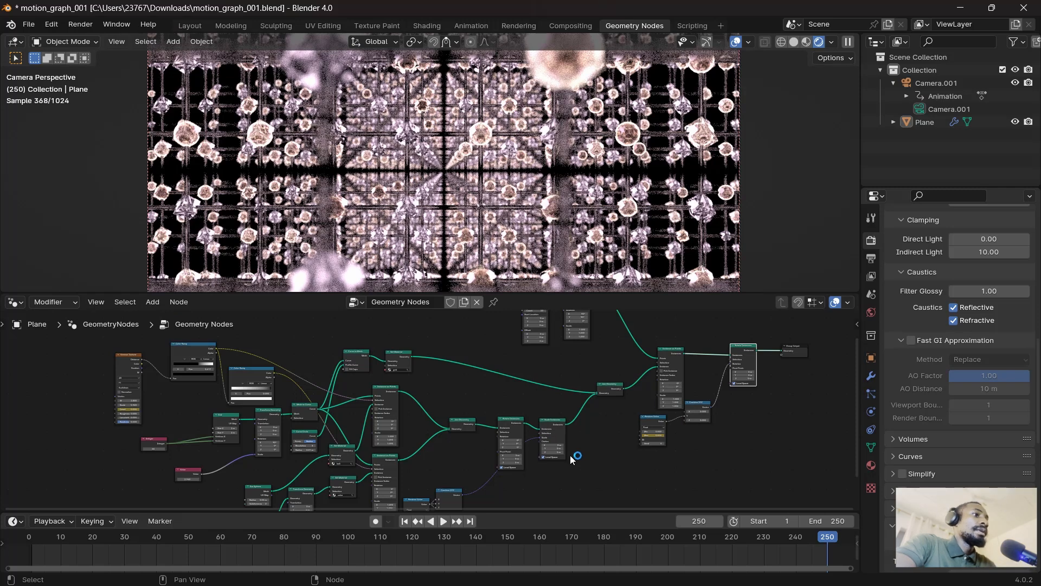
- Open a second Blender window with a new default scene and dismiss its splash screen
{"action": "key", "text": "super"}
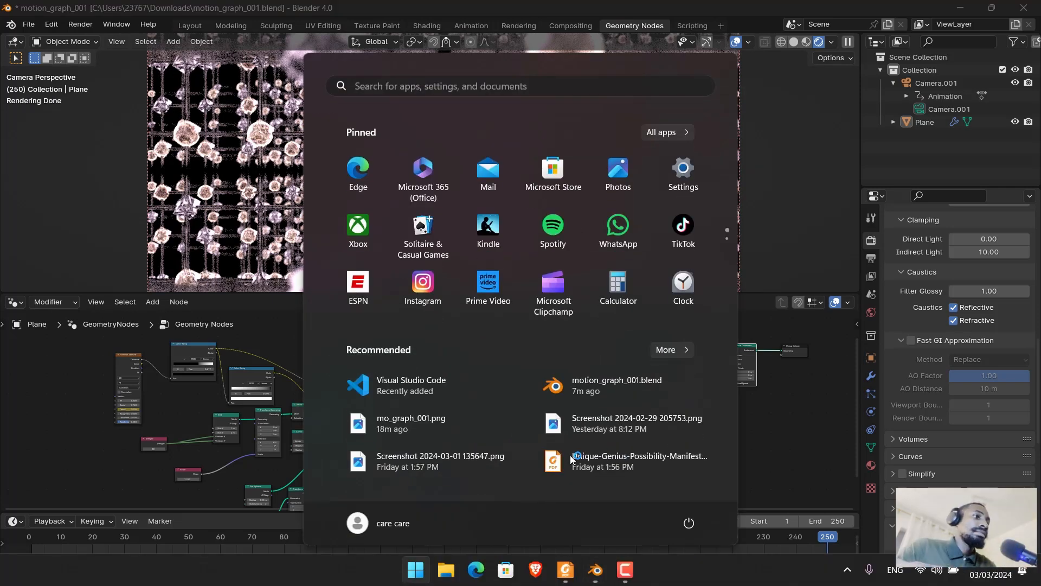
{"action": "right_click", "coordinate": [602, 571]}
{"action": "left_click", "coordinate": [574, 489]}
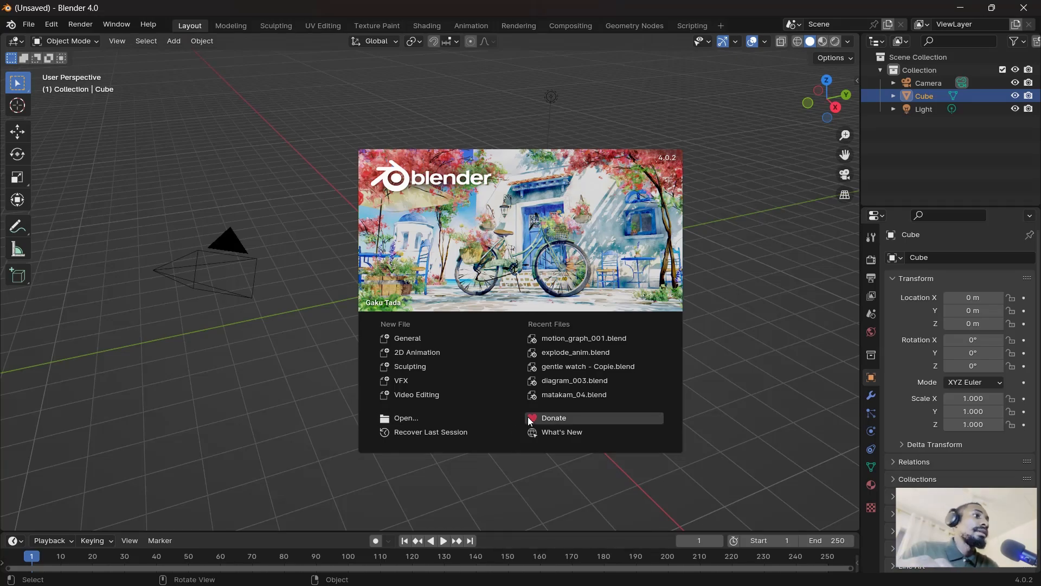
{"action": "left_click", "coordinate": [304, 347]}
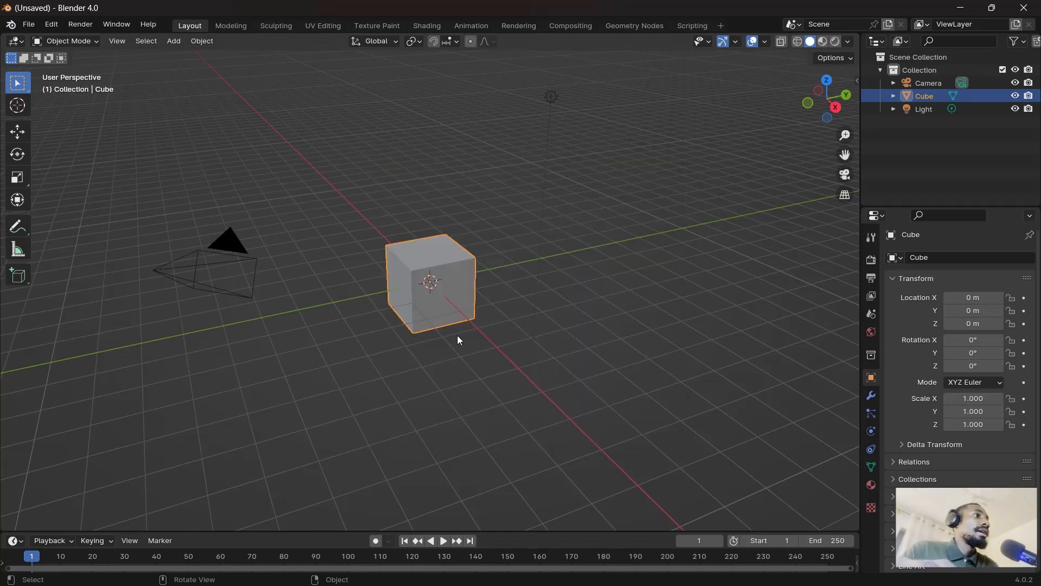
- Delete the default cube, camera and light from the scene
{"action": "middle_click_drag", "start_coordinate": [482, 339], "coordinate": [500, 307]}
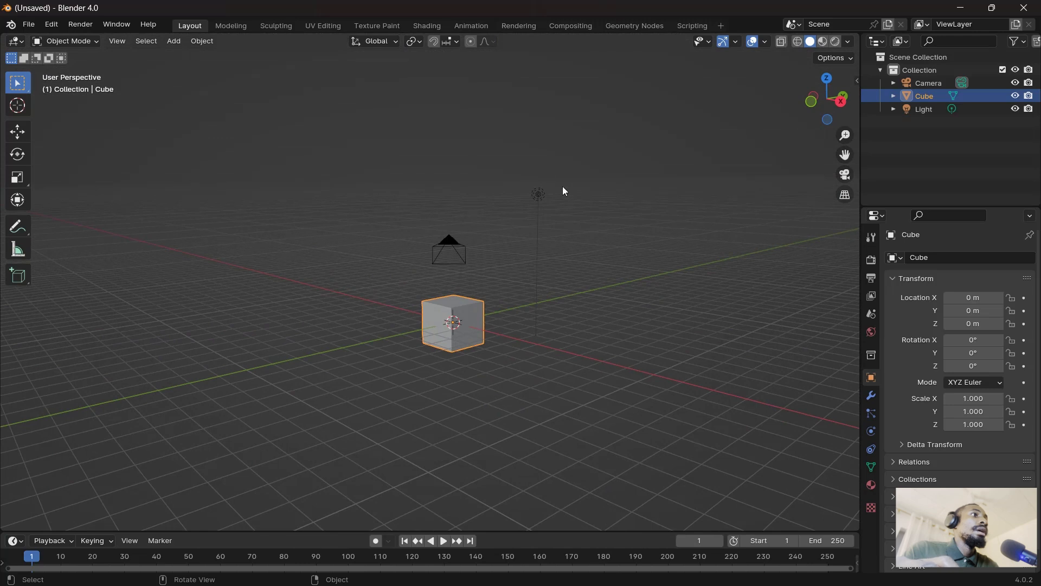
{"action": "left_click_drag", "start_coordinate": [576, 156], "coordinate": [340, 392]}
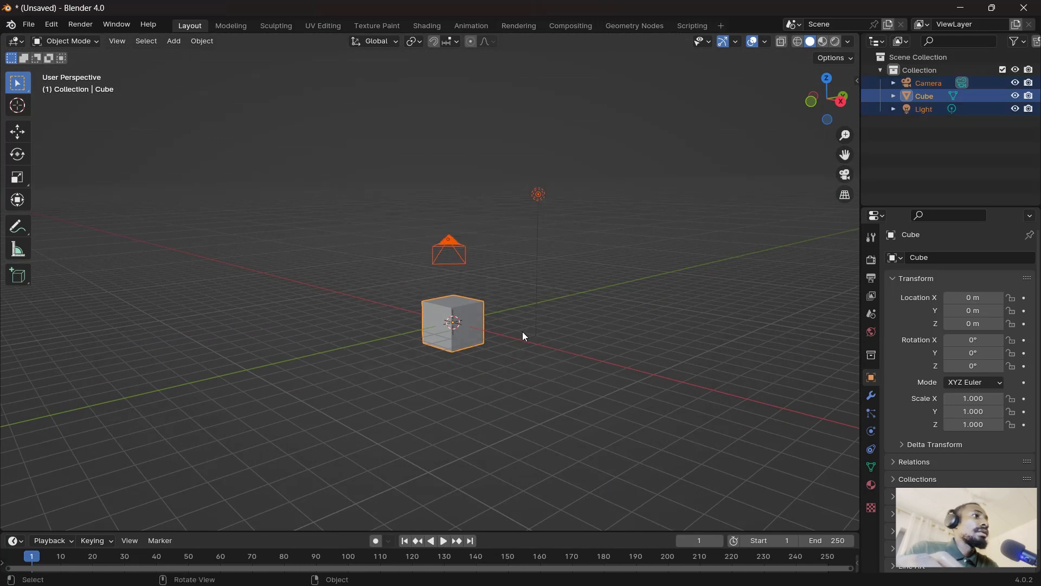
{"action": "key", "text": "x"}
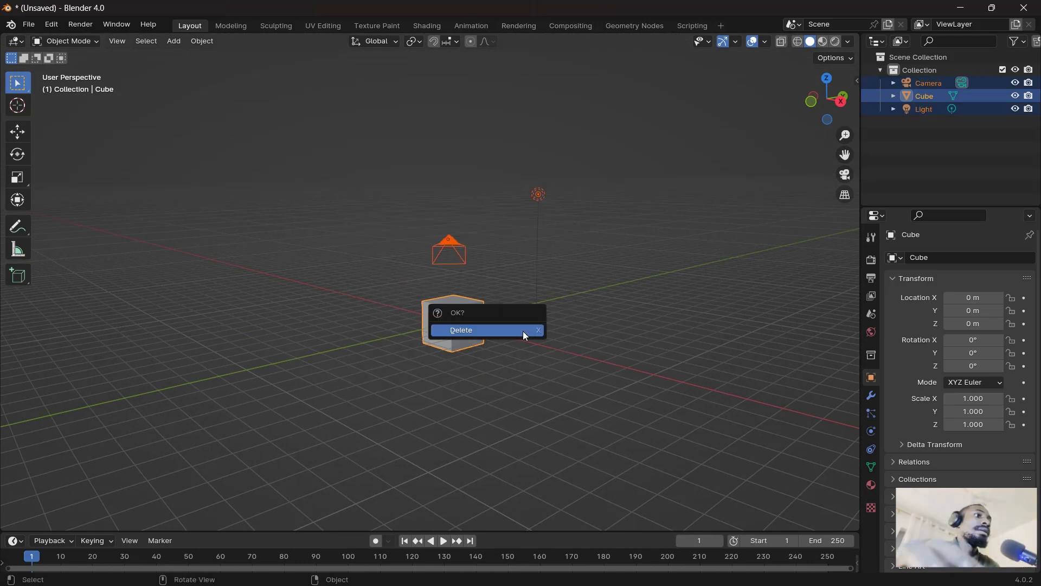
{"action": "left_click", "coordinate": [525, 333]}
- Enable the Screencast Keys display and collapse its settings
{"action": "key", "text": "n"}
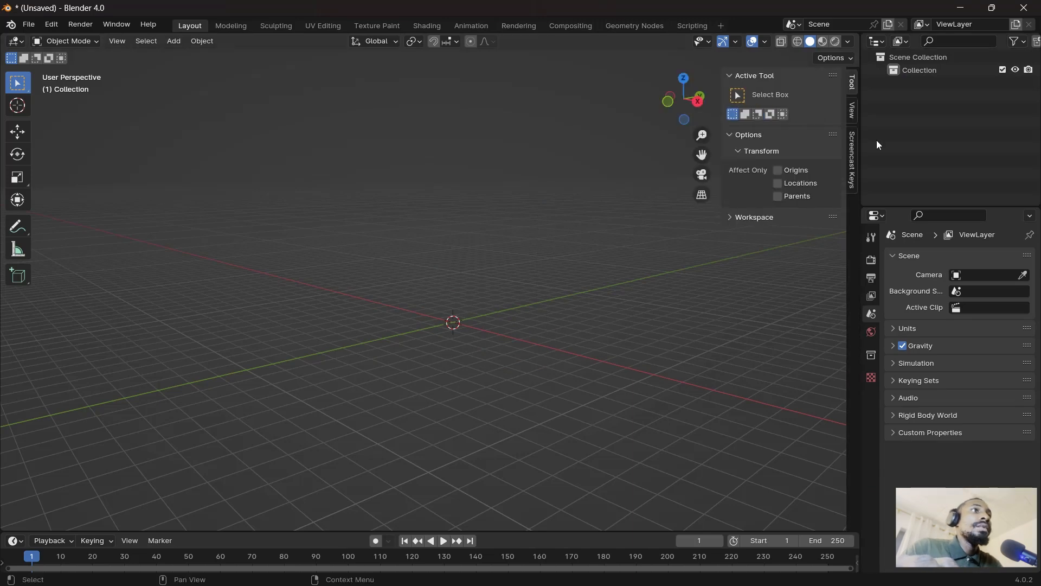
{"action": "left_click", "coordinate": [852, 160]}
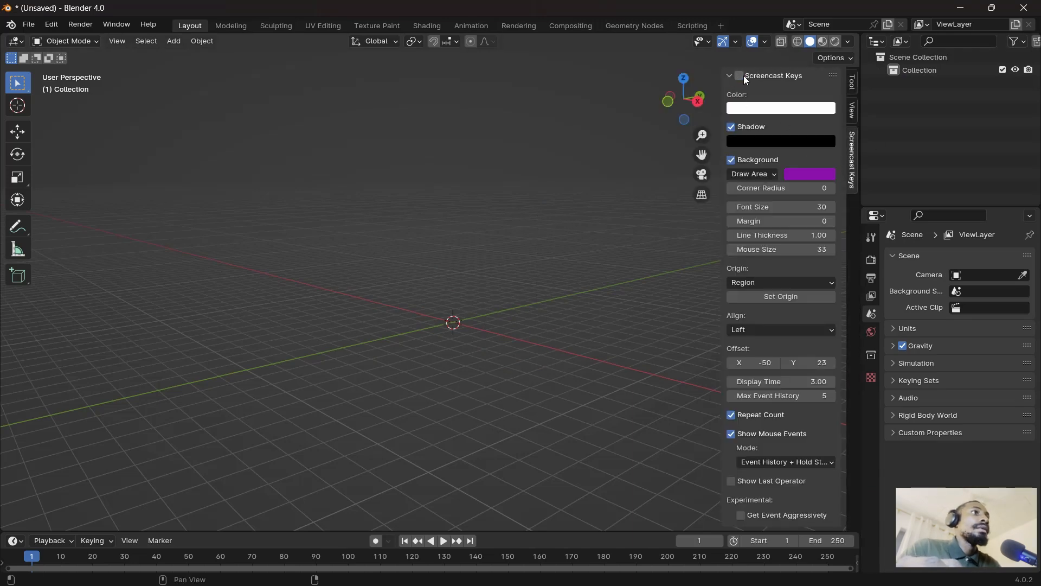
{"action": "left_click", "coordinate": [739, 75]}
{"action": "left_click", "coordinate": [729, 76]}
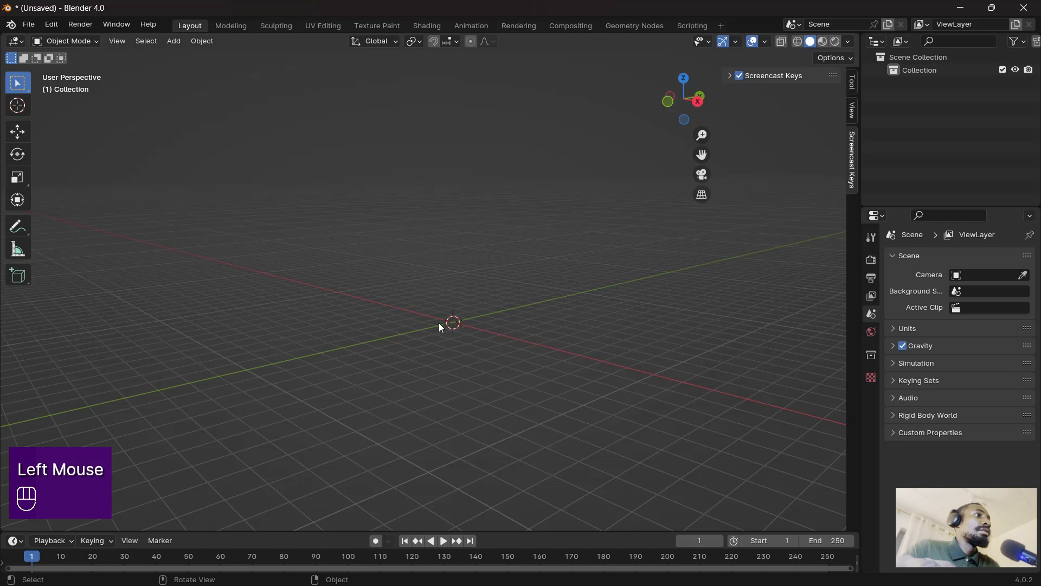
- Add a mesh plane at the scene origin
{"action": "middle_click_drag", "start_coordinate": [519, 357], "coordinate": [490, 341], "text": "shift"}
{"action": "key", "text": "shift+a"}
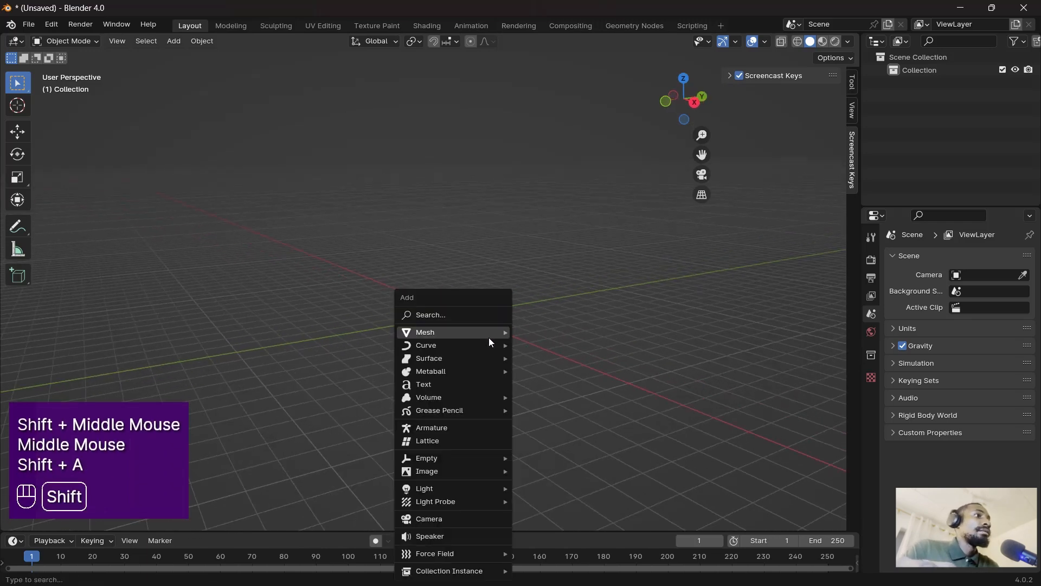
{"action": "mouse_move", "coordinate": [485, 330]}
{"action": "left_click", "coordinate": [538, 333]}
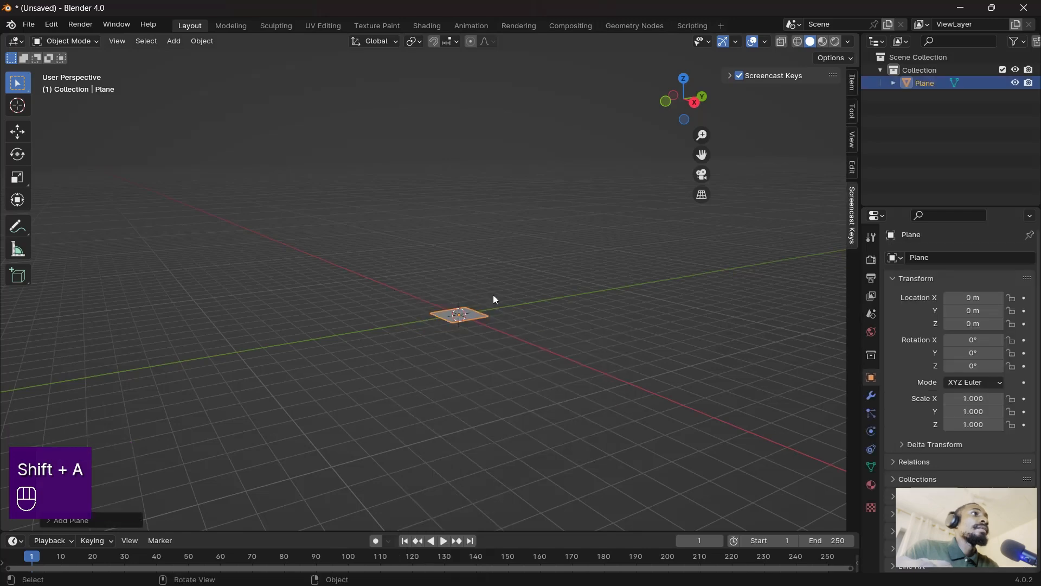
{"action": "middle_click_drag", "start_coordinate": [493, 294], "coordinate": [471, 336]}
- Split the 3D viewport side by side, turn the new area into a Geometry Node Editor and hide its sidebar
{"action": "left_click_drag", "start_coordinate": [855, 35], "coordinate": [456, 196]}
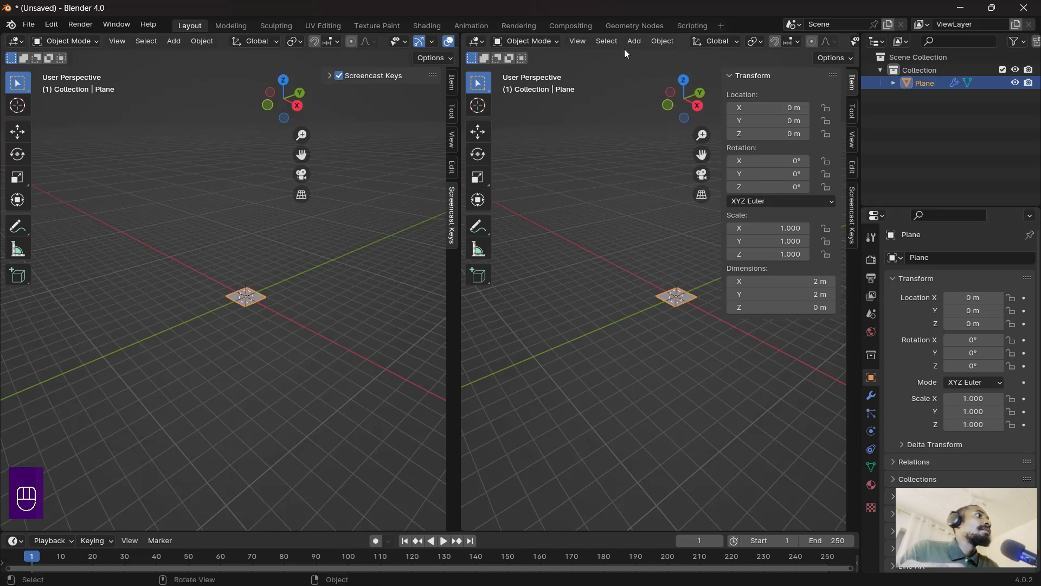
{"action": "left_click", "coordinate": [477, 41]}
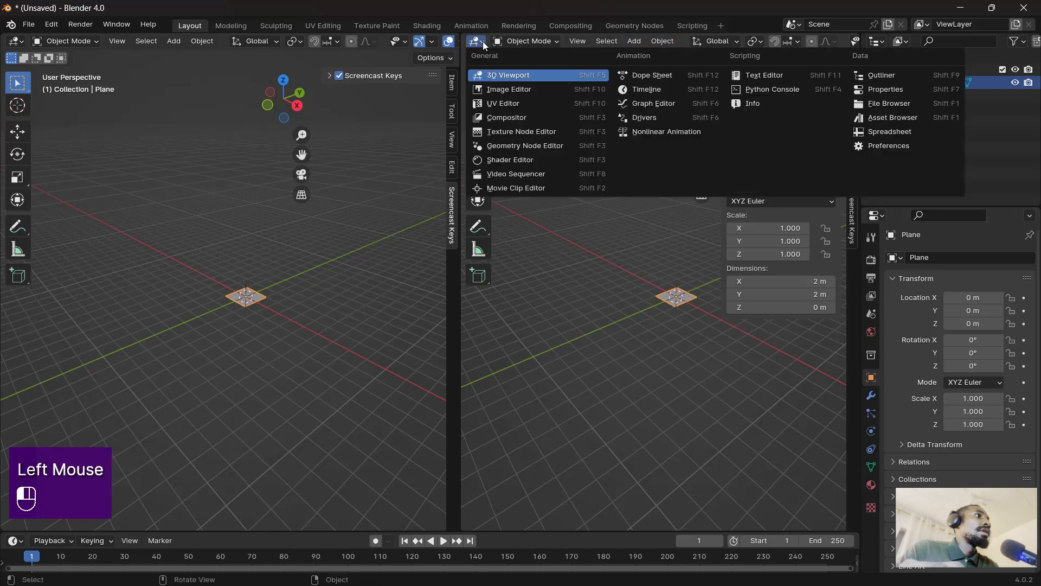
{"action": "left_click", "coordinate": [534, 146]}
{"action": "middle_click_drag", "start_coordinate": [543, 331], "coordinate": [669, 336]}
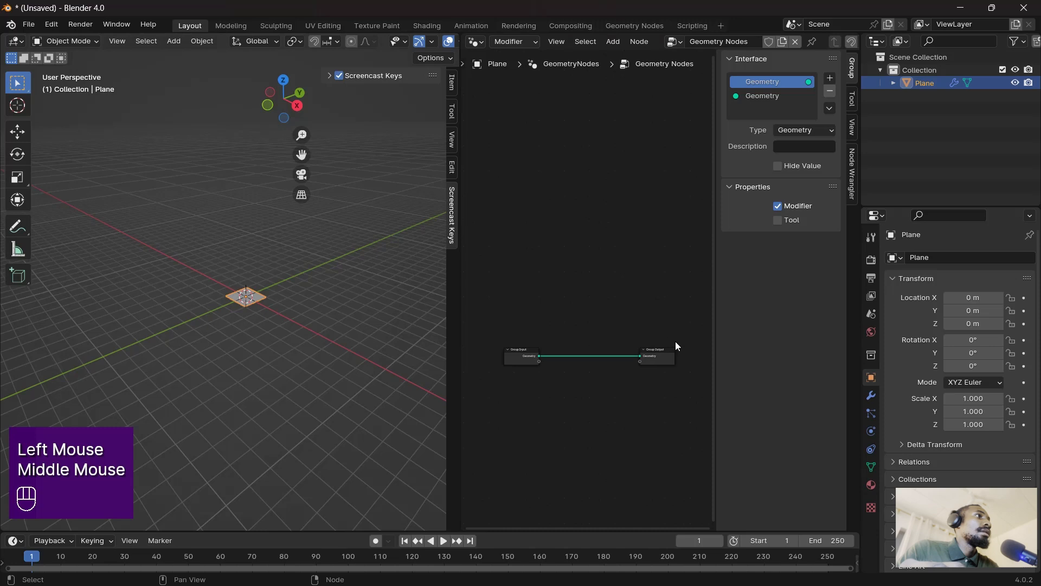
{"action": "key", "text": "n"}
- Cut the link between Group Input and Group Output, and delete the Group Input node
{"action": "scroll", "coordinate": [255, 309], "scroll_direction": "up", "scroll_amount": 2}
{"action": "middle_click_drag", "start_coordinate": [337, 362], "coordinate": [411, 386], "text": "shift"}
{"action": "scroll", "coordinate": [412, 417], "scroll_direction": "up", "scroll_amount": 1}
{"action": "scroll", "coordinate": [353, 412], "scroll_direction": "up", "scroll_amount": 1, "text": "shift"}
{"action": "middle_click_drag", "start_coordinate": [325, 410], "coordinate": [292, 402], "text": "shift"}
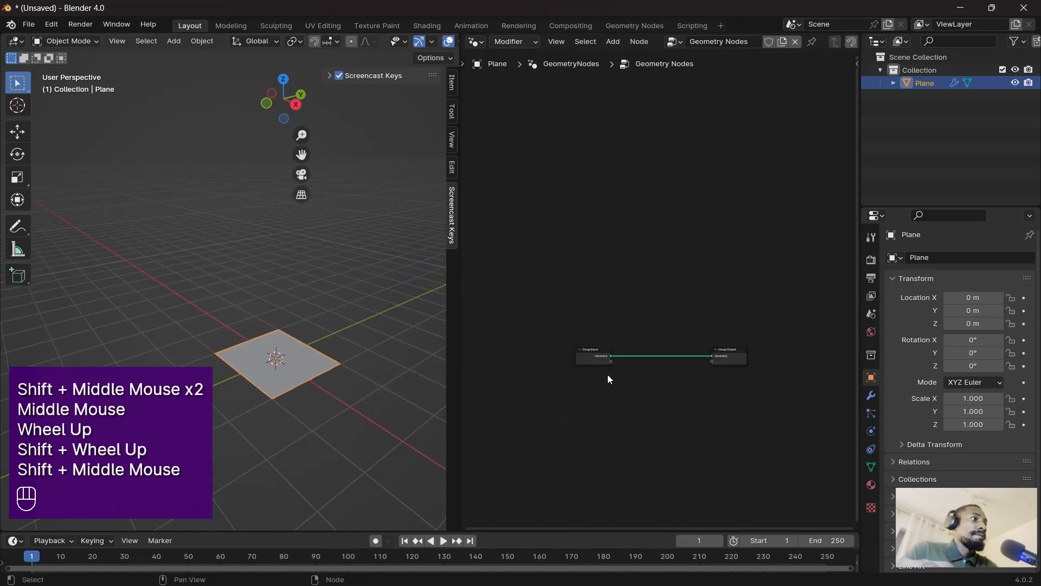
{"action": "right_click_drag", "start_coordinate": [665, 321], "coordinate": [642, 367], "text": "ctrl"}
{"action": "right_click_drag", "start_coordinate": [689, 341], "coordinate": [649, 383], "text": "ctrl"}
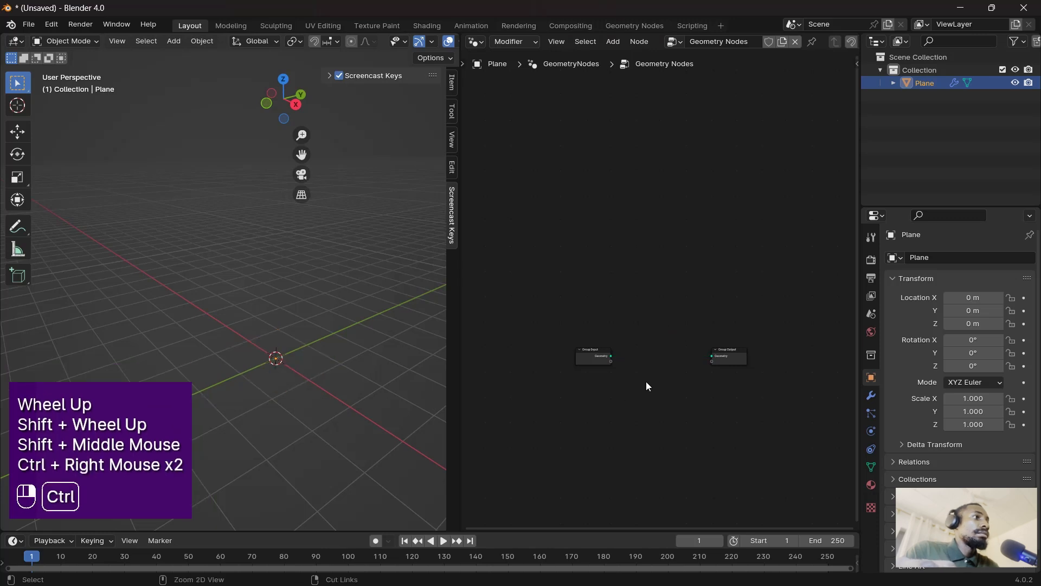
{"action": "left_click", "coordinate": [602, 361]}
{"action": "key", "text": "x"}
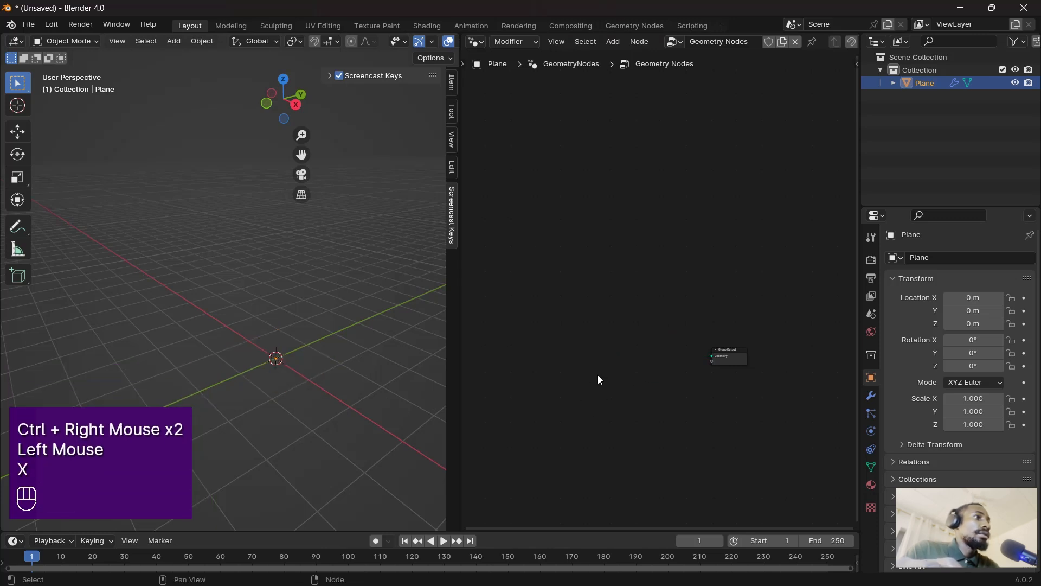
- Add a Grid node and connect its Mesh output to the Geometry input of Group Output
{"action": "scroll", "coordinate": [645, 374], "scroll_direction": "up", "scroll_amount": 2}
{"action": "middle_click_drag", "start_coordinate": [657, 384], "coordinate": [640, 363]}
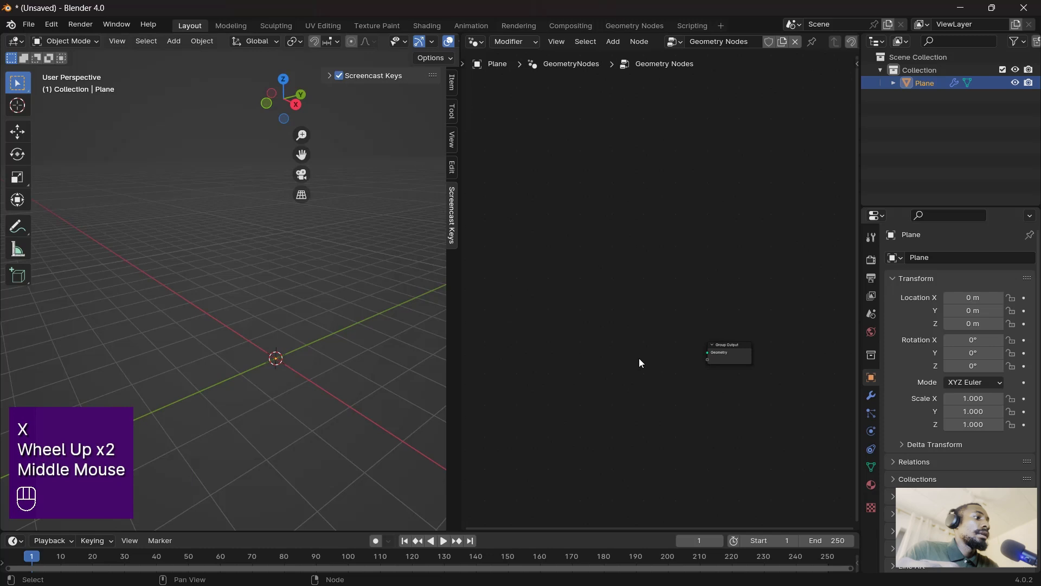
{"action": "key", "text": "shift+a"}
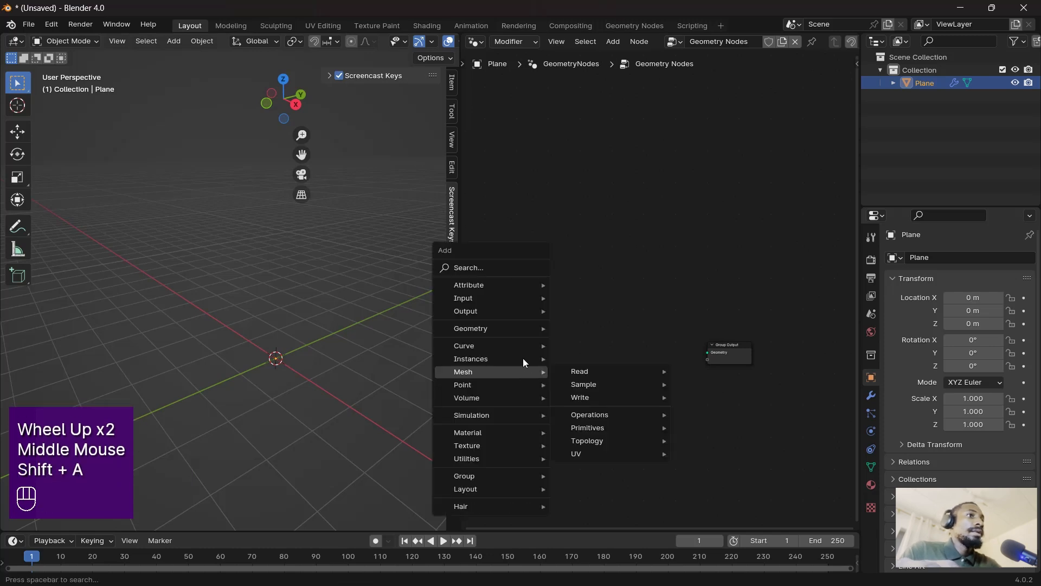
{"action": "left_click", "coordinate": [499, 268]}
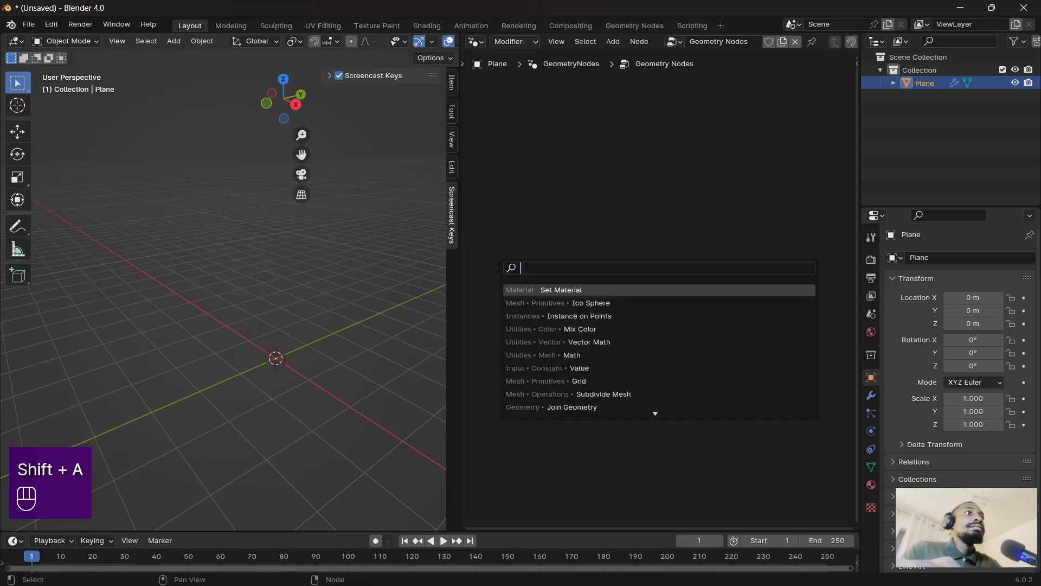
{"action": "type", "text": "grid"}
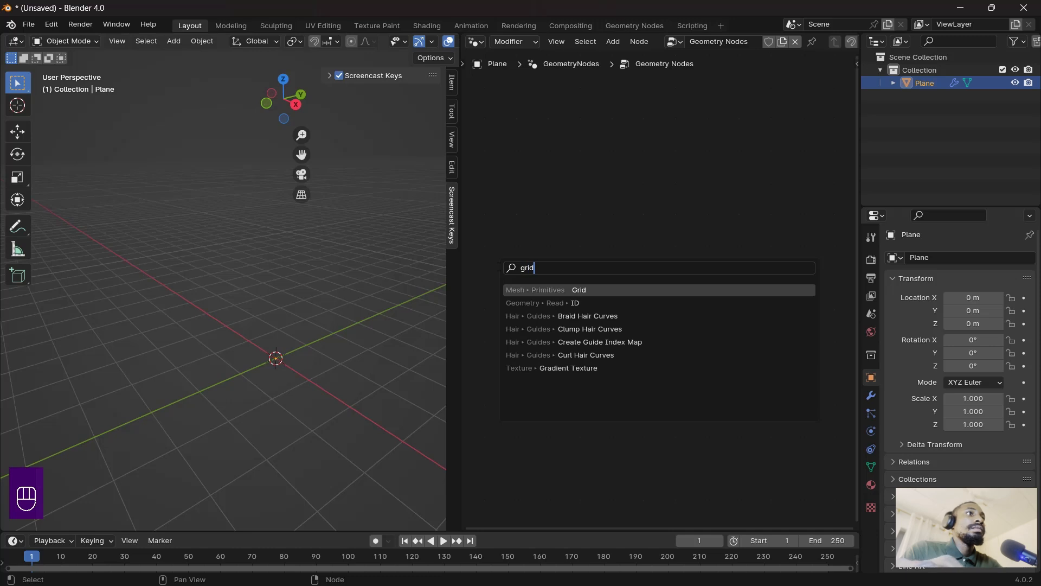
{"action": "key", "text": "Return"}
{"action": "left_click", "coordinate": [497, 341]}
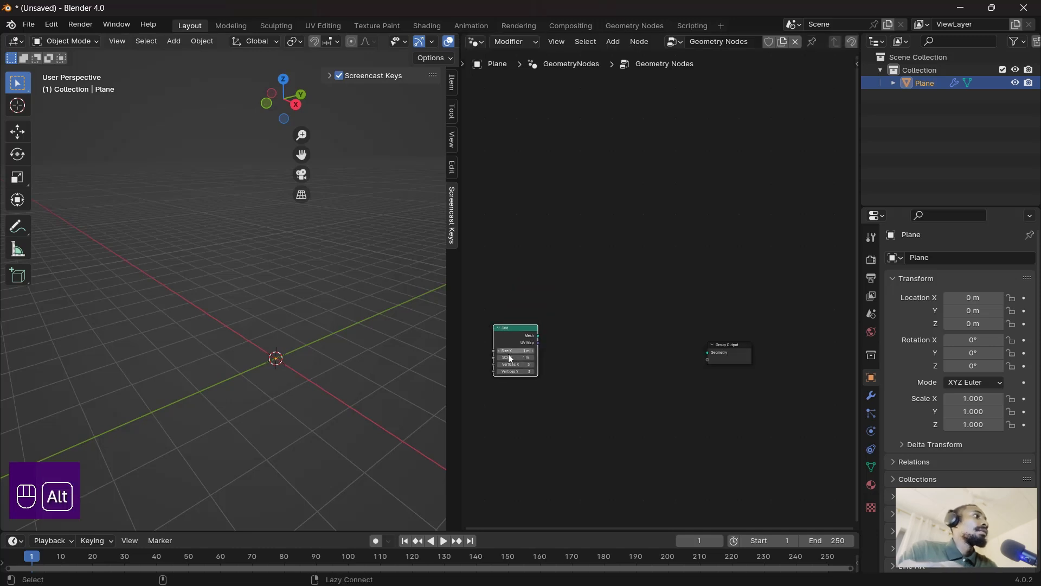
{"action": "left_click_drag", "start_coordinate": [538, 336], "coordinate": [708, 353]}
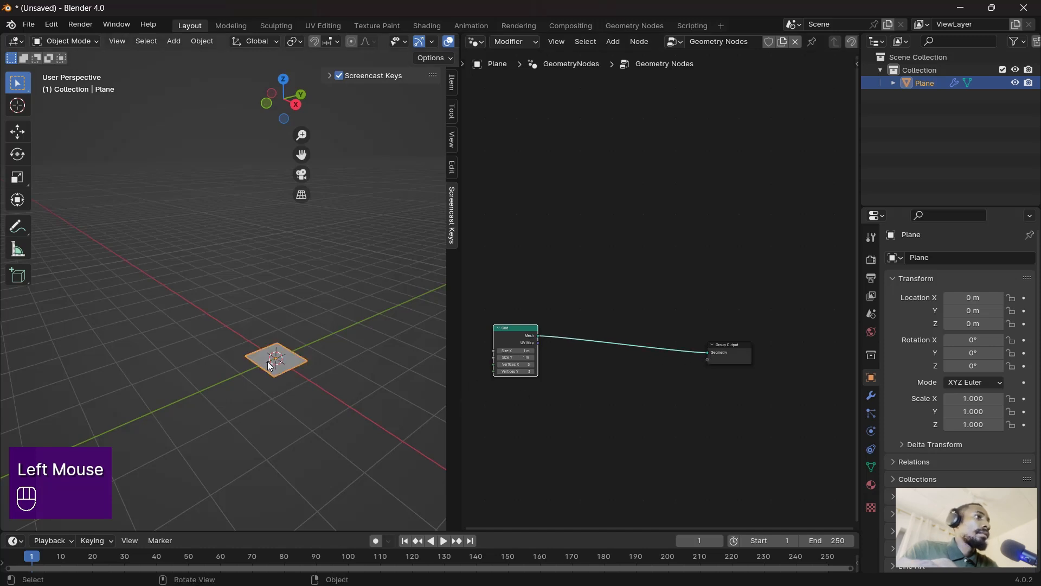
- Turn on Wireframe in the plane's Viewport Display object settings
{"action": "scroll", "coordinate": [268, 361], "scroll_direction": "up", "scroll_amount": 1}
{"action": "middle_click_drag", "start_coordinate": [268, 362], "coordinate": [272, 274], "text": "shift"}
{"action": "scroll", "coordinate": [265, 342], "scroll_direction": "up", "scroll_amount": 1}
{"action": "scroll", "coordinate": [264, 341], "scroll_direction": "up", "scroll_amount": 1}
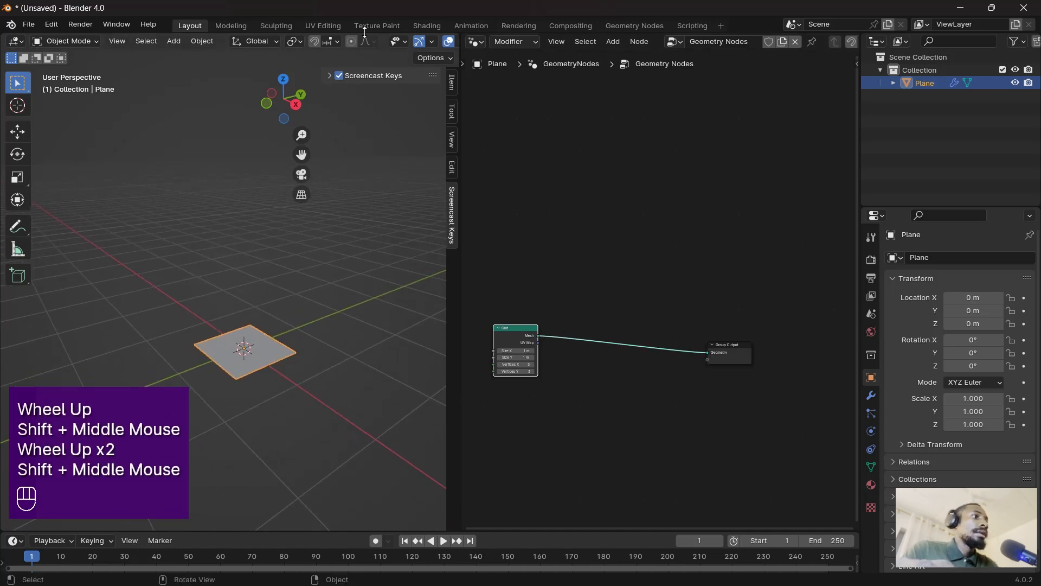
{"action": "scroll", "coordinate": [396, 42], "scroll_direction": "down", "scroll_amount": 5}
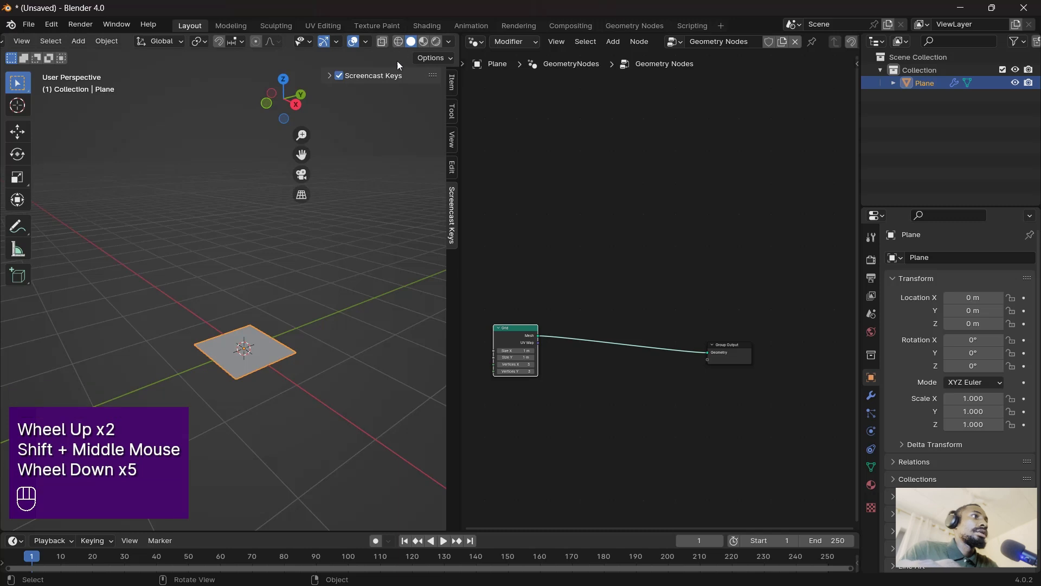
{"action": "middle_click_drag", "start_coordinate": [330, 326], "coordinate": [299, 305], "text": "shift"}
{"action": "scroll", "coordinate": [560, 333], "scroll_direction": "up", "scroll_amount": 2}
{"action": "middle_click_drag", "start_coordinate": [560, 333], "coordinate": [630, 365]}
{"action": "middle_click_drag", "start_coordinate": [271, 364], "coordinate": [359, 346]}
{"action": "scroll", "coordinate": [285, 355], "scroll_direction": "up", "scroll_amount": 1}
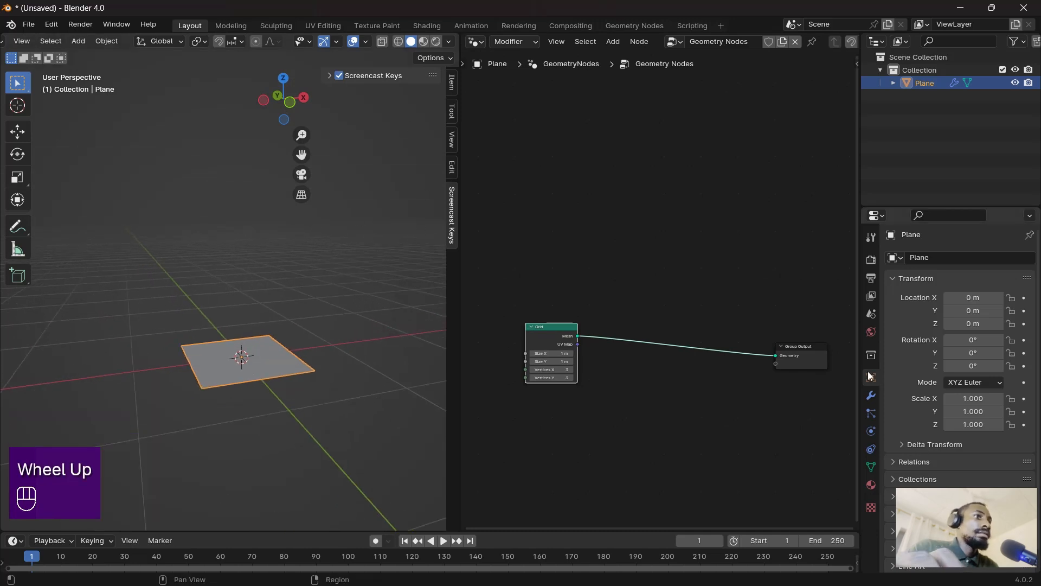
{"action": "scroll", "coordinate": [960, 352], "scroll_direction": "down", "scroll_amount": 1}
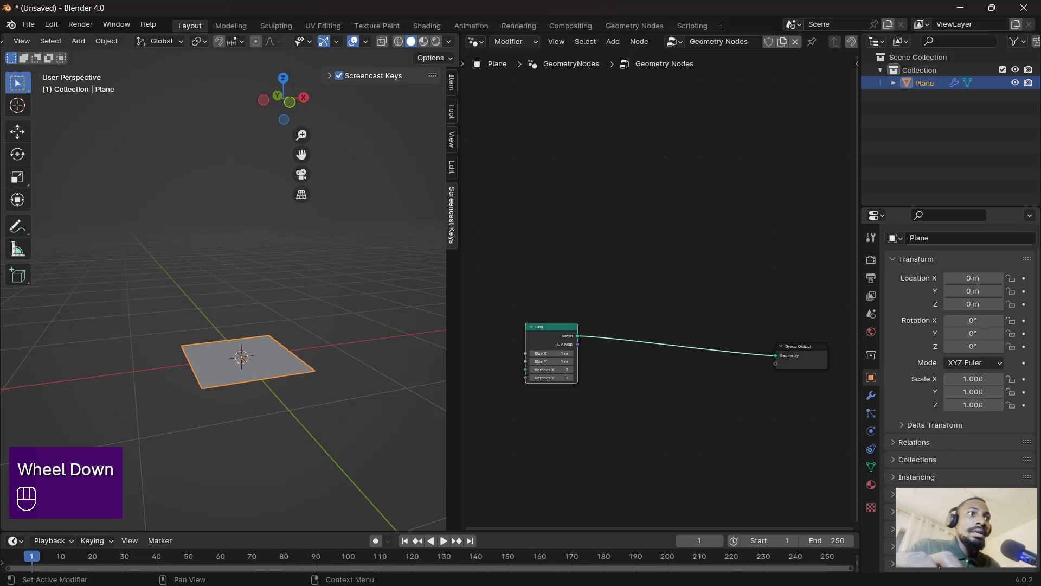
{"action": "left_click", "coordinate": [927, 528]}
{"action": "scroll", "coordinate": [955, 488], "scroll_direction": "down", "scroll_amount": 2}
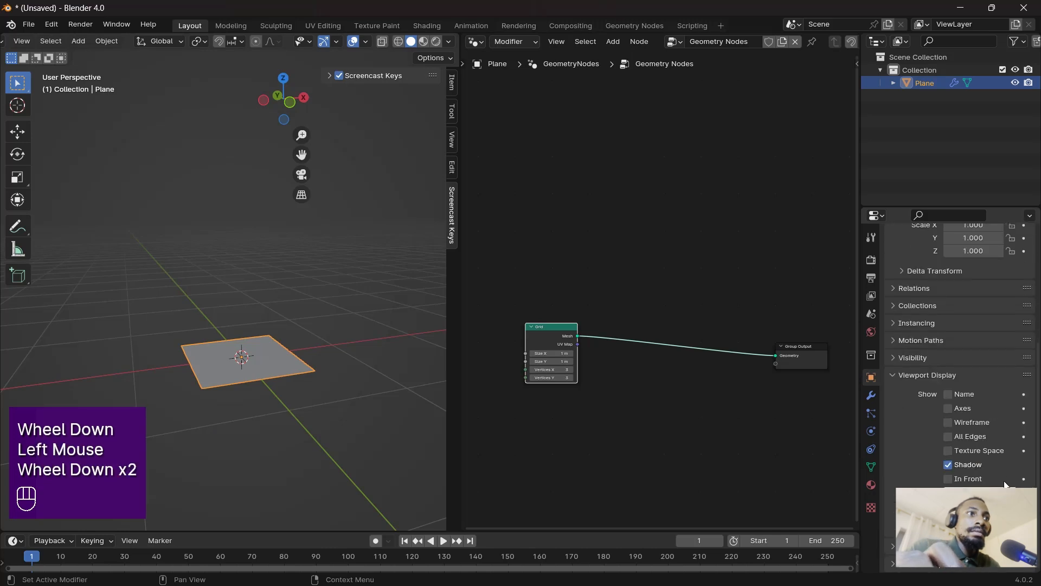
{"action": "left_click", "coordinate": [948, 422]}
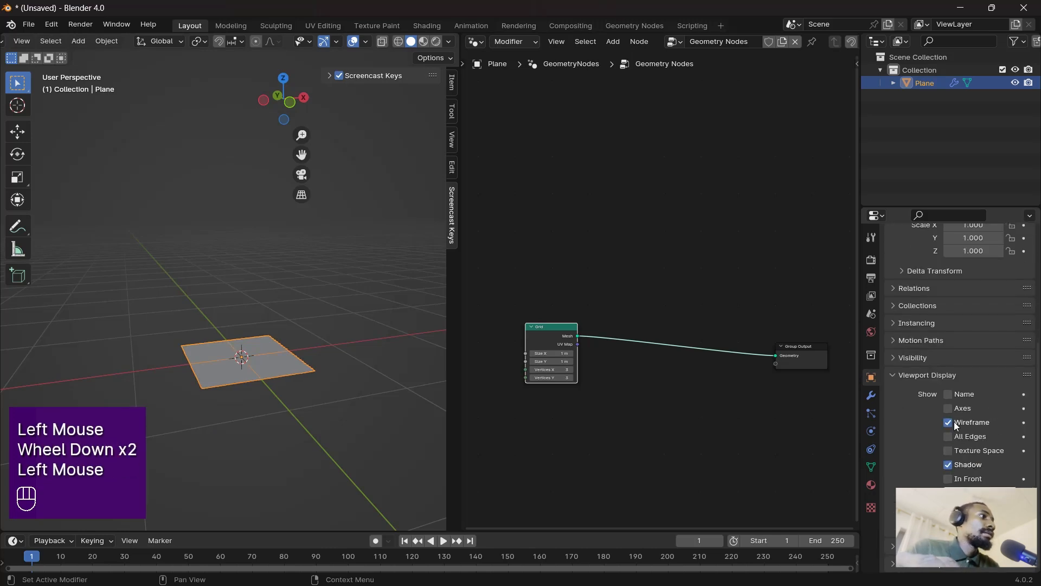
- Set the Grid node's Vertices X to 25 and Vertices Y to 19
{"action": "middle_click_drag", "start_coordinate": [325, 401], "coordinate": [412, 402]}
{"action": "scroll", "coordinate": [639, 411], "scroll_direction": "up", "scroll_amount": 2}
{"action": "middle_click_drag", "start_coordinate": [595, 399], "coordinate": [723, 369], "text": "shift"}
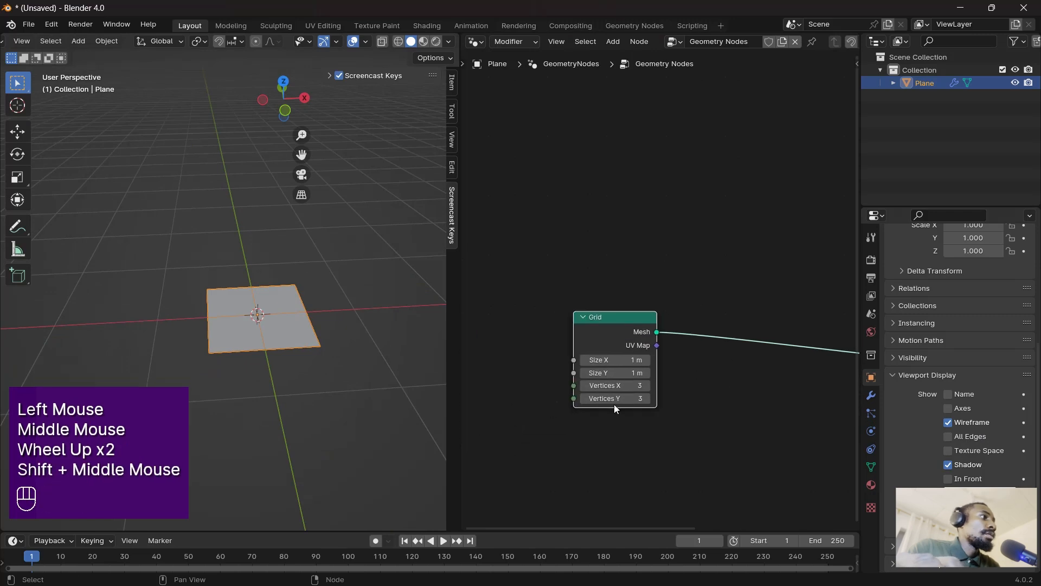
{"action": "left_click_drag", "start_coordinate": [615, 386], "coordinate": [659, 386], "text": "shift"}
{"action": "scroll", "coordinate": [204, 325], "scroll_direction": "up", "scroll_amount": 2}
{"action": "mouse_move", "coordinate": [268, 334]}
{"action": "middle_mouse_down", "text": "shift"}
{"action": "mouse_move", "coordinate": [247, 311]}
{"action": "mouse_move", "coordinate": [255, 347]}
{"action": "middle_mouse_up", "text": "shift"}
{"action": "left_click_drag", "start_coordinate": [619, 398], "coordinate": [654, 399], "text": "shift"}
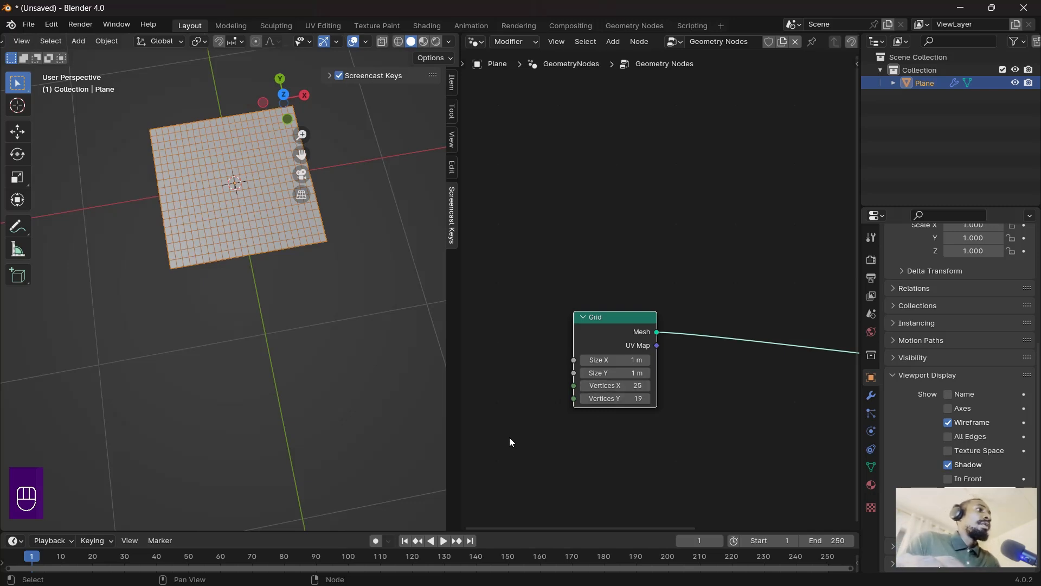
- Add an Integer node beside the Grid node
{"action": "middle_click_drag", "start_coordinate": [606, 417], "coordinate": [650, 406]}
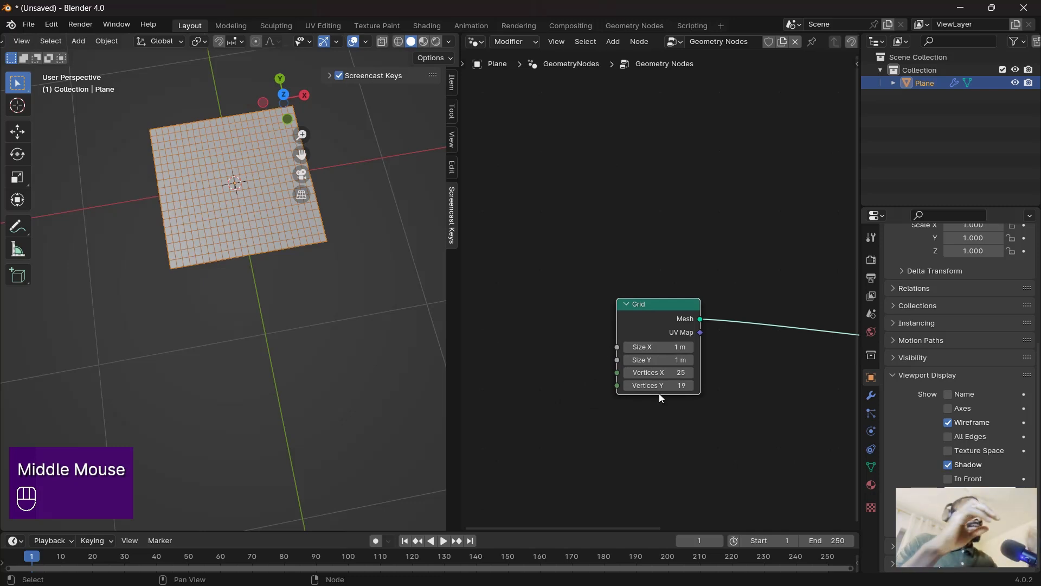
{"action": "middle_click_drag", "start_coordinate": [593, 405], "coordinate": [606, 399]}
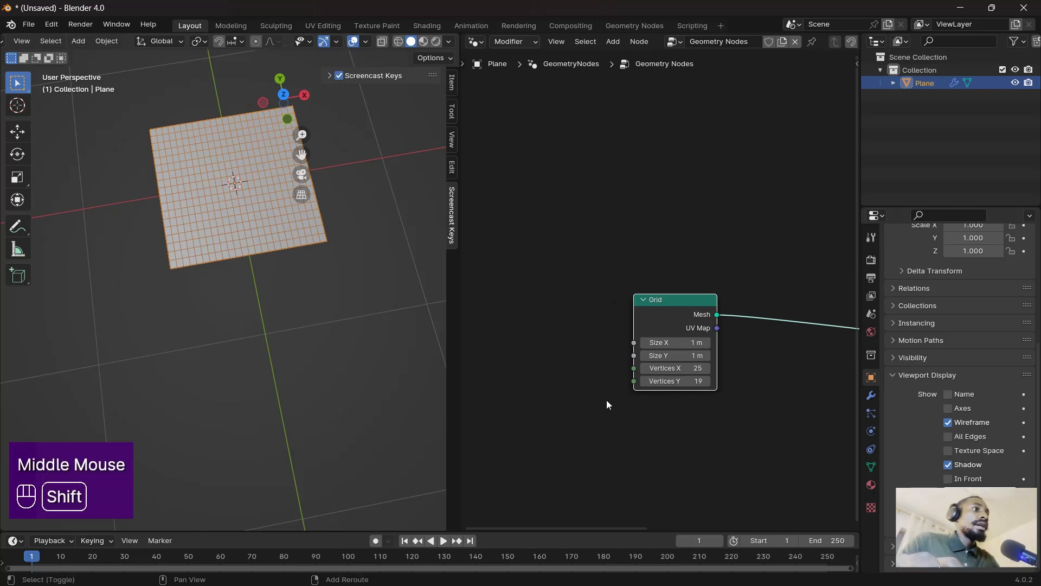
{"action": "key", "text": "shift+a"}
{"action": "left_click", "coordinate": [578, 330]}
{"action": "type", "text": "in"}
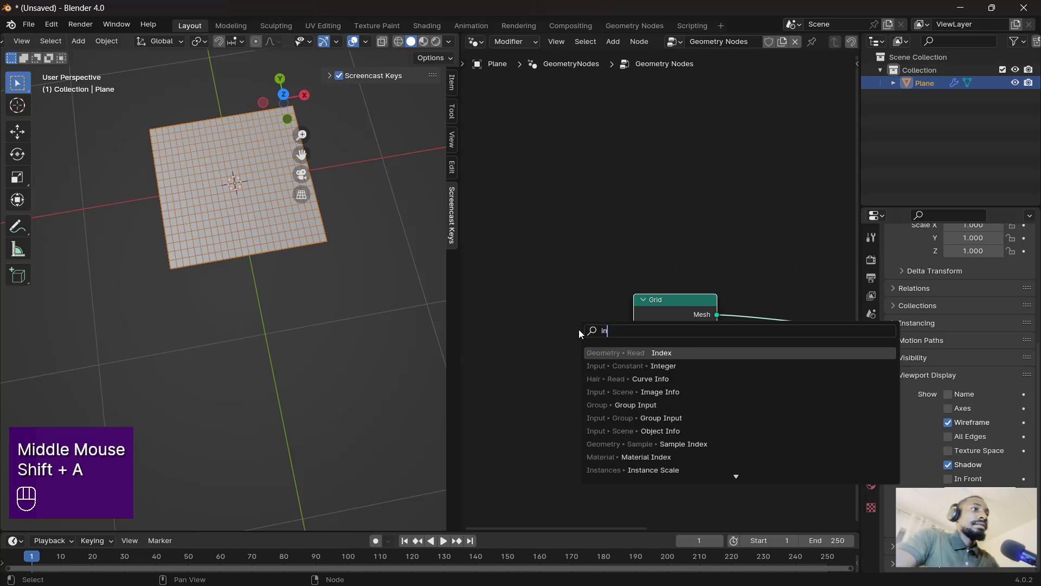
{"action": "type", "text": "tereg"}
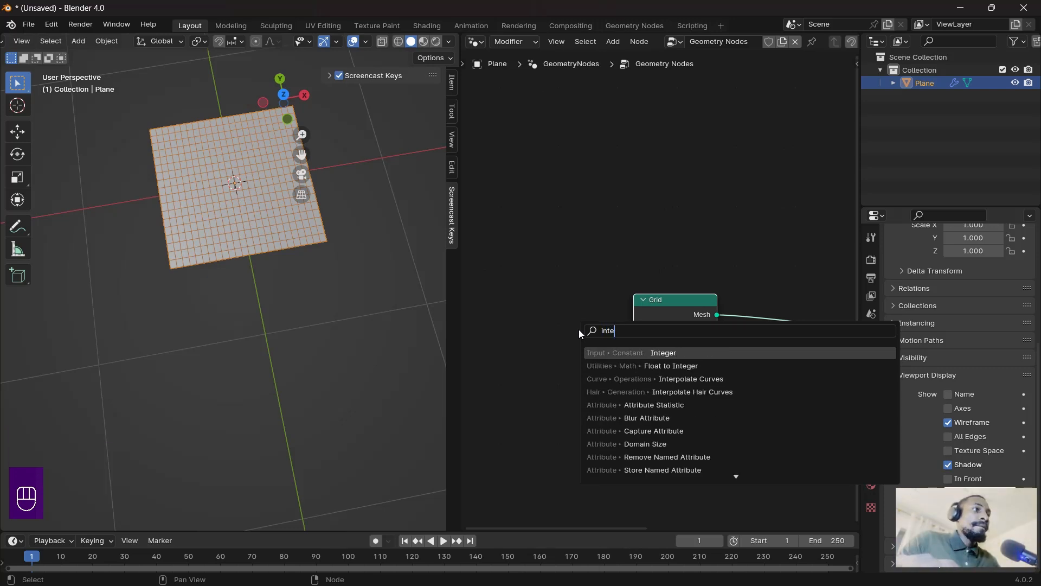
{"action": "key", "text": "Return"}
{"action": "left_click", "coordinate": [485, 379]}
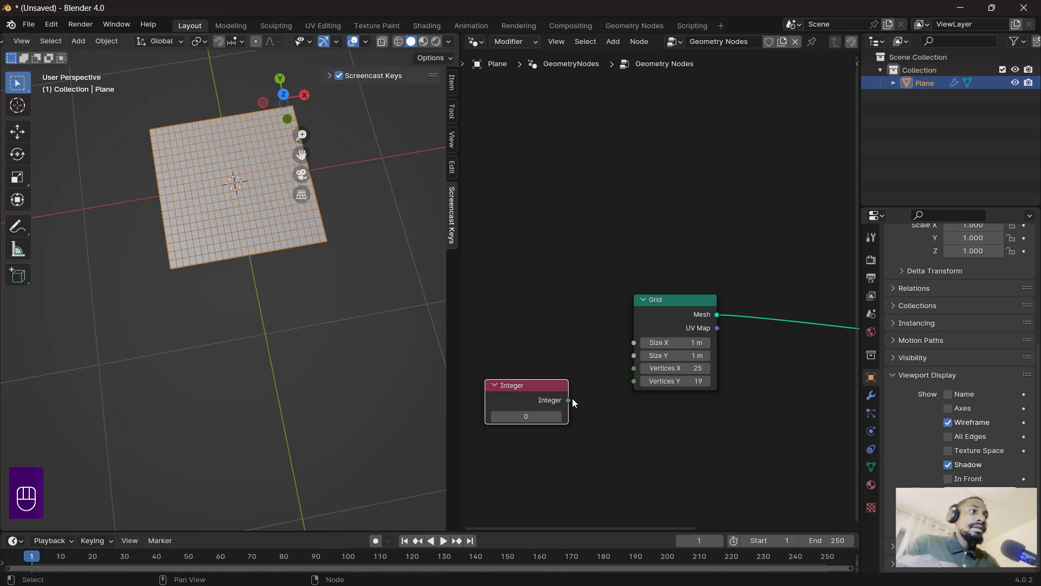
- Connect the Integer node to both Vertices X and Vertices Y of the Grid node, and set the integer to 3
{"action": "left_click_drag", "start_coordinate": [569, 401], "coordinate": [629, 370]}
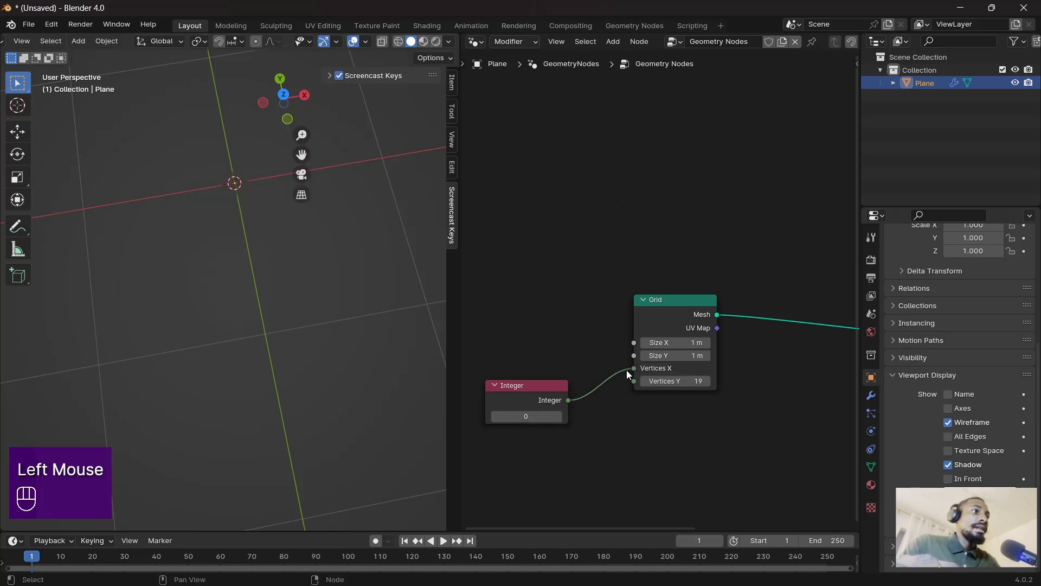
{"action": "left_click_drag", "start_coordinate": [568, 401], "coordinate": [634, 381]}
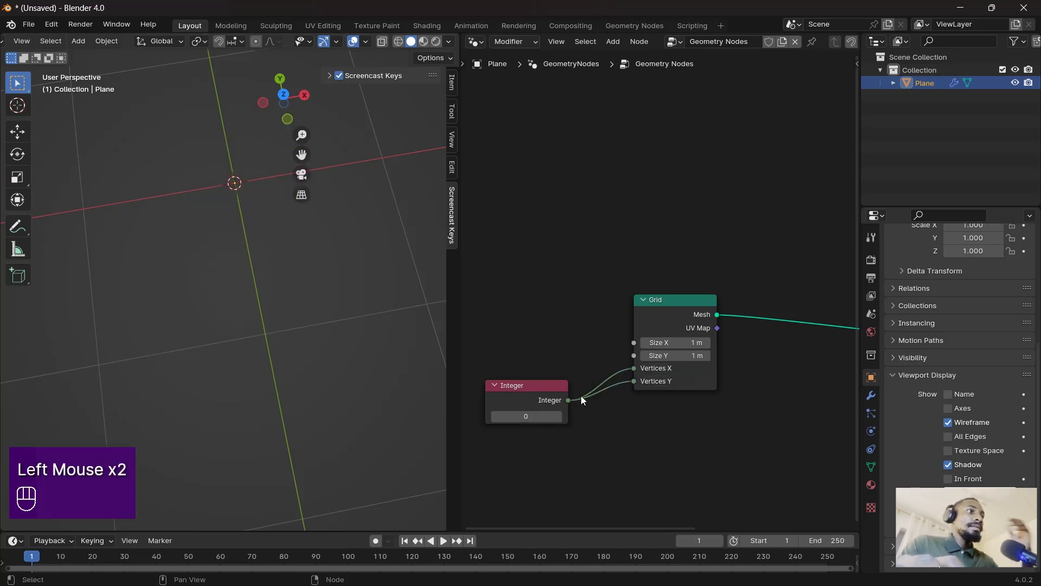
{"action": "left_click", "coordinate": [526, 417]}
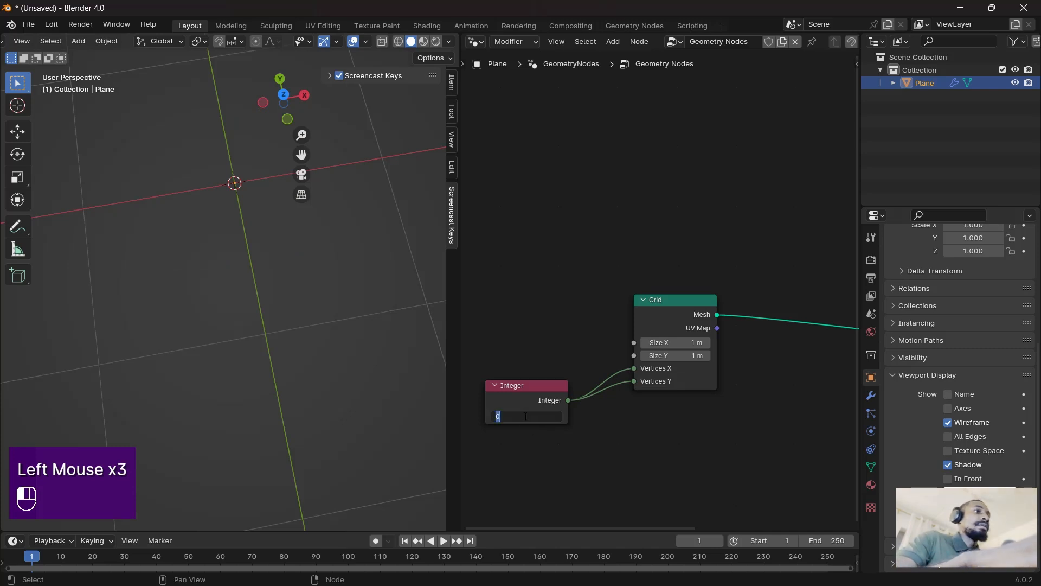
{"action": "type", "text": "3"}
{"action": "key", "text": "Return"}
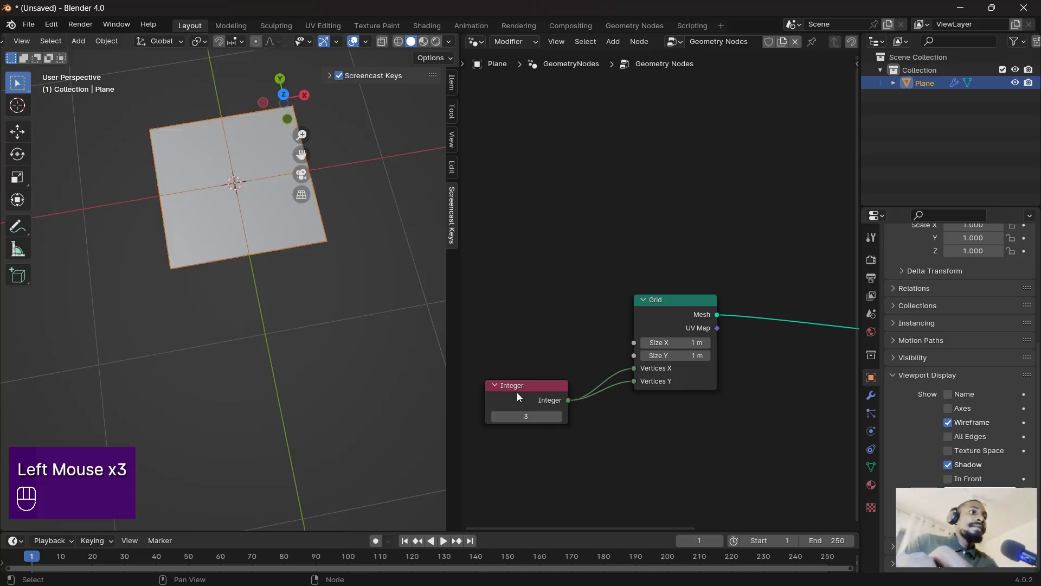
- Insert a Transform Geometry node on the link between the Grid node and Group Output
{"action": "scroll", "coordinate": [661, 412], "scroll_direction": "down", "scroll_amount": 1}
{"action": "scroll", "coordinate": [720, 425], "scroll_direction": "down", "scroll_amount": 1}
{"action": "middle_click_drag", "start_coordinate": [721, 425], "coordinate": [589, 417]}
{"action": "middle_click_drag", "start_coordinate": [709, 406], "coordinate": [680, 402]}
{"action": "scroll", "coordinate": [680, 402], "scroll_direction": "down", "scroll_amount": 2}
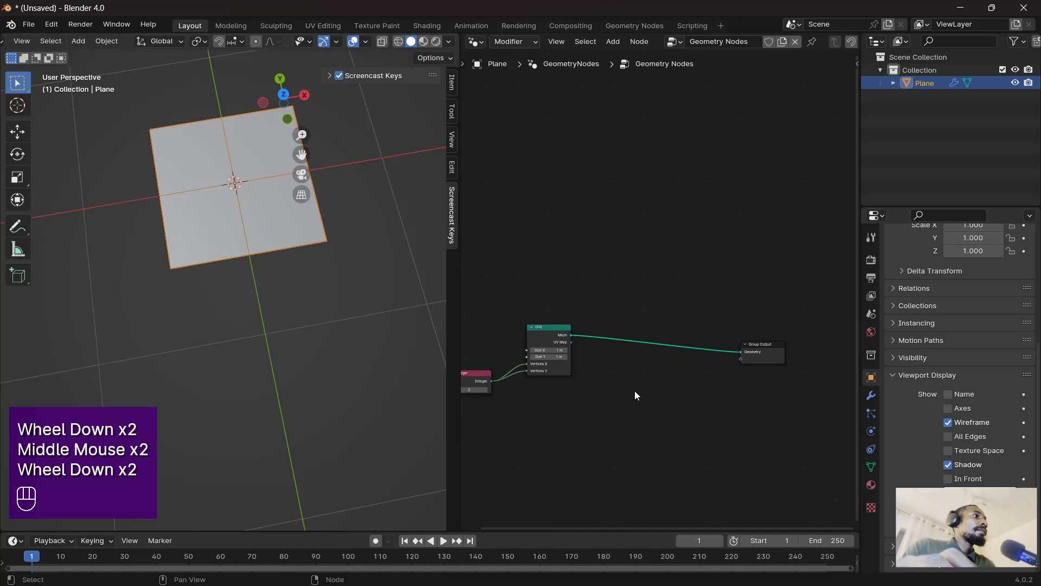
{"action": "middle_click_drag", "start_coordinate": [571, 380], "coordinate": [622, 392]}
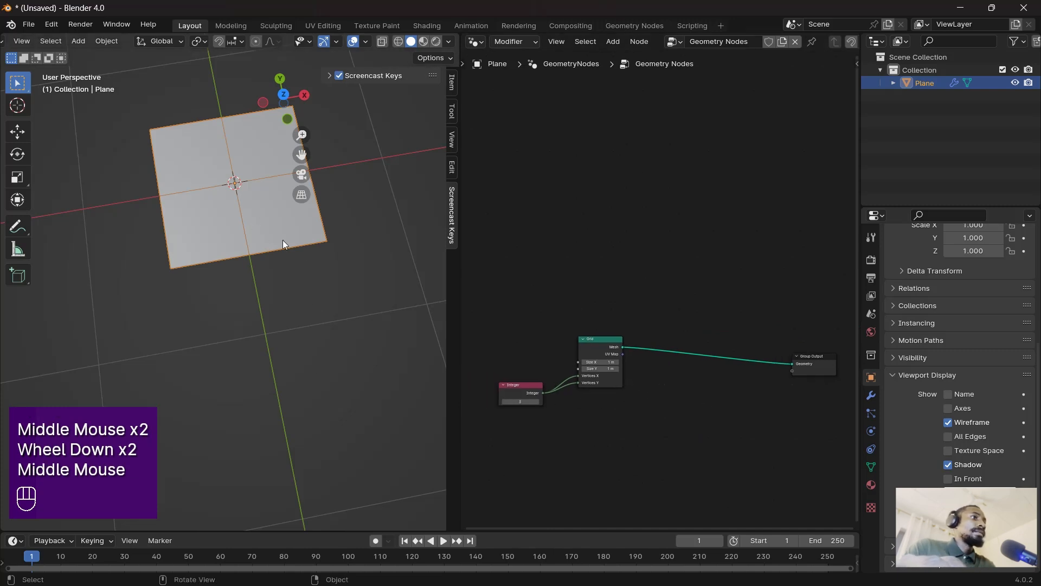
{"action": "middle_click_drag", "start_coordinate": [282, 240], "coordinate": [289, 278]}
{"action": "scroll", "coordinate": [209, 225], "scroll_direction": "down", "scroll_amount": 2}
{"action": "key", "text": "shift+a"}
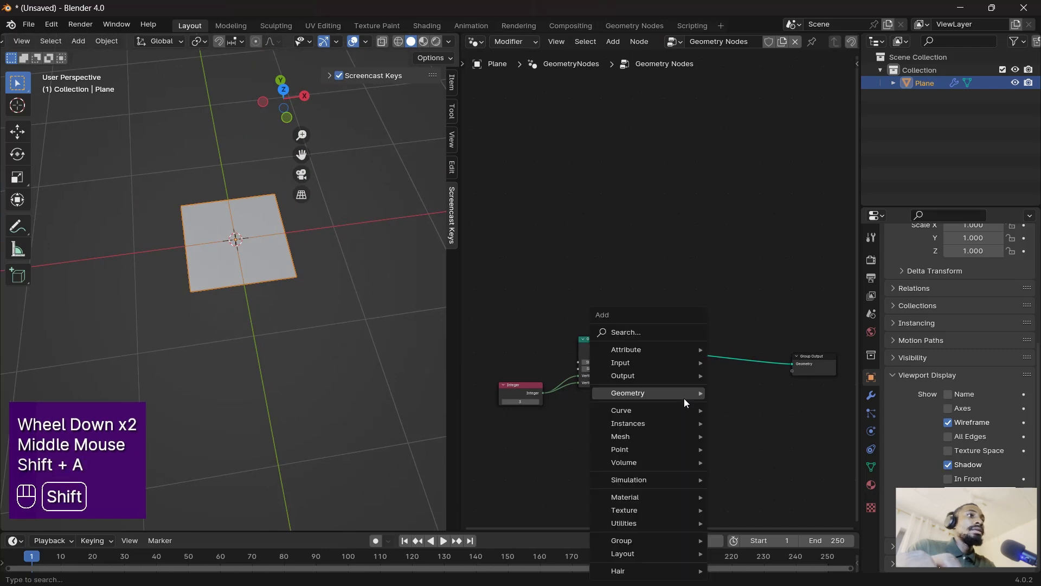
{"action": "left_click", "coordinate": [636, 330]}
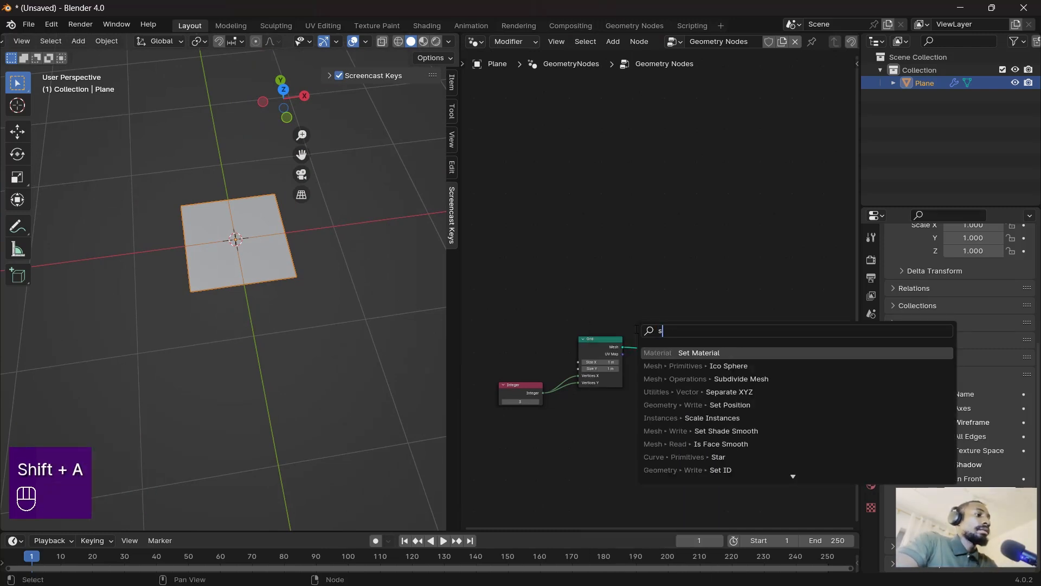
{"action": "type", "text": "trans"}
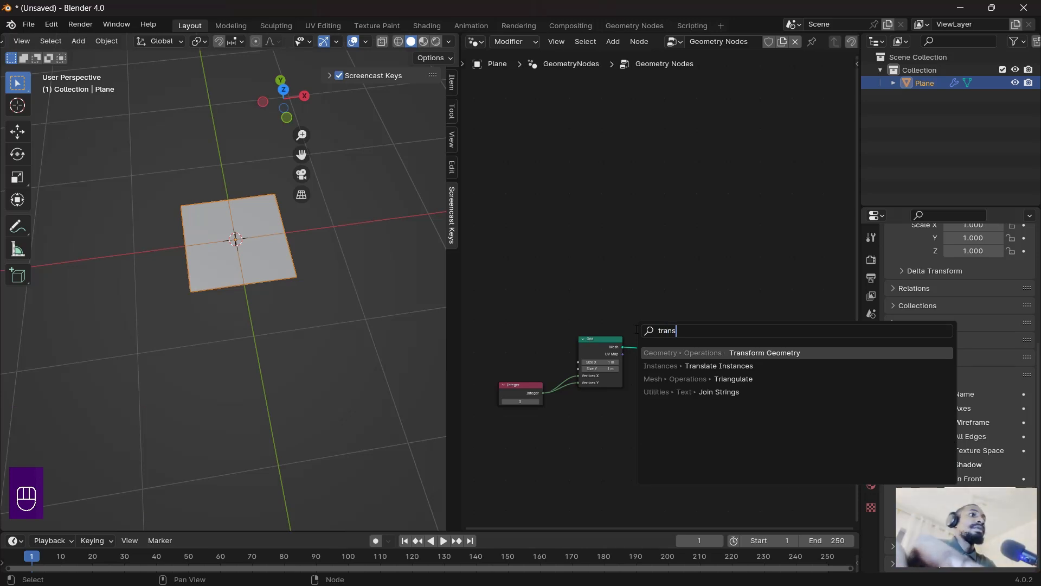
{"action": "key", "text": "Return"}
{"action": "left_click", "coordinate": [637, 329]}
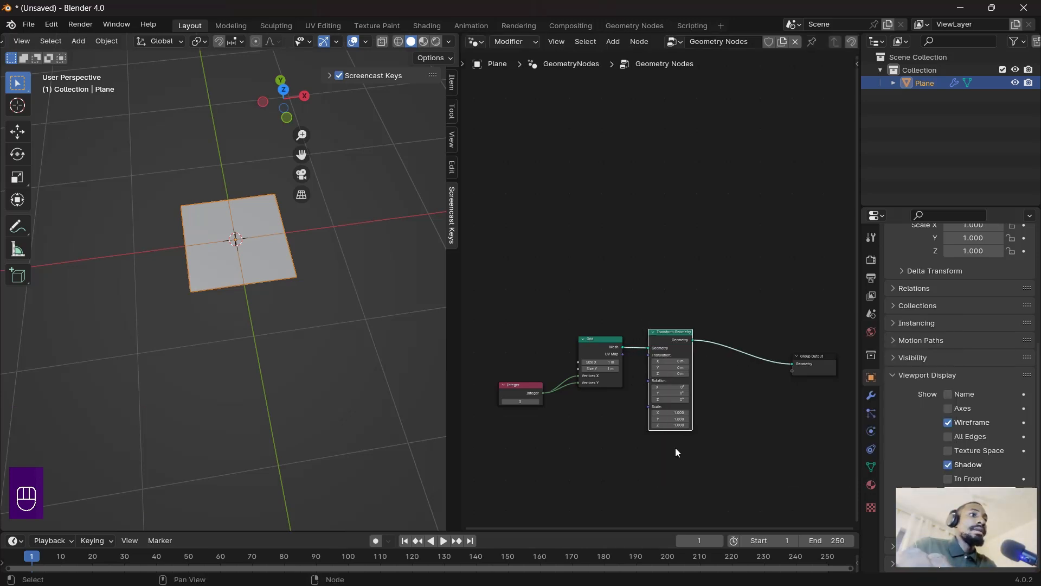
- Add a Value node below the Grid node, beside the Transform Geometry node
{"action": "scroll", "coordinate": [676, 447], "scroll_direction": "up", "scroll_amount": 2}
{"action": "middle_click_drag", "start_coordinate": [727, 450], "coordinate": [749, 355]}
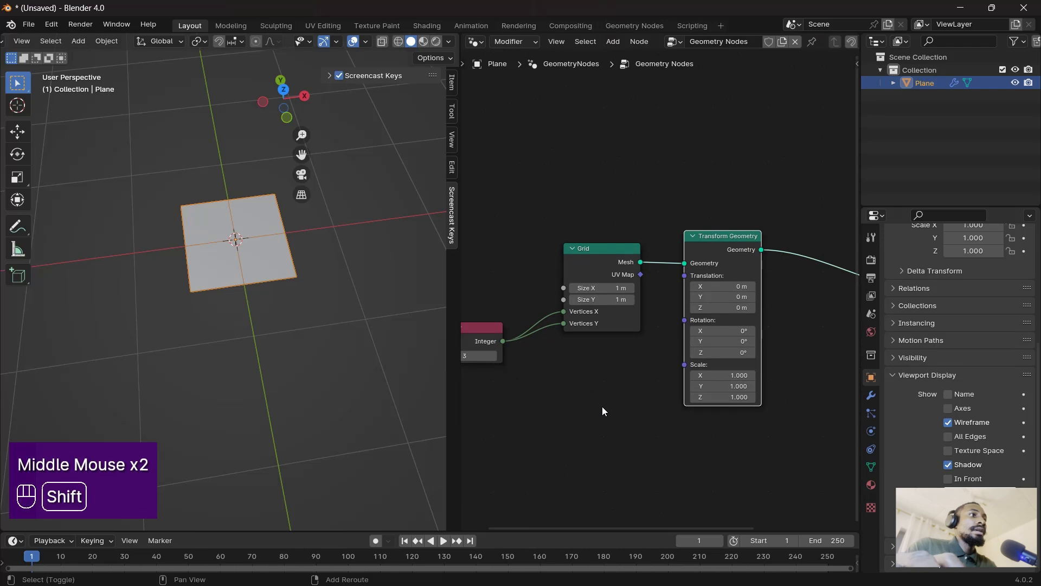
{"action": "key", "text": "shift+a"}
{"action": "left_click", "coordinate": [568, 333]}
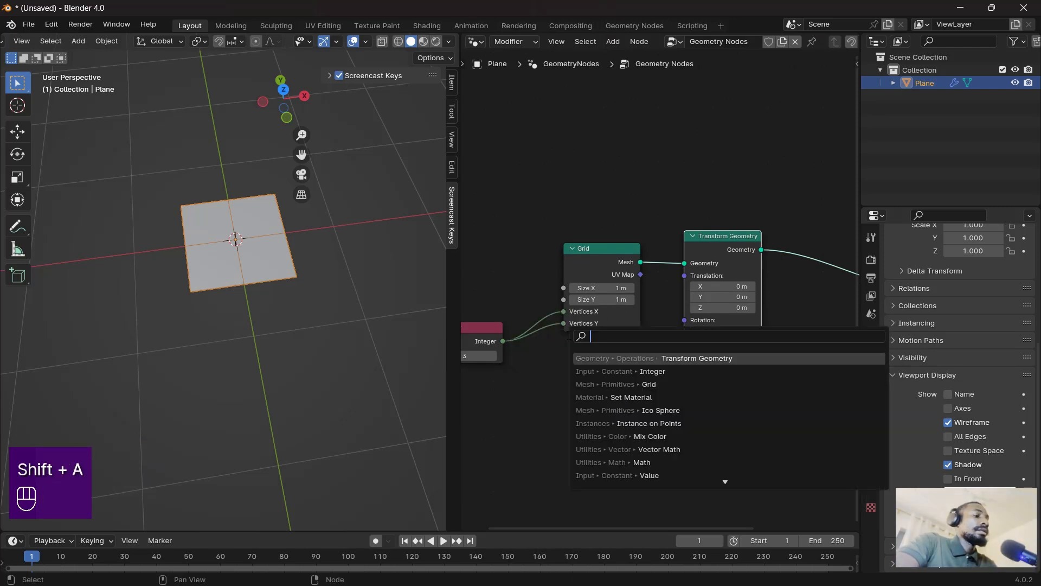
{"action": "type", "text": "value"}
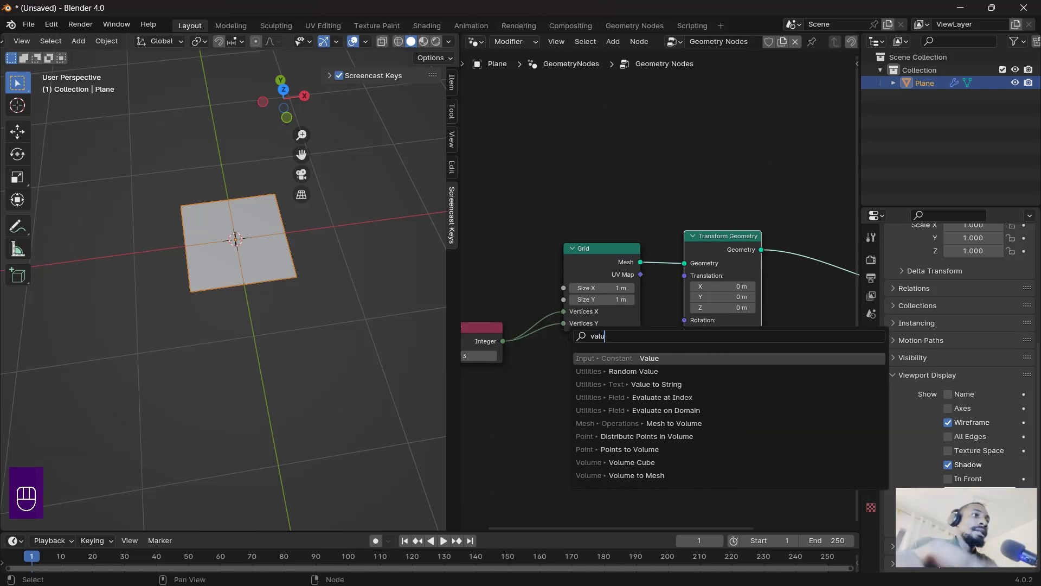
{"action": "key", "text": "Return"}
{"action": "left_click", "coordinate": [551, 375]}
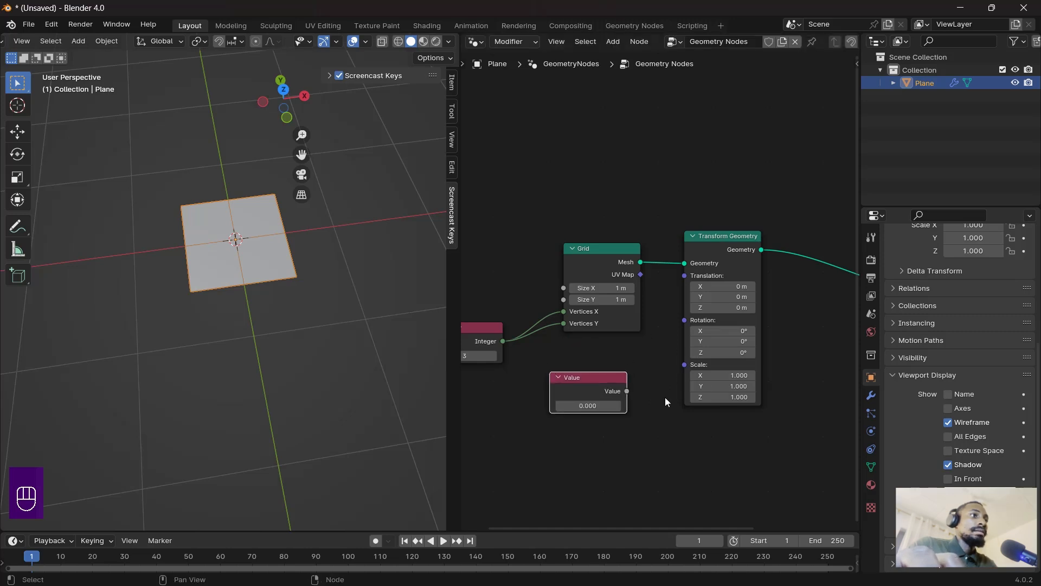
- Connect the Value node to the Scale input of Transform Geometry and set its value to 5.840
{"action": "left_click_drag", "start_coordinate": [629, 394], "coordinate": [675, 370]}
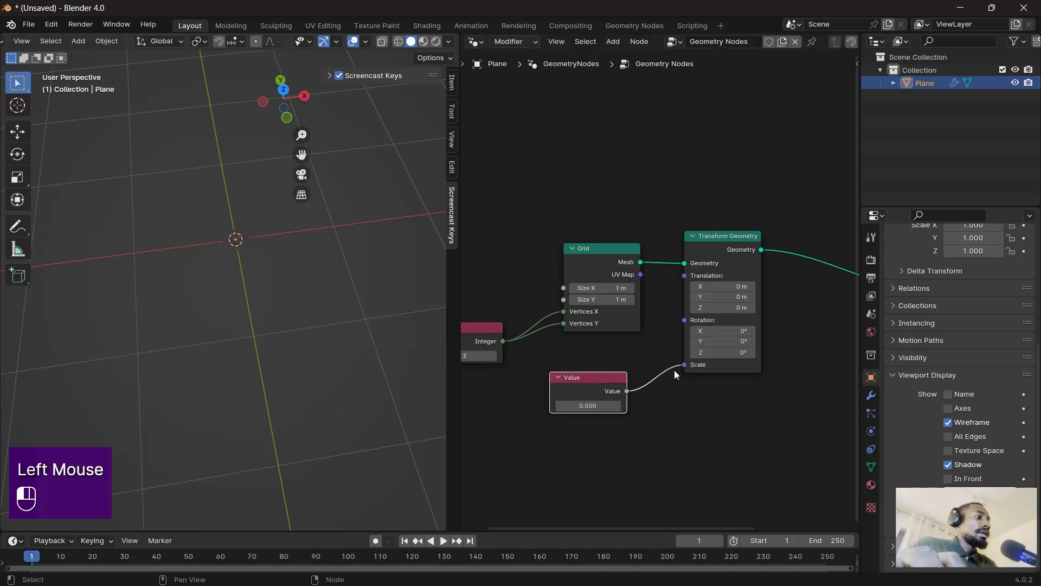
{"action": "left_click_drag", "start_coordinate": [590, 405], "coordinate": [645, 406], "text": "shift"}
{"action": "scroll", "coordinate": [275, 295], "scroll_direction": "down", "scroll_amount": 3}
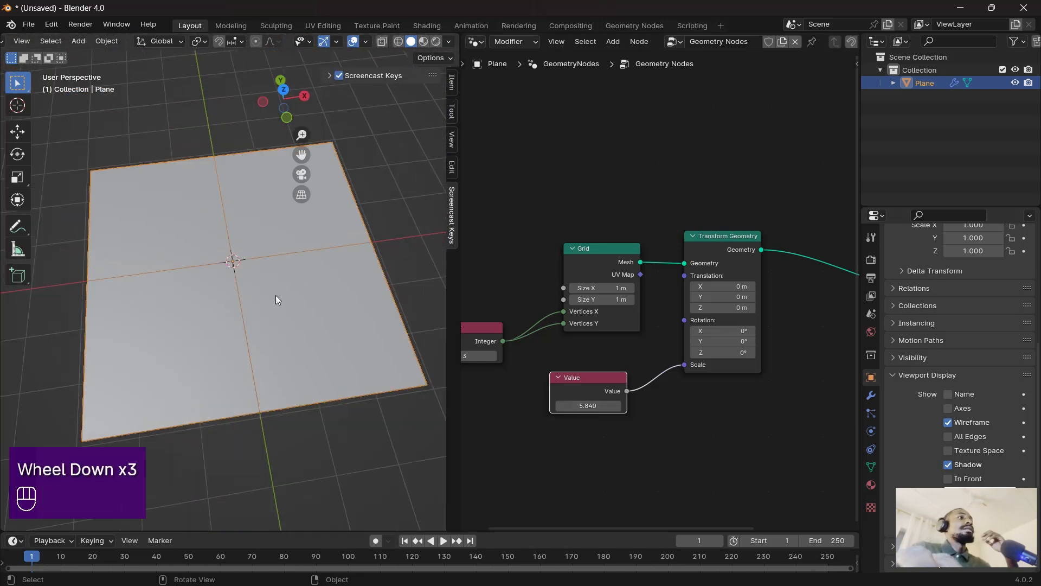
{"action": "middle_click_drag", "start_coordinate": [276, 295], "coordinate": [255, 308]}
- Set the Integer node that drives the grid's vertex counts to 10
{"action": "middle_click_drag", "start_coordinate": [577, 334], "coordinate": [678, 304]}
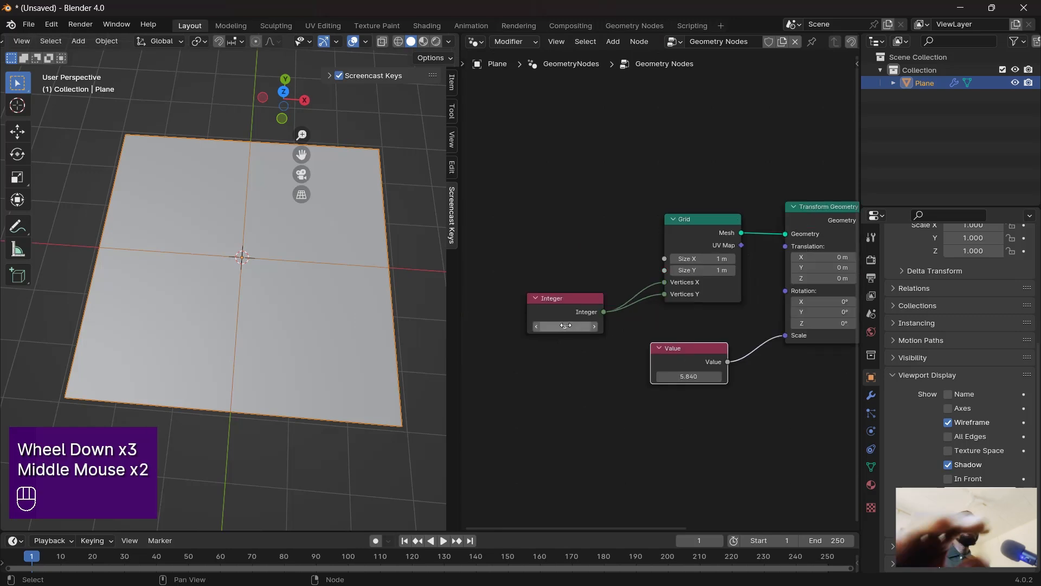
{"action": "left_click", "coordinate": [538, 326]}
{"action": "type", "text": "10"}
{"action": "key", "text": "Return"}
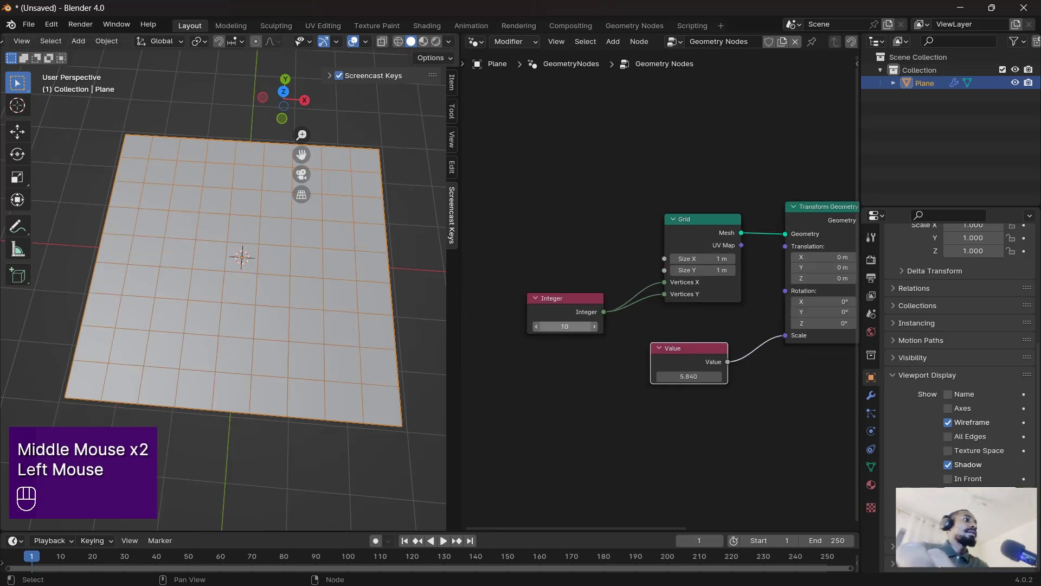
{"action": "middle_click_drag", "start_coordinate": [261, 352], "coordinate": [278, 383]}
{"action": "middle_click_drag", "start_coordinate": [740, 327], "coordinate": [694, 370]}
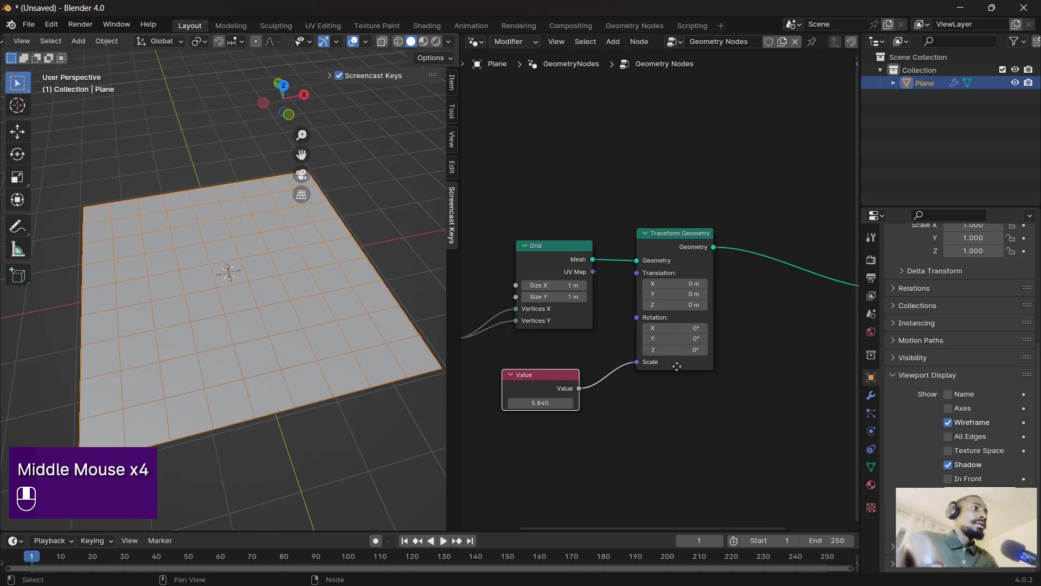
{"action": "scroll", "coordinate": [652, 369], "scroll_direction": "down", "scroll_amount": 2}
{"action": "middle_click_drag", "start_coordinate": [307, 304], "coordinate": [328, 364], "text": "shift"}
{"action": "middle_click_drag", "start_coordinate": [650, 321], "coordinate": [561, 330]}
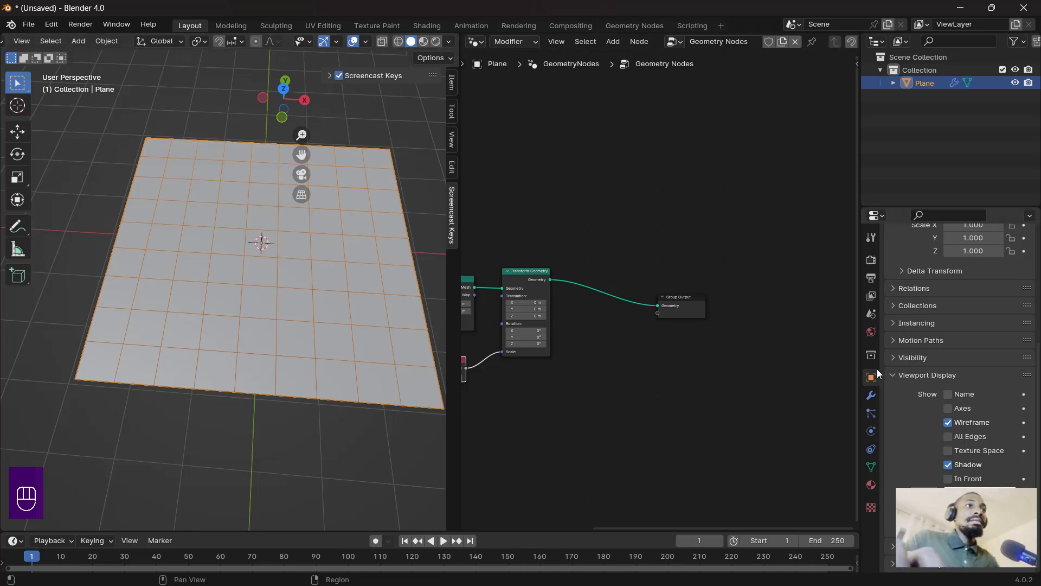
{"action": "left_click", "coordinate": [872, 396]}
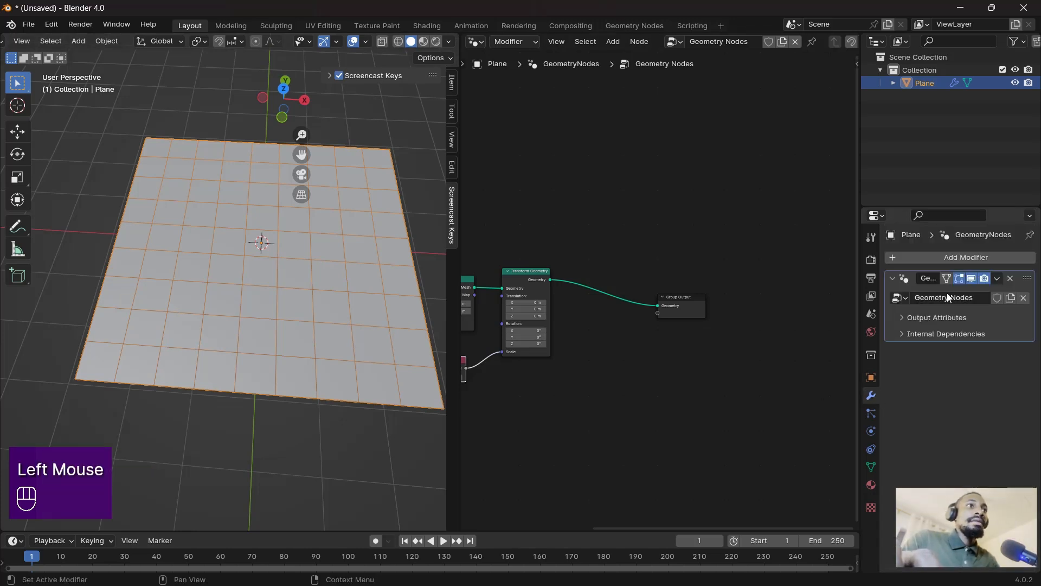
{"action": "left_click", "coordinate": [942, 256]}
{"action": "mouse_move", "coordinate": [902, 290]}
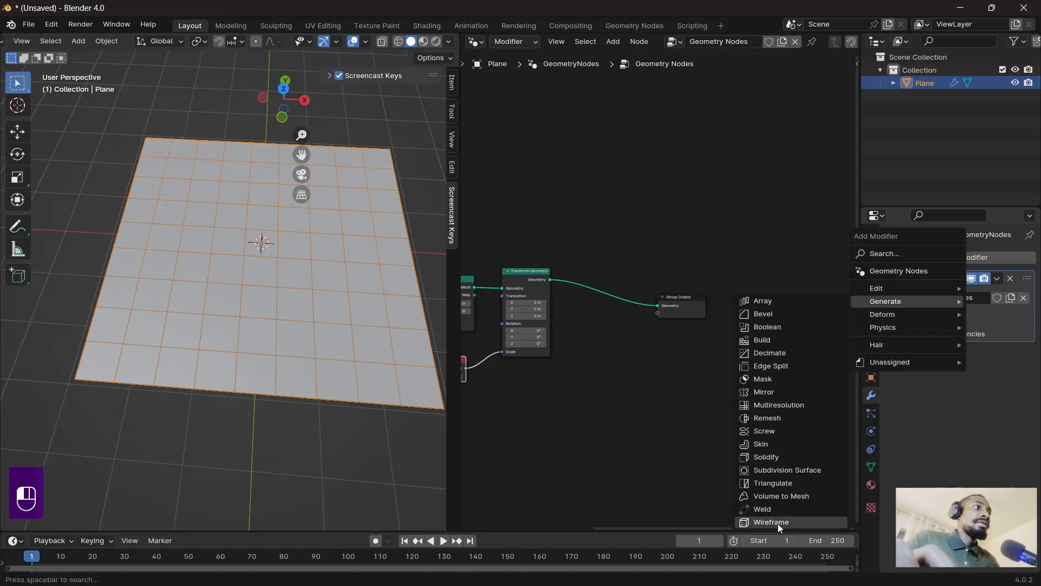
{"action": "left_click", "coordinate": [584, 334]}
- Insert a Mesh to Curve node on the link between Transform Geometry and Group Output
{"action": "middle_click_drag", "start_coordinate": [588, 336], "coordinate": [662, 352]}
{"action": "key", "text": "shift+a"}
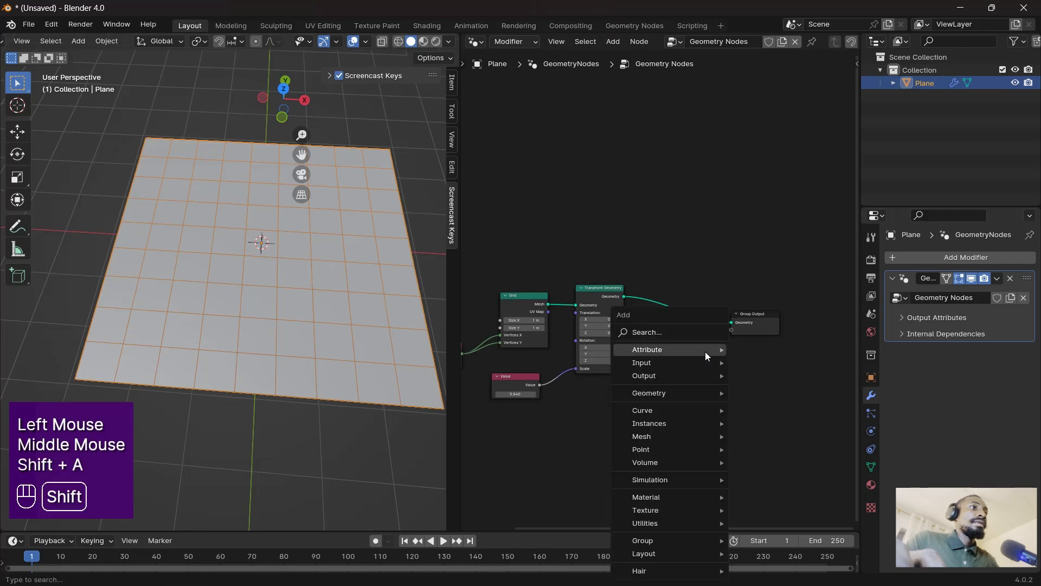
{"action": "left_click", "coordinate": [690, 333]}
{"action": "type", "text": "mes"}
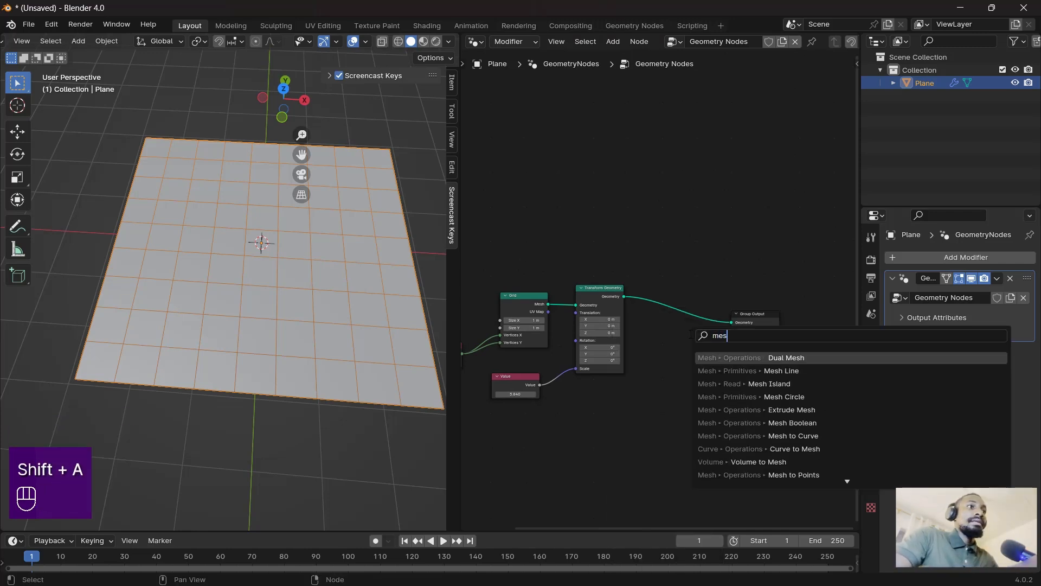
{"action": "type", "text": " to"}
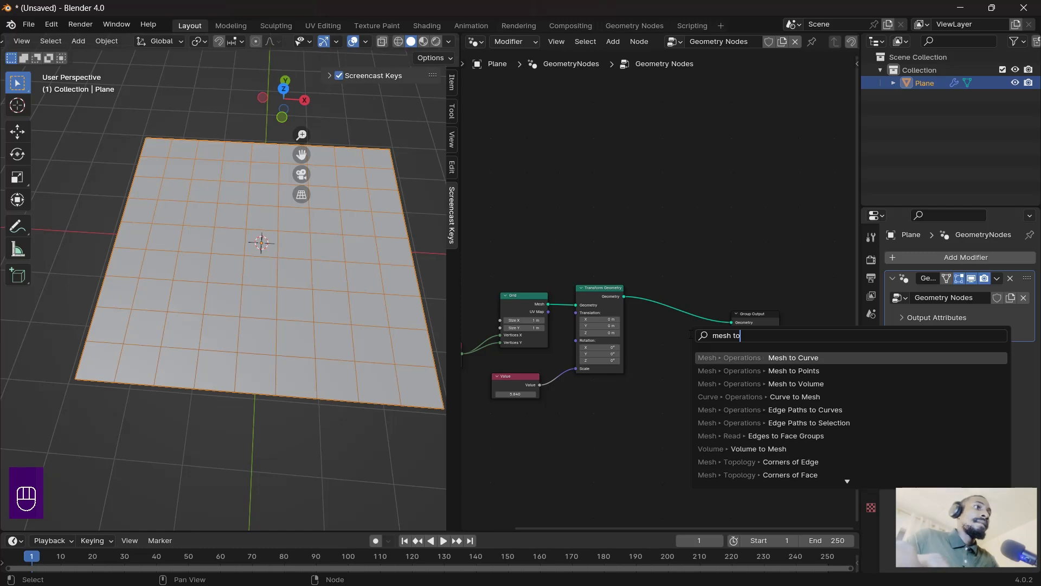
{"action": "key", "text": "Return"}
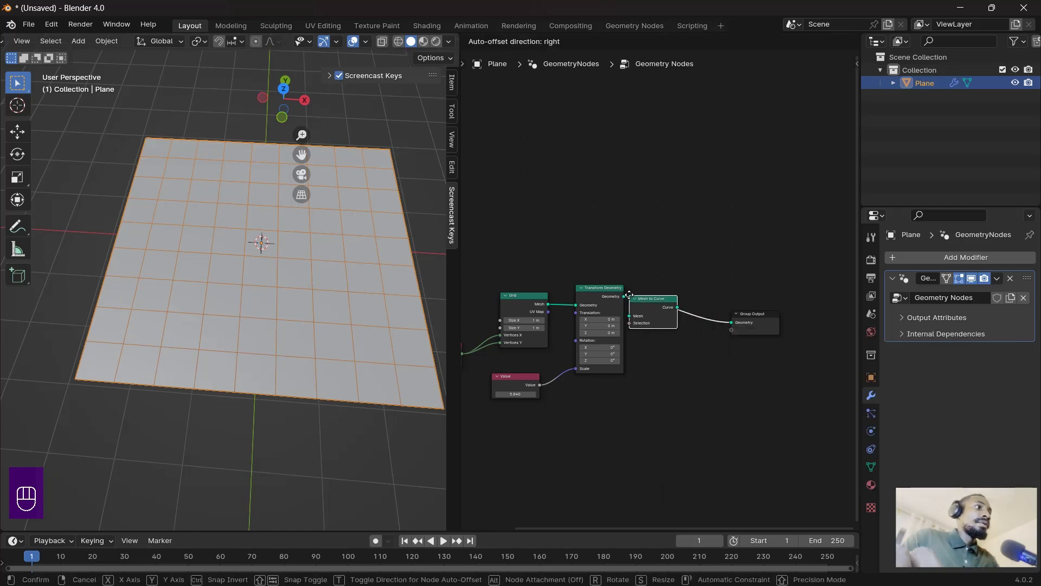
{"action": "left_click", "coordinate": [632, 299]}
- Insert a Curve to Mesh node on the link between Mesh to Curve and Group Output
{"action": "middle_click_drag", "start_coordinate": [322, 330], "coordinate": [337, 263], "text": "shift"}
{"action": "middle_click_drag", "start_coordinate": [250, 342], "coordinate": [347, 308]}
{"action": "scroll", "coordinate": [699, 340], "scroll_direction": "up", "scroll_amount": 2}
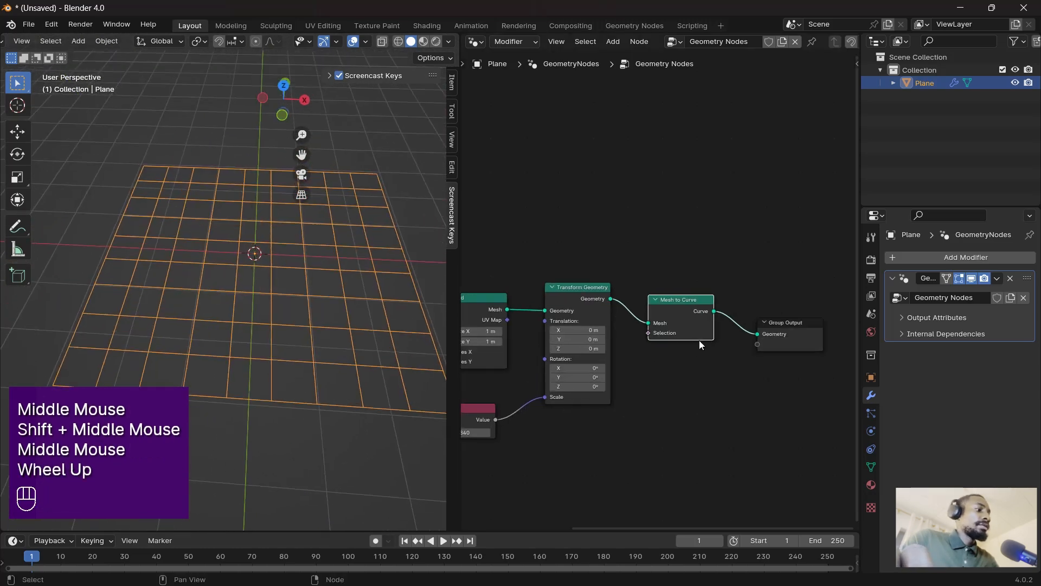
{"action": "middle_click_drag", "start_coordinate": [698, 340], "coordinate": [694, 363]}
{"action": "key", "text": "shift+a"}
{"action": "left_click", "coordinate": [701, 332]}
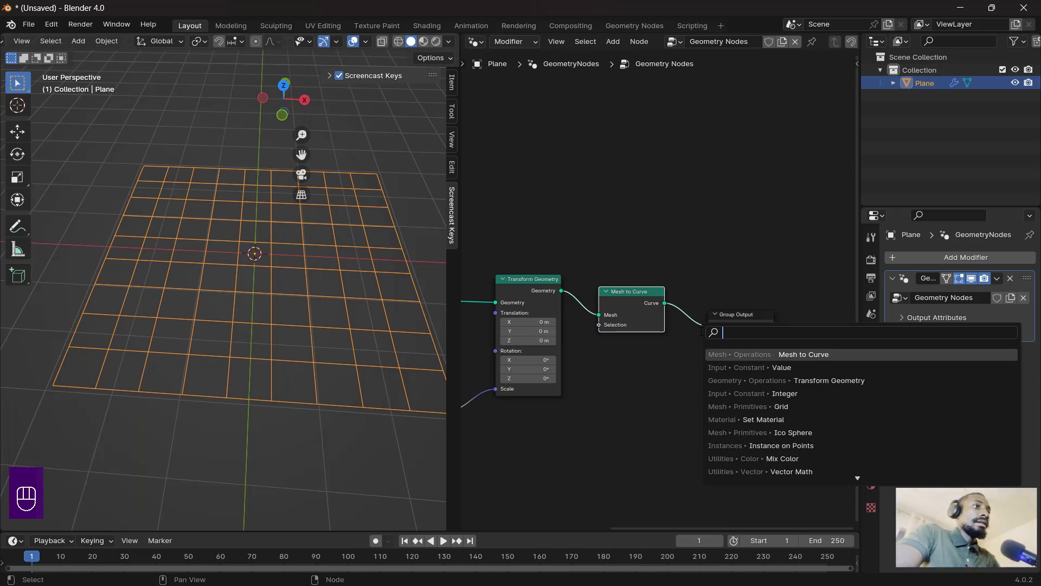
{"action": "type", "text": "curve to"}
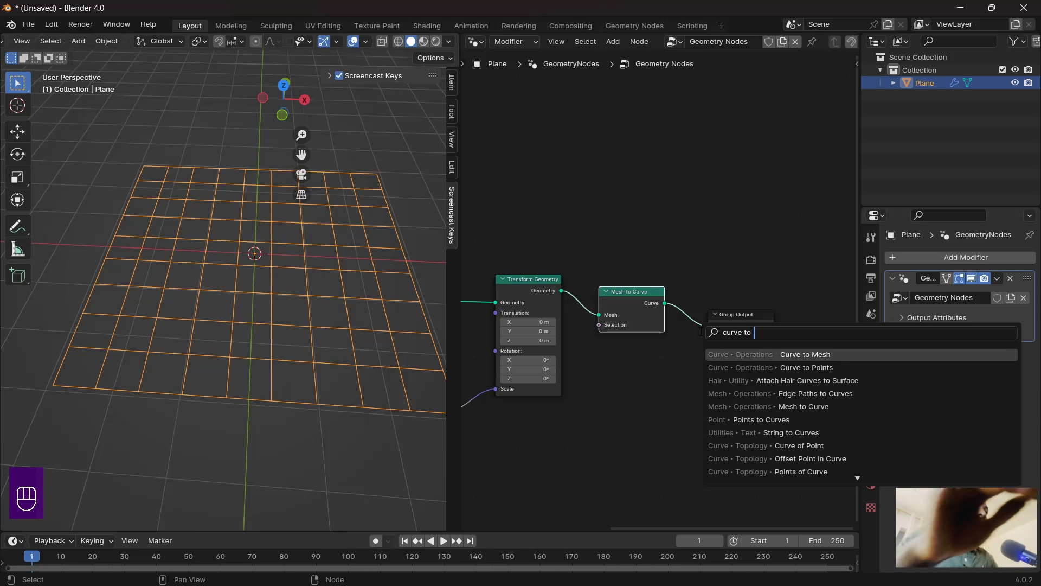
{"action": "key", "text": "Return"}
{"action": "left_click", "coordinate": [703, 306]}
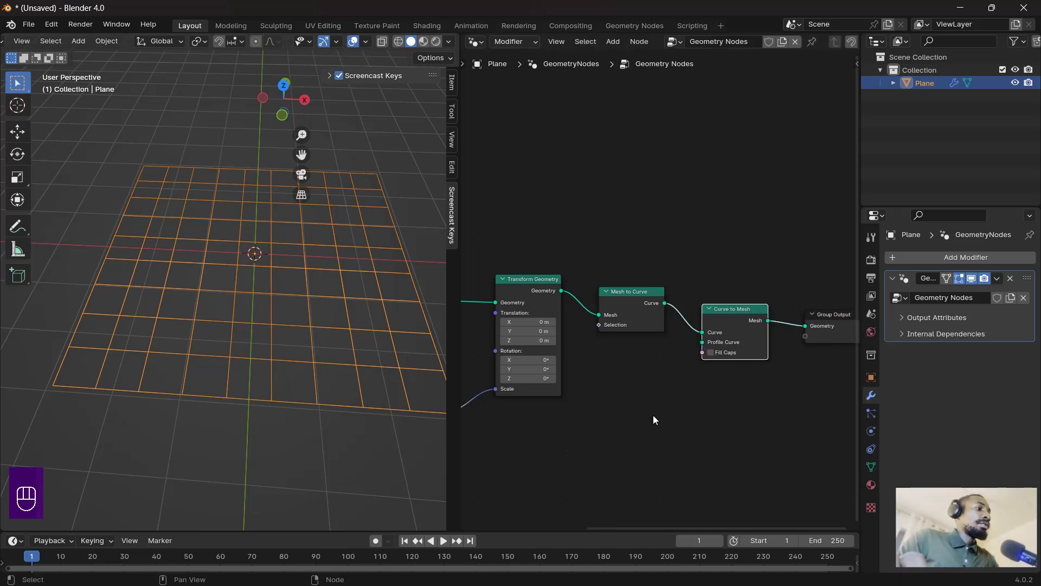
- Add a Curve Circle node and connect its Curve output to the Profile Curve input of Curve to Mesh
{"action": "middle_click_drag", "start_coordinate": [595, 444], "coordinate": [610, 380]}
{"action": "key", "text": "shift+a"}
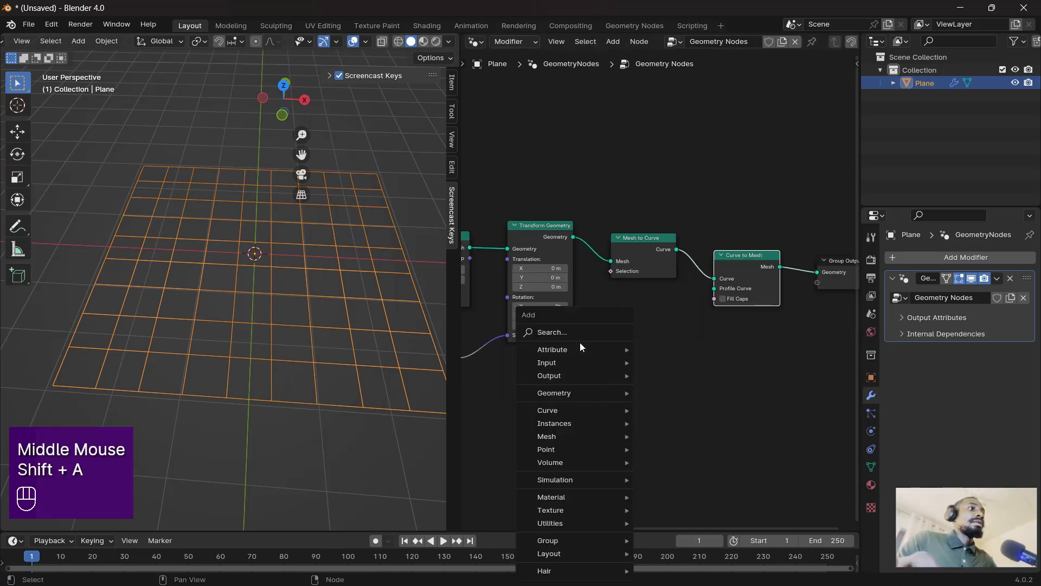
{"action": "left_click", "coordinate": [582, 332]}
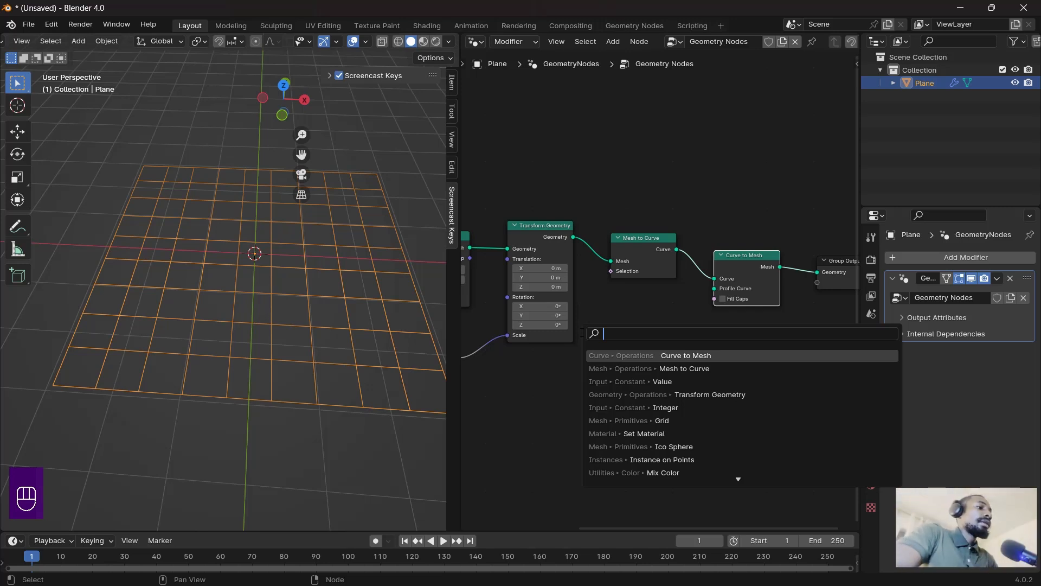
{"action": "type", "text": "circl"}
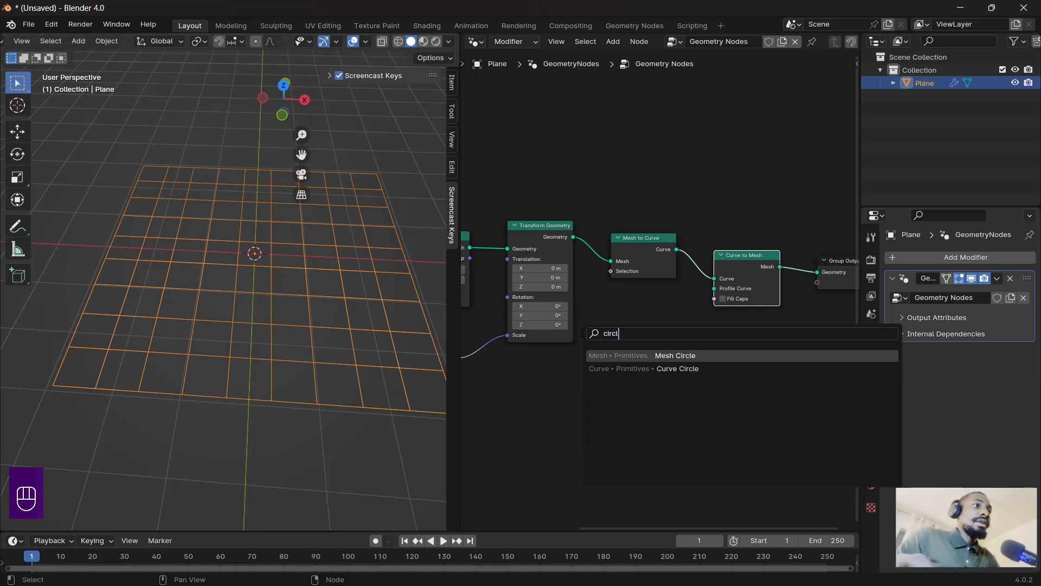
{"action": "left_click", "coordinate": [714, 365]}
{"action": "left_click", "coordinate": [599, 341]}
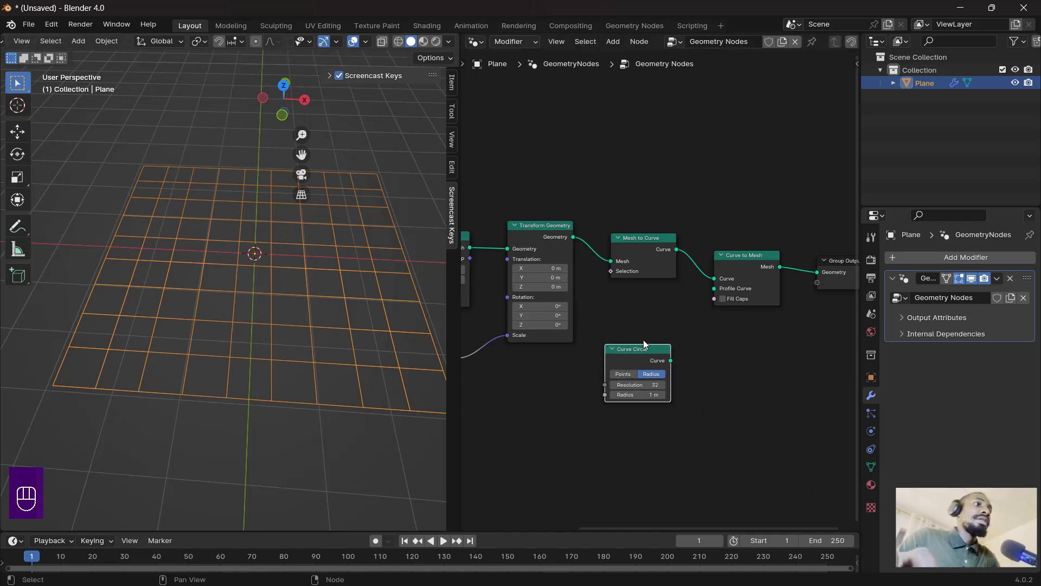
{"action": "left_click_drag", "start_coordinate": [671, 360], "coordinate": [713, 288]}
- Set the Curve Circle node's radius to 0.01 m and inspect the wire thickness on the grid
{"action": "scroll", "coordinate": [660, 428], "scroll_direction": "up", "scroll_amount": 2}
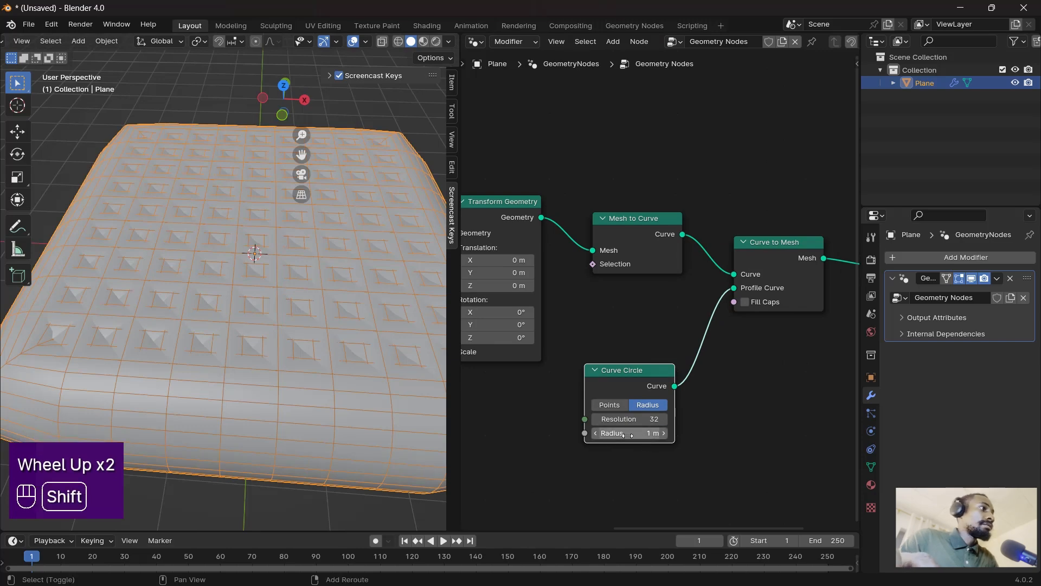
{"action": "left_click_drag", "start_coordinate": [612, 434], "coordinate": [585, 434], "text": "shift"}
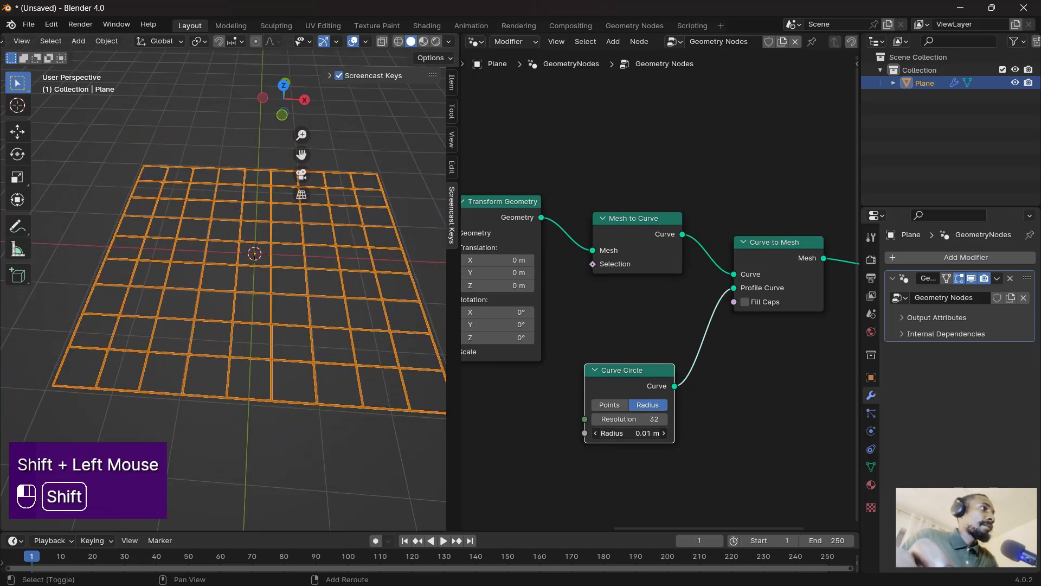
{"action": "middle_click_drag", "start_coordinate": [353, 175], "coordinate": [183, 183]}
{"action": "left_click", "coordinate": [73, 220]}
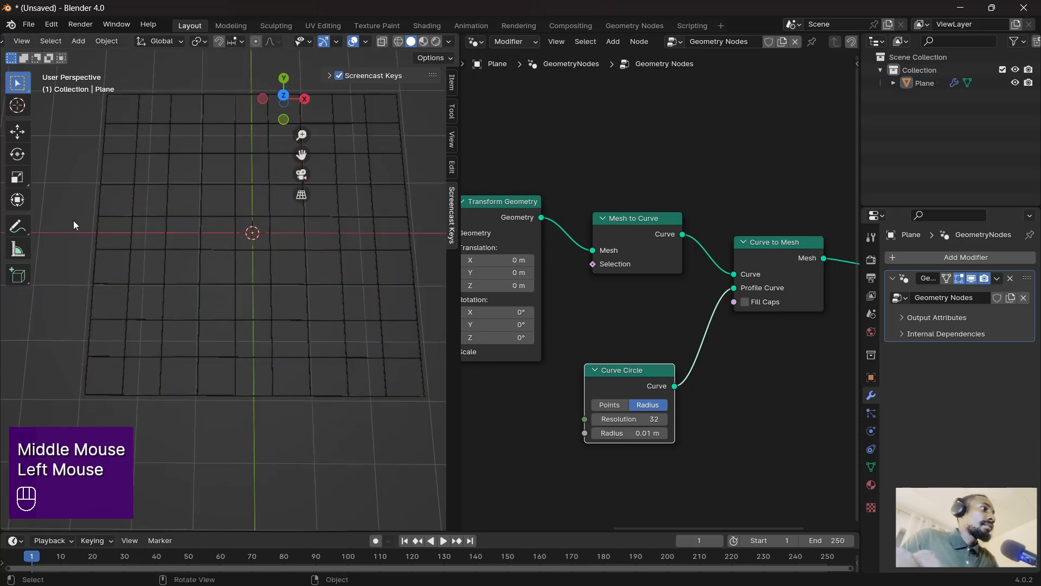
{"action": "scroll", "coordinate": [186, 281], "scroll_direction": "up", "scroll_amount": 1}
{"action": "scroll", "coordinate": [187, 281], "scroll_direction": "up", "scroll_amount": 1, "text": "shift"}
{"action": "middle_click_drag", "start_coordinate": [186, 281], "coordinate": [258, 255], "text": "shift"}
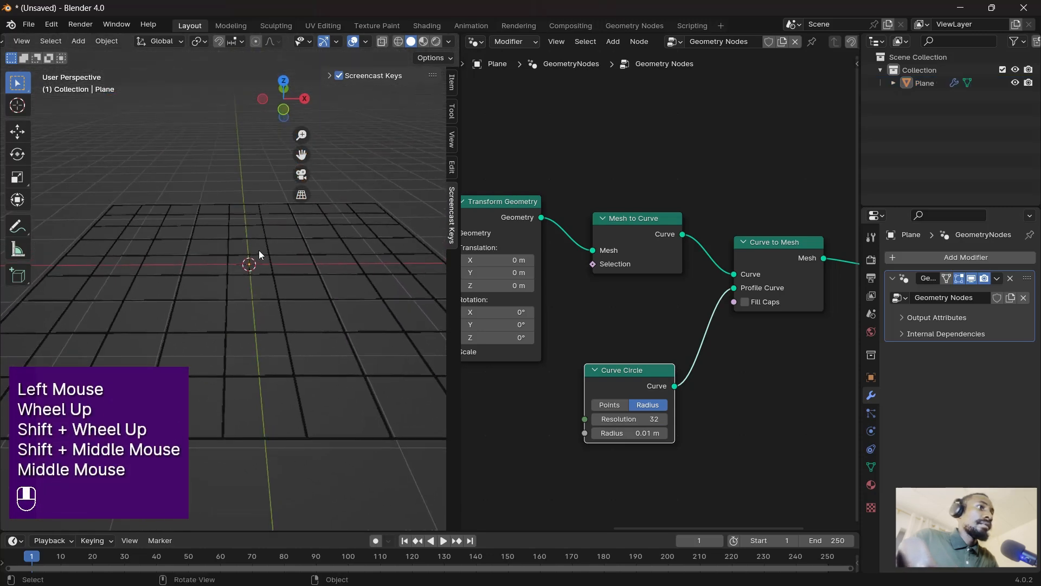
- Set the Curve Circle node's resolution to 8 and its radius to 0.02 m
{"action": "left_click_drag", "start_coordinate": [636, 421], "coordinate": [608, 422], "text": "shift"}
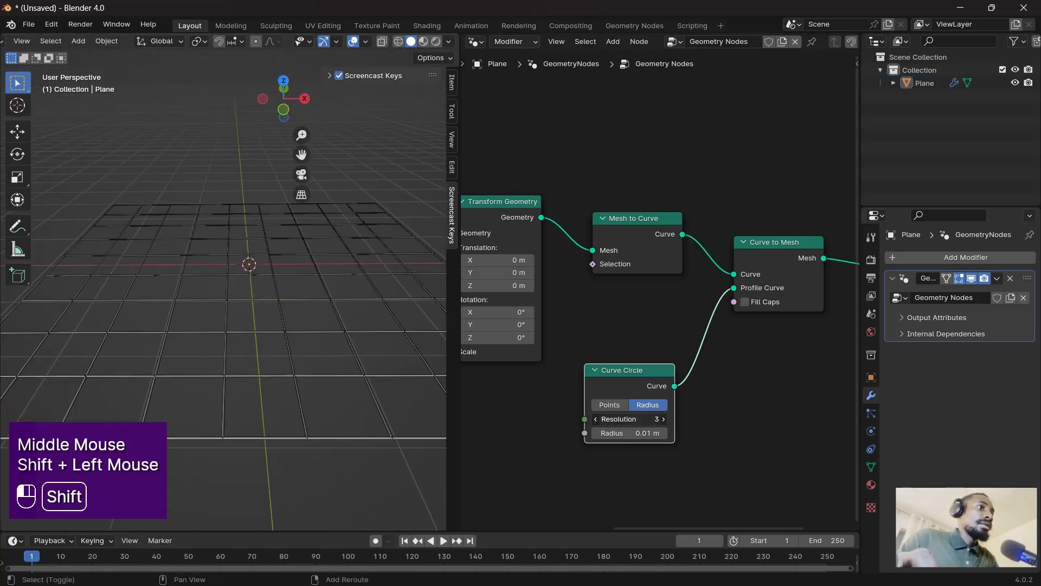
{"action": "left_click", "coordinate": [645, 419]}
{"action": "type", "text": "8"}
{"action": "key", "text": "Return"}
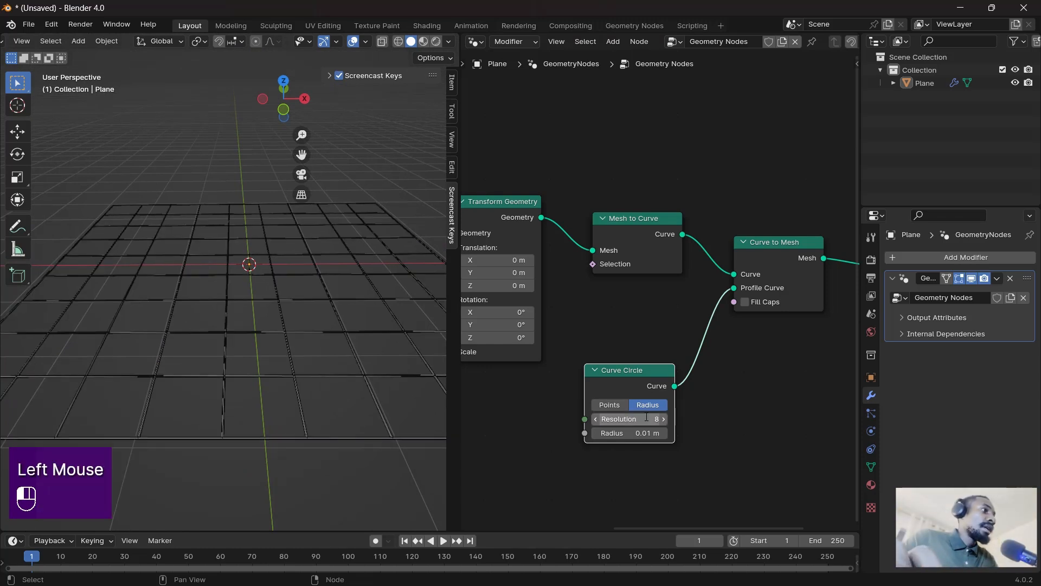
{"action": "mouse_move", "coordinate": [645, 433]}
{"action": "left_mouse_down", "text": "shift"}
{"action": "mouse_move", "coordinate": [657, 433]}
{"action": "mouse_move", "coordinate": [643, 433]}
{"action": "left_mouse_up", "text": "shift"}
{"action": "middle_click_drag", "start_coordinate": [227, 325], "coordinate": [252, 303]}
{"action": "scroll", "coordinate": [241, 331], "scroll_direction": "down", "scroll_amount": 2}
{"action": "scroll", "coordinate": [313, 233], "scroll_direction": "up", "scroll_amount": 3}
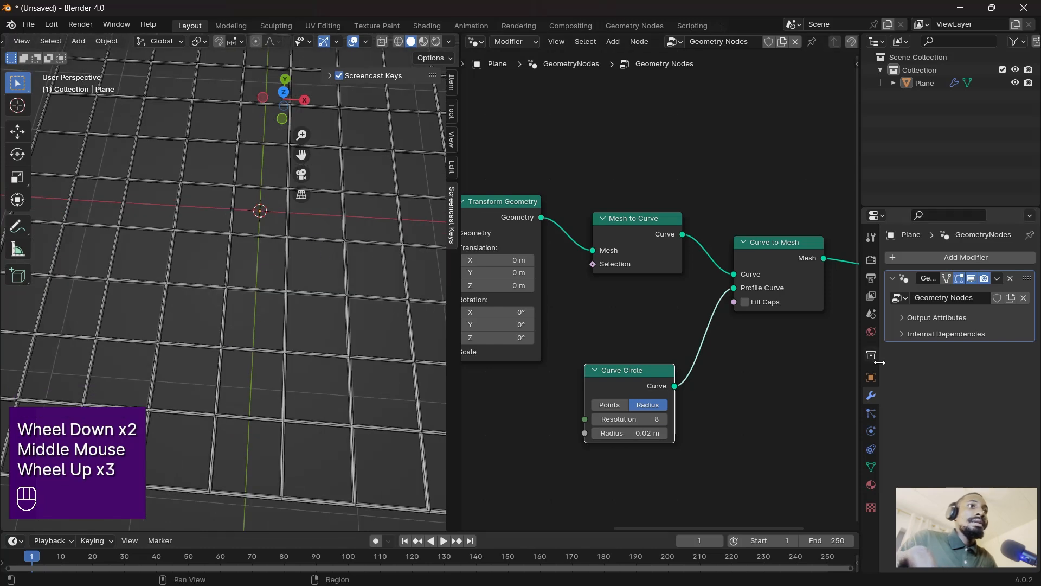
- Turn off the Wireframe viewport display option for the plane object and deselect it
{"action": "left_click", "coordinate": [871, 377]}
{"action": "left_click", "coordinate": [356, 431]}
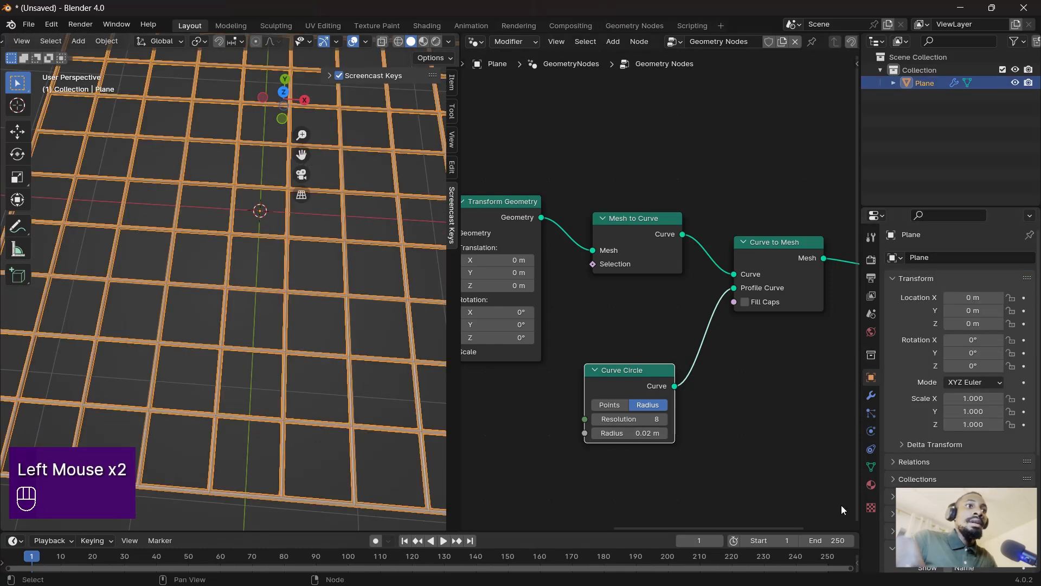
{"action": "scroll", "coordinate": [950, 441], "scroll_direction": "down", "scroll_amount": 2}
{"action": "left_click", "coordinate": [949, 440]}
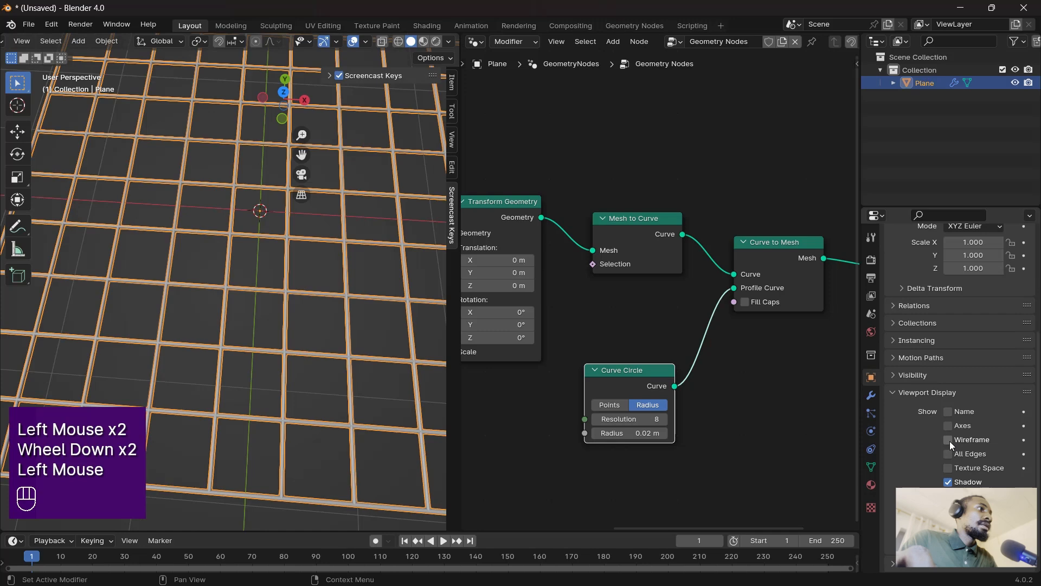
{"action": "left_click", "coordinate": [328, 514]}
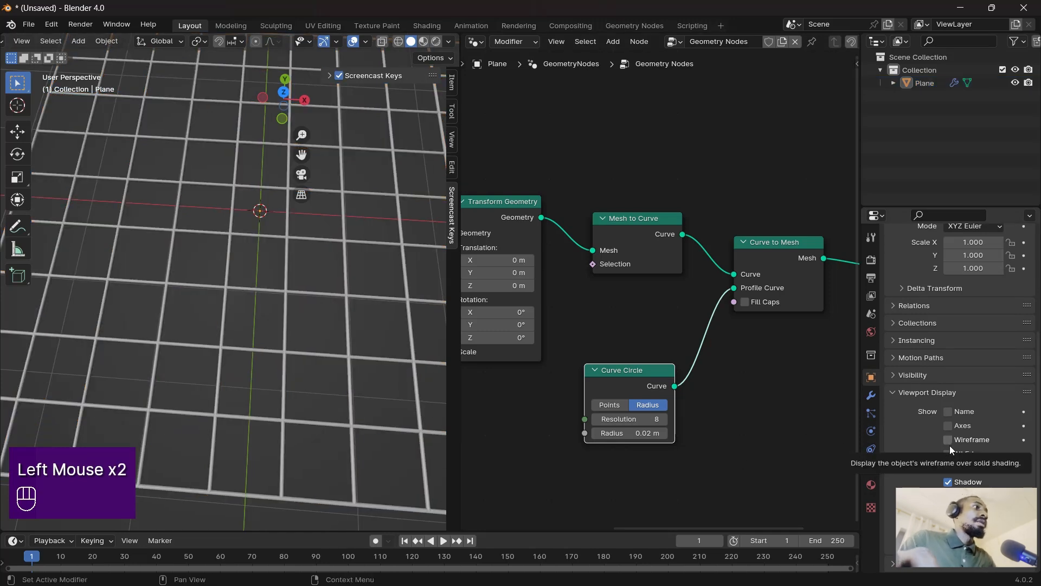
- Increase the Integer node driving the grid's vertex counts to make the grid denser, and check the wireframe
{"action": "scroll", "coordinate": [298, 326], "scroll_direction": "down", "scroll_amount": 2}
{"action": "middle_click_drag", "start_coordinate": [291, 294], "coordinate": [336, 312], "text": "shift"}
{"action": "middle_click_drag", "start_coordinate": [554, 340], "coordinate": [610, 387]}
{"action": "scroll", "coordinate": [577, 378], "scroll_direction": "down", "scroll_amount": 2}
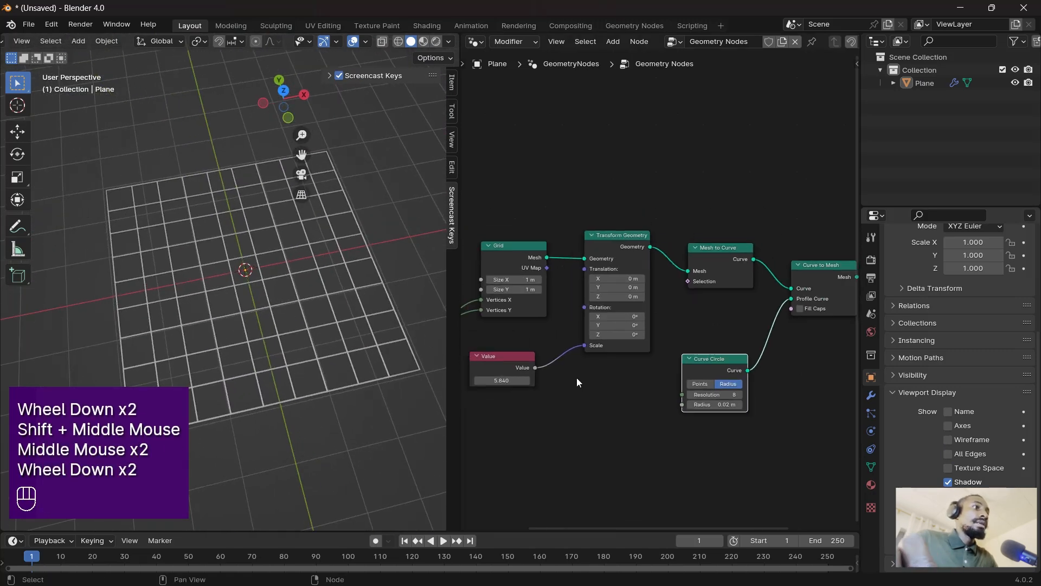
{"action": "middle_click_drag", "start_coordinate": [527, 340], "coordinate": [568, 366]}
{"action": "middle_click_drag", "start_coordinate": [466, 378], "coordinate": [510, 385]}
{"action": "mouse_move", "coordinate": [512, 371]}
{"action": "left_mouse_down", "text": "shift"}
{"action": "mouse_move", "coordinate": [538, 372]}
{"action": "mouse_move", "coordinate": [524, 372]}
{"action": "left_mouse_up", "text": "shift"}
{"action": "middle_click_drag", "start_coordinate": [706, 363], "coordinate": [602, 374]}
{"action": "middle_click_drag", "start_coordinate": [724, 360], "coordinate": [604, 371]}
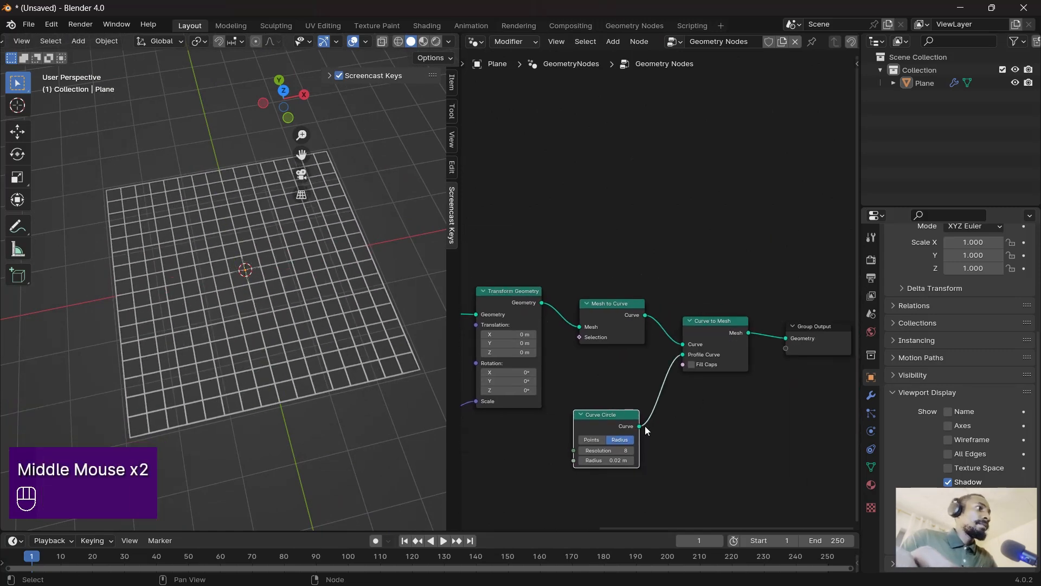
{"action": "middle_click_drag", "start_coordinate": [424, 386], "coordinate": [331, 320]}
{"action": "scroll", "coordinate": [285, 332], "scroll_direction": "down", "scroll_amount": 2}
{"action": "scroll", "coordinate": [294, 310], "scroll_direction": "up", "scroll_amount": 2}
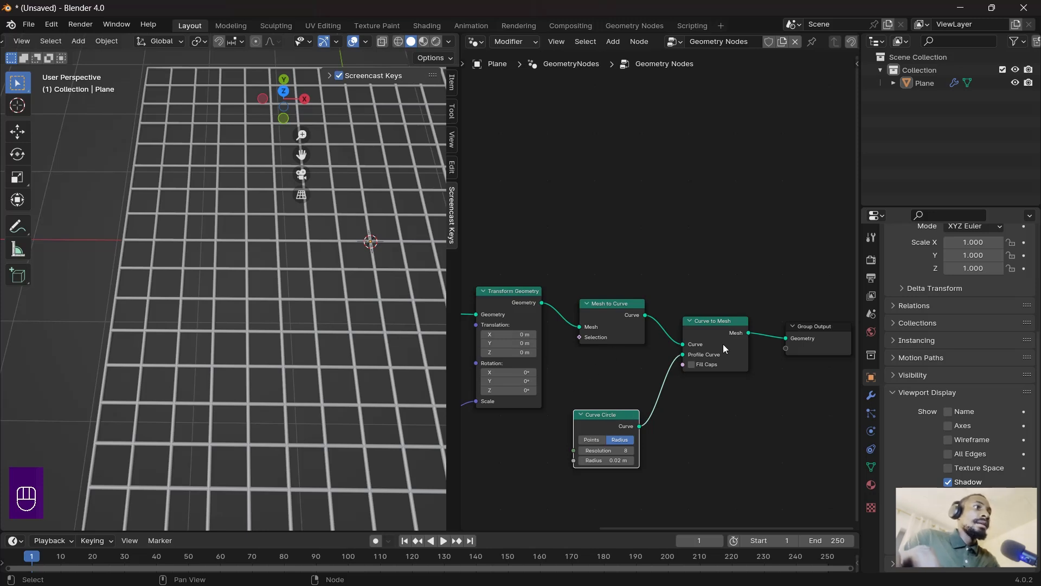
- Rearrange the Curve Circle, Group Output and Mesh to Curve nodes to free up space in the node tree
{"action": "left_click_drag", "start_coordinate": [600, 414], "coordinate": [606, 386]}
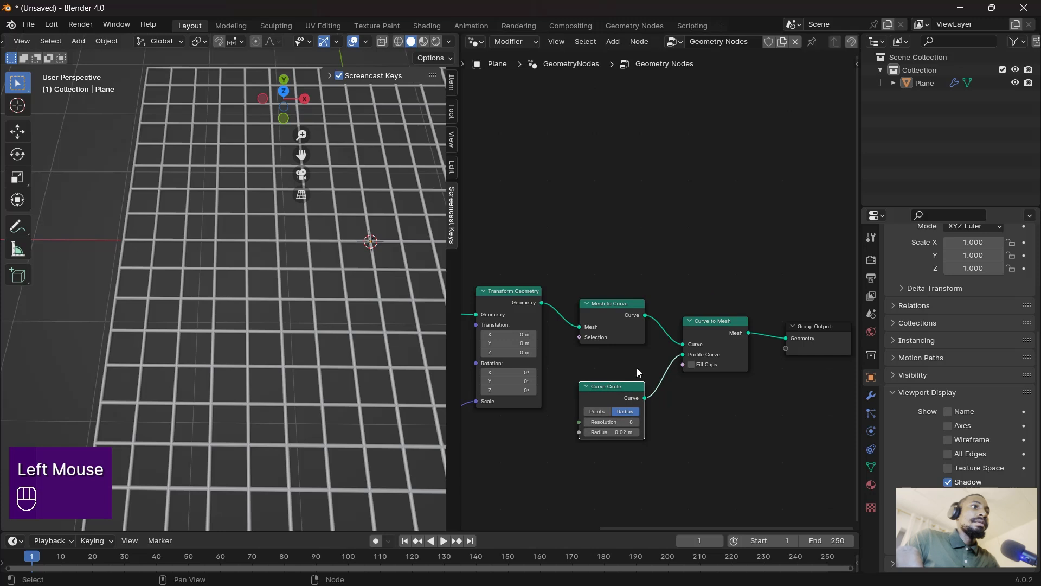
{"action": "middle_click_drag", "start_coordinate": [831, 332], "coordinate": [770, 386]}
{"action": "left_click_drag", "start_coordinate": [770, 386], "coordinate": [781, 297]}
{"action": "middle_click_drag", "start_coordinate": [629, 359], "coordinate": [645, 396]}
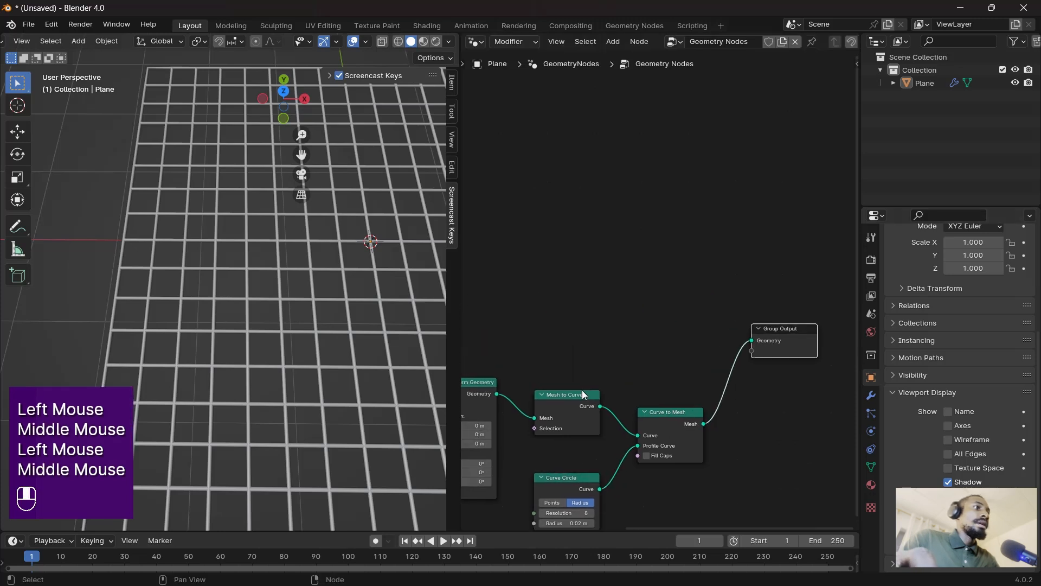
{"action": "left_click_drag", "start_coordinate": [583, 390], "coordinate": [572, 325]}
{"action": "middle_click_drag", "start_coordinate": [572, 325], "coordinate": [574, 370]}
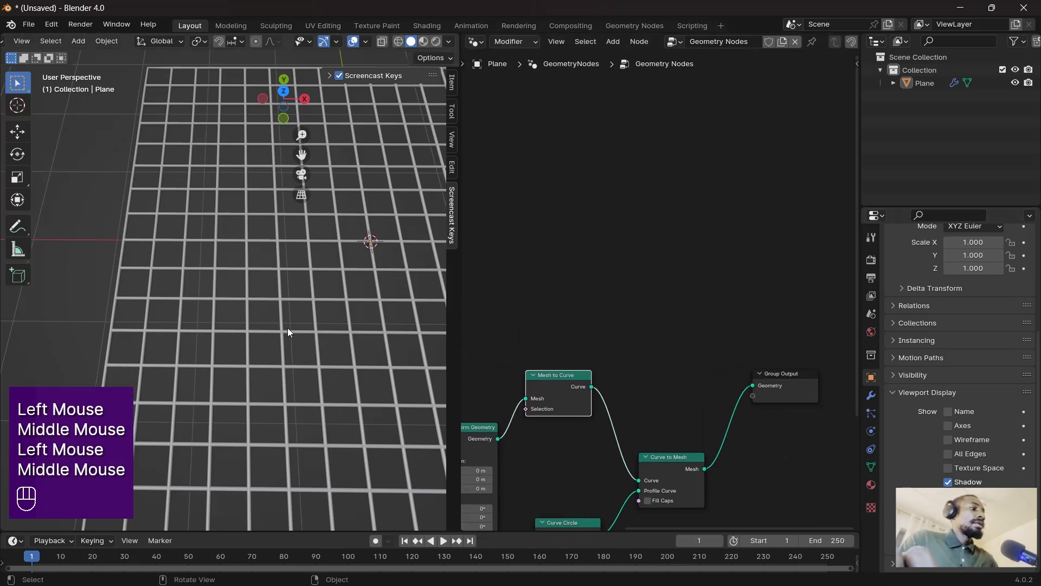
- Switch to the motion_graph_001 project and examine the shapes placed on its rendered grid, then return to the unsaved file
{"action": "key", "text": "alt+Tab"}
{"action": "key", "text": "alt+Tab"}
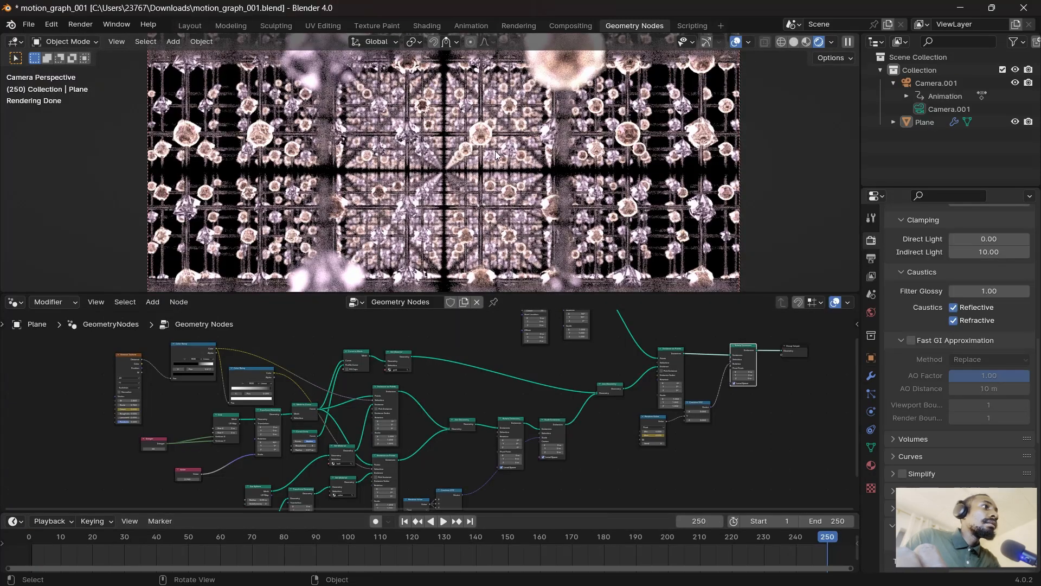
{"action": "middle_click_drag", "start_coordinate": [496, 151], "coordinate": [412, 196]}
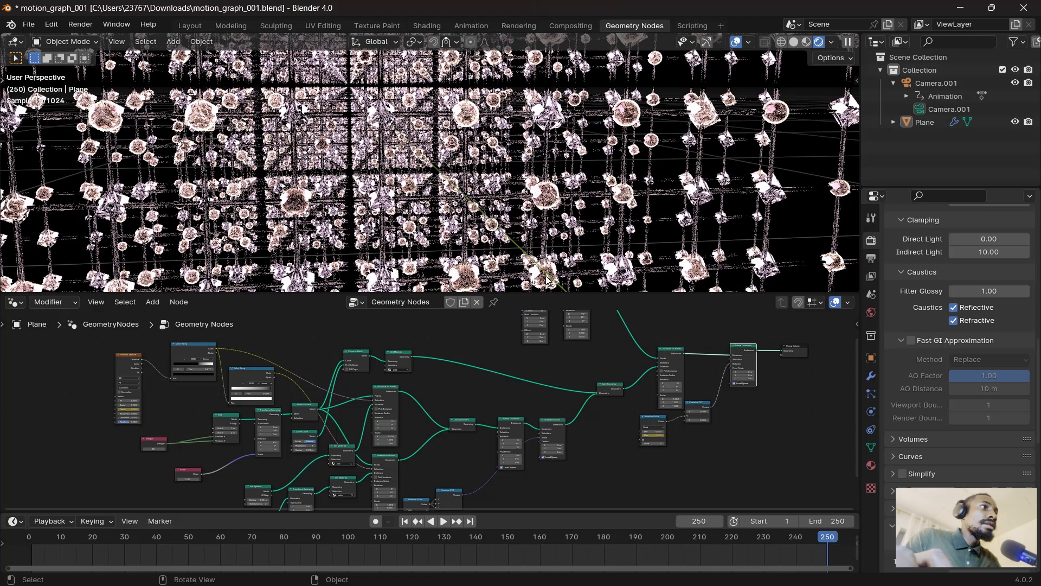
{"action": "left_click", "coordinate": [550, 206]}
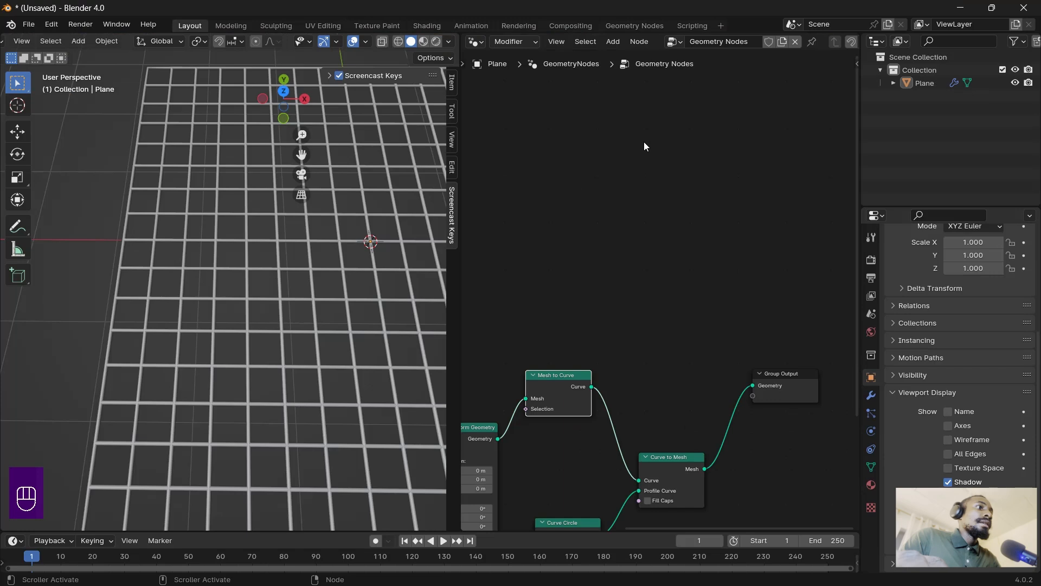
- Add an Instance on Points node above Curve to Mesh and feed its Points input from Mesh to Curve
{"action": "middle_click_drag", "start_coordinate": [623, 377], "coordinate": [634, 360]}
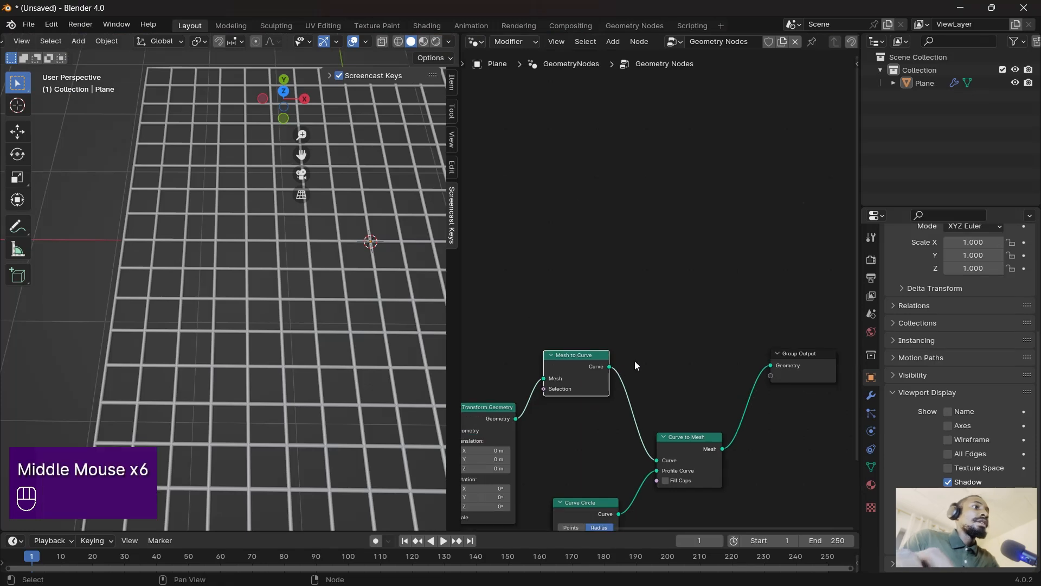
{"action": "key", "text": "shift+a"}
{"action": "left_click", "coordinate": [627, 332]}
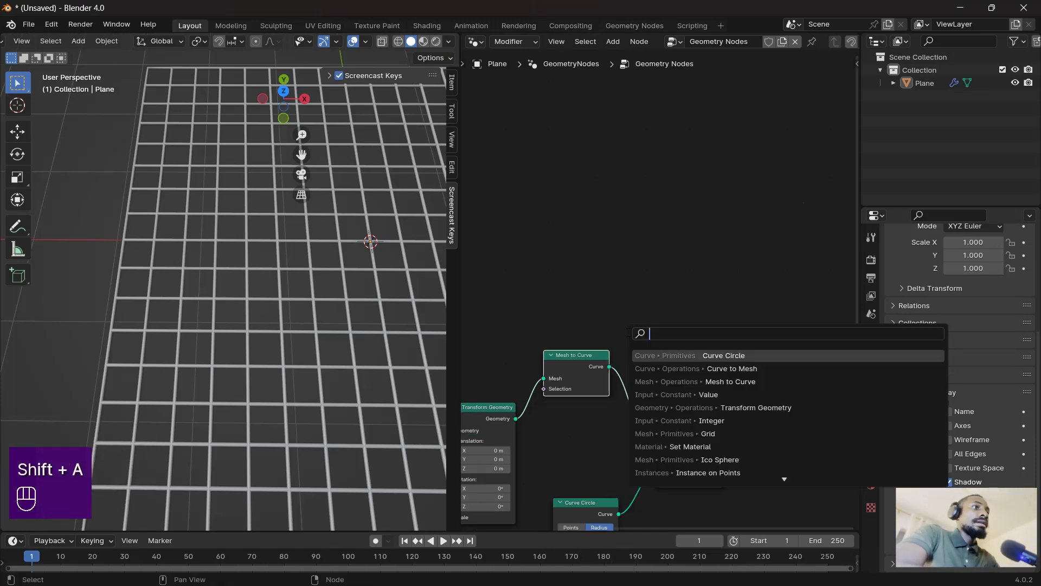
{"action": "type", "text": "instance "}
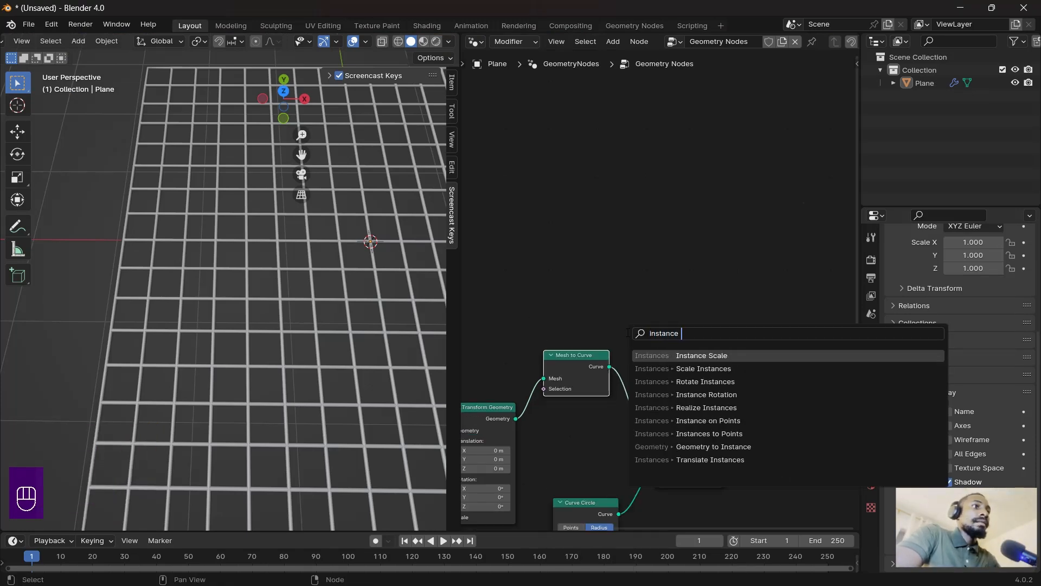
{"action": "type", "text": "on"}
{"action": "key", "text": "Return"}
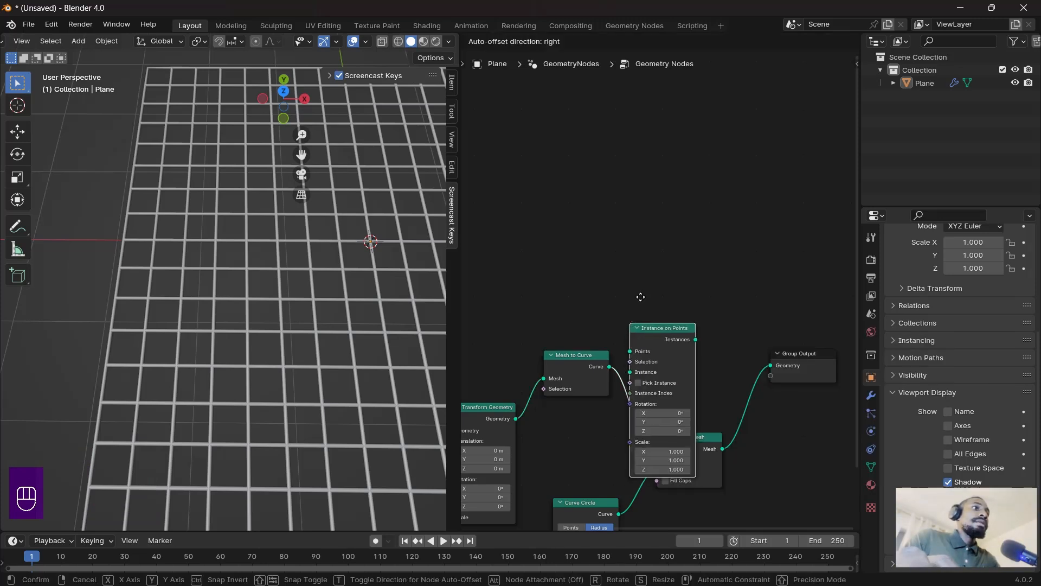
{"action": "left_click_drag", "start_coordinate": [610, 366], "coordinate": [613, 359]}
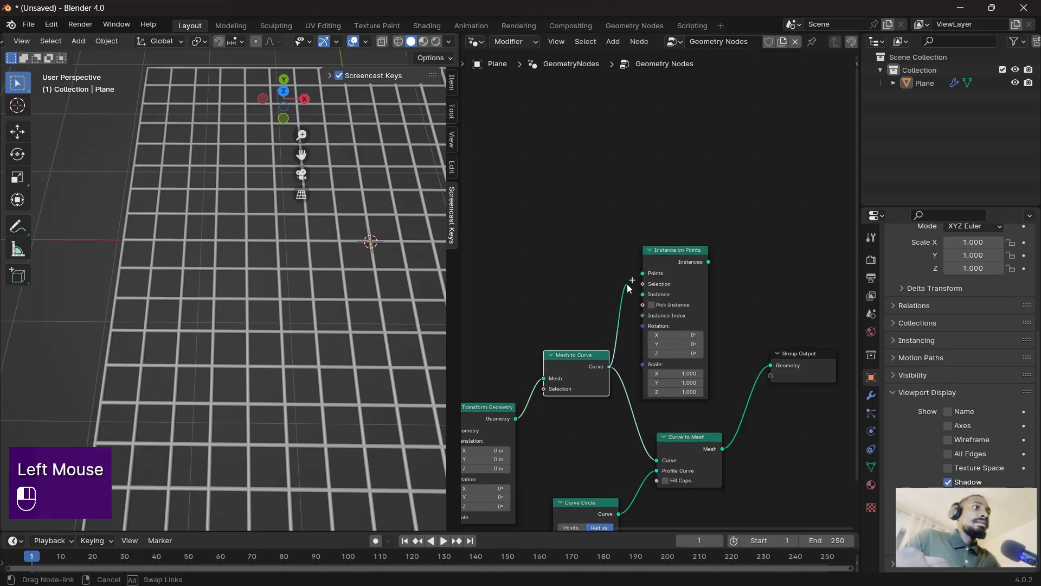
{"action": "left_click_drag", "start_coordinate": [637, 276], "coordinate": [642, 274]}
- Insert a Join Geometry node between Curve to Mesh and Group Output, and connect the Instance on Points output to it
{"action": "middle_click_drag", "start_coordinate": [768, 293], "coordinate": [665, 288]}
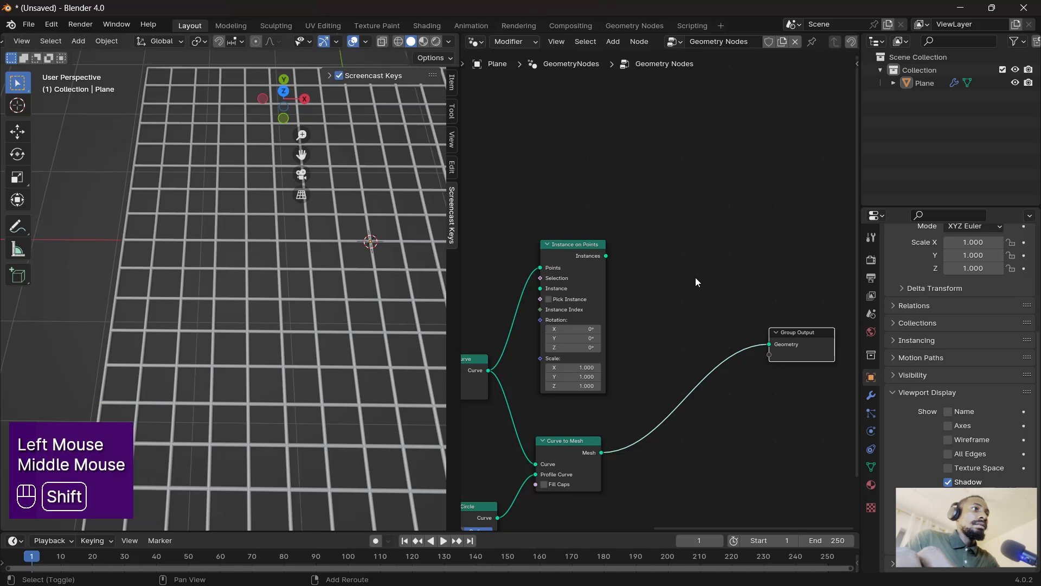
{"action": "key", "text": "shift+a"}
{"action": "type", "text": "join"}
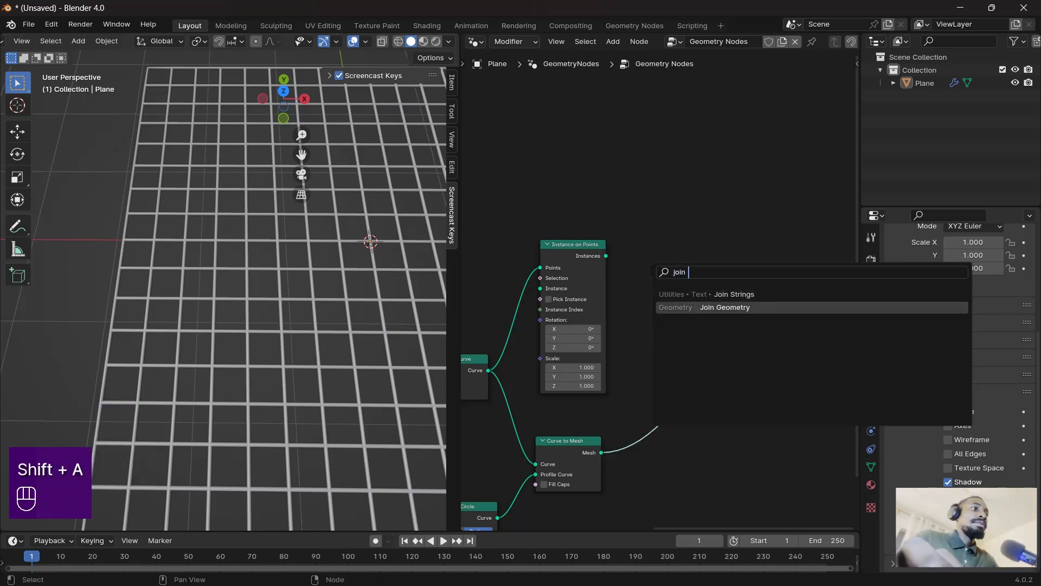
{"action": "left_click", "coordinate": [725, 307]}
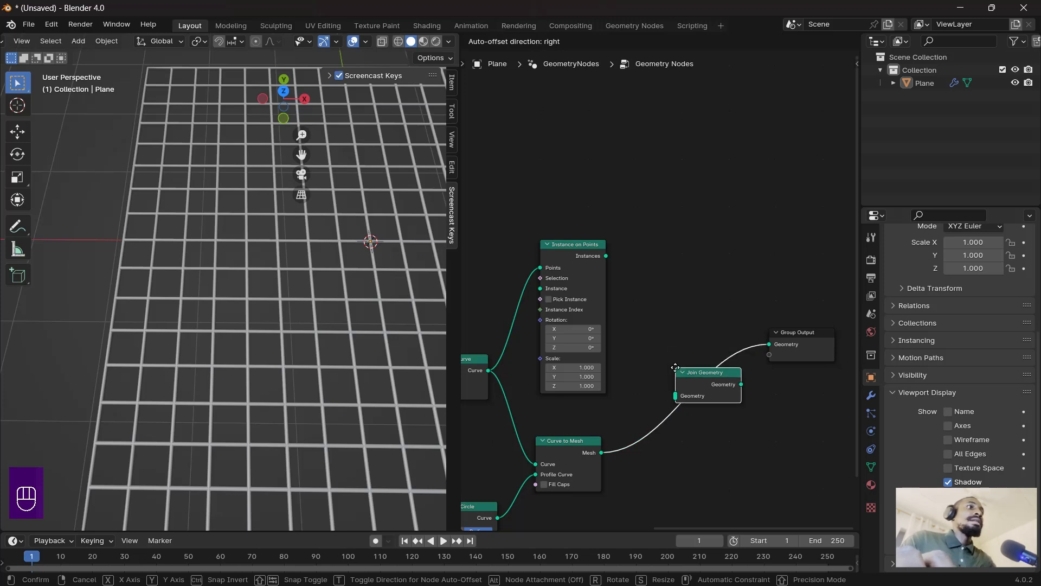
{"action": "left_click", "coordinate": [682, 371]}
{"action": "left_click_drag", "start_coordinate": [606, 256], "coordinate": [666, 395]}
- Add an Ico Sphere node beside Instance on Points and connect its Mesh output to the Instance input
{"action": "middle_click_drag", "start_coordinate": [575, 287], "coordinate": [624, 331]}
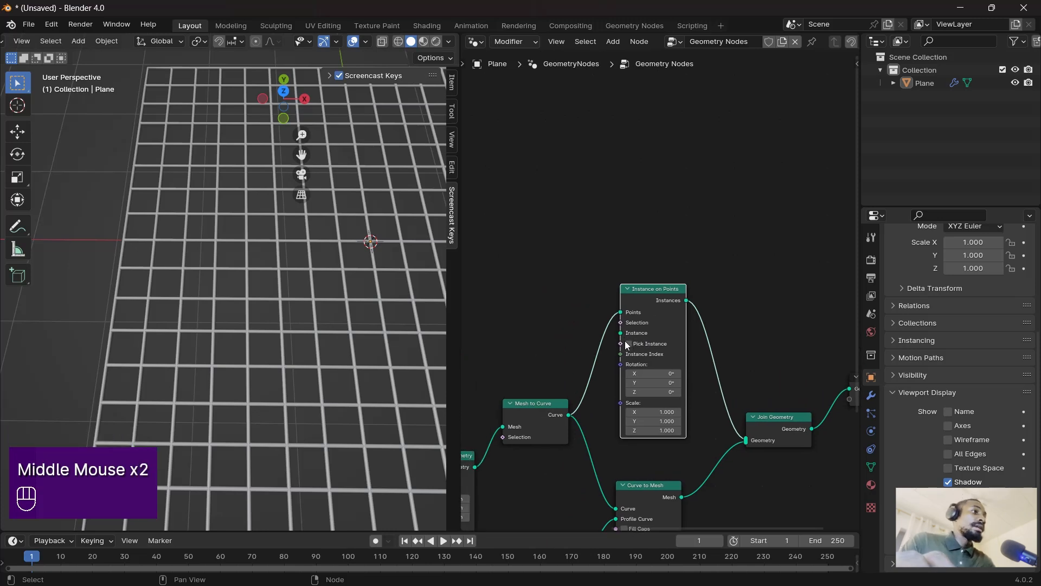
{"action": "middle_click_drag", "start_coordinate": [546, 323], "coordinate": [576, 333]}
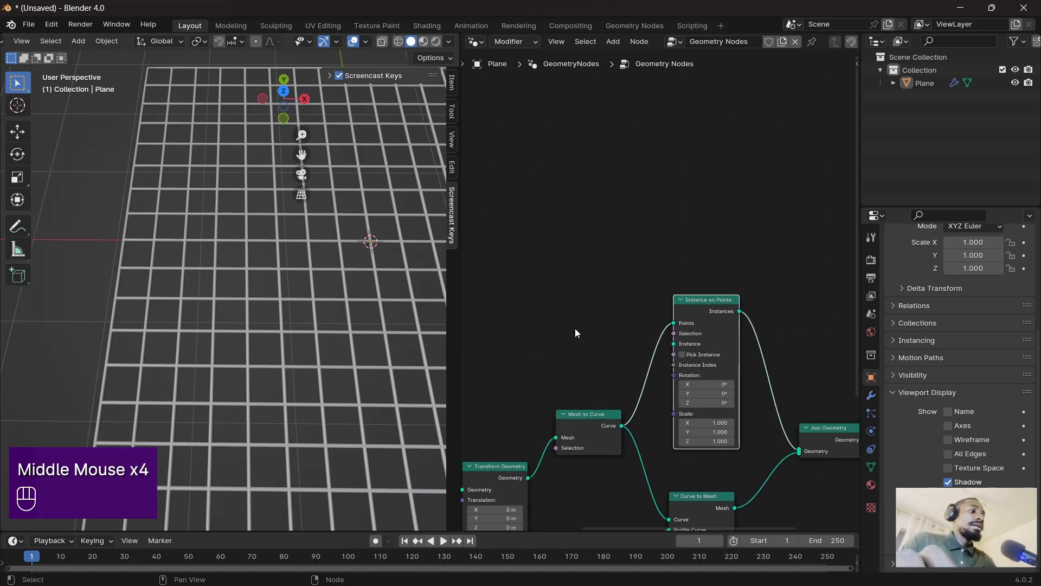
{"action": "key", "text": "shift+a"}
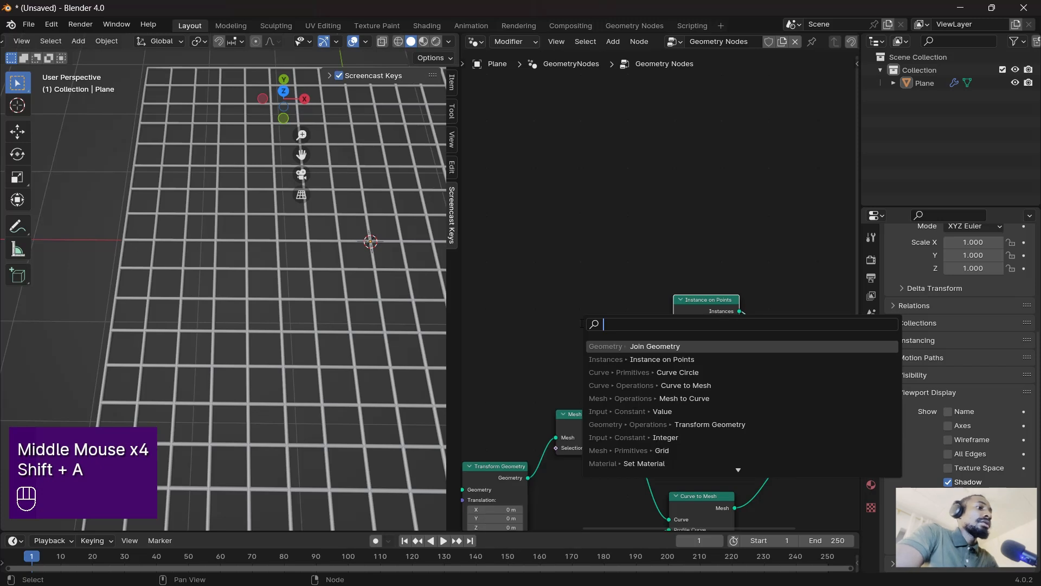
{"action": "type", "text": "ico"}
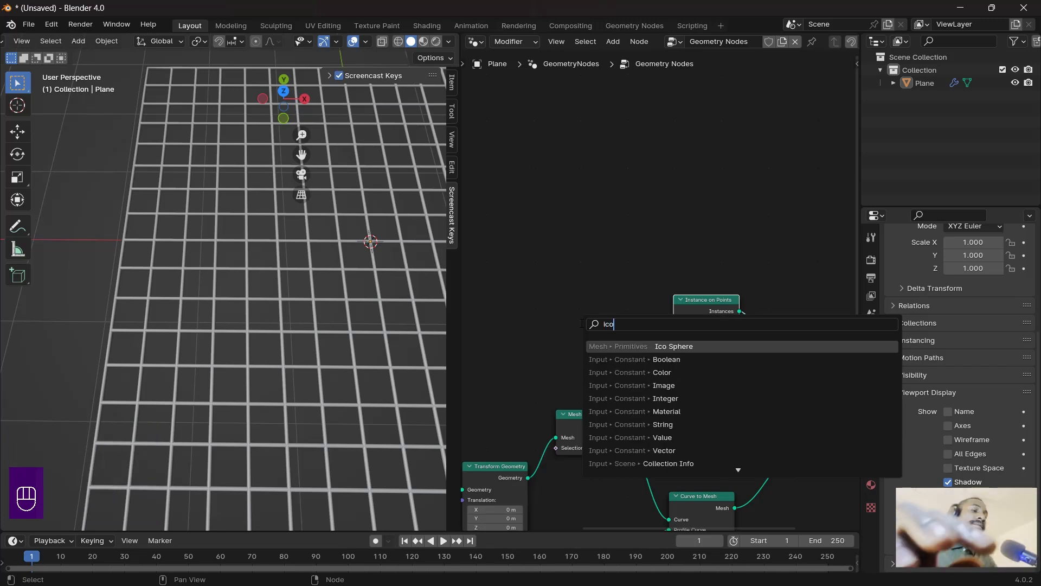
{"action": "key", "text": "Return"}
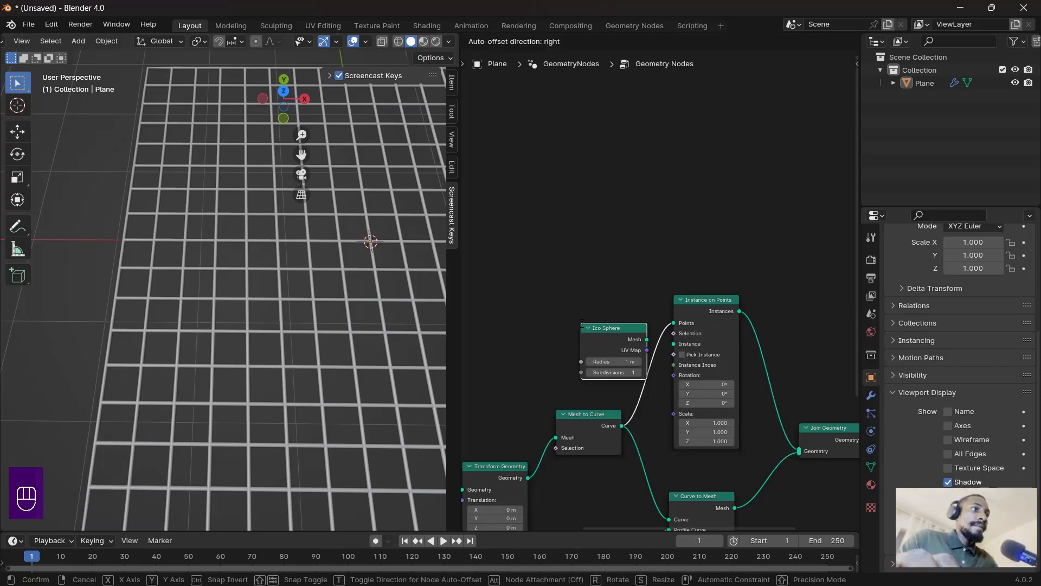
{"action": "left_click", "coordinate": [572, 354]}
{"action": "left_click_drag", "start_coordinate": [619, 356], "coordinate": [673, 344]}
{"action": "scroll", "coordinate": [291, 293], "scroll_direction": "down", "scroll_amount": 2}
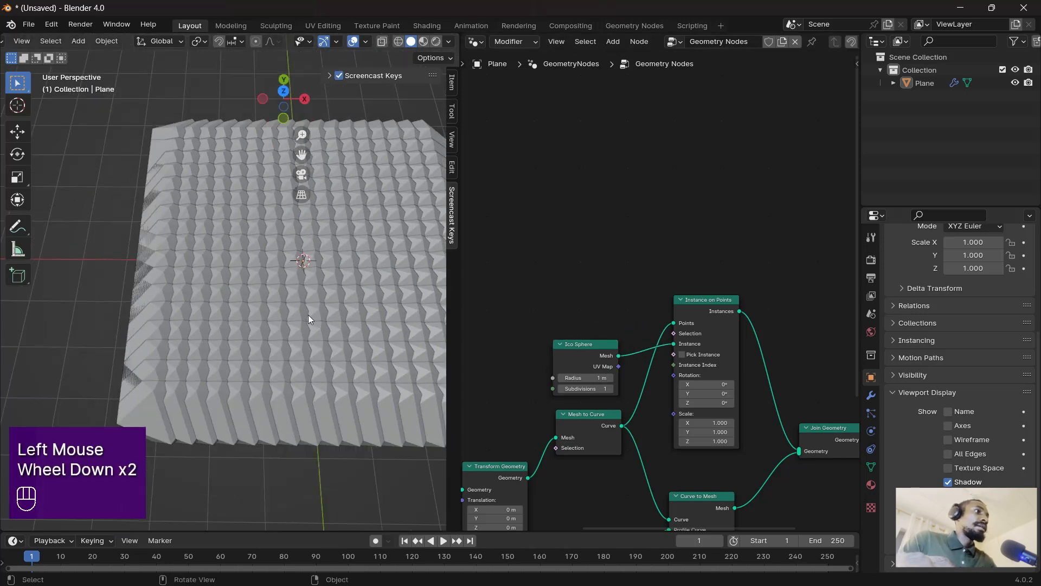
{"action": "mouse_move", "coordinate": [309, 318]}
{"action": "middle_mouse_down"}
{"action": "mouse_move", "coordinate": [341, 281]}
{"action": "mouse_move", "coordinate": [296, 326]}
{"action": "middle_mouse_up"}
{"action": "scroll", "coordinate": [524, 372], "scroll_direction": "up", "scroll_amount": 2}
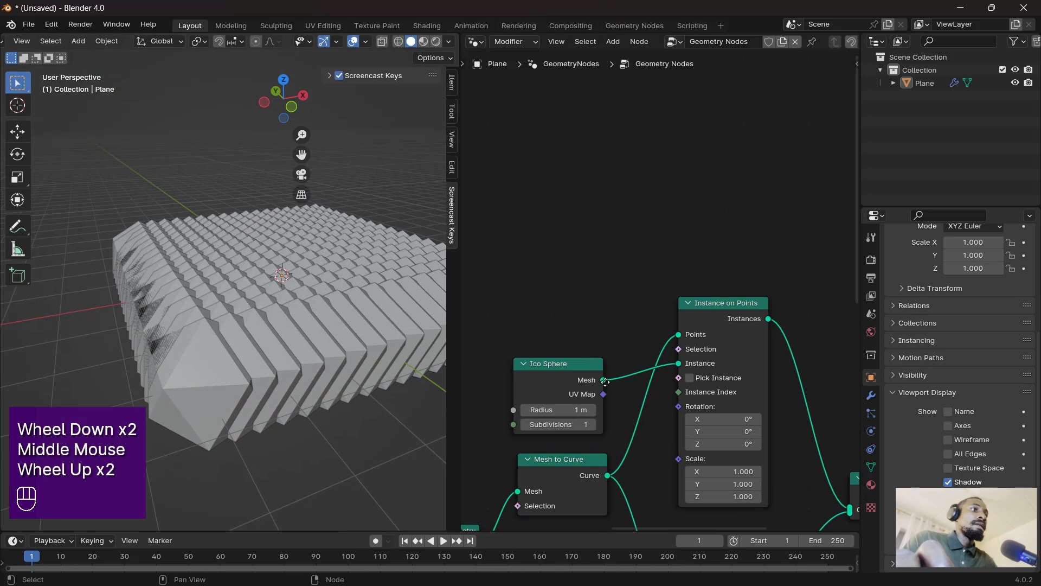
- Set the Ico Sphere's radius to 0.05 m, checking the instance size against the grid bars
{"action": "middle_click_drag", "start_coordinate": [525, 372], "coordinate": [602, 321]}
{"action": "left_click_drag", "start_coordinate": [649, 361], "coordinate": [615, 362], "text": "shift"}
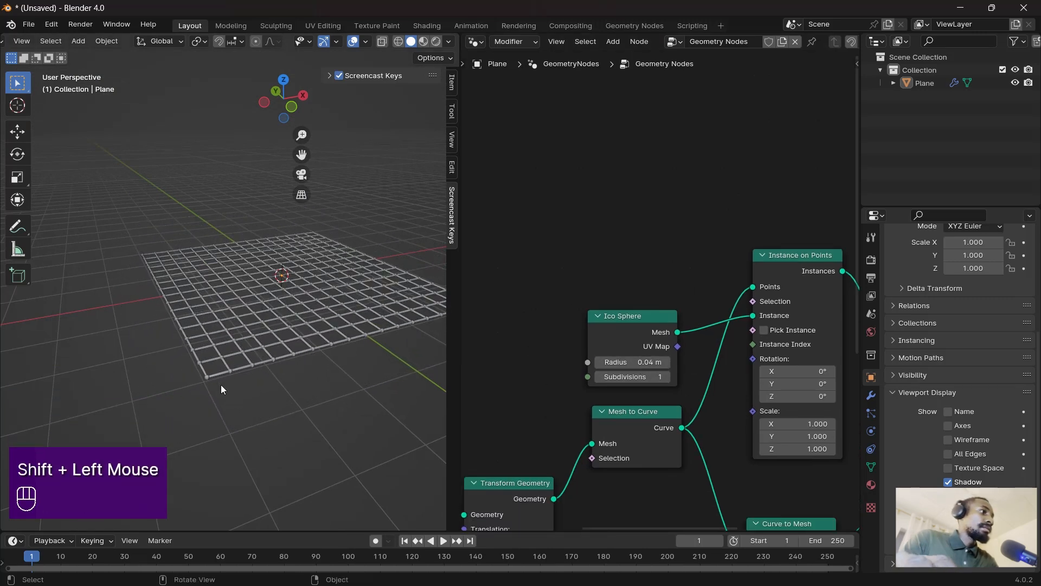
{"action": "middle_click_drag", "start_coordinate": [221, 385], "coordinate": [298, 339]}
{"action": "scroll", "coordinate": [242, 389], "scroll_direction": "up", "scroll_amount": 3}
{"action": "scroll", "coordinate": [297, 338], "scroll_direction": "up", "scroll_amount": 1}
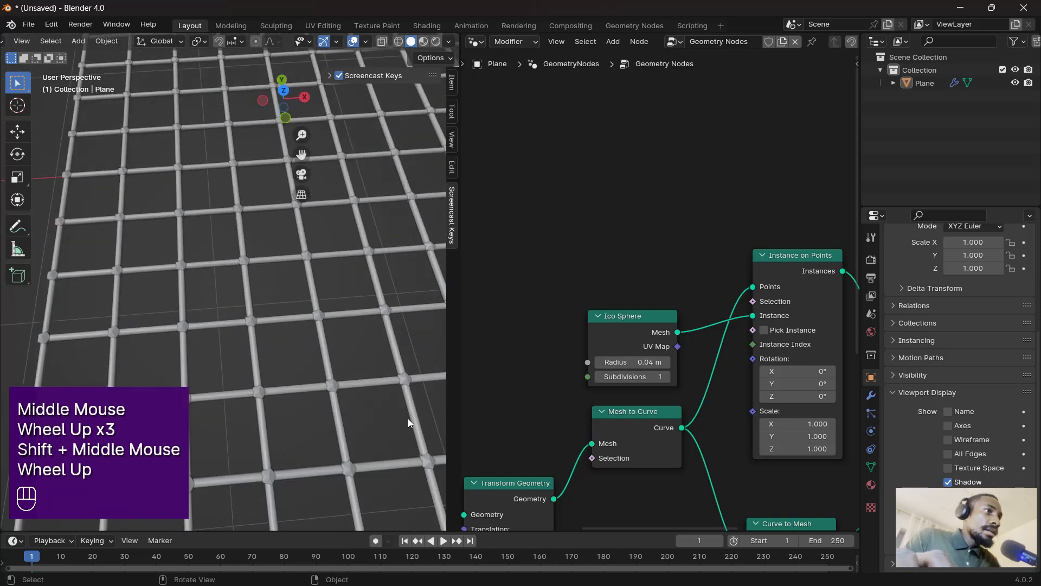
{"action": "left_click_drag", "start_coordinate": [624, 362], "coordinate": [635, 363], "text": "shift"}
{"action": "middle_click_drag", "start_coordinate": [228, 282], "coordinate": [184, 236]}
{"action": "scroll", "coordinate": [248, 294], "scroll_direction": "down", "scroll_amount": 3}
{"action": "scroll", "coordinate": [247, 294], "scroll_direction": "up", "scroll_amount": 1}
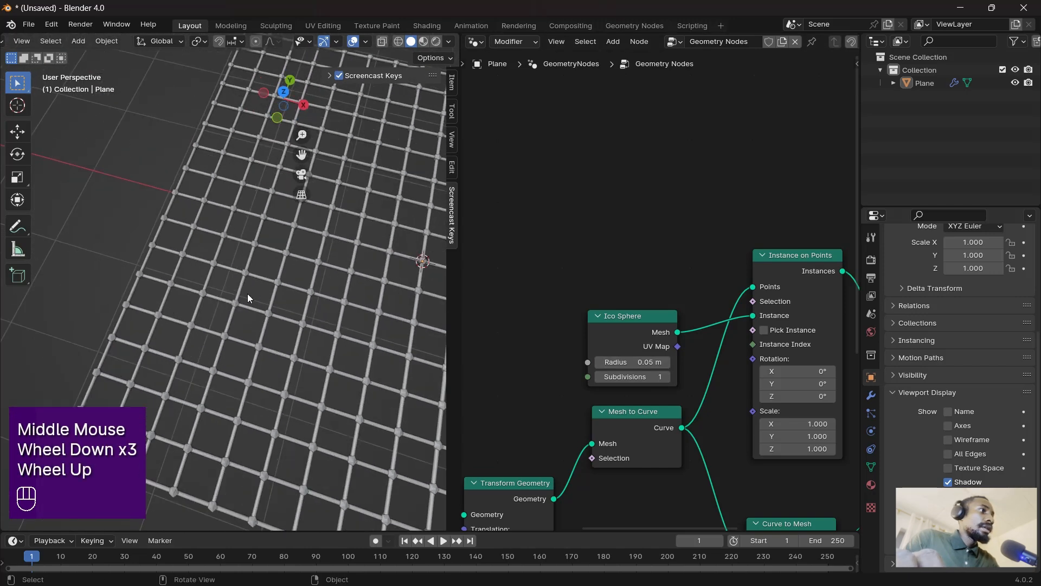
{"action": "middle_click_drag", "start_coordinate": [247, 294], "coordinate": [290, 309]}
{"action": "scroll", "coordinate": [343, 295], "scroll_direction": "down", "scroll_amount": 2}
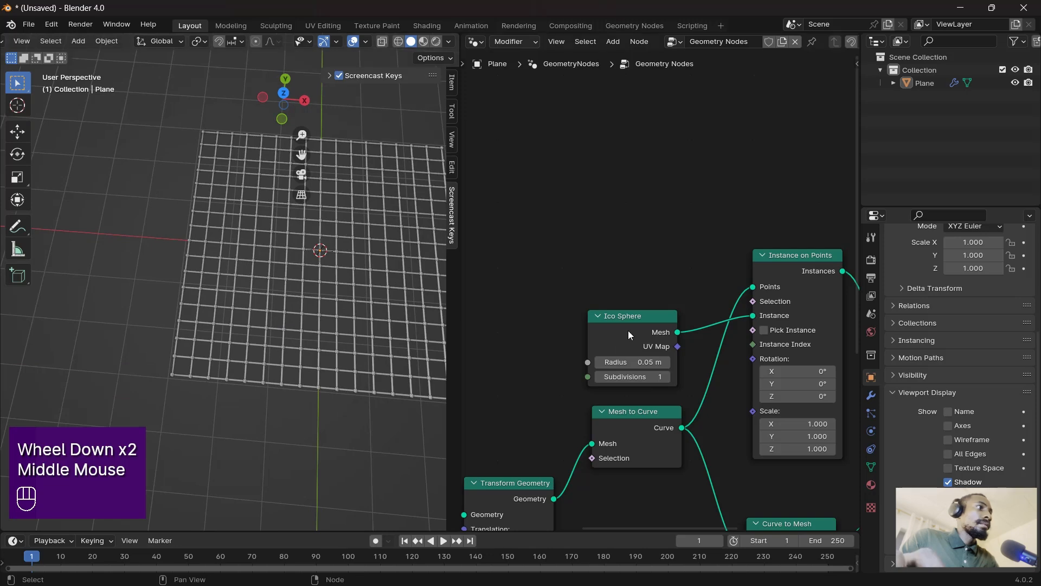
{"action": "left_click_drag", "start_coordinate": [628, 331], "coordinate": [627, 324]}
- Set the Integer node driving the Grid's Vertices X and Y to 21
{"action": "scroll", "coordinate": [215, 287], "scroll_direction": "up", "scroll_amount": 1}
{"action": "middle_click_drag", "start_coordinate": [215, 287], "coordinate": [339, 331]}
{"action": "middle_click_drag", "start_coordinate": [558, 431], "coordinate": [659, 375]}
{"action": "middle_click_drag", "start_coordinate": [558, 431], "coordinate": [702, 390]}
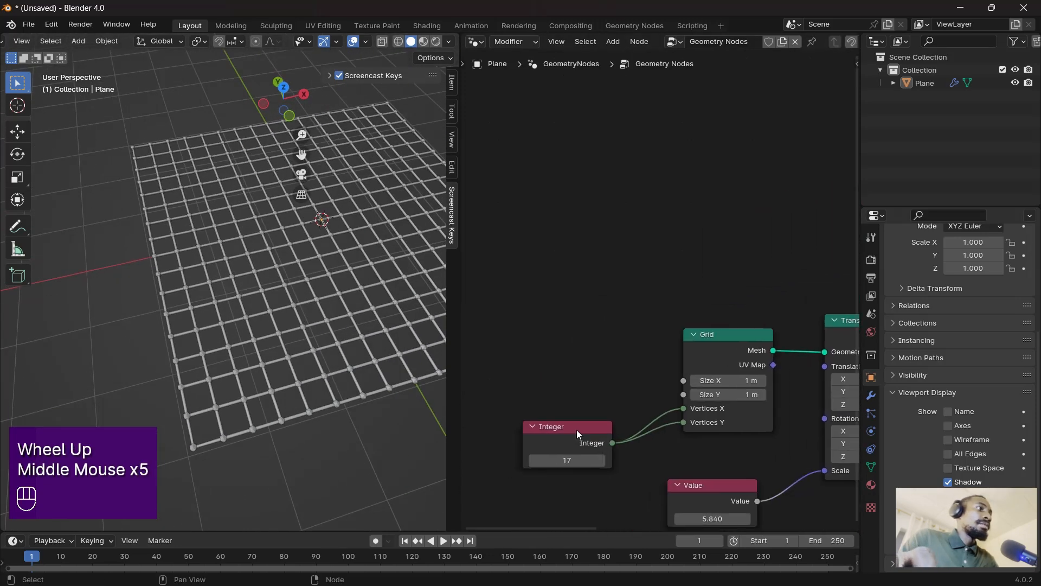
{"action": "left_click", "coordinate": [559, 453]}
{"action": "mouse_move", "coordinate": [562, 458]}
{"action": "left_mouse_down", "text": "shift"}
{"action": "mouse_move", "coordinate": [539, 459]}
{"action": "mouse_move", "coordinate": [578, 458]}
{"action": "left_mouse_up", "text": "shift"}
{"action": "scroll", "coordinate": [293, 323], "scroll_direction": "up", "scroll_amount": 2}
{"action": "middle_click_drag", "start_coordinate": [292, 323], "coordinate": [262, 392]}
{"action": "scroll", "coordinate": [223, 305], "scroll_direction": "down", "scroll_amount": 2}
{"action": "scroll", "coordinate": [333, 320], "scroll_direction": "down", "scroll_amount": 1}
{"action": "middle_click_drag", "start_coordinate": [333, 320], "coordinate": [304, 322], "text": "shift"}
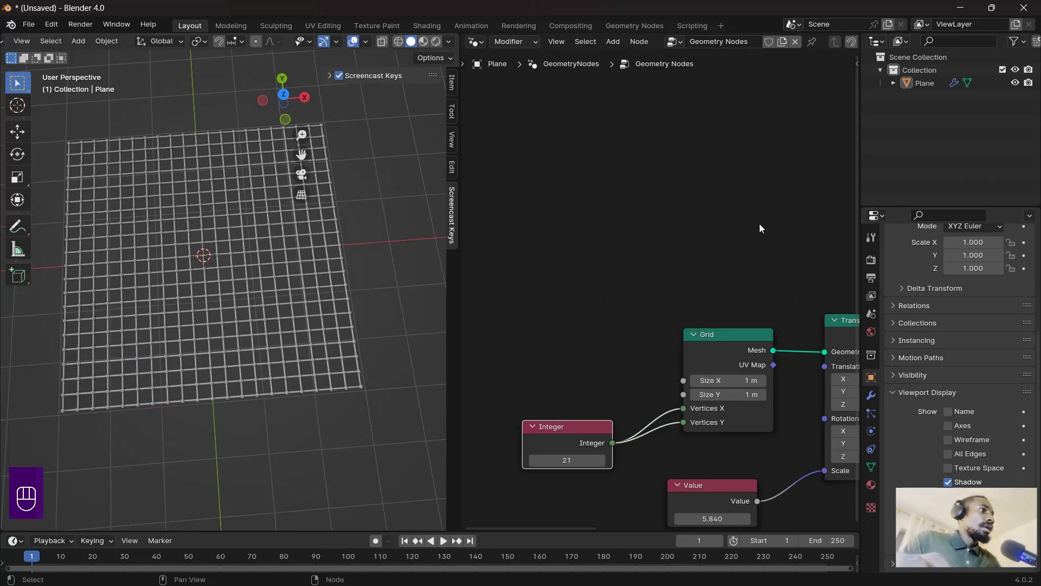
- Duplicate the Instance on Points node with its input links kept and place the copy above the original
{"action": "middle_click_drag", "start_coordinate": [678, 360], "coordinate": [599, 349], "text": "shift"}
{"action": "scroll", "coordinate": [258, 285], "scroll_direction": "up", "scroll_amount": 3}
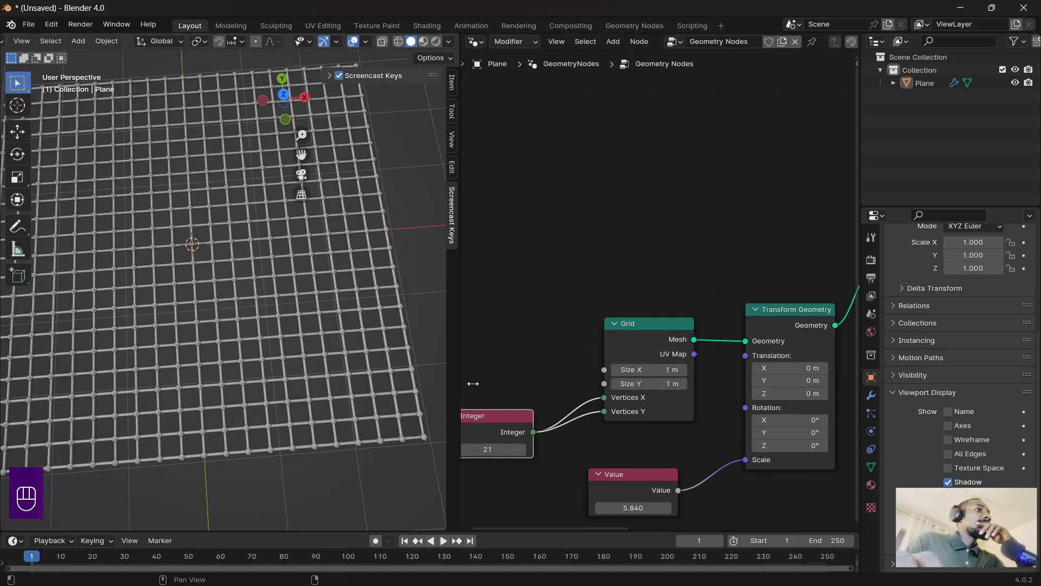
{"action": "middle_click_drag", "start_coordinate": [664, 397], "coordinate": [532, 418]}
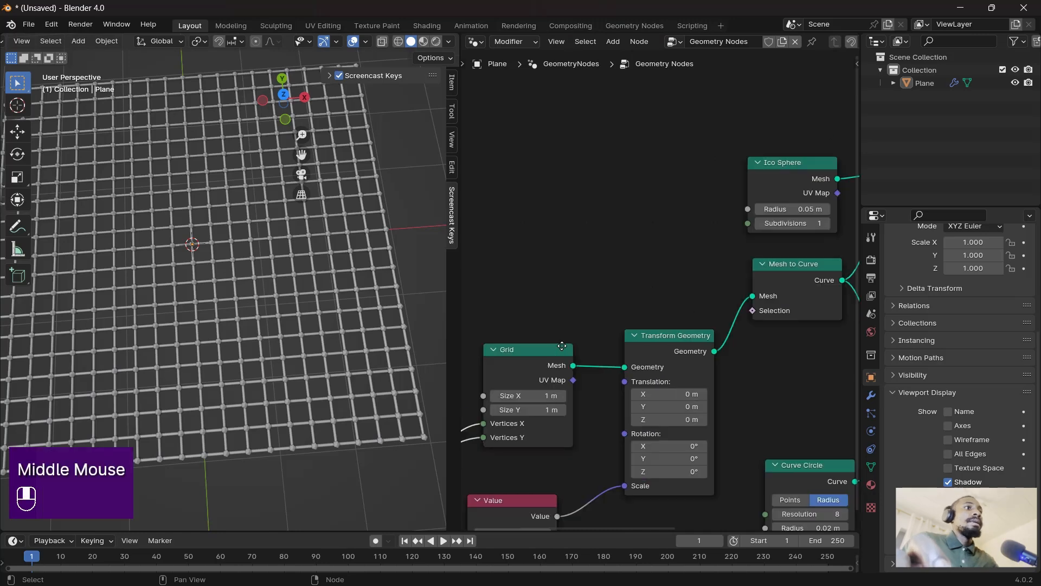
{"action": "scroll", "coordinate": [668, 362], "scroll_direction": "down", "scroll_amount": 2}
{"action": "middle_click_drag", "start_coordinate": [668, 362], "coordinate": [505, 426]}
{"action": "middle_click_drag", "start_coordinate": [651, 380], "coordinate": [609, 398]}
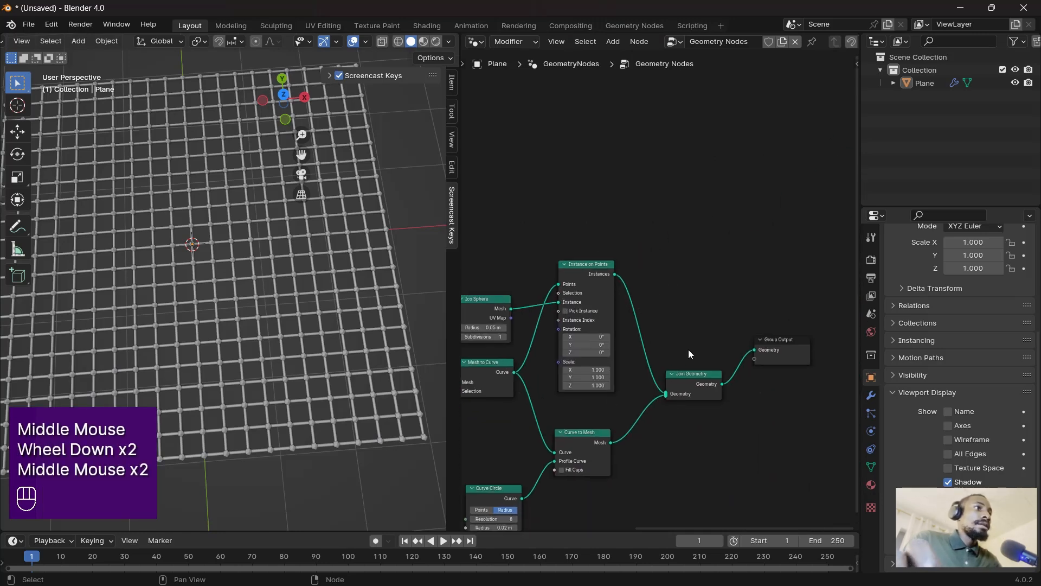
{"action": "middle_click_drag", "start_coordinate": [688, 353], "coordinate": [700, 354]}
{"action": "scroll", "coordinate": [629, 309], "scroll_direction": "up", "scroll_amount": 2}
{"action": "middle_click_drag", "start_coordinate": [622, 317], "coordinate": [648, 283]}
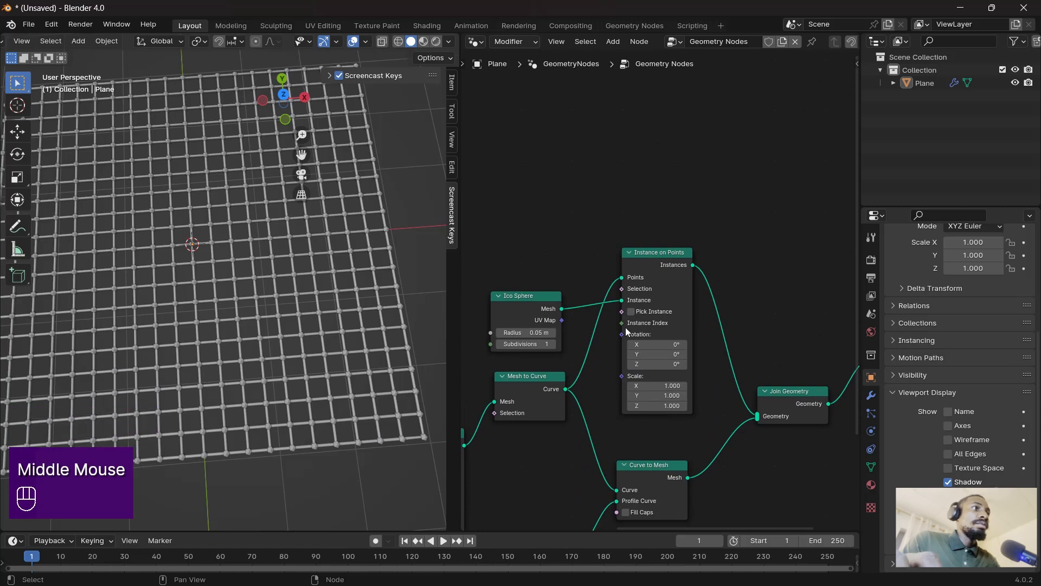
{"action": "mouse_move", "coordinate": [666, 261]}
{"action": "left_mouse_down"}
{"action": "mouse_move", "coordinate": [654, 271]}
{"action": "mouse_move", "coordinate": [674, 262]}
{"action": "left_mouse_up"}
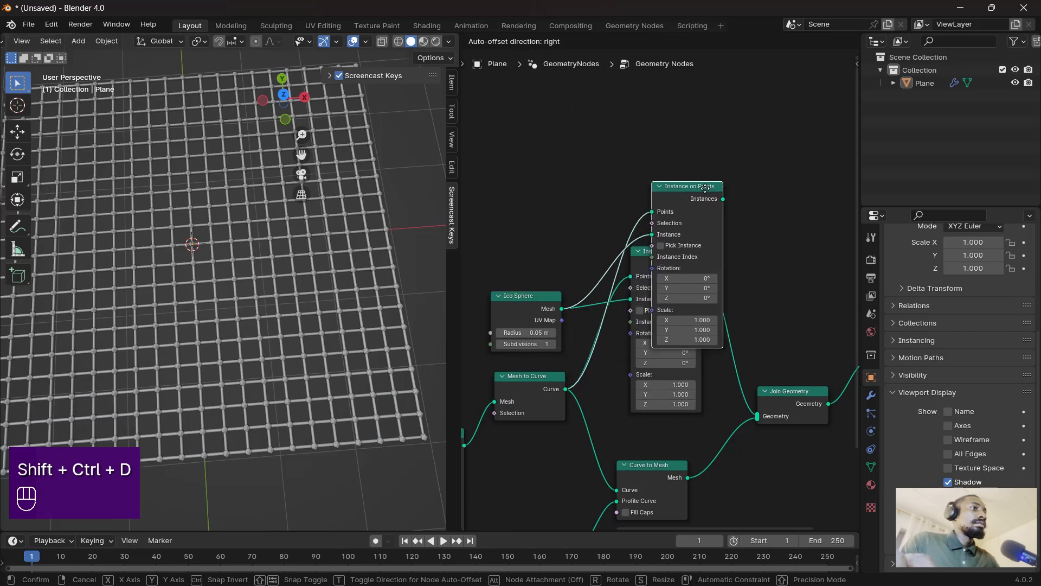
{"action": "middle_click", "coordinate": [694, 185]}
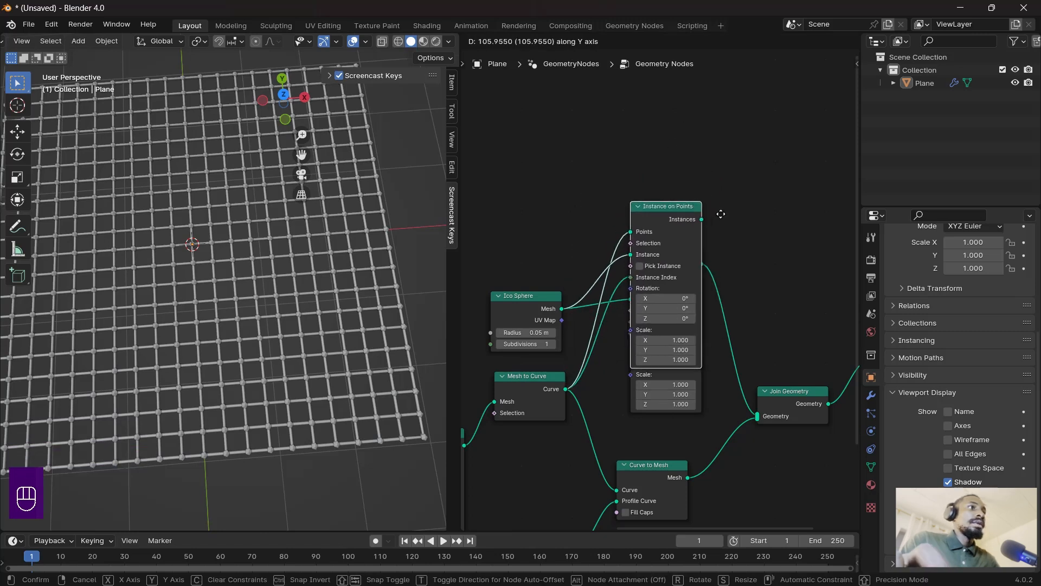
{"action": "left_click", "coordinate": [725, 193]}
- Separate and align the two Instance on Points nodes, and reposition Join Geometry nearer to Group Output
{"action": "middle_click_drag", "start_coordinate": [742, 242], "coordinate": [741, 300]}
{"action": "left_click_drag", "start_coordinate": [670, 290], "coordinate": [753, 209]}
{"action": "left_click_drag", "start_coordinate": [689, 320], "coordinate": [706, 354]}
{"action": "left_click_drag", "start_coordinate": [750, 192], "coordinate": [706, 187]}
{"action": "middle_click_drag", "start_coordinate": [776, 400], "coordinate": [693, 397]}
{"action": "left_click", "coordinate": [731, 424]}
{"action": "left_click_drag", "start_coordinate": [715, 451], "coordinate": [716, 404]}
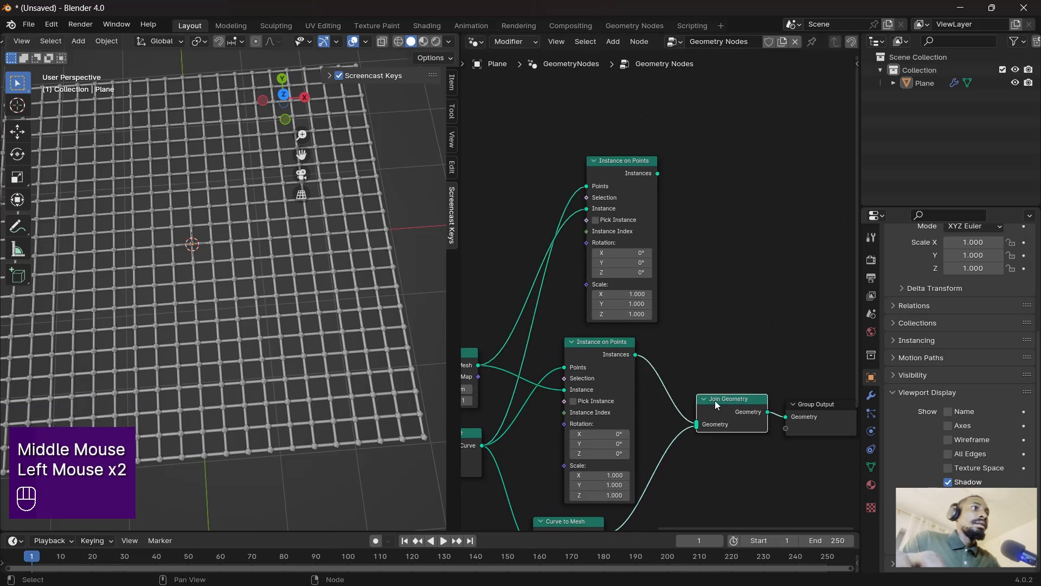
{"action": "left_click_drag", "start_coordinate": [608, 172], "coordinate": [588, 175]}
- Cut the Ico Sphere link to the upper Instance on Points node and feed its Instance input from a new Cube node
{"action": "middle_click_drag", "start_coordinate": [621, 253], "coordinate": [701, 264]}
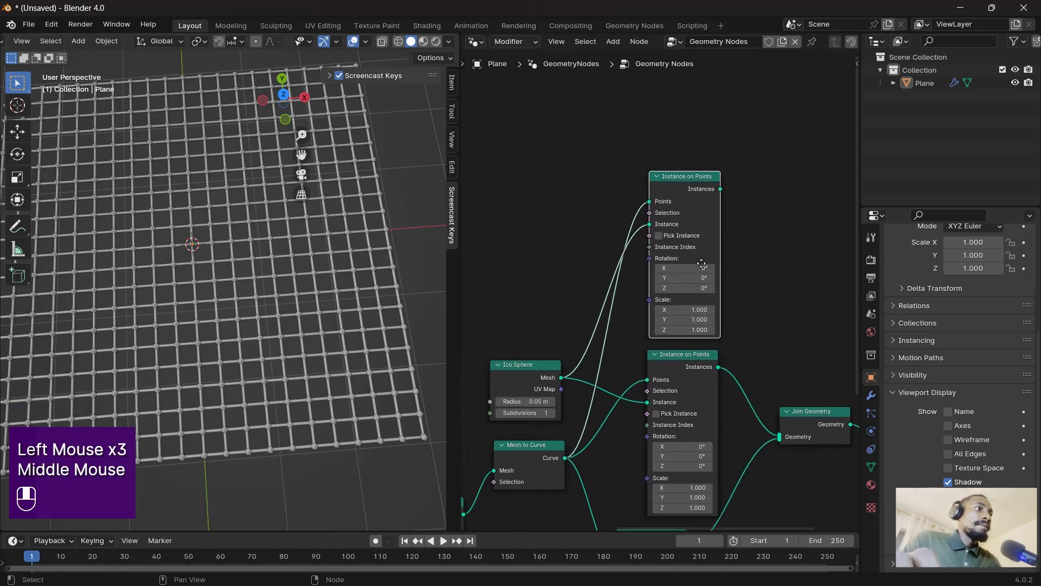
{"action": "right_click_drag", "start_coordinate": [577, 353], "coordinate": [592, 362], "text": "ctrl"}
{"action": "middle_click_drag", "start_coordinate": [578, 319], "coordinate": [594, 345]}
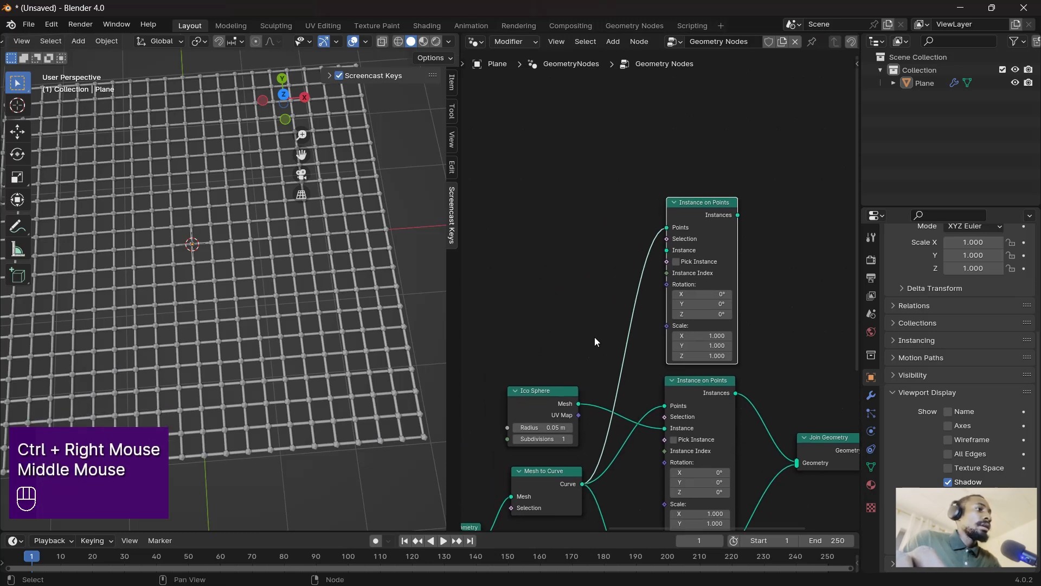
{"action": "key", "text": "shift+a"}
{"action": "mouse_move", "coordinate": [508, 263]}
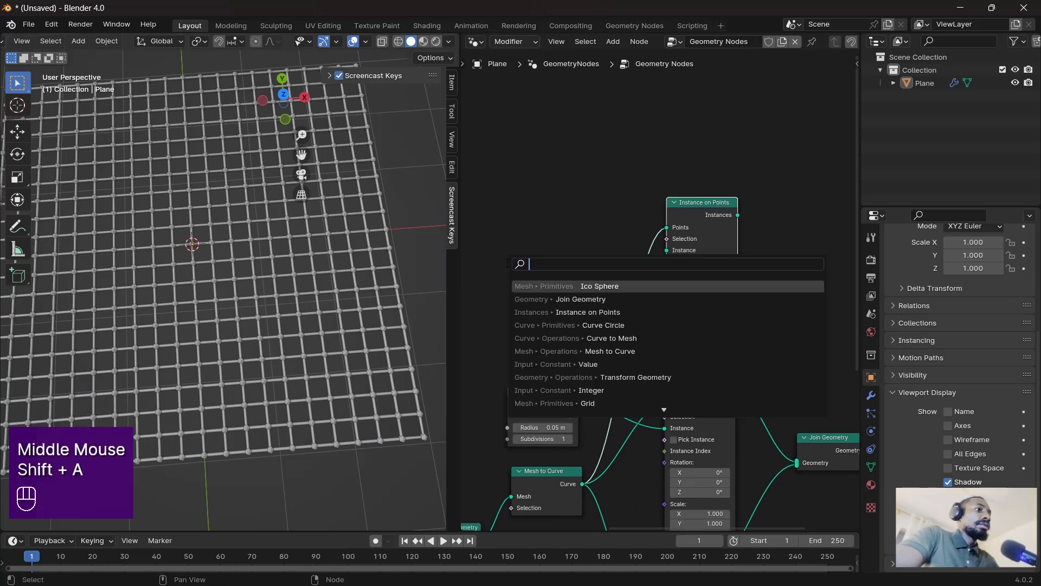
{"action": "type", "text": "cube"}
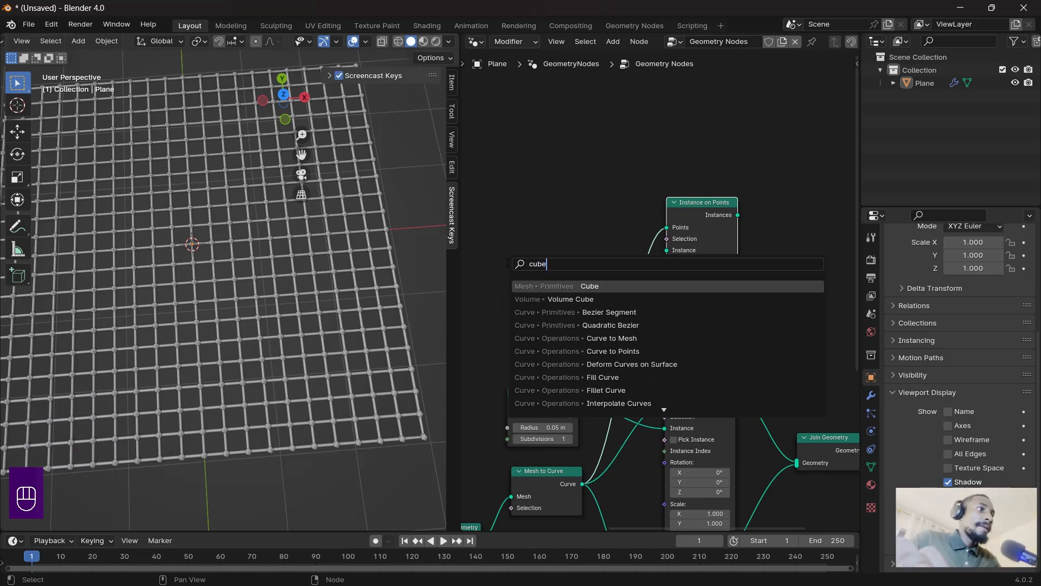
{"action": "key", "text": "Return"}
{"action": "left_click", "coordinate": [507, 259]}
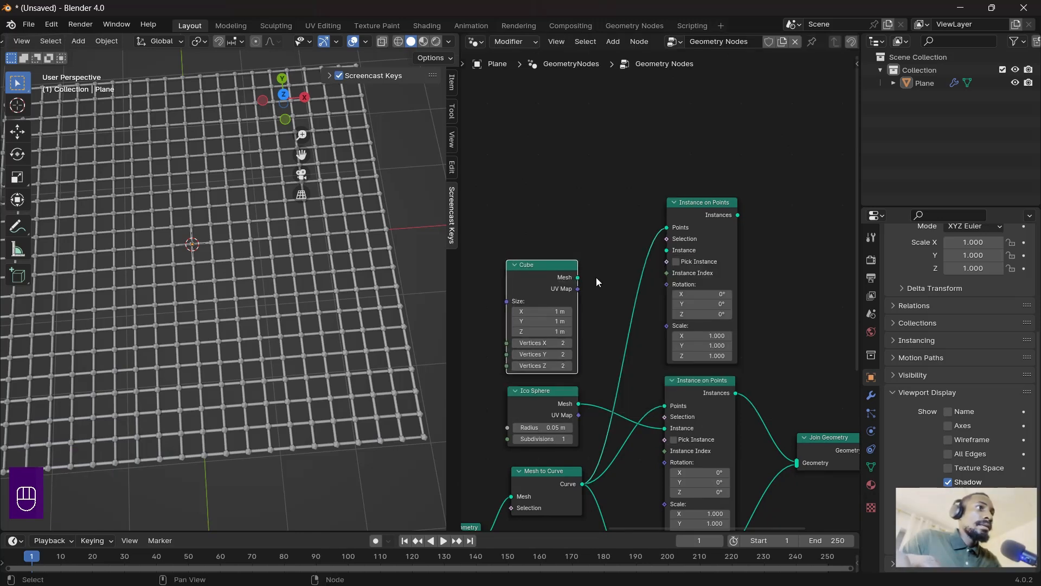
{"action": "left_click_drag", "start_coordinate": [578, 278], "coordinate": [666, 250]}
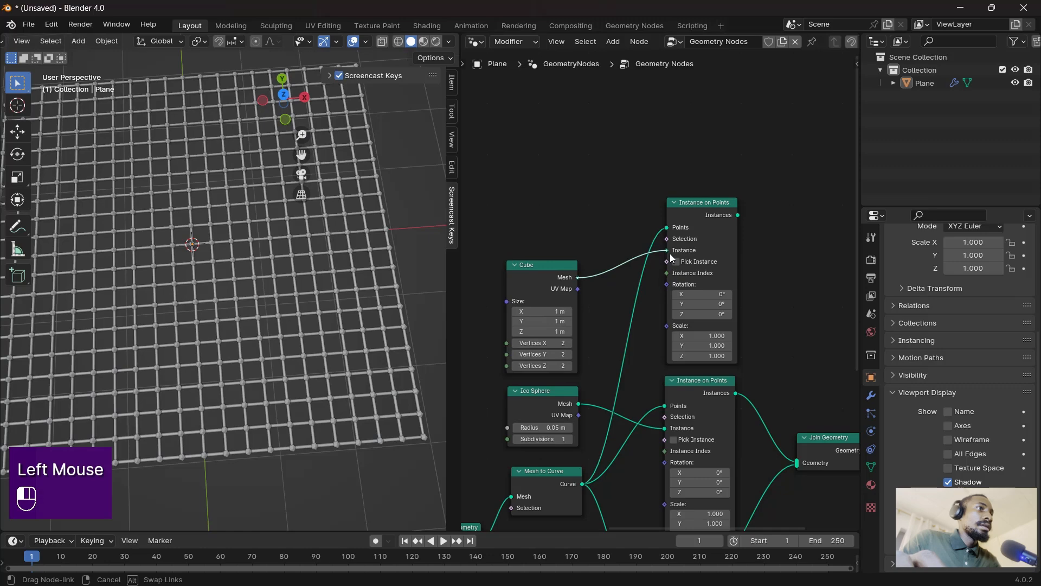
- Connect the upper Instance on Points output to Join Geometry and inspect the cube instances on the grid
{"action": "middle_click_drag", "start_coordinate": [593, 280], "coordinate": [518, 274]}
{"action": "left_click_drag", "start_coordinate": [662, 209], "coordinate": [720, 454]}
{"action": "middle_click_drag", "start_coordinate": [528, 321], "coordinate": [618, 304]}
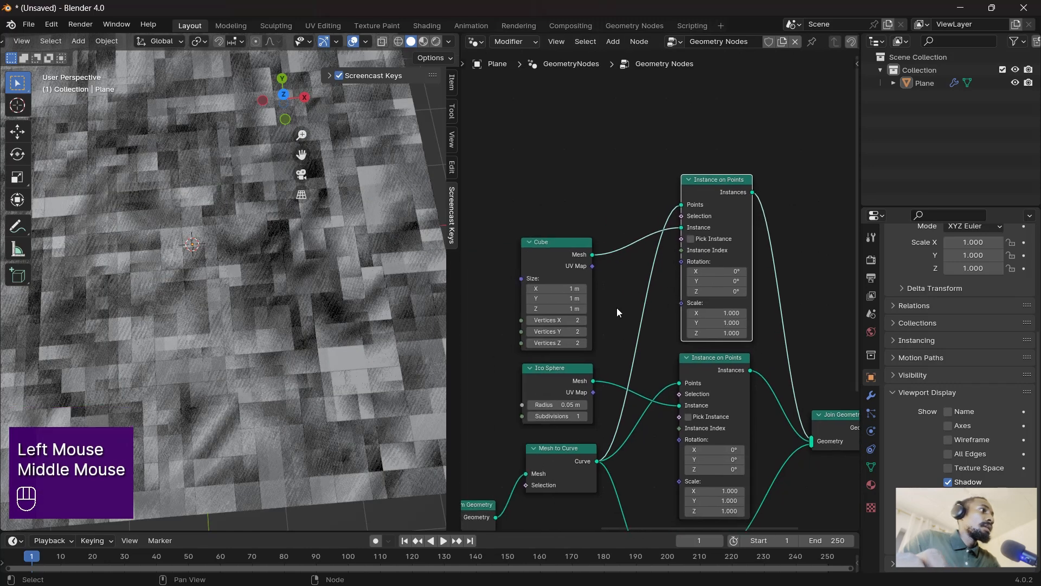
{"action": "scroll", "coordinate": [302, 286], "scroll_direction": "down", "scroll_amount": 2}
{"action": "middle_click_drag", "start_coordinate": [301, 287], "coordinate": [249, 322]}
{"action": "scroll", "coordinate": [245, 327], "scroll_direction": "up", "scroll_amount": 3}
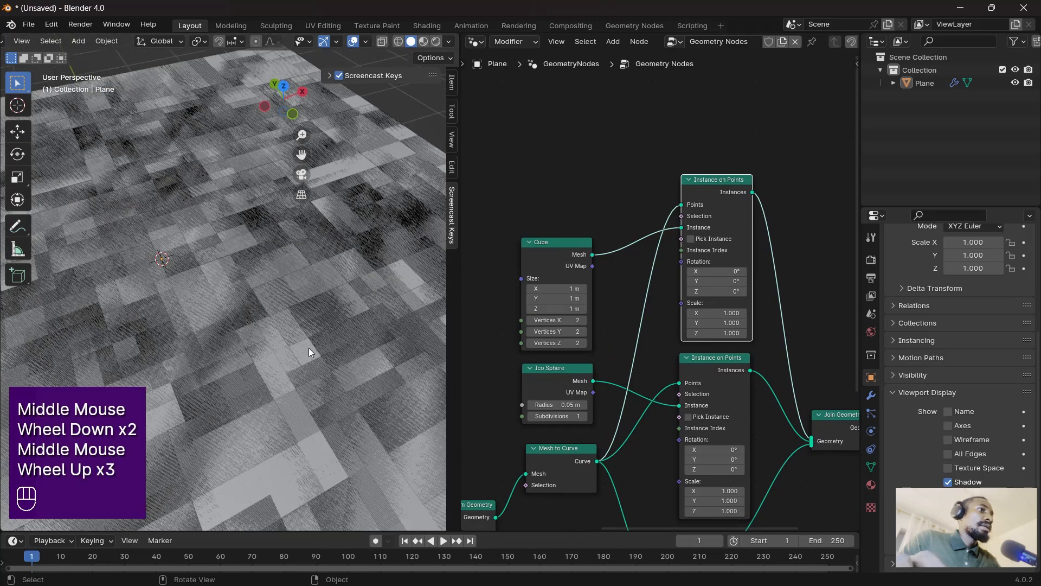
{"action": "middle_click_drag", "start_coordinate": [308, 347], "coordinate": [314, 288]}
- Add a Value node beside the Cube node and connect it to the Cube's Size input
{"action": "middle_click_drag", "start_coordinate": [515, 278], "coordinate": [626, 266]}
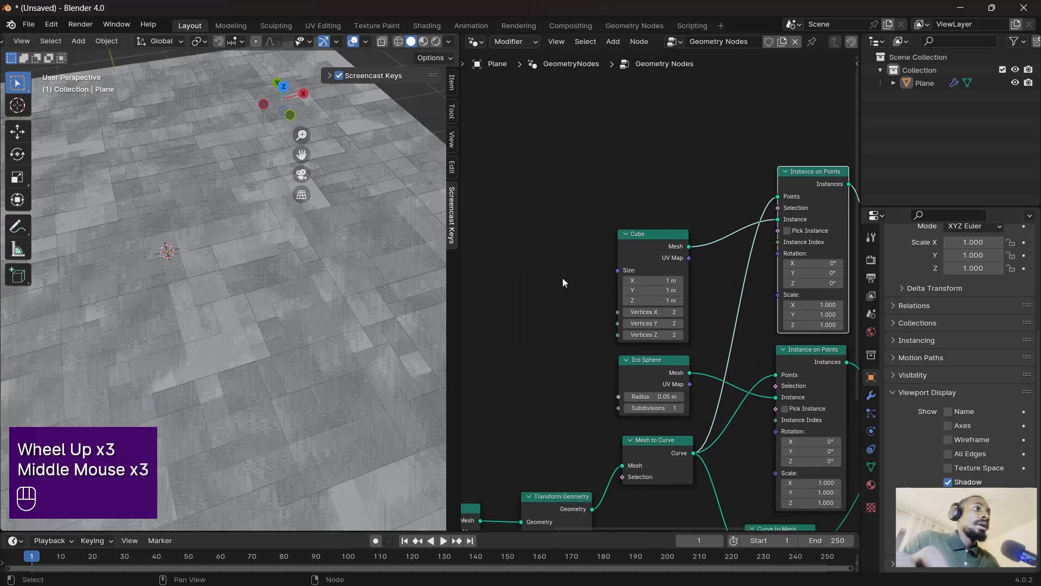
{"action": "key", "text": "shift+a"}
{"action": "left_click", "coordinate": [550, 269]}
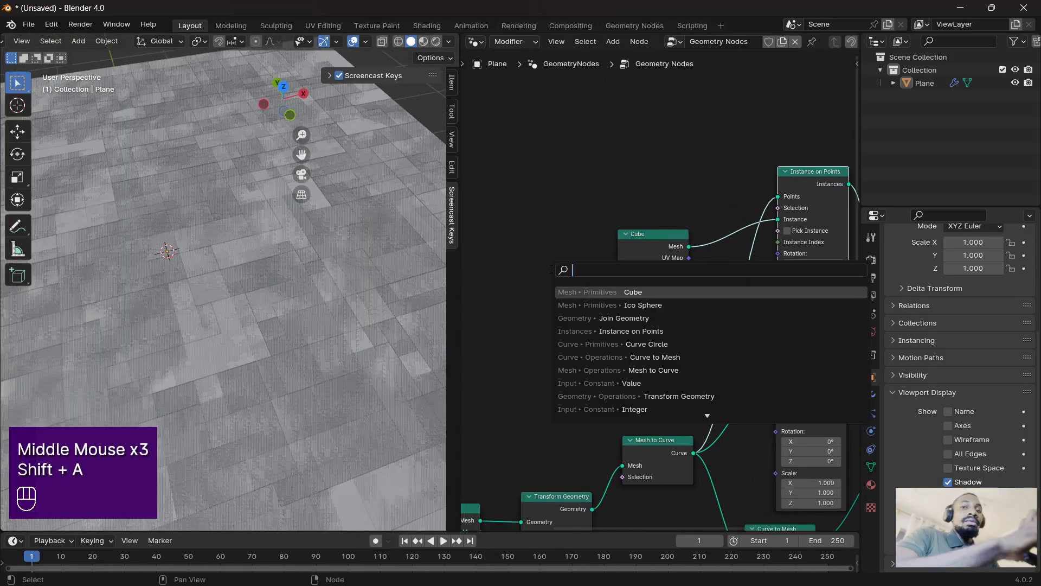
{"action": "type", "text": "val"}
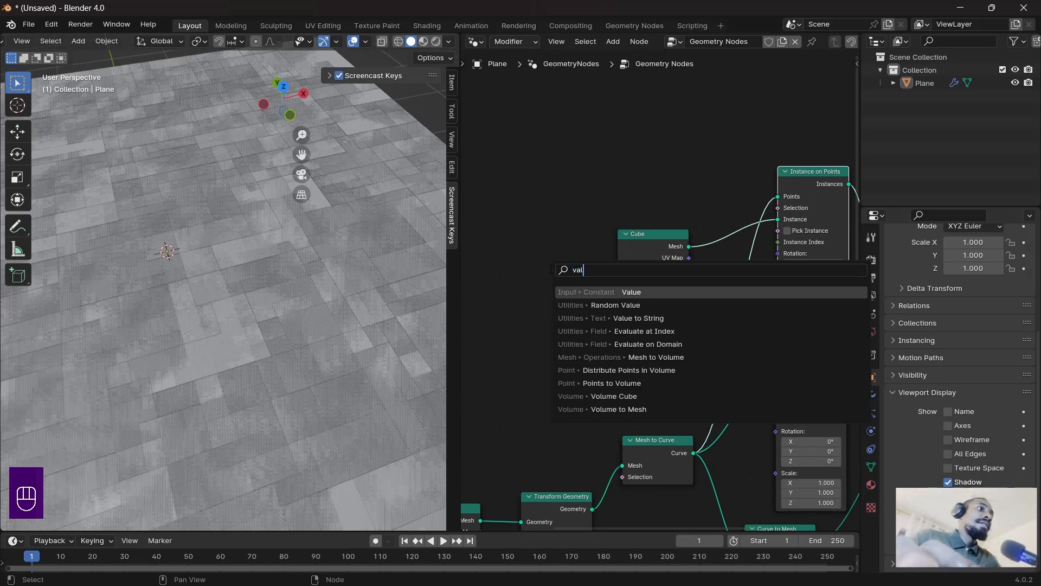
{"action": "key", "text": "Return"}
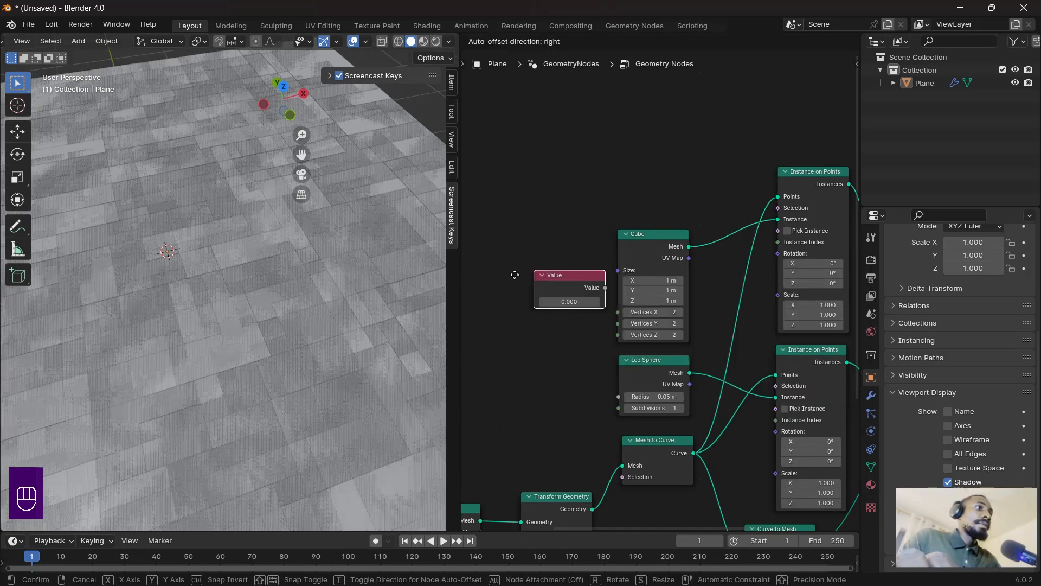
{"action": "left_click", "coordinate": [513, 308]}
{"action": "left_click_drag", "start_coordinate": [553, 299], "coordinate": [619, 271]}
- Set the Value node controlling the Cube's size to -0.080 and check the cubes on the grid
{"action": "mouse_move", "coordinate": [518, 313]}
{"action": "left_mouse_down", "text": "shift"}
{"action": "mouse_move", "coordinate": [502, 313]}
{"action": "mouse_move", "coordinate": [512, 302]}
{"action": "left_mouse_up", "text": "shift"}
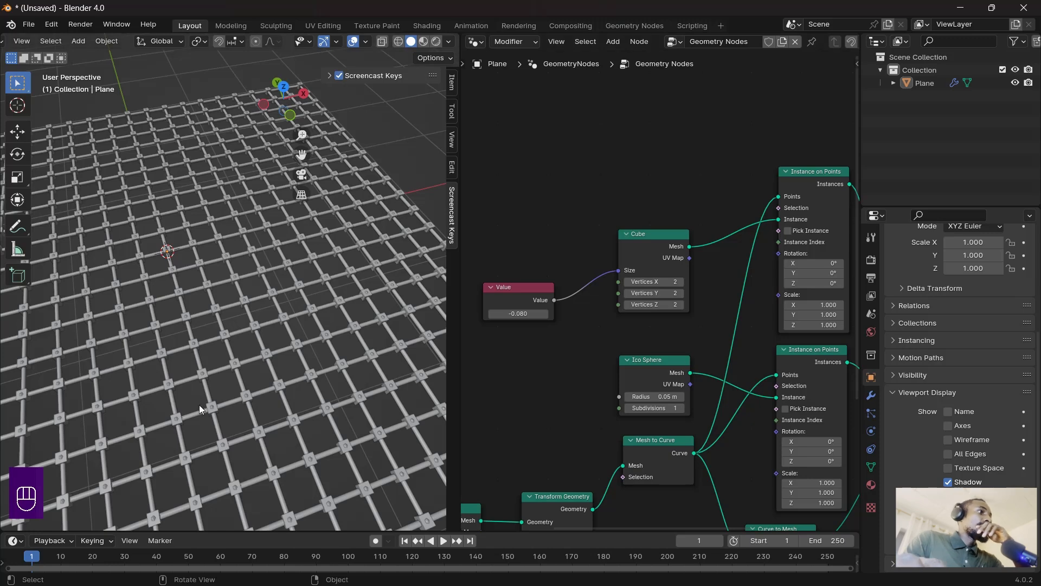
{"action": "scroll", "coordinate": [249, 383], "scroll_direction": "up", "scroll_amount": 2}
{"action": "scroll", "coordinate": [253, 379], "scroll_direction": "down", "scroll_amount": 2}
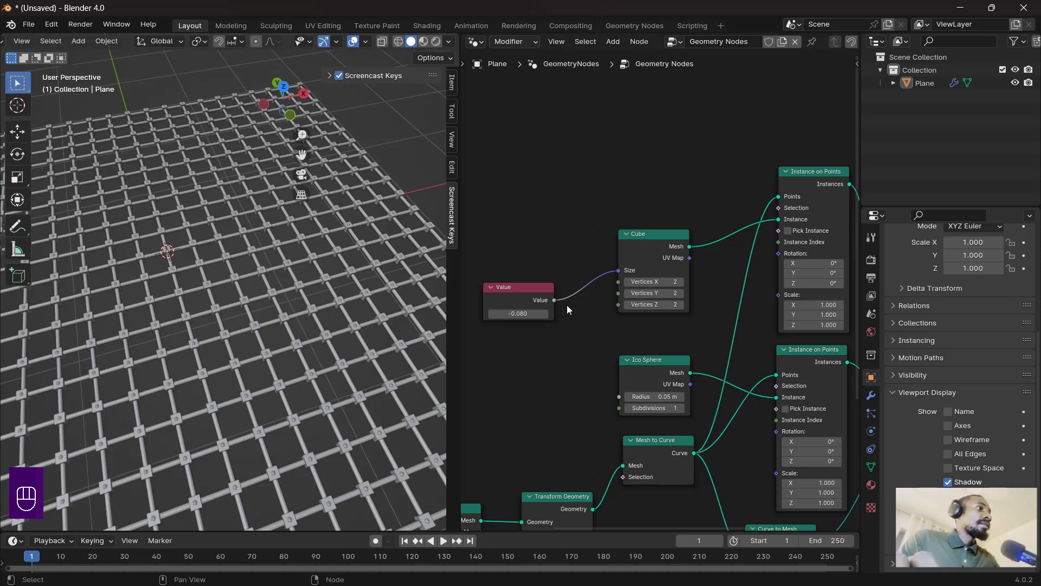
{"action": "scroll", "coordinate": [569, 316], "scroll_direction": "down", "scroll_amount": 3}
{"action": "scroll", "coordinate": [321, 278], "scroll_direction": "down", "scroll_amount": 1}
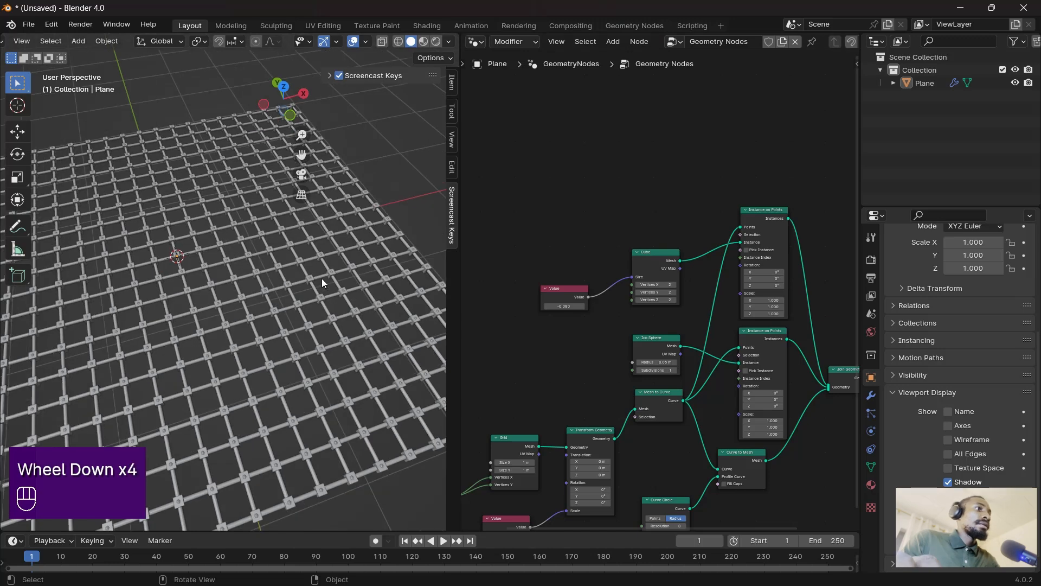
- Add a Gradient Texture node to the left of the Value and Cube nodes
{"action": "middle_click_drag", "start_coordinate": [586, 309], "coordinate": [642, 359]}
{"action": "mouse_move", "coordinate": [662, 324]}
{"action": "middle_mouse_down"}
{"action": "mouse_move", "coordinate": [626, 353]}
{"action": "mouse_move", "coordinate": [622, 412]}
{"action": "mouse_move", "coordinate": [686, 349]}
{"action": "mouse_move", "coordinate": [661, 328]}
{"action": "middle_mouse_up"}
{"action": "scroll", "coordinate": [649, 385], "scroll_direction": "up", "scroll_amount": 3}
{"action": "key", "text": "shift+a"}
{"action": "mouse_move", "coordinate": [591, 338]}
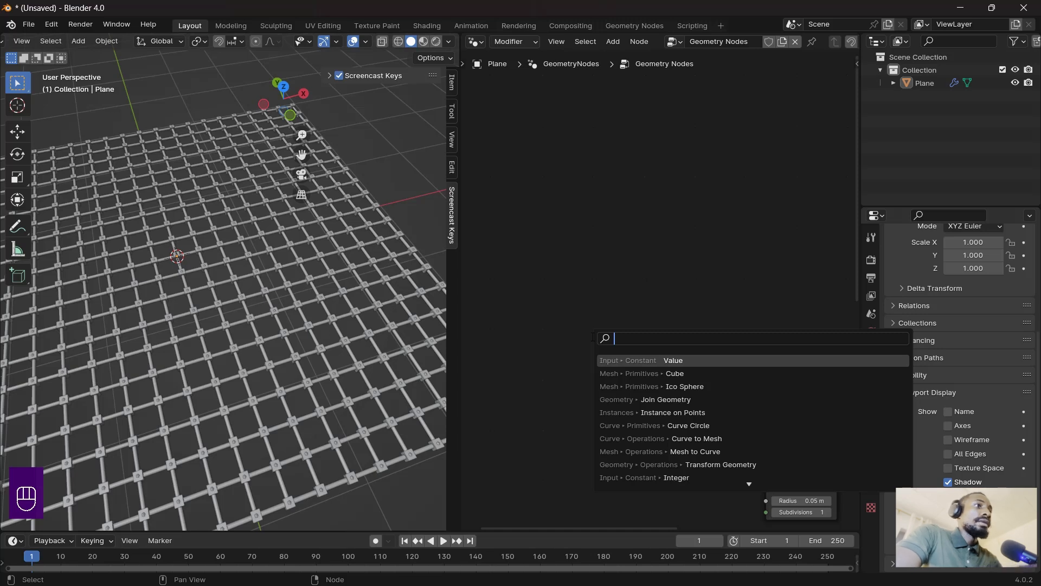
{"action": "type", "text": "grad"}
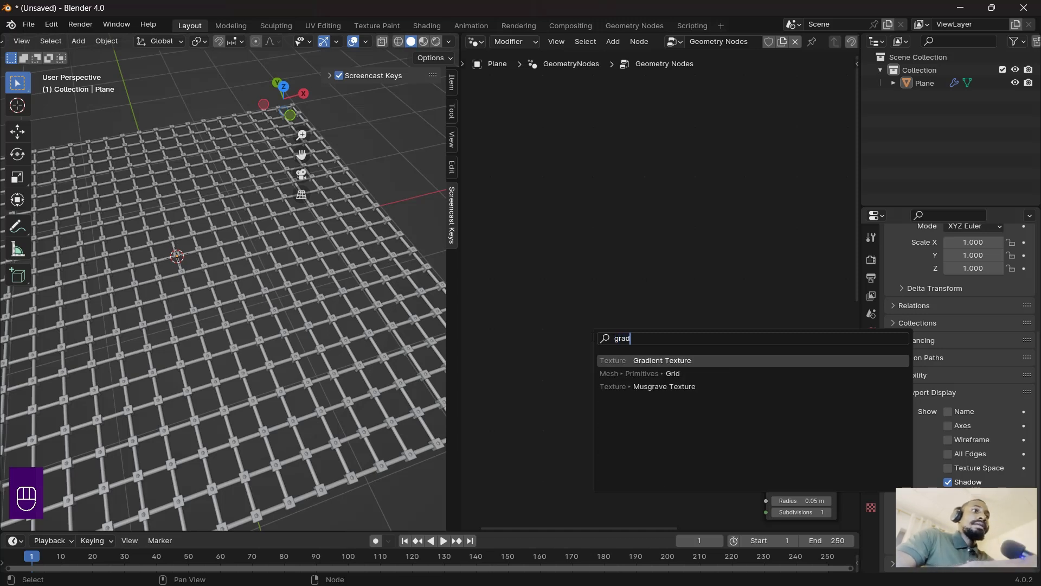
{"action": "key", "text": "Return"}
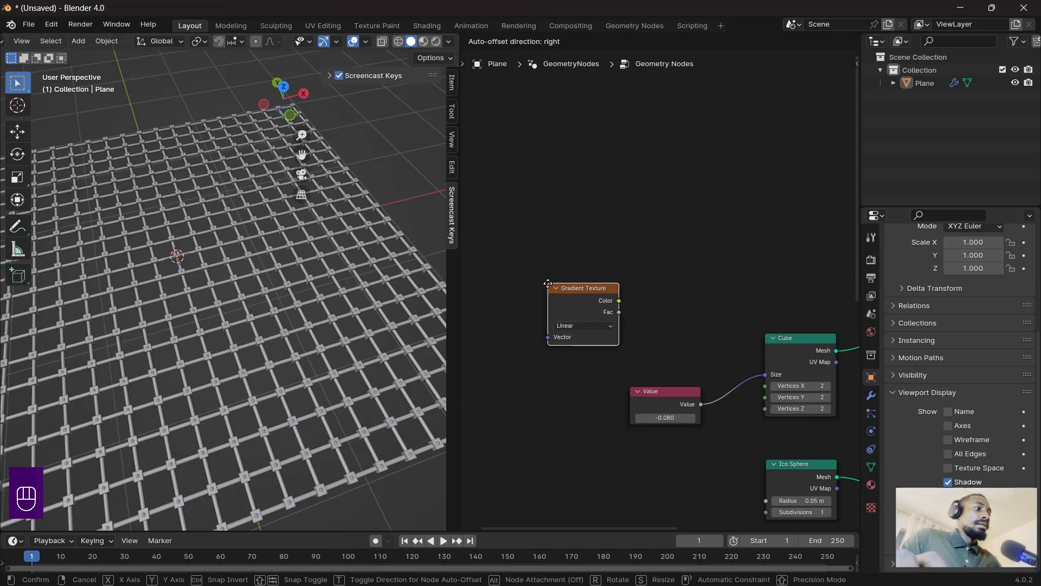
{"action": "left_click", "coordinate": [530, 289]}
- Add a Color Ramp node beside the Gradient Texture, above the Value node
{"action": "key", "text": "shift+a"}
{"action": "left_click", "coordinate": [628, 306]}
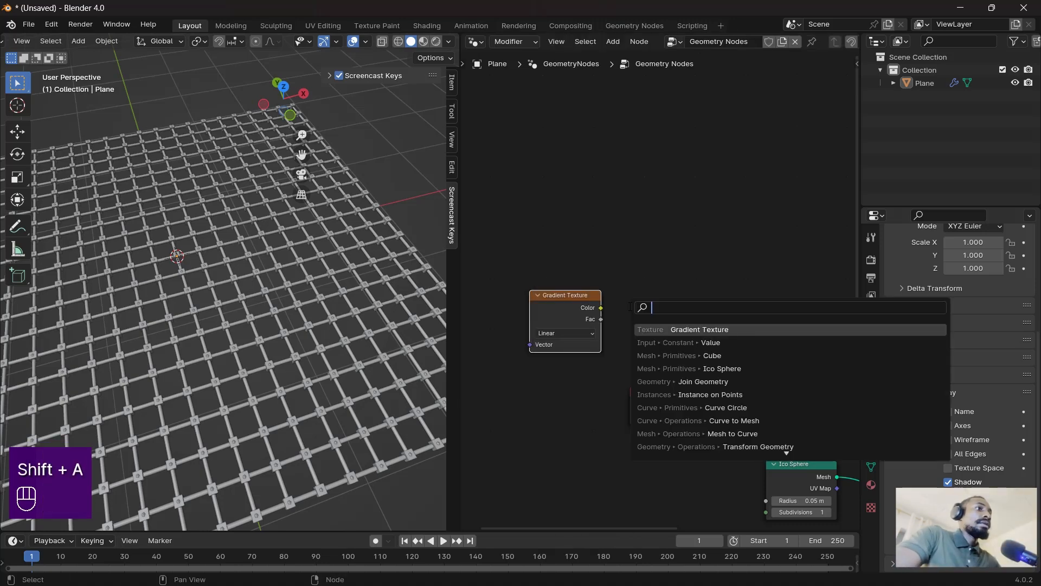
{"action": "type", "text": "col"}
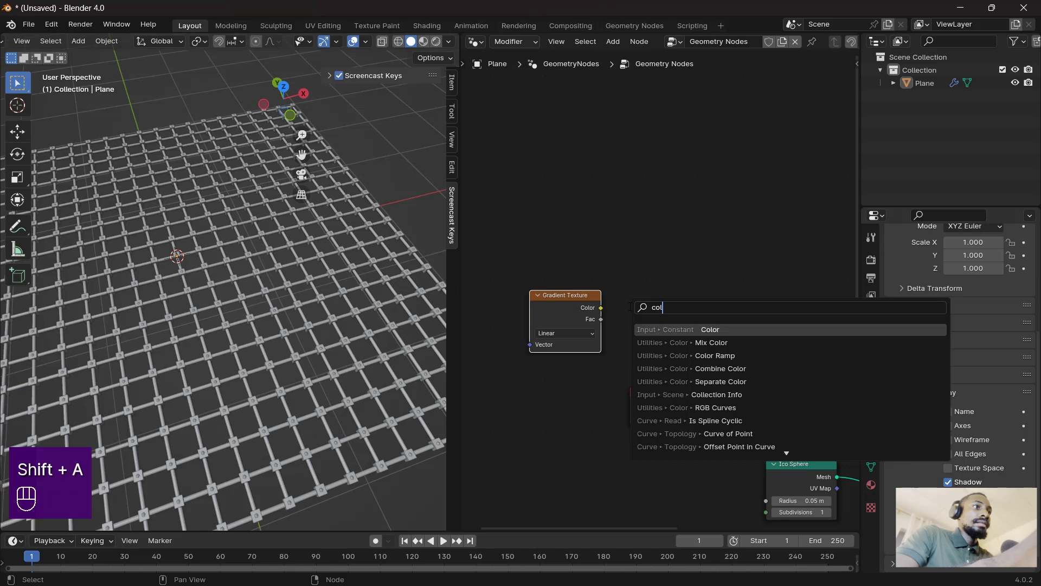
{"action": "key", "text": "Down"}
{"action": "key", "text": "Down"}
{"action": "key", "text": "Return"}
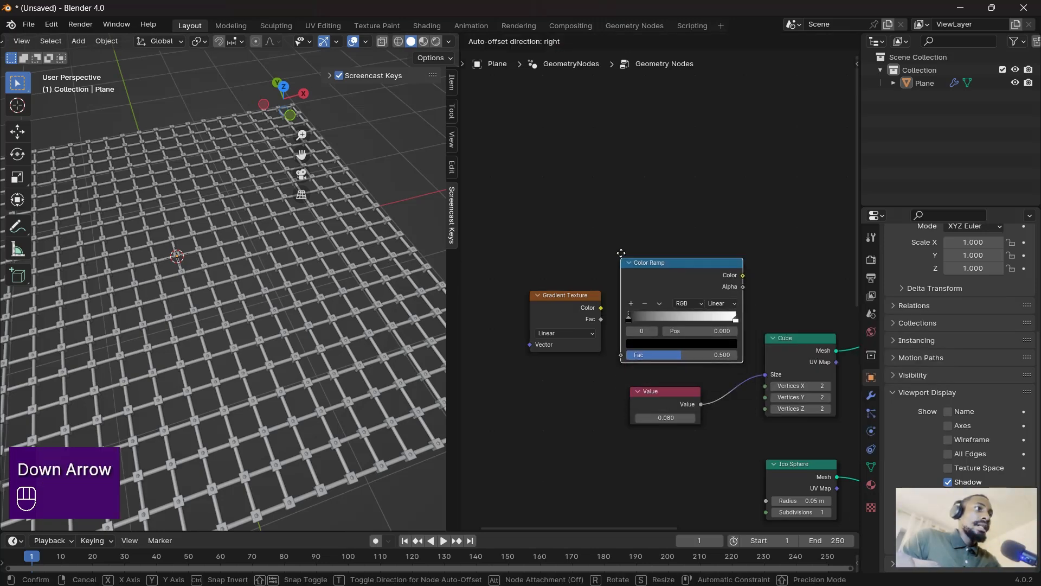
{"action": "left_click", "coordinate": [622, 249]}
- Connect the Gradient Texture's Color to the Color Ramp's Fac, and the ramp's Color to the lower Instance on Points node's Selection
{"action": "left_click_drag", "start_coordinate": [566, 305], "coordinate": [621, 345]}
{"action": "middle_click_drag", "start_coordinate": [741, 303], "coordinate": [576, 295]}
{"action": "scroll", "coordinate": [640, 317], "scroll_direction": "down", "scroll_amount": 2}
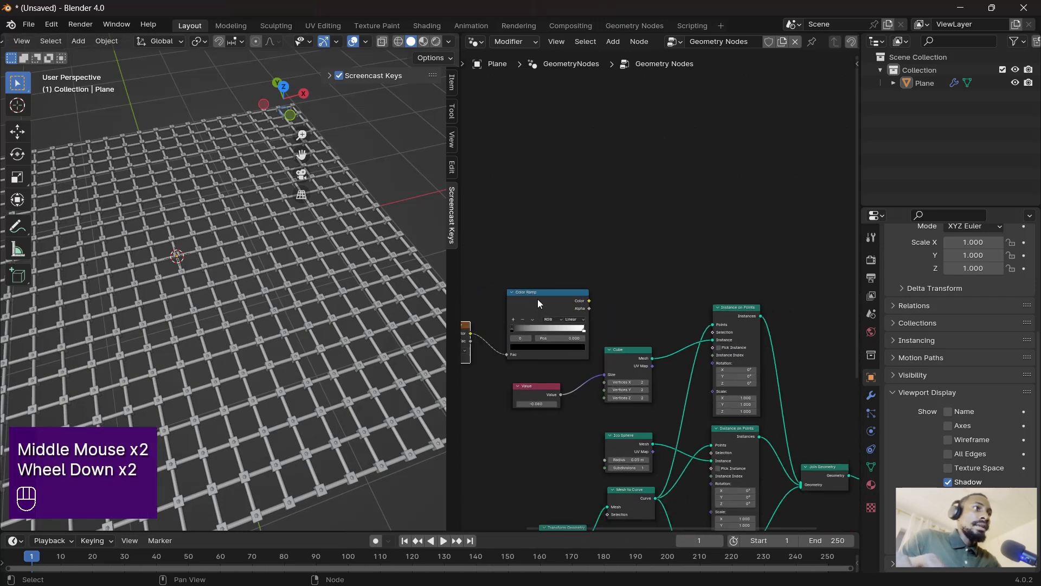
{"action": "left_click_drag", "start_coordinate": [538, 298], "coordinate": [711, 452]}
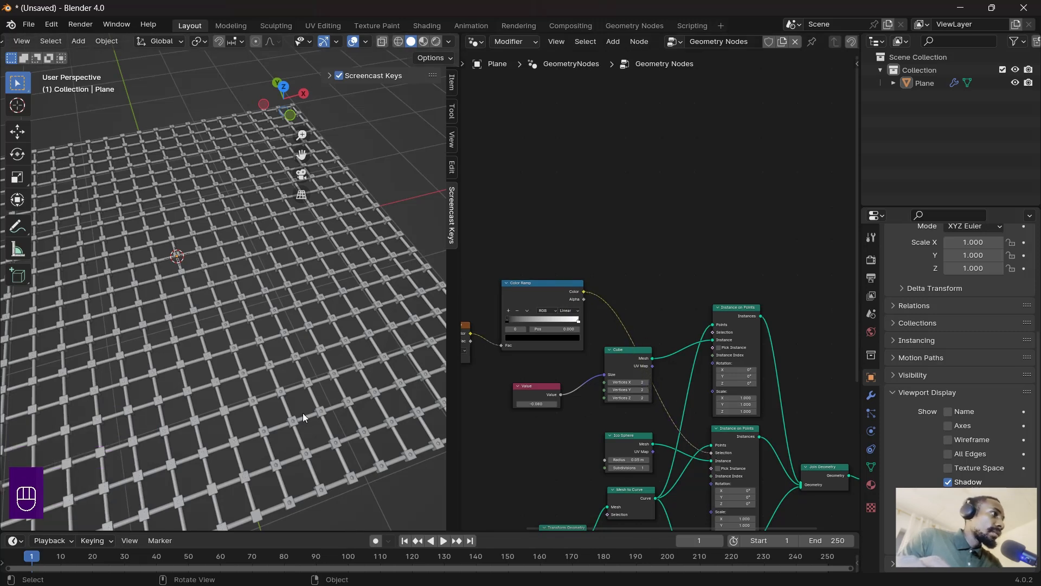
{"action": "scroll", "coordinate": [257, 339], "scroll_direction": "down", "scroll_amount": 3}
{"action": "scroll", "coordinate": [219, 342], "scroll_direction": "up", "scroll_amount": 3}
{"action": "middle_click_drag", "start_coordinate": [219, 342], "coordinate": [236, 314], "text": "shift"}
{"action": "middle_click_drag", "start_coordinate": [569, 320], "coordinate": [544, 307]}
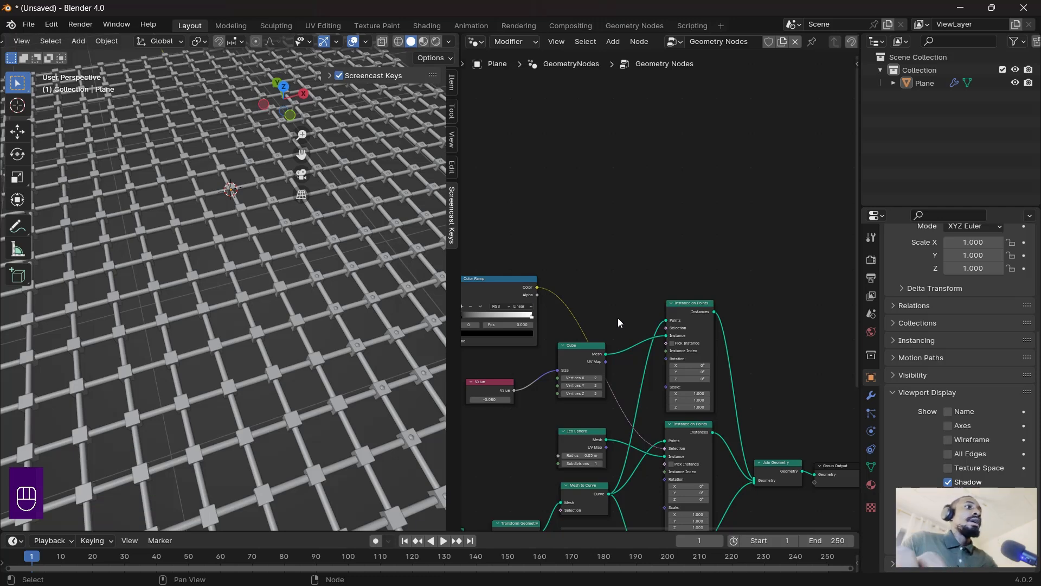
- Move the Color Ramp node closer to the Gradient Texture to free space before the Cube node
{"action": "scroll", "coordinate": [617, 317], "scroll_direction": "up", "scroll_amount": 2}
{"action": "middle_click_drag", "start_coordinate": [579, 307], "coordinate": [620, 249]}
{"action": "scroll", "coordinate": [569, 256], "scroll_direction": "down", "scroll_amount": 2}
{"action": "left_click_drag", "start_coordinate": [500, 246], "coordinate": [603, 301]}
{"action": "left_click_drag", "start_coordinate": [610, 250], "coordinate": [546, 252]}
{"action": "left_click", "coordinate": [545, 256]}
{"action": "left_click", "coordinate": [541, 269]}
{"action": "key", "text": "shift+d"}
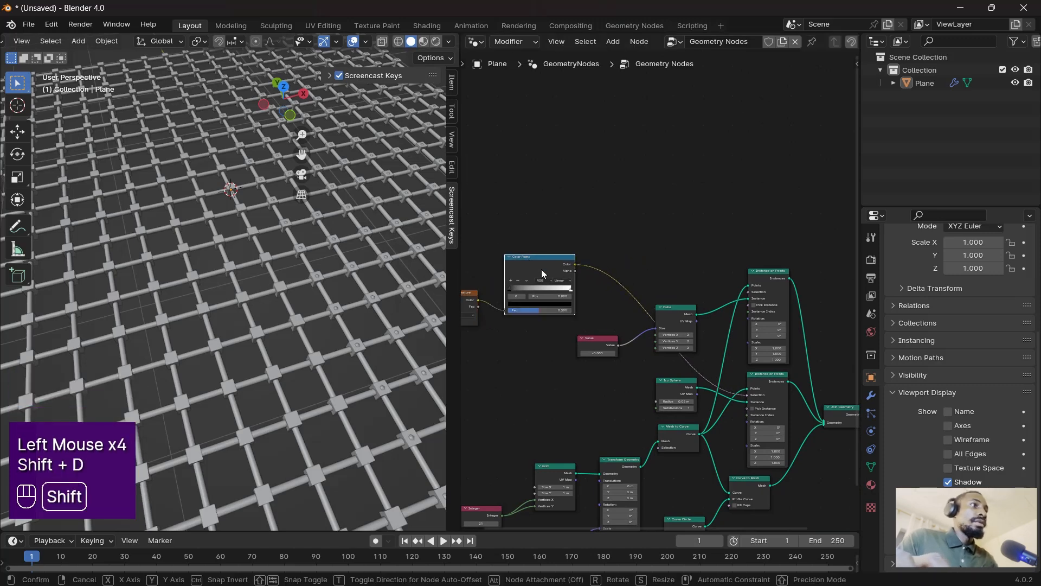
{"action": "left_click", "coordinate": [619, 265]}
{"action": "scroll", "coordinate": [628, 278], "scroll_direction": "up", "scroll_amount": 4}
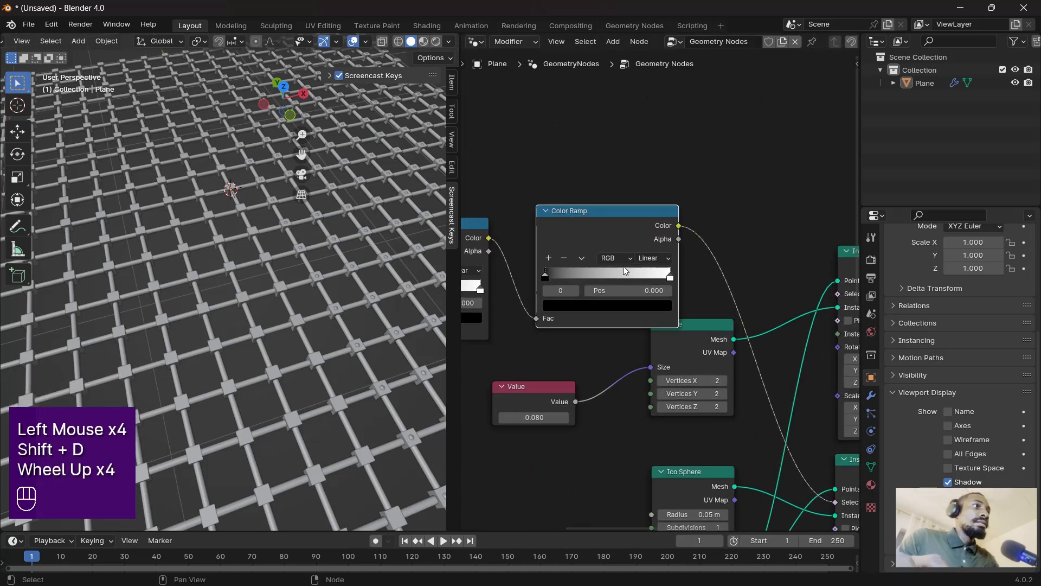
{"action": "left_click", "coordinate": [582, 258]}
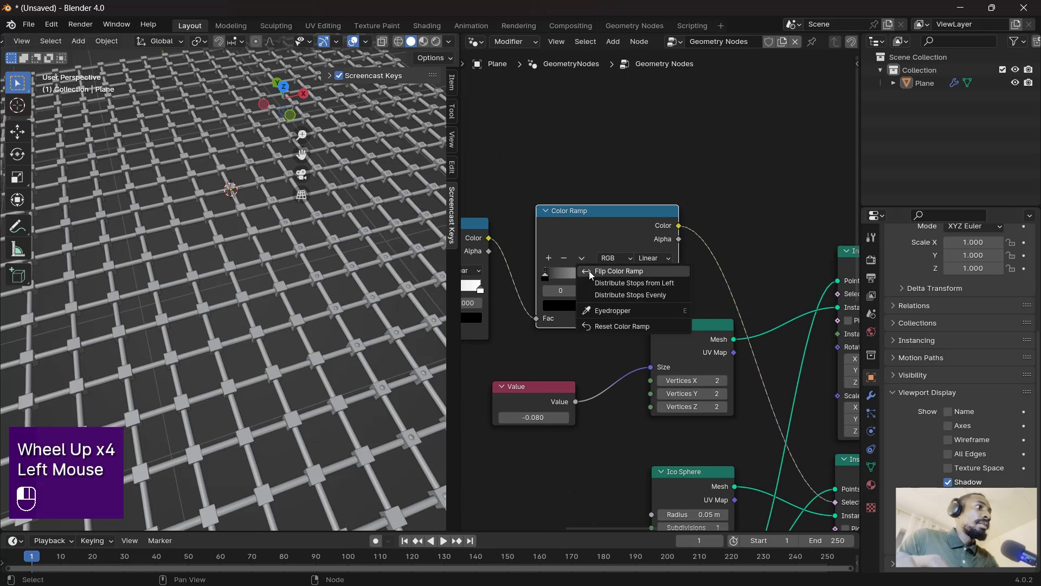
{"action": "left_click", "coordinate": [593, 271]}
{"action": "middle_click_drag", "start_coordinate": [292, 280], "coordinate": [255, 251]}
{"action": "scroll", "coordinate": [544, 272], "scroll_direction": "up", "scroll_amount": 1}
{"action": "middle_click_drag", "start_coordinate": [544, 272], "coordinate": [644, 241]}
{"action": "scroll", "coordinate": [654, 270], "scroll_direction": "down", "scroll_amount": 1, "text": "ctrl"}
{"action": "middle_click_drag", "start_coordinate": [690, 273], "coordinate": [650, 291]}
{"action": "key", "text": "ctrl+z"}
{"action": "key", "text": "ctrl+z"}
{"action": "key", "text": "ctrl+z"}
- Duplicate the Color Ramp, place the copy above the Cube node and feed its Fac from the original ramp's Color
{"action": "scroll", "coordinate": [606, 256], "scroll_direction": "down", "scroll_amount": 2}
{"action": "middle_click_drag", "start_coordinate": [584, 257], "coordinate": [581, 281]}
{"action": "left_click", "coordinate": [498, 276]}
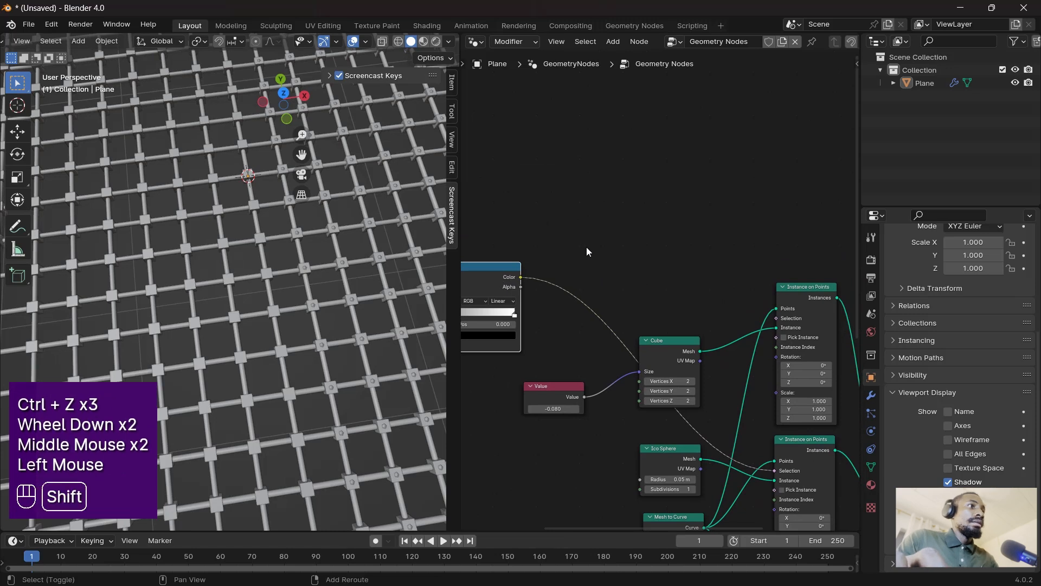
{"action": "key", "text": "shift+d"}
{"action": "left_click", "coordinate": [661, 274]}
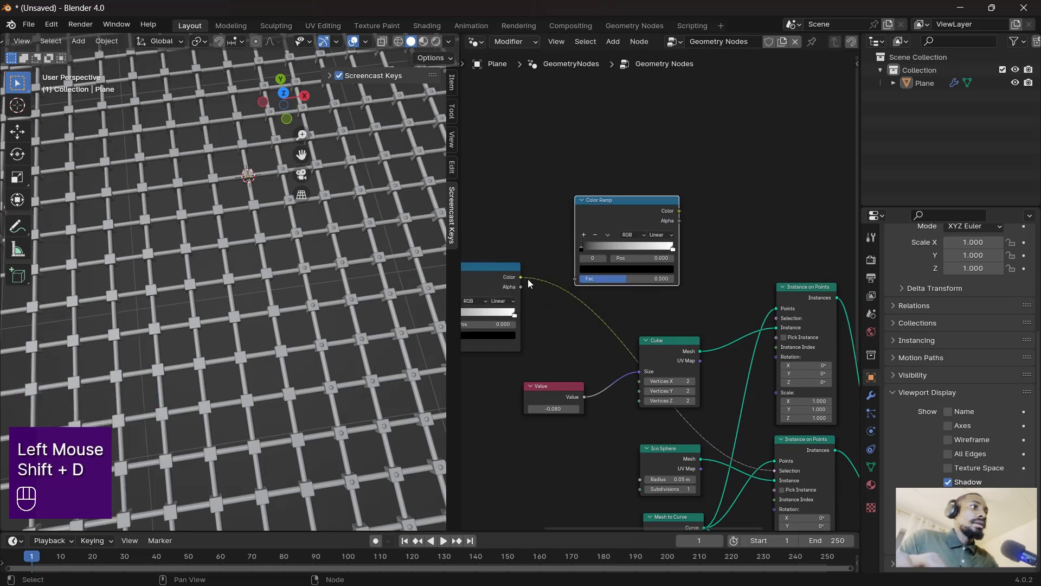
{"action": "left_click_drag", "start_coordinate": [522, 278], "coordinate": [575, 279]}
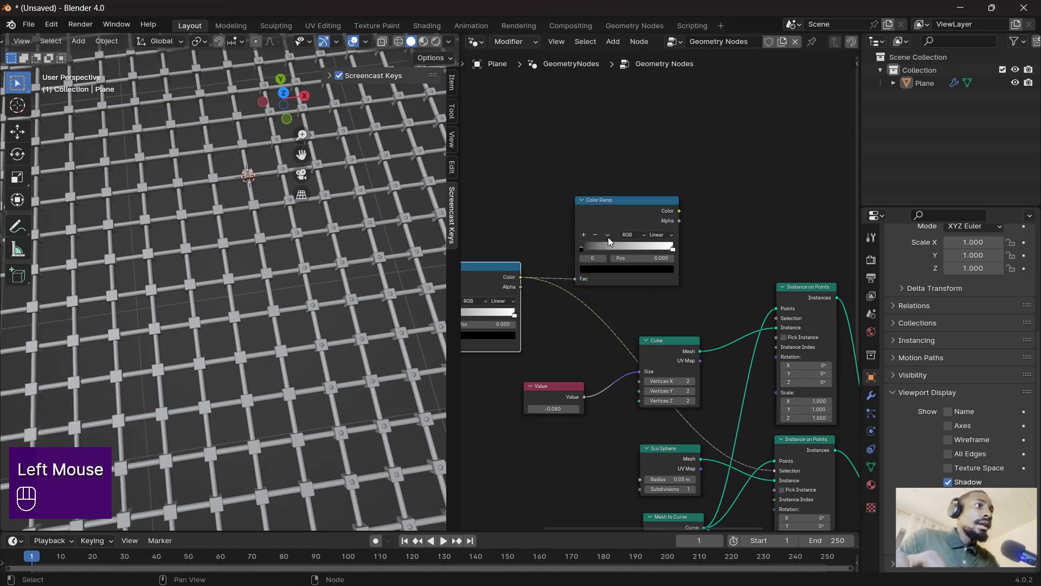
- Flip the duplicated Color Ramp and connect its Color to the upper Instance on Points node's Selection
{"action": "left_click", "coordinate": [608, 237]}
{"action": "left_click", "coordinate": [636, 243]}
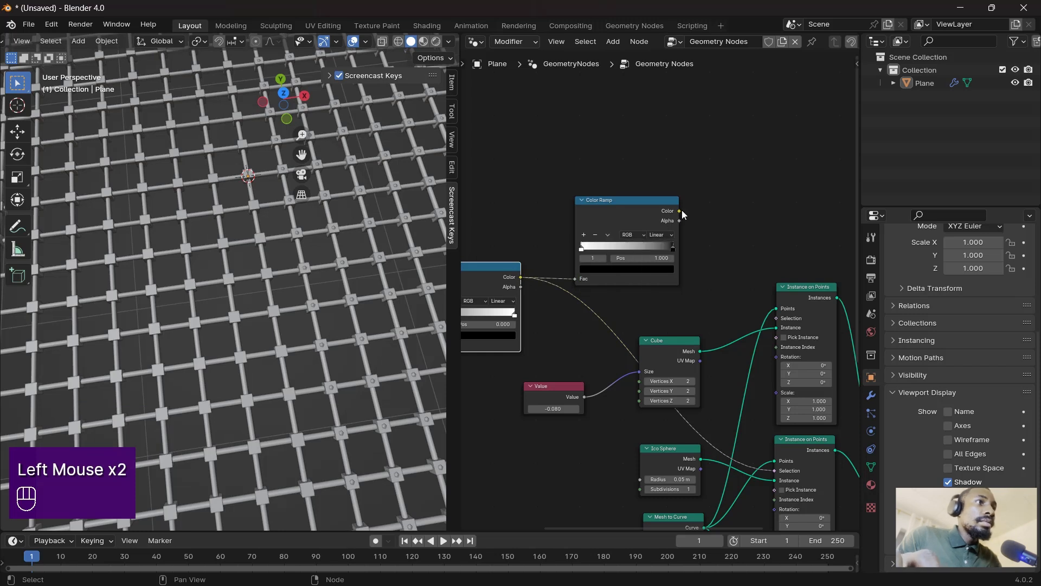
{"action": "left_click_drag", "start_coordinate": [682, 212], "coordinate": [778, 322]}
{"action": "middle_click_drag", "start_coordinate": [344, 275], "coordinate": [422, 288], "text": "shift"}
{"action": "scroll", "coordinate": [317, 292], "scroll_direction": "up", "scroll_amount": 2}
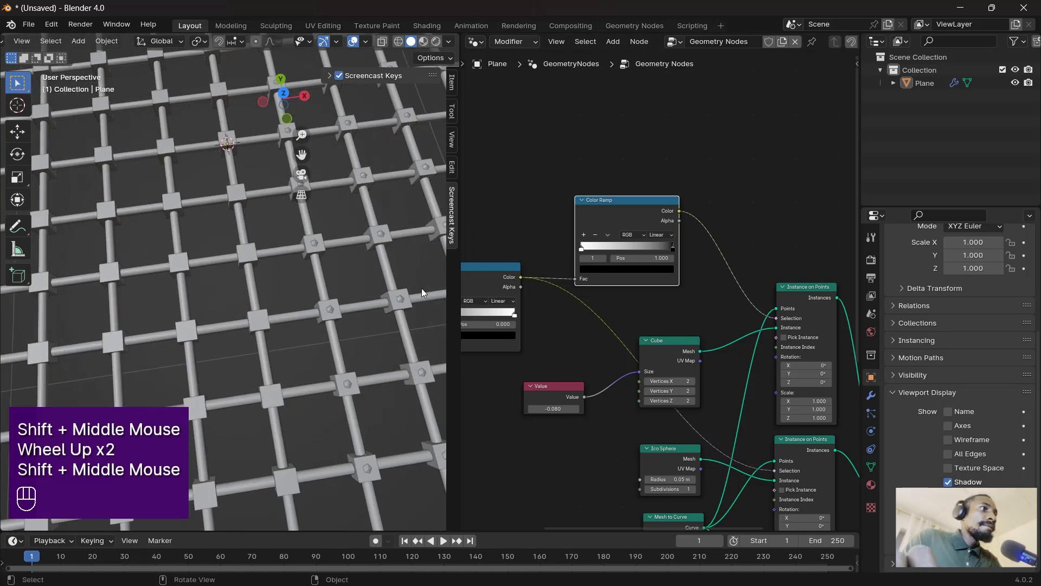
- Move the black stop of the first Color Ramp to position 0.357
{"action": "scroll", "coordinate": [632, 271], "scroll_direction": "up", "scroll_amount": 2}
{"action": "middle_click_drag", "start_coordinate": [632, 271], "coordinate": [588, 307]}
{"action": "left_click_drag", "start_coordinate": [588, 307], "coordinate": [624, 294]}
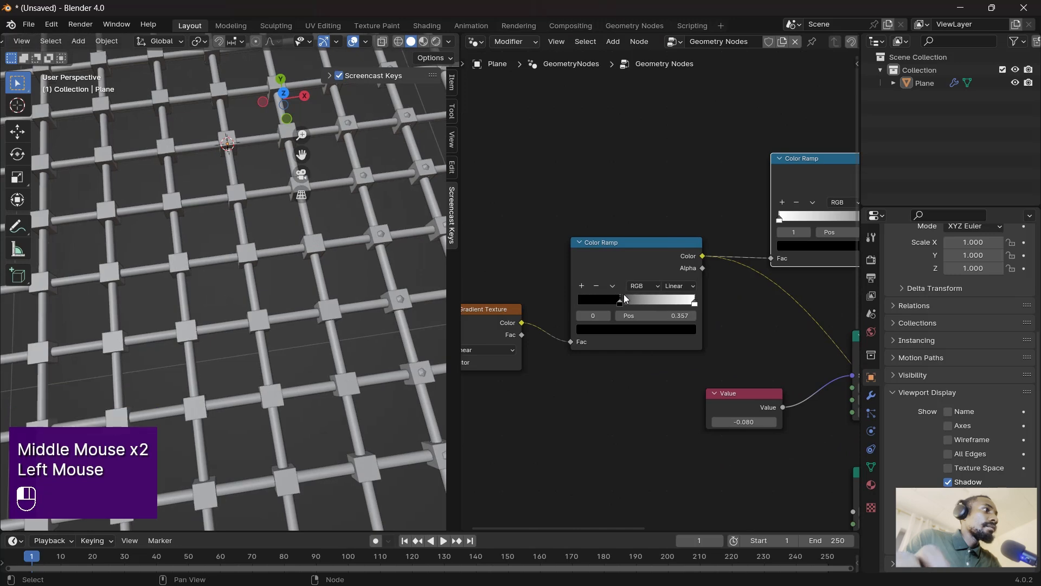
- Examine from several angles how the cubes and ico spheres are distributed and overlap on the grid
{"action": "scroll", "coordinate": [378, 266], "scroll_direction": "down", "scroll_amount": 2}
{"action": "middle_click_drag", "start_coordinate": [377, 267], "coordinate": [284, 320]}
{"action": "scroll", "coordinate": [333, 262], "scroll_direction": "down", "scroll_amount": 3}
{"action": "scroll", "coordinate": [335, 277], "scroll_direction": "up", "scroll_amount": 1, "text": "shift"}
{"action": "scroll", "coordinate": [293, 281], "scroll_direction": "up", "scroll_amount": 1}
{"action": "scroll", "coordinate": [316, 302], "scroll_direction": "up", "scroll_amount": 1}
{"action": "scroll", "coordinate": [274, 277], "scroll_direction": "up", "scroll_amount": 1}
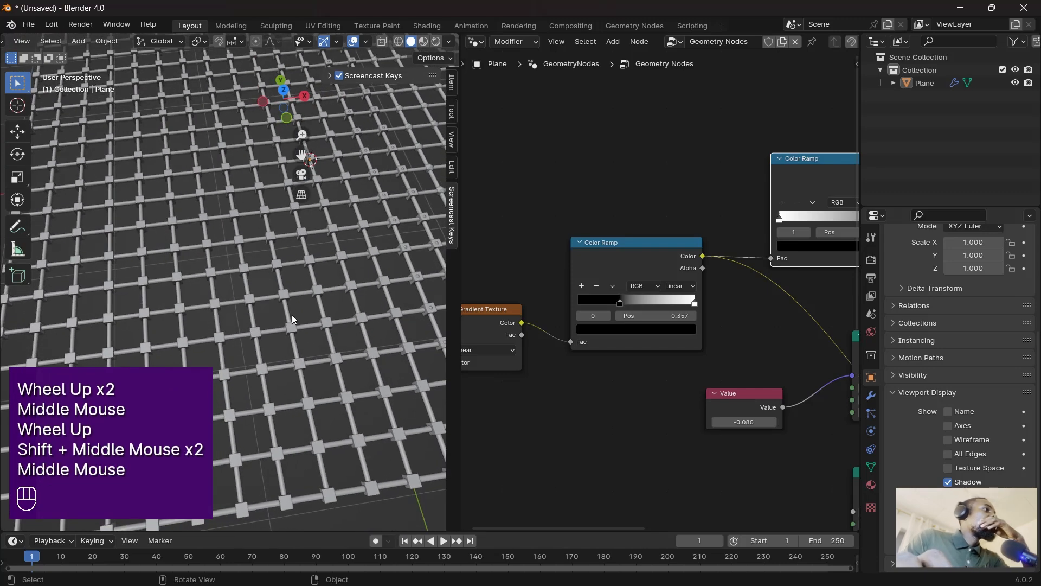
{"action": "scroll", "coordinate": [292, 314], "scroll_direction": "down", "scroll_amount": 1}
{"action": "middle_click_drag", "start_coordinate": [313, 279], "coordinate": [239, 271]}
{"action": "mouse_move", "coordinate": [283, 377]}
{"action": "middle_mouse_down"}
{"action": "mouse_move", "coordinate": [301, 373]}
{"action": "mouse_move", "coordinate": [264, 370]}
{"action": "mouse_move", "coordinate": [301, 386]}
{"action": "middle_mouse_up"}
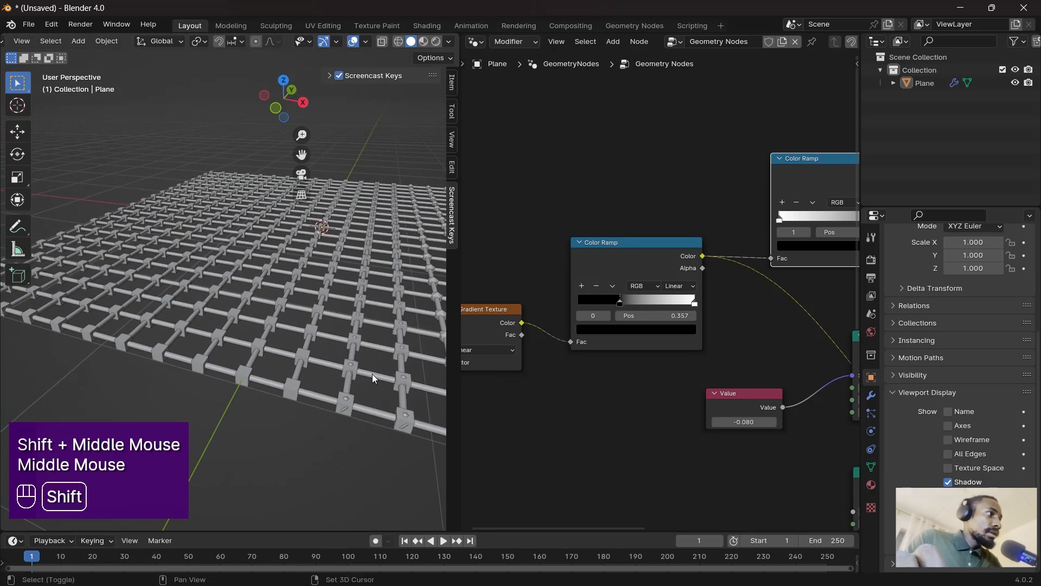
{"action": "scroll", "coordinate": [287, 383], "scroll_direction": "up", "scroll_amount": 2}
{"action": "middle_click_drag", "start_coordinate": [372, 373], "coordinate": [349, 386], "text": "shift"}
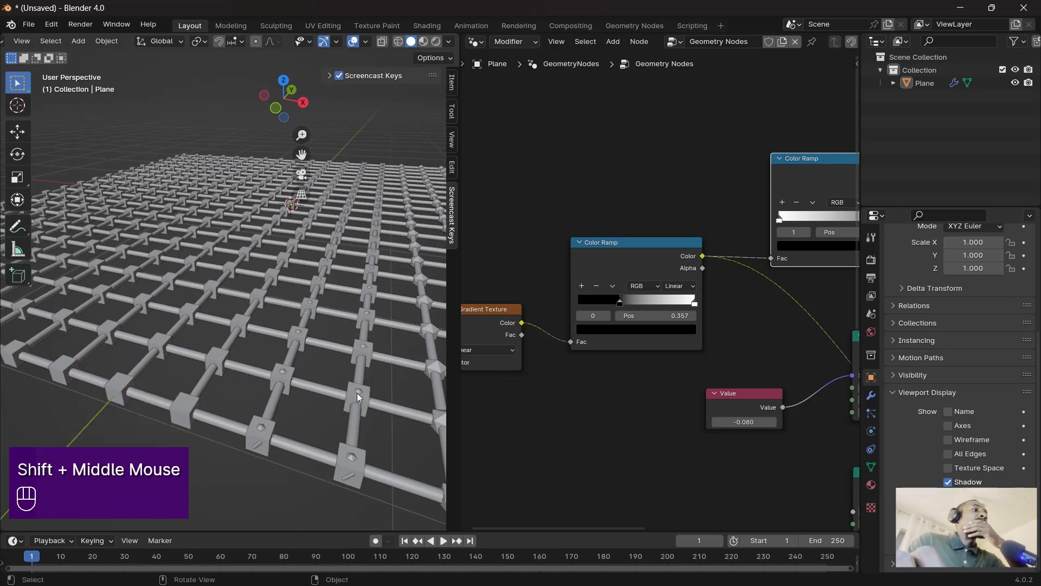
- Set the first Color Ramp's black stop to 0.489 and its white stop to 0.504 for a sharp transition
{"action": "scroll", "coordinate": [633, 332], "scroll_direction": "up", "scroll_amount": 5}
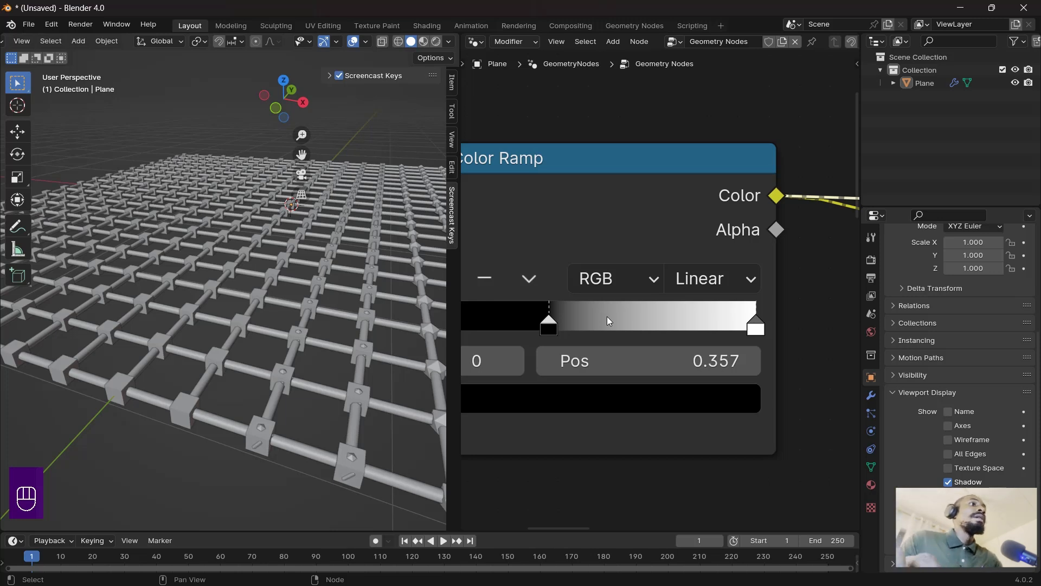
{"action": "mouse_move", "coordinate": [564, 335]}
{"action": "left_mouse_down"}
{"action": "mouse_move", "coordinate": [494, 346]}
{"action": "mouse_move", "coordinate": [604, 340]}
{"action": "mouse_move", "coordinate": [583, 331]}
{"action": "left_mouse_up"}
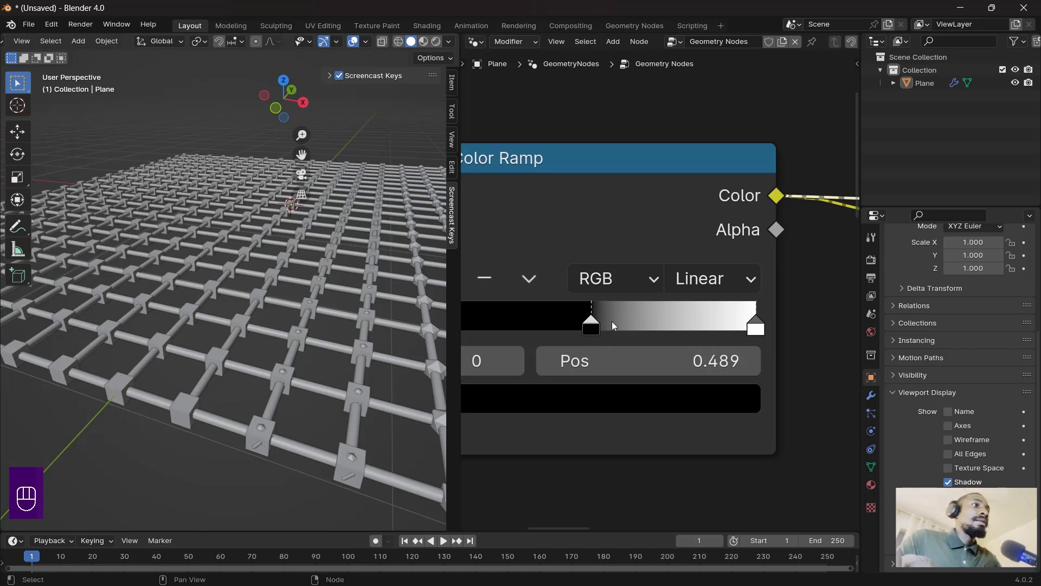
{"action": "left_click_drag", "start_coordinate": [757, 329], "coordinate": [589, 344]}
{"action": "scroll", "coordinate": [274, 315], "scroll_direction": "down", "scroll_amount": 2}
{"action": "scroll", "coordinate": [272, 294], "scroll_direction": "up", "scroll_amount": 1}
{"action": "middle_click_drag", "start_coordinate": [272, 294], "coordinate": [272, 345]}
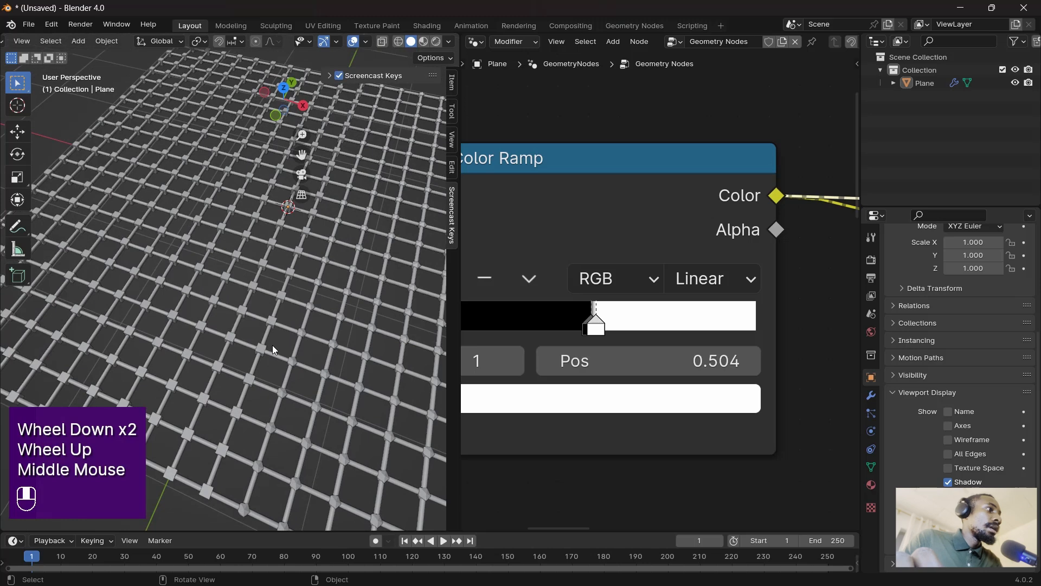
- Change the Gradient Texture type to Spherical and inspect the instances around the grid's centre
{"action": "middle_click_drag", "start_coordinate": [577, 262], "coordinate": [697, 325]}
{"action": "middle_click_drag", "start_coordinate": [498, 315], "coordinate": [639, 365]}
{"action": "scroll", "coordinate": [639, 365], "scroll_direction": "down", "scroll_amount": 3}
{"action": "middle_click_drag", "start_coordinate": [600, 408], "coordinate": [712, 340]}
{"action": "left_click", "coordinate": [649, 425]}
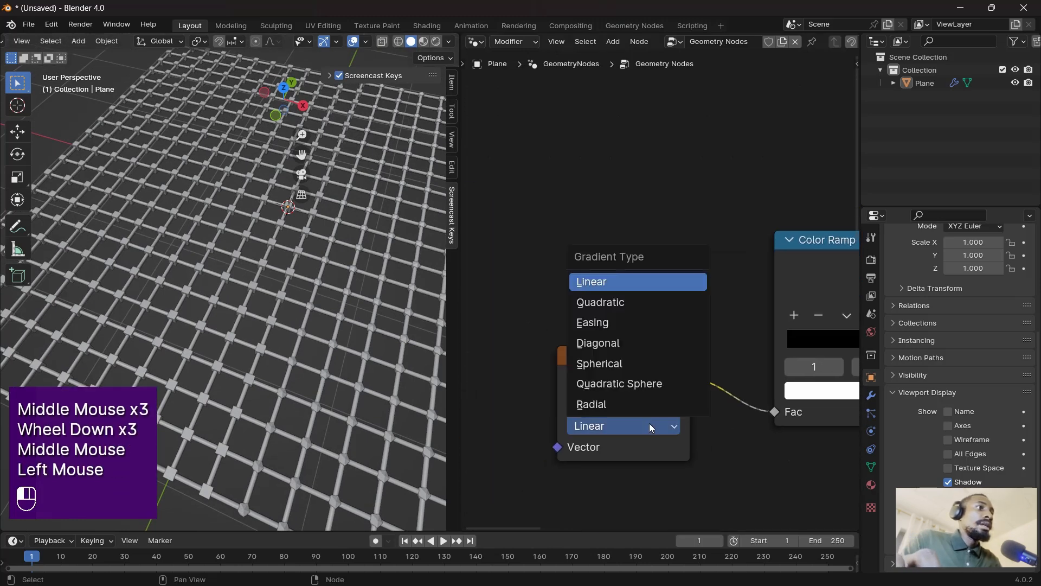
{"action": "left_click", "coordinate": [616, 364]}
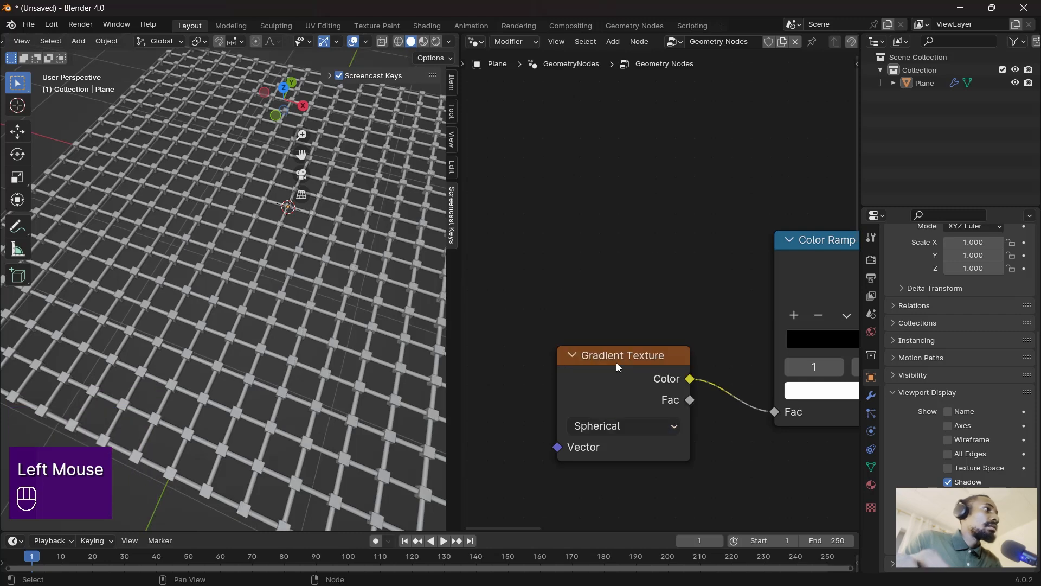
{"action": "middle_click_drag", "start_coordinate": [347, 277], "coordinate": [302, 318], "text": "shift"}
{"action": "middle_click_drag", "start_coordinate": [301, 318], "coordinate": [308, 381]}
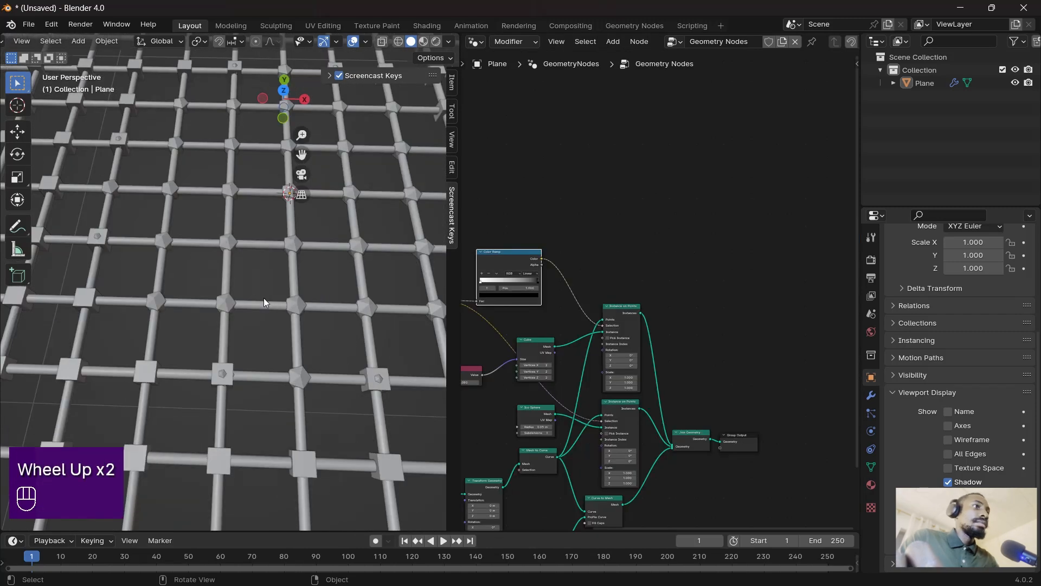
{"action": "scroll", "coordinate": [254, 297], "scroll_direction": "down", "scroll_amount": 2}
{"action": "middle_click_drag", "start_coordinate": [272, 279], "coordinate": [259, 330], "text": "shift"}
{"action": "scroll", "coordinate": [260, 327], "scroll_direction": "up", "scroll_amount": 2}
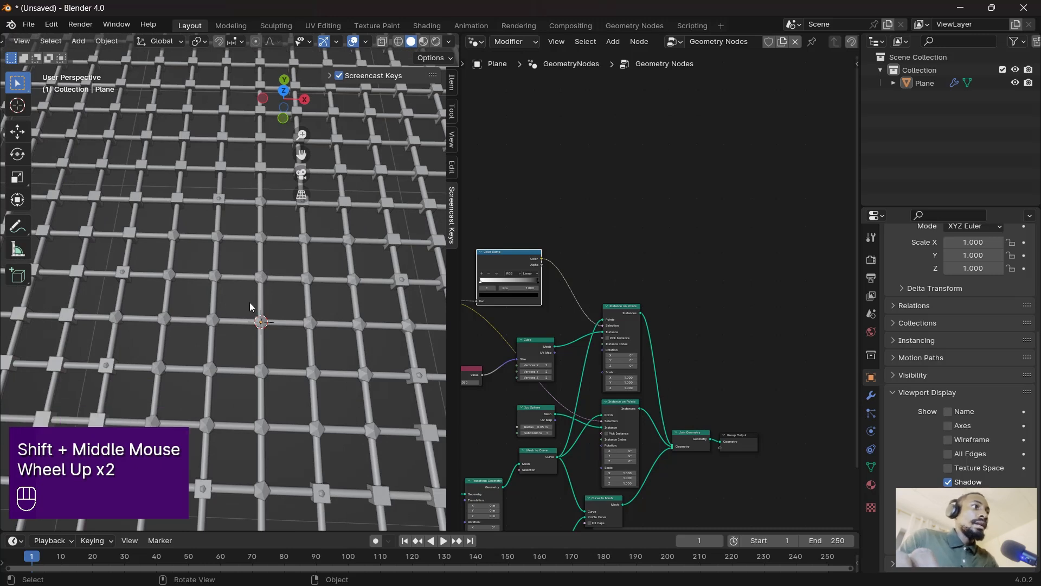
{"action": "scroll", "coordinate": [732, 439], "scroll_direction": "up", "scroll_amount": 3}
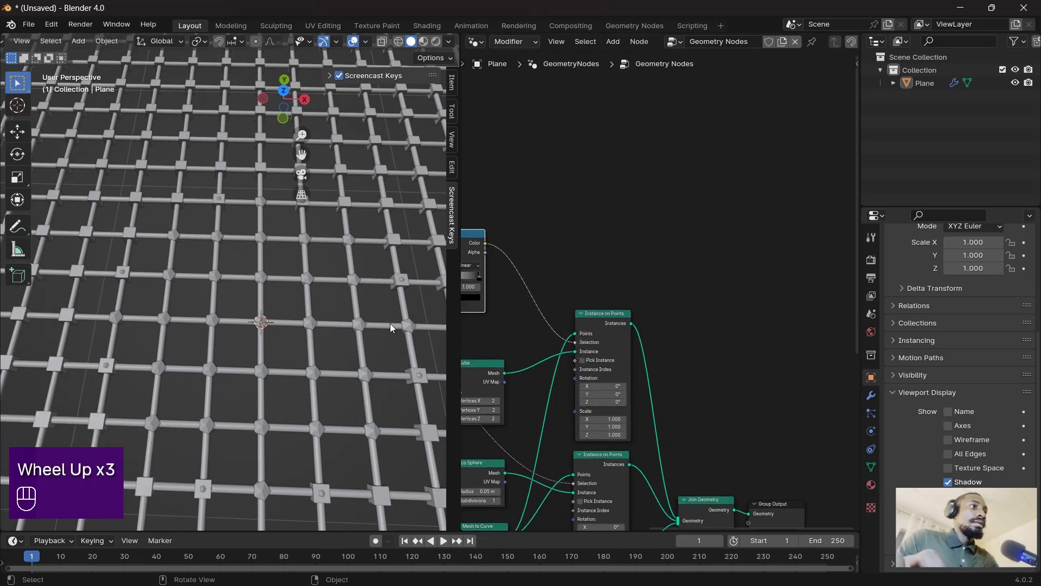
- Duplicate the Join Geometry node and insert the copy between the original and the Group Output
{"action": "middle_click_drag", "start_coordinate": [614, 369], "coordinate": [636, 296]}
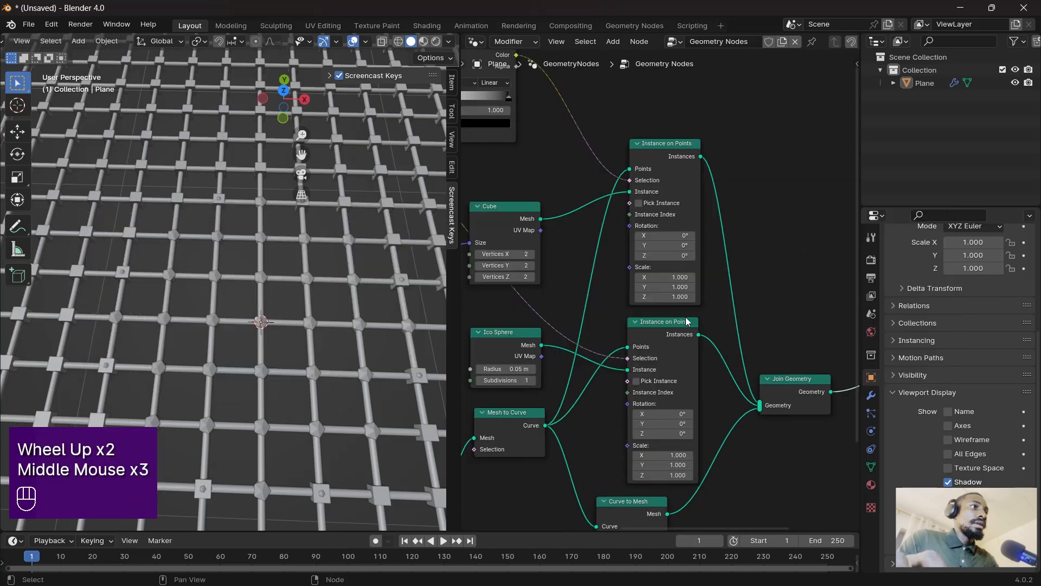
{"action": "scroll", "coordinate": [633, 329], "scroll_direction": "down", "scroll_amount": 2}
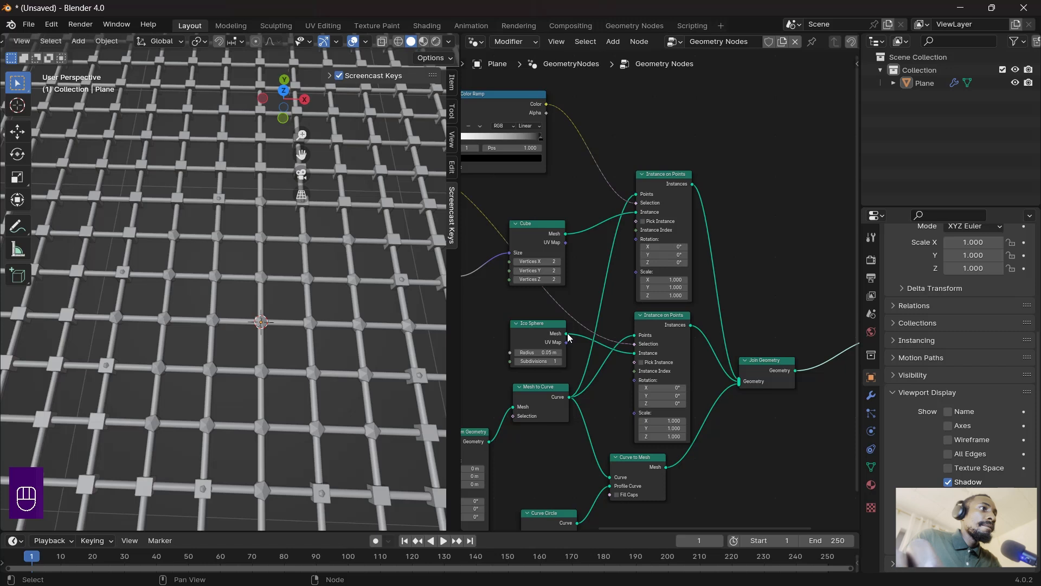
{"action": "middle_click_drag", "start_coordinate": [765, 349], "coordinate": [694, 342]}
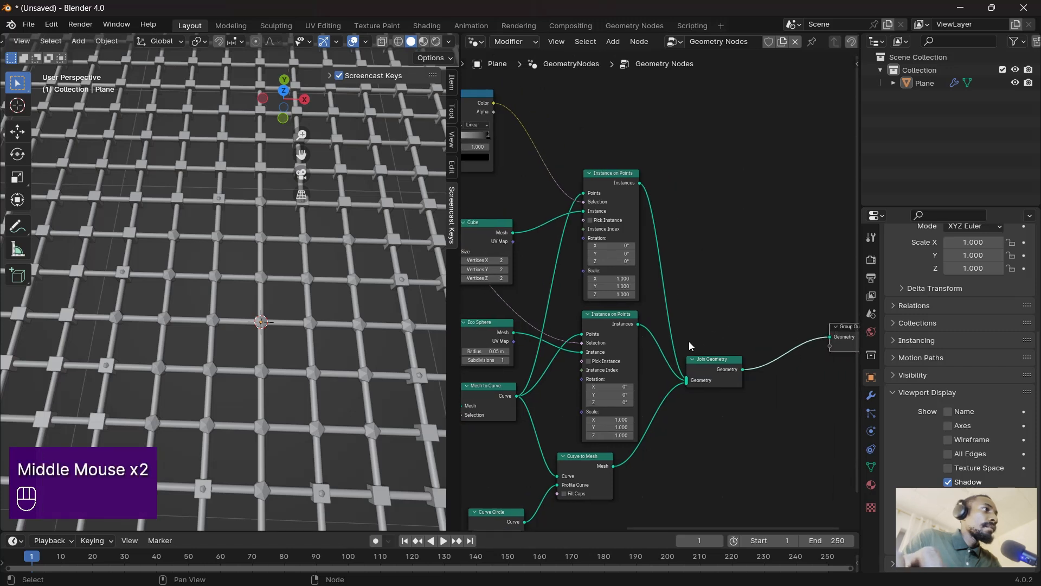
{"action": "left_click", "coordinate": [727, 383]}
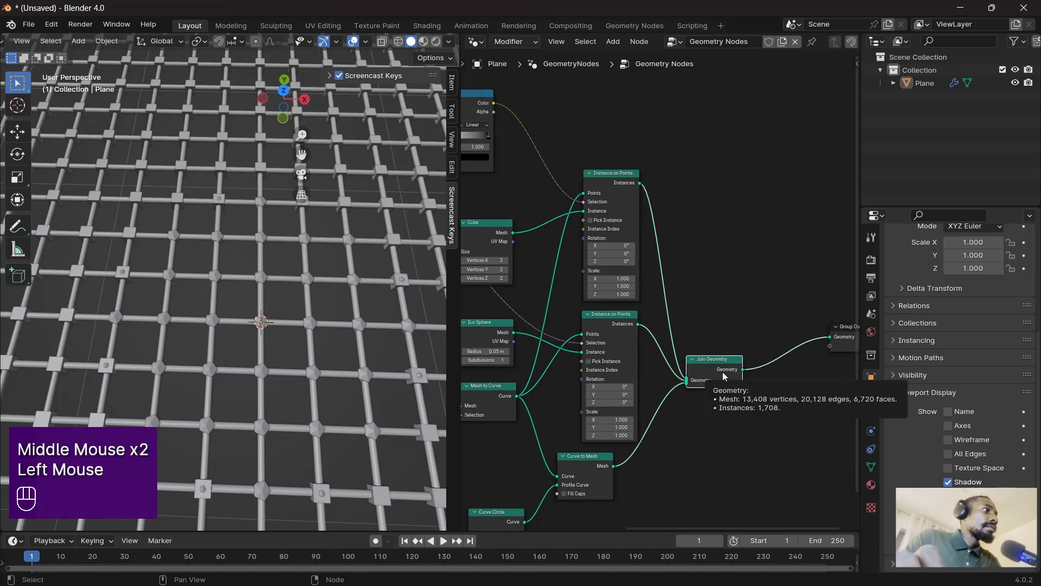
{"action": "key", "text": "shift+d"}
{"action": "left_click", "coordinate": [815, 359]}
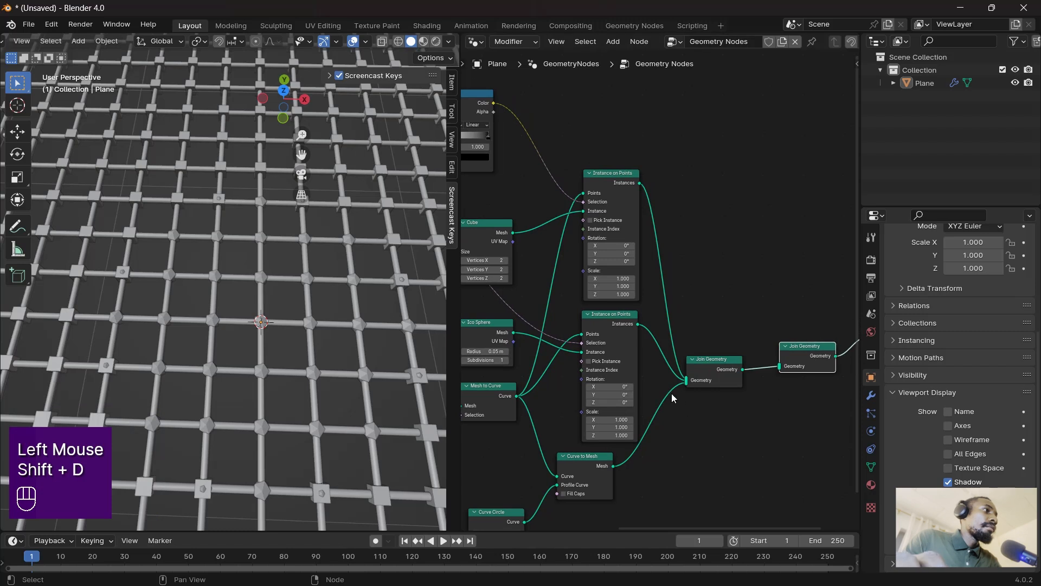
- Disconnect Curve to Mesh from the first Join Geometry node, connect it to the second one, and reposition the first Join Geometry node
{"action": "right_click_drag", "start_coordinate": [664, 402], "coordinate": [640, 468], "text": "ctrl"}
{"action": "left_click_drag", "start_coordinate": [617, 465], "coordinate": [767, 415]}
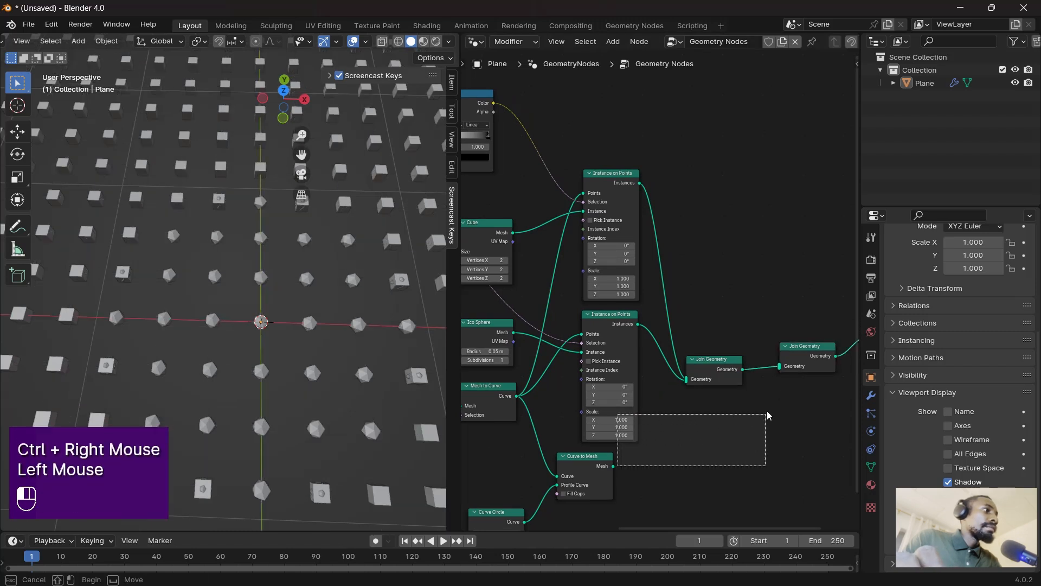
{"action": "left_click", "coordinate": [617, 474]}
{"action": "left_click_drag", "start_coordinate": [613, 466], "coordinate": [779, 372]}
{"action": "left_click_drag", "start_coordinate": [718, 360], "coordinate": [702, 303]}
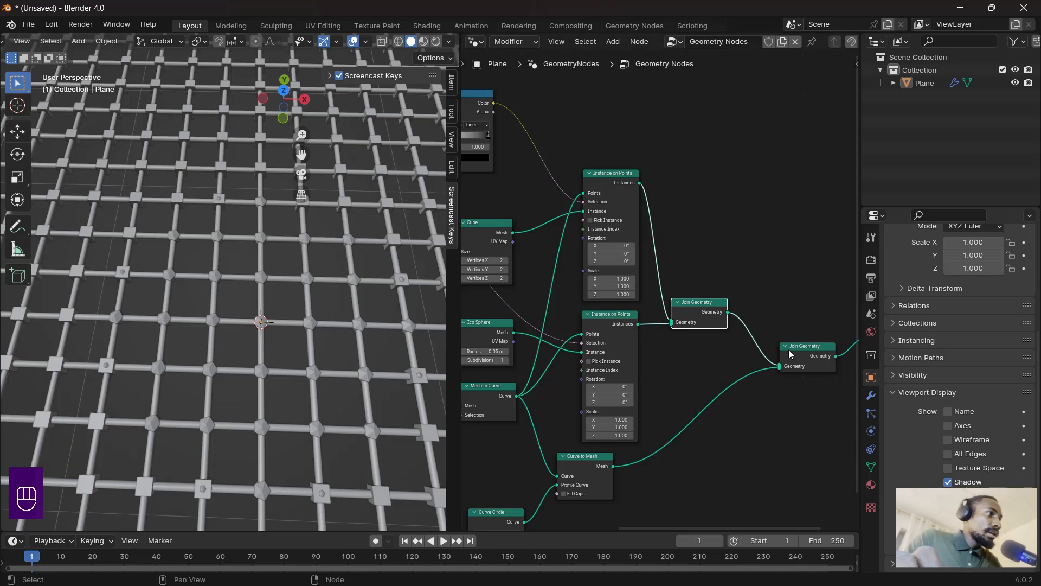
- Add a Scale Instances node between the two Join Geometry nodes
{"action": "middle_click_drag", "start_coordinate": [790, 354], "coordinate": [768, 362]}
{"action": "key", "text": "shift+a"}
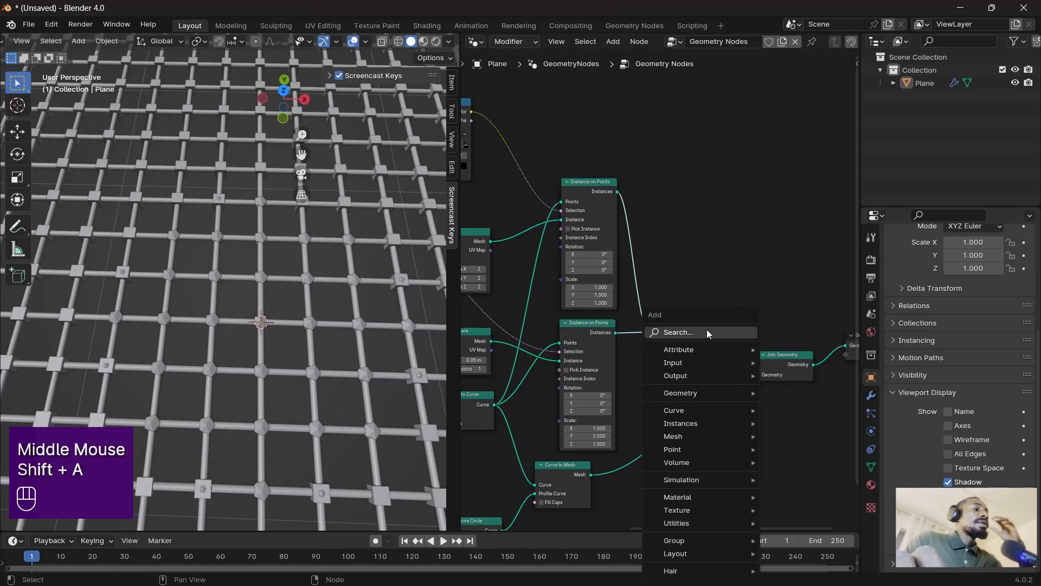
{"action": "left_click", "coordinate": [707, 333]}
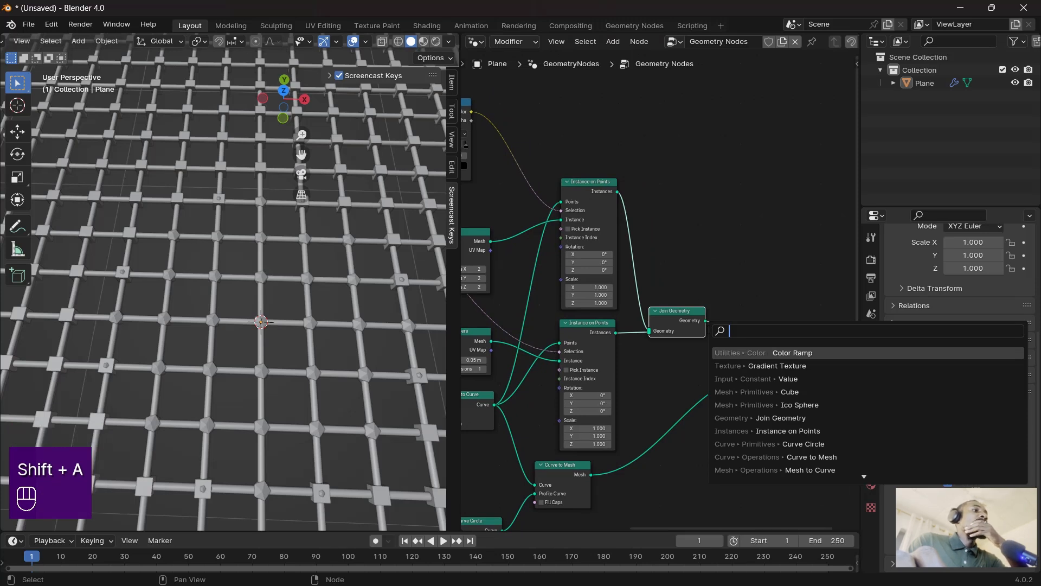
{"action": "type", "text": "rand"}
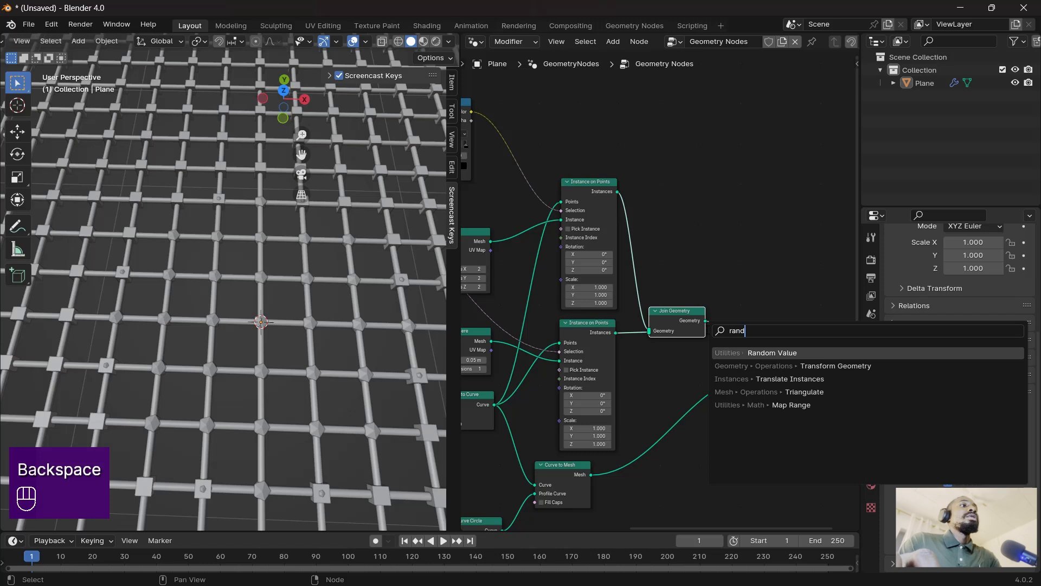
{"action": "type", "text": "om"}
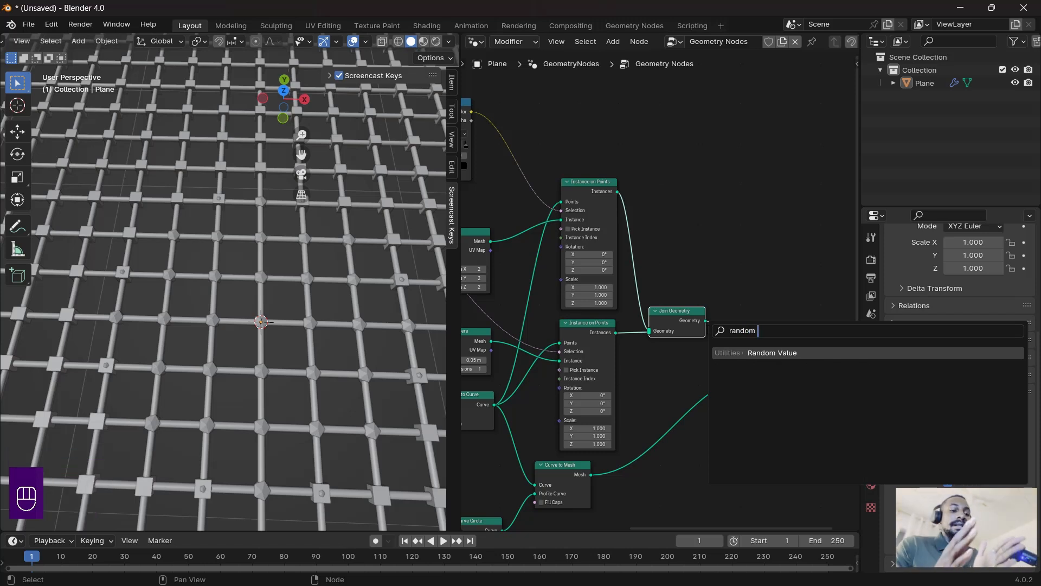
{"action": "key", "text": "BackSpace"}
{"action": "key", "text": "BackSpace"}
{"action": "key", "text": "BackSpace"}
{"action": "key", "text": "BackSpace"}
{"action": "key", "text": "BackSpace"}
{"action": "key", "text": "BackSpace"}
{"action": "type", "text": "sca"}
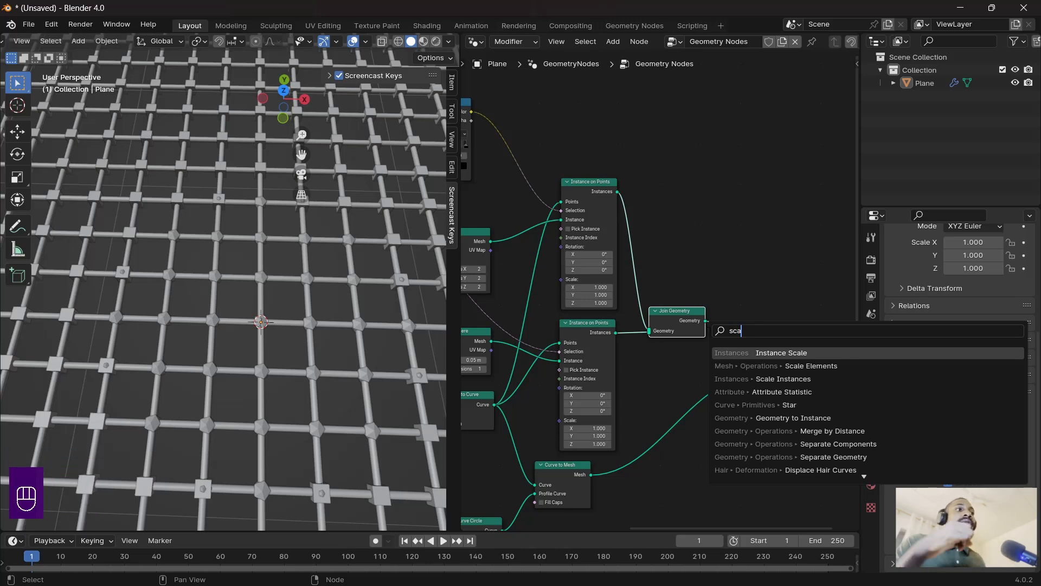
{"action": "left_click", "coordinate": [783, 378]}
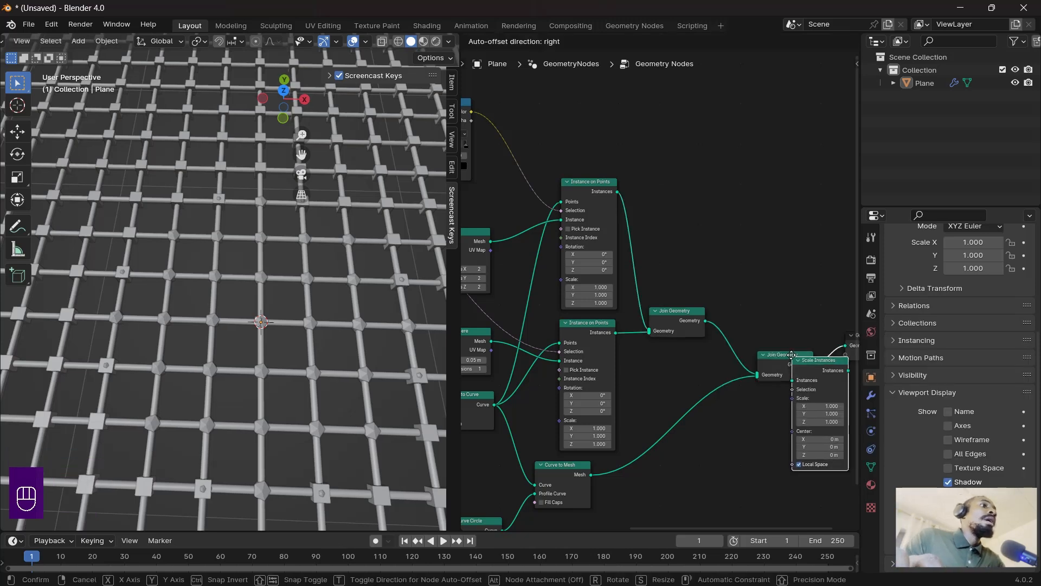
{"action": "left_click", "coordinate": [706, 320]}
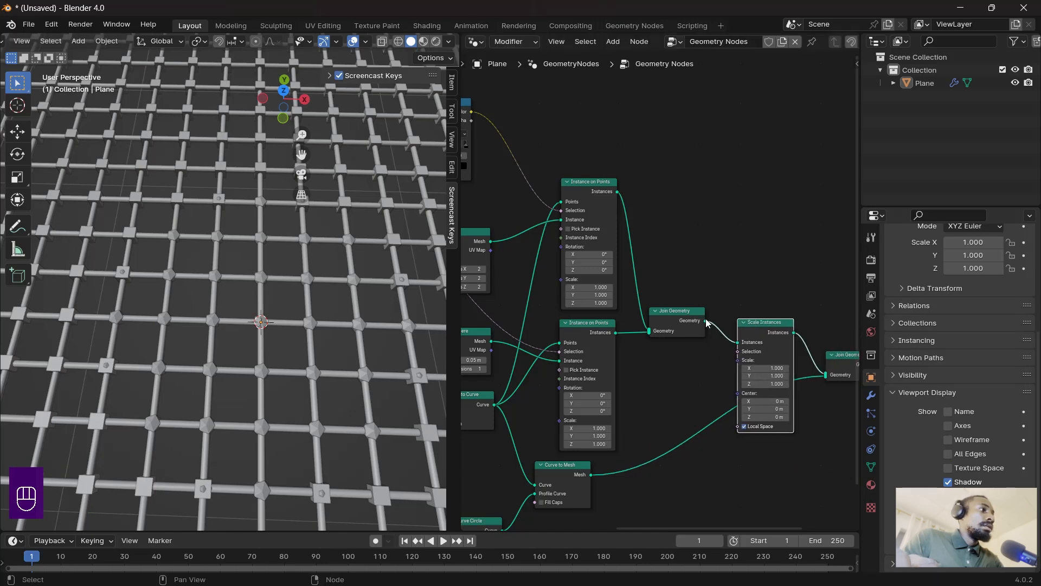
- Move the Scale Instances and first Join Geometry nodes higher in the graph, and try adjusting the Scale Instances node's Y scale
{"action": "left_click_drag", "start_coordinate": [775, 331], "coordinate": [769, 289]}
{"action": "left_click_drag", "start_coordinate": [688, 311], "coordinate": [687, 281]}
{"action": "scroll", "coordinate": [708, 353], "scroll_direction": "up", "scroll_amount": 2}
{"action": "middle_click_drag", "start_coordinate": [721, 366], "coordinate": [706, 329]}
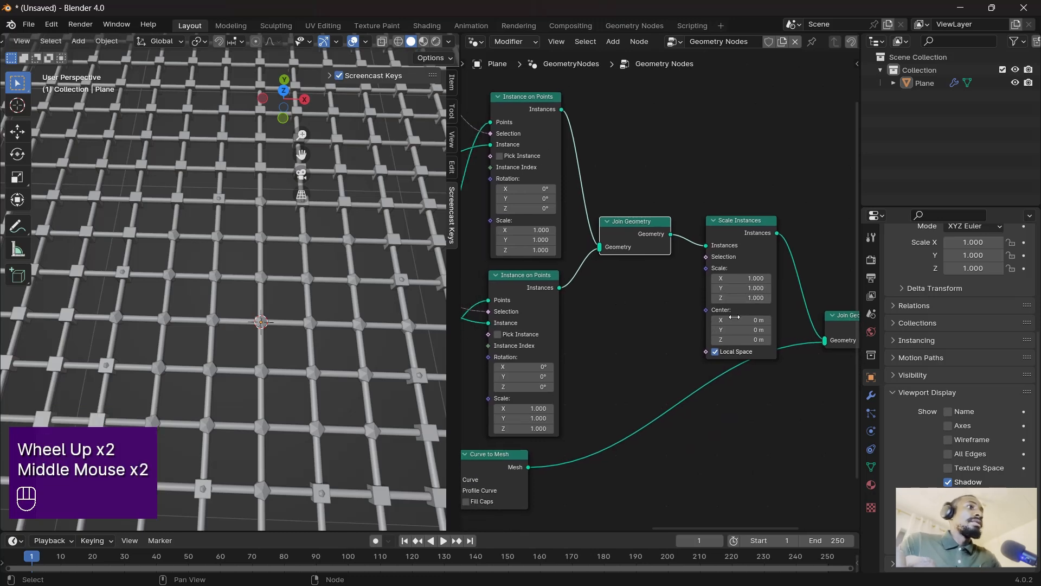
{"action": "left_click_drag", "start_coordinate": [743, 288], "coordinate": [716, 288]}
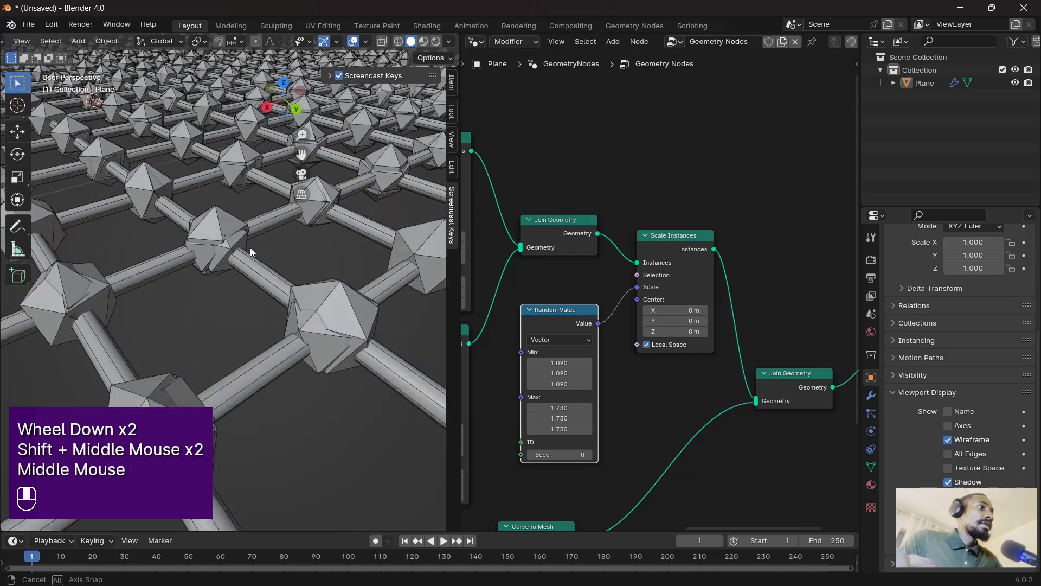
- Inspect the randomly scaled instances, shift the Random Value node slightly, and change its data type to Float
{"action": "middle_click_drag", "start_coordinate": [249, 247], "coordinate": [262, 293]}
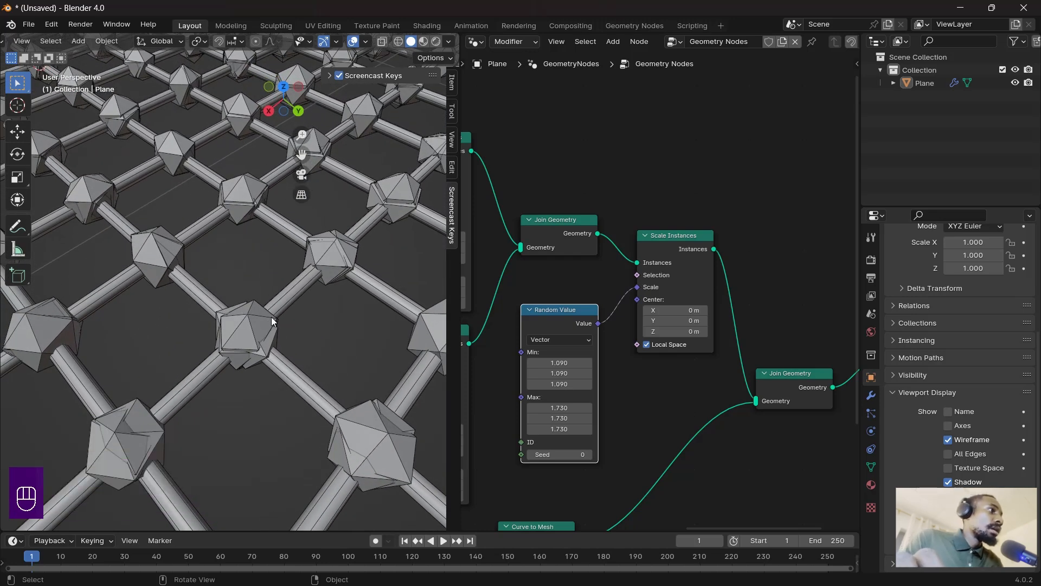
{"action": "left_click", "coordinate": [562, 311]}
{"action": "left_click_drag", "start_coordinate": [565, 332], "coordinate": [540, 332]}
{"action": "left_click", "coordinate": [542, 339]}
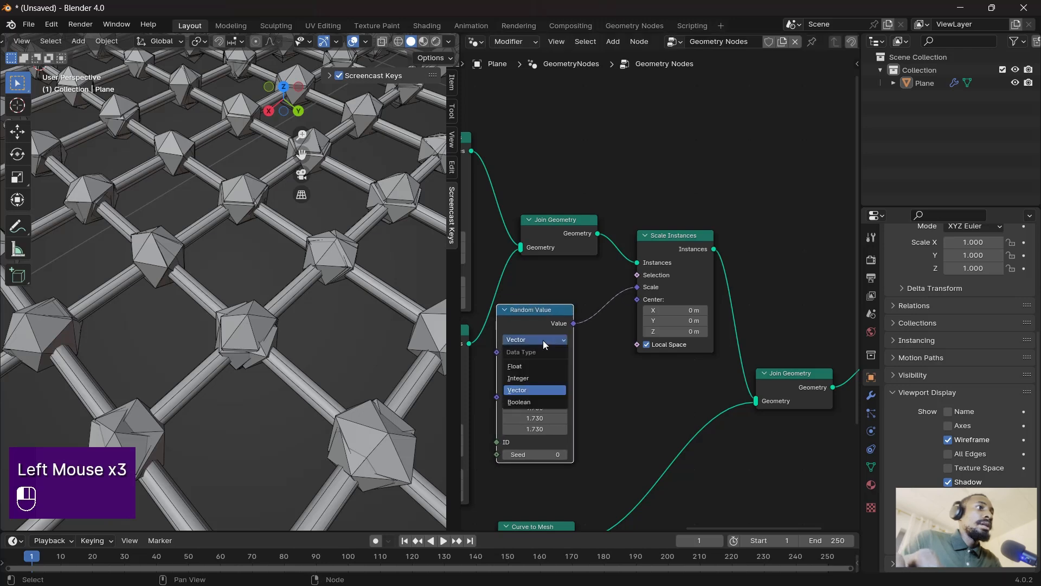
{"action": "left_click", "coordinate": [535, 370]}
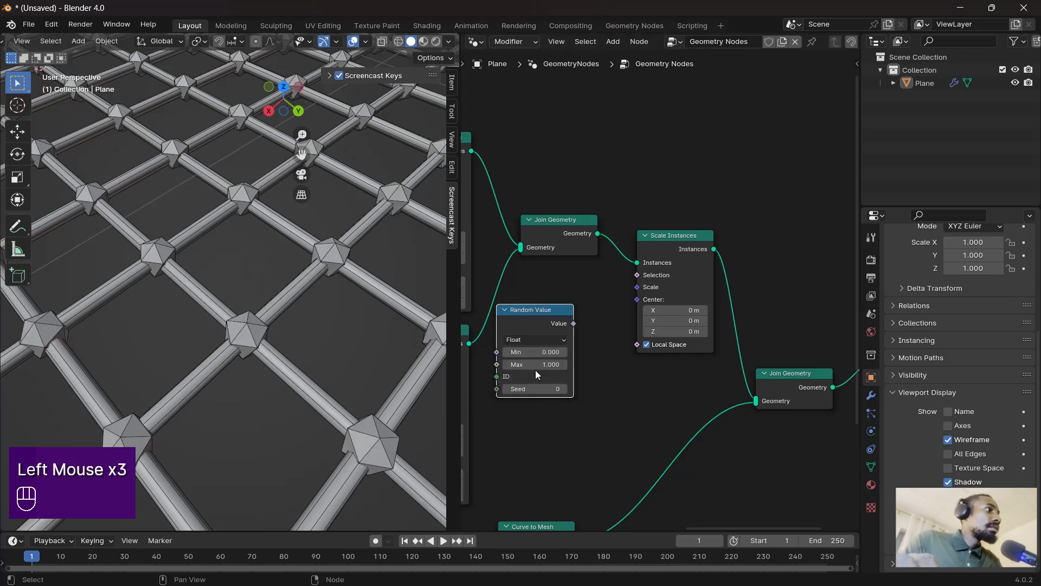
- Add a Combine XYZ node, feed the Random Value into its X, Y and Z, and connect its Vector to the Scale Instances node's Scale
{"action": "left_click_drag", "start_coordinate": [582, 344], "coordinate": [572, 399]}
{"action": "key", "text": "shift+a"}
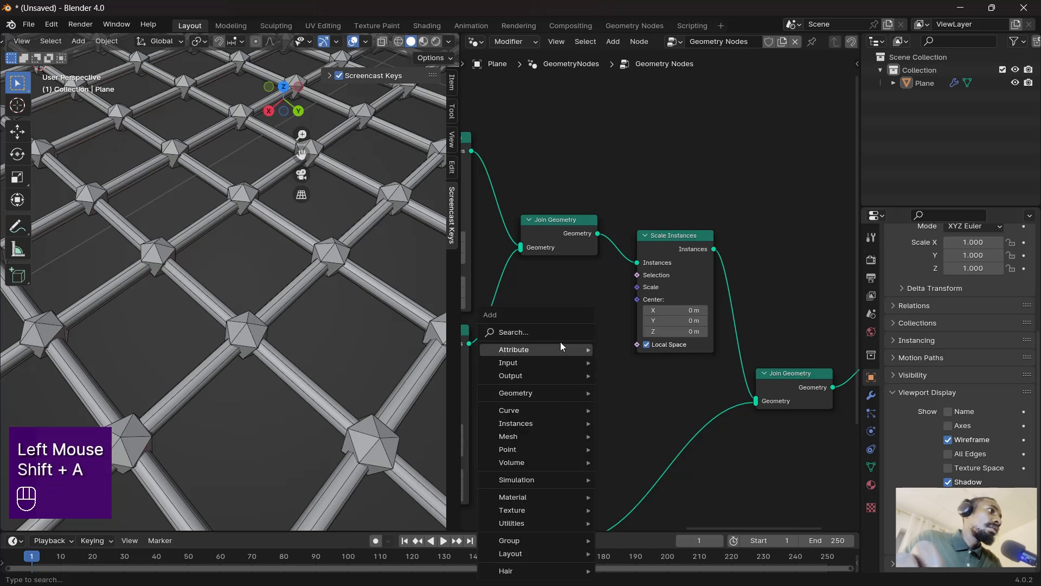
{"action": "left_click", "coordinate": [561, 335]}
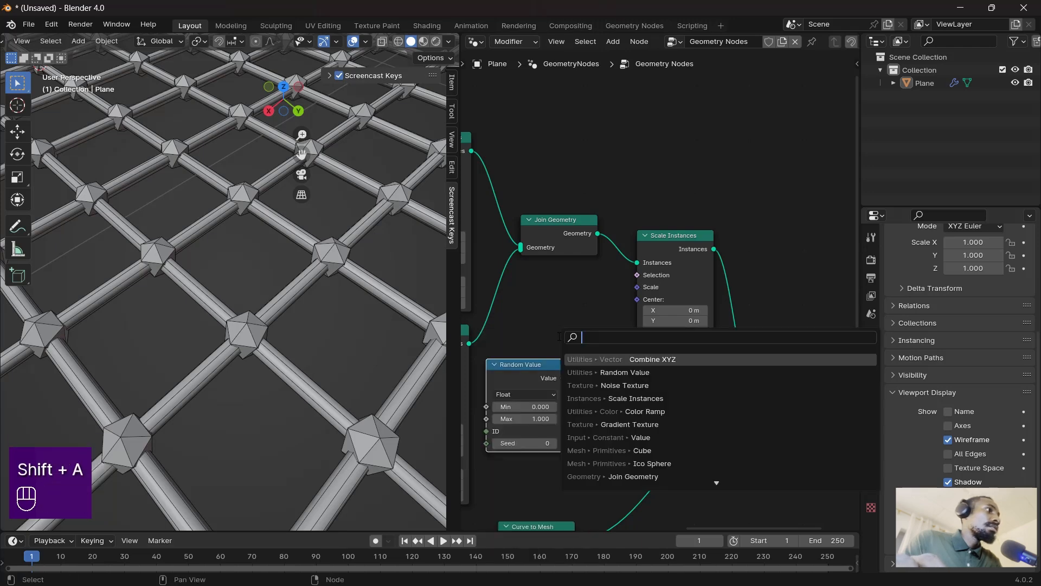
{"action": "type", "text": "comb"}
{"action": "key", "text": "Return"}
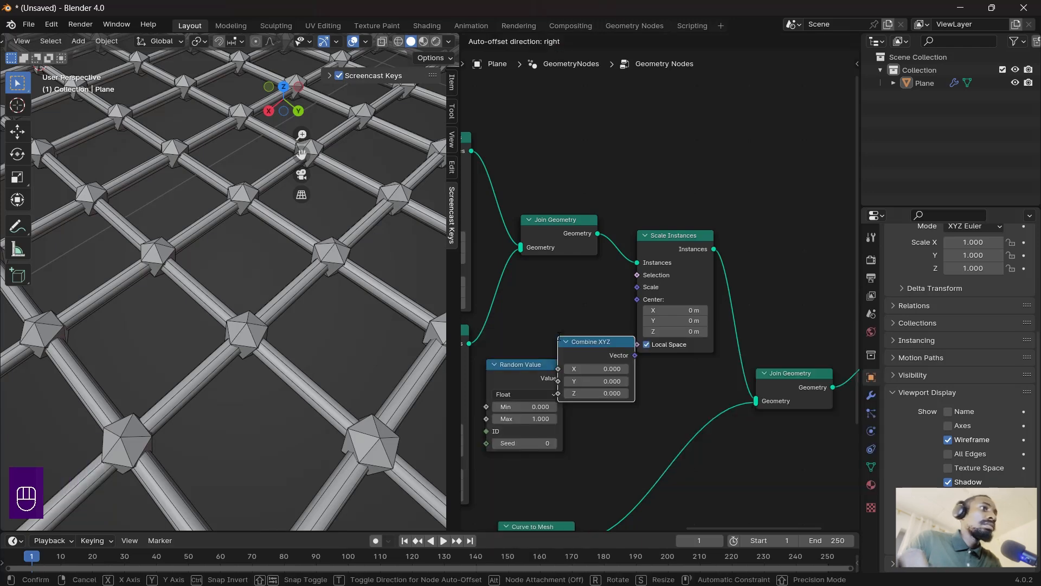
{"action": "left_click", "coordinate": [588, 379]}
{"action": "left_click_drag", "start_coordinate": [563, 378], "coordinate": [588, 435]}
{"action": "left_click_drag", "start_coordinate": [663, 397], "coordinate": [637, 287]}
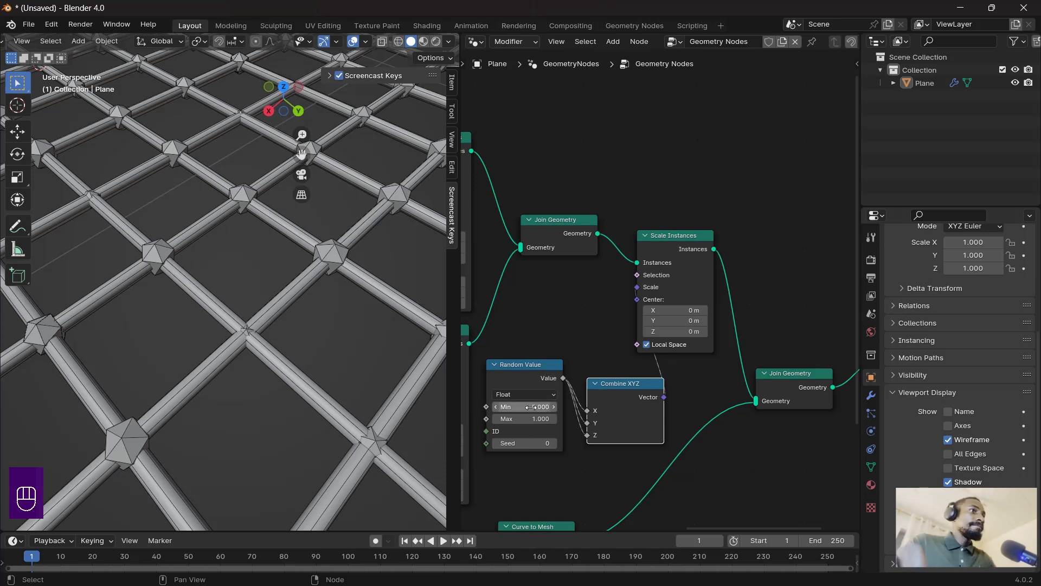
- Arrange the Combine XYZ node beside Scale Instances and place the Random Value node below it
{"action": "mouse_move", "coordinate": [563, 378]}
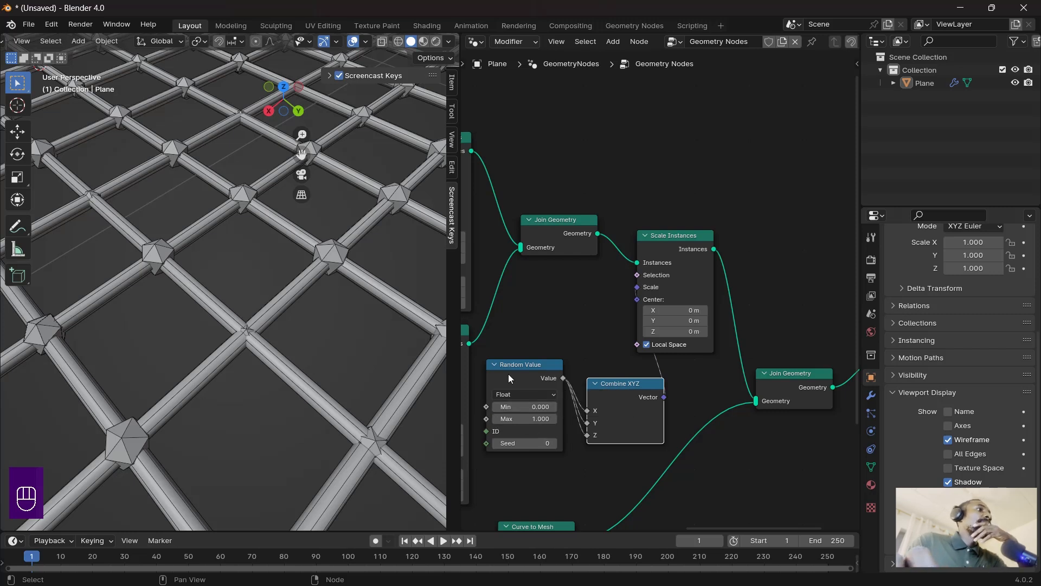
{"action": "left_click_drag", "start_coordinate": [509, 373], "coordinate": [487, 401]}
{"action": "left_click_drag", "start_coordinate": [640, 405], "coordinate": [588, 329]}
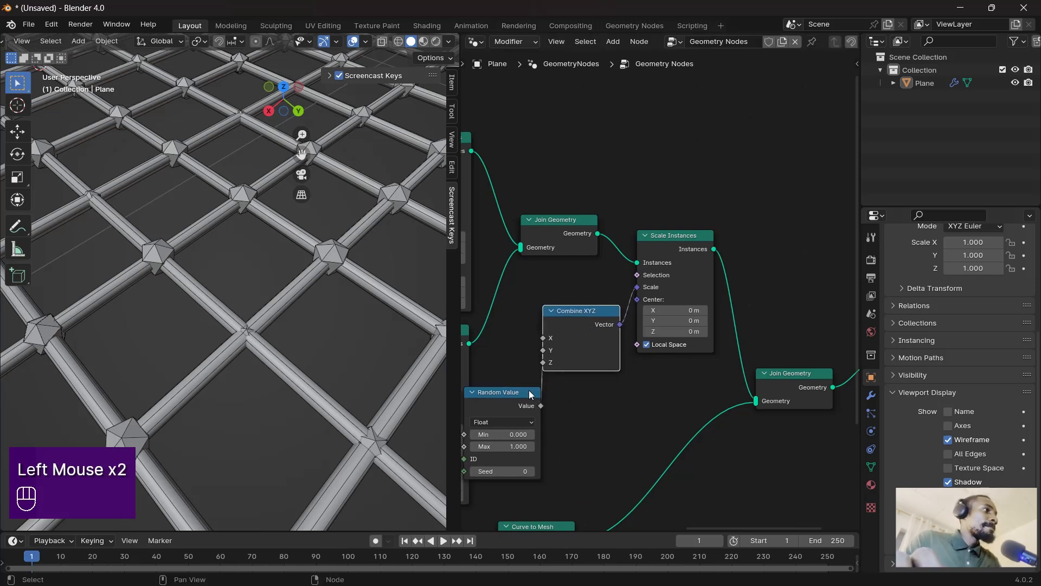
{"action": "left_click_drag", "start_coordinate": [528, 394], "coordinate": [513, 389]}
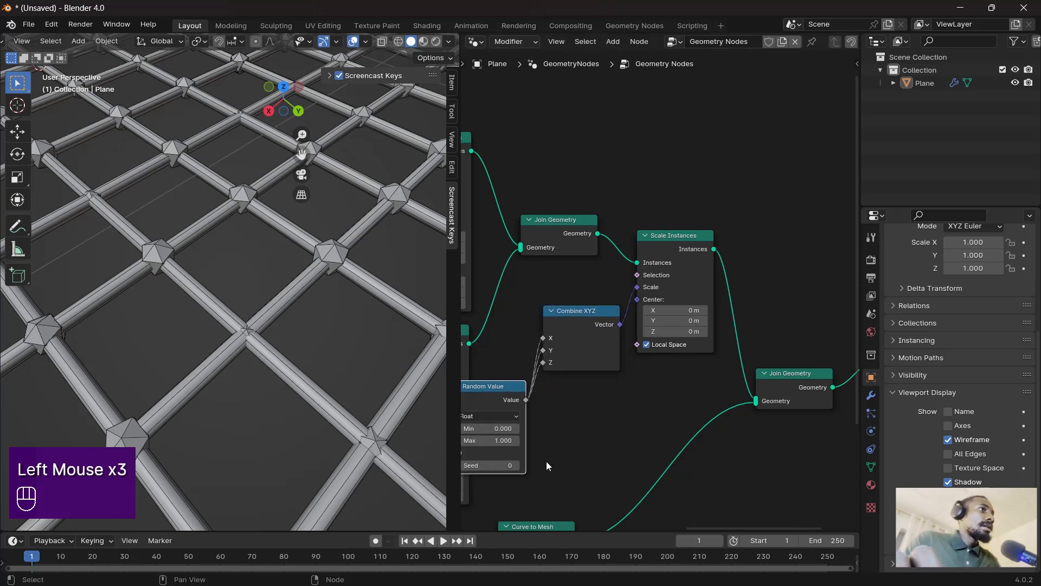
- Set the Random Value node's Min to 0.520 and Max to 1.550
{"action": "middle_click_drag", "start_coordinate": [546, 461], "coordinate": [623, 414]}
{"action": "scroll", "coordinate": [616, 412], "scroll_direction": "up", "scroll_amount": 2}
{"action": "middle_click_drag", "start_coordinate": [493, 449], "coordinate": [571, 408]}
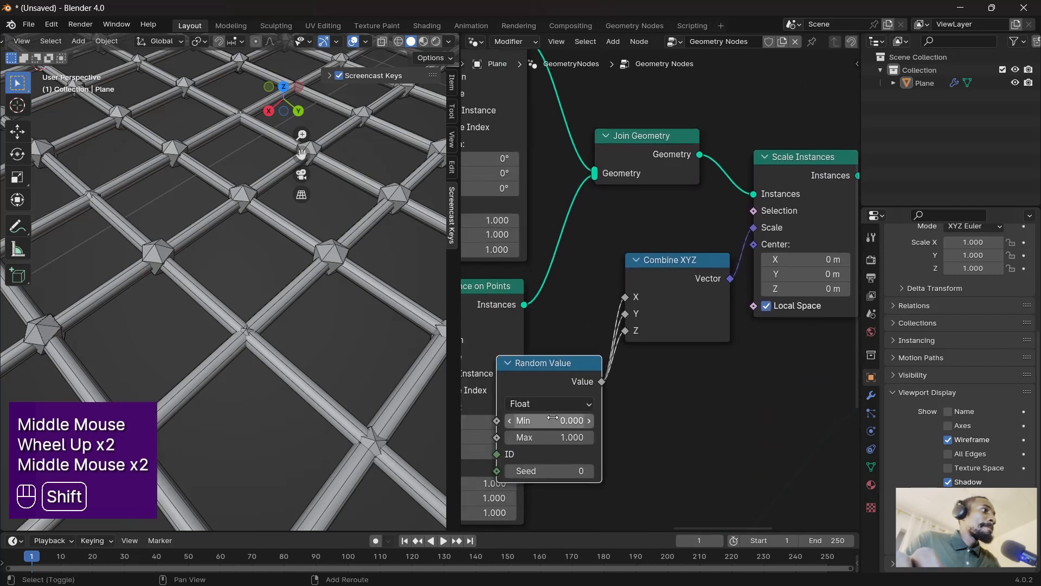
{"action": "mouse_move", "coordinate": [570, 421]}
{"action": "left_mouse_down", "text": "shift"}
{"action": "mouse_move", "coordinate": [591, 421]}
{"action": "mouse_move", "coordinate": [560, 438]}
{"action": "mouse_move", "coordinate": [570, 437]}
{"action": "left_mouse_up", "text": "shift"}
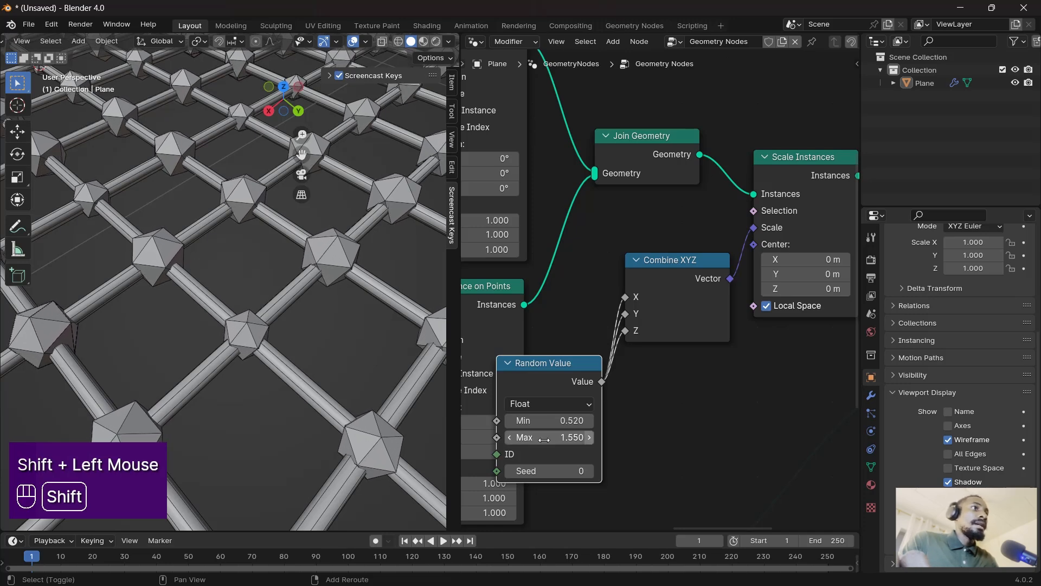
- Examine the Cube, Ico Sphere and Instance on Points nodes and how they are connected
{"action": "middle_click_drag", "start_coordinate": [591, 449], "coordinate": [743, 407]}
{"action": "scroll", "coordinate": [611, 413], "scroll_direction": "down", "scroll_amount": 4}
{"action": "middle_click_drag", "start_coordinate": [568, 378], "coordinate": [607, 340]}
{"action": "scroll", "coordinate": [619, 380], "scroll_direction": "up", "scroll_amount": 1}
{"action": "scroll", "coordinate": [606, 340], "scroll_direction": "up", "scroll_amount": 2}
{"action": "scroll", "coordinate": [607, 340], "scroll_direction": "up", "scroll_amount": 4}
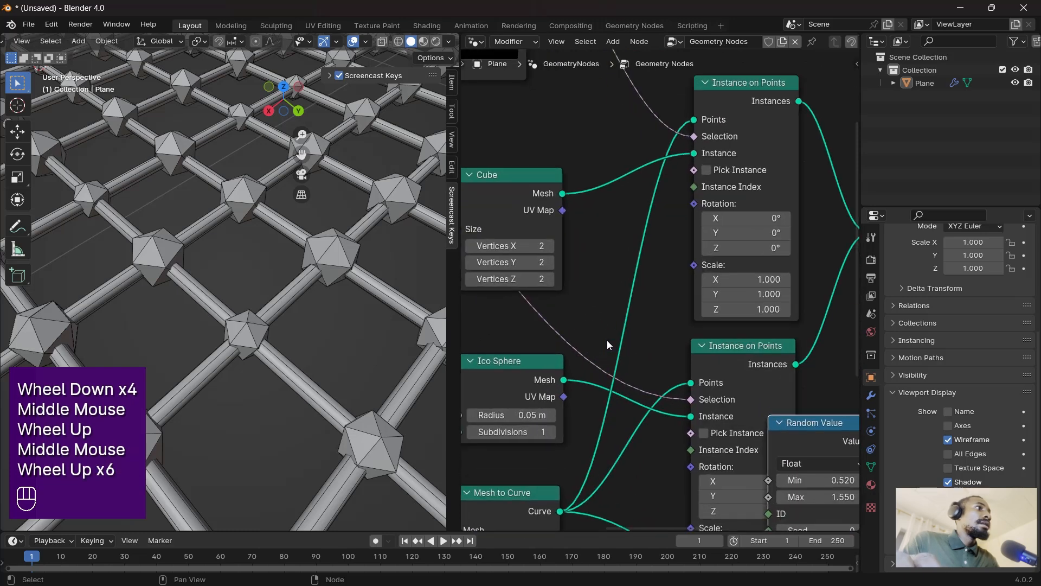
{"action": "middle_click_drag", "start_coordinate": [570, 389], "coordinate": [606, 409]}
{"action": "middle_click_drag", "start_coordinate": [619, 349], "coordinate": [607, 407]}
{"action": "middle_click_drag", "start_coordinate": [590, 326], "coordinate": [576, 347]}
- Set the Curve Circle node's radius to 0.01 m to thin the grid's wires
{"action": "scroll", "coordinate": [707, 329], "scroll_direction": "down", "scroll_amount": 3}
{"action": "middle_click_drag", "start_coordinate": [707, 329], "coordinate": [599, 260]}
{"action": "middle_click_drag", "start_coordinate": [692, 375], "coordinate": [663, 315]}
{"action": "left_click", "coordinate": [673, 395]}
{"action": "middle_click_drag", "start_coordinate": [673, 392], "coordinate": [694, 404]}
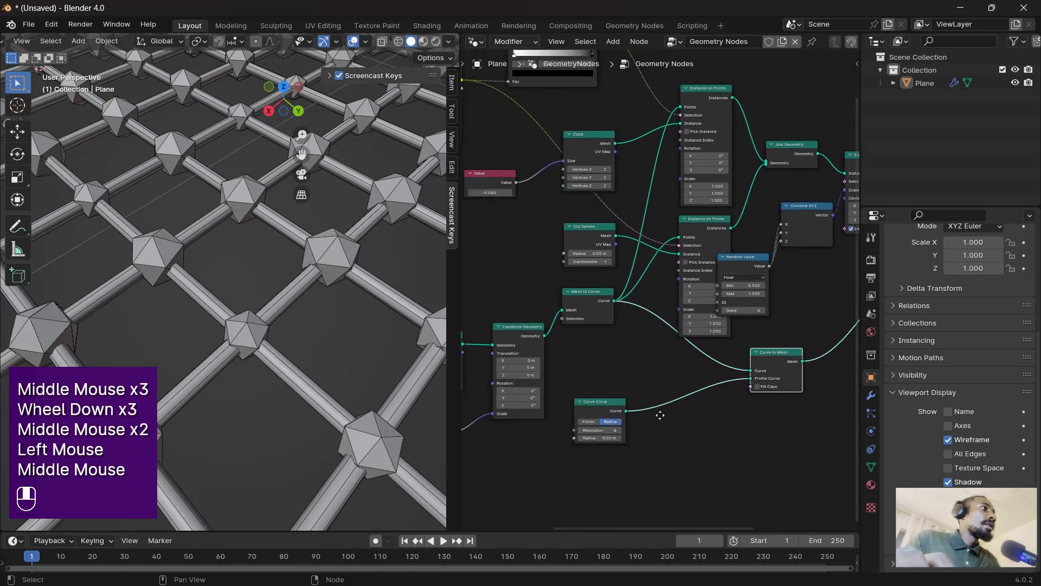
{"action": "scroll", "coordinate": [609, 460], "scroll_direction": "up", "scroll_amount": 3}
{"action": "scroll", "coordinate": [609, 460], "scroll_direction": "up", "scroll_amount": 1}
{"action": "middle_click_drag", "start_coordinate": [609, 460], "coordinate": [646, 347]}
{"action": "scroll", "coordinate": [645, 430], "scroll_direction": "up", "scroll_amount": 2}
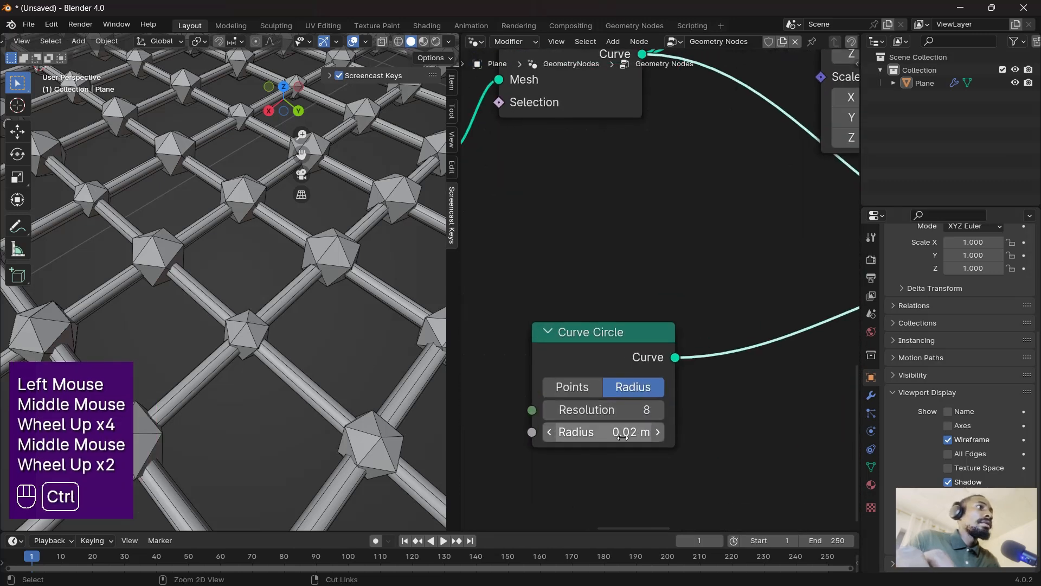
{"action": "left_click", "coordinate": [644, 431]}
{"action": "type", "text": "0.01"}
{"action": "key", "text": "Return"}
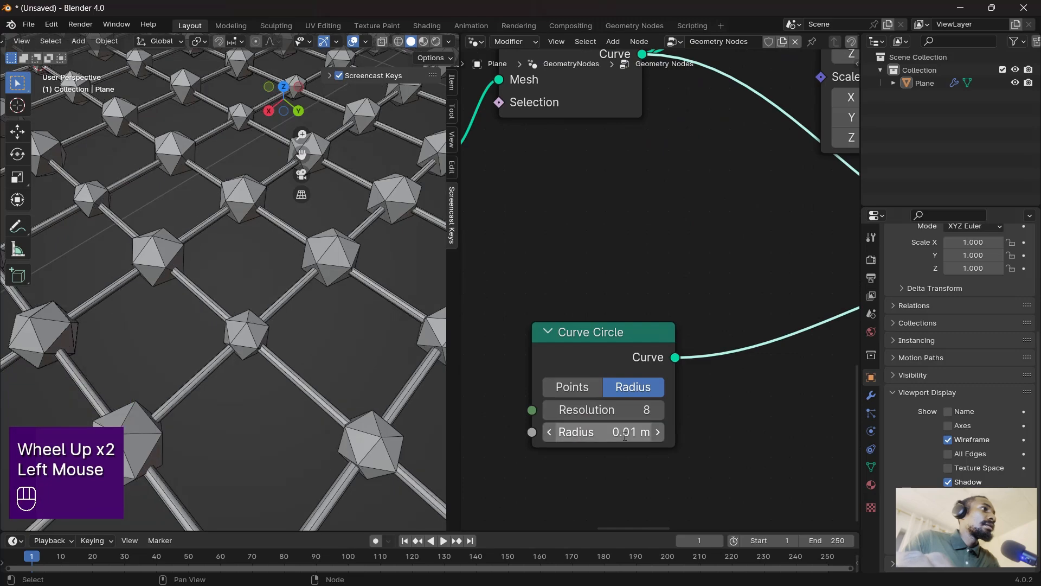
- Turn off the plane's wireframe display and inspect the whole grid from farther away
{"action": "scroll", "coordinate": [347, 223], "scroll_direction": "down", "scroll_amount": 1}
{"action": "middle_click_drag", "start_coordinate": [347, 223], "coordinate": [259, 250]}
{"action": "scroll", "coordinate": [304, 259], "scroll_direction": "down", "scroll_amount": 2}
{"action": "scroll", "coordinate": [259, 249], "scroll_direction": "up", "scroll_amount": 1}
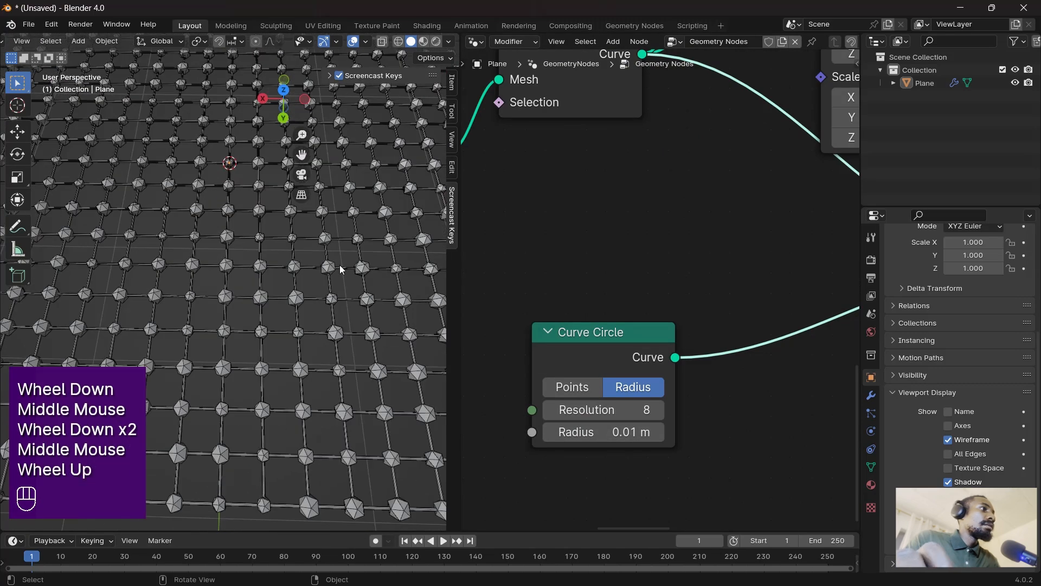
{"action": "left_click", "coordinate": [955, 440]}
{"action": "scroll", "coordinate": [336, 284], "scroll_direction": "down", "scroll_amount": 2}
{"action": "middle_click_drag", "start_coordinate": [347, 293], "coordinate": [332, 274]}
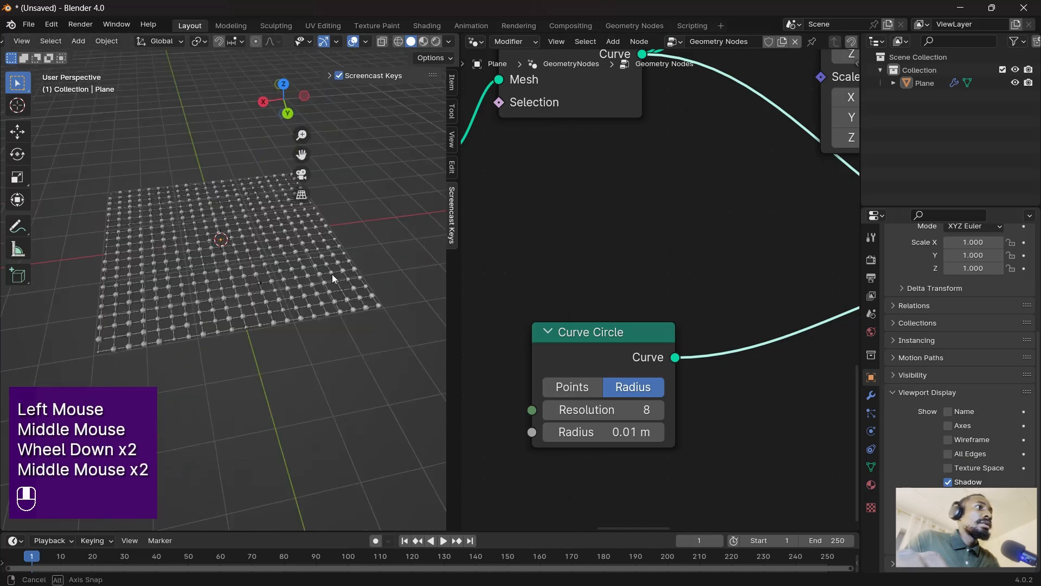
{"action": "scroll", "coordinate": [251, 298], "scroll_direction": "up", "scroll_amount": 2}
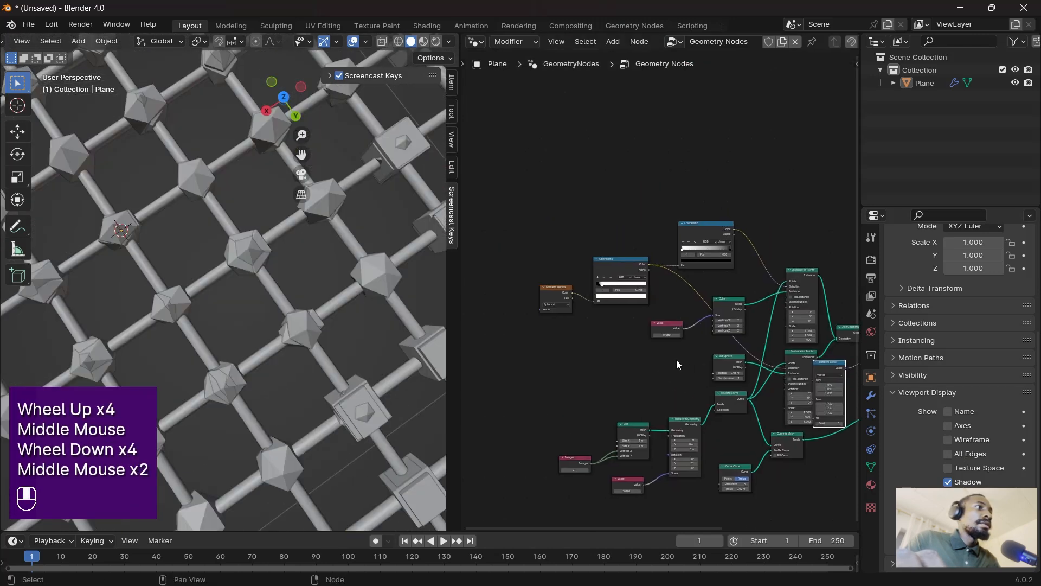
- Delete the Gradient Texture node feeding the first Color Ramp
{"action": "scroll", "coordinate": [596, 314], "scroll_direction": "up", "scroll_amount": 3}
{"action": "scroll", "coordinate": [618, 284], "scroll_direction": "up", "scroll_amount": 5}
{"action": "middle_click_drag", "start_coordinate": [574, 307], "coordinate": [628, 286]}
{"action": "left_click", "coordinate": [571, 284]}
{"action": "key", "text": "x"}
- Add a Noise Texture node in front of the first Color Ramp and connect its Fac output to the ramp's Fac input
{"action": "key", "text": "shift+a"}
{"action": "left_click", "coordinate": [623, 281]}
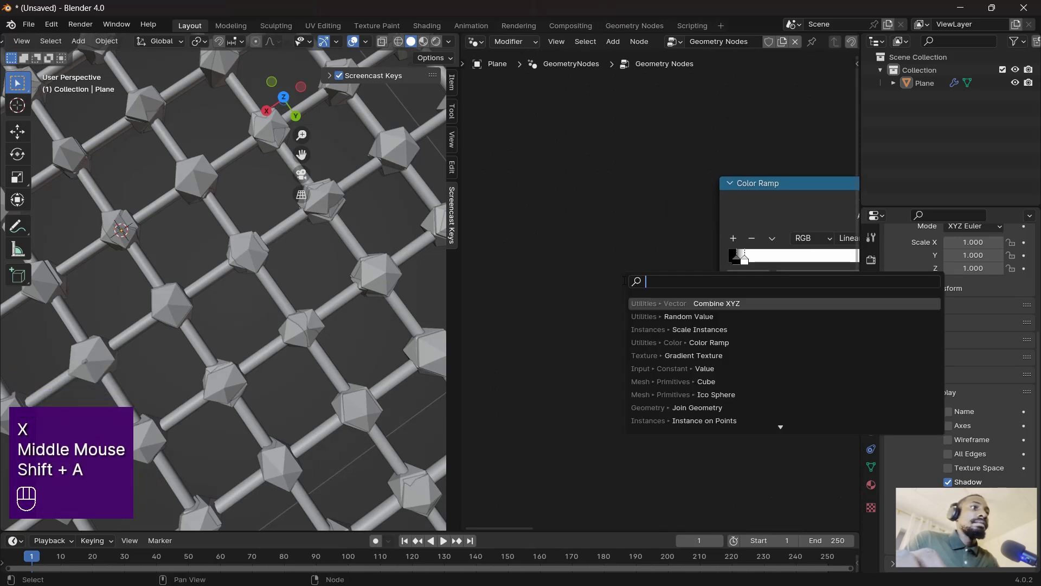
{"action": "type", "text": "noise"}
{"action": "key", "text": "Return"}
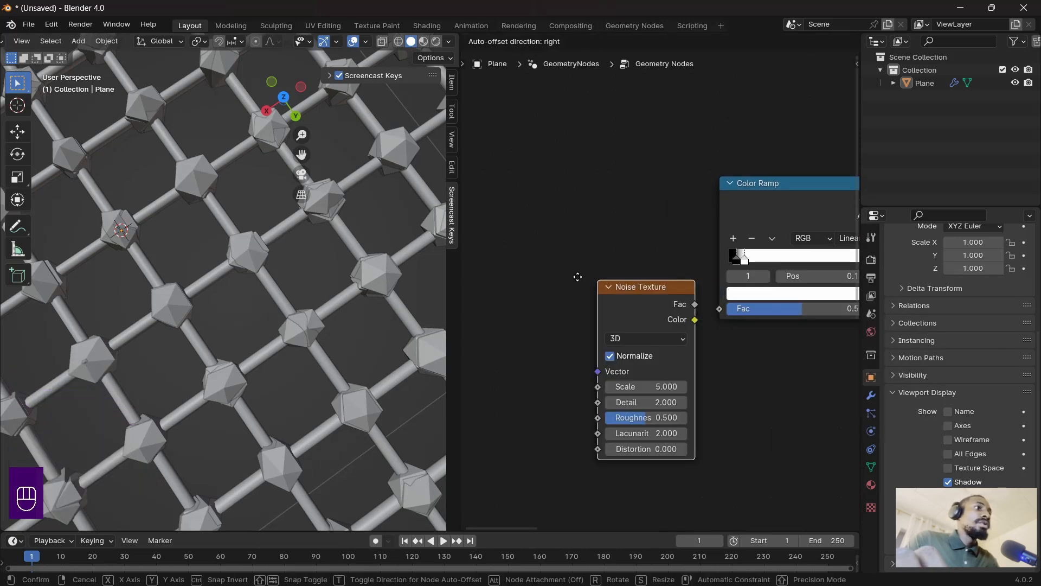
{"action": "left_click", "coordinate": [557, 266]}
{"action": "left_click_drag", "start_coordinate": [653, 289], "coordinate": [721, 310]}
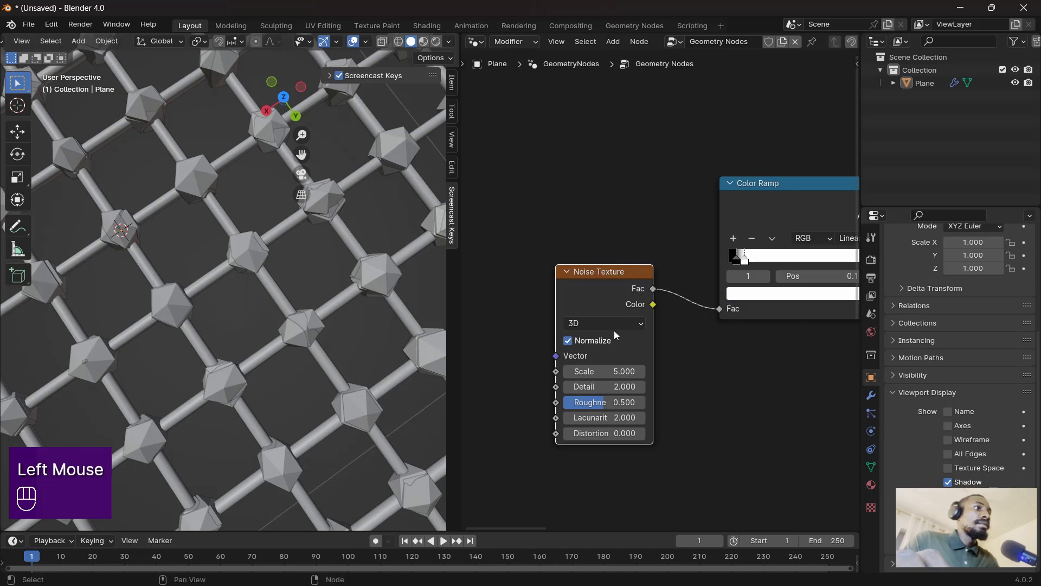
- Set the Noise Texture's dimensions to 4D and open its W value for editing
{"action": "left_click", "coordinate": [614, 326]}
{"action": "left_click", "coordinate": [593, 388]}
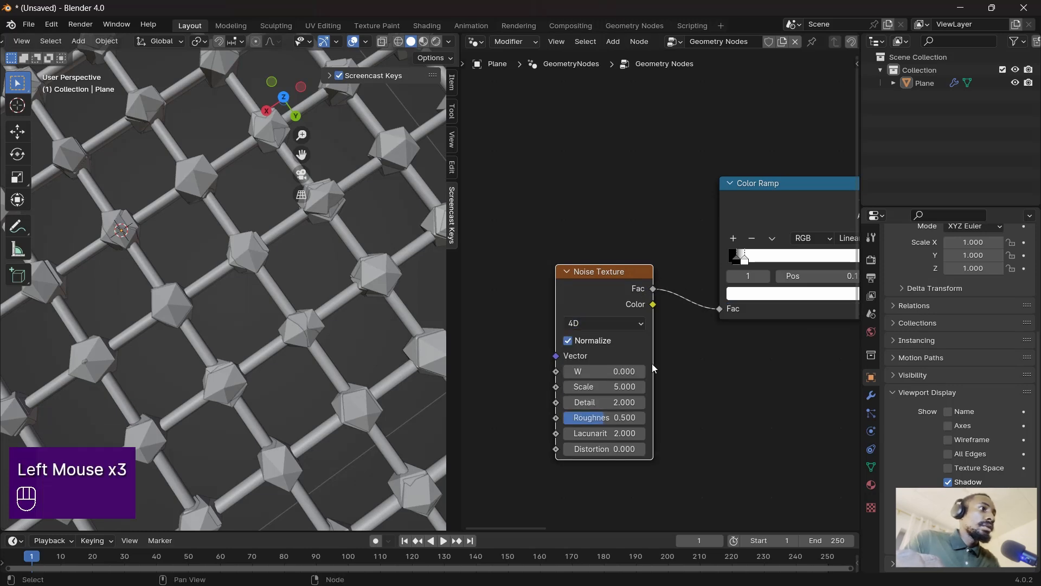
{"action": "left_click", "coordinate": [604, 373]}
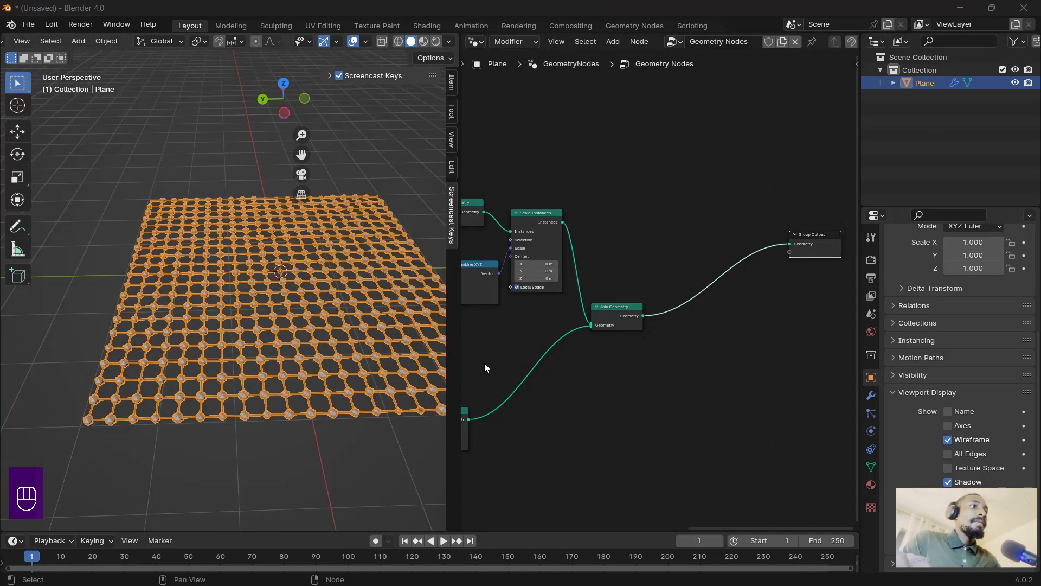
- Move all nodes except the Group Output farther away from it to make room for additional nodes
{"action": "middle_click_drag", "start_coordinate": [343, 311], "coordinate": [317, 330], "text": "shift"}
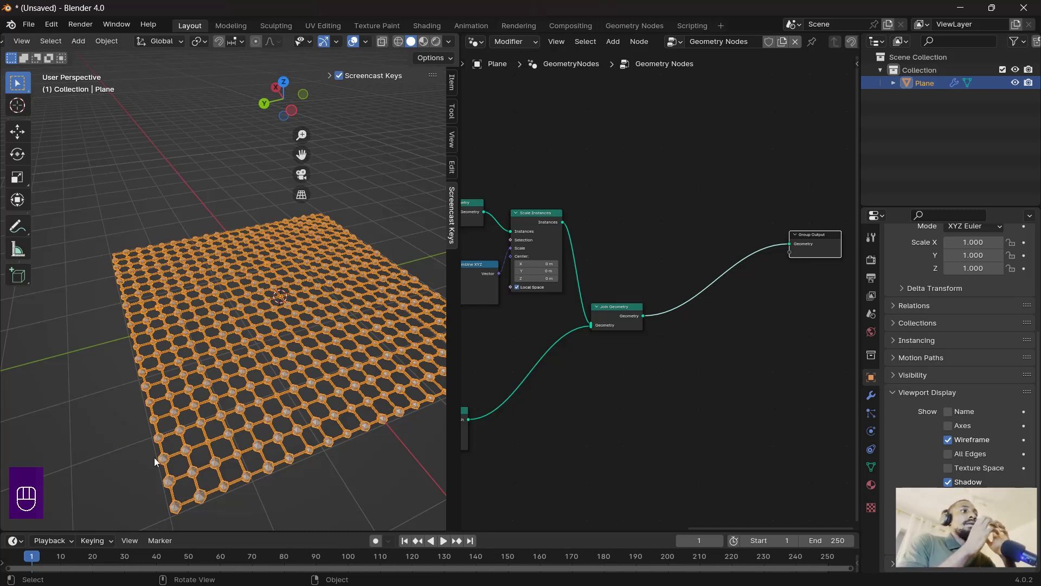
{"action": "scroll", "coordinate": [594, 307], "scroll_direction": "down", "scroll_amount": 6}
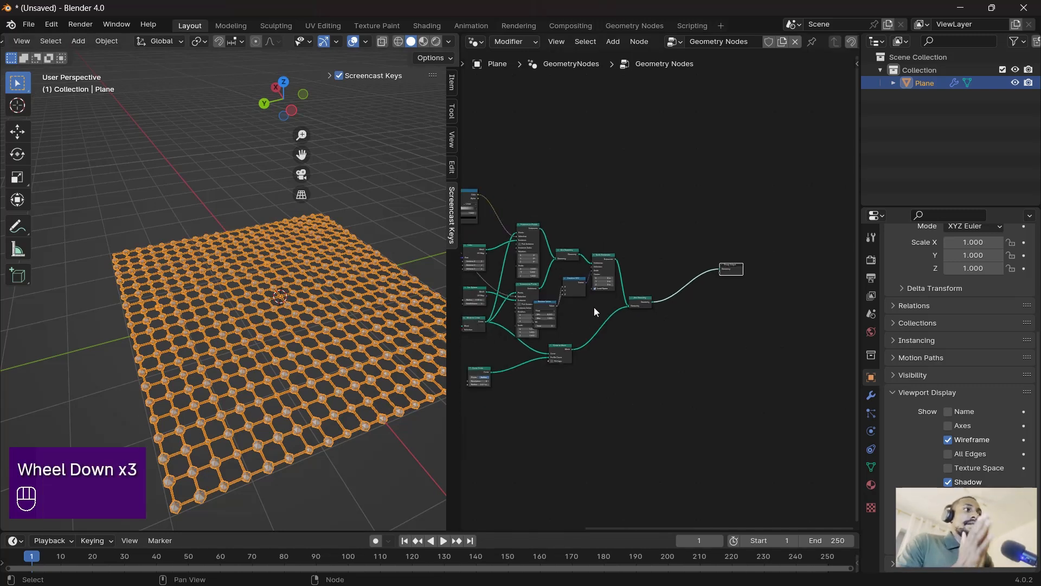
{"action": "middle_click_drag", "start_coordinate": [610, 310], "coordinate": [544, 243]}
{"action": "left_click_drag", "start_coordinate": [491, 206], "coordinate": [692, 373]}
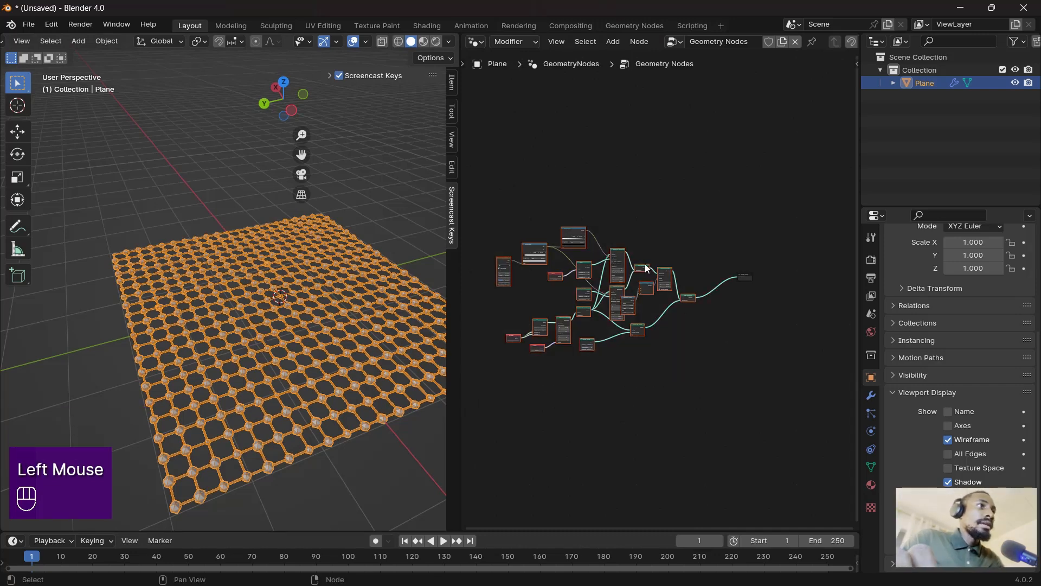
{"action": "left_click_drag", "start_coordinate": [667, 276], "coordinate": [629, 309]}
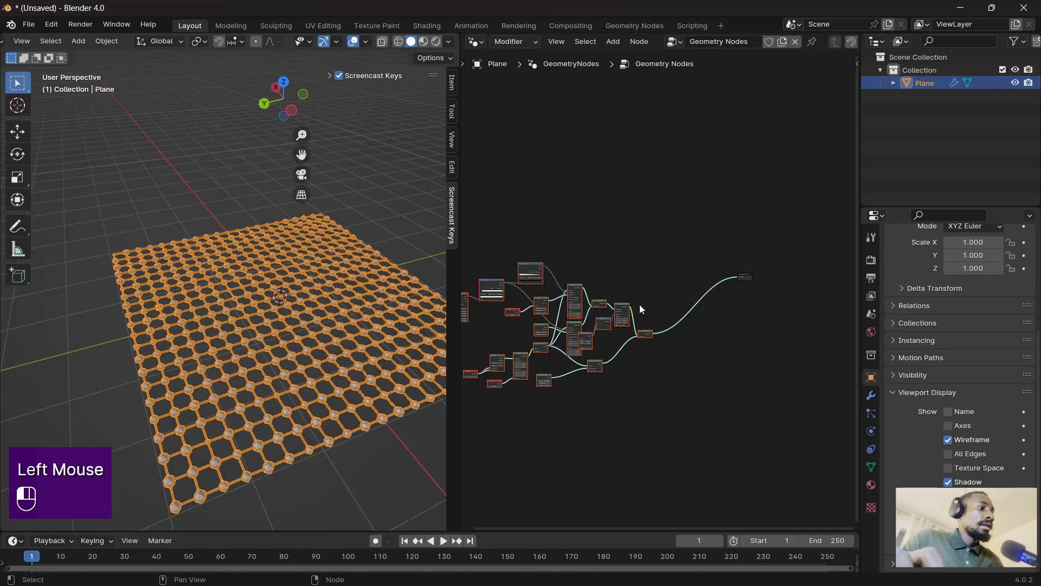
{"action": "left_click", "coordinate": [647, 291]}
- Add a Mesh Line node in the empty area above the Join Geometry node
{"action": "scroll", "coordinate": [658, 295], "scroll_direction": "up", "scroll_amount": 2}
{"action": "scroll", "coordinate": [637, 268], "scroll_direction": "up", "scroll_amount": 4}
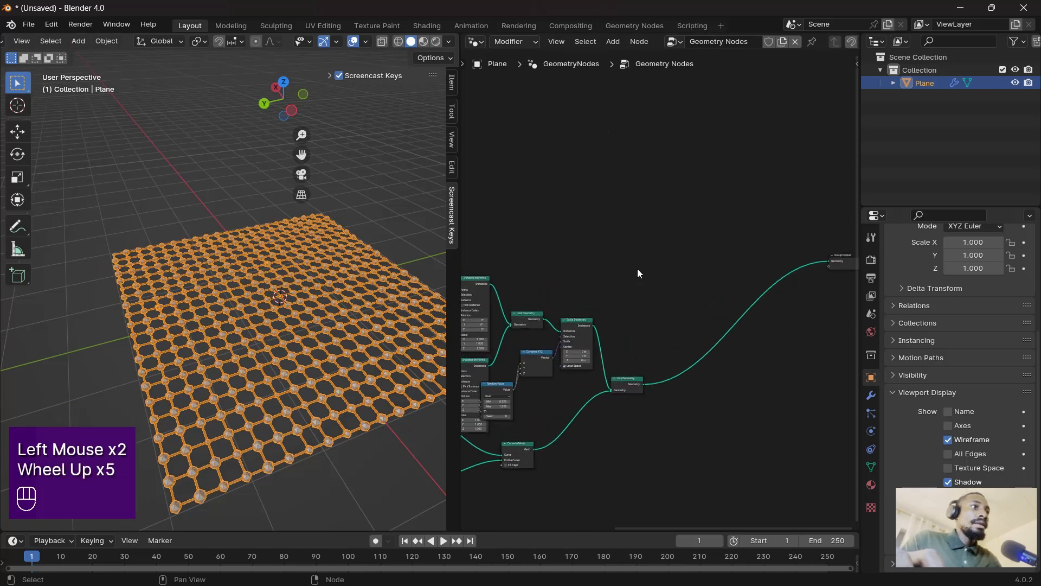
{"action": "middle_click_drag", "start_coordinate": [637, 268], "coordinate": [604, 266]}
{"action": "key", "text": "shift+a"}
{"action": "mouse_move", "coordinate": [613, 277]}
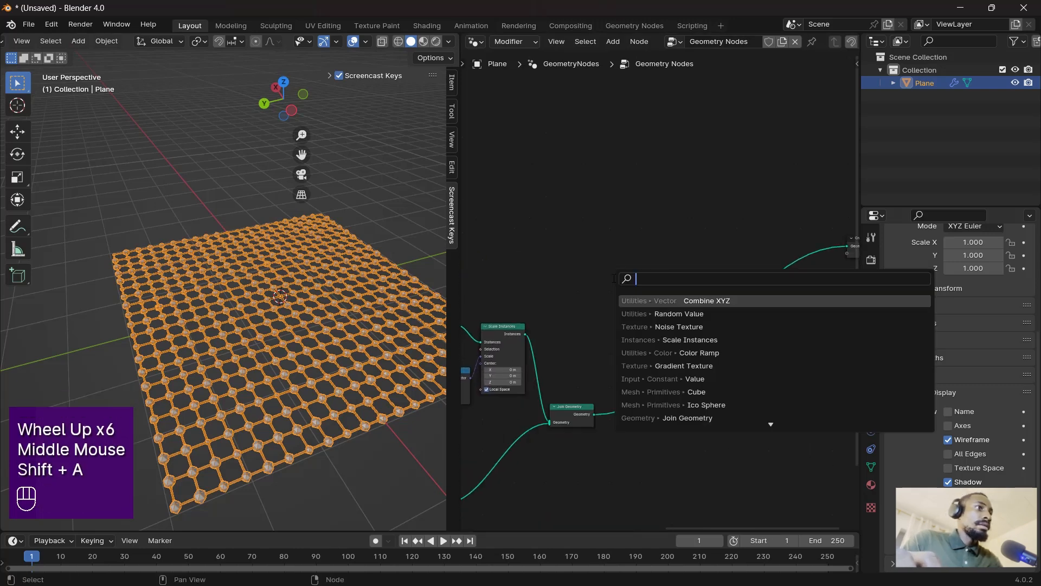
{"action": "type", "text": "mes"}
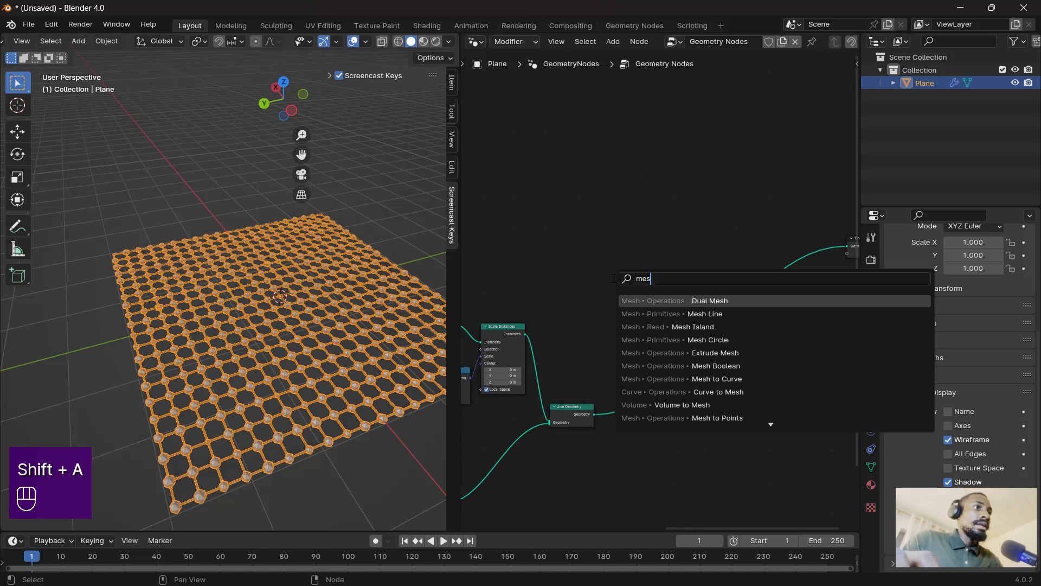
{"action": "key", "text": "Down"}
{"action": "key", "text": "Return"}
{"action": "left_click", "coordinate": [561, 177]}
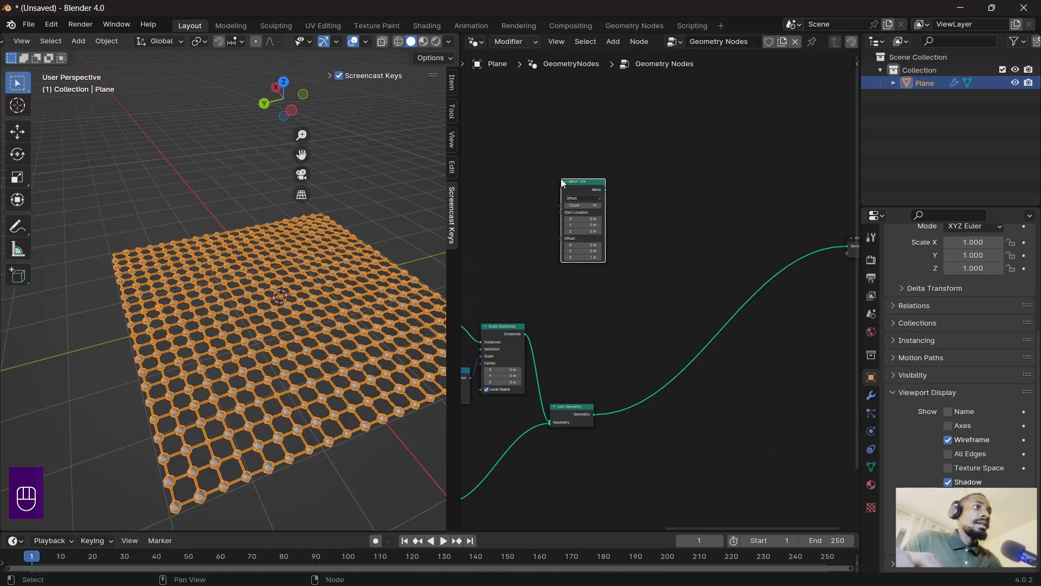
- Connect the Mesh Line directly to the Group Output and view the vertical line in the viewport
{"action": "scroll", "coordinate": [632, 181], "scroll_direction": "up", "scroll_amount": 3}
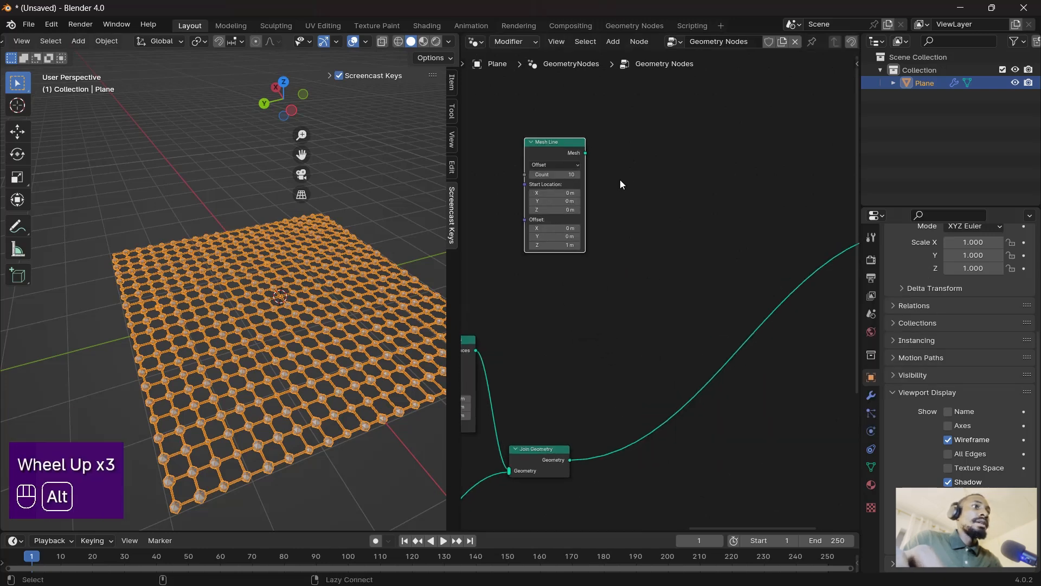
{"action": "left_click", "coordinate": [564, 143], "text": "alt+shift"}
{"action": "scroll", "coordinate": [338, 277], "scroll_direction": "down", "scroll_amount": 2}
{"action": "scroll", "coordinate": [339, 278], "scroll_direction": "up", "scroll_amount": 1}
{"action": "middle_click_drag", "start_coordinate": [339, 278], "coordinate": [300, 368]}
{"action": "scroll", "coordinate": [314, 294], "scroll_direction": "down", "scroll_amount": 1}
{"action": "middle_click_drag", "start_coordinate": [314, 294], "coordinate": [342, 343]}
{"action": "scroll", "coordinate": [597, 224], "scroll_direction": "up", "scroll_amount": 2}
{"action": "middle_click_drag", "start_coordinate": [551, 149], "coordinate": [582, 203]}
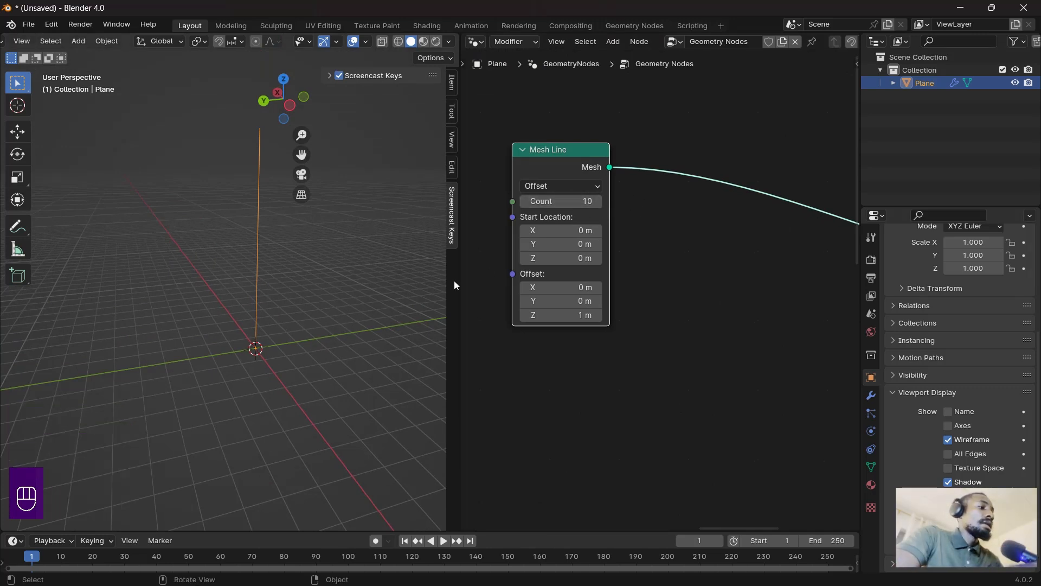
- Insert an Instance on Points node between the Mesh Line and the Group Output
{"action": "middle_click_drag", "start_coordinate": [688, 226], "coordinate": [651, 219]}
{"action": "key", "text": "shift+a"}
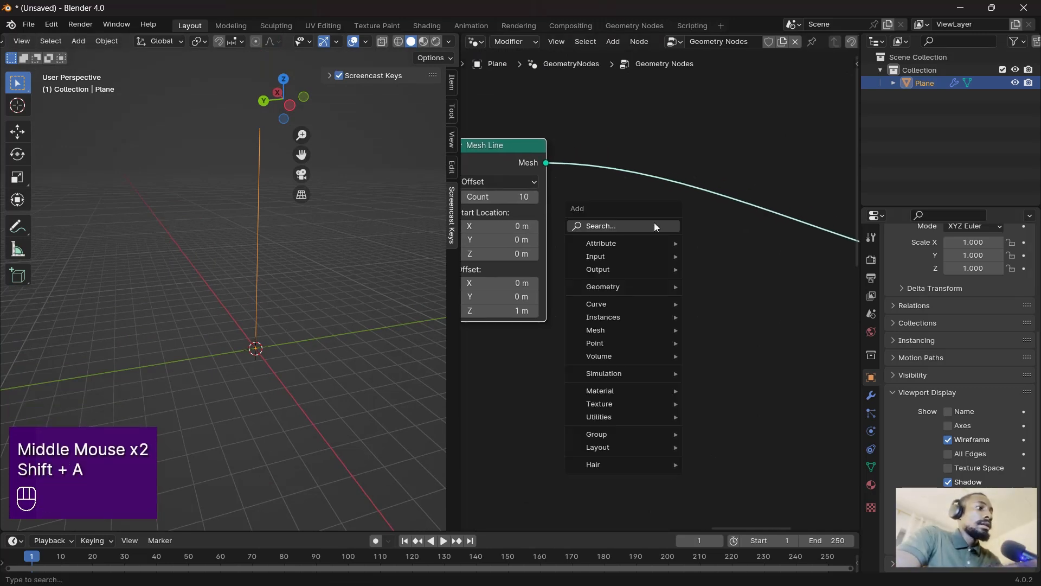
{"action": "type", "text": "ins"}
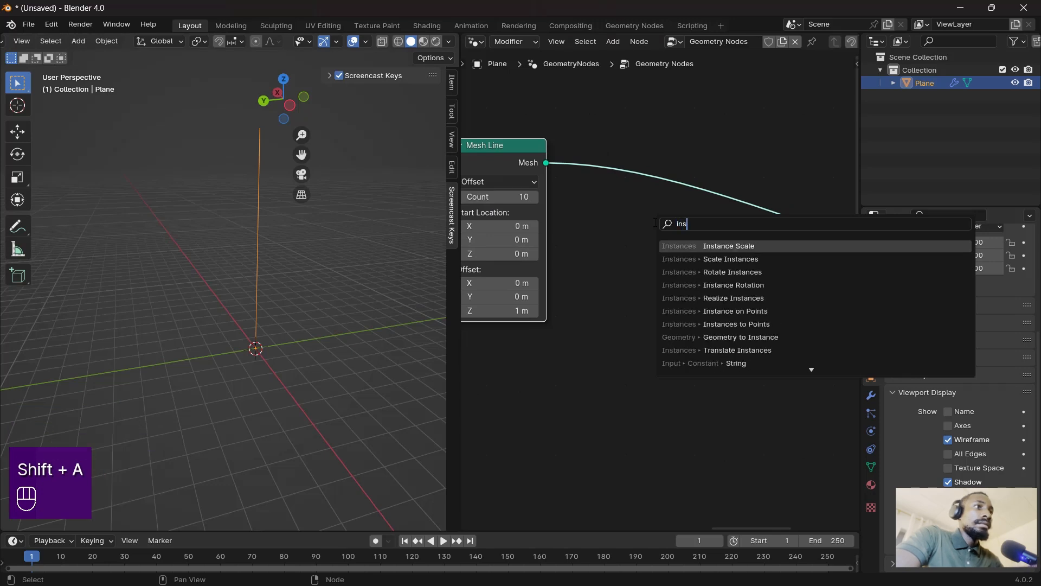
{"action": "type", "text": "tance"}
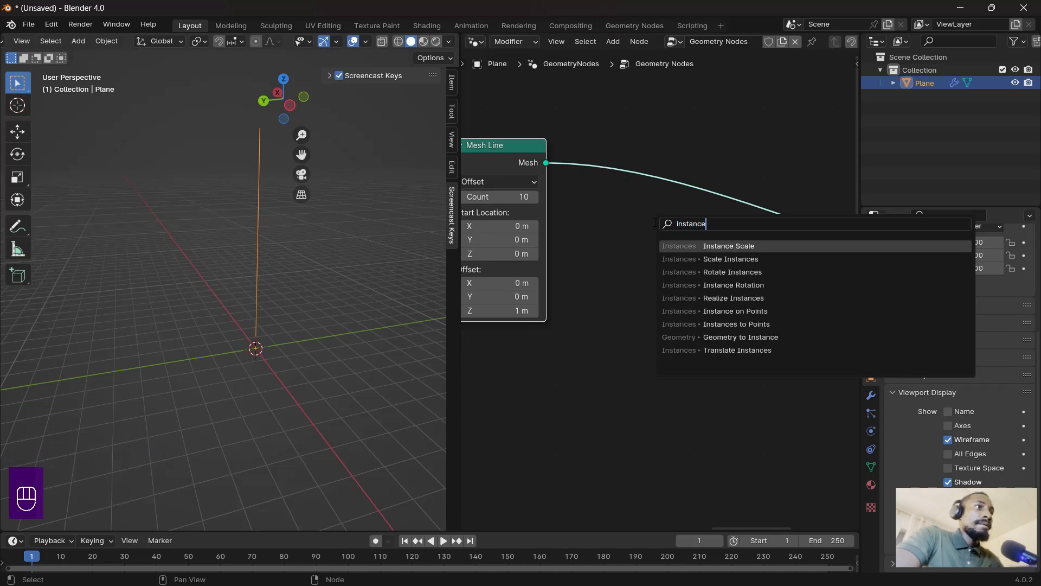
{"action": "type", "text": " on"}
{"action": "key", "text": "Return"}
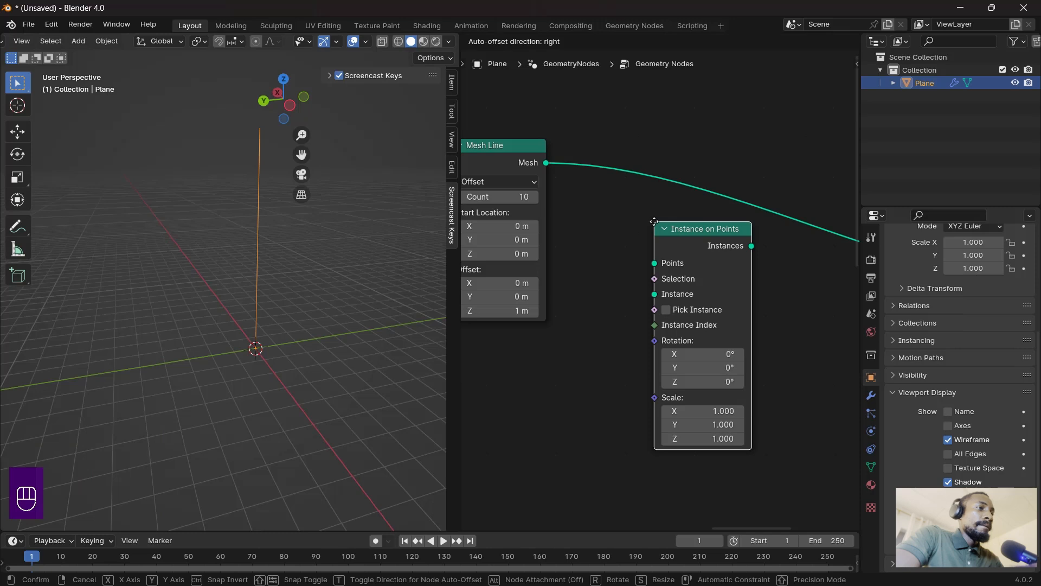
{"action": "left_click", "coordinate": [637, 160]}
- Connect the Join Geometry output to the Instance input of the new Instance on Points node
{"action": "scroll", "coordinate": [579, 328], "scroll_direction": "down", "scroll_amount": 4}
{"action": "middle_click_drag", "start_coordinate": [579, 329], "coordinate": [585, 441]}
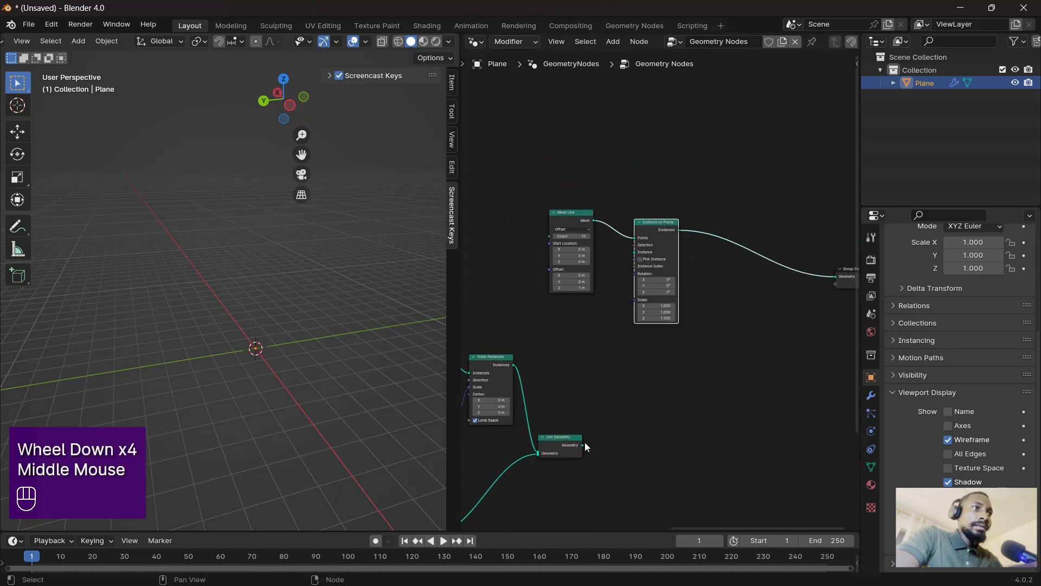
{"action": "left_click_drag", "start_coordinate": [583, 445], "coordinate": [633, 251]}
- Examine the stacked grid layers in perspective and in the front and right orthographic views
{"action": "middle_click_drag", "start_coordinate": [248, 358], "coordinate": [265, 440]}
{"action": "scroll", "coordinate": [301, 321], "scroll_direction": "down", "scroll_amount": 2}
{"action": "scroll", "coordinate": [274, 329], "scroll_direction": "up", "scroll_amount": 2}
{"action": "middle_click_drag", "start_coordinate": [272, 340], "coordinate": [245, 382]}
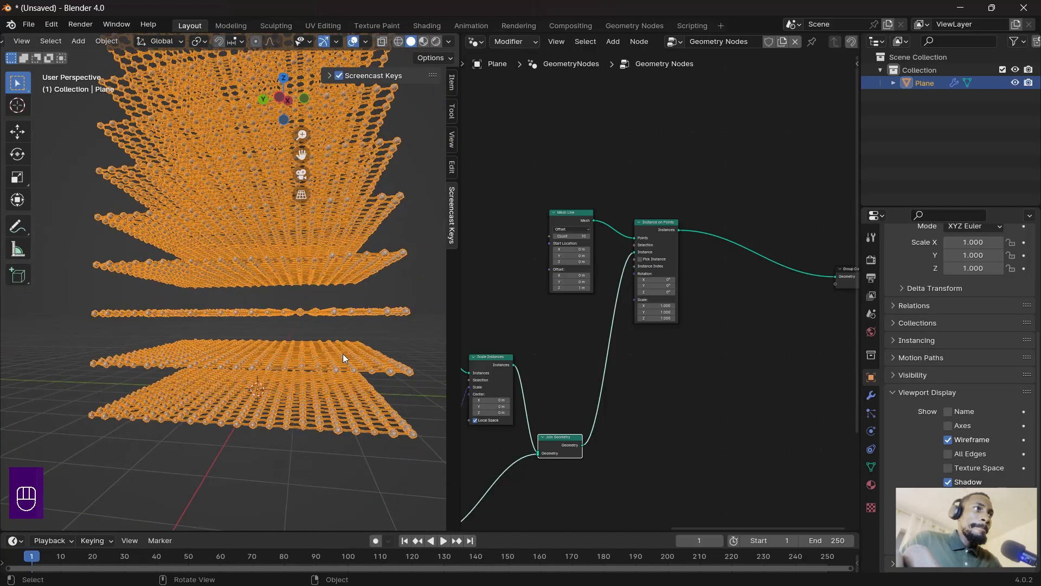
{"action": "scroll", "coordinate": [343, 355], "scroll_direction": "down", "scroll_amount": 3}
{"action": "mouse_move", "coordinate": [292, 358]}
{"action": "middle_mouse_down"}
{"action": "mouse_move", "coordinate": [325, 349]}
{"action": "mouse_move", "coordinate": [291, 369]}
{"action": "mouse_move", "coordinate": [274, 360]}
{"action": "middle_mouse_up"}
{"action": "middle_click_drag", "start_coordinate": [248, 446], "coordinate": [262, 426]}
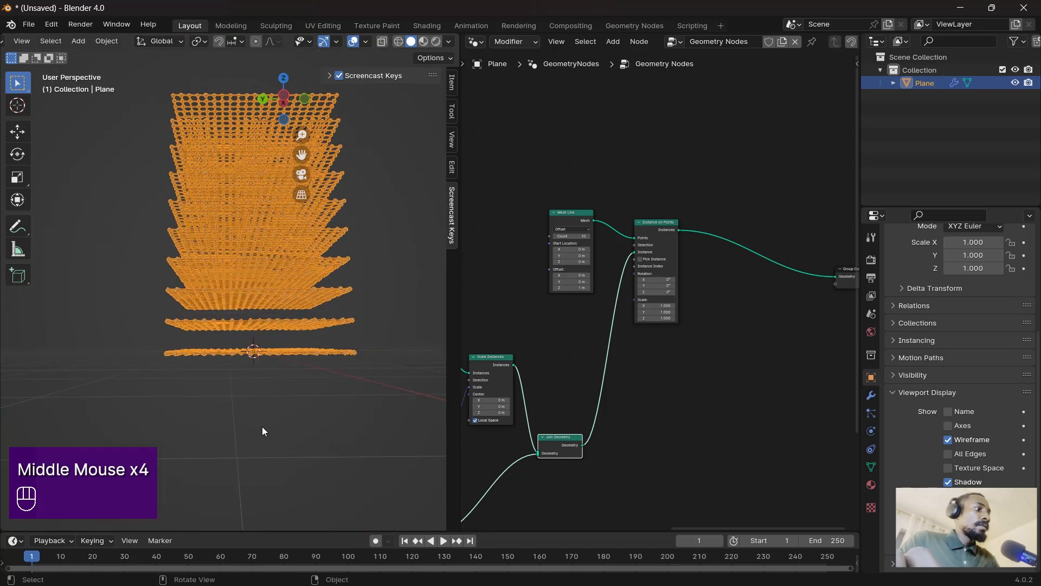
{"action": "key", "text": "KP_1"}
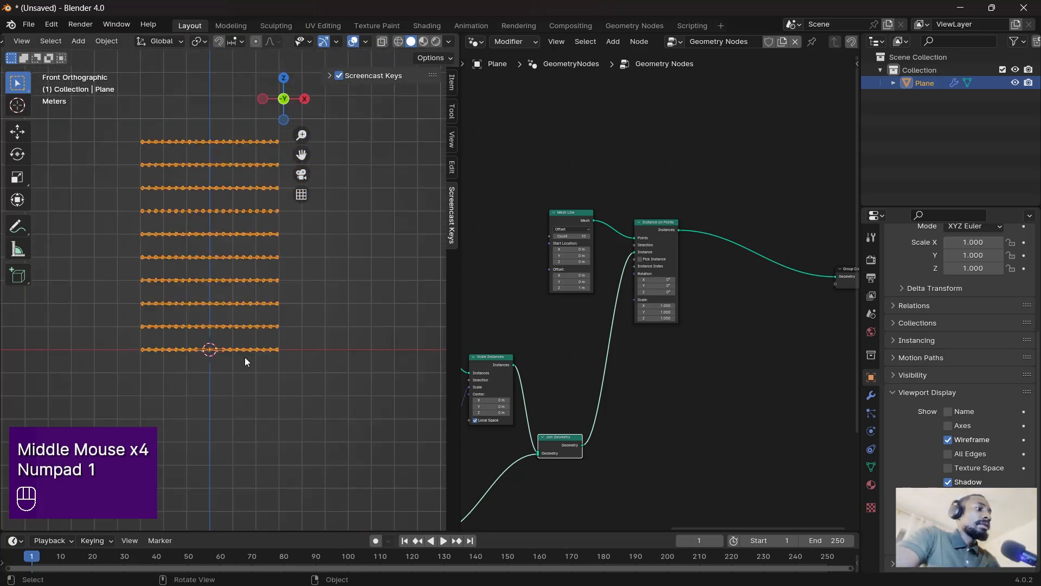
{"action": "mouse_move", "coordinate": [245, 357]}
{"action": "middle_mouse_down"}
{"action": "mouse_move", "coordinate": [179, 368]}
{"action": "mouse_move", "coordinate": [266, 353]}
{"action": "mouse_move", "coordinate": [257, 352]}
{"action": "middle_mouse_up"}
{"action": "key", "text": "KP_1"}
{"action": "key", "text": "KP_3"}
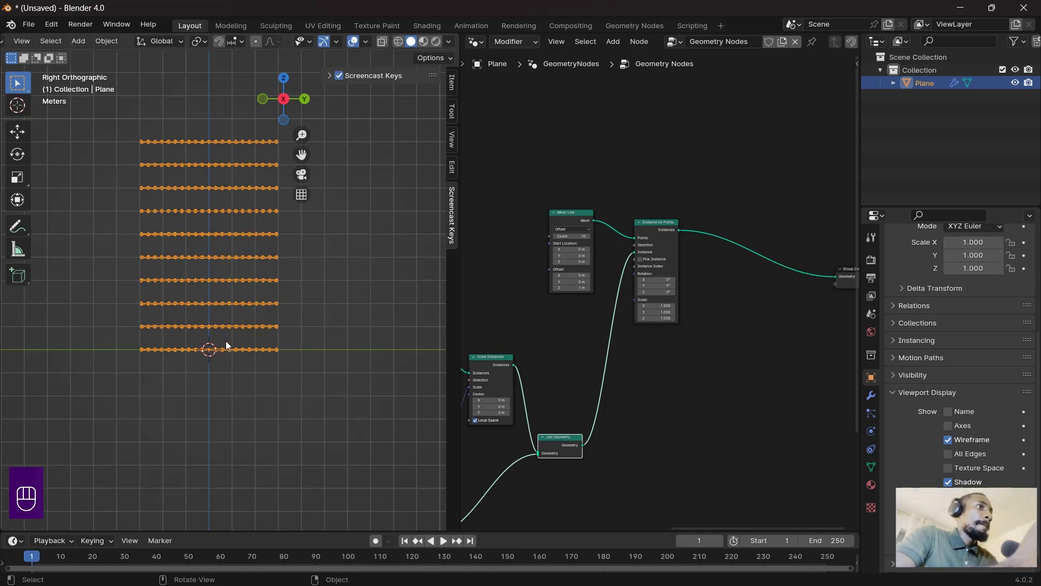
{"action": "key", "text": "KP_1"}
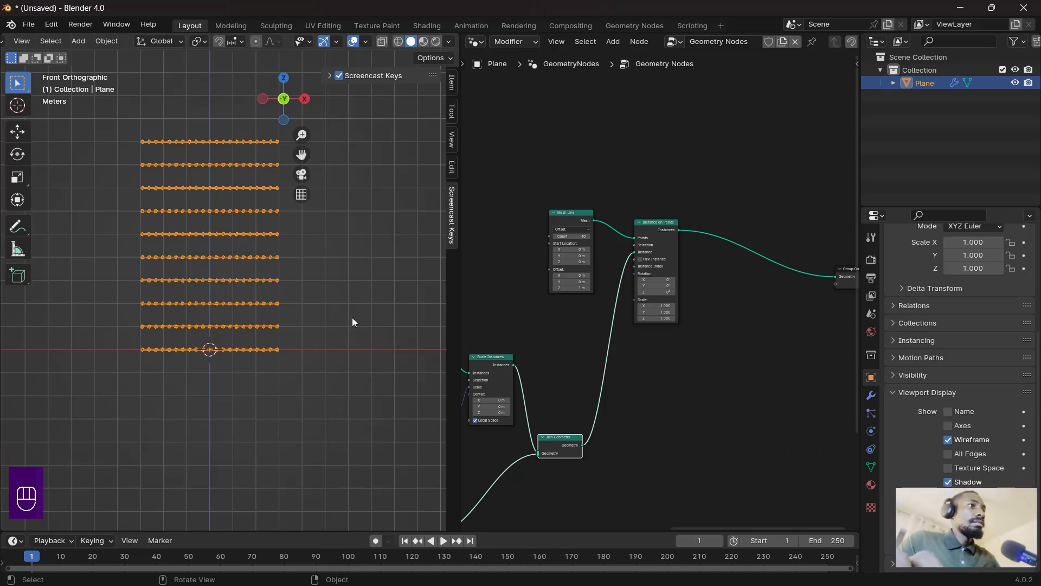
- Insert a Transform Geometry node between the Instance on Points node and the Group Output
{"action": "scroll", "coordinate": [342, 315], "scroll_direction": "up", "scroll_amount": 3}
{"action": "middle_click_drag", "start_coordinate": [684, 339], "coordinate": [580, 348]}
{"action": "scroll", "coordinate": [585, 331], "scroll_direction": "up", "scroll_amount": 2}
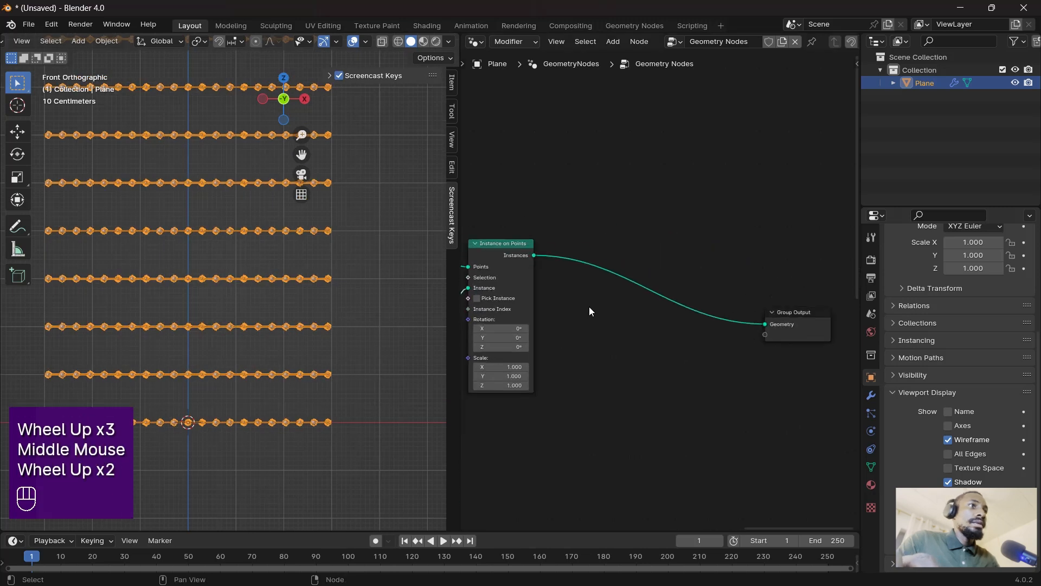
{"action": "middle_click_drag", "start_coordinate": [591, 311], "coordinate": [646, 335]}
{"action": "scroll", "coordinate": [646, 332], "scroll_direction": "up", "scroll_amount": 1}
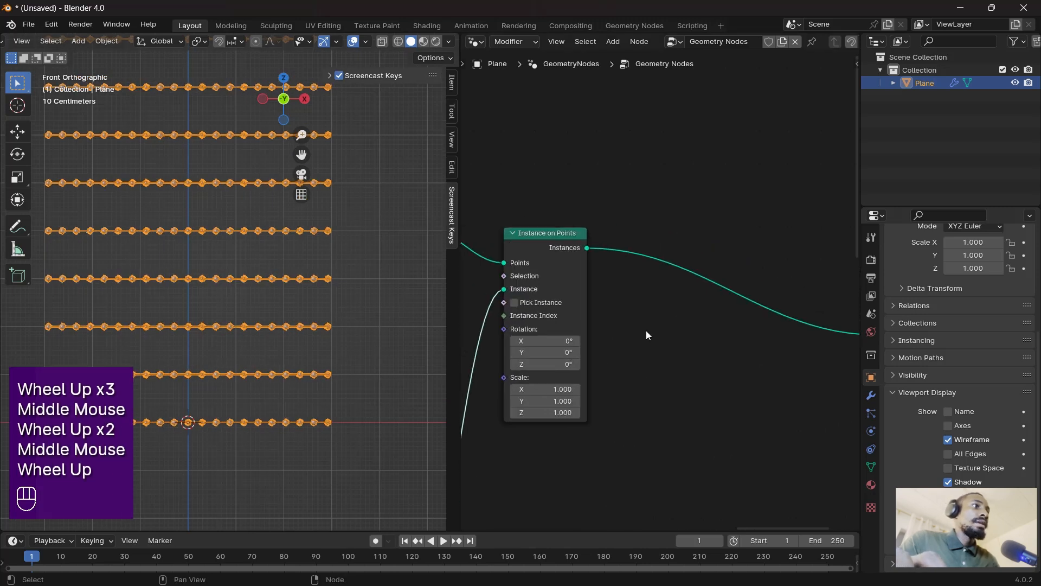
{"action": "key", "text": "shift+a"}
{"action": "left_click", "coordinate": [674, 314]}
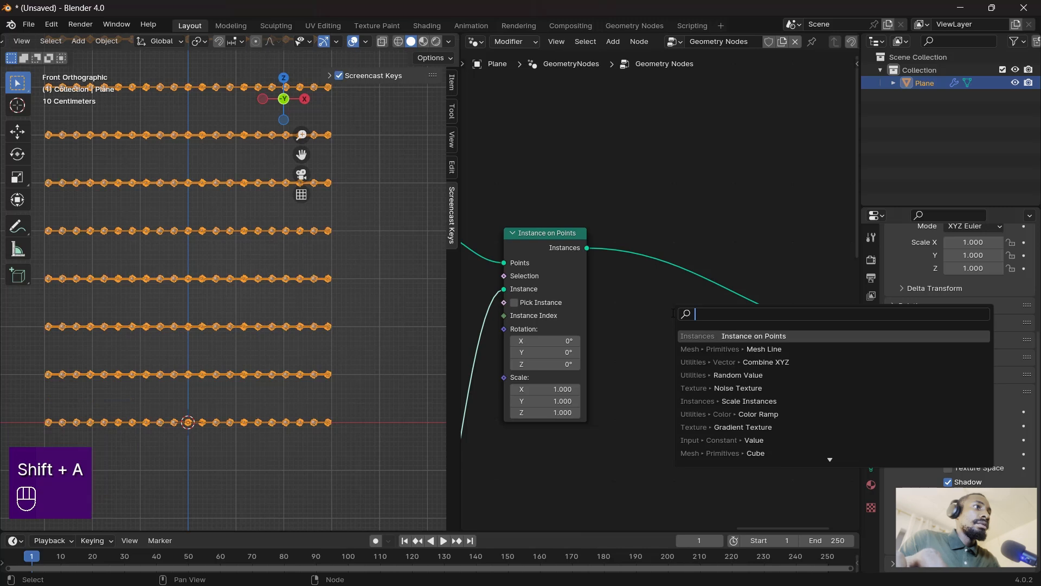
{"action": "type", "text": "trans"}
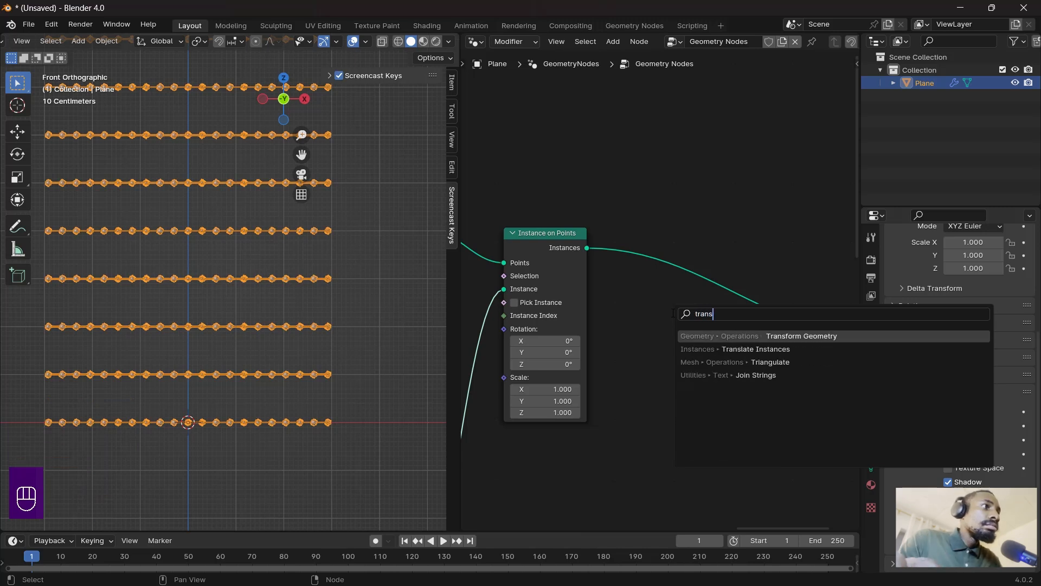
{"action": "key", "text": "Return"}
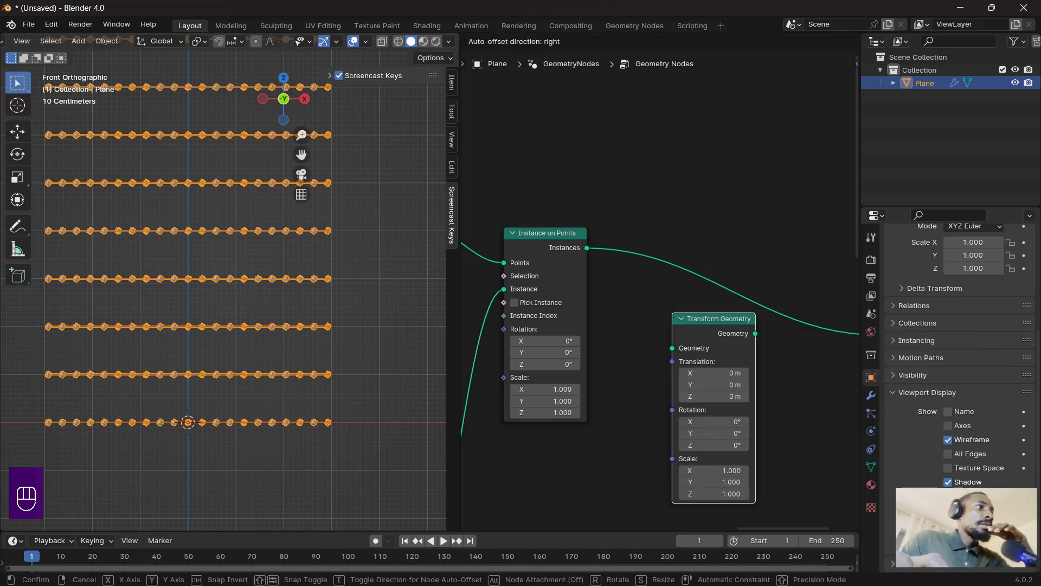
{"action": "left_click", "coordinate": [664, 263]}
- Try small rotations of the stacked layers in the Transform Geometry node and undo them
{"action": "scroll", "coordinate": [710, 422], "scroll_direction": "up", "scroll_amount": 2}
{"action": "middle_click_drag", "start_coordinate": [709, 422], "coordinate": [675, 359]}
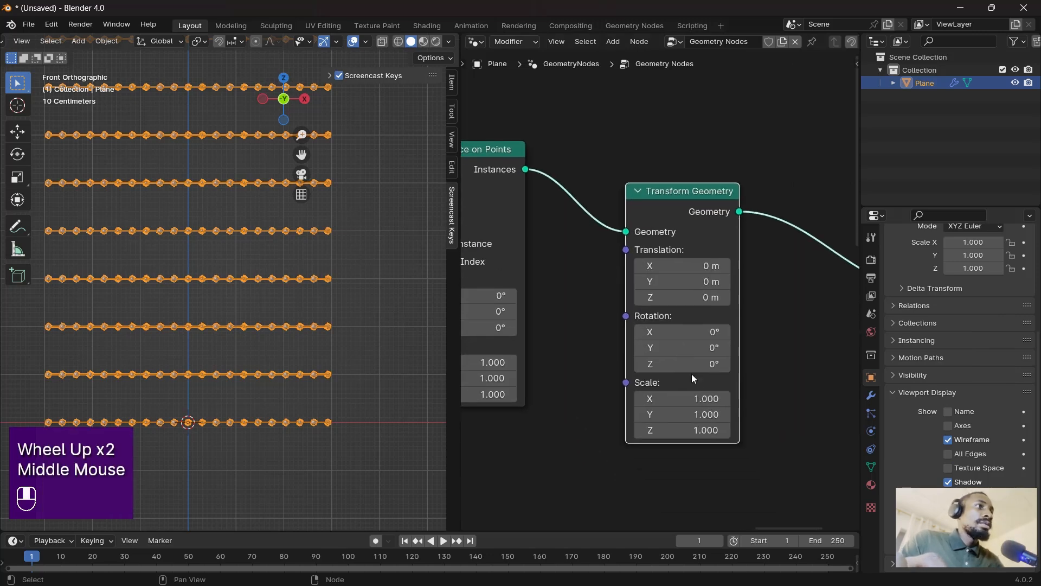
{"action": "mouse_move", "coordinate": [684, 348]}
{"action": "left_mouse_down"}
{"action": "mouse_move", "coordinate": [703, 348]}
{"action": "mouse_move", "coordinate": [701, 364]}
{"action": "mouse_move", "coordinate": [675, 364]}
{"action": "left_mouse_up"}
{"action": "key", "text": "ctrl+z"}
{"action": "key", "text": "ctrl+z"}
{"action": "left_click_drag", "start_coordinate": [709, 332], "coordinate": [665, 340]}
{"action": "key", "text": "Escape"}
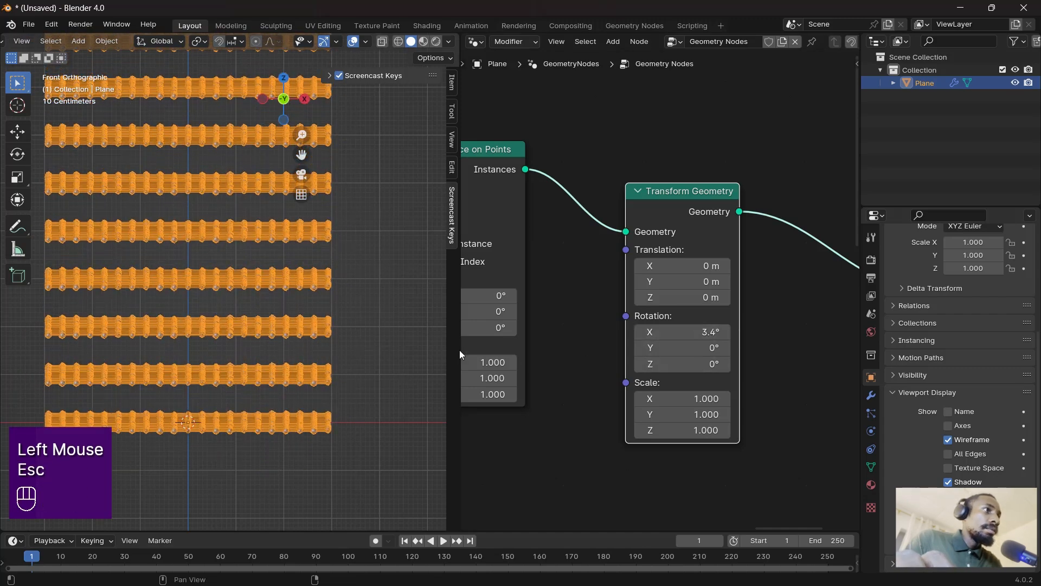
{"action": "key", "text": "ctrl+z"}
- Orbit around the stacked layers, and switch the 3D viewport back to the Front viewpoint
{"action": "scroll", "coordinate": [251, 382], "scroll_direction": "down", "scroll_amount": 3}
{"action": "middle_click_drag", "start_coordinate": [252, 382], "coordinate": [263, 372], "text": "shift"}
{"action": "middle_click_drag", "start_coordinate": [263, 372], "coordinate": [287, 321]}
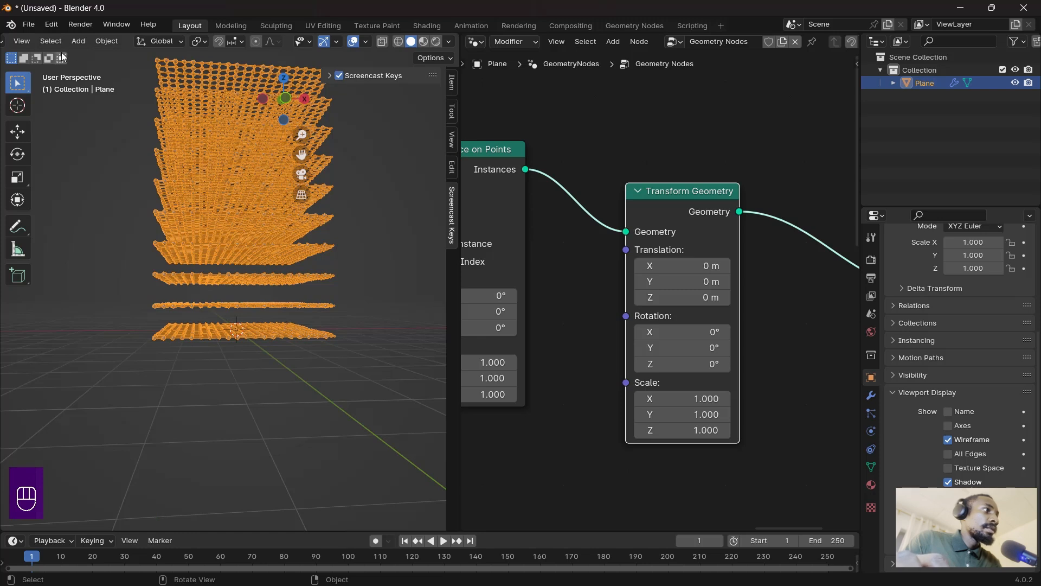
{"action": "left_click", "coordinate": [22, 41]}
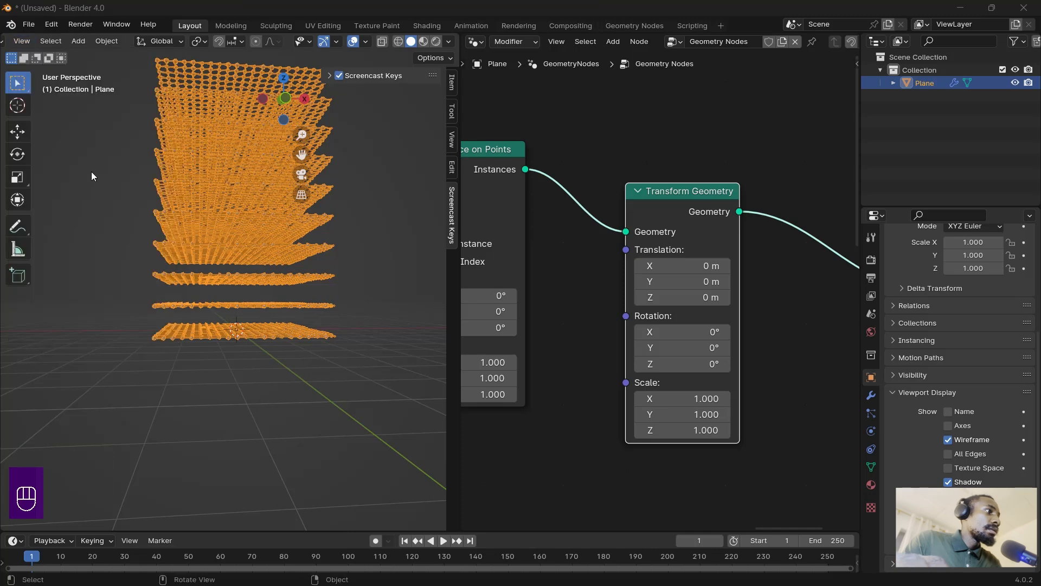
{"action": "left_click", "coordinate": [23, 41]}
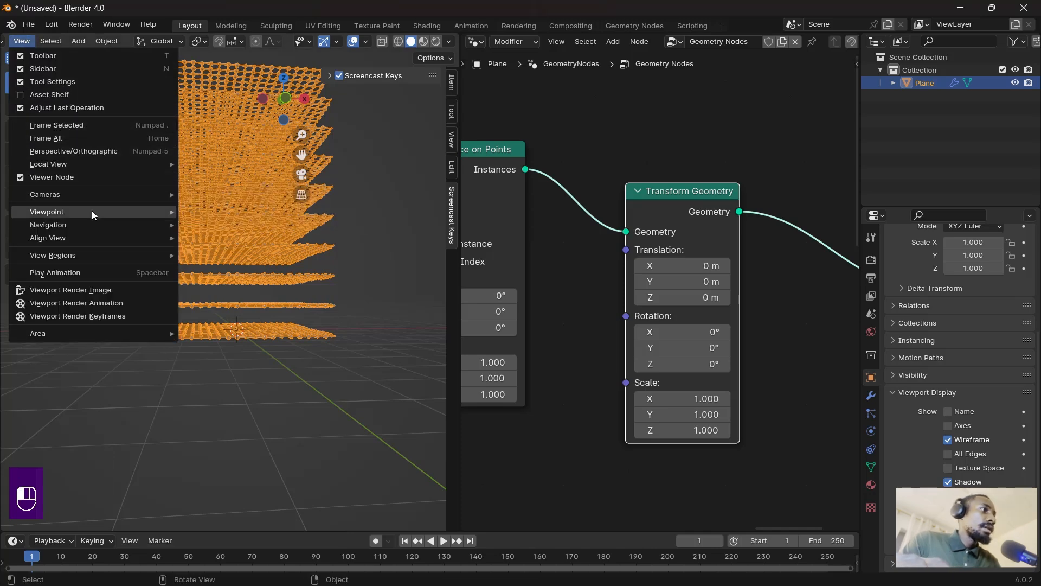
{"action": "mouse_move", "coordinate": [167, 213]}
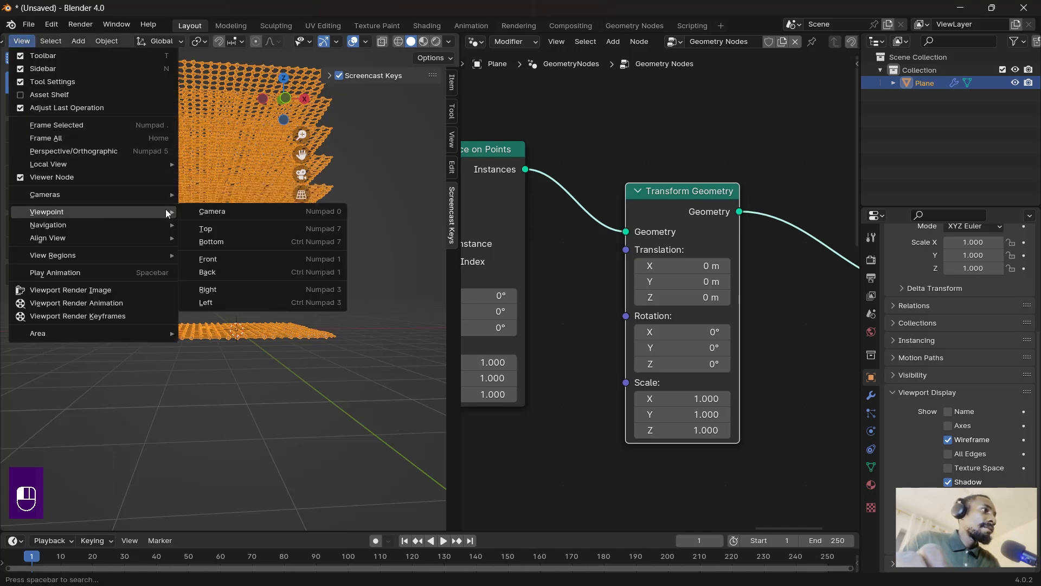
{"action": "left_click", "coordinate": [220, 258]}
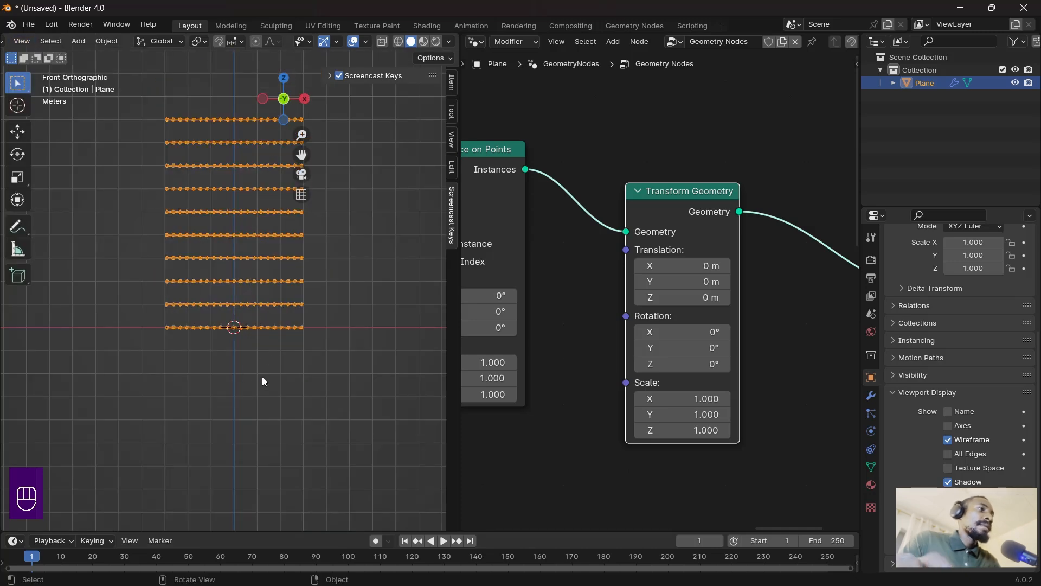
- Set the Transform Geometry node's X rotation to 90° and center the front-facing grid in the viewport
{"action": "left_click_drag", "start_coordinate": [691, 330], "coordinate": [703, 329]}
{"action": "double_click", "coordinate": [688, 333]}
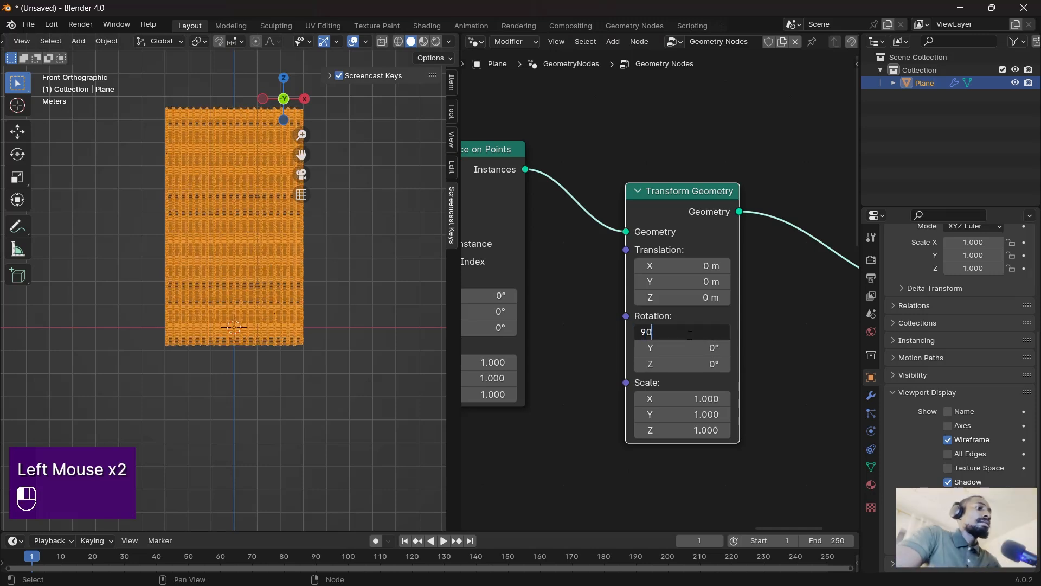
{"action": "key", "text": "Return"}
{"action": "scroll", "coordinate": [325, 358], "scroll_direction": "up", "scroll_amount": 3}
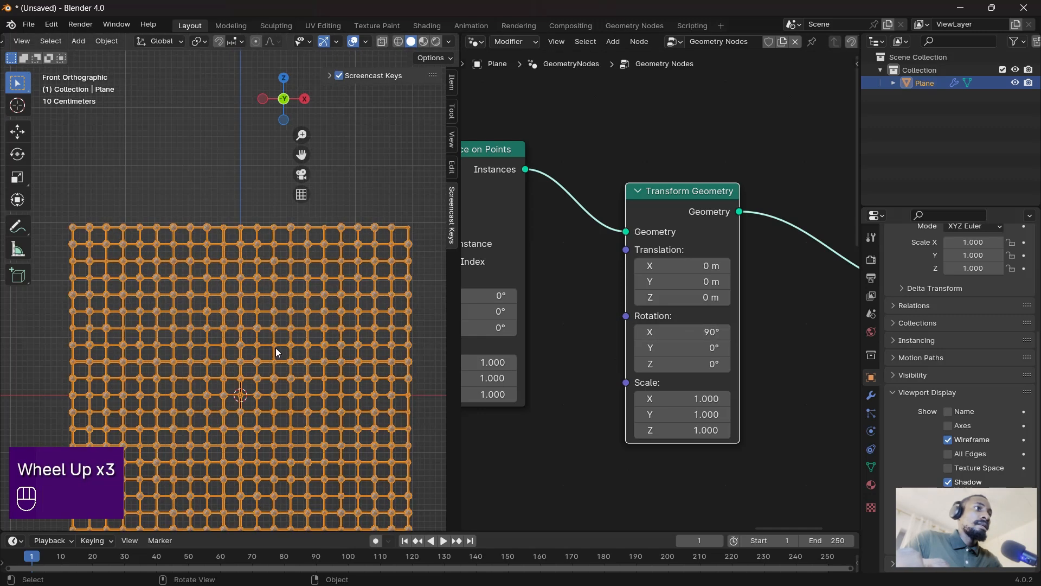
{"action": "middle_click_drag", "start_coordinate": [294, 412], "coordinate": [246, 366], "text": "shift"}
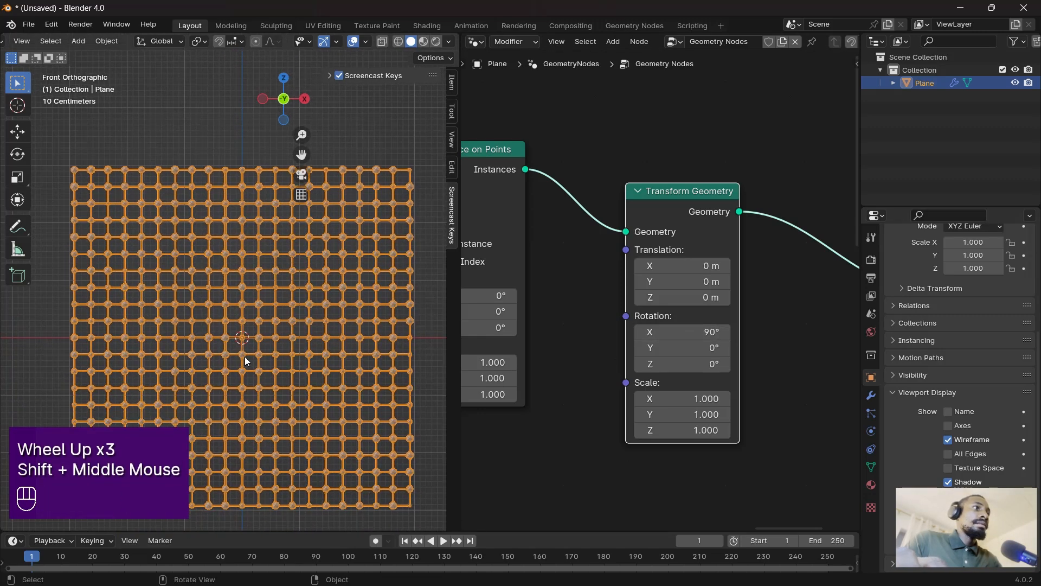
- Examine the front-facing grid of stacked layers from the Front viewpoint, both up close and as a whole
{"action": "scroll", "coordinate": [245, 361], "scroll_direction": "up", "scroll_amount": 2}
{"action": "middle_click_drag", "start_coordinate": [269, 401], "coordinate": [265, 389], "text": "shift"}
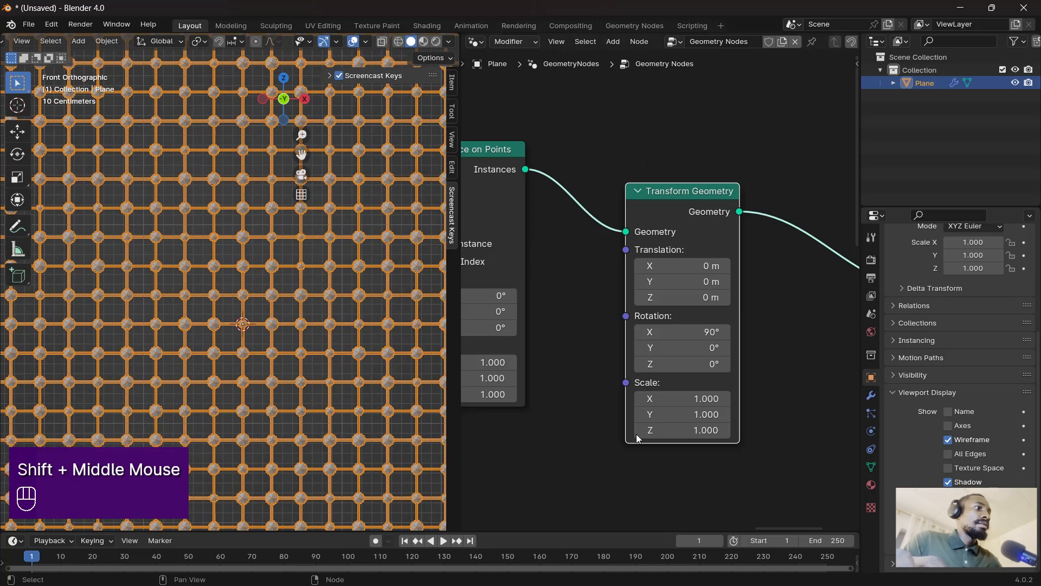
{"action": "middle_click_drag", "start_coordinate": [636, 434], "coordinate": [491, 450]}
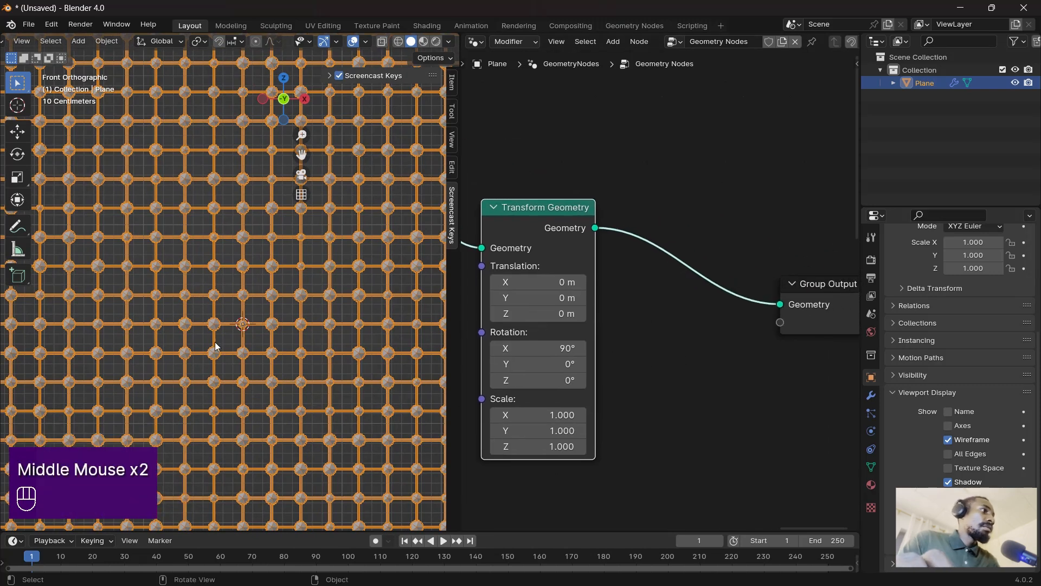
{"action": "scroll", "coordinate": [215, 344], "scroll_direction": "down", "scroll_amount": 2}
{"action": "mouse_move", "coordinate": [216, 344]}
{"action": "middle_mouse_down", "text": "shift"}
{"action": "mouse_move", "coordinate": [211, 312]}
{"action": "mouse_move", "coordinate": [230, 308]}
{"action": "mouse_move", "coordinate": [320, 333]}
{"action": "mouse_move", "coordinate": [223, 324]}
{"action": "middle_mouse_up", "text": "shift"}
{"action": "scroll", "coordinate": [233, 312], "scroll_direction": "up", "scroll_amount": 1}
{"action": "scroll", "coordinate": [249, 321], "scroll_direction": "down", "scroll_amount": 3}
{"action": "key", "text": "KP_1"}
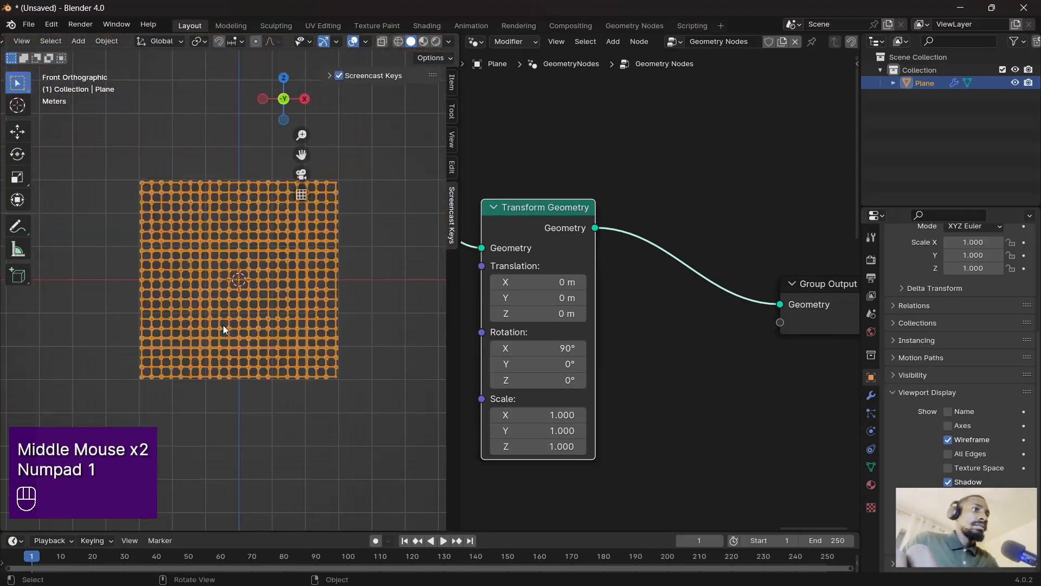
{"action": "scroll", "coordinate": [223, 325], "scroll_direction": "up", "scroll_amount": 3}
{"action": "middle_click_drag", "start_coordinate": [350, 300], "coordinate": [339, 299], "text": "shift"}
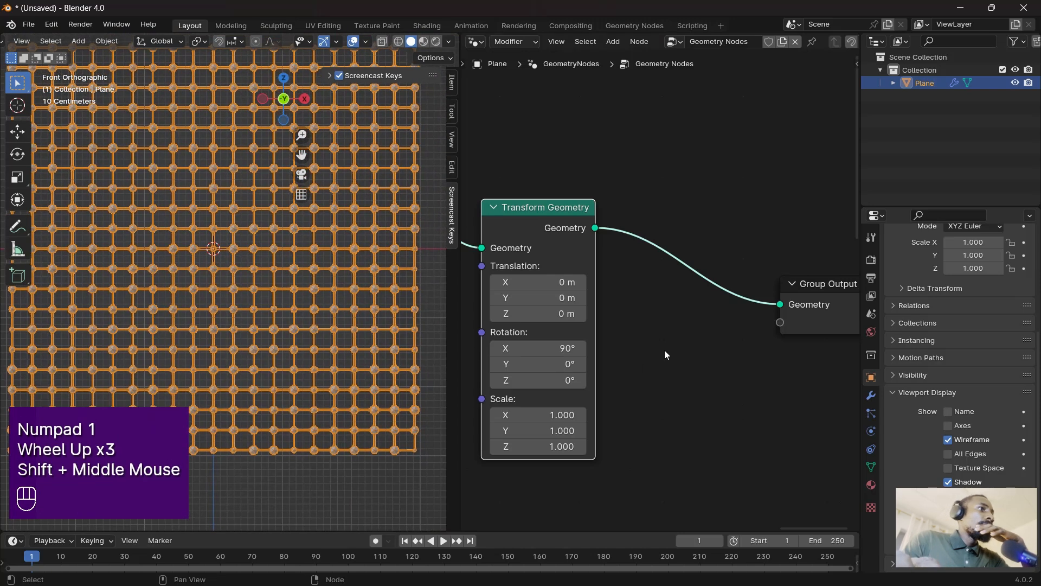
- Insert a Rotate Instances node between the Transform Geometry node and the Group Output
{"action": "middle_click_drag", "start_coordinate": [664, 350], "coordinate": [652, 316]}
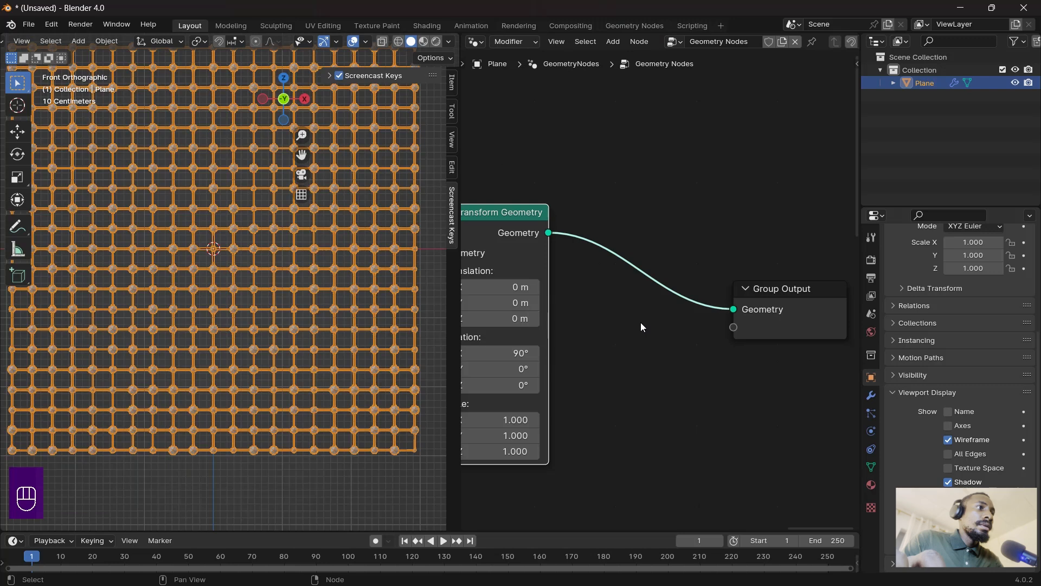
{"action": "left_click", "coordinate": [632, 328]}
{"action": "middle_click_drag", "start_coordinate": [633, 327], "coordinate": [620, 334]}
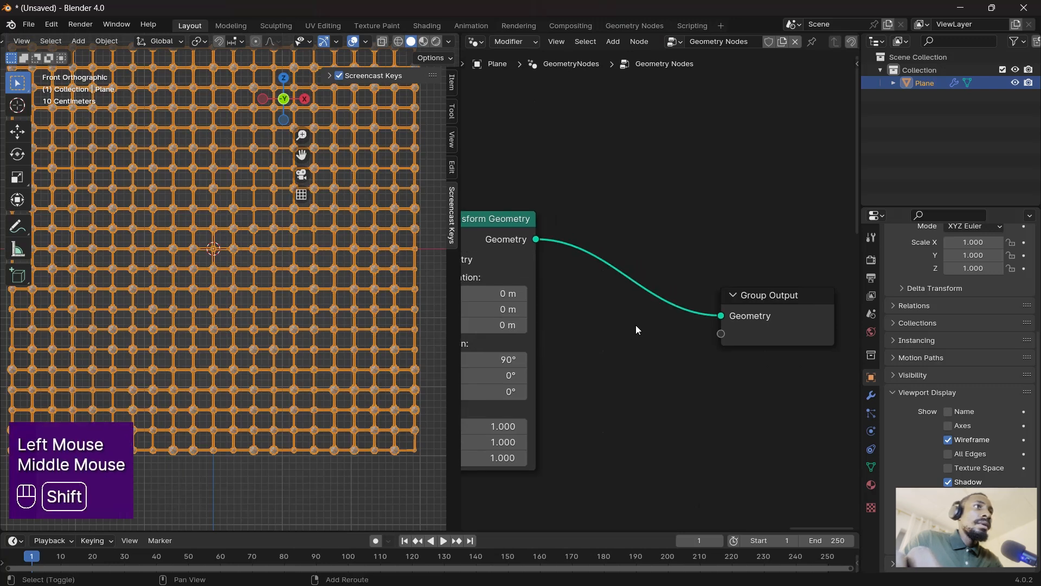
{"action": "key", "text": "shift+a"}
{"action": "type", "text": "ro"}
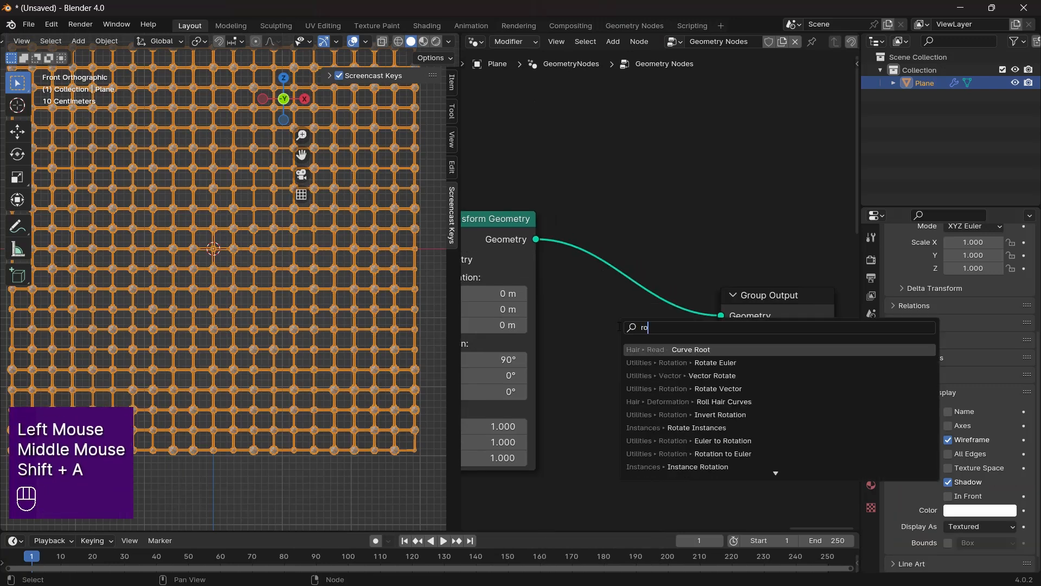
{"action": "type", "text": "tate"}
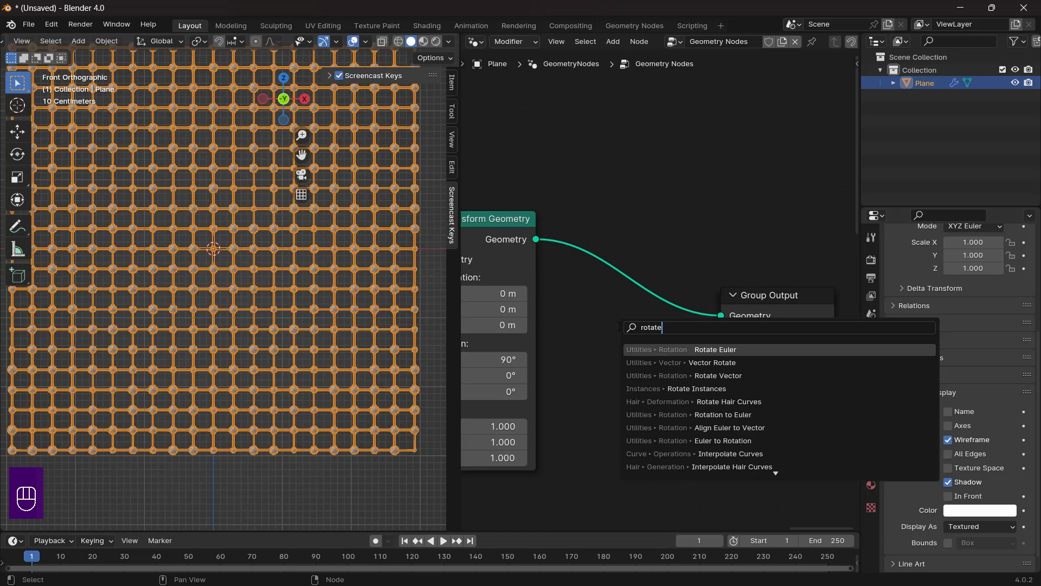
{"action": "type", "text": " in"}
{"action": "key", "text": "Return"}
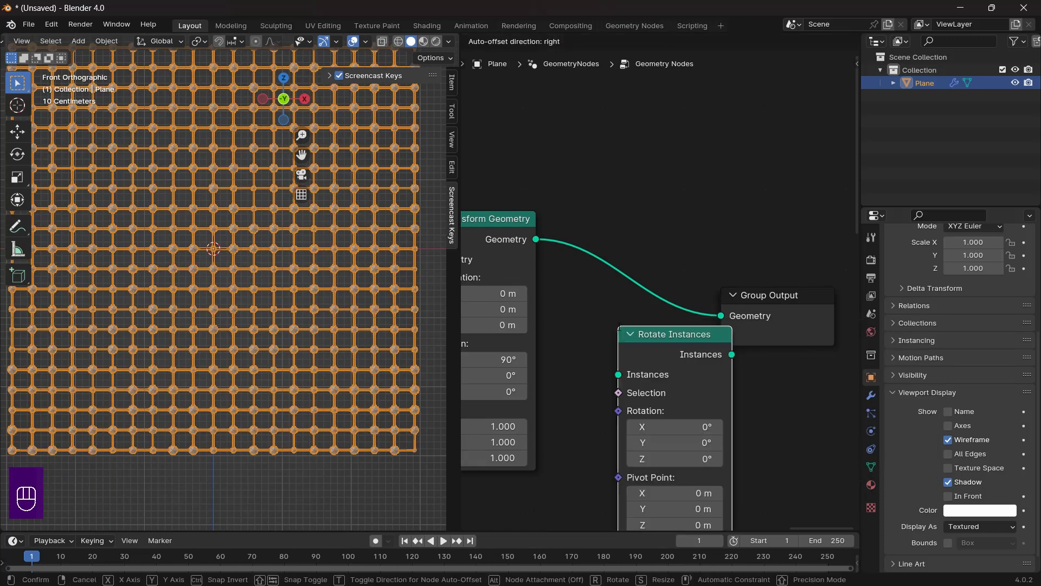
{"action": "left_click", "coordinate": [654, 364]}
{"action": "middle_click_drag", "start_coordinate": [655, 364], "coordinate": [656, 342]}
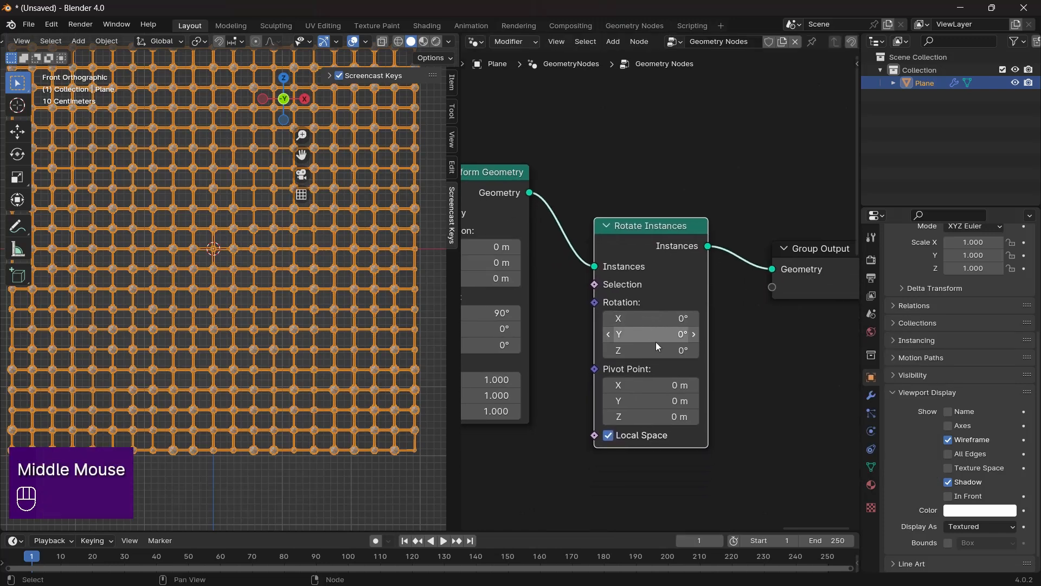
- Try a Y rotation of about 43.9° on the Rotate Instances node and undo it
{"action": "left_click_drag", "start_coordinate": [664, 334], "coordinate": [699, 334]}
{"action": "left_click_drag", "start_coordinate": [625, 334], "coordinate": [640, 334]}
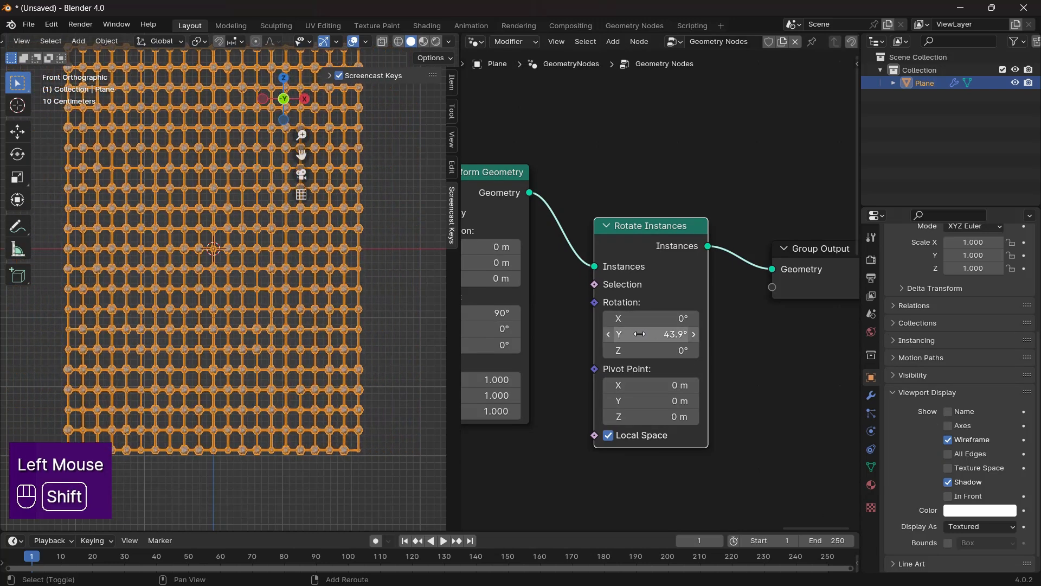
{"action": "key", "text": "ctrl+z"}
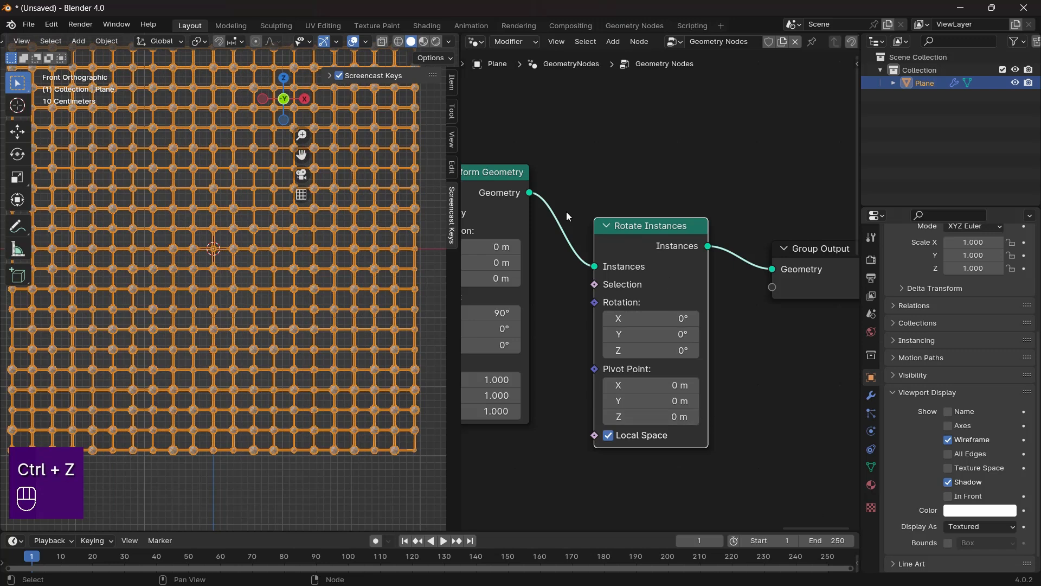
- Add a Random Value node below the Transform Geometry node and set its data type to Vector
{"action": "scroll", "coordinate": [539, 385], "scroll_direction": "down", "scroll_amount": 5}
{"action": "scroll", "coordinate": [689, 331], "scroll_direction": "up", "scroll_amount": 6}
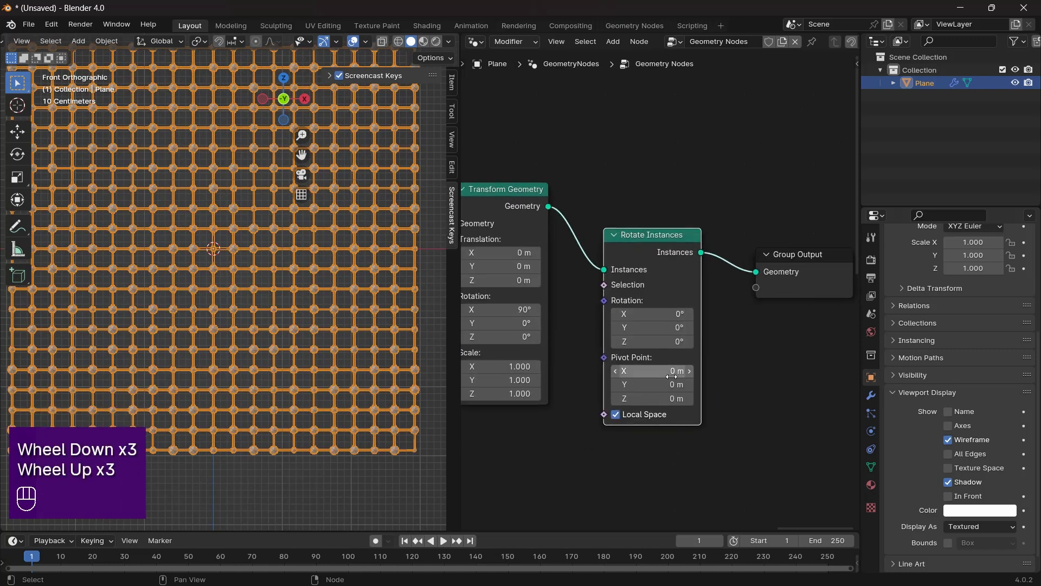
{"action": "middle_click_drag", "start_coordinate": [689, 352], "coordinate": [722, 385]}
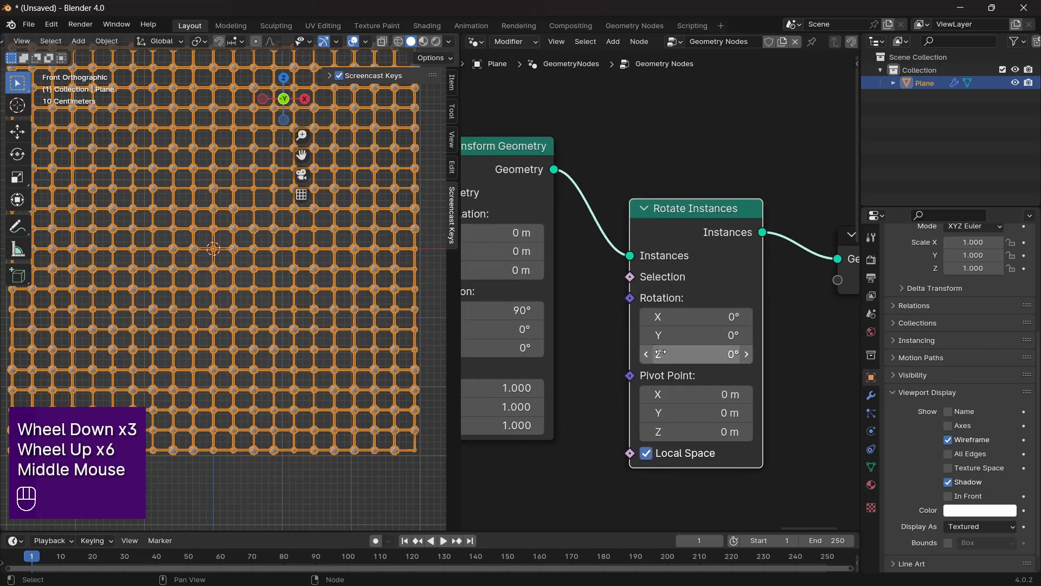
{"action": "middle_click_drag", "start_coordinate": [657, 356], "coordinate": [654, 364]}
{"action": "middle_click_drag", "start_coordinate": [669, 402], "coordinate": [619, 429]}
{"action": "middle_click_drag", "start_coordinate": [629, 391], "coordinate": [682, 342]}
{"action": "middle_click_drag", "start_coordinate": [643, 369], "coordinate": [731, 295]}
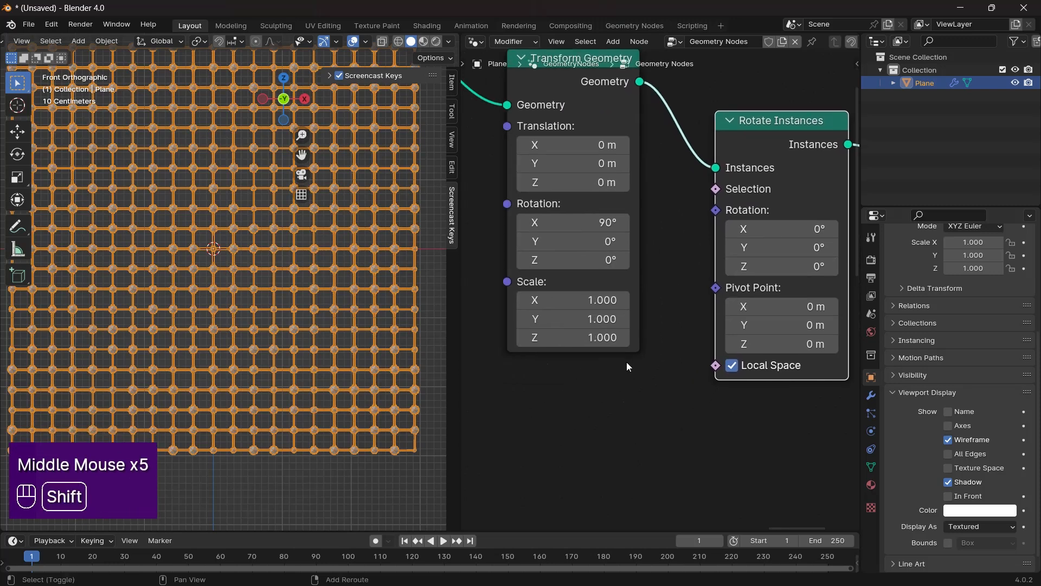
{"action": "key", "text": "shift+a"}
{"action": "type", "text": "rando"}
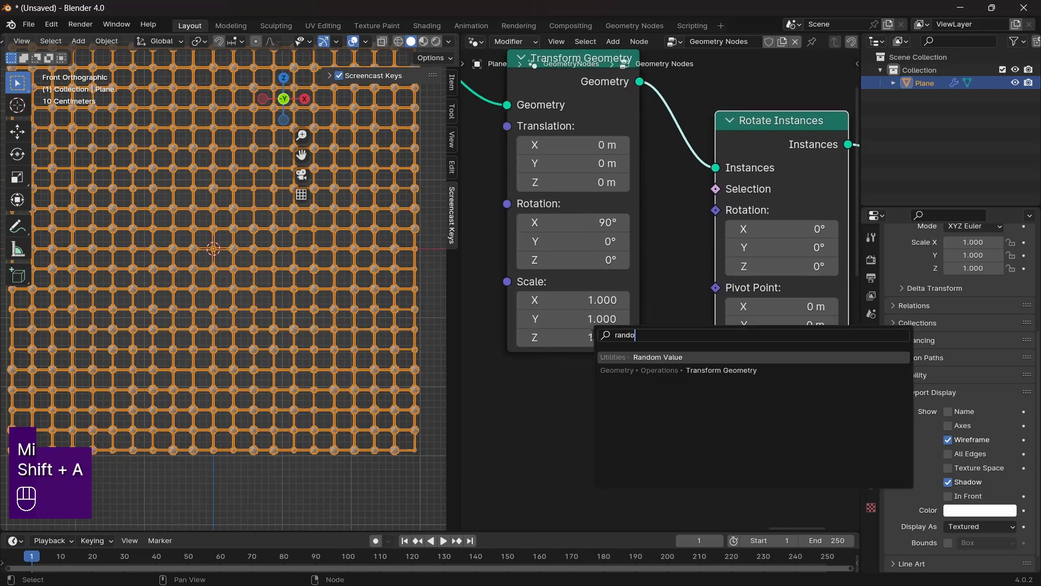
{"action": "key", "text": "Return"}
{"action": "left_click", "coordinate": [492, 383]}
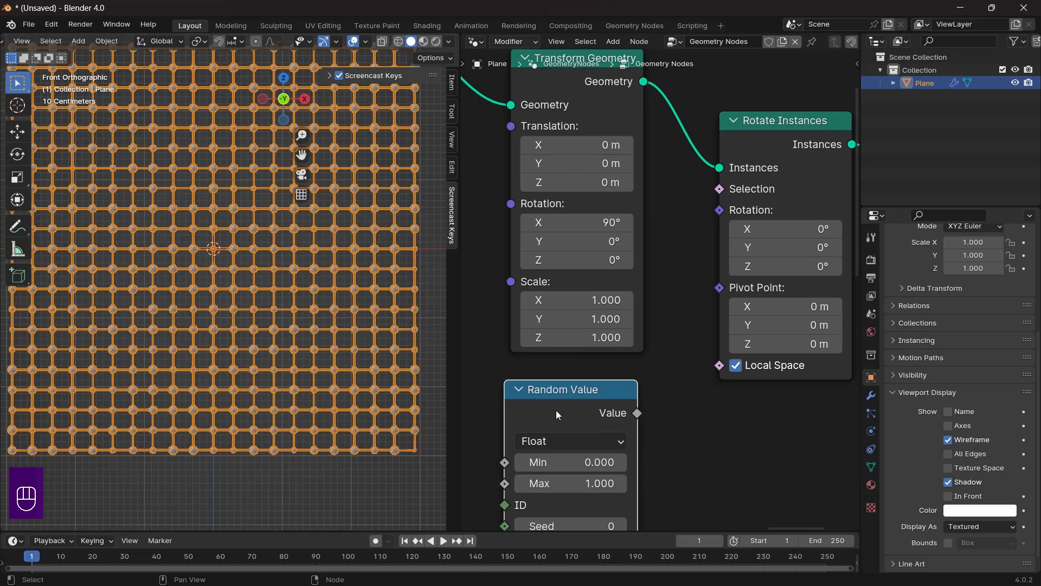
{"action": "left_click", "coordinate": [575, 441]}
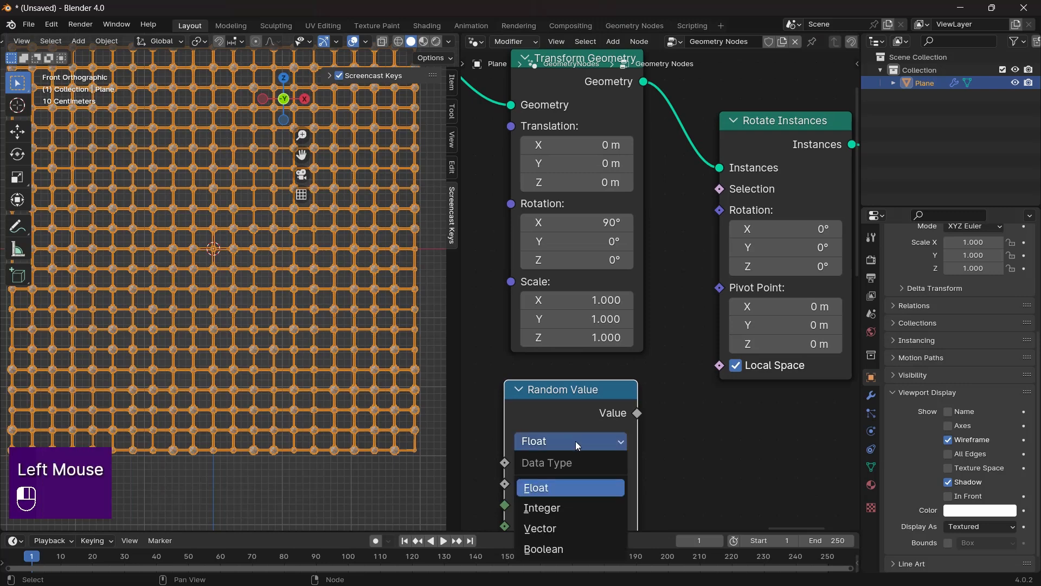
{"action": "left_click", "coordinate": [568, 529]}
{"action": "middle_click_drag", "start_coordinate": [567, 529], "coordinate": [603, 412]}
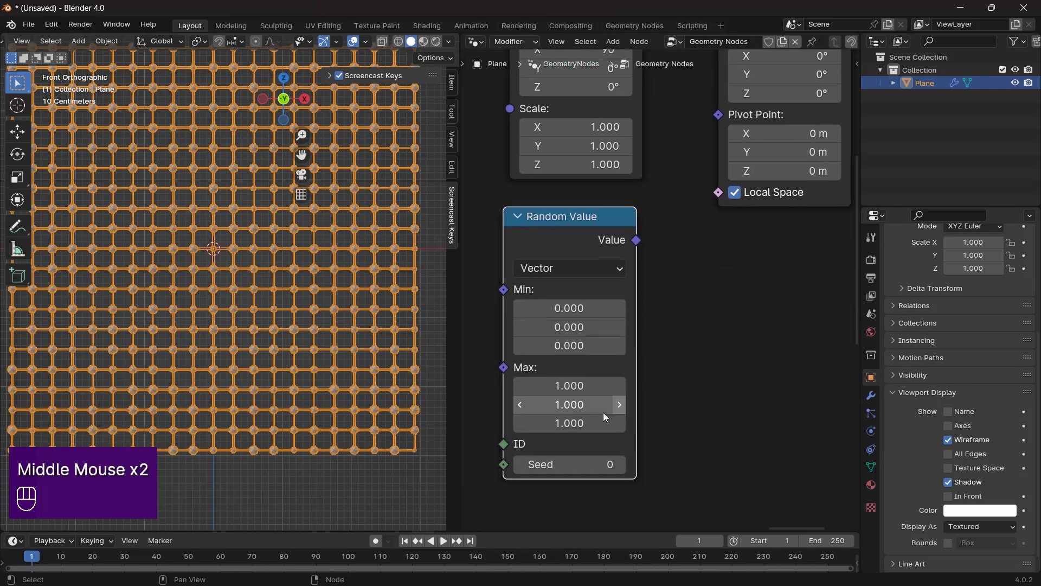
- Set the Random Value node's Max vector to 45 for X and 0 for both Y and Z
{"action": "left_click", "coordinate": [578, 386]}
{"action": "key", "text": "Return"}
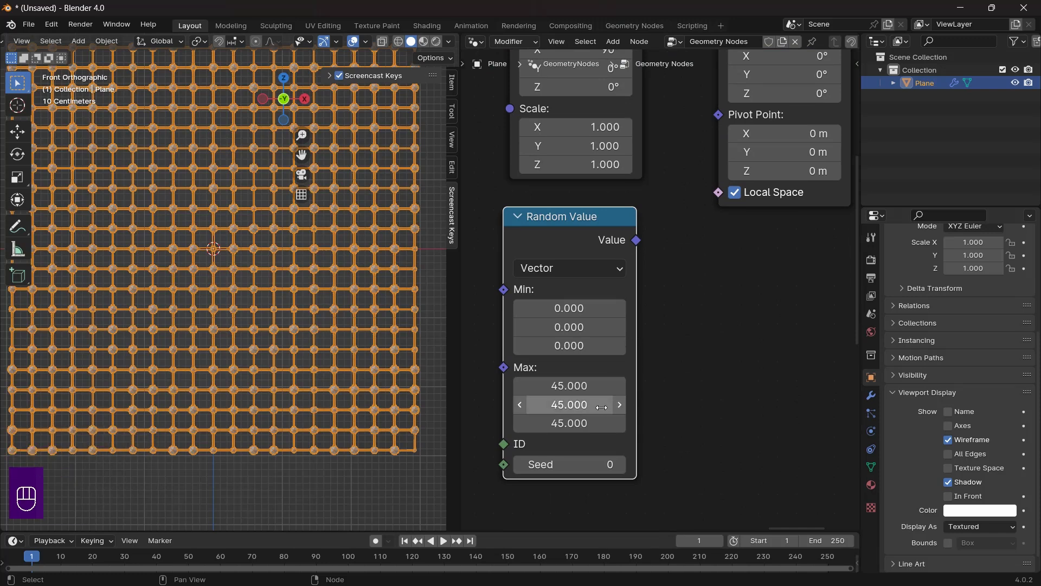
{"action": "left_click_drag", "start_coordinate": [597, 404], "coordinate": [599, 424]}
{"action": "key", "text": "KP_0"}
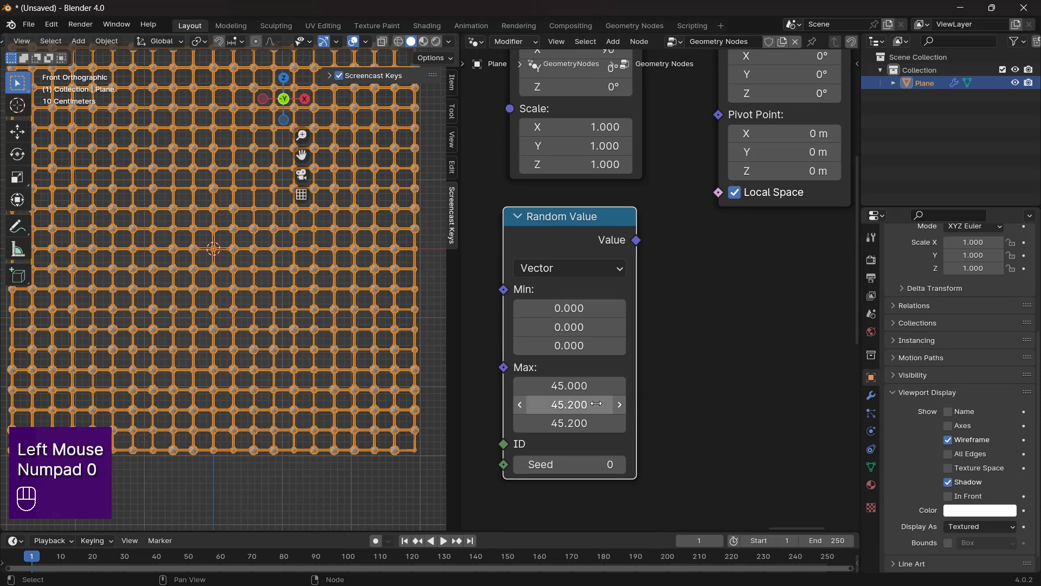
{"action": "left_click", "coordinate": [576, 404]}
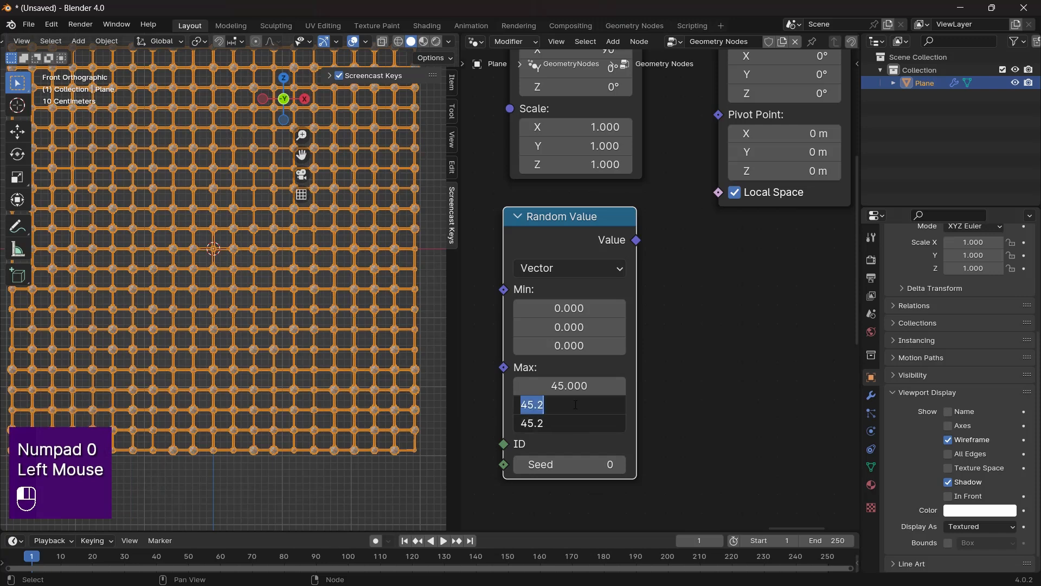
{"action": "left_click", "coordinate": [575, 404]}
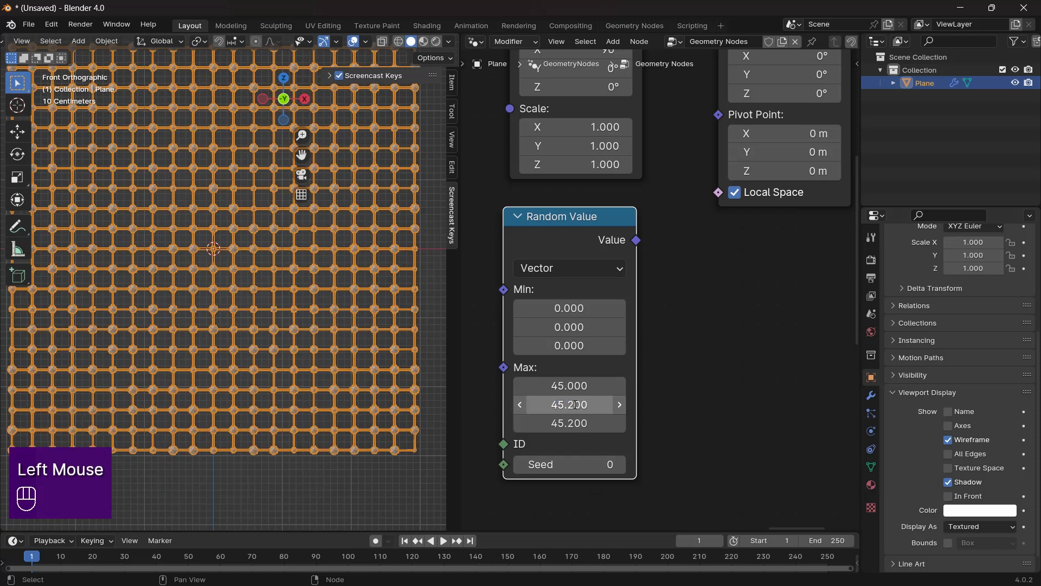
{"action": "left_click", "coordinate": [575, 404]}
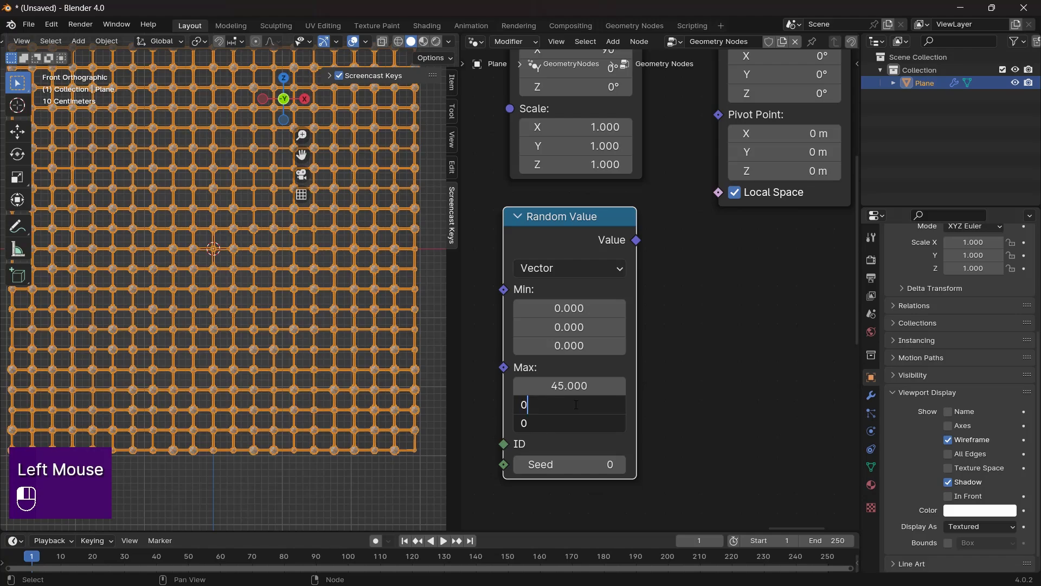
{"action": "type", "text": "0"}
{"action": "key", "text": "Return"}
- Connect the Random Value output to the Rotate Instances node's Rotation input and orbit around the rotated layers
{"action": "middle_click_drag", "start_coordinate": [576, 404], "coordinate": [520, 494]}
{"action": "left_click_drag", "start_coordinate": [582, 329], "coordinate": [662, 130]}
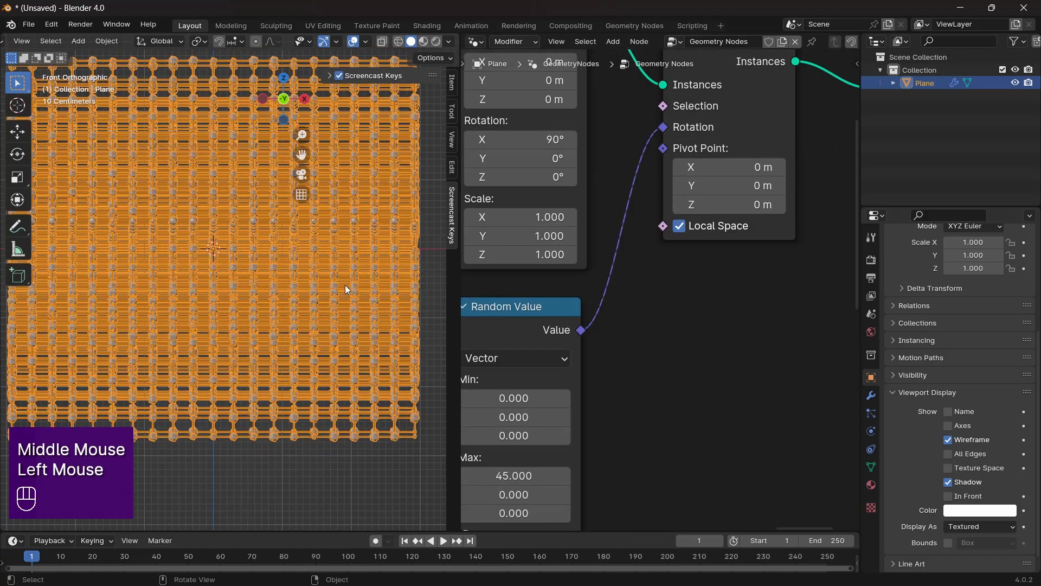
{"action": "middle_click_drag", "start_coordinate": [348, 289], "coordinate": [225, 331]}
{"action": "scroll", "coordinate": [362, 300], "scroll_direction": "down", "scroll_amount": 3}
{"action": "scroll", "coordinate": [348, 305], "scroll_direction": "up", "scroll_amount": 1}
- Set the Random Value node's Max X component to 0
{"action": "middle_click_drag", "start_coordinate": [591, 324], "coordinate": [646, 267]}
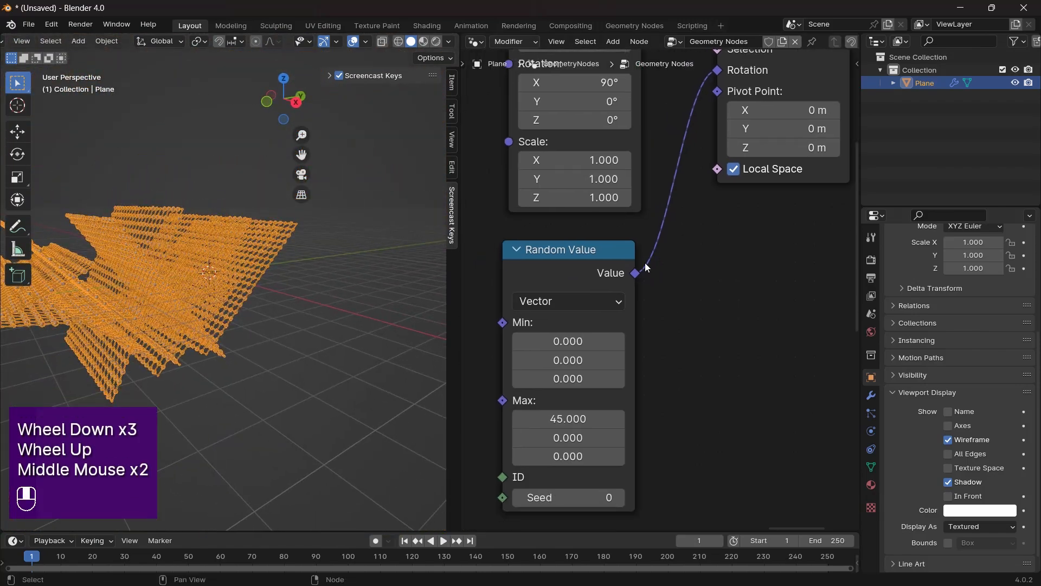
{"action": "left_click", "coordinate": [570, 419]}
{"action": "type", "text": "0"}
{"action": "key", "text": "Return"}
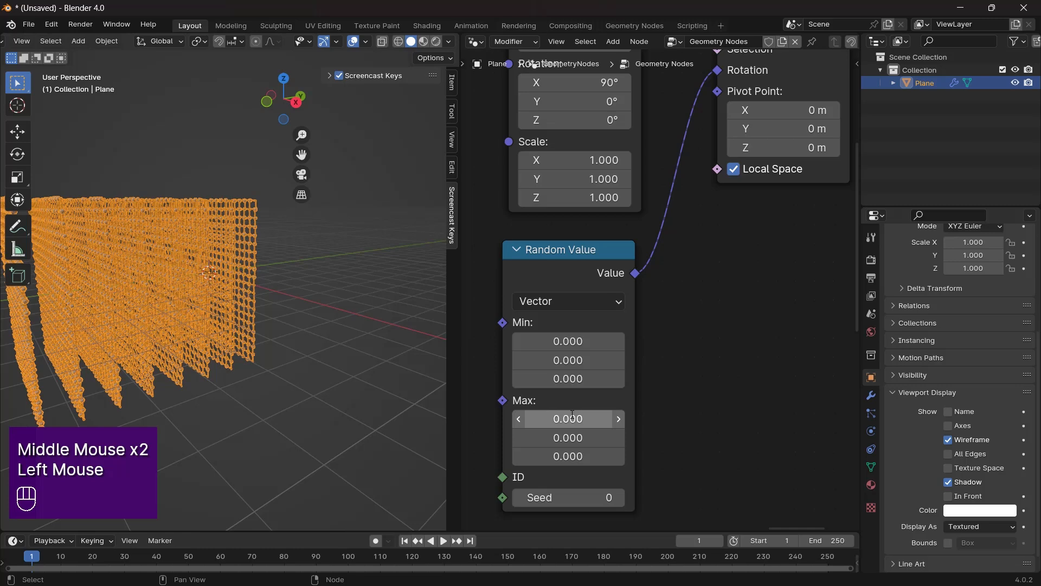
- Try 45 for the Random Value node's Max Y component and reset it to 0
{"action": "double_click", "coordinate": [569, 438]}
{"action": "type", "text": "45"}
{"action": "key", "text": "Return"}
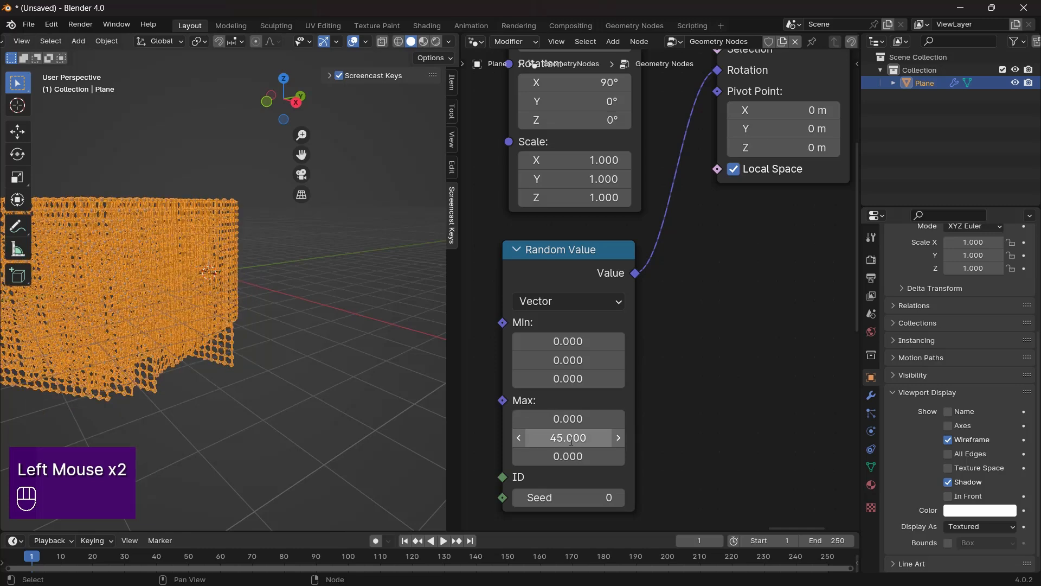
{"action": "left_click", "coordinate": [571, 438]}
{"action": "key", "text": "Return"}
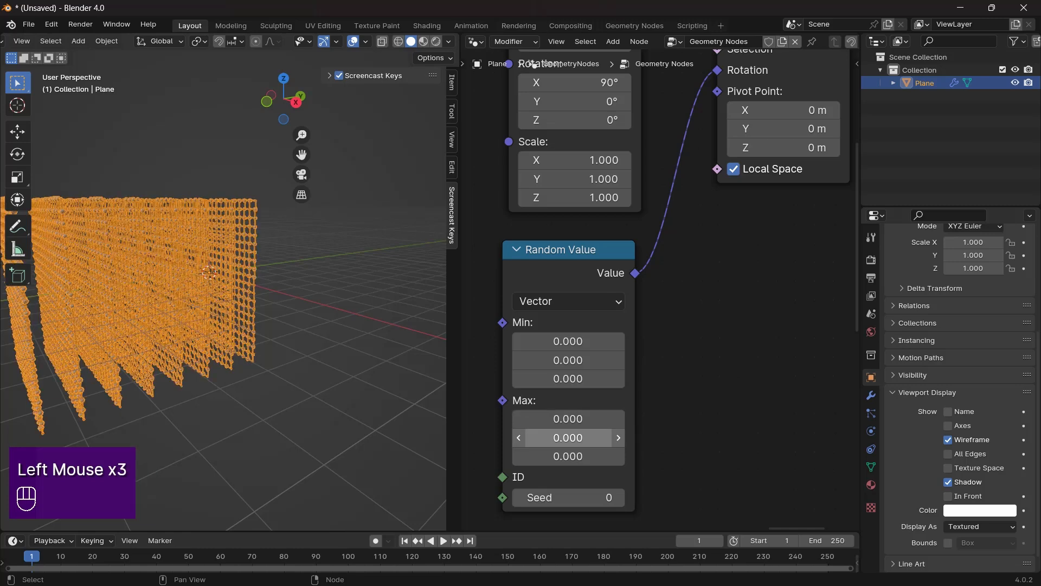
- Set the Random Value node's Max Z component to 45 and inspect the twisted layers from the Front viewpoint
{"action": "left_click", "coordinate": [571, 456]}
{"action": "key", "text": "Return"}
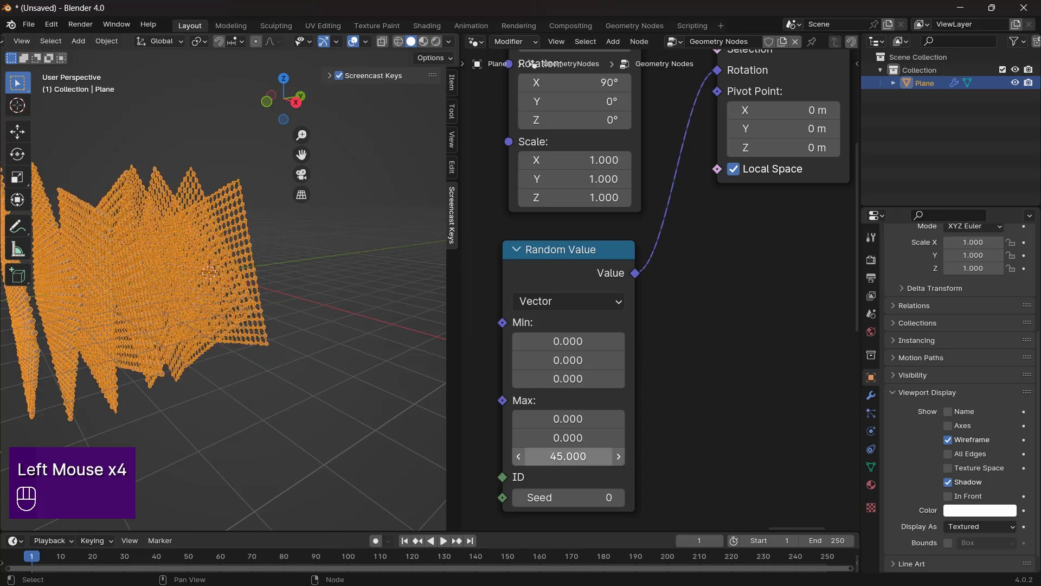
{"action": "middle_click_drag", "start_coordinate": [191, 158], "coordinate": [205, 269]}
{"action": "scroll", "coordinate": [257, 292], "scroll_direction": "down", "scroll_amount": 3}
{"action": "scroll", "coordinate": [257, 291], "scroll_direction": "up", "scroll_amount": 1}
{"action": "key", "text": "KP_0"}
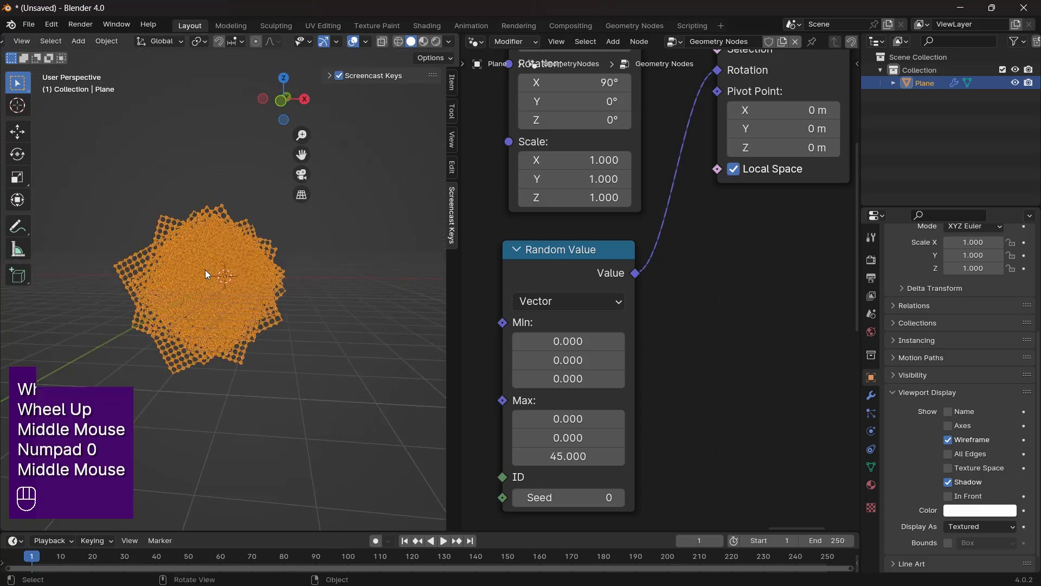
{"action": "key", "text": "KP_1"}
{"action": "scroll", "coordinate": [209, 271], "scroll_direction": "up", "scroll_amount": 2}
{"action": "scroll", "coordinate": [217, 270], "scroll_direction": "up", "scroll_amount": 4}
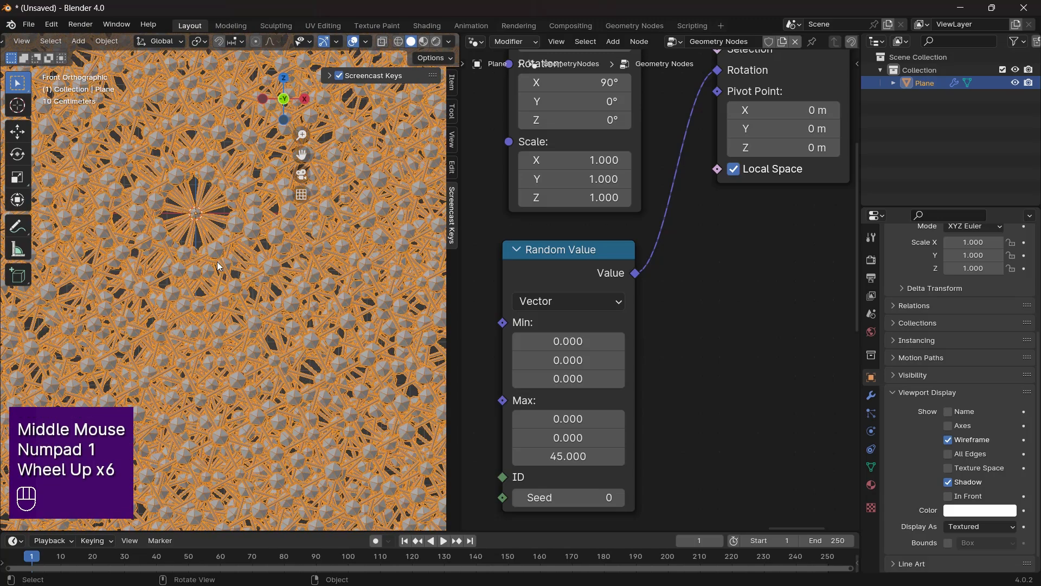
{"action": "middle_click_drag", "start_coordinate": [219, 246], "coordinate": [336, 324], "text": "shift"}
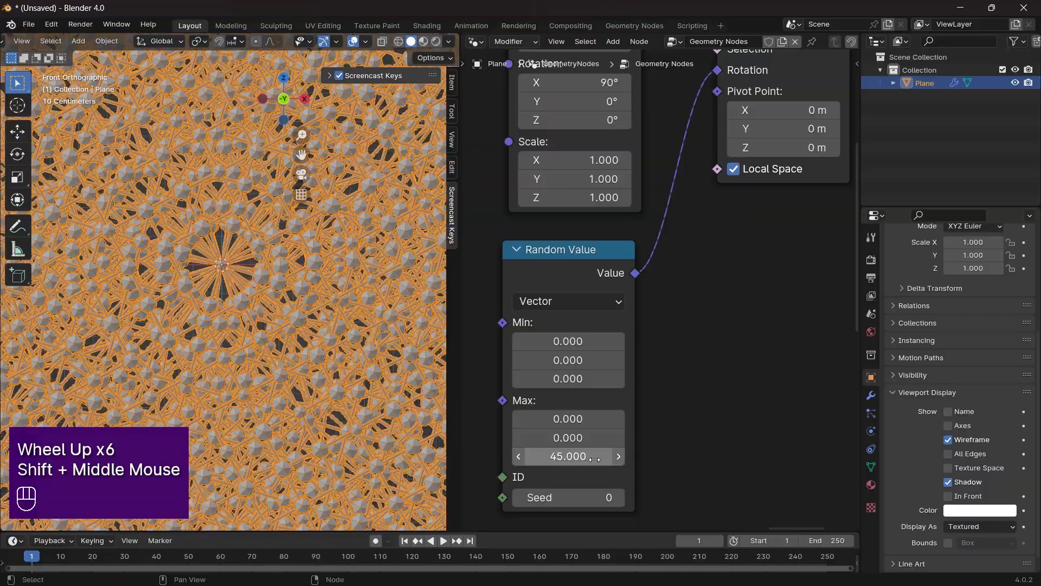
- Fine-tune the Random Value node's Max Z component to about 40.58
{"action": "left_click_drag", "start_coordinate": [595, 459], "coordinate": [501, 459], "text": "shift"}
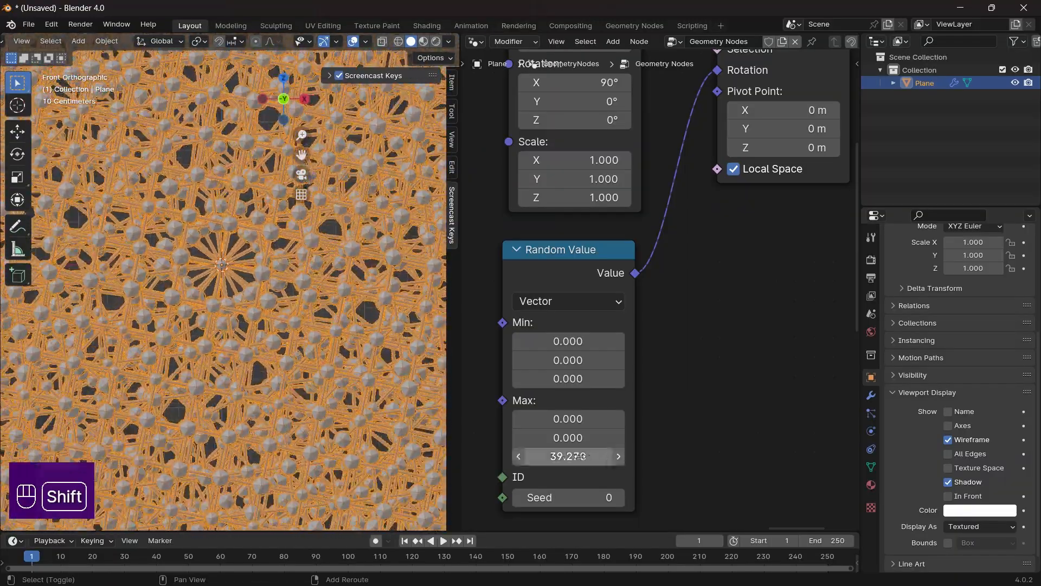
{"action": "left_click_drag", "start_coordinate": [580, 457], "coordinate": [604, 457], "text": "shift"}
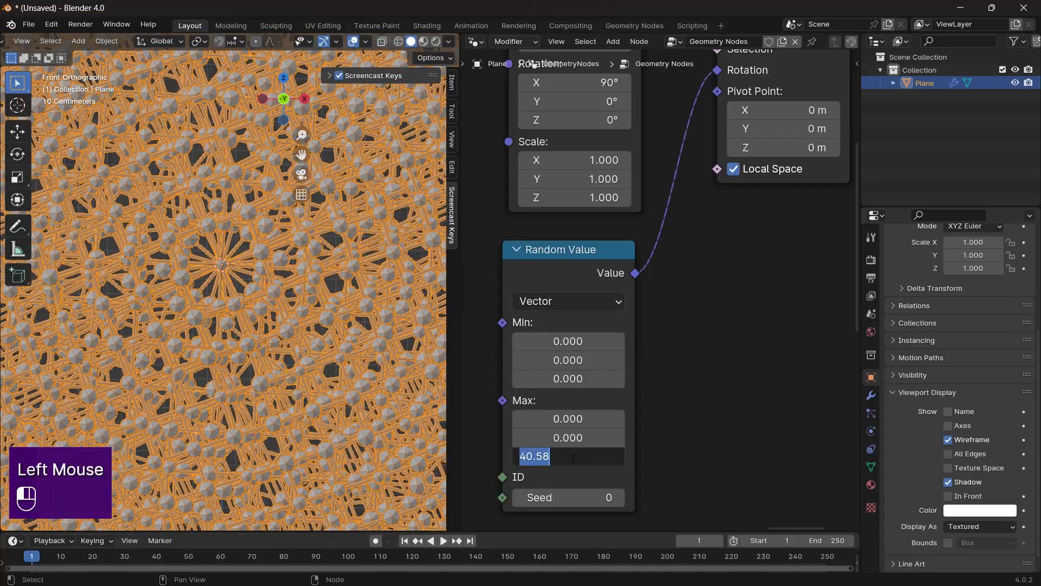
{"action": "key", "text": "Return"}
{"action": "mouse_move", "coordinate": [573, 459]}
{"action": "left_mouse_down", "text": "shift"}
{"action": "mouse_move", "coordinate": [562, 459]}
{"action": "mouse_move", "coordinate": [577, 459]}
{"action": "left_mouse_up", "text": "shift"}
- Offset the Rotate Instances node's Pivot Point to about 0.56 m in X and 1.29 m in Y, inspecting the resulting pattern
{"action": "middle_click_drag", "start_coordinate": [768, 321], "coordinate": [732, 409]}
{"action": "left_click_drag", "start_coordinate": [747, 232], "coordinate": [771, 198], "text": "shift"}
{"action": "key", "text": "ctrl+z"}
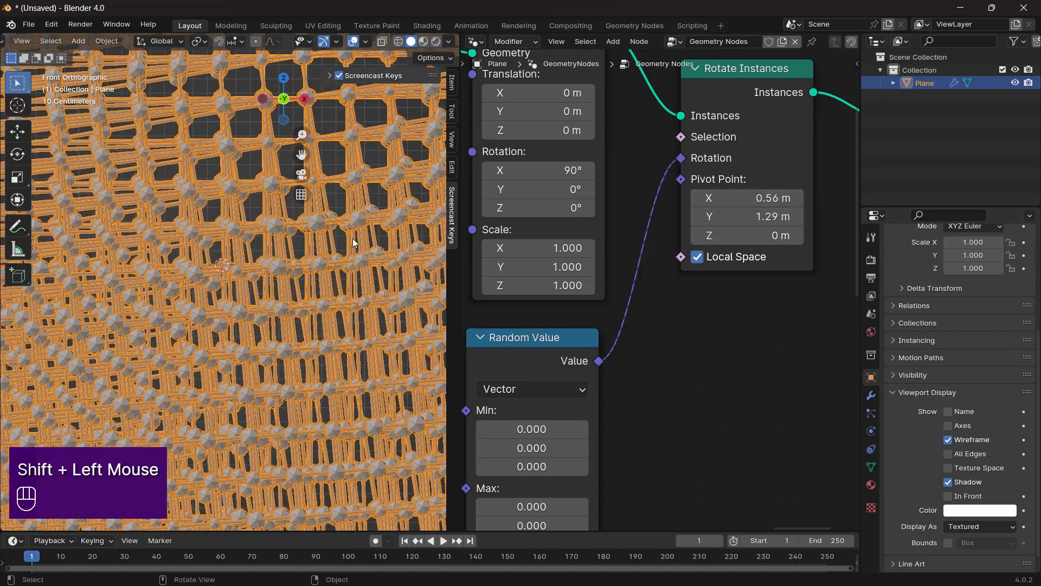
{"action": "scroll", "coordinate": [313, 300], "scroll_direction": "down", "scroll_amount": 1}
{"action": "scroll", "coordinate": [312, 300], "scroll_direction": "up", "scroll_amount": 3}
{"action": "scroll", "coordinate": [312, 300], "scroll_direction": "down", "scroll_amount": 2}
{"action": "scroll", "coordinate": [312, 300], "scroll_direction": "up", "scroll_amount": 1}
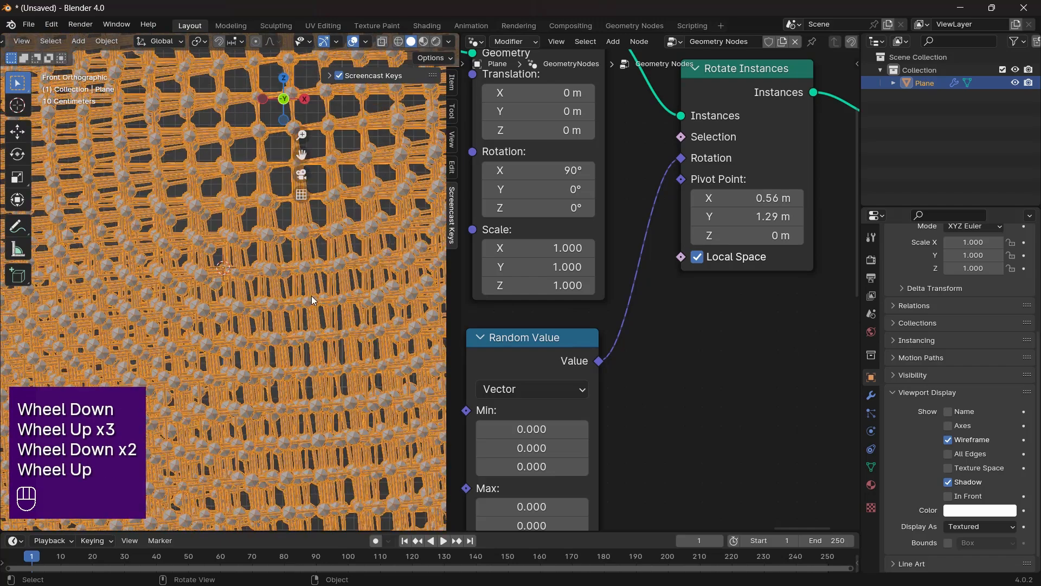
{"action": "scroll", "coordinate": [312, 300], "scroll_direction": "up", "scroll_amount": 1}
- Turn off the Wireframe option in the plane's viewport display settings
{"action": "left_click", "coordinate": [948, 439]}
{"action": "scroll", "coordinate": [346, 295], "scroll_direction": "down", "scroll_amount": 1}
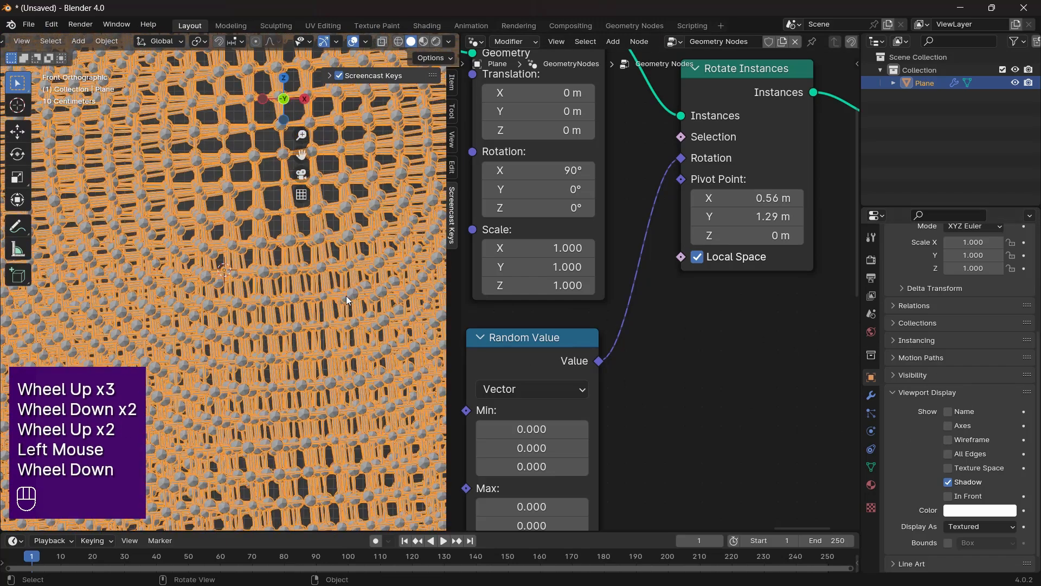
{"action": "scroll", "coordinate": [323, 189], "scroll_direction": "up", "scroll_amount": 1}
- Hide the viewport overlays to inspect the rotated grid layers in perspective and from the Front viewpoint, and show the overlays again
{"action": "left_click", "coordinate": [353, 42]}
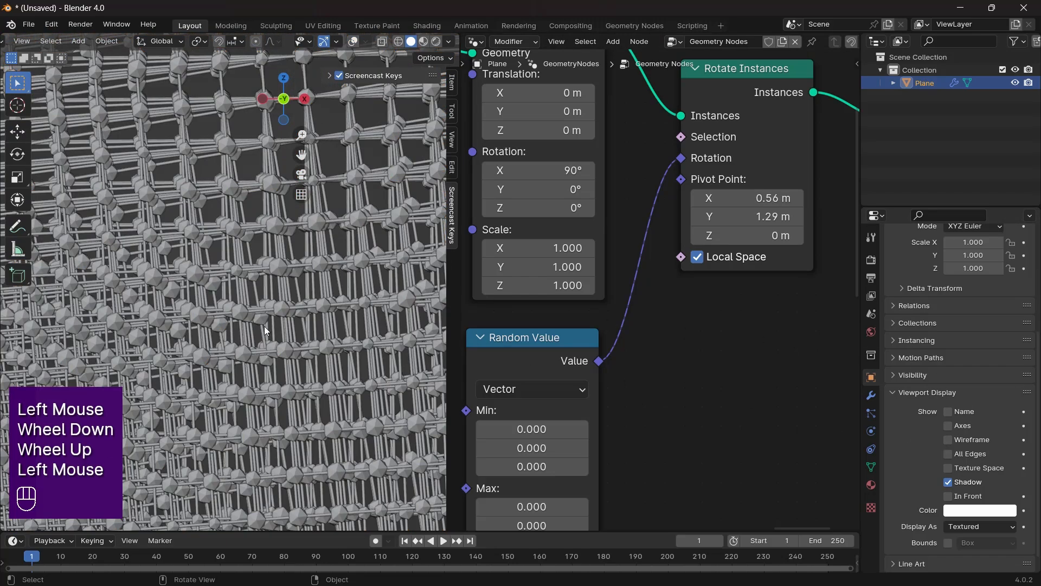
{"action": "scroll", "coordinate": [325, 244], "scroll_direction": "down", "scroll_amount": 1}
{"action": "middle_click_drag", "start_coordinate": [325, 379], "coordinate": [283, 329], "text": "shift"}
{"action": "scroll", "coordinate": [294, 419], "scroll_direction": "up", "scroll_amount": 1, "text": "shift"}
{"action": "scroll", "coordinate": [269, 379], "scroll_direction": "down", "scroll_amount": 3}
{"action": "scroll", "coordinate": [314, 341], "scroll_direction": "up", "scroll_amount": 1}
{"action": "scroll", "coordinate": [314, 341], "scroll_direction": "down", "scroll_amount": 2}
{"action": "scroll", "coordinate": [246, 343], "scroll_direction": "up", "scroll_amount": 1}
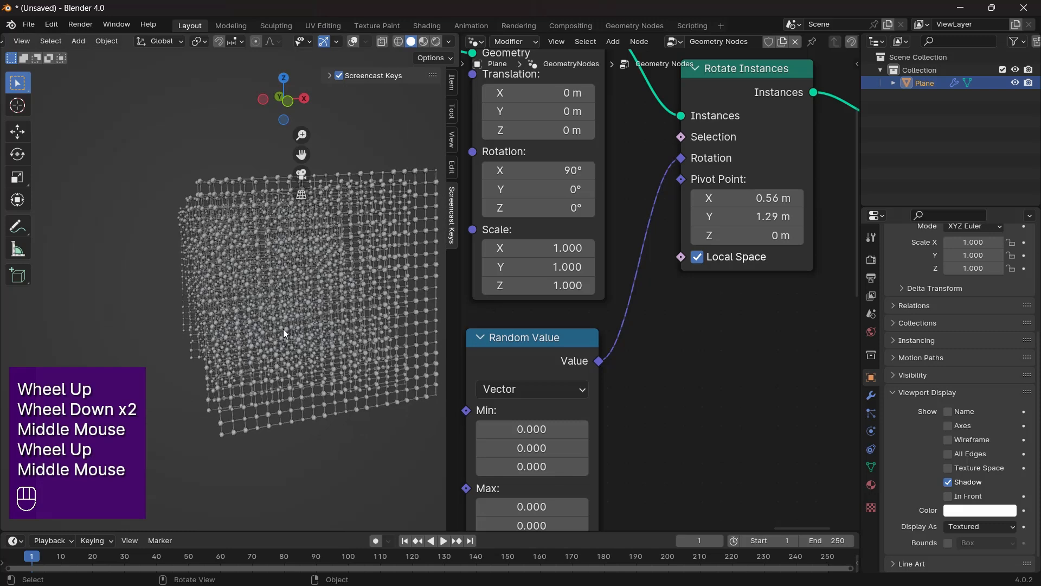
{"action": "key", "text": "KP_1"}
{"action": "scroll", "coordinate": [281, 314], "scroll_direction": "up", "scroll_amount": 1}
{"action": "scroll", "coordinate": [280, 313], "scroll_direction": "up", "scroll_amount": 1, "text": "shift"}
{"action": "mouse_move", "coordinate": [281, 313]}
{"action": "middle_mouse_down", "text": "shift"}
{"action": "mouse_move", "coordinate": [271, 318]}
{"action": "mouse_move", "coordinate": [281, 320]}
{"action": "middle_mouse_up", "text": "shift"}
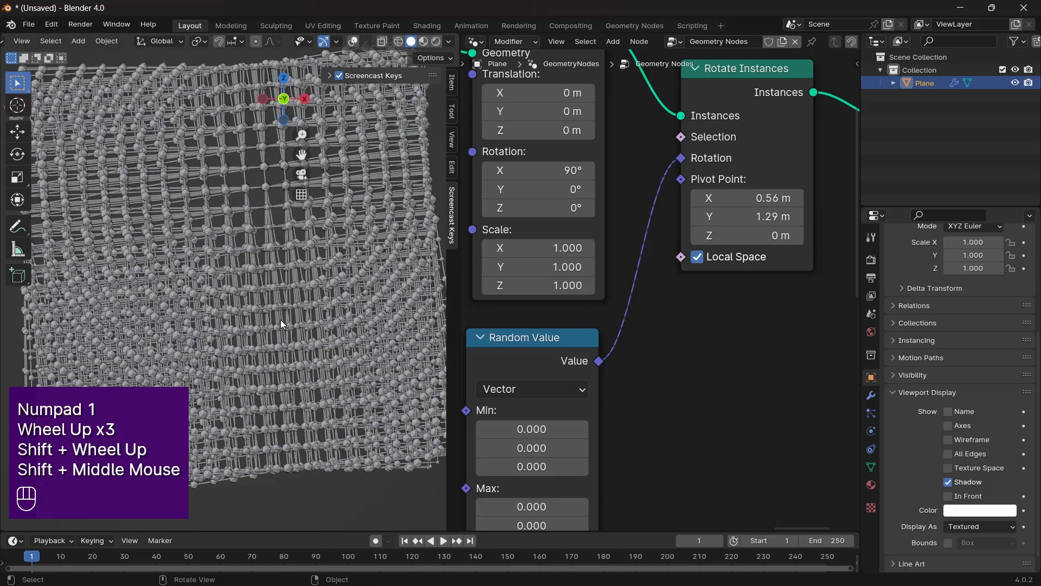
{"action": "left_click", "coordinate": [354, 42]}
- Add a camera and align it to the current Front view
{"action": "key", "text": "shift+a"}
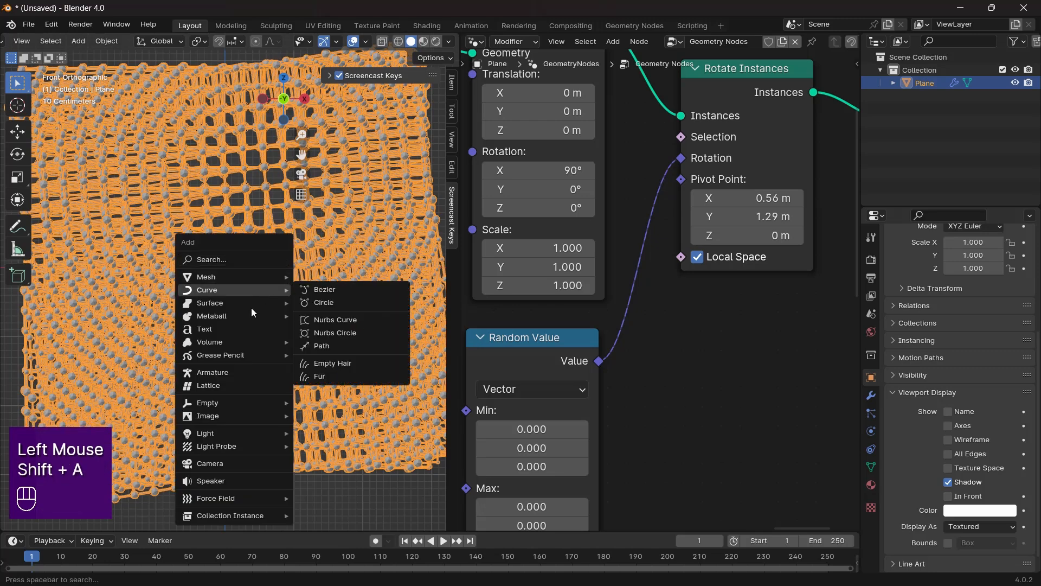
{"action": "left_click", "coordinate": [249, 465]}
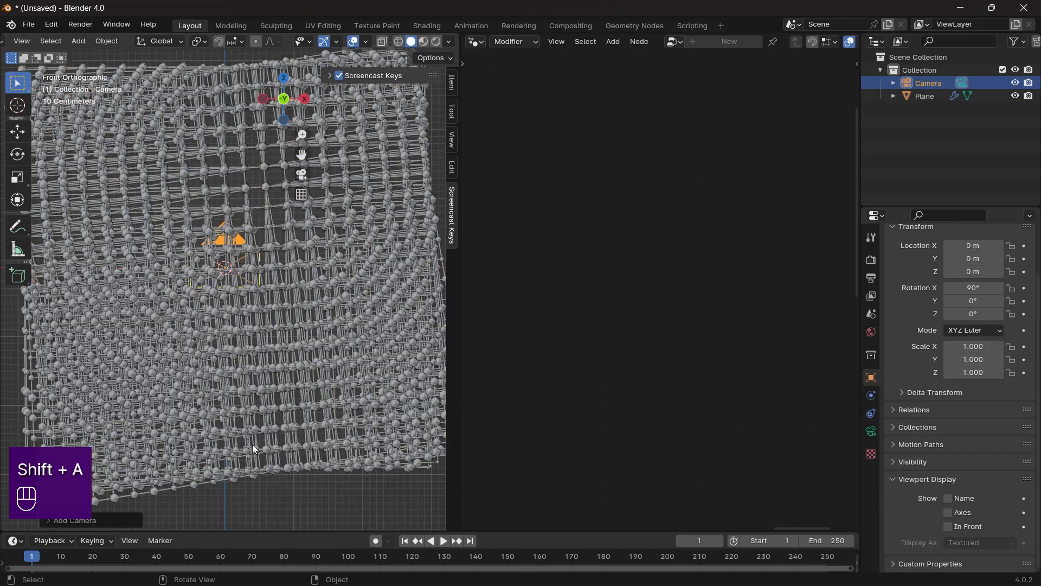
{"action": "key", "text": "ctrl+alt+KP_0"}
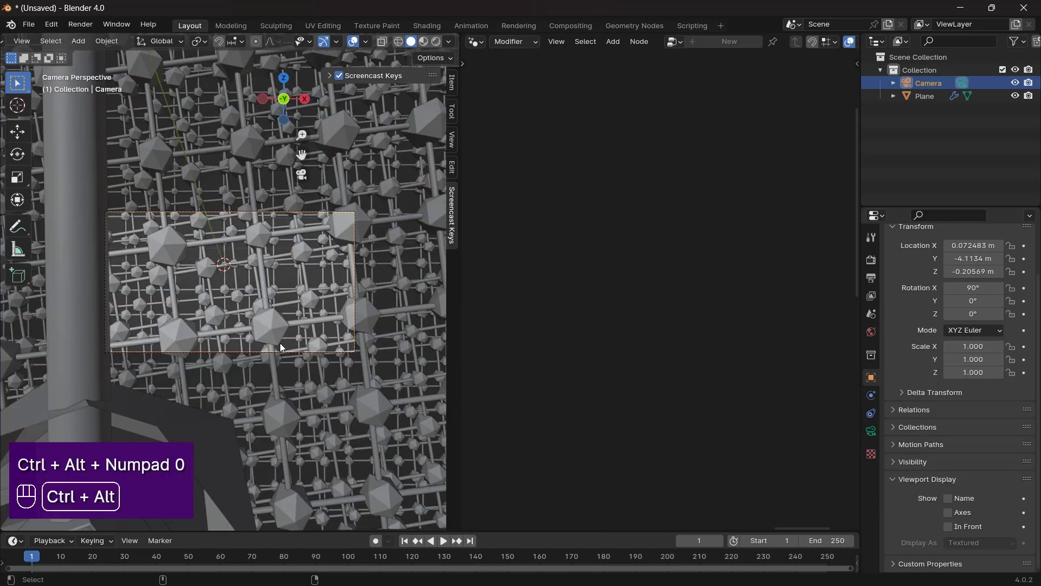
{"action": "scroll", "coordinate": [265, 339], "scroll_direction": "down", "scroll_amount": 3}
{"action": "scroll", "coordinate": [233, 311], "scroll_direction": "down", "scroll_amount": 3}
{"action": "scroll", "coordinate": [235, 311], "scroll_direction": "up", "scroll_amount": 2}
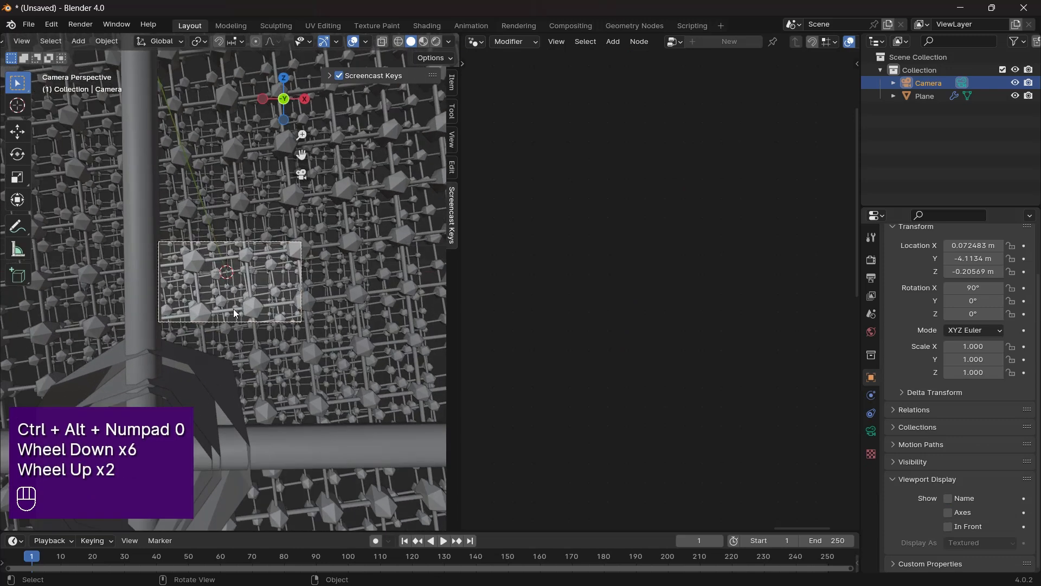
- Move the camera back from the grids by about 8.54 m along its local Z axis
{"action": "key", "text": "g"}
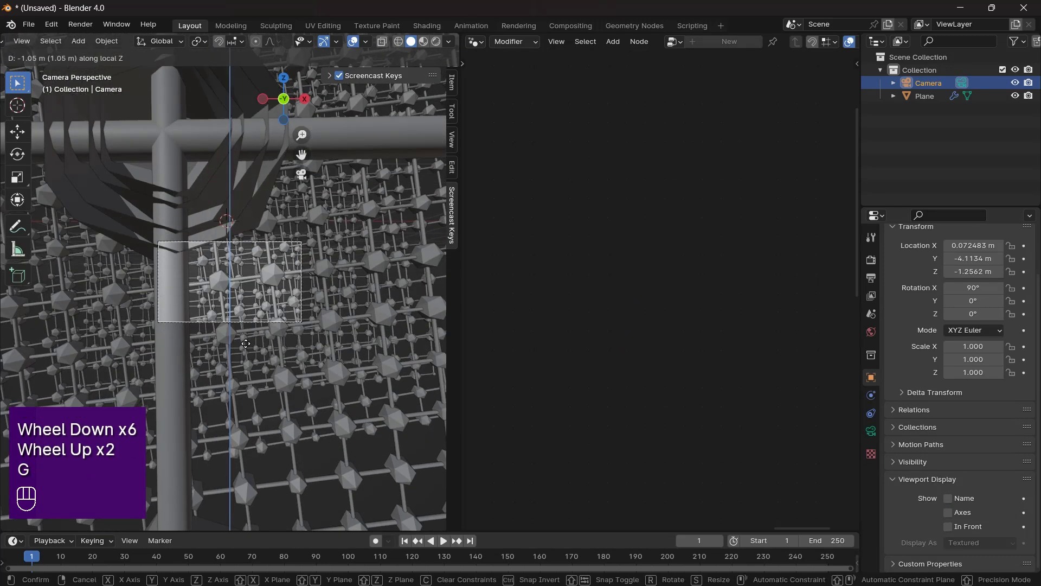
{"action": "right_click", "coordinate": [245, 344]}
{"action": "key", "text": "g"}
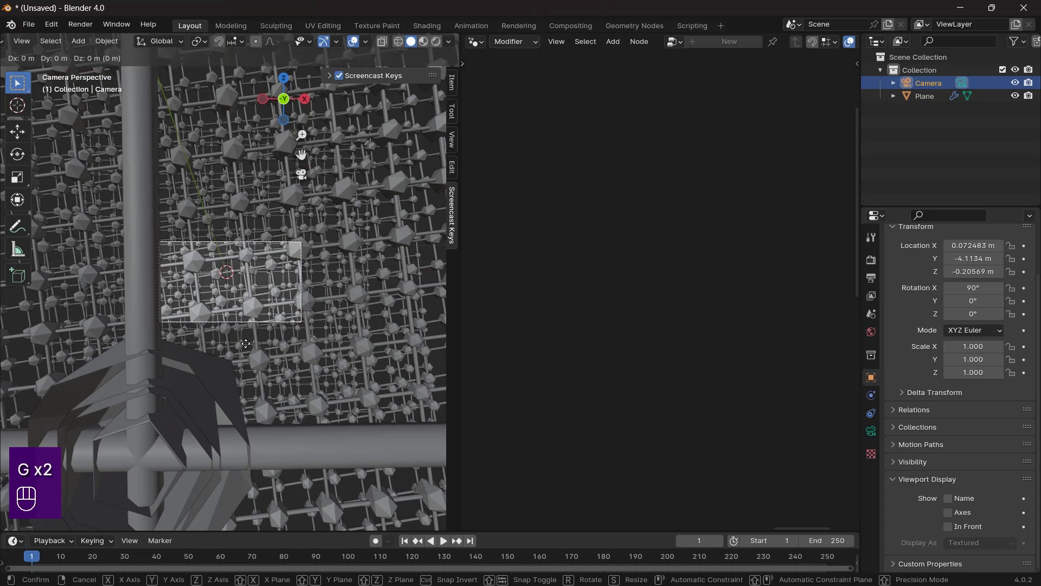
{"action": "middle_click", "coordinate": [246, 344]}
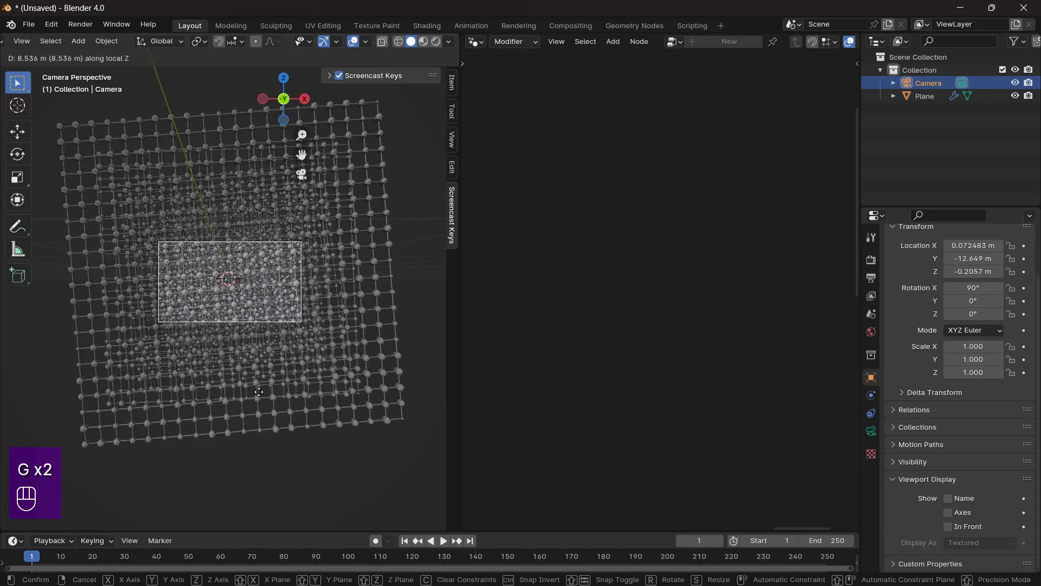
{"action": "left_click", "coordinate": [258, 392]}
{"action": "scroll", "coordinate": [253, 278], "scroll_direction": "up", "scroll_amount": 7}
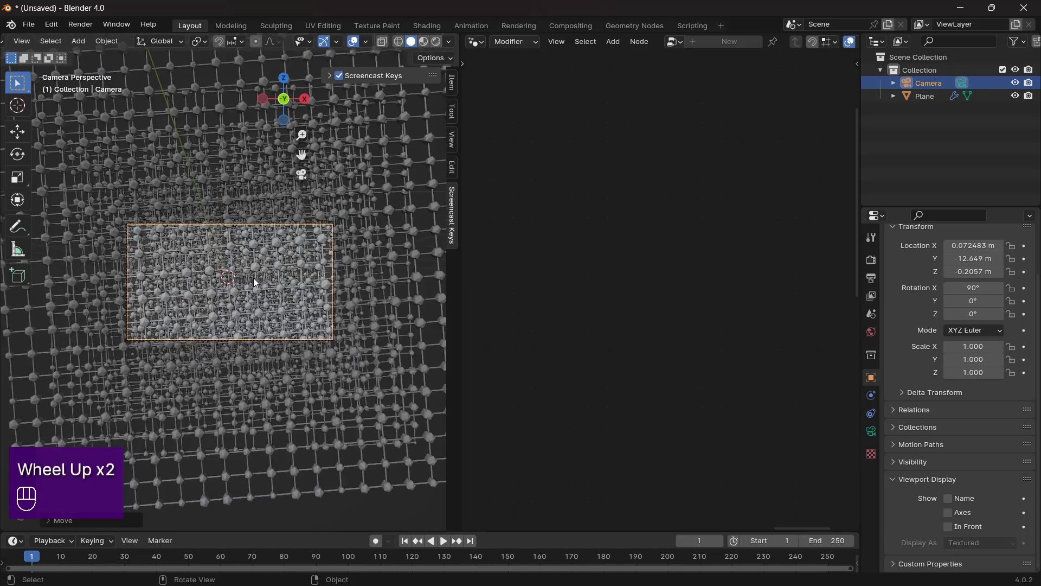
{"action": "scroll", "coordinate": [258, 333], "scroll_direction": "down", "scroll_amount": 3}
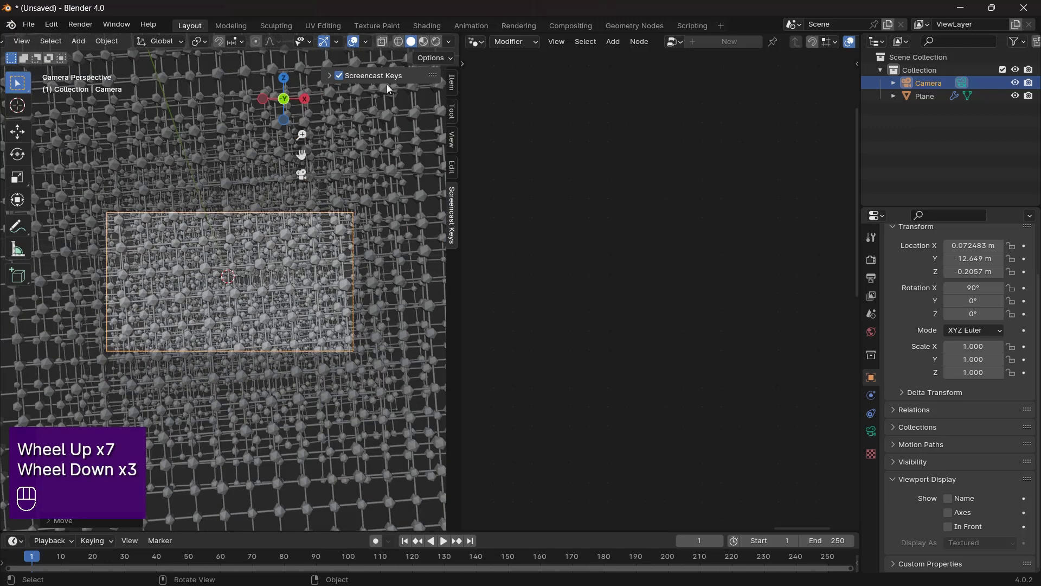
{"action": "scroll", "coordinate": [264, 292], "scroll_direction": "up", "scroll_amount": 3}
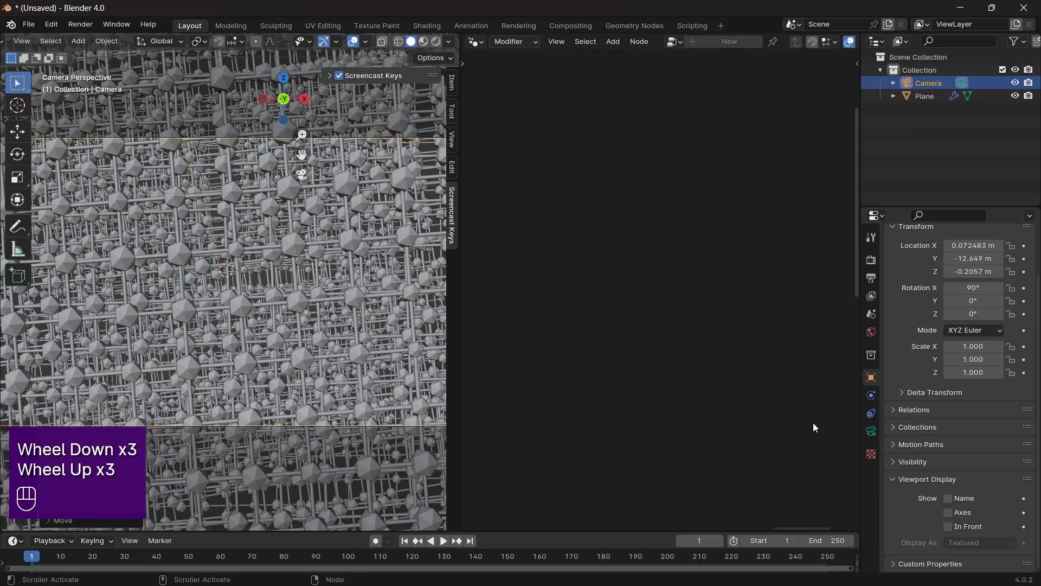
- Enable Depth of Field for the camera and expand its focus and aperture settings
{"action": "left_click", "coordinate": [871, 430]}
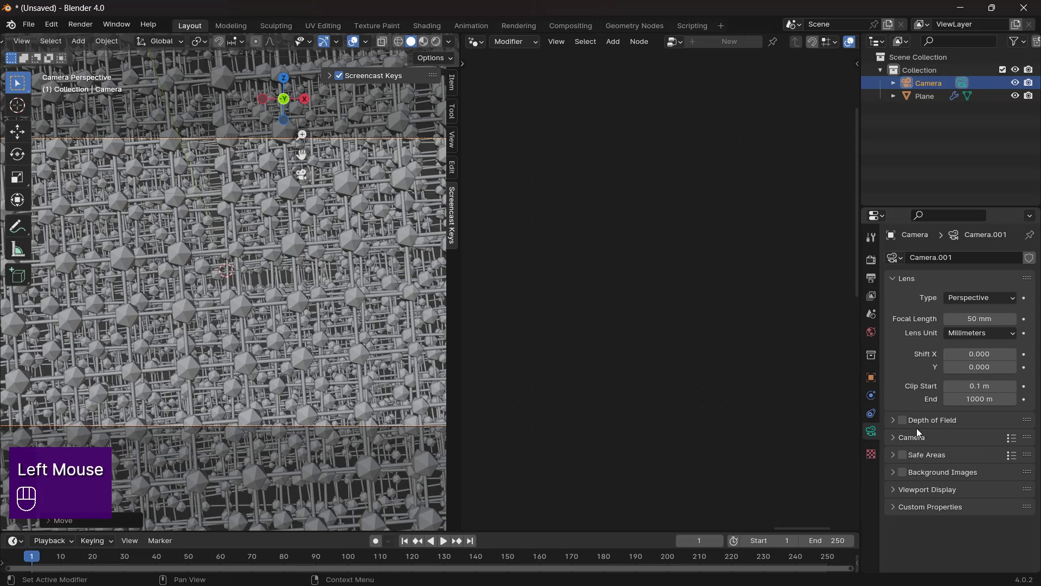
{"action": "left_click", "coordinate": [902, 421]}
{"action": "left_click", "coordinate": [894, 421]}
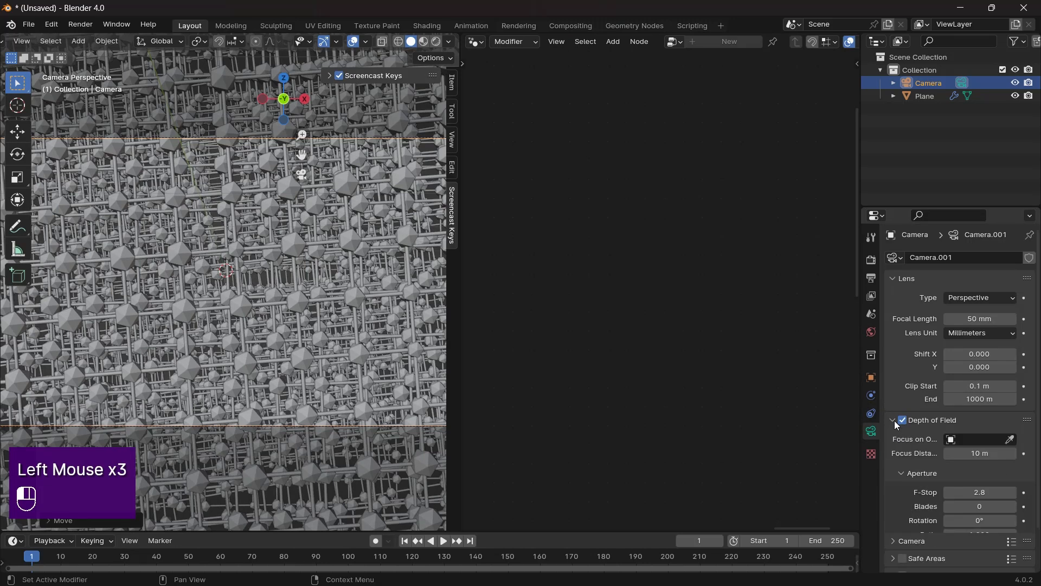
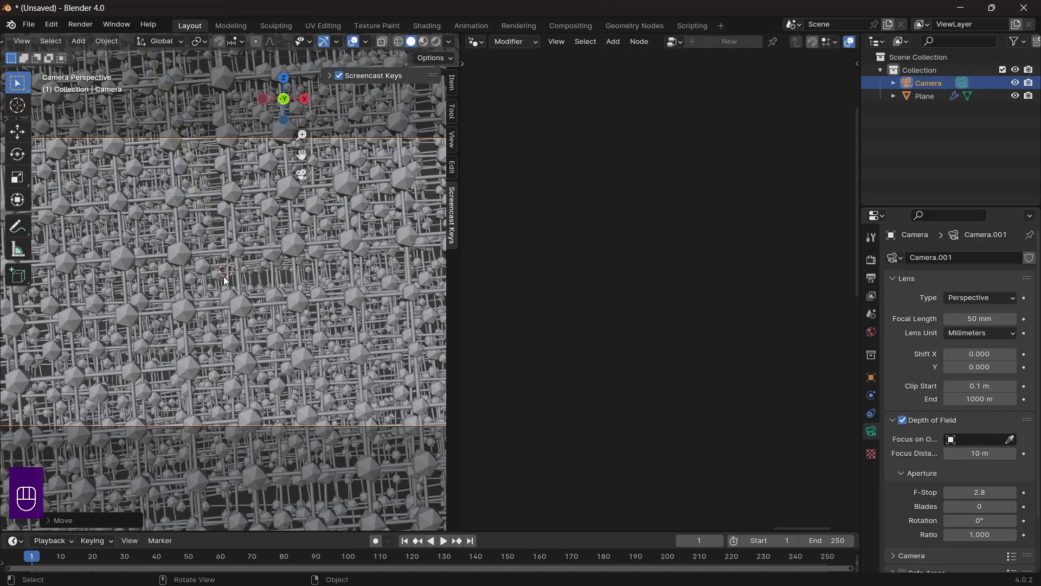
- Pick the camera's depth-of-field distance from a point on the grid layers
{"action": "right_click", "coordinate": [264, 245]}
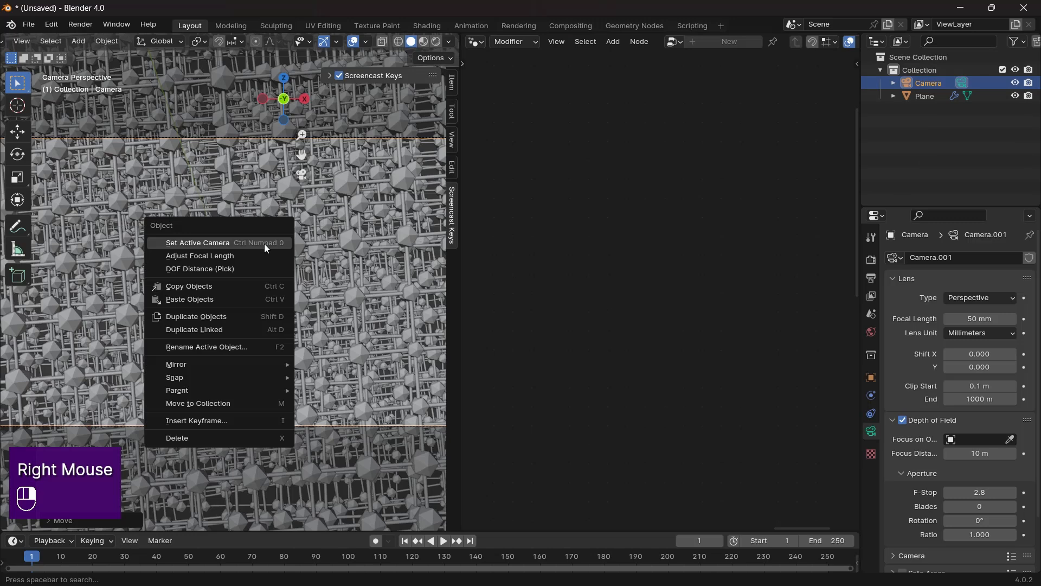
{"action": "left_click", "coordinate": [227, 272]}
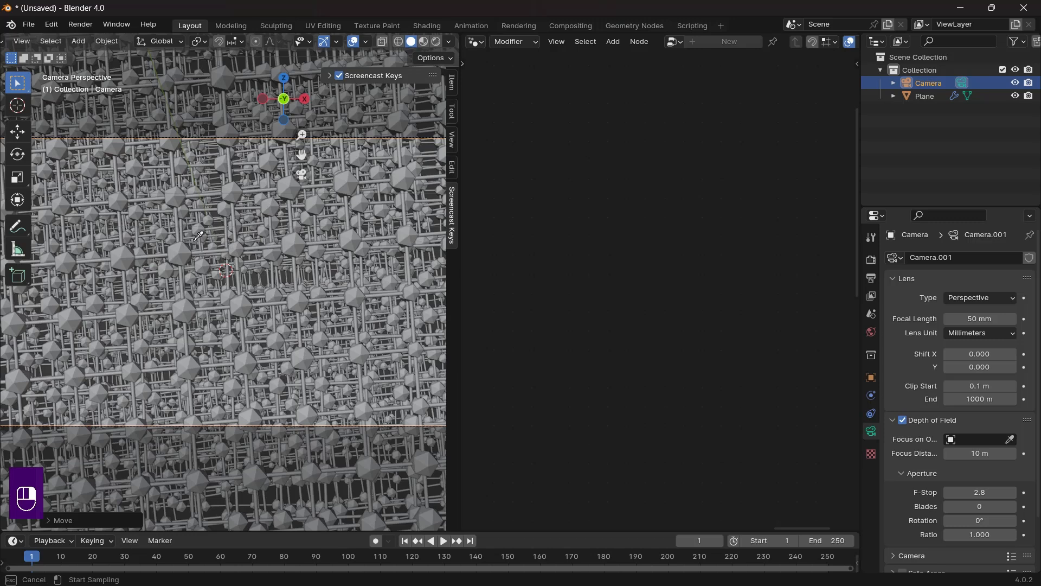
- Set the camera's depth-of-field focus distance to about 4.6 m by sampling a point on the lattice
{"action": "left_click", "coordinate": [145, 245]}
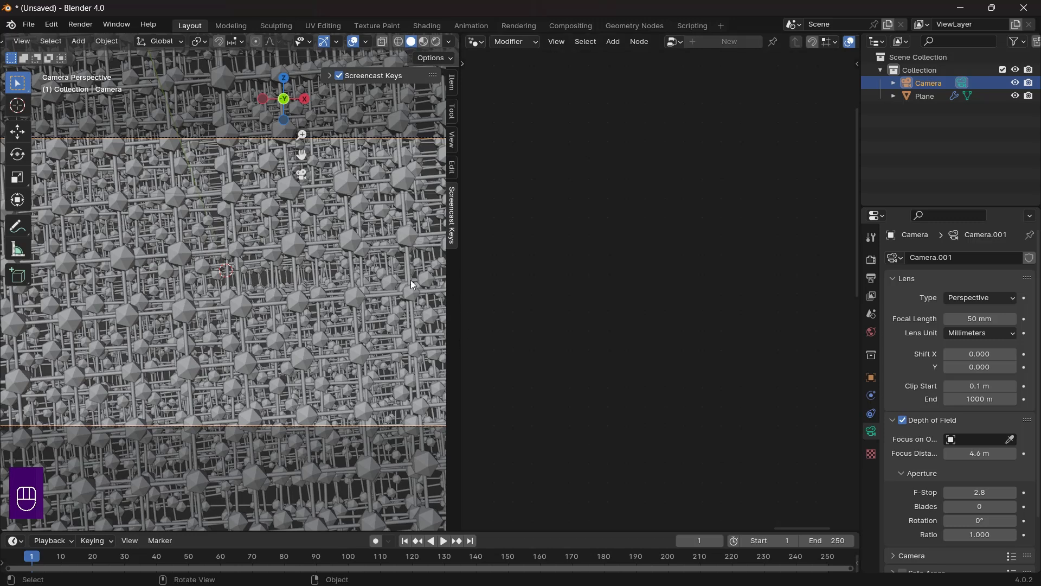
{"action": "scroll", "coordinate": [301, 259], "scroll_direction": "down", "scroll_amount": 2}
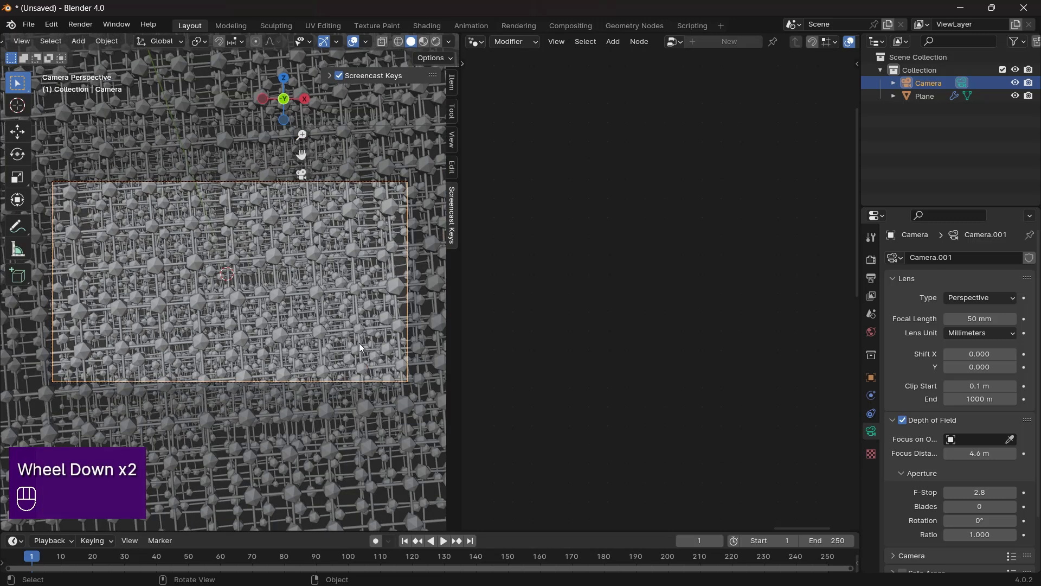
- Select the lattice plane, add a material slot with a new material, and name it "ball"
{"action": "left_click", "coordinate": [279, 308]}
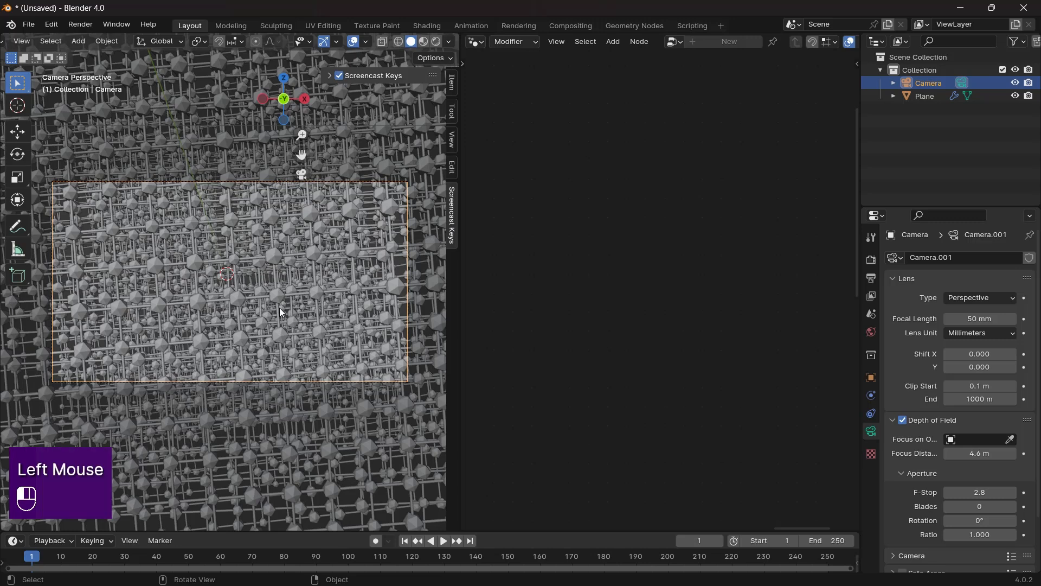
{"action": "scroll", "coordinate": [662, 349], "scroll_direction": "down", "scroll_amount": 5}
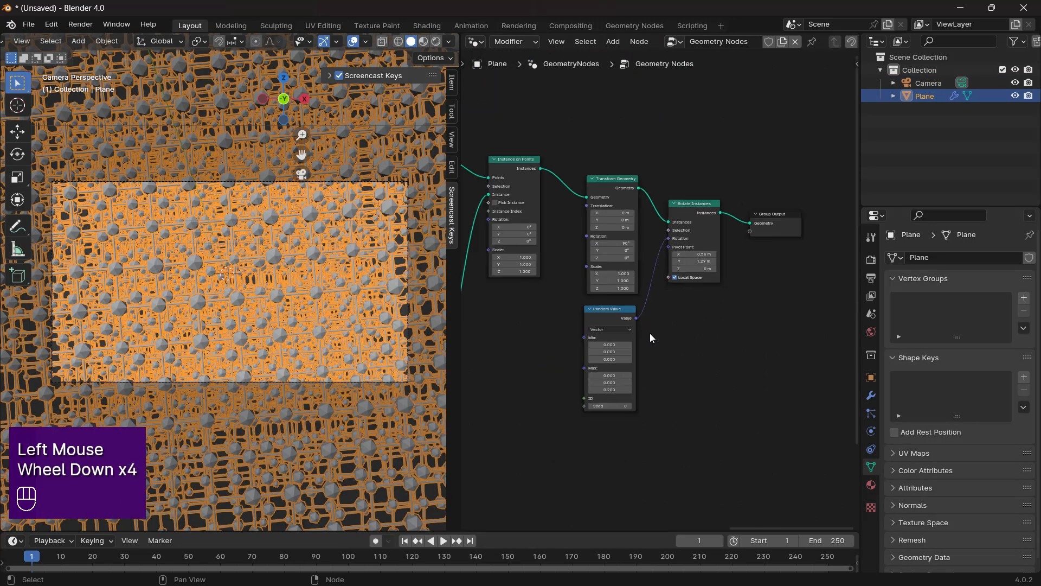
{"action": "middle_click_drag", "start_coordinate": [650, 333], "coordinate": [763, 336]}
{"action": "left_click", "coordinate": [871, 486]}
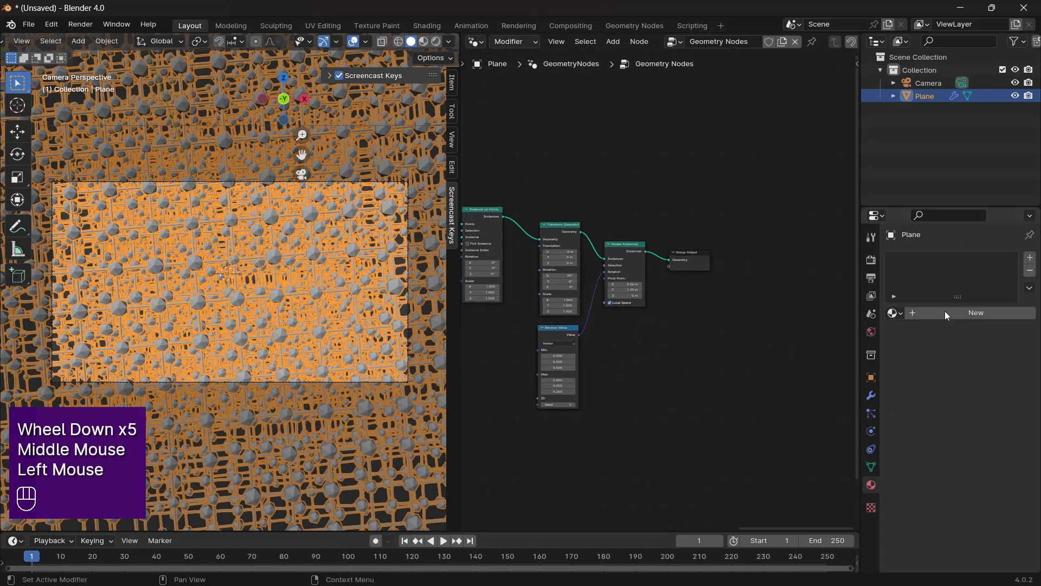
{"action": "left_click", "coordinate": [1030, 257]}
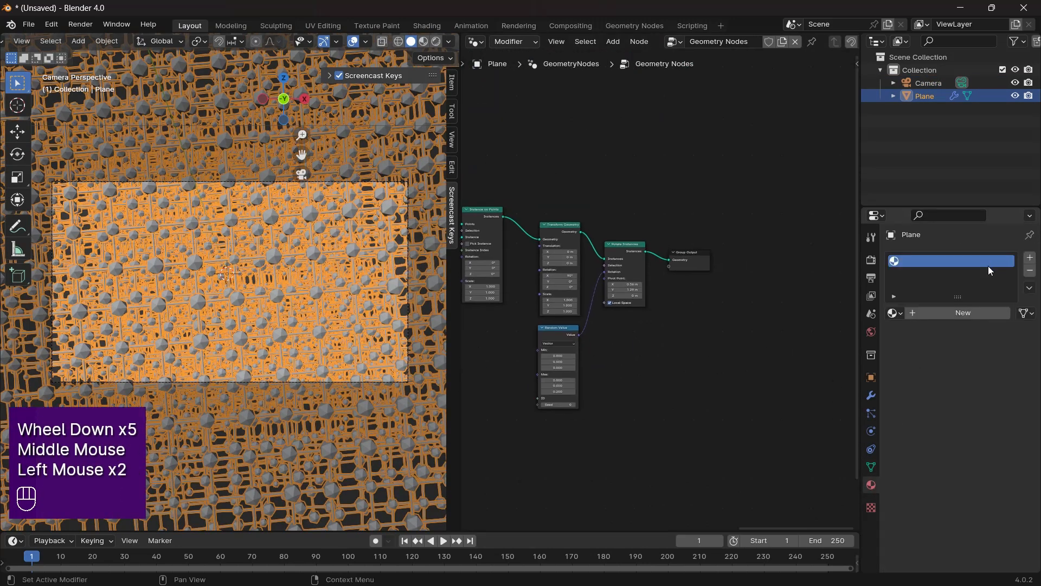
{"action": "left_click", "coordinate": [926, 310]}
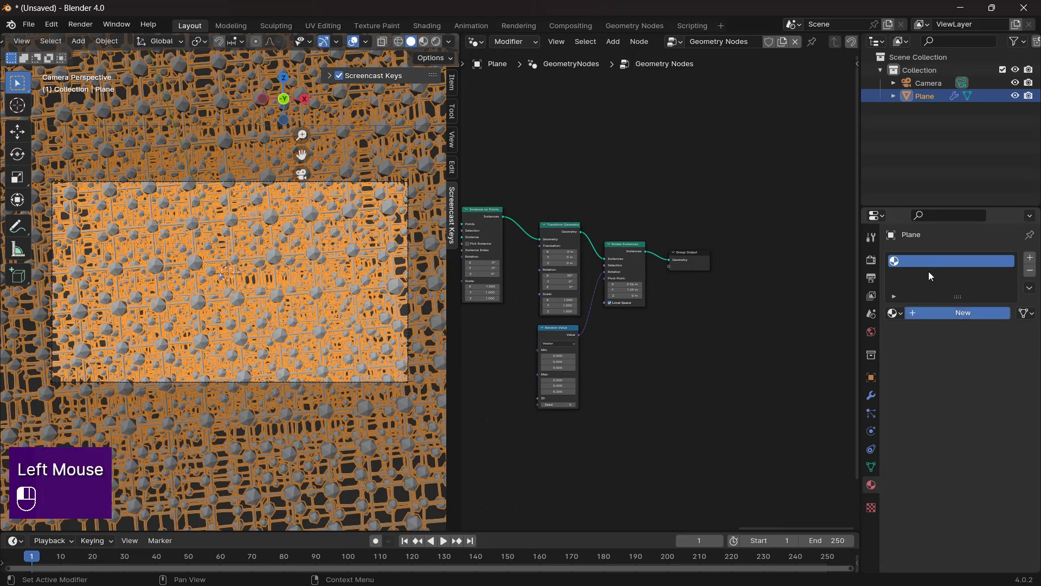
{"action": "left_click", "coordinate": [942, 310]}
{"action": "double_click", "coordinate": [931, 311]}
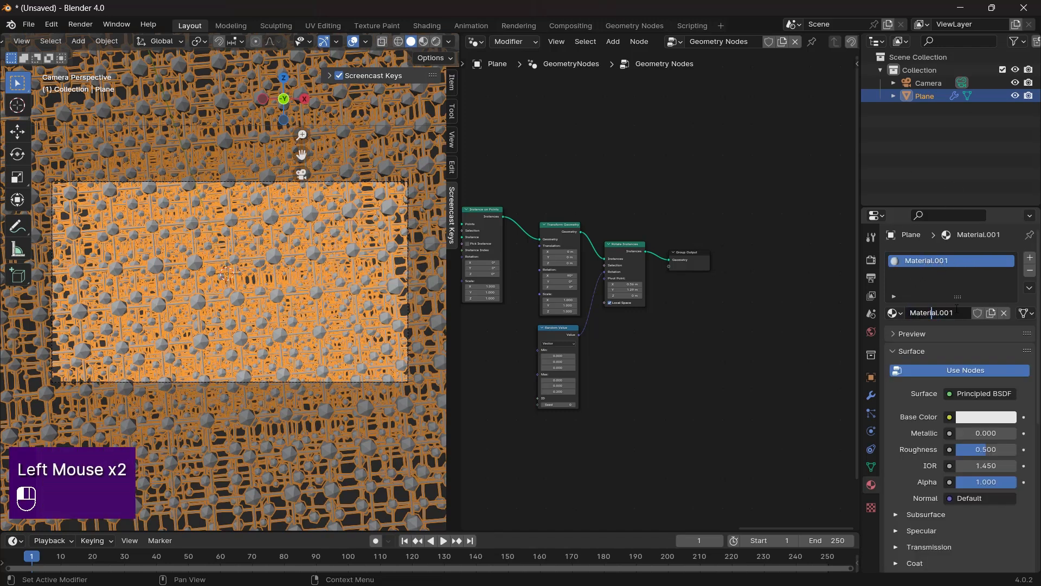
{"action": "left_click_drag", "start_coordinate": [958, 309], "coordinate": [868, 319]}
{"action": "type", "text": "ball"}
{"action": "key", "text": "Return"}
- Add a second material slot to the plane with a new material named "cube"
{"action": "left_click", "coordinate": [1029, 257]}
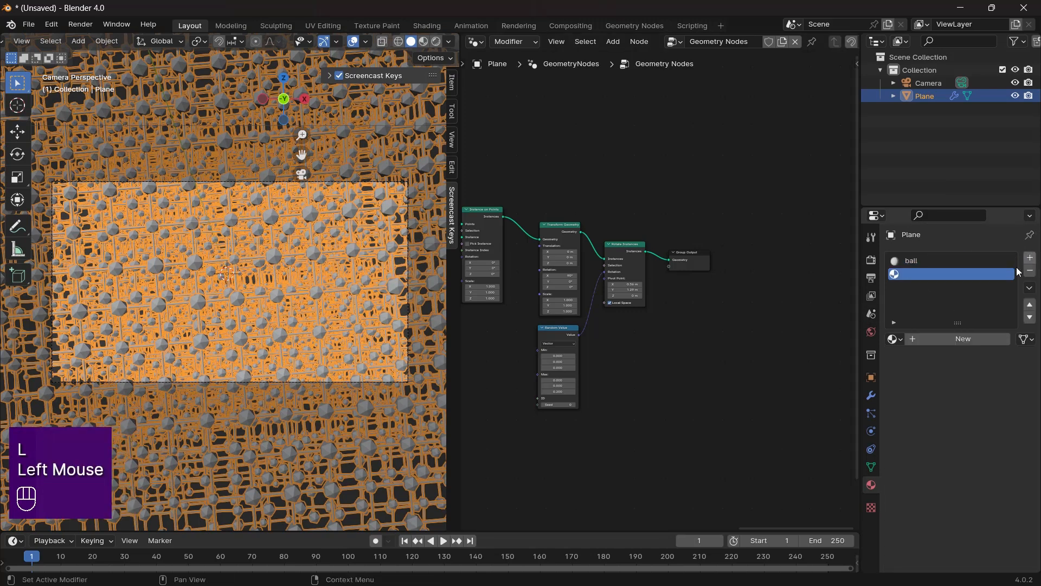
{"action": "left_click", "coordinate": [916, 339]}
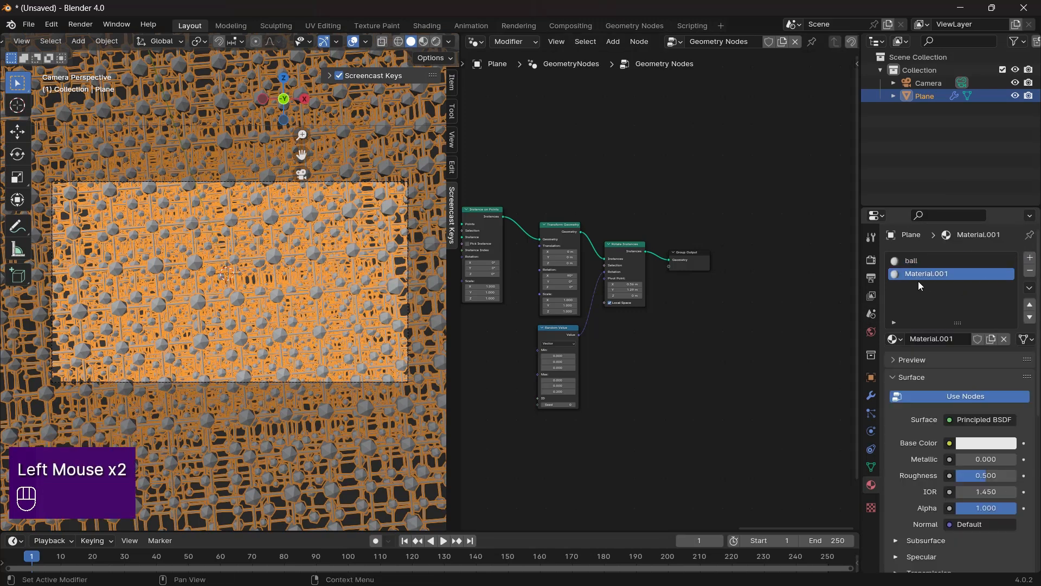
{"action": "left_click", "coordinate": [933, 339]}
{"action": "type", "text": "cube"}
{"action": "key", "text": "Return"}
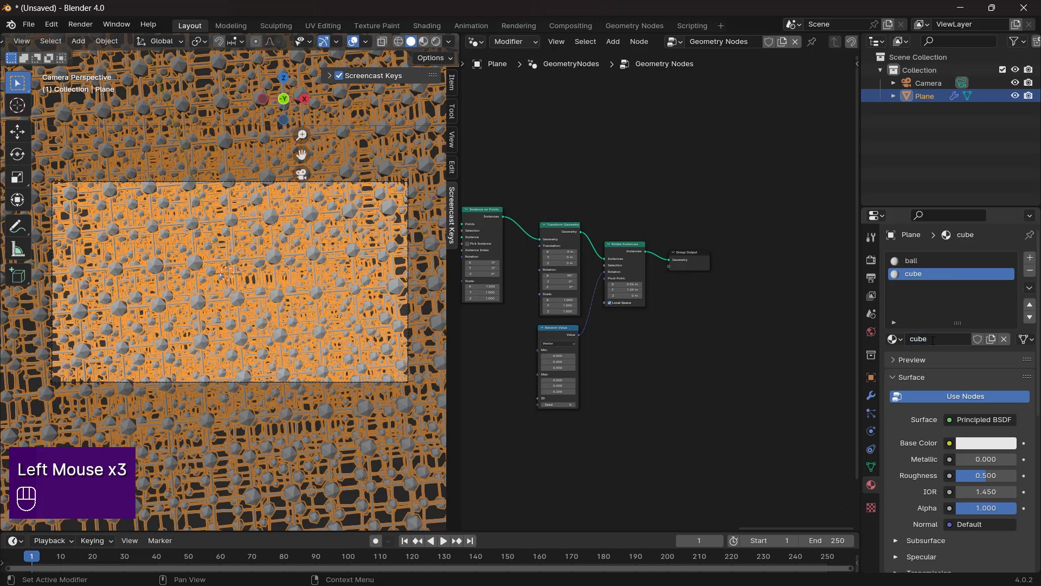
- Add a third material slot to the plane with a new material named "grid"
{"action": "left_click", "coordinate": [1030, 257]}
{"action": "left_click", "coordinate": [933, 337]}
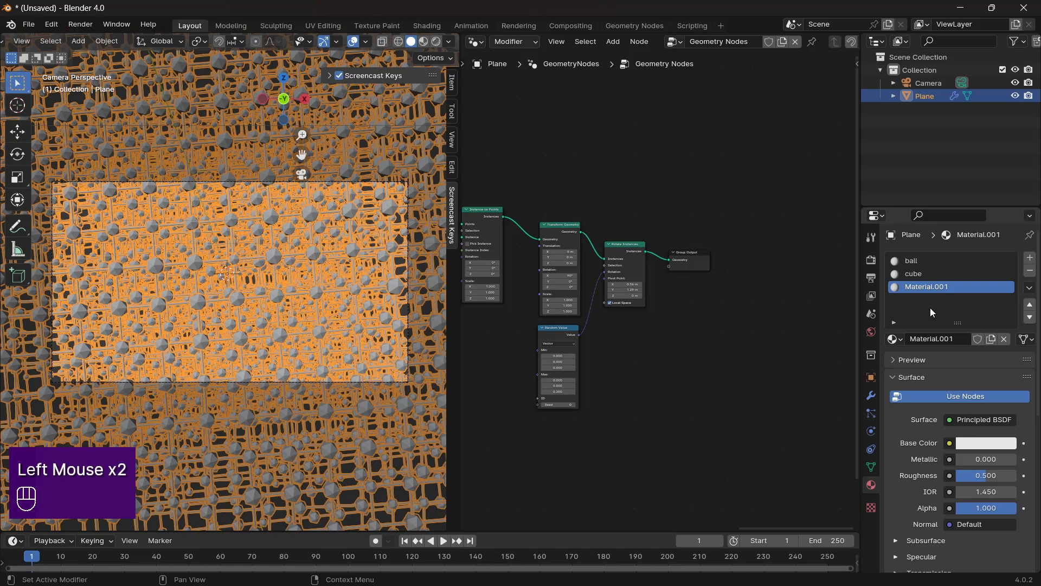
{"action": "left_click", "coordinate": [933, 290]}
{"action": "left_click", "coordinate": [938, 339]}
{"action": "key", "text": "Right"}
{"action": "key", "text": "Right"}
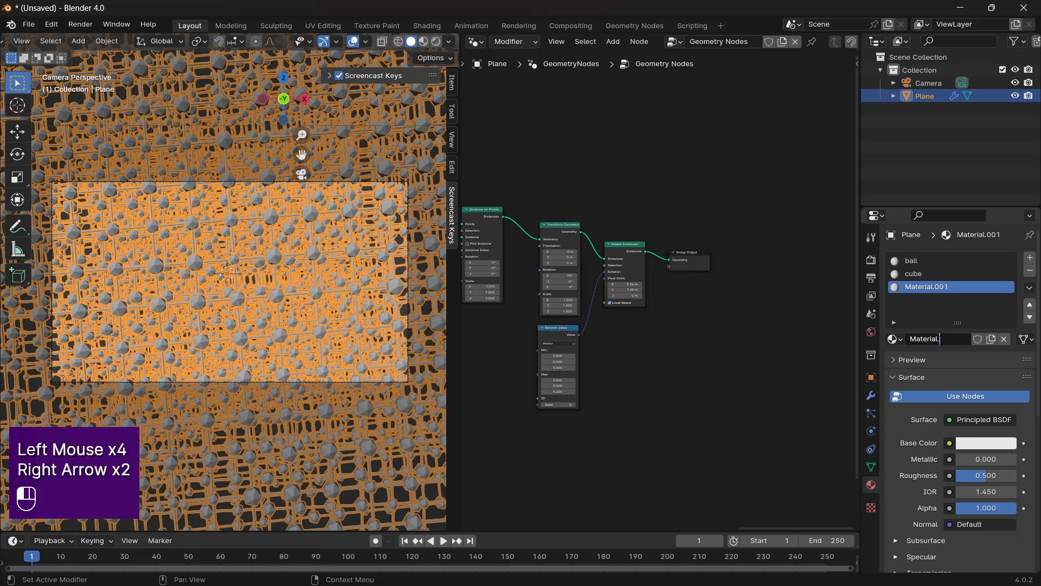
{"action": "key", "text": "BackSpace"}
{"action": "key", "text": "BackSpace"}
{"action": "key", "text": "BackSpace"}
{"action": "key", "text": "BackSpace"}
{"action": "key", "text": "BackSpace"}
{"action": "key", "text": "BackSpace"}
{"action": "key", "text": "BackSpace"}
{"action": "key", "text": "BackSpace"}
{"action": "key", "text": "BackSpace"}
{"action": "type", "text": "grill"}
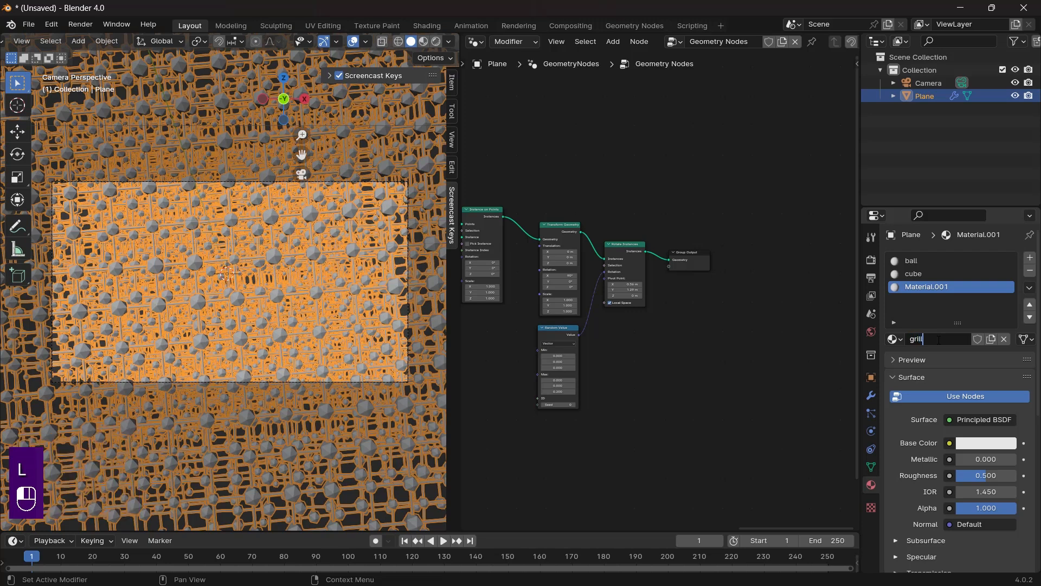
{"action": "key", "text": "BackSpace"}
{"action": "key", "text": "BackSpace"}
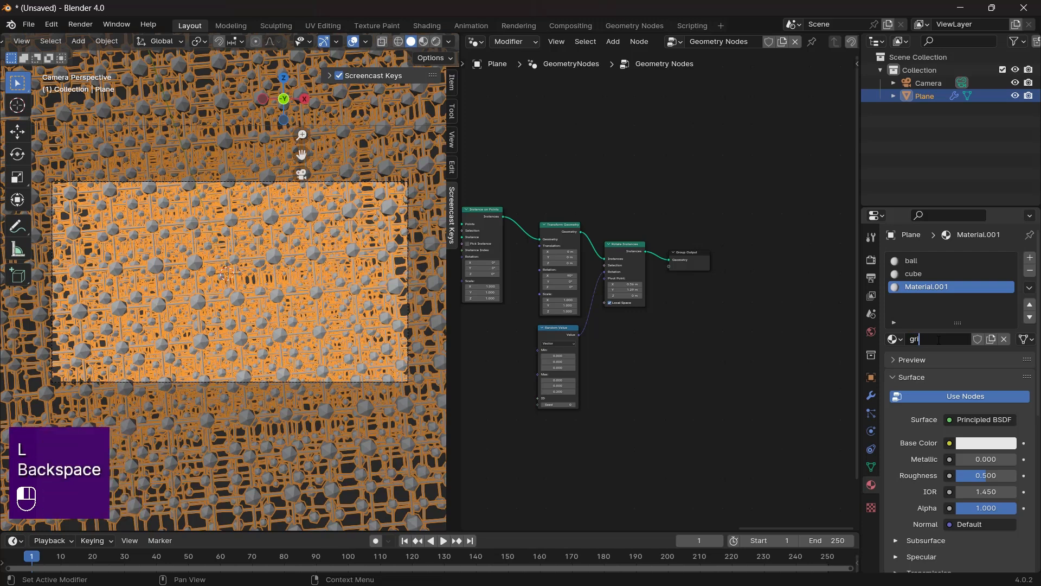
{"action": "type", "text": "d"}
{"action": "key", "text": "Return"}
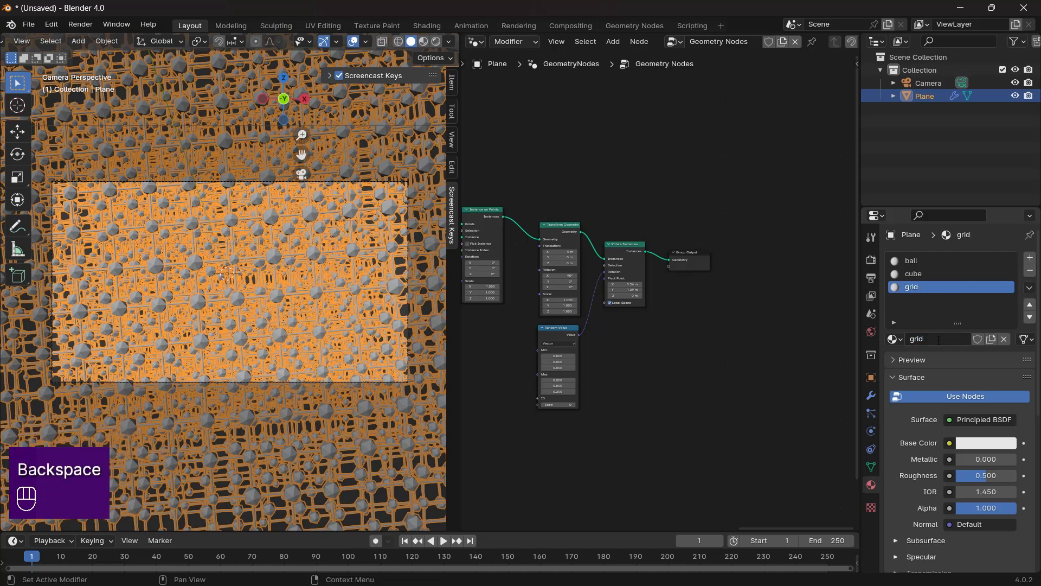
- Insert a Set Material node between Curve to Mesh and the final Join Geometry node, and assign the grid material to it
{"action": "scroll", "coordinate": [632, 349], "scroll_direction": "down", "scroll_amount": 2}
{"action": "scroll", "coordinate": [629, 349], "scroll_direction": "down", "scroll_amount": 2}
{"action": "scroll", "coordinate": [629, 350], "scroll_direction": "up", "scroll_amount": 1}
{"action": "middle_click_drag", "start_coordinate": [629, 349], "coordinate": [597, 375]}
{"action": "scroll", "coordinate": [621, 361], "scroll_direction": "up", "scroll_amount": 1}
{"action": "scroll", "coordinate": [621, 362], "scroll_direction": "up", "scroll_amount": 6}
{"action": "middle_click_drag", "start_coordinate": [680, 348], "coordinate": [591, 383]}
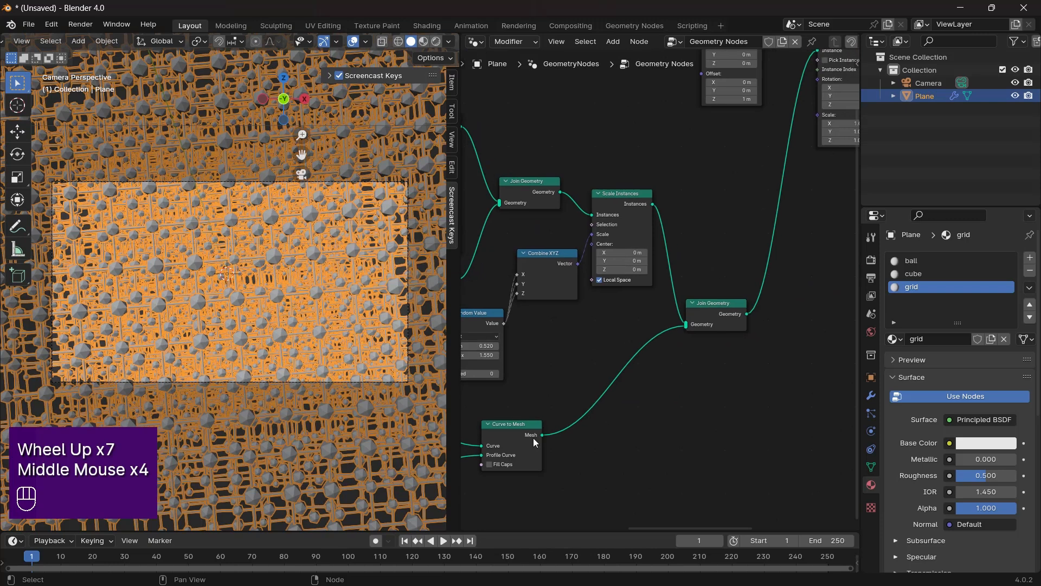
{"action": "left_click_drag", "start_coordinate": [517, 443], "coordinate": [520, 421]}
{"action": "middle_click_drag", "start_coordinate": [521, 421], "coordinate": [493, 418]}
{"action": "middle_click_drag", "start_coordinate": [813, 368], "coordinate": [715, 388]}
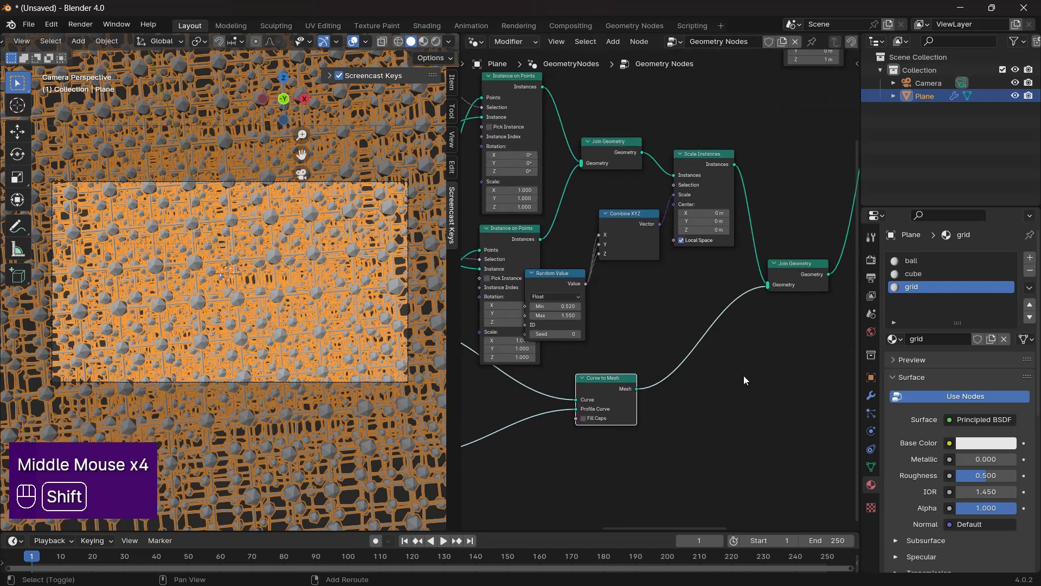
{"action": "key", "text": "shift+a"}
{"action": "type", "text": "setm"}
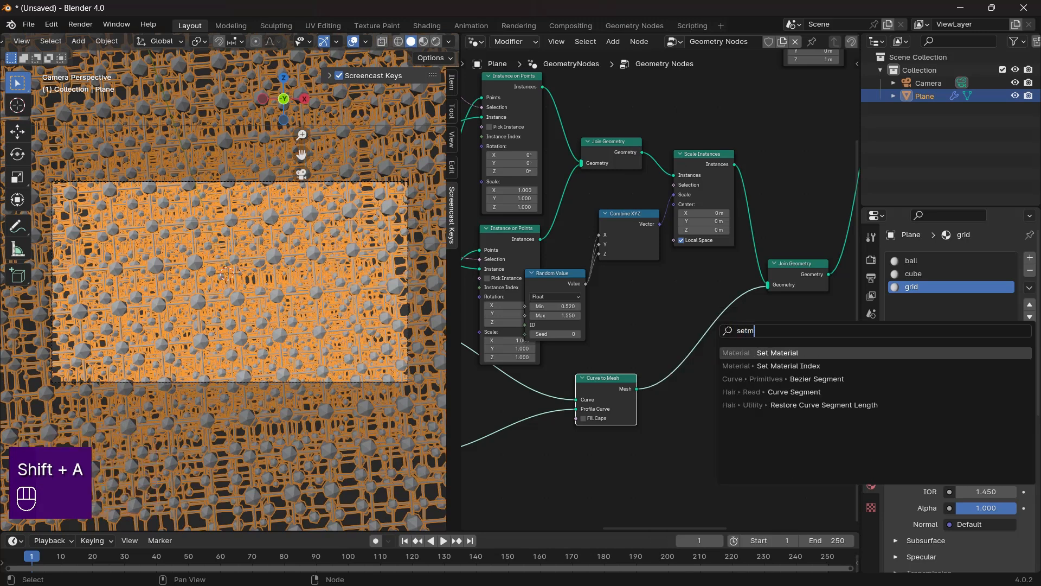
{"action": "key", "text": "Return"}
{"action": "left_click", "coordinate": [703, 363]}
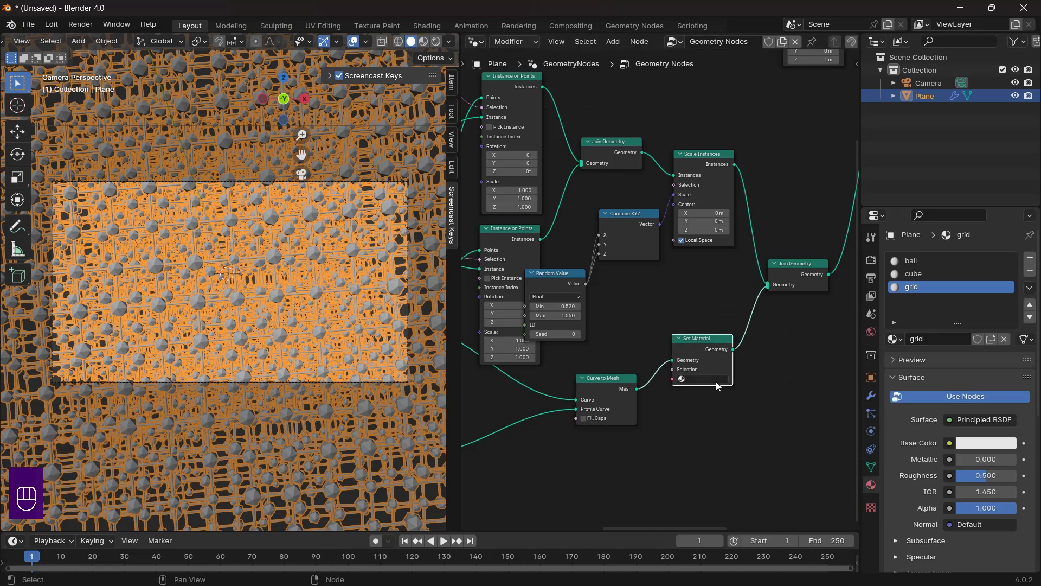
{"action": "left_click", "coordinate": [711, 379]}
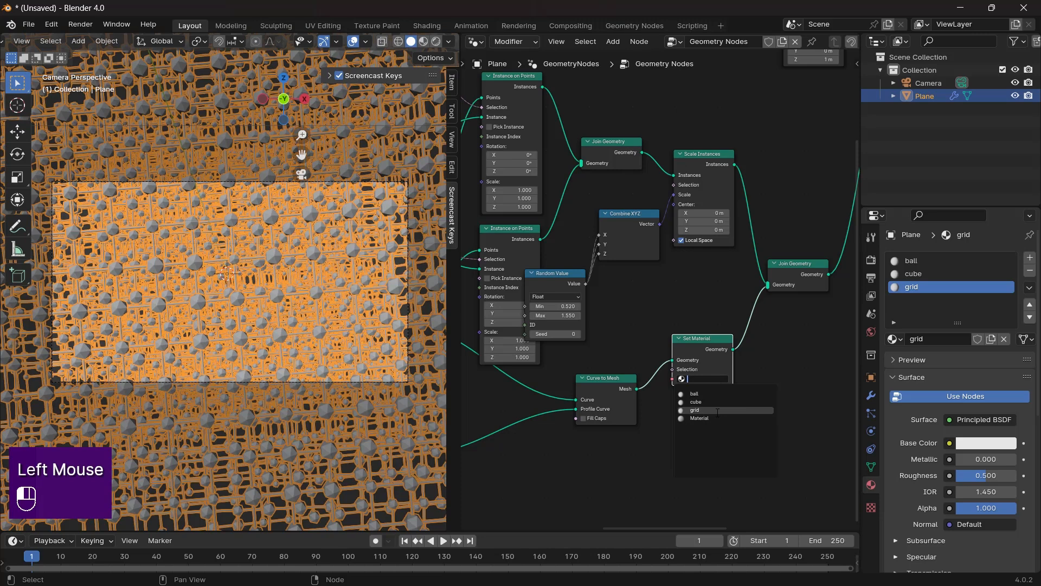
{"action": "left_click", "coordinate": [718, 412]}
- Insert a Set Material node between the Ico Sphere and its Instance on Points node, and assign the ball material to it
{"action": "scroll", "coordinate": [661, 292], "scroll_direction": "down", "scroll_amount": 2}
{"action": "scroll", "coordinate": [655, 225], "scroll_direction": "up", "scroll_amount": 1}
{"action": "middle_click_drag", "start_coordinate": [634, 209], "coordinate": [660, 309]}
{"action": "scroll", "coordinate": [586, 375], "scroll_direction": "up", "scroll_amount": 2}
{"action": "middle_click_drag", "start_coordinate": [562, 341], "coordinate": [548, 407]}
{"action": "scroll", "coordinate": [616, 395], "scroll_direction": "up", "scroll_amount": 2}
{"action": "left_click_drag", "start_coordinate": [513, 406], "coordinate": [515, 414]}
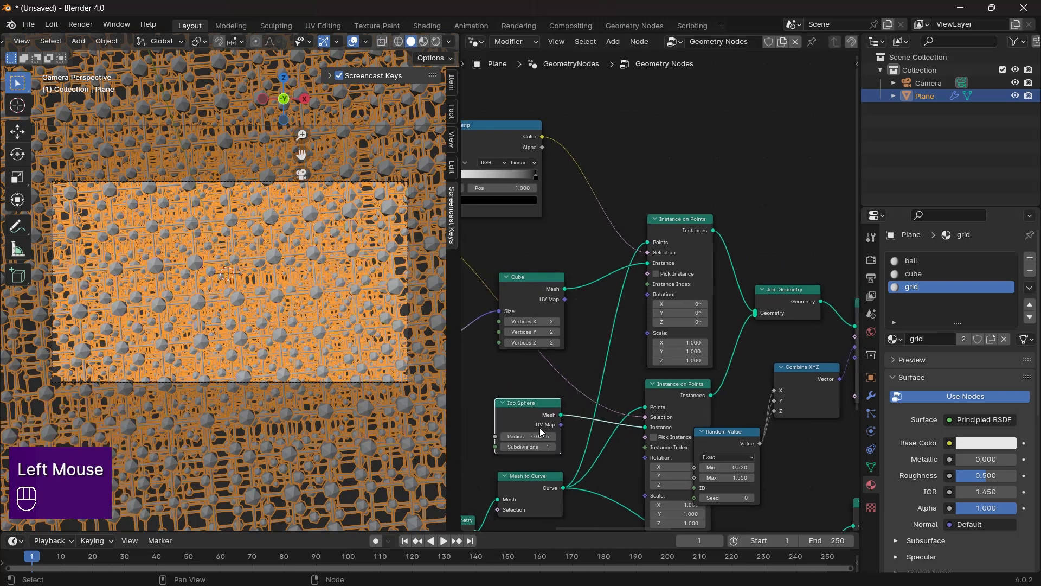
{"action": "key", "text": "shift+a"}
{"action": "type", "text": "se"}
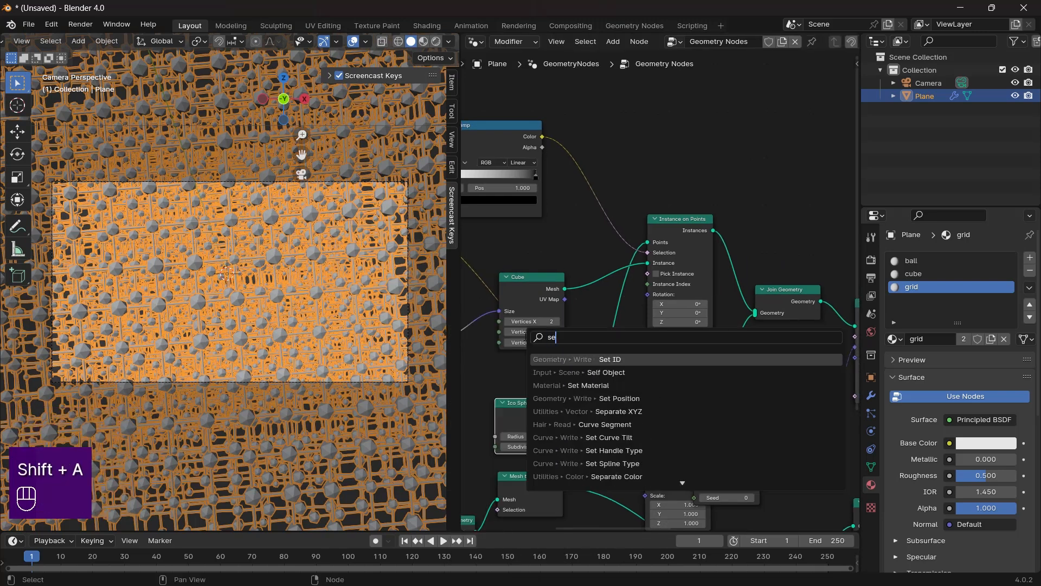
{"action": "type", "text": "t mat"}
{"action": "key", "text": "Return"}
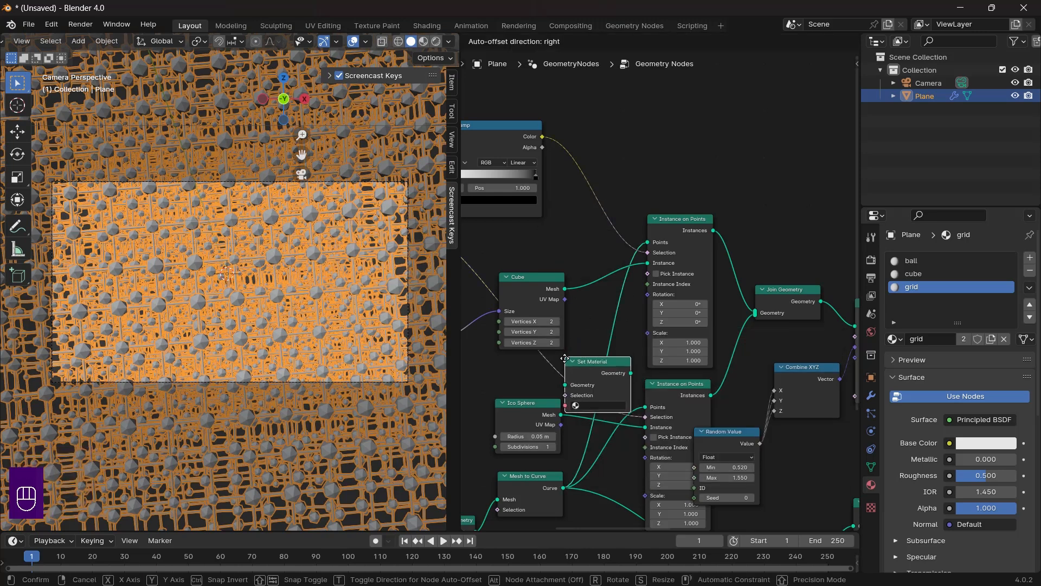
{"action": "left_click", "coordinate": [645, 420]}
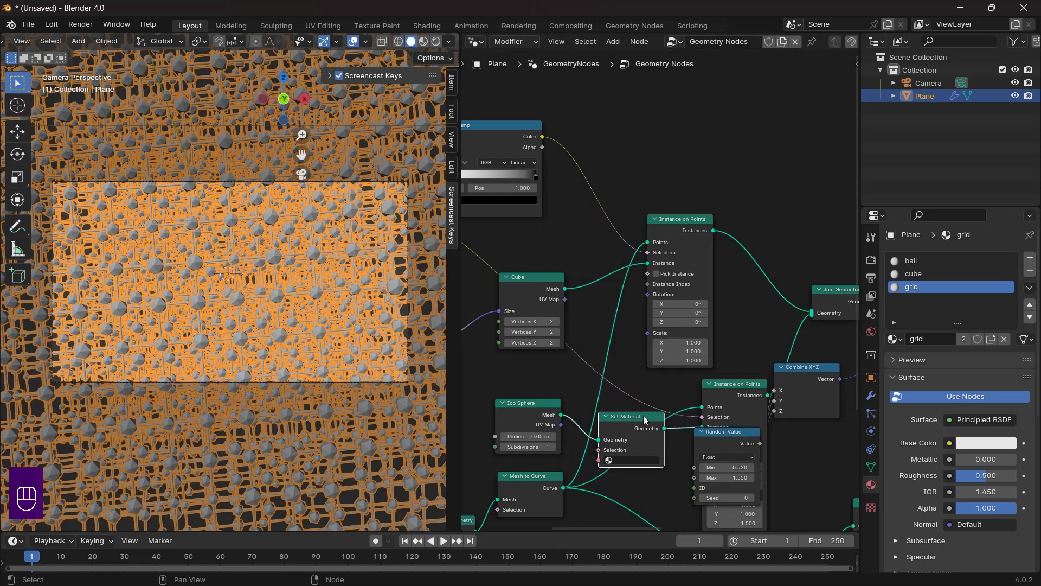
{"action": "double_click", "coordinate": [632, 460]}
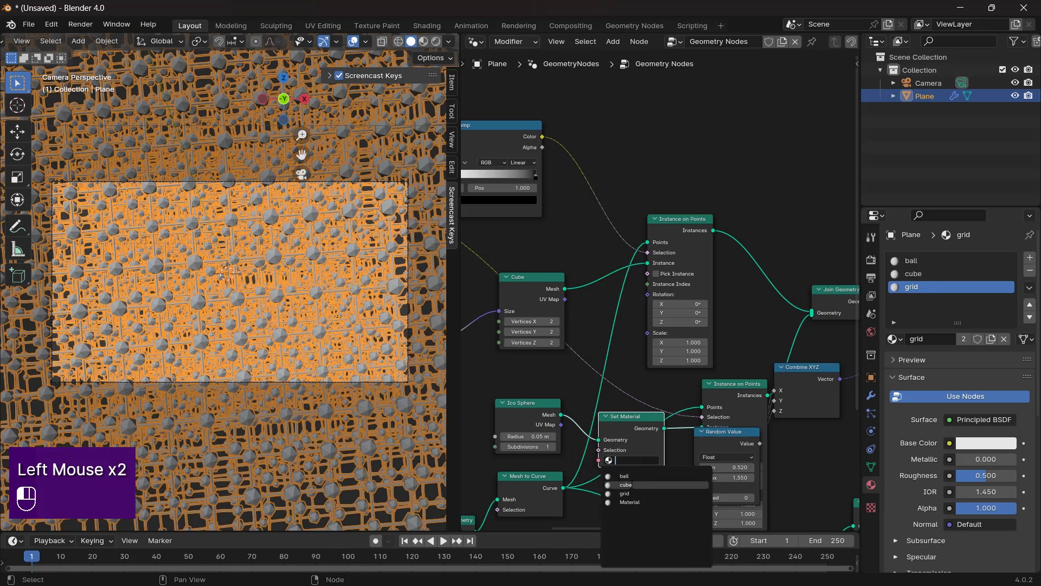
{"action": "left_click", "coordinate": [625, 476]}
- Insert a Set Material node between the Cube and its Instance on Points node, and assign the cube material to it
{"action": "middle_click_drag", "start_coordinate": [624, 471], "coordinate": [624, 488]}
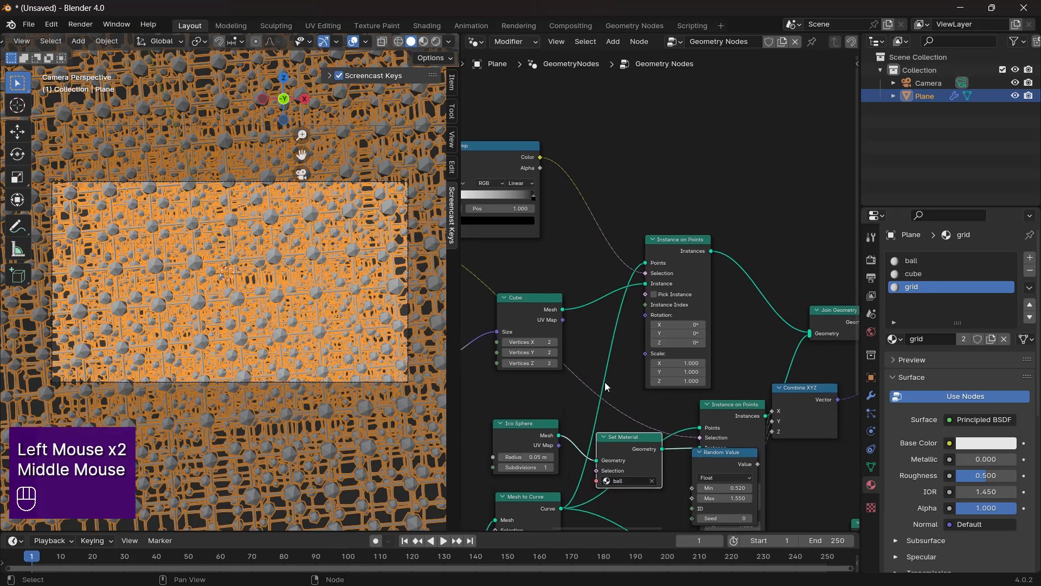
{"action": "middle_click_drag", "start_coordinate": [577, 441], "coordinate": [677, 343]}
{"action": "middle_click_drag", "start_coordinate": [566, 411], "coordinate": [632, 342]}
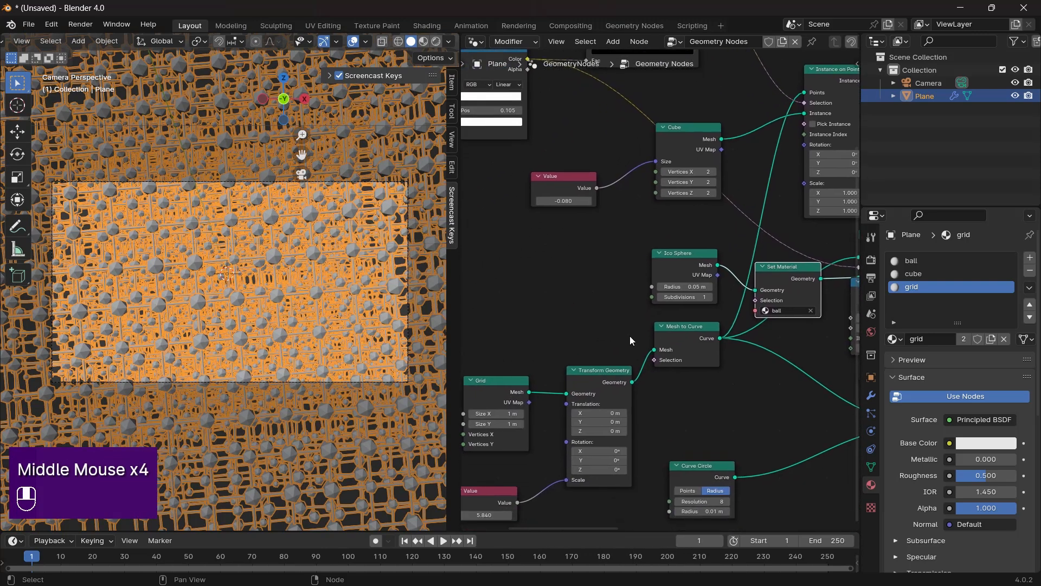
{"action": "scroll", "coordinate": [669, 368], "scroll_direction": "up", "scroll_amount": 1}
{"action": "middle_click_drag", "start_coordinate": [581, 401], "coordinate": [555, 394]}
{"action": "middle_click_drag", "start_coordinate": [631, 342], "coordinate": [570, 414]}
{"action": "middle_click_drag", "start_coordinate": [566, 318], "coordinate": [614, 431]}
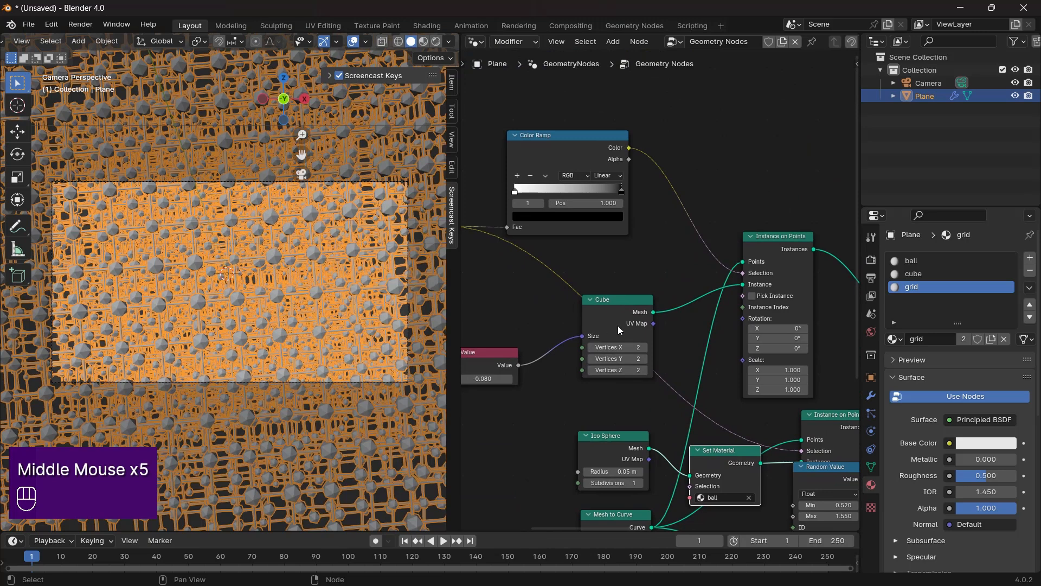
{"action": "key", "text": "shift+a"}
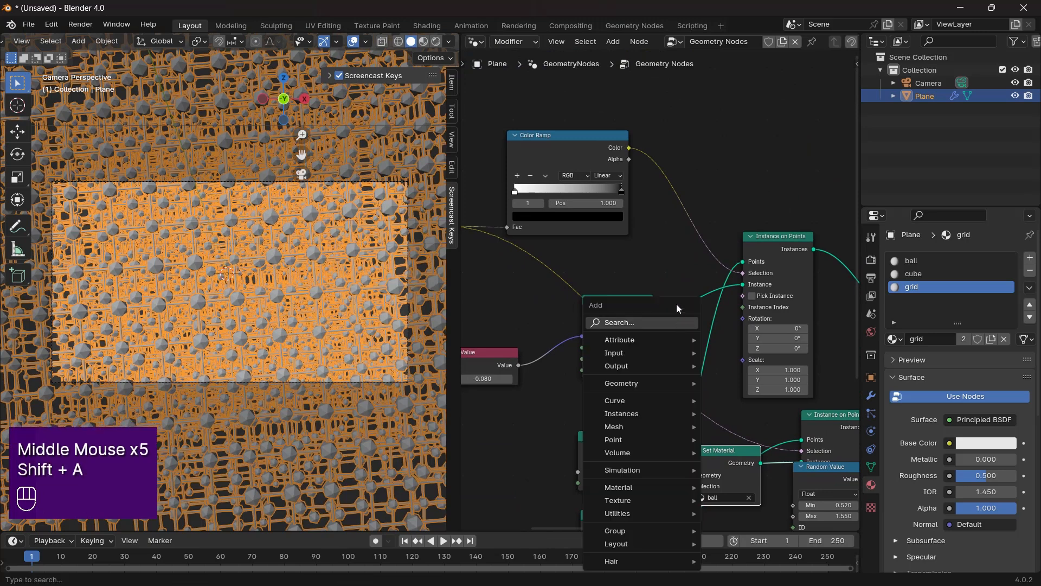
{"action": "left_click", "coordinate": [681, 319]}
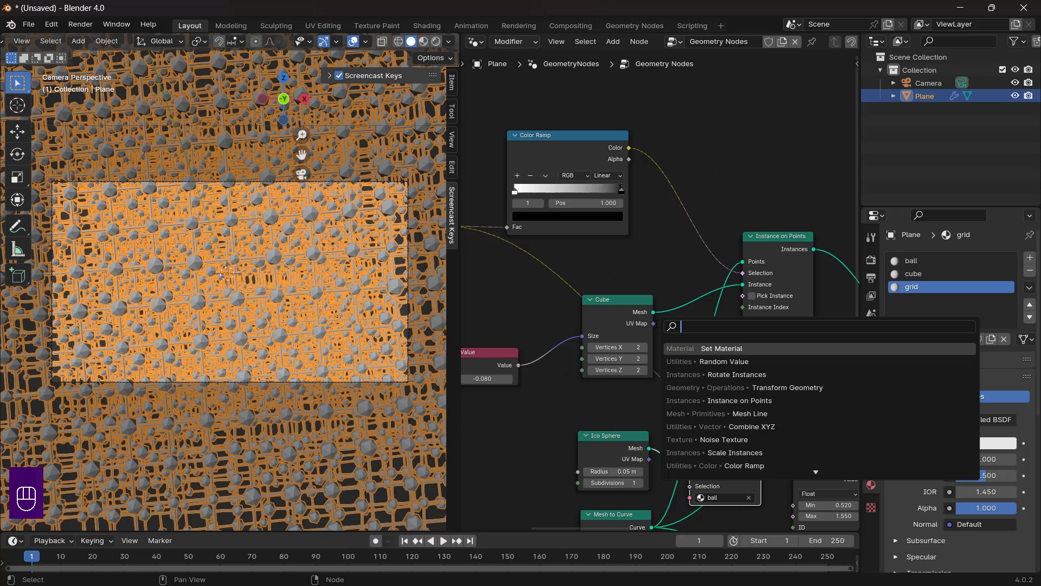
{"action": "type", "text": "set"}
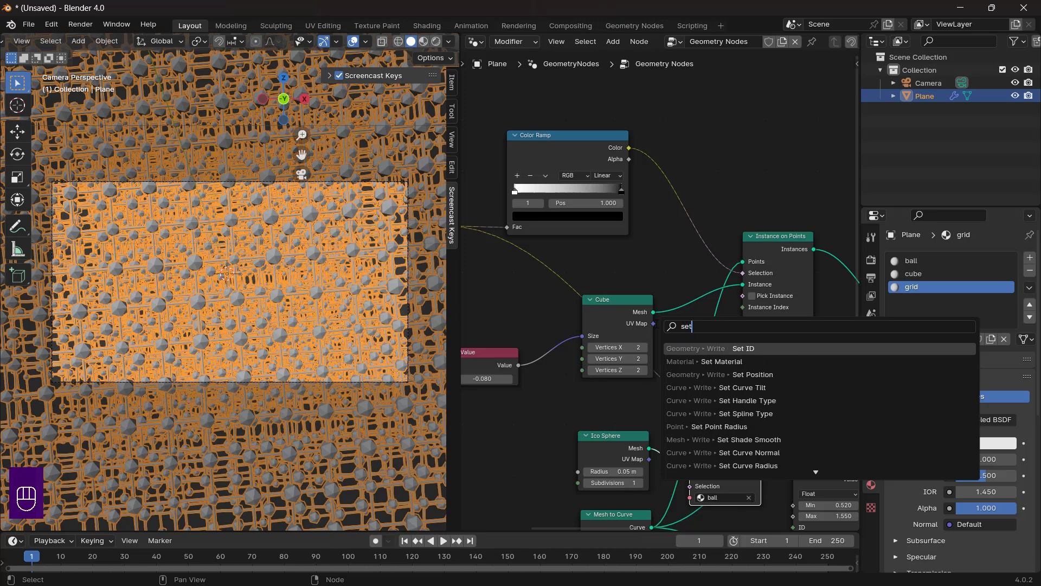
{"action": "type", "text": " mat"}
{"action": "key", "text": "Return"}
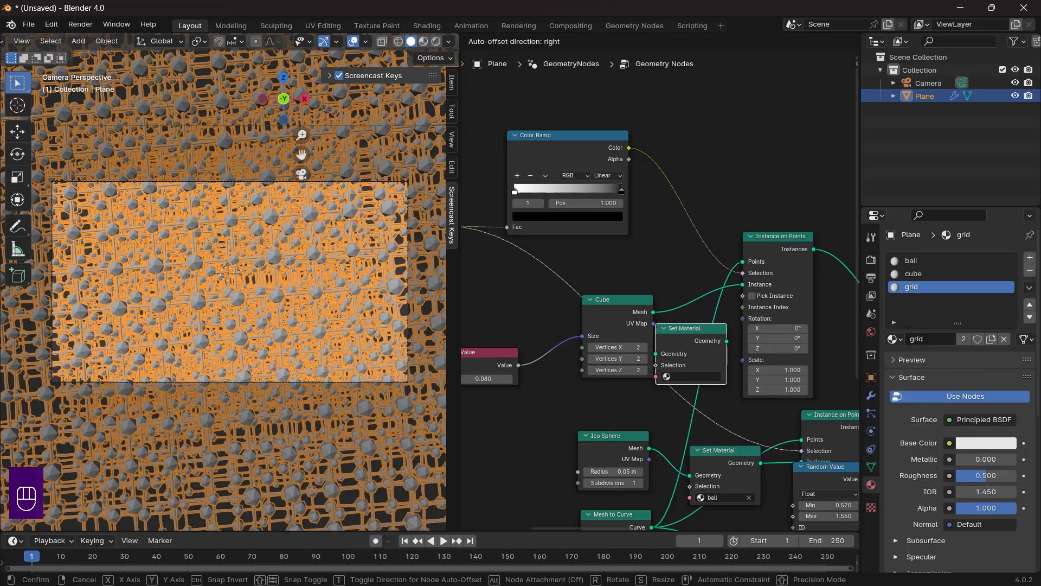
{"action": "left_click", "coordinate": [729, 334]}
{"action": "left_click", "coordinate": [732, 337]}
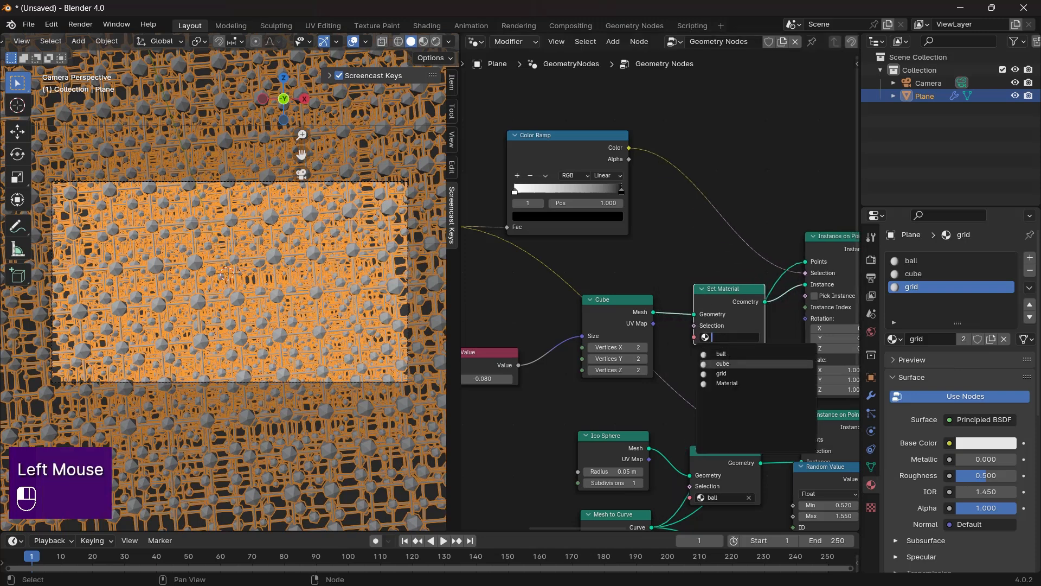
{"action": "left_click", "coordinate": [730, 363]}
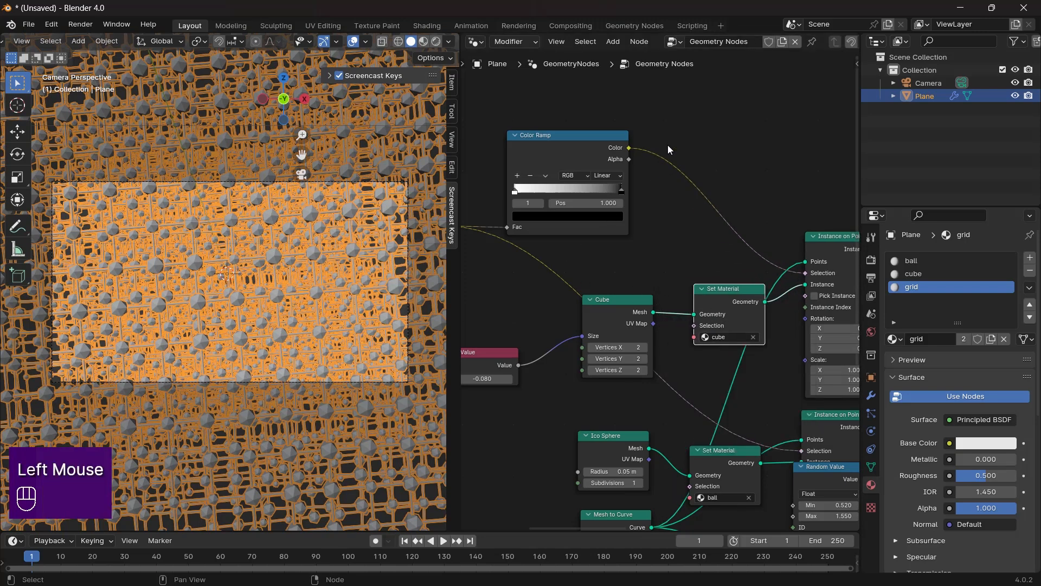
- Switch the node area from the Geometry Node Editor to the Shader Editor to display the plane's grid material
{"action": "left_click", "coordinate": [476, 42]}
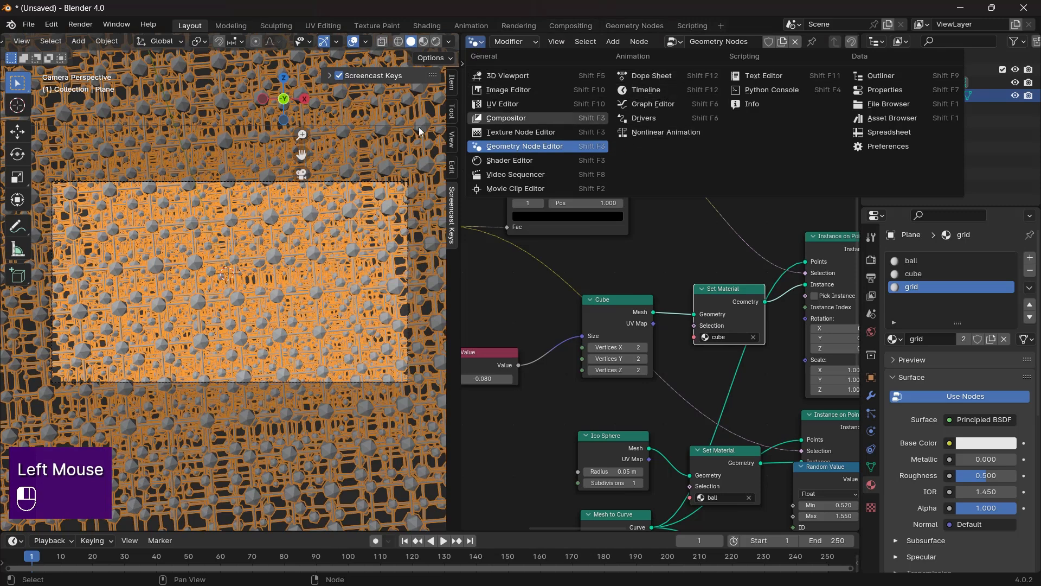
{"action": "left_click", "coordinate": [480, 46]}
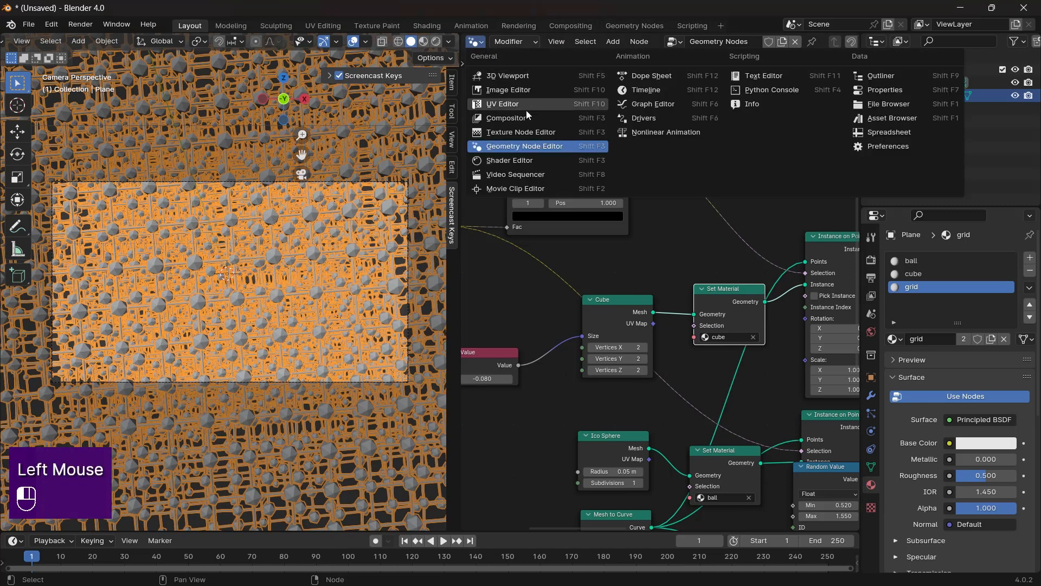
{"action": "left_click", "coordinate": [541, 164]}
{"action": "scroll", "coordinate": [662, 255], "scroll_direction": "down", "scroll_amount": 2}
{"action": "middle_click_drag", "start_coordinate": [662, 255], "coordinate": [608, 259]}
{"action": "scroll", "coordinate": [665, 235], "scroll_direction": "up", "scroll_amount": 2}
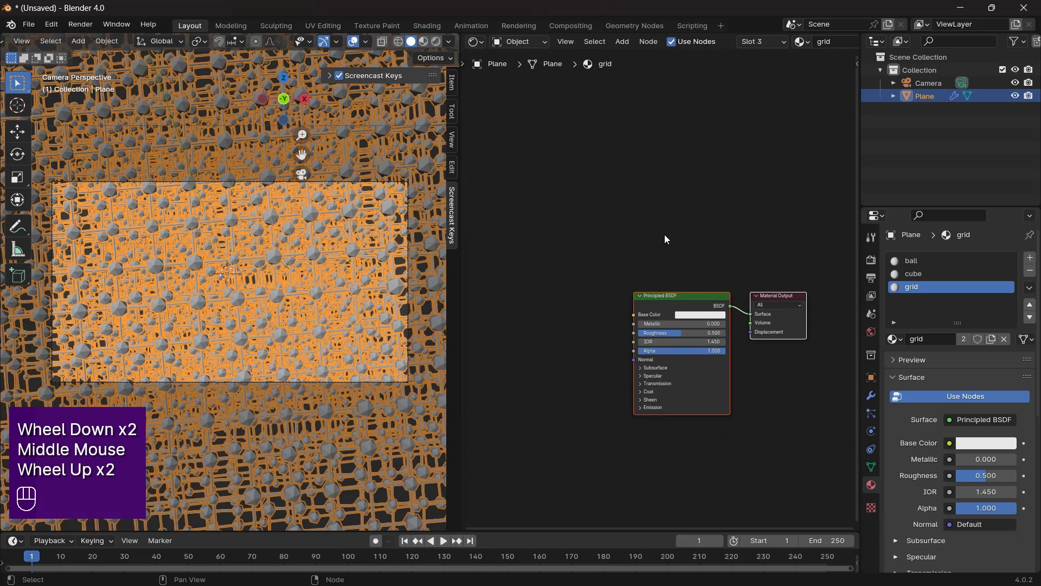
{"action": "middle_click_drag", "start_coordinate": [665, 235], "coordinate": [573, 215]}
{"action": "scroll", "coordinate": [806, 44], "scroll_direction": "down", "scroll_amount": 2}
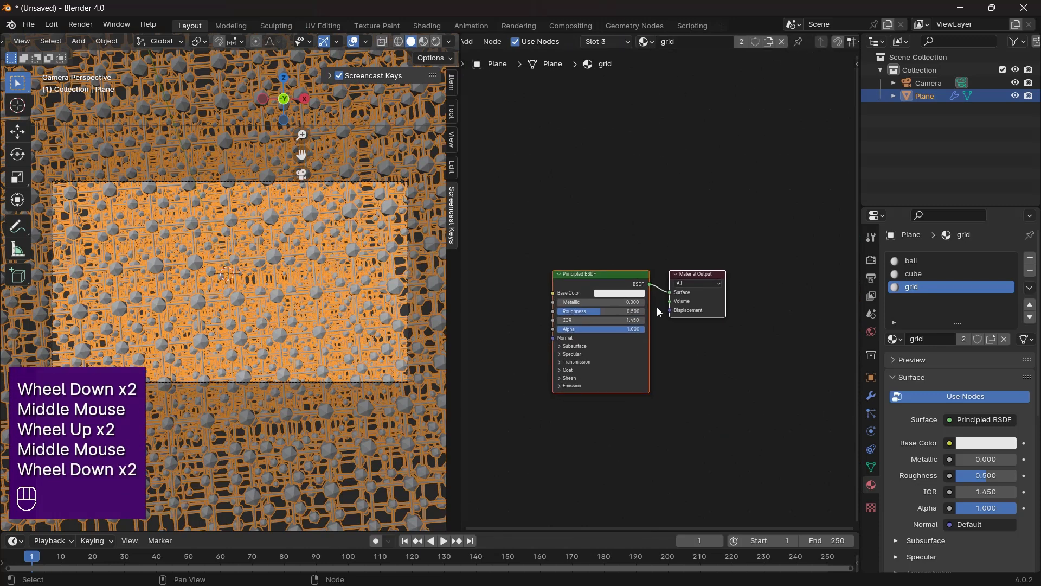
{"action": "scroll", "coordinate": [657, 307], "scroll_direction": "up", "scroll_amount": 2}
{"action": "middle_click_drag", "start_coordinate": [656, 307], "coordinate": [705, 291]}
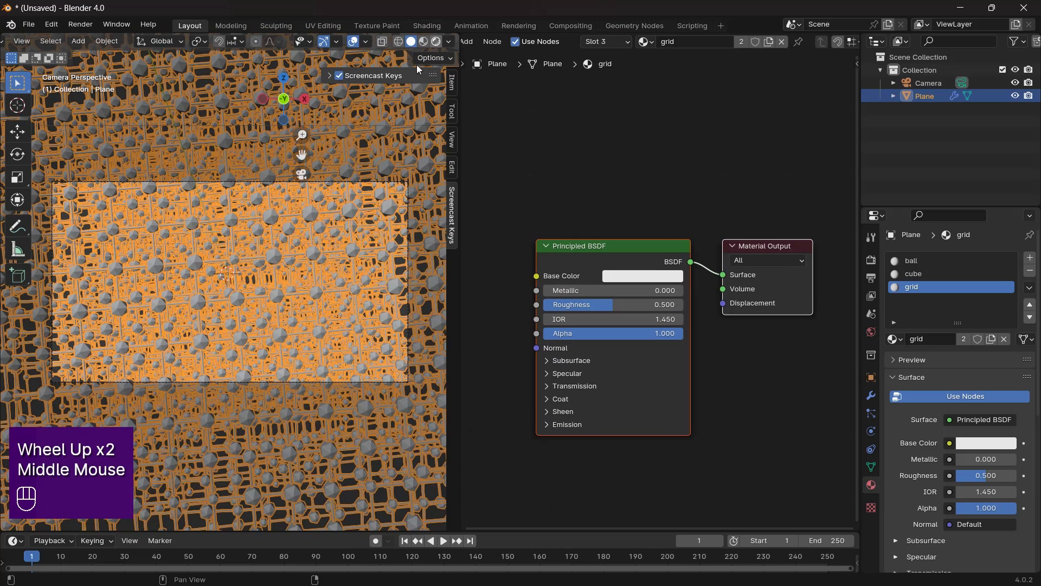
- Show the viewport in rendered shading and set the render engine to Cycles with GPU Compute as the device
{"action": "left_click", "coordinate": [436, 41]}
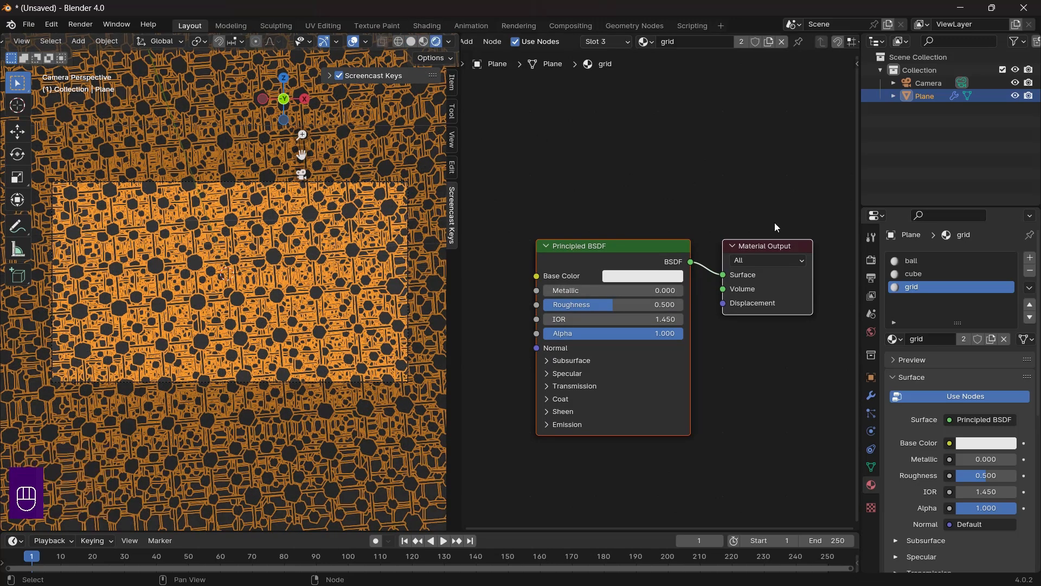
{"action": "left_click", "coordinate": [872, 259]}
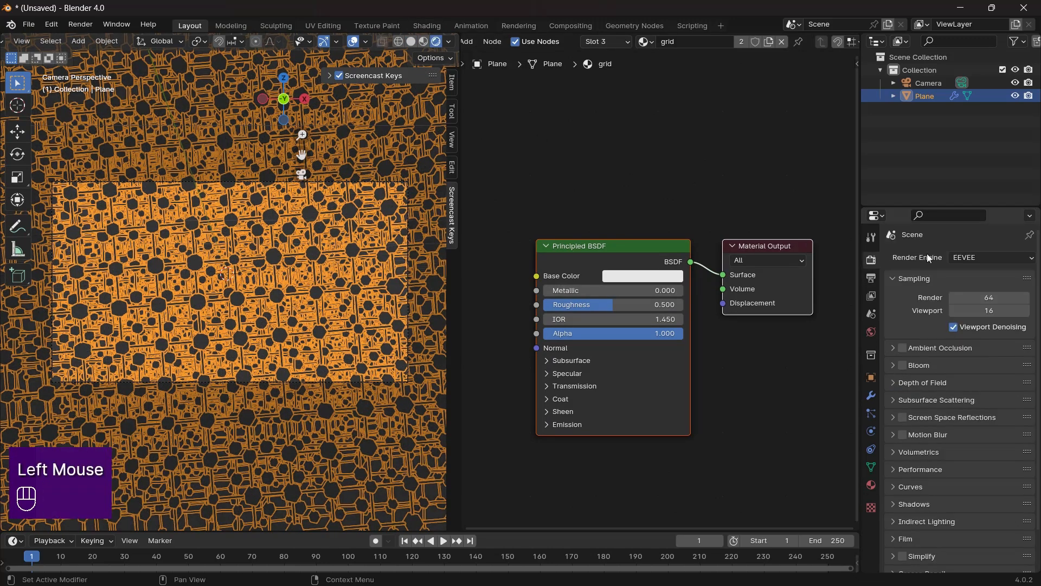
{"action": "left_click", "coordinate": [995, 256]}
{"action": "left_click", "coordinate": [984, 296]}
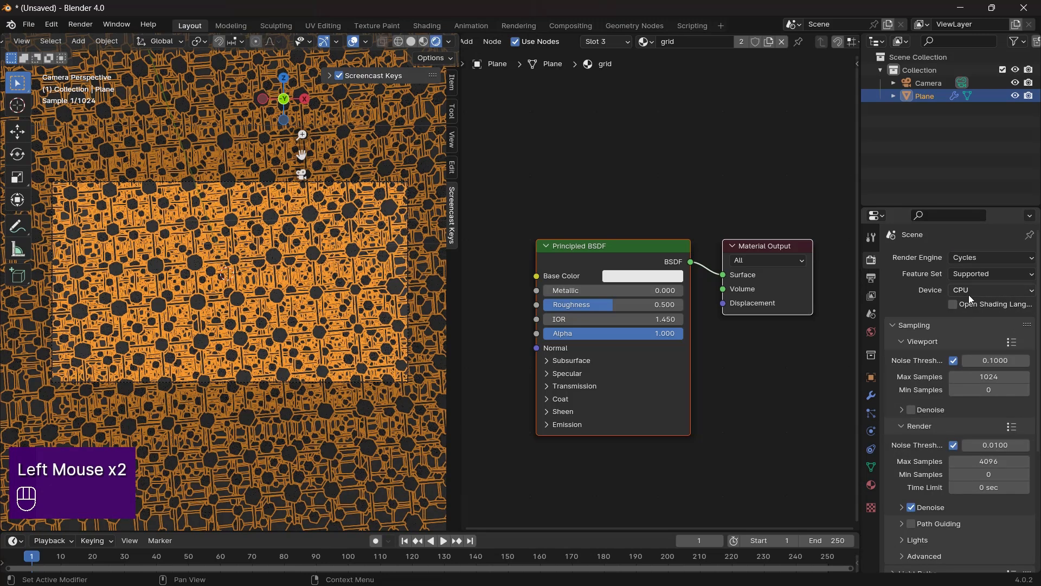
{"action": "mouse_move", "coordinate": [969, 295]}
{"action": "left_mouse_down"}
{"action": "mouse_move", "coordinate": [977, 294]}
{"action": "mouse_move", "coordinate": [974, 313]}
{"action": "left_mouse_up"}
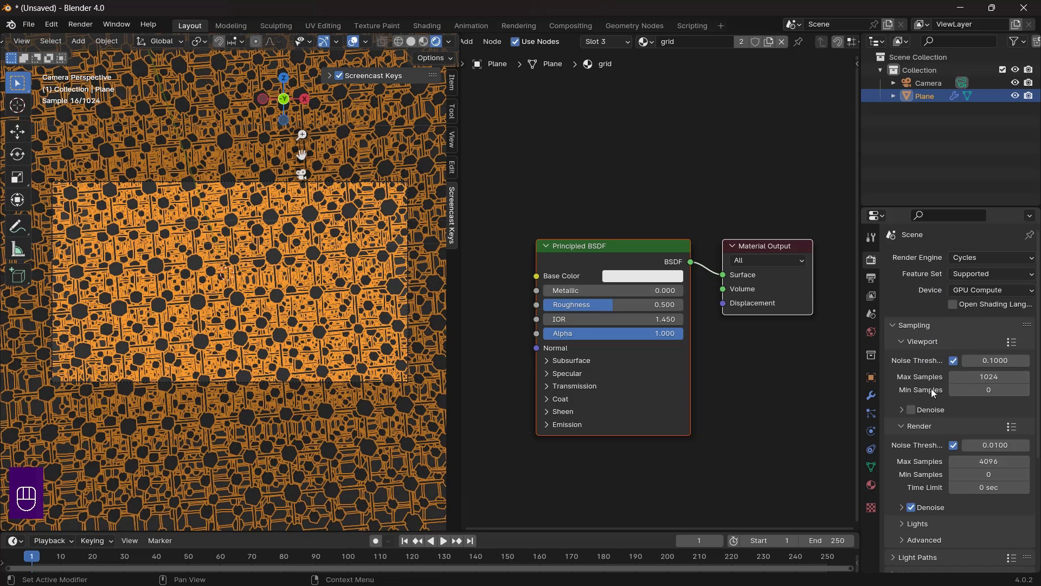
- Set the scene's Color Management look to Punchy
{"action": "scroll", "coordinate": [942, 383], "scroll_direction": "down", "scroll_amount": 8}
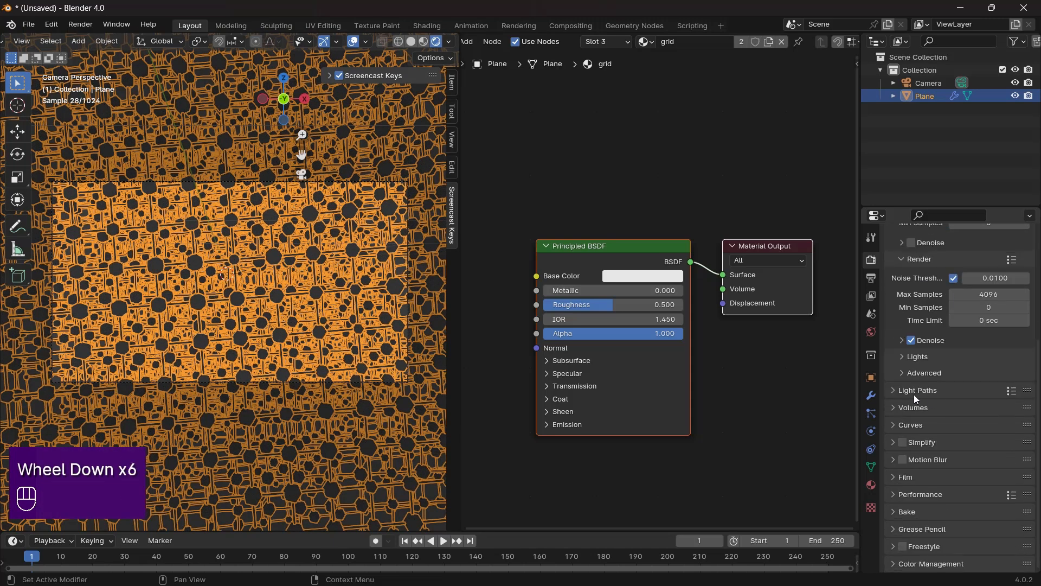
{"action": "left_click", "coordinate": [958, 564]}
{"action": "scroll", "coordinate": [979, 500], "scroll_direction": "down", "scroll_amount": 2}
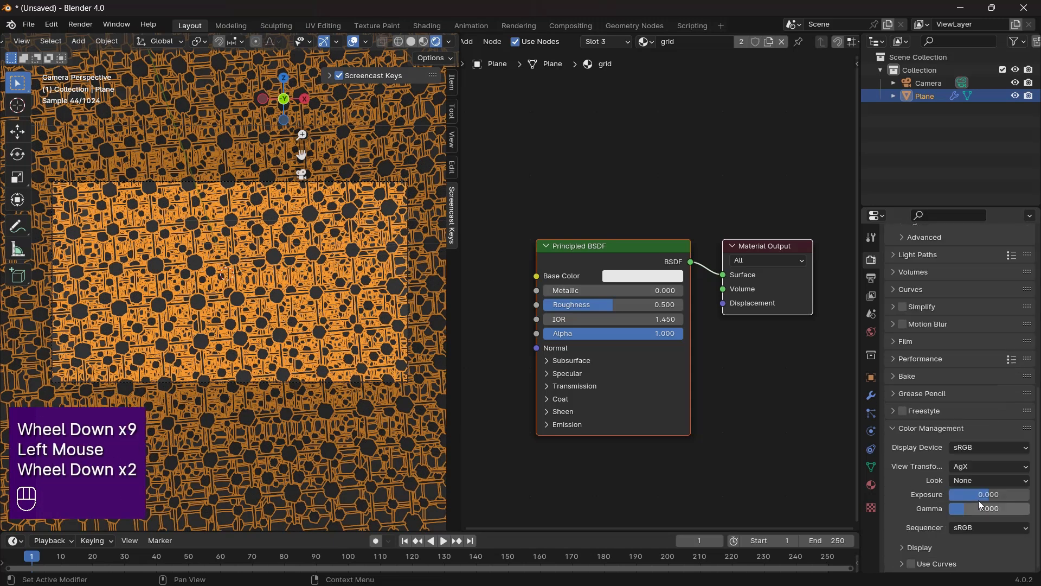
{"action": "left_click", "coordinate": [1010, 481]}
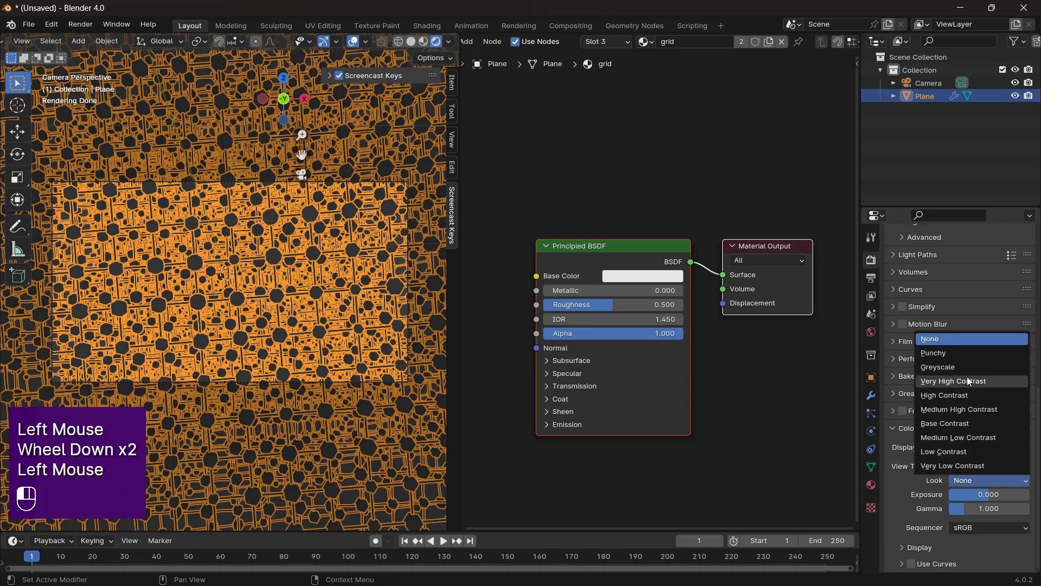
{"action": "left_click", "coordinate": [965, 354]}
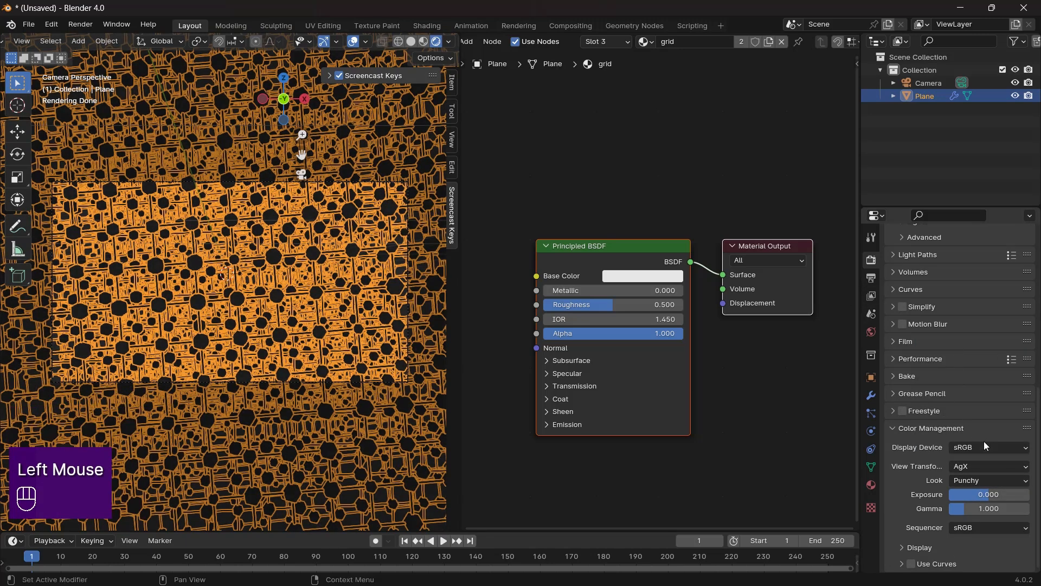
- Try the Filmic view transform, and restore AgX with the Punchy look
{"action": "left_click", "coordinate": [989, 467]}
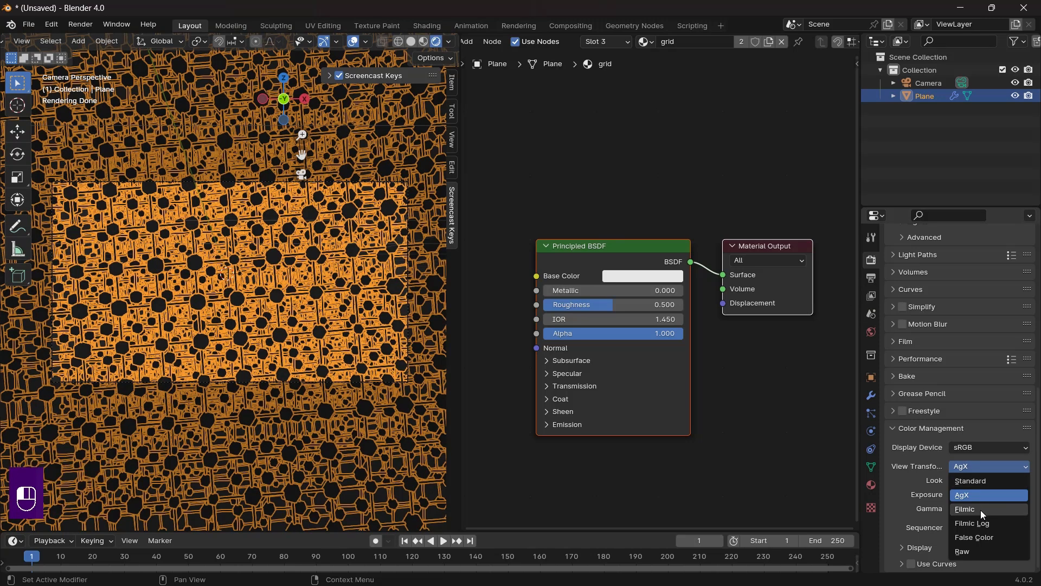
{"action": "left_click", "coordinate": [981, 509]}
{"action": "left_click", "coordinate": [1002, 480]}
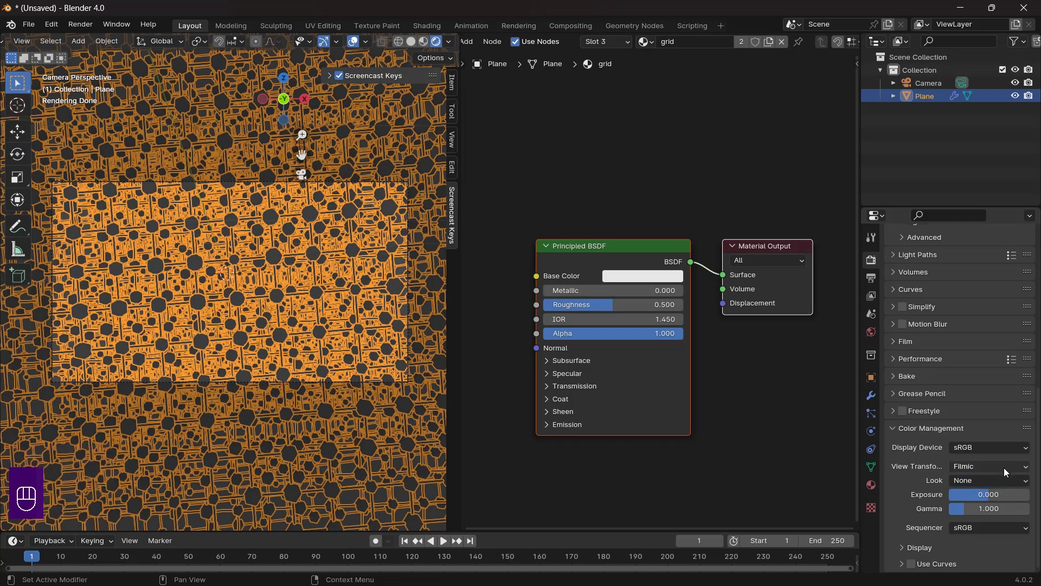
{"action": "left_click", "coordinate": [1004, 466]}
{"action": "left_click_drag", "start_coordinate": [1002, 465], "coordinate": [949, 353]}
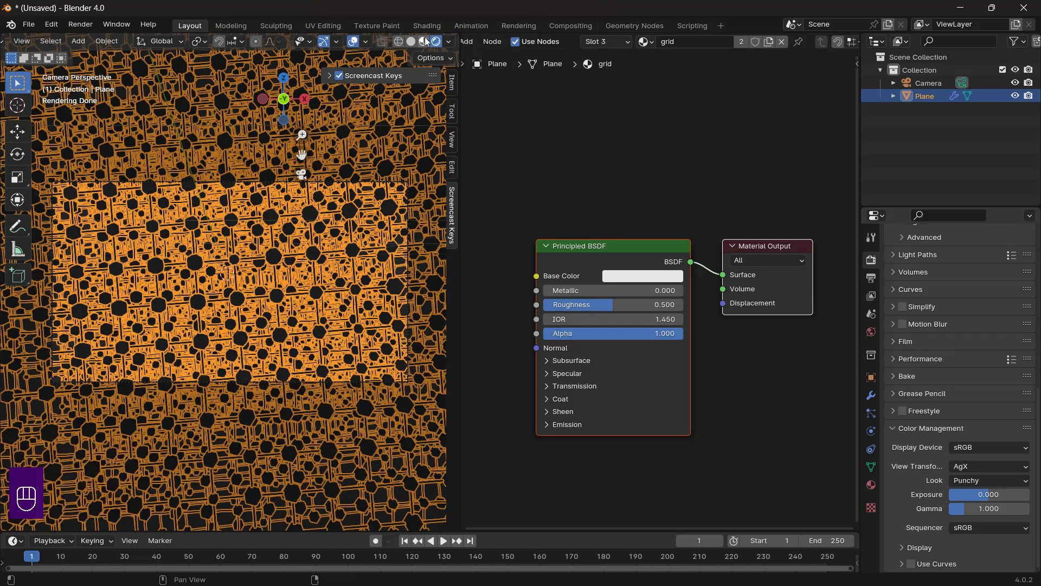
- Hide the overlays in the 3D viewport
{"action": "left_click", "coordinate": [350, 41]}
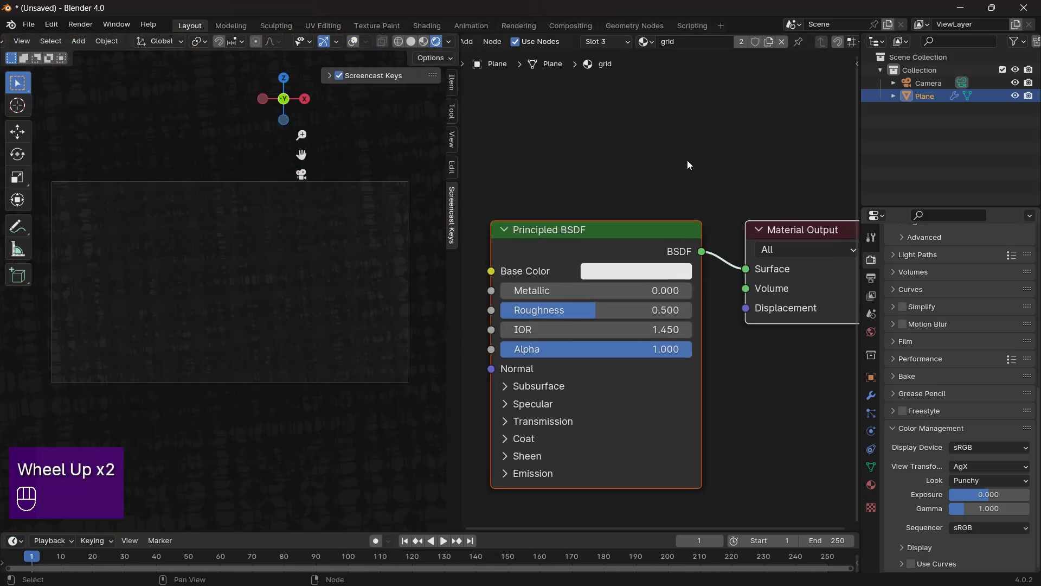
{"action": "left_click", "coordinate": [449, 42]}
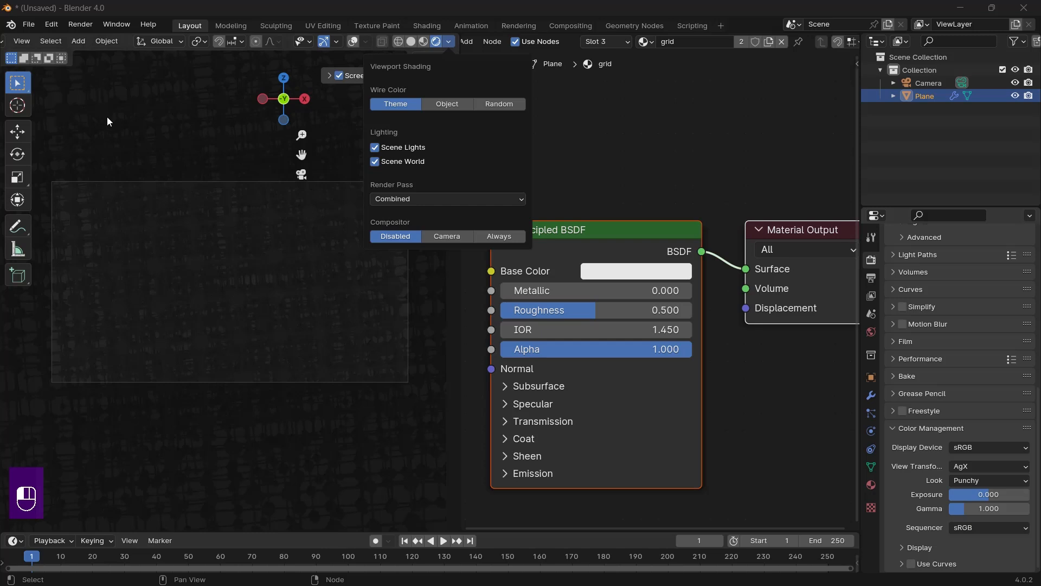
{"action": "left_click", "coordinate": [731, 136]}
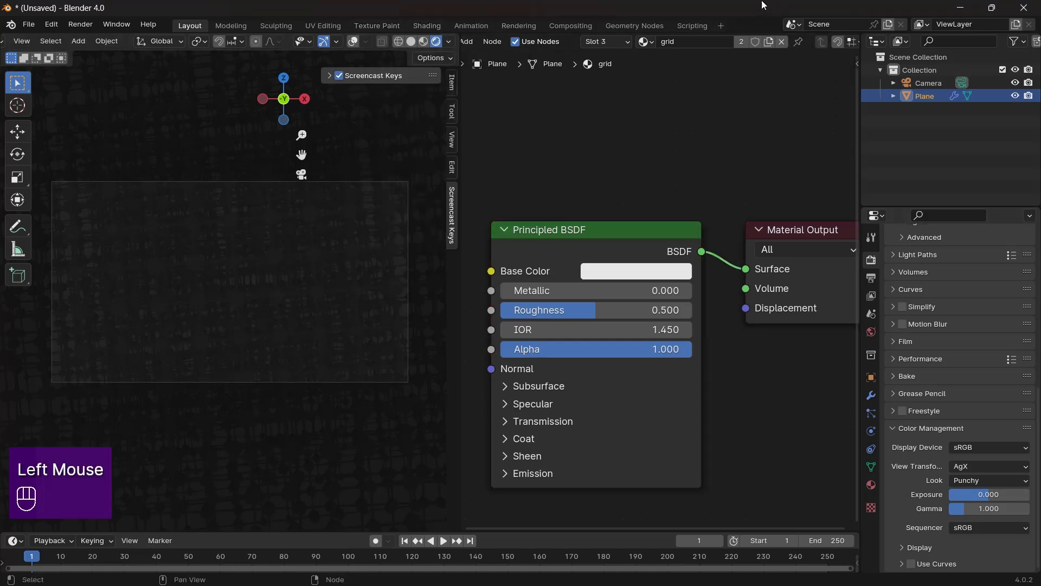
- Choose the ball material for the plane's third slot and lower its Principled BSDF roughness to about 0.019
{"action": "left_click", "coordinate": [641, 45]}
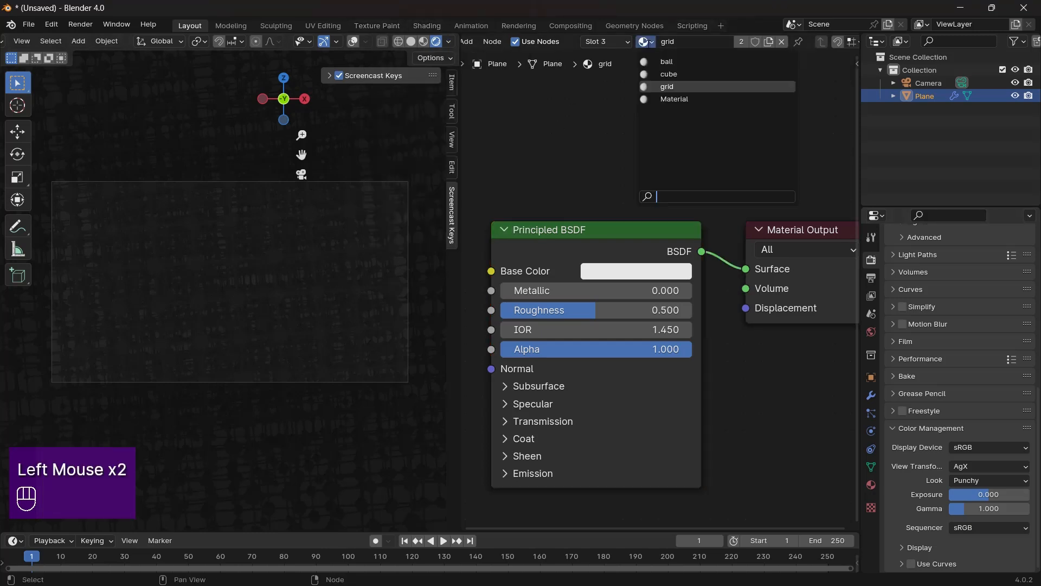
{"action": "left_click", "coordinate": [678, 63]}
{"action": "middle_click_drag", "start_coordinate": [654, 235], "coordinate": [642, 193]}
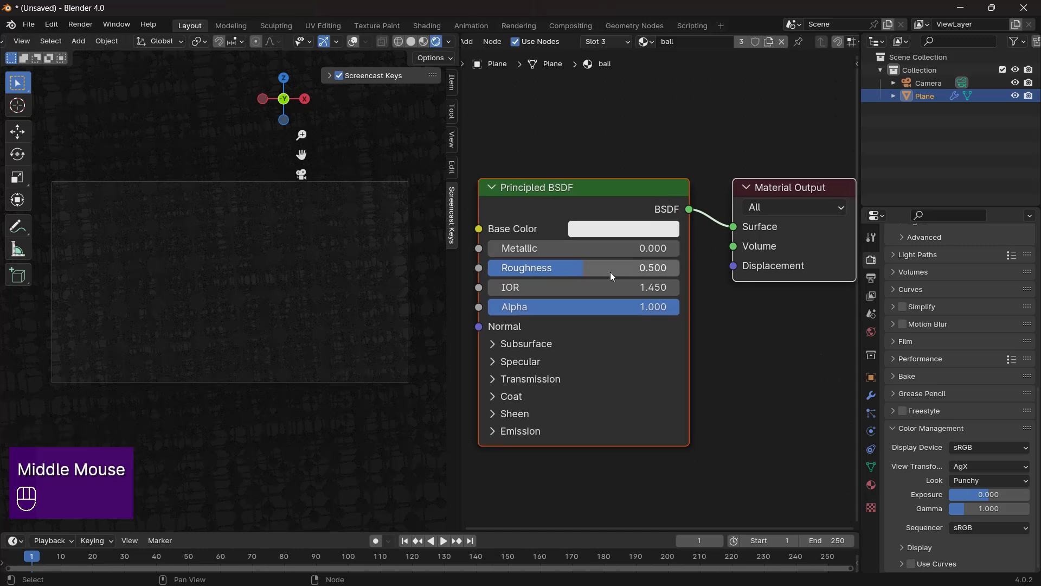
{"action": "left_click_drag", "start_coordinate": [591, 264], "coordinate": [495, 267]}
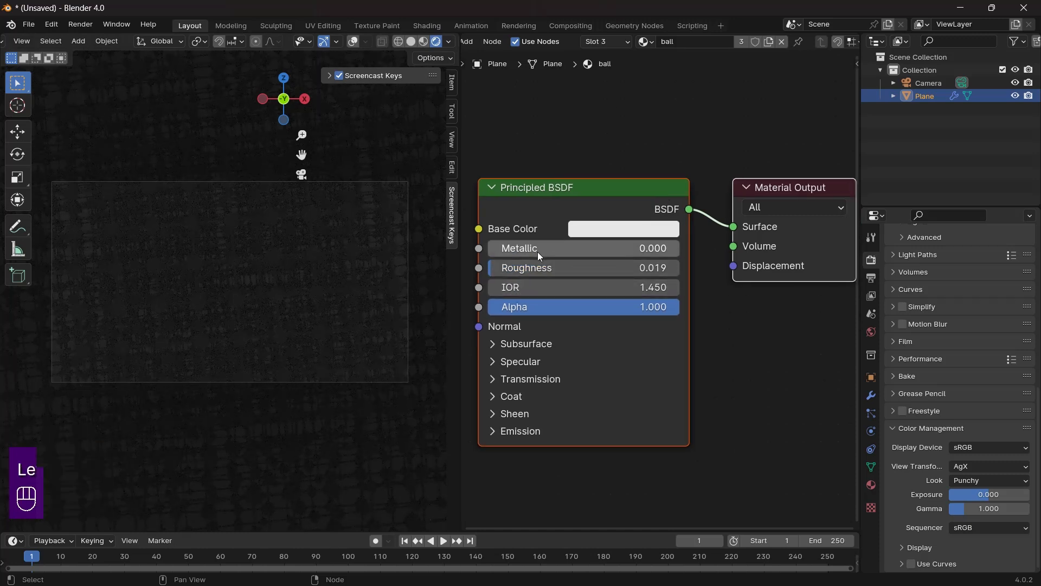
- Expand the Principled BSDF's Emission settings and add a Layer Weight node ahead of it in the ball material
{"action": "left_click", "coordinate": [518, 429]}
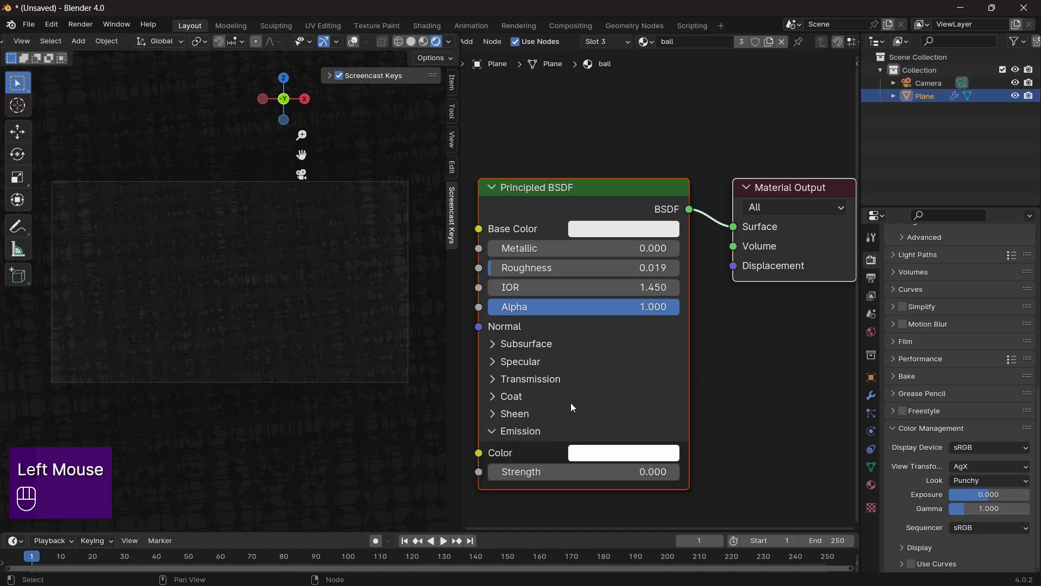
{"action": "scroll", "coordinate": [570, 404], "scroll_direction": "down", "scroll_amount": 2}
{"action": "middle_click_drag", "start_coordinate": [492, 431], "coordinate": [630, 380]}
{"action": "key", "text": "shift+a"}
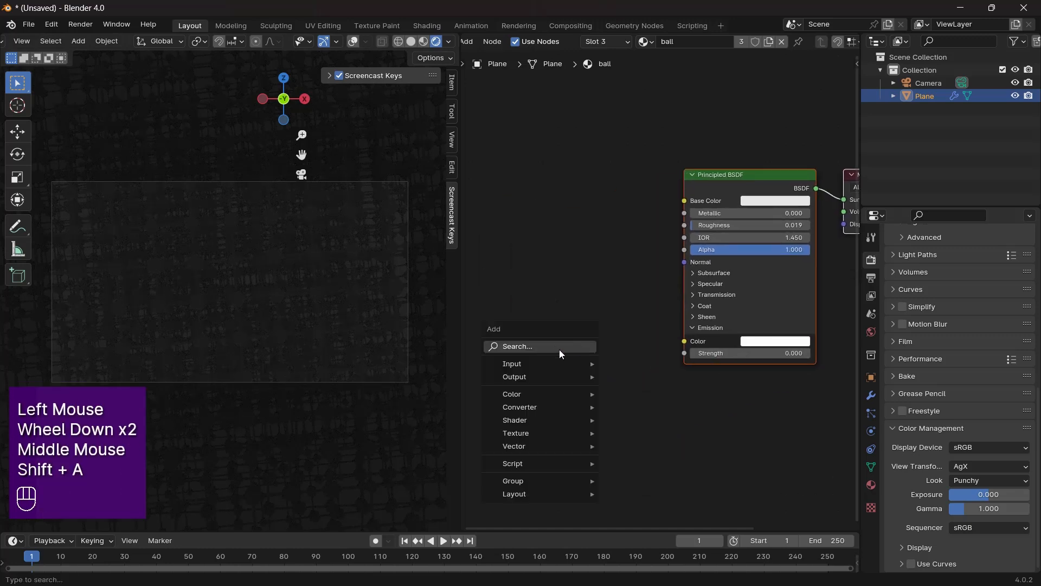
{"action": "mouse_move", "coordinate": [559, 349]}
{"action": "type", "text": "laye"}
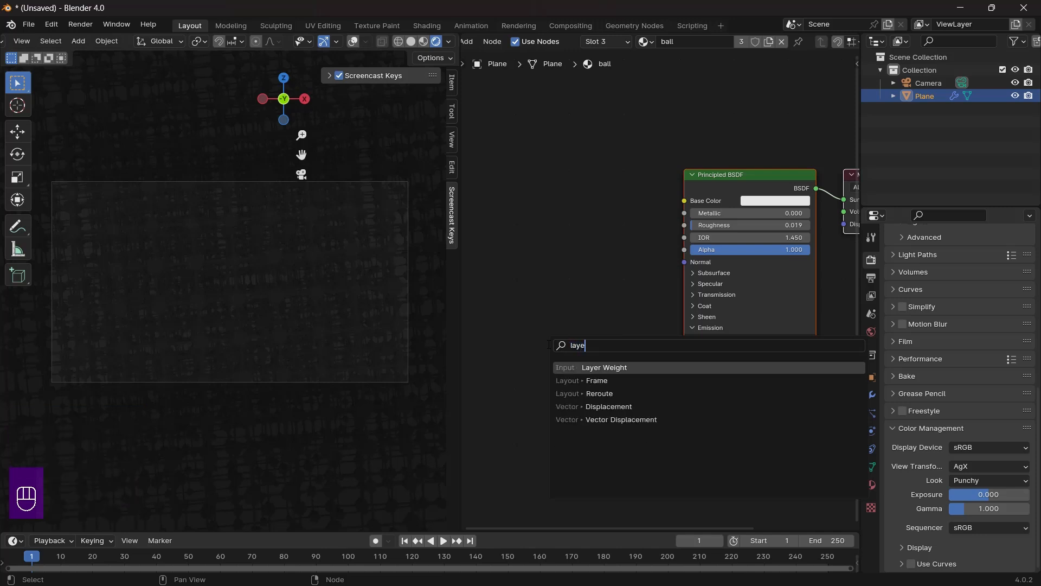
{"action": "key", "text": "Return"}
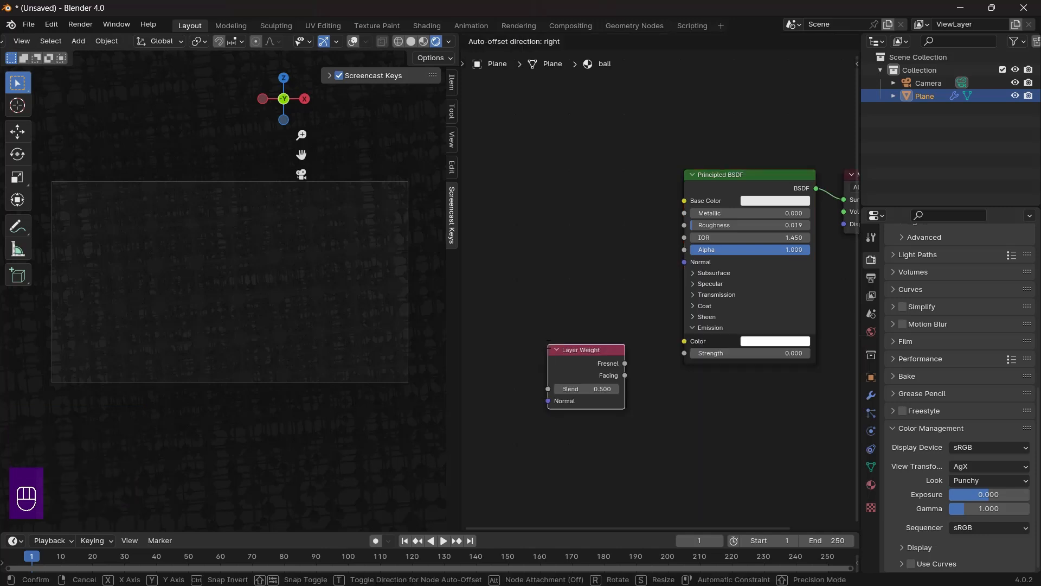
{"action": "left_click", "coordinate": [496, 318]}
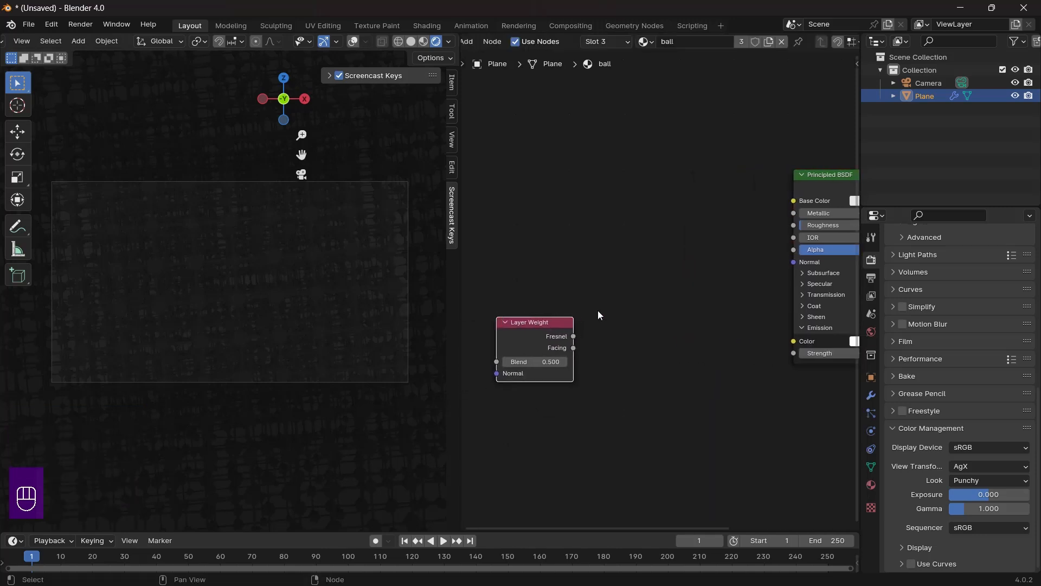
- Add a Color Ramp node, linking Layer Weight's Facing to its Fac and its Color to the Principled BSDF's emission color
{"action": "key", "text": "shift+a"}
{"action": "mouse_move", "coordinate": [632, 319]}
{"action": "type", "text": "col"}
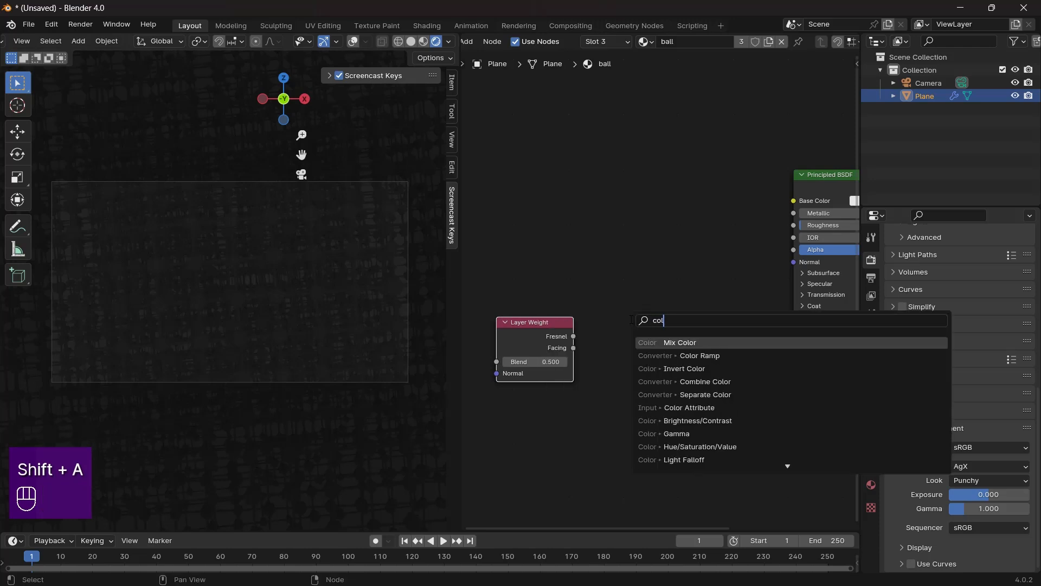
{"action": "key", "text": "Down"}
{"action": "key", "text": "Return"}
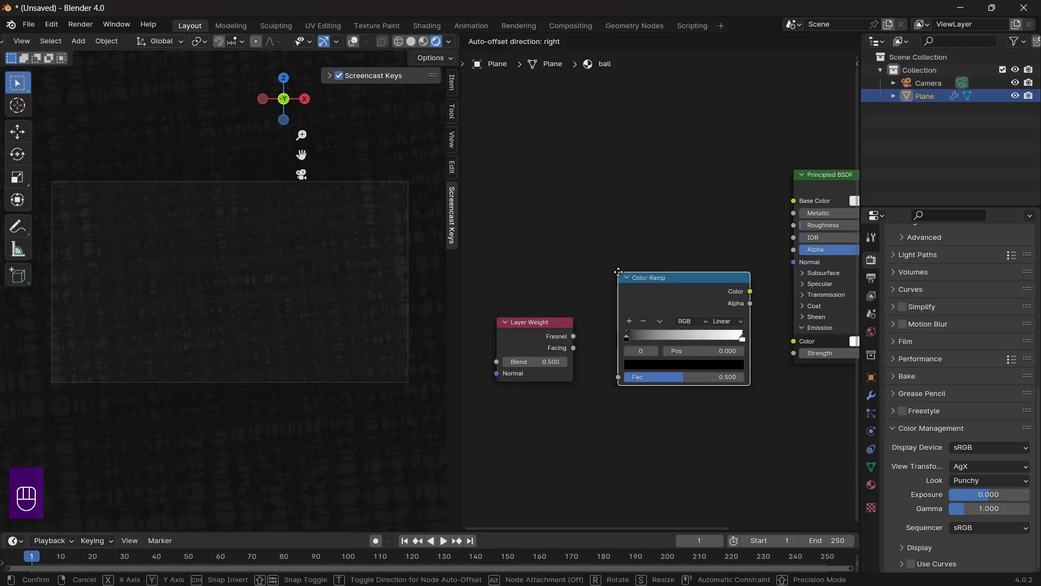
{"action": "left_click", "coordinate": [649, 275]}
{"action": "left_click_drag", "start_coordinate": [579, 348], "coordinate": [596, 369]}
{"action": "middle_click_drag", "start_coordinate": [704, 354], "coordinate": [655, 321]}
{"action": "left_click_drag", "start_coordinate": [659, 291], "coordinate": [726, 349]}
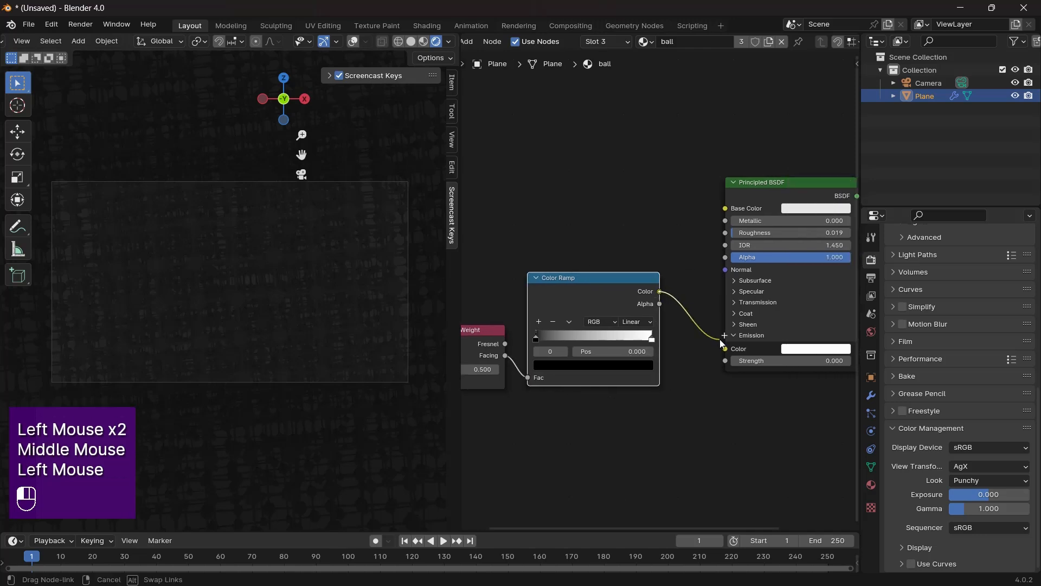
- Set the ball material's emission strength to 5
{"action": "middle_click_drag", "start_coordinate": [721, 347], "coordinate": [671, 348]}
{"action": "left_click", "coordinate": [730, 360]}
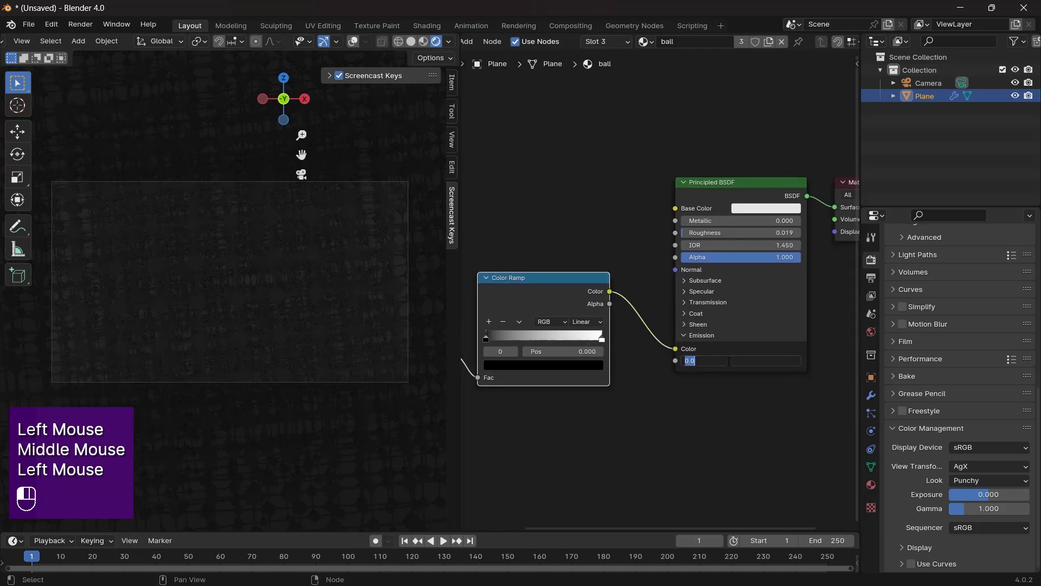
{"action": "type", "text": "5"}
{"action": "key", "text": "Return"}
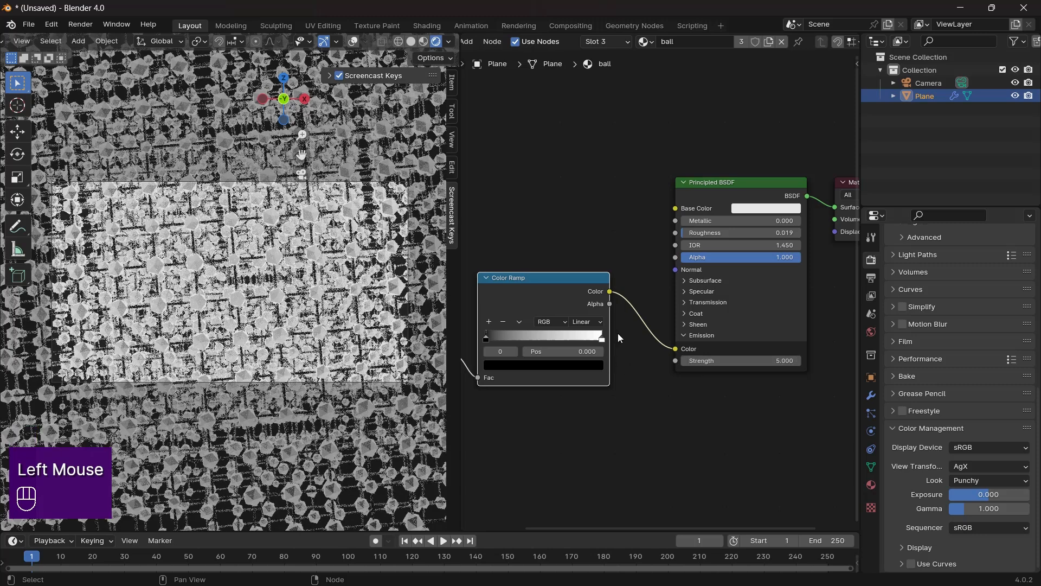
- Move the Color Ramp's black stop to a position of about 0.29 to darken the faces turned towards the camera
{"action": "scroll", "coordinate": [617, 333], "scroll_direction": "up", "scroll_amount": 2}
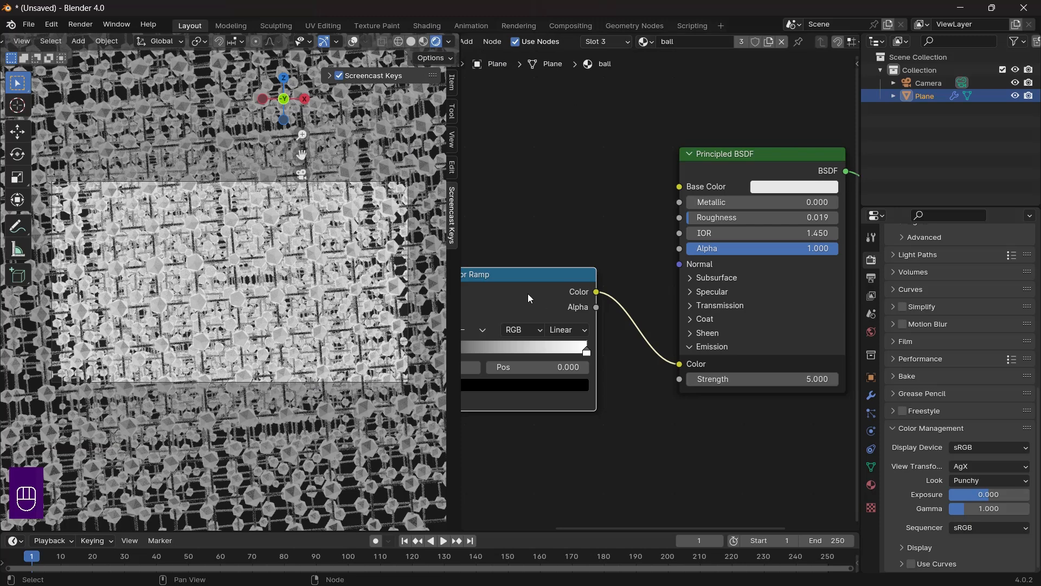
{"action": "middle_click_drag", "start_coordinate": [528, 294], "coordinate": [588, 353]}
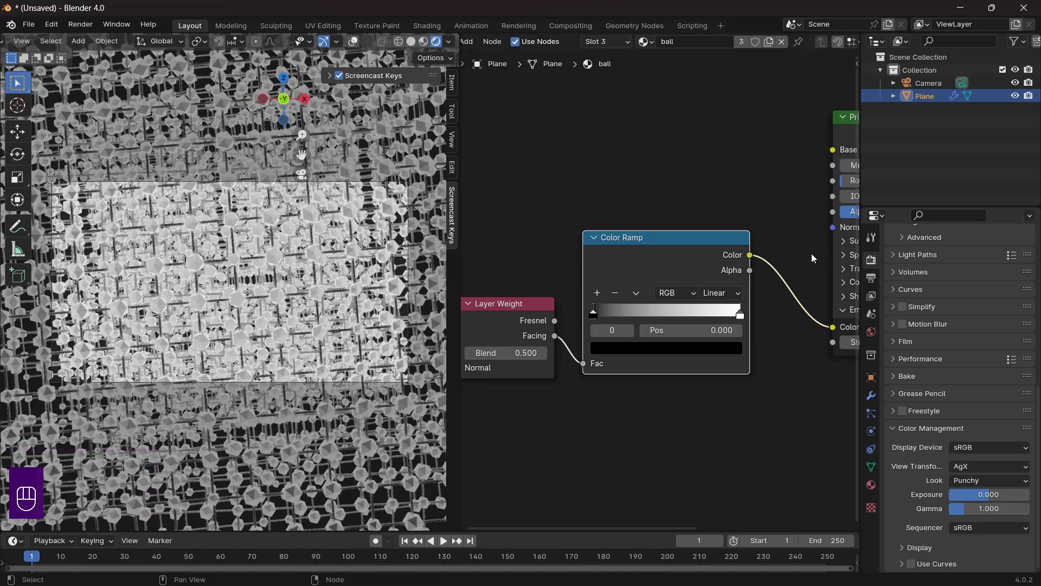
{"action": "middle_click_drag", "start_coordinate": [623, 310], "coordinate": [688, 312]}
{"action": "scroll", "coordinate": [687, 312], "scroll_direction": "up", "scroll_amount": 2}
{"action": "left_click_drag", "start_coordinate": [673, 302], "coordinate": [731, 291]}
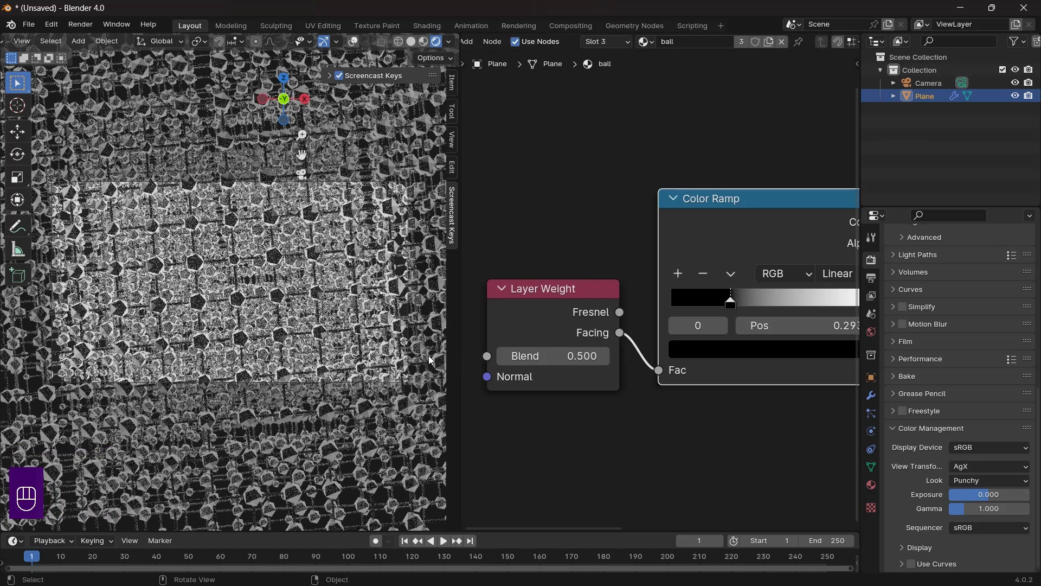
- Move the ball material's white Color Ramp stop to position 0.680 and tint it pale yellow
{"action": "middle_click_drag", "start_coordinate": [689, 311], "coordinate": [717, 340]}
{"action": "left_click_drag", "start_coordinate": [770, 333], "coordinate": [713, 332]}
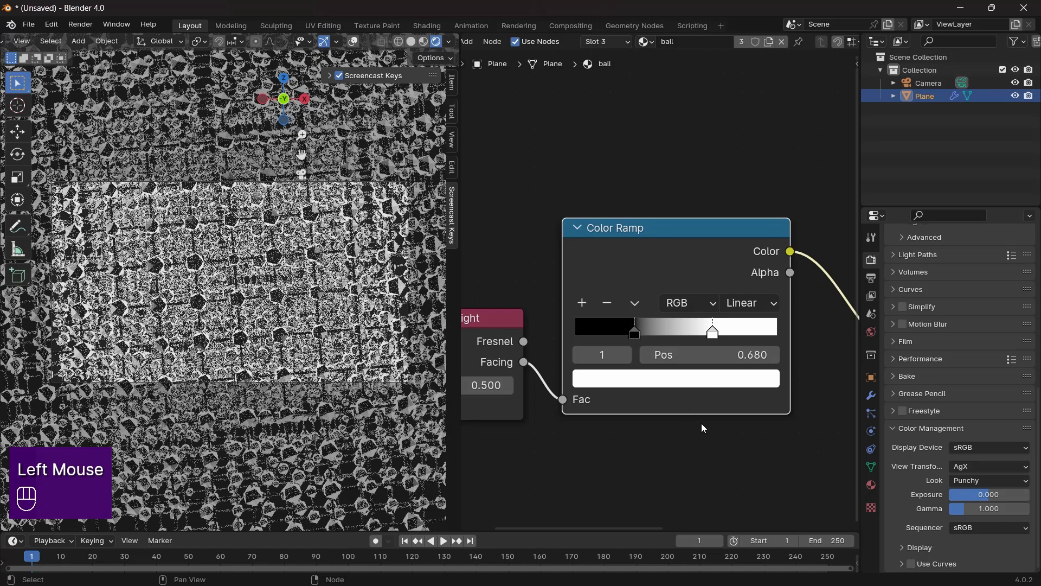
{"action": "left_click", "coordinate": [672, 378]}
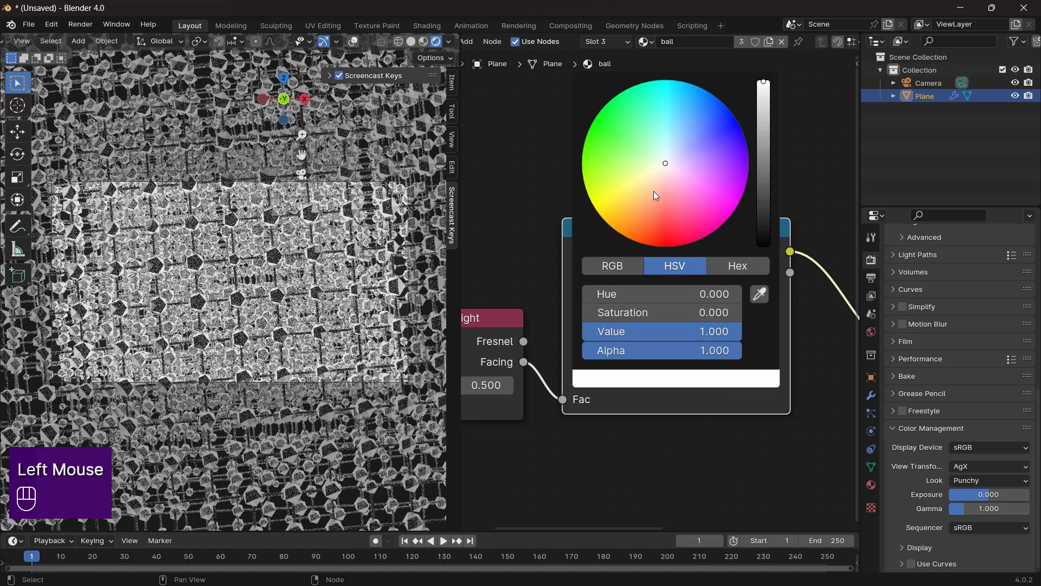
{"action": "left_click", "coordinate": [657, 174]}
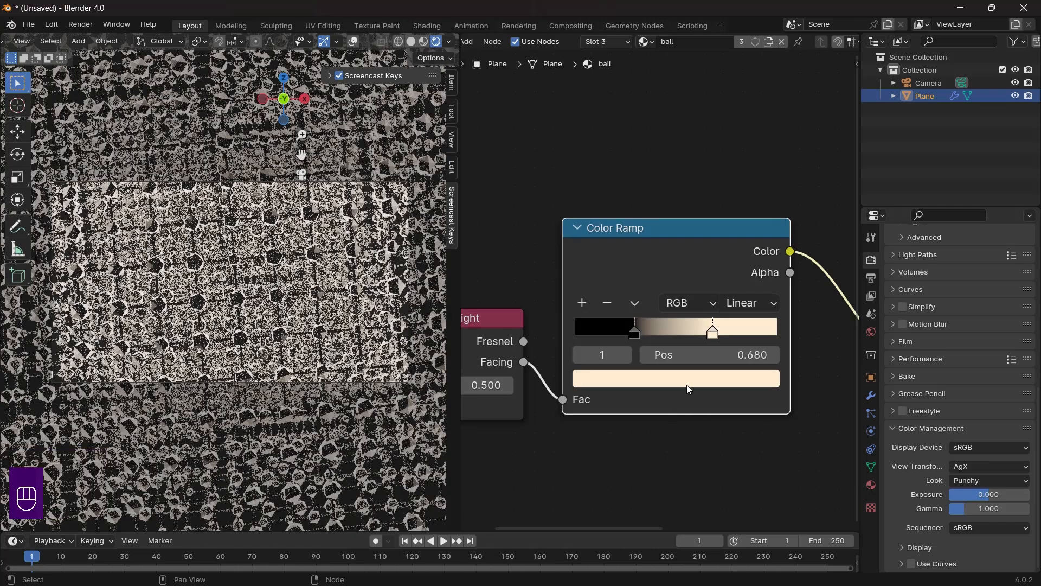
{"action": "left_click", "coordinate": [686, 379]}
{"action": "left_click", "coordinate": [673, 145]}
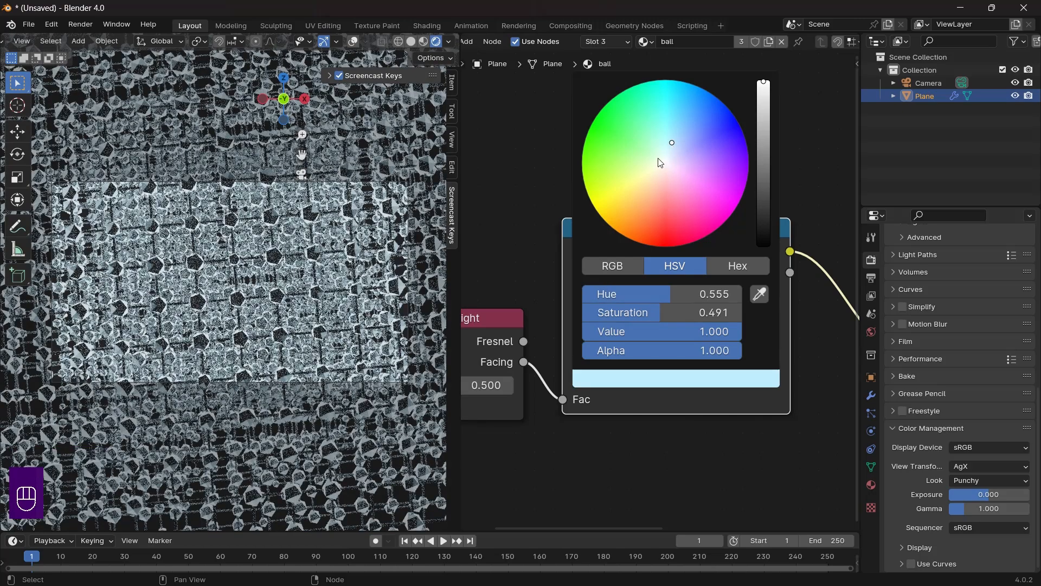
{"action": "left_click", "coordinate": [658, 171]}
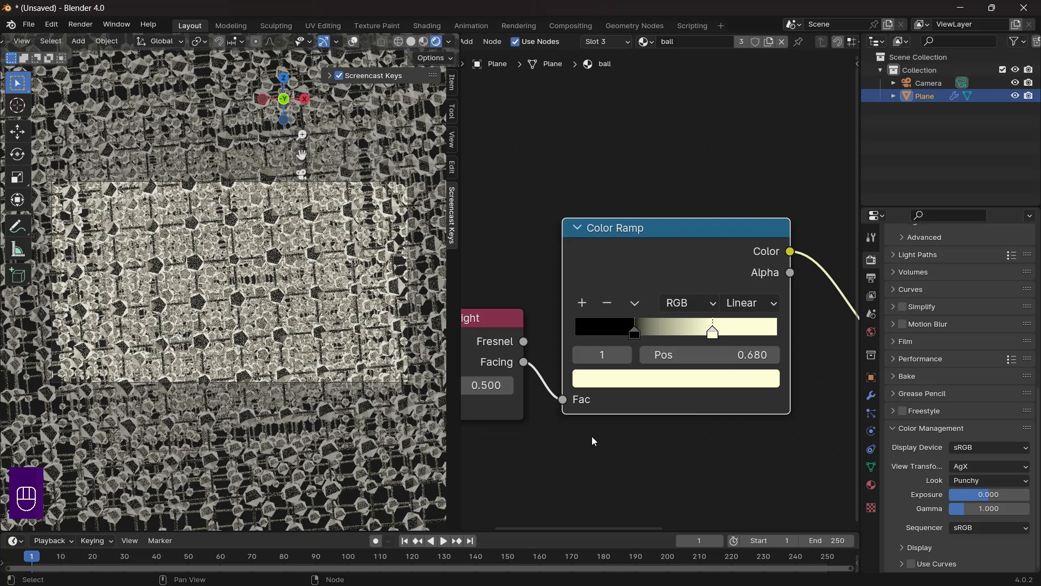
- Switch the node editor from the ball material to the cube material
{"action": "scroll", "coordinate": [586, 426], "scroll_direction": "down", "scroll_amount": 3}
{"action": "middle_click_drag", "start_coordinate": [587, 385], "coordinate": [565, 400]}
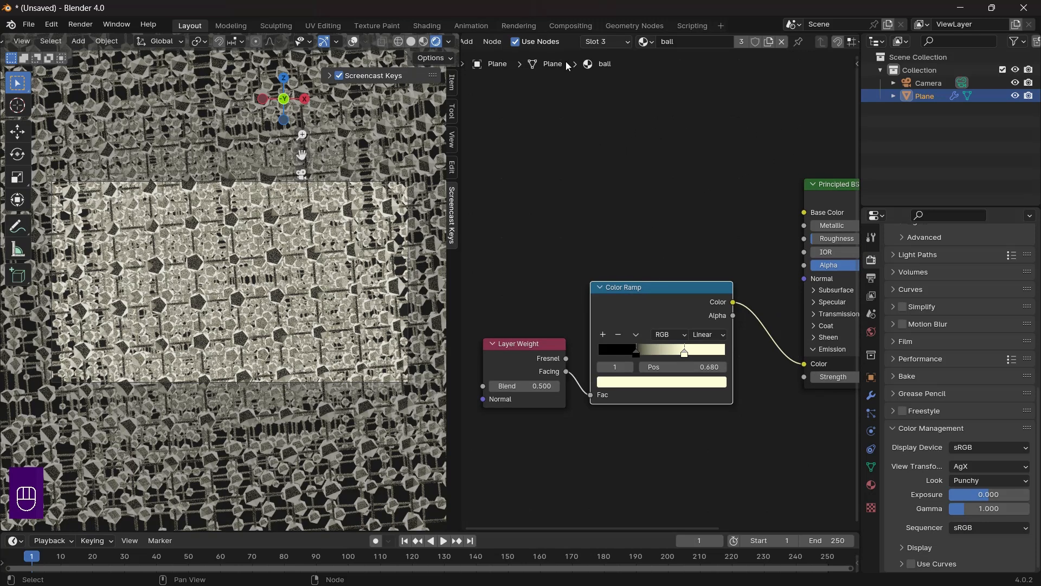
{"action": "scroll", "coordinate": [772, 72], "scroll_direction": "down", "scroll_amount": 2}
{"action": "middle_click_drag", "start_coordinate": [626, 87], "coordinate": [550, 137]}
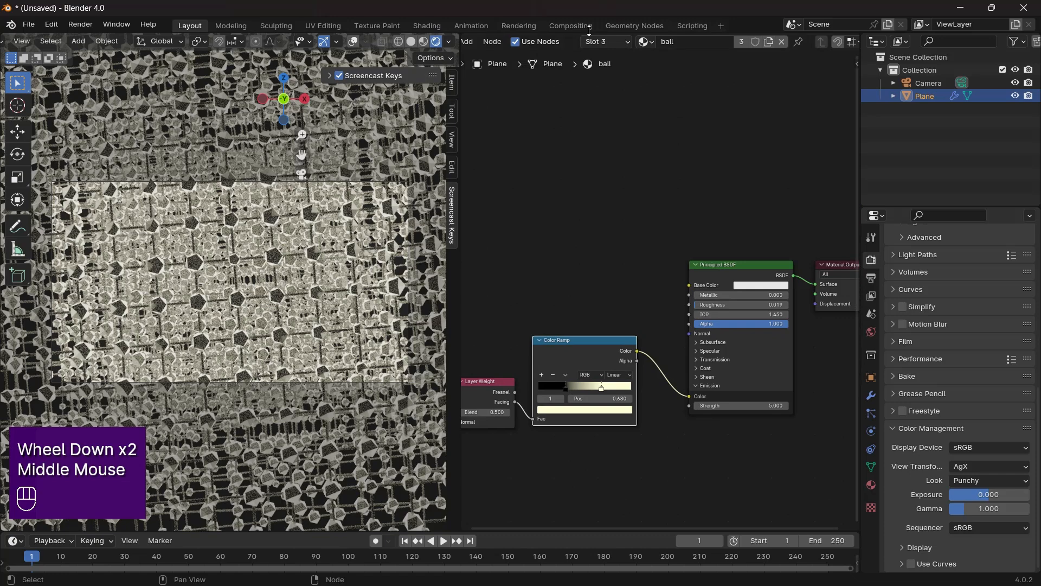
{"action": "scroll", "coordinate": [827, 41], "scroll_direction": "down", "scroll_amount": 2}
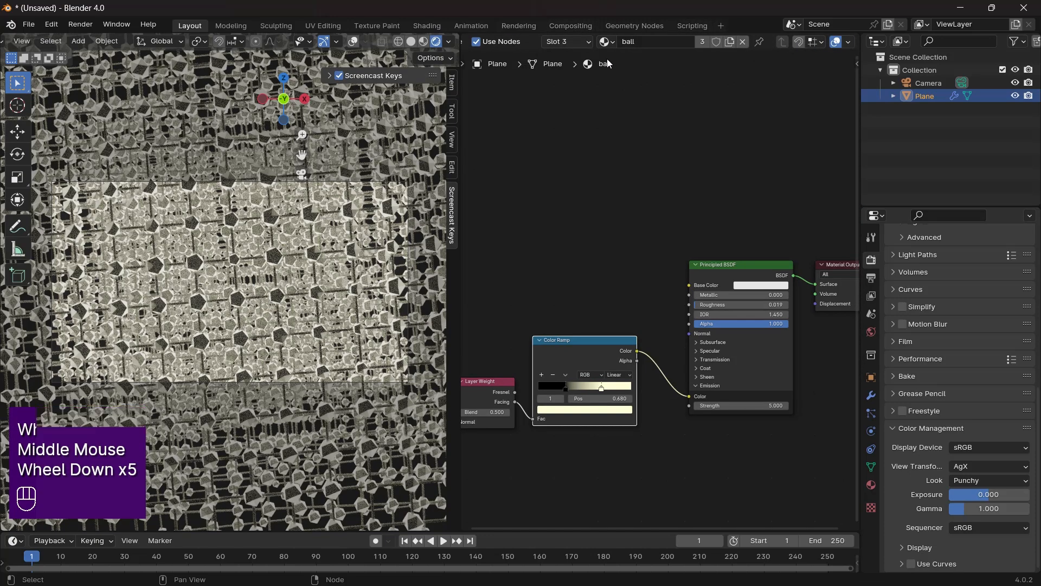
{"action": "left_click", "coordinate": [611, 44]}
{"action": "left_click", "coordinate": [631, 75]}
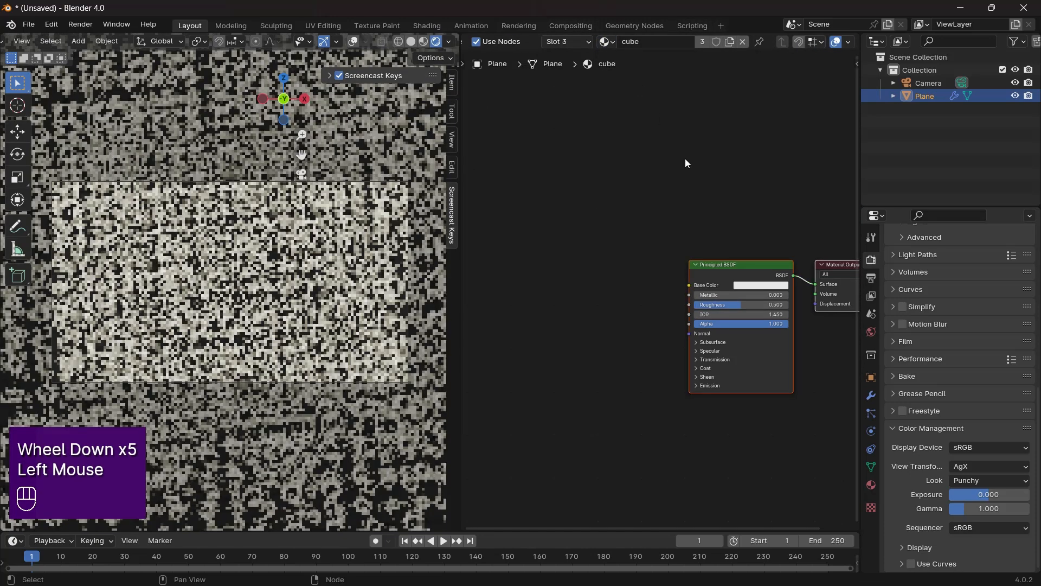
- Delete the Principled BSDF node from the cube material
{"action": "middle_click_drag", "start_coordinate": [664, 242], "coordinate": [630, 234]}
{"action": "scroll", "coordinate": [629, 235], "scroll_direction": "up", "scroll_amount": 1}
{"action": "scroll", "coordinate": [705, 222], "scroll_direction": "down", "scroll_amount": 1}
{"action": "scroll", "coordinate": [705, 222], "scroll_direction": "up", "scroll_amount": 2}
{"action": "left_click", "coordinate": [711, 223]}
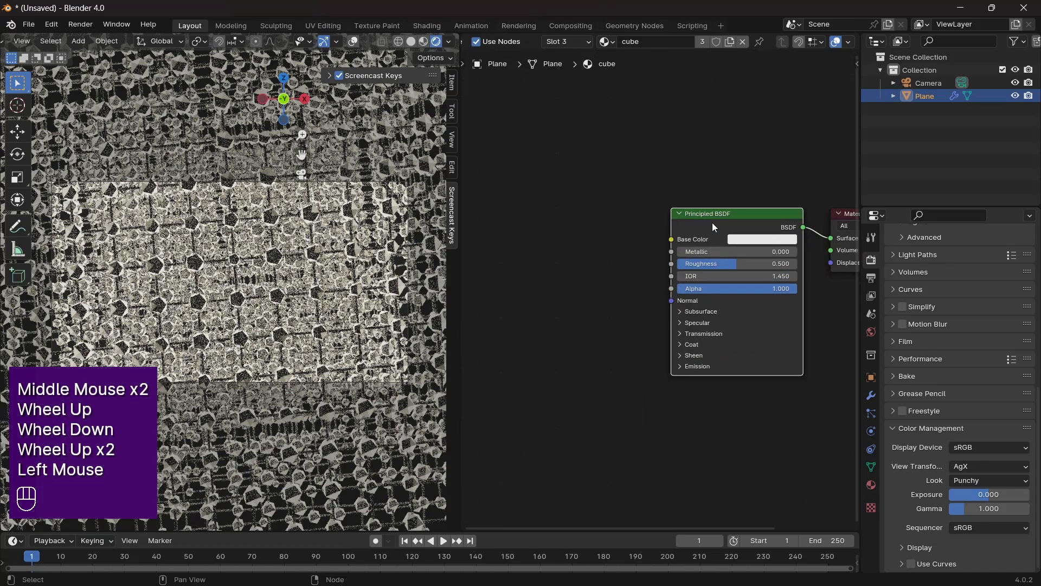
{"action": "key", "text": "x"}
- Add a Glass BSDF node to the cube material and connect it to the Material Output's Surface
{"action": "middle_click_drag", "start_coordinate": [714, 217], "coordinate": [630, 212]}
{"action": "key", "text": "shift+a"}
{"action": "left_click", "coordinate": [636, 211]}
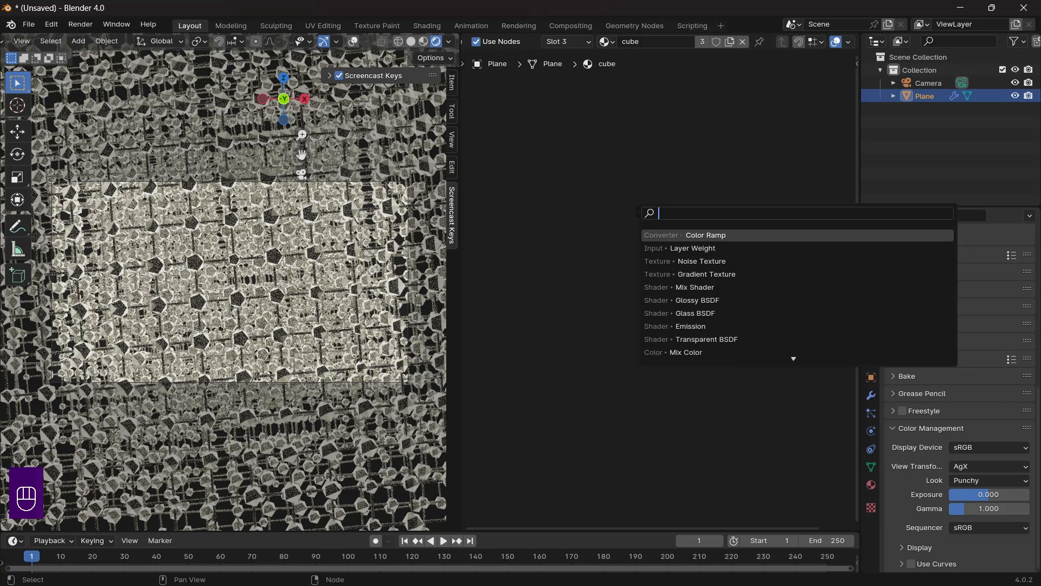
{"action": "type", "text": "glass"}
{"action": "key", "text": "Return"}
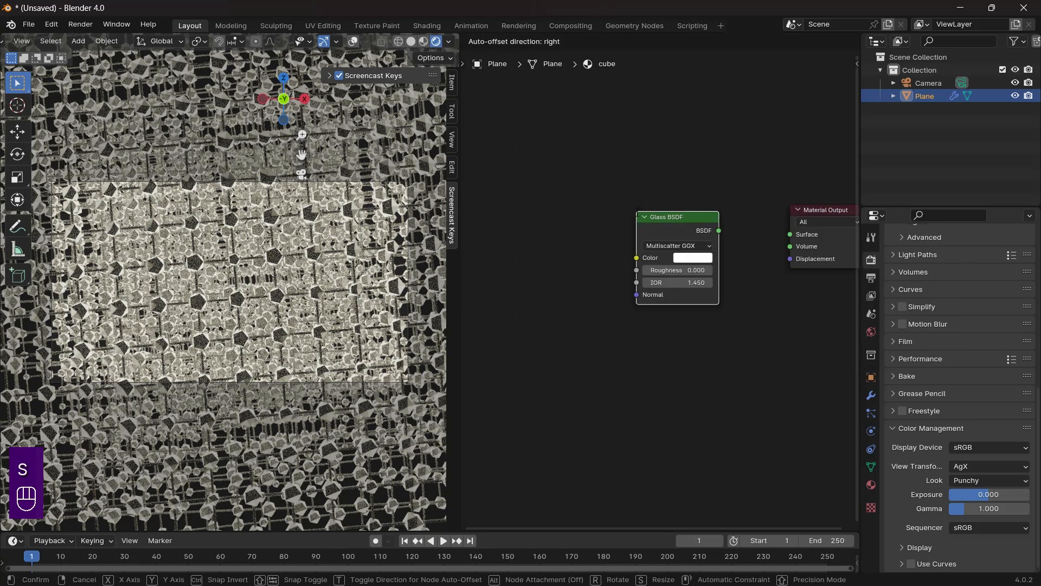
{"action": "left_click", "coordinate": [615, 248]}
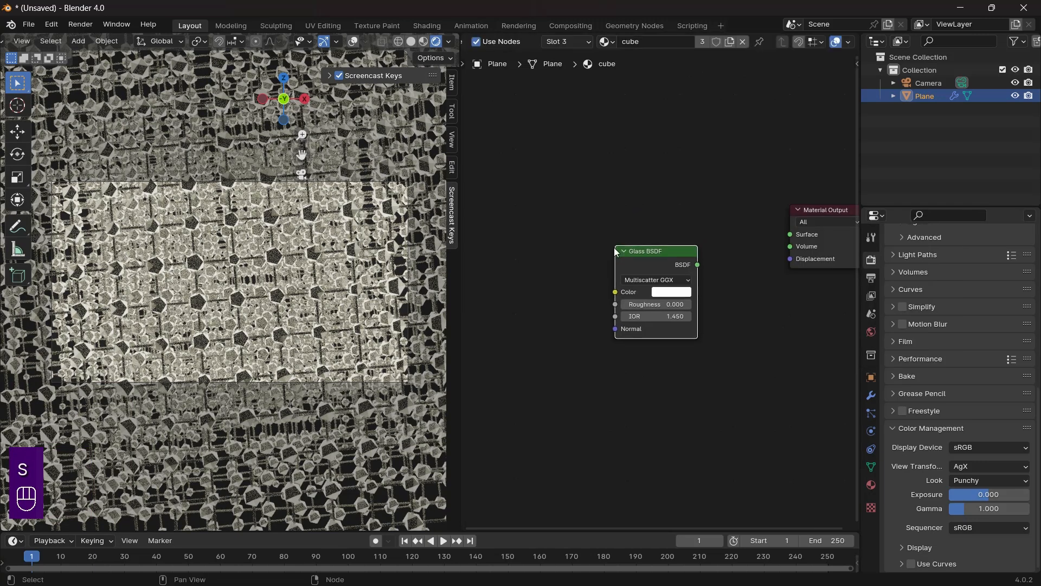
{"action": "left_click", "coordinate": [646, 255], "text": "alt+shift"}
{"action": "left_click", "coordinate": [650, 256]}
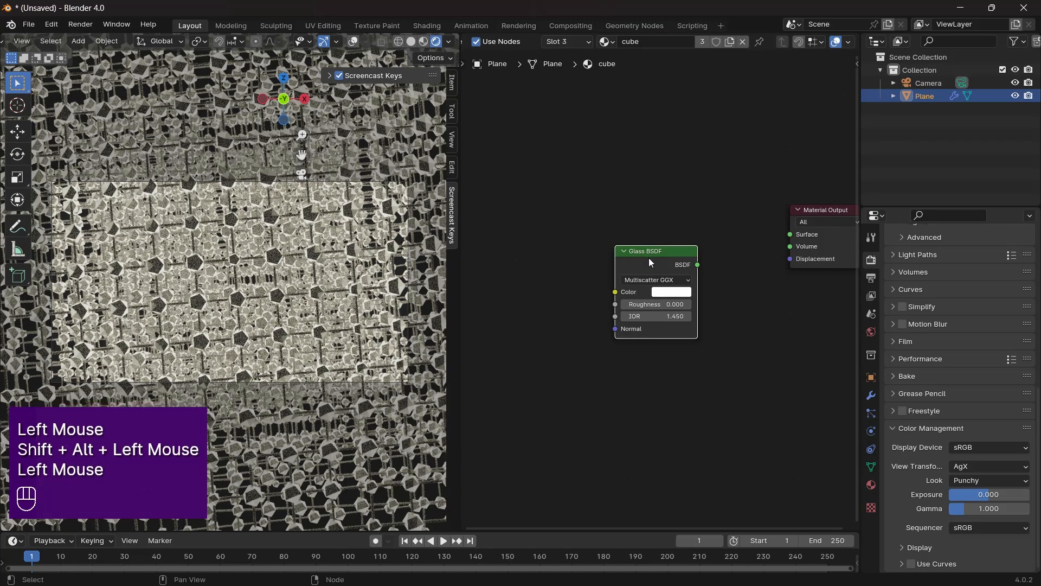
{"action": "left_click", "coordinate": [649, 252], "text": "ctrl+shift"}
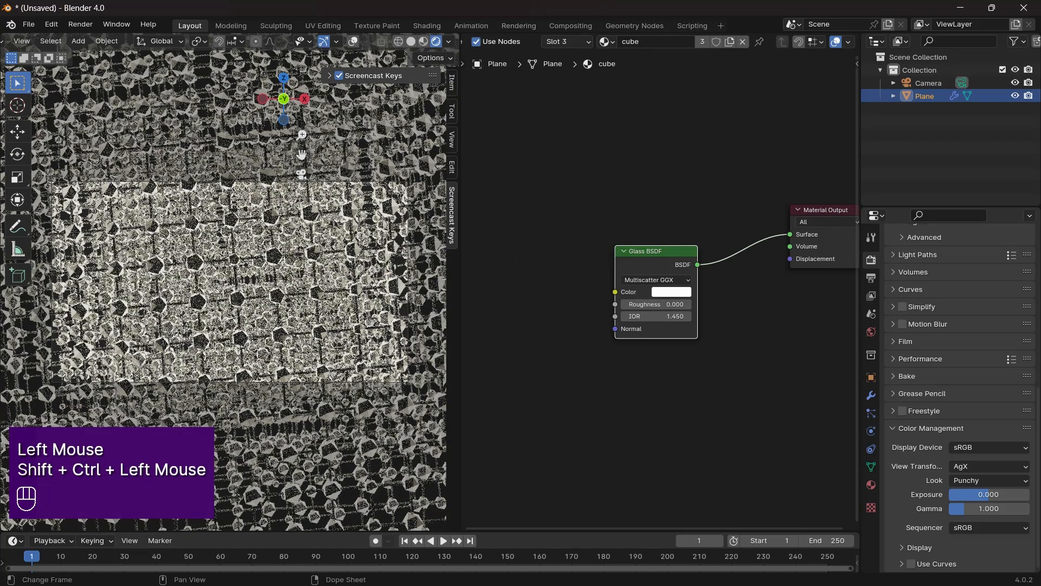
- Set the Glass BSDF's IOR to 1.6
{"action": "key", "text": "super"}
{"action": "key", "text": "super"}
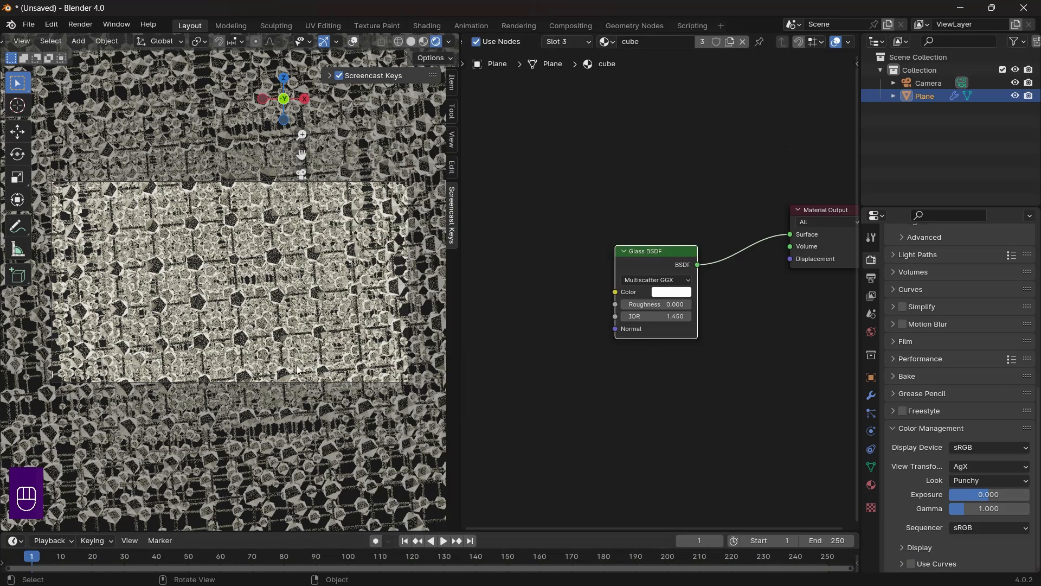
{"action": "scroll", "coordinate": [693, 284], "scroll_direction": "up", "scroll_amount": 2}
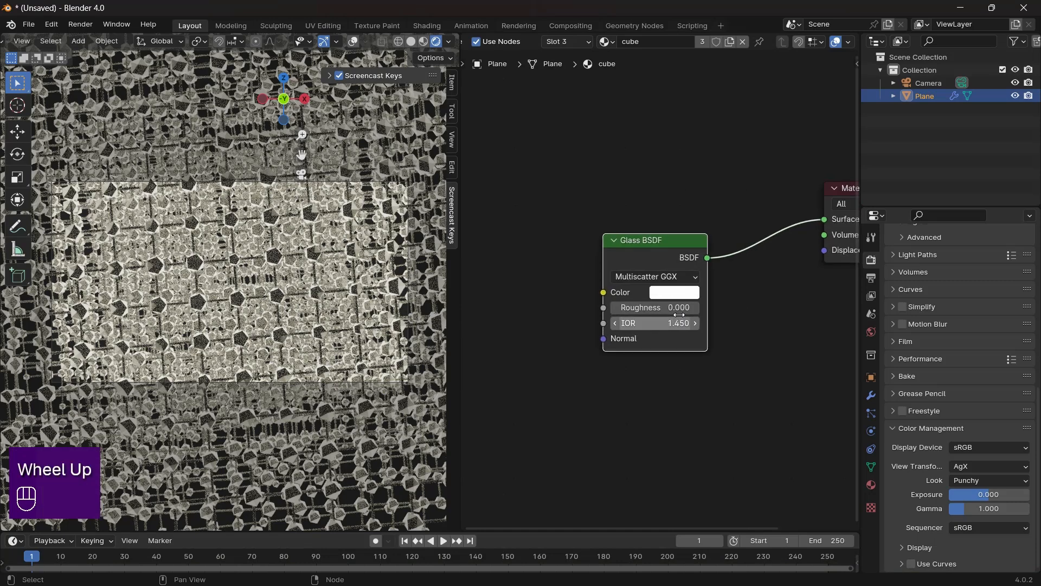
{"action": "left_click", "coordinate": [676, 325]}
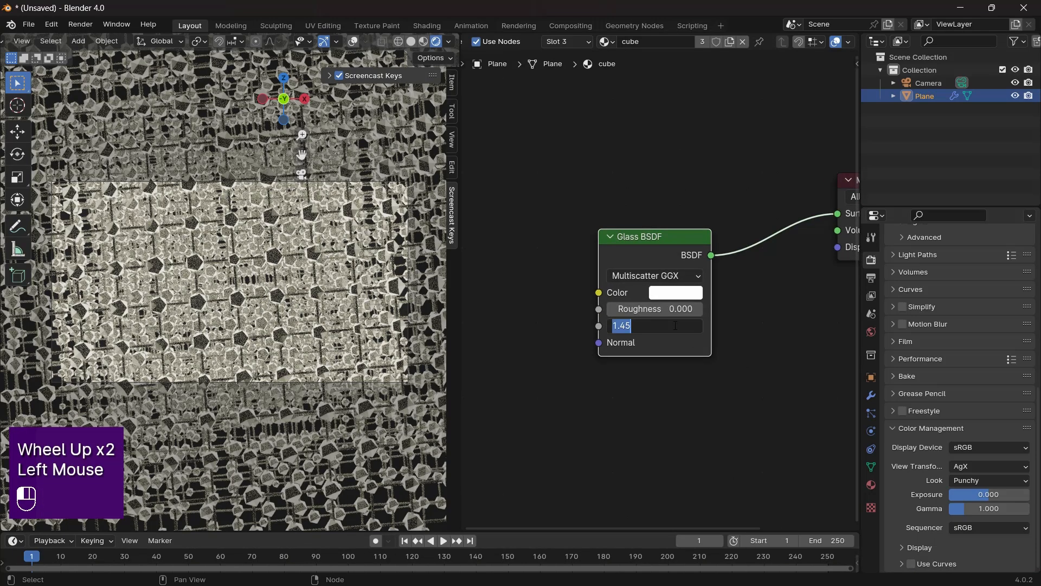
{"action": "type", "text": "1.6"}
{"action": "key", "text": "Return"}
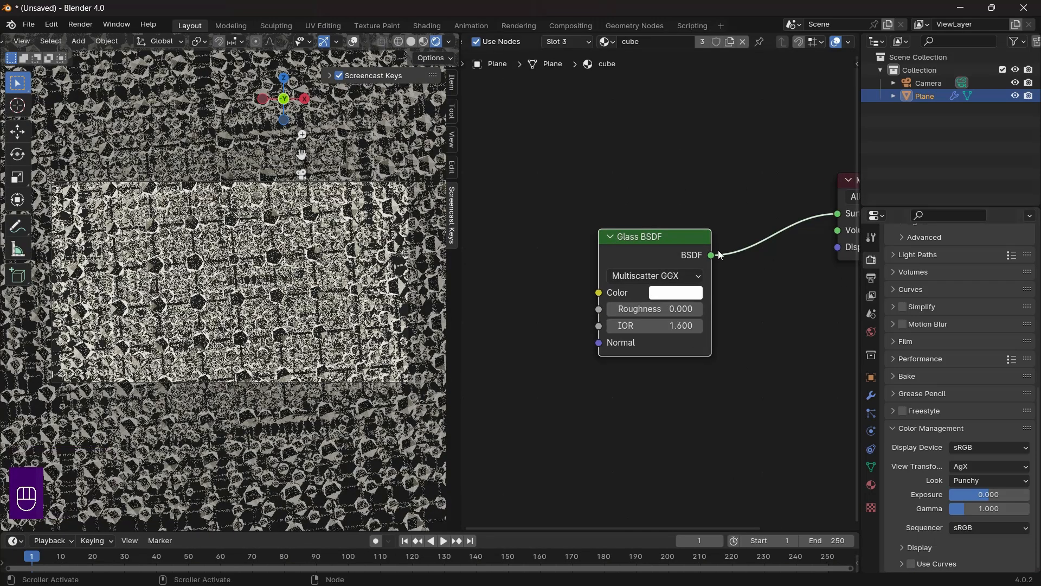
- Insert a Mix Shader between the Glass BSDF and the Material Output, with the glass feeding its second Shader input
{"action": "left_click_drag", "start_coordinate": [673, 243], "coordinate": [593, 298]}
{"action": "key", "text": "shift+a"}
{"action": "mouse_move", "coordinate": [653, 304]}
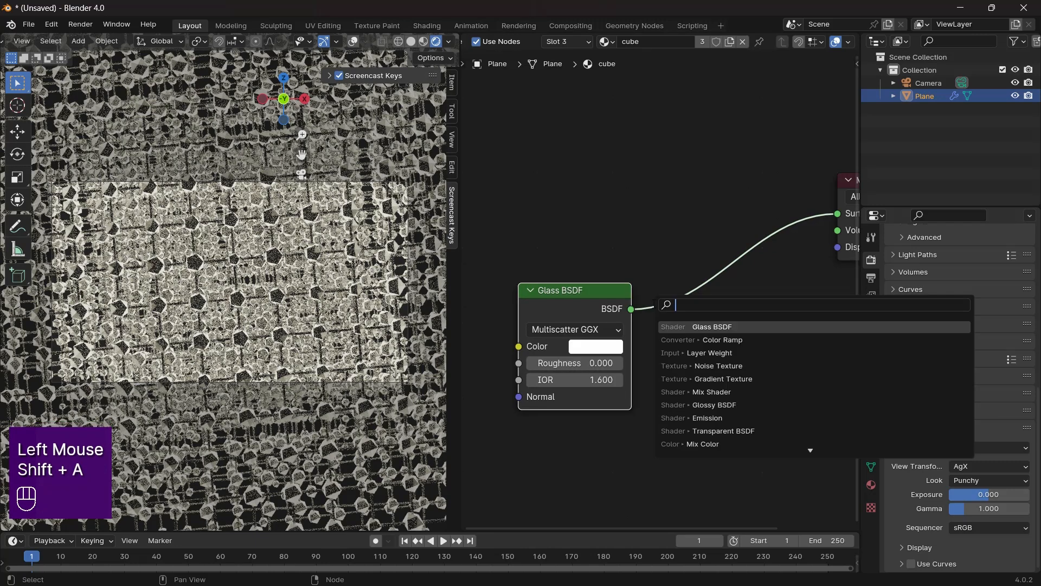
{"action": "type", "text": "mix"}
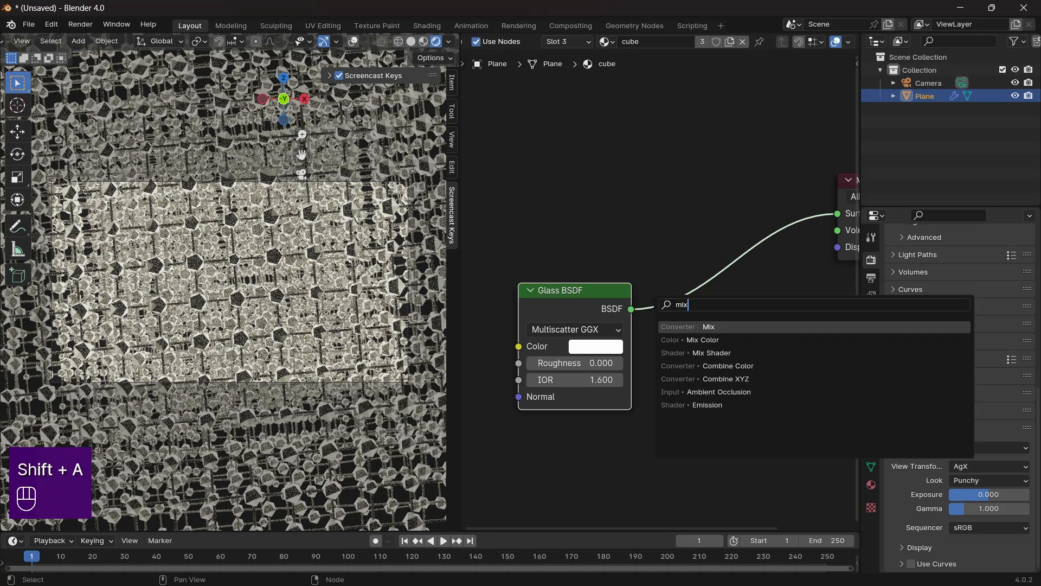
{"action": "key", "text": "Down"}
{"action": "key", "text": "Down"}
{"action": "key", "text": "Return"}
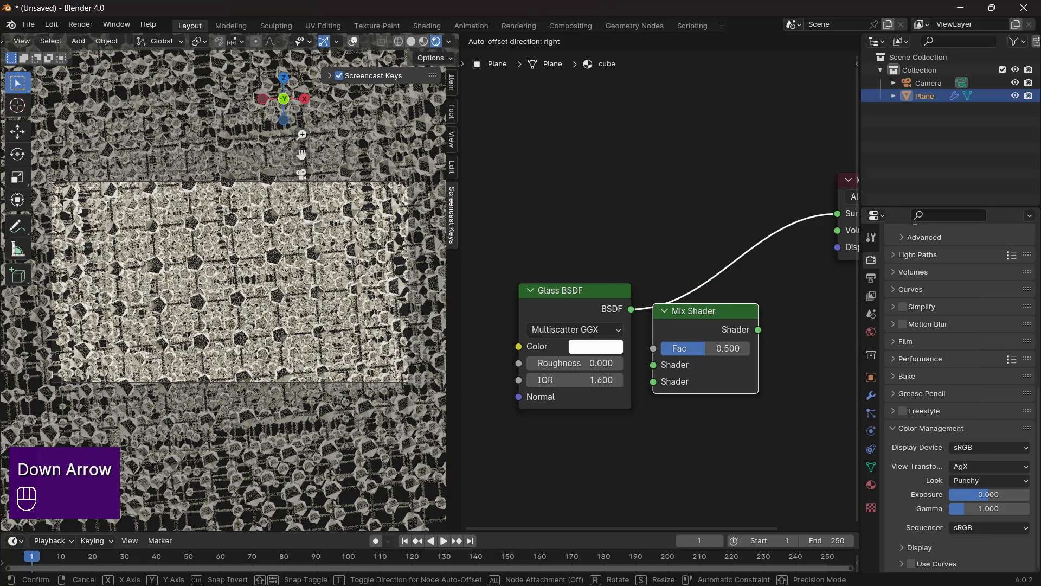
{"action": "left_click", "coordinate": [678, 300]}
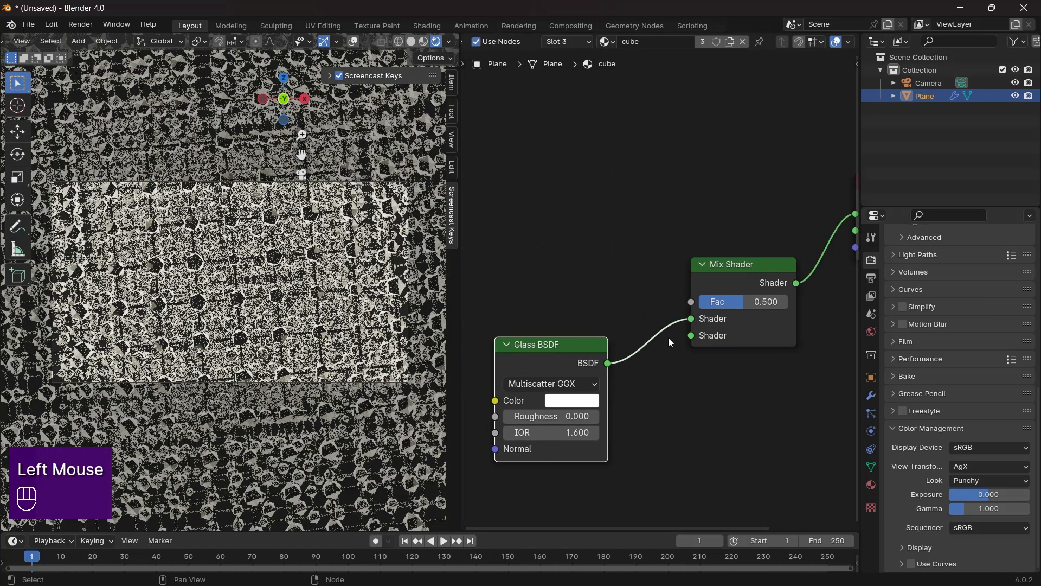
{"action": "left_click_drag", "start_coordinate": [691, 318], "coordinate": [691, 335]}
- Add an Emission shader above the Glass BSDF and link it to the Mix Shader's first Shader input
{"action": "key", "text": "shift+a"}
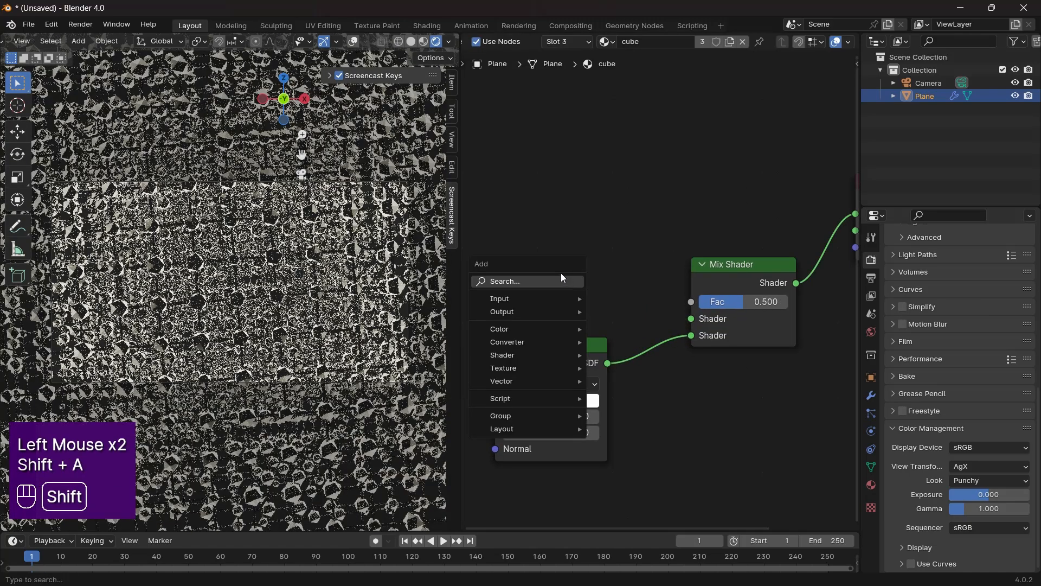
{"action": "left_click", "coordinate": [554, 279]}
{"action": "type", "text": "emiks"}
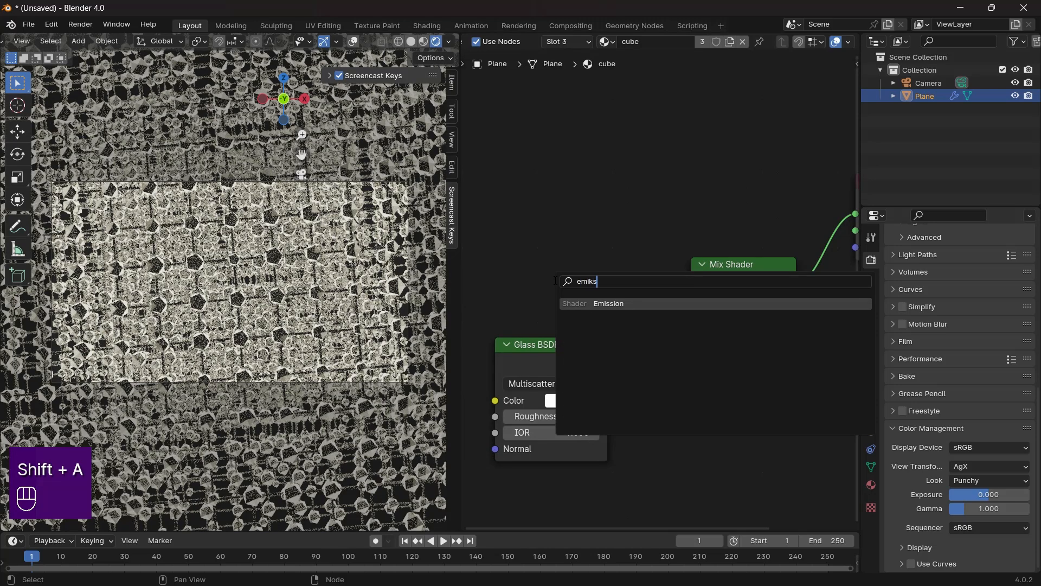
{"action": "key", "text": "Return"}
{"action": "left_click", "coordinate": [520, 263]}
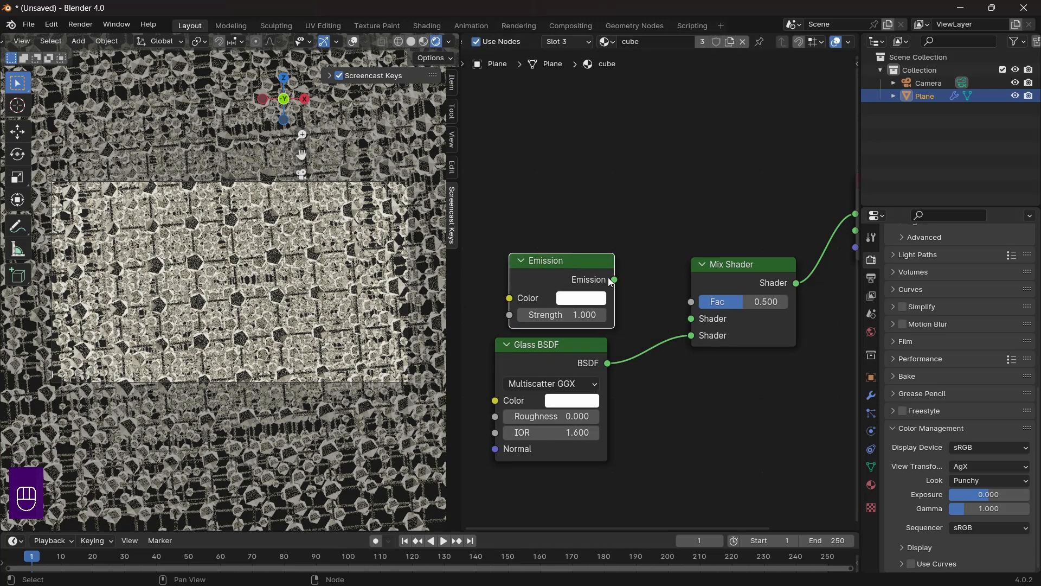
{"action": "left_click_drag", "start_coordinate": [613, 280], "coordinate": [691, 318]}
- Set the Emission shader's color to light purple
{"action": "scroll", "coordinate": [647, 269], "scroll_direction": "up", "scroll_amount": 2}
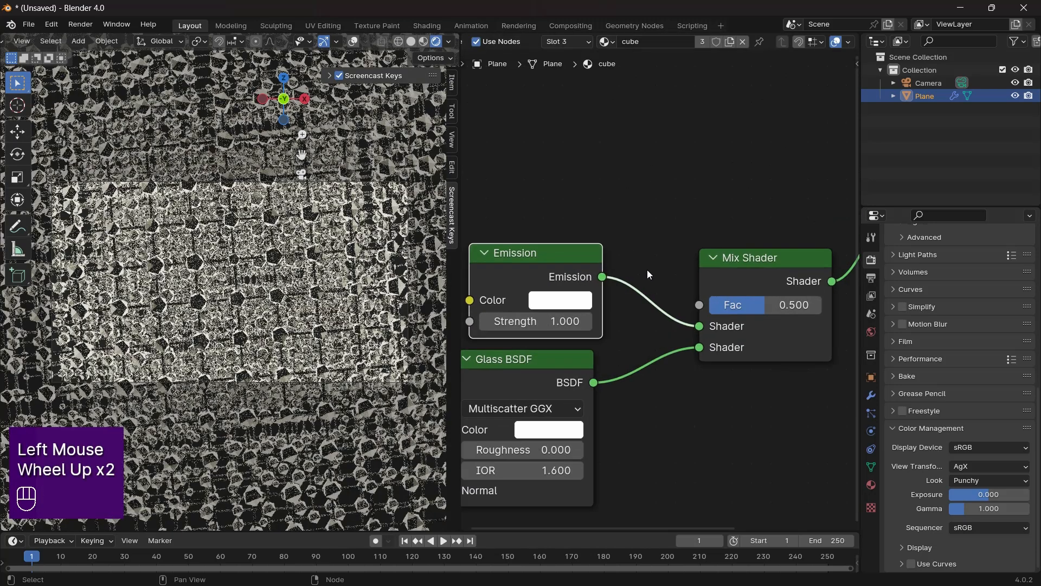
{"action": "left_click", "coordinate": [588, 301]}
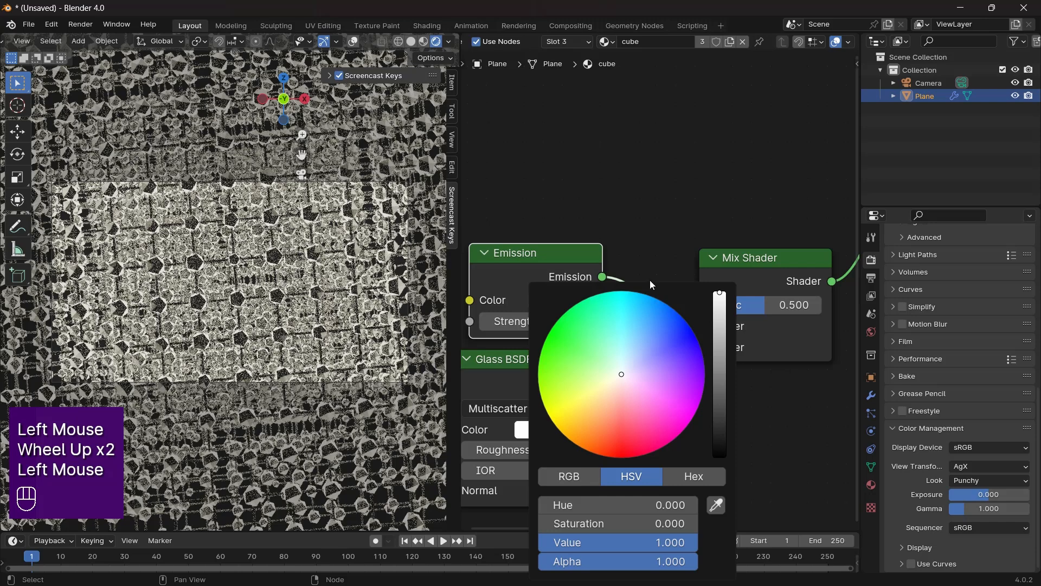
{"action": "left_click", "coordinate": [648, 375]}
{"action": "left_click", "coordinate": [776, 399]}
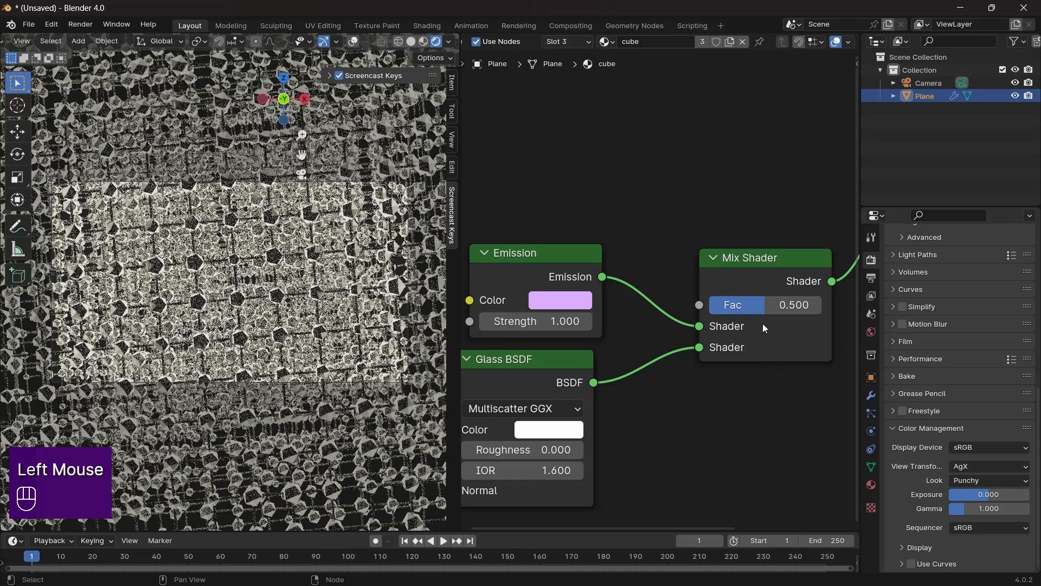
- Set the Emission strength to 40 and the Mix Shader's Fac to 1.000
{"action": "left_click_drag", "start_coordinate": [761, 307], "coordinate": [711, 307]}
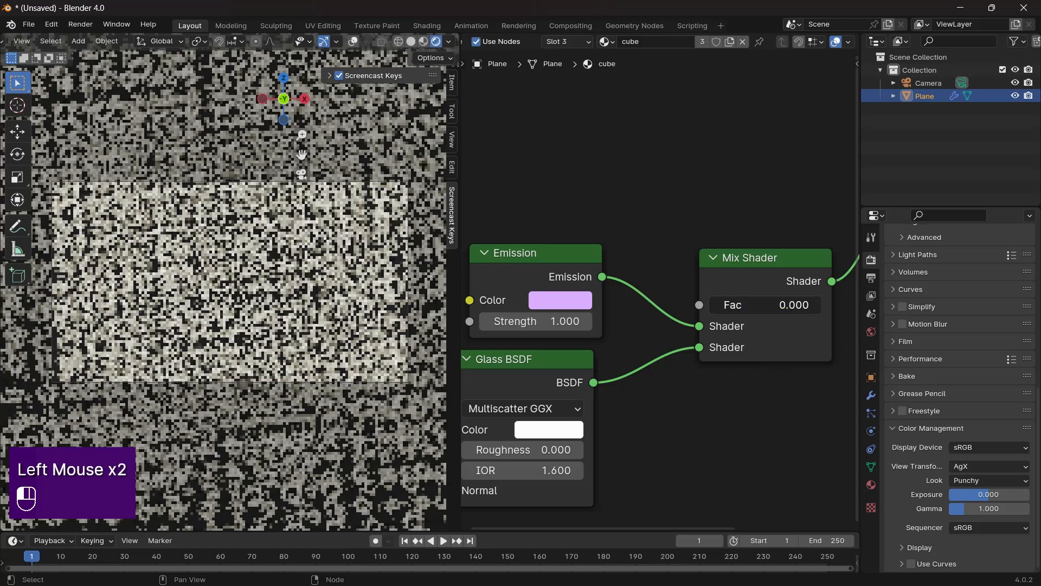
{"action": "middle_click_drag", "start_coordinate": [604, 426], "coordinate": [632, 421]}
{"action": "scroll", "coordinate": [631, 421], "scroll_direction": "up", "scroll_amount": 1}
{"action": "middle_click_drag", "start_coordinate": [598, 332], "coordinate": [582, 345]}
{"action": "left_click_drag", "start_coordinate": [570, 321], "coordinate": [575, 320]}
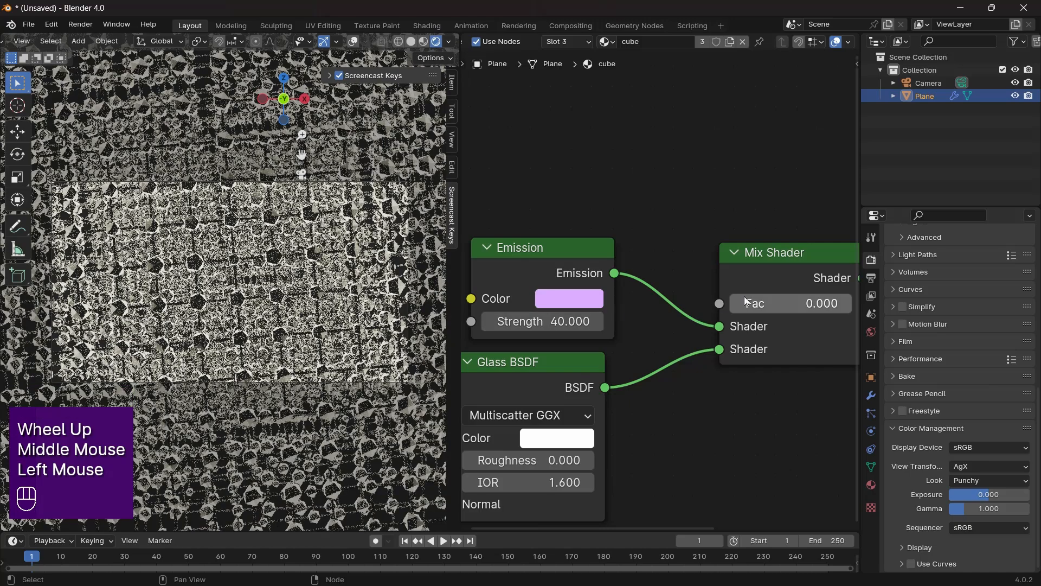
{"action": "left_click_drag", "start_coordinate": [744, 303], "coordinate": [815, 309]}
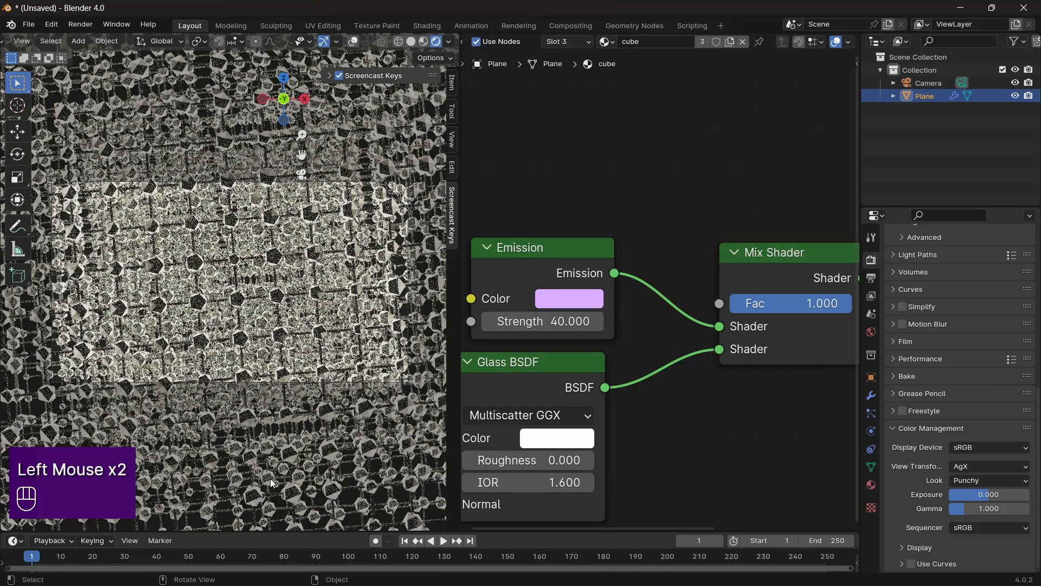
- Examine the shaded balls and cubes of the lattice from different distances and angles in the rendered viewport
{"action": "scroll", "coordinate": [655, 276], "scroll_direction": "down", "scroll_amount": 2}
{"action": "mouse_move", "coordinate": [654, 276]}
{"action": "middle_mouse_down"}
{"action": "mouse_move", "coordinate": [591, 308]}
{"action": "mouse_move", "coordinate": [645, 276]}
{"action": "middle_mouse_up"}
{"action": "scroll", "coordinate": [565, 326], "scroll_direction": "up", "scroll_amount": 2}
{"action": "middle_click_drag", "start_coordinate": [412, 336], "coordinate": [331, 337]}
{"action": "scroll", "coordinate": [330, 337], "scroll_direction": "down", "scroll_amount": 1, "text": "shift"}
{"action": "scroll", "coordinate": [263, 323], "scroll_direction": "up", "scroll_amount": 2}
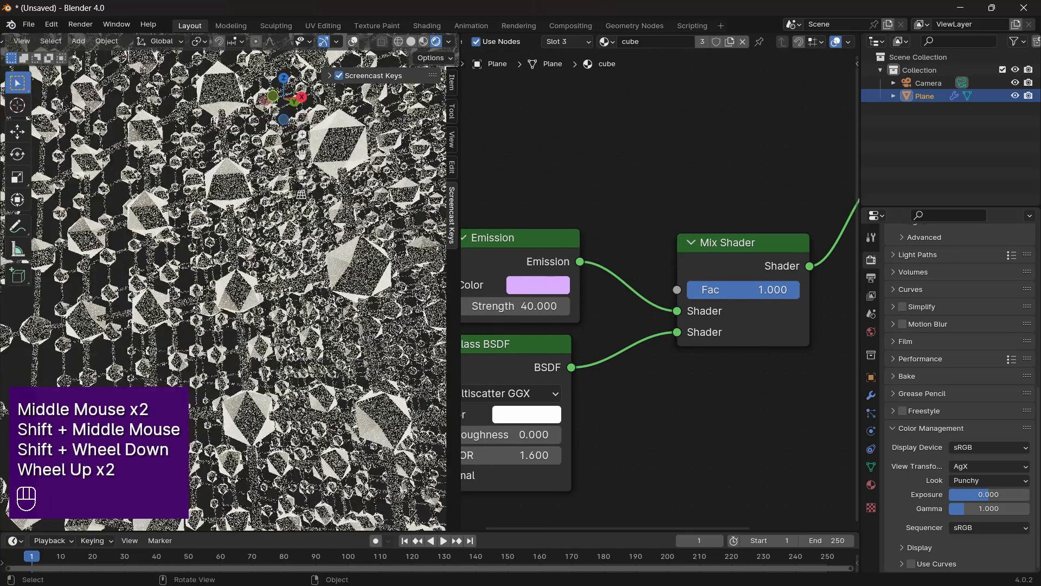
{"action": "scroll", "coordinate": [240, 358], "scroll_direction": "down", "scroll_amount": 1}
{"action": "scroll", "coordinate": [241, 358], "scroll_direction": "down", "scroll_amount": 1}
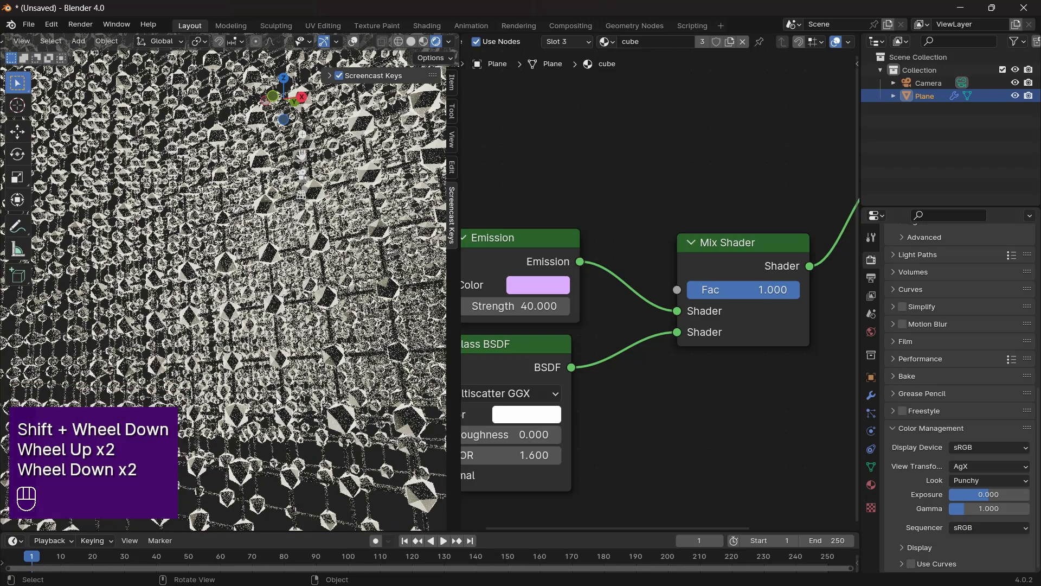
{"action": "middle_click_drag", "start_coordinate": [240, 358], "coordinate": [228, 388], "text": "ctrl"}
{"action": "middle_click_drag", "start_coordinate": [228, 388], "coordinate": [263, 378]}
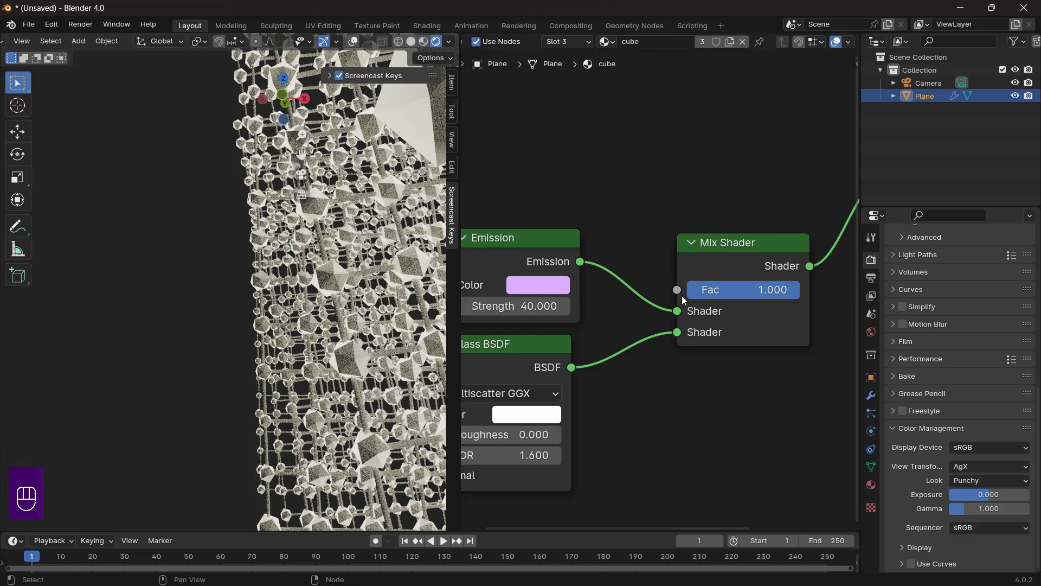
- Show the lattice's geometry node tree in the node editor in place of the cube material's shader nodes
{"action": "scroll", "coordinate": [673, 185], "scroll_direction": "down", "scroll_amount": 5}
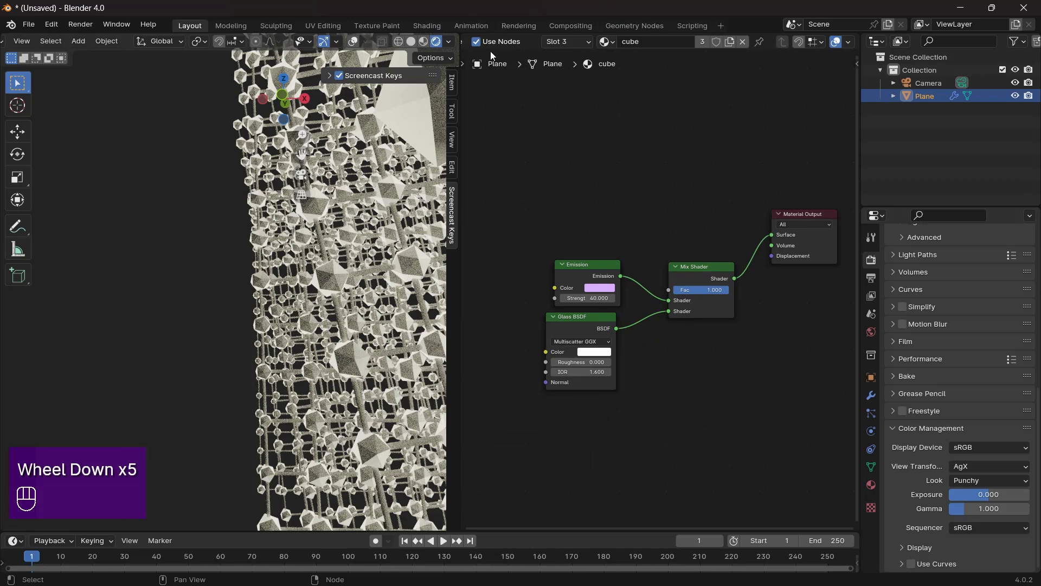
{"action": "scroll", "coordinate": [490, 48], "scroll_direction": "up", "scroll_amount": 6}
{"action": "left_click", "coordinate": [510, 42]}
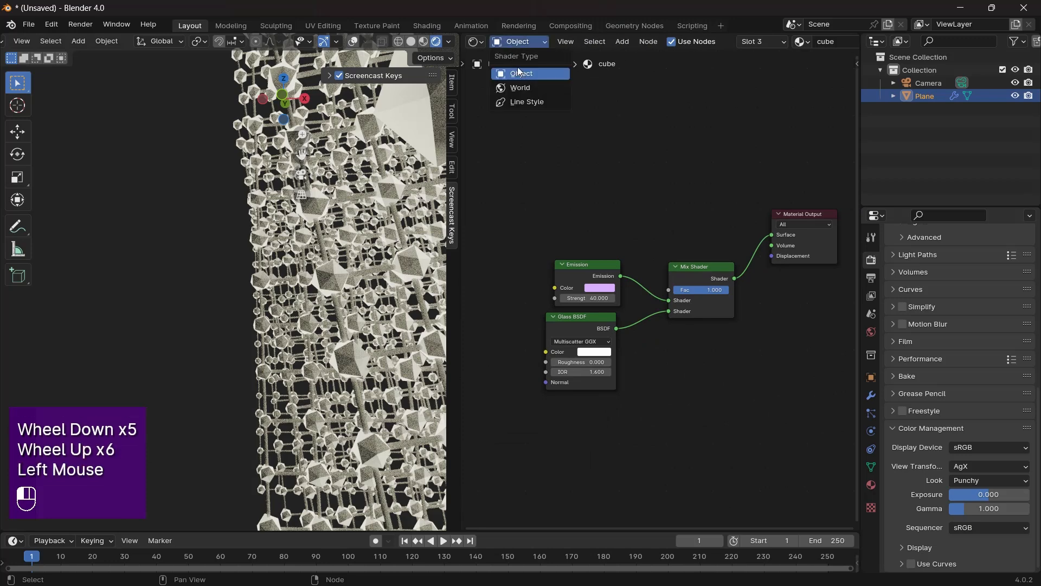
{"action": "left_click", "coordinate": [477, 41]}
{"action": "left_click", "coordinate": [509, 145]}
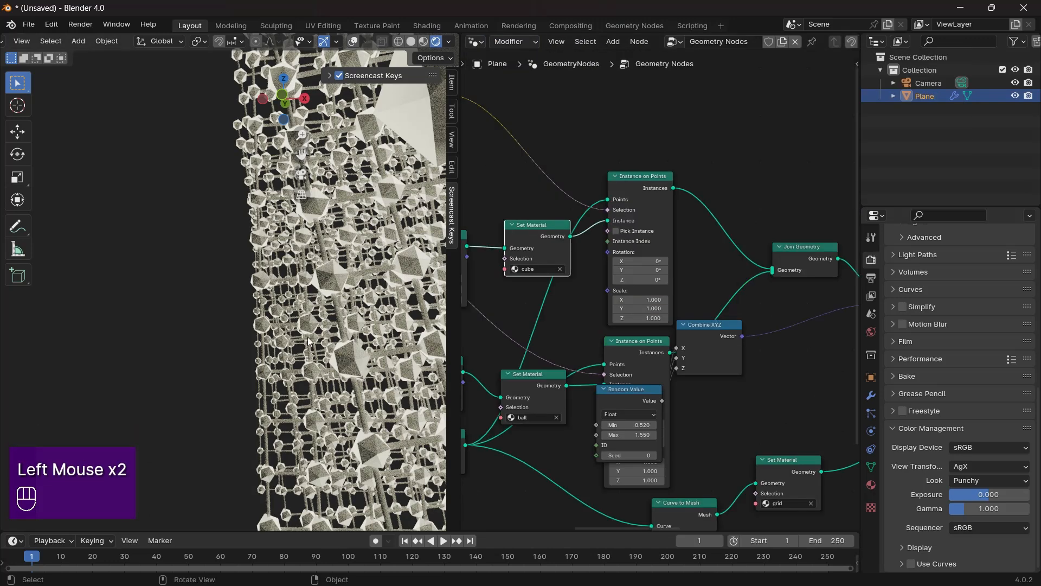
- Move the white stop of the Color Ramp fed by the Noise Texture to position 1.000
{"action": "scroll", "coordinate": [612, 312], "scroll_direction": "down", "scroll_amount": 3}
{"action": "scroll", "coordinate": [590, 275], "scroll_direction": "up", "scroll_amount": 3}
{"action": "middle_click_drag", "start_coordinate": [590, 274], "coordinate": [643, 340]}
{"action": "scroll", "coordinate": [609, 291], "scroll_direction": "up", "scroll_amount": 3}
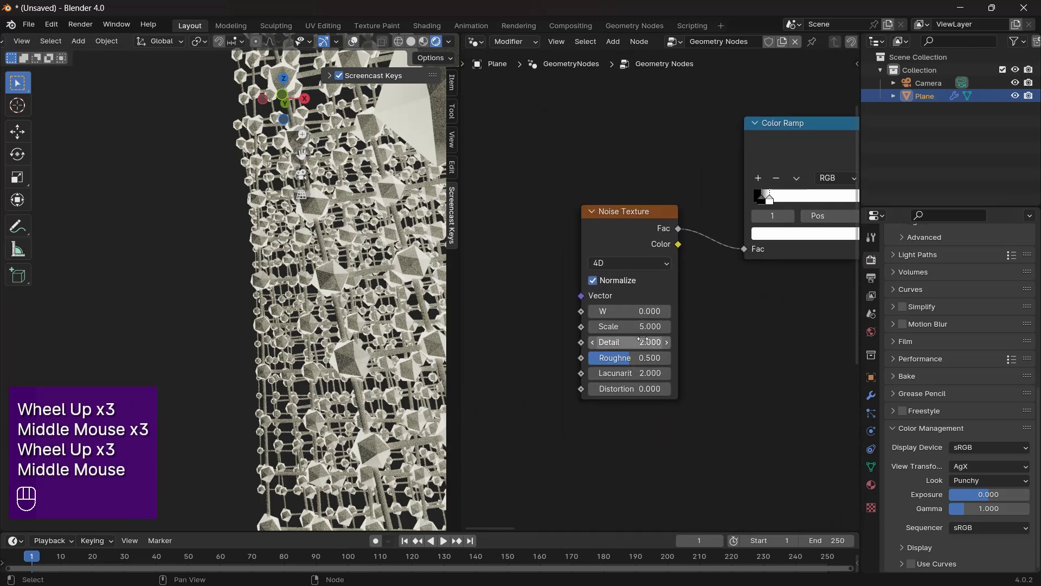
{"action": "middle_click_drag", "start_coordinate": [775, 199], "coordinate": [689, 236]}
{"action": "left_click_drag", "start_coordinate": [688, 236], "coordinate": [834, 230]}
{"action": "middle_click_drag", "start_coordinate": [387, 289], "coordinate": [316, 329]}
{"action": "middle_click_drag", "start_coordinate": [267, 351], "coordinate": [194, 342]}
{"action": "scroll", "coordinate": [181, 343], "scroll_direction": "down", "scroll_amount": 4}
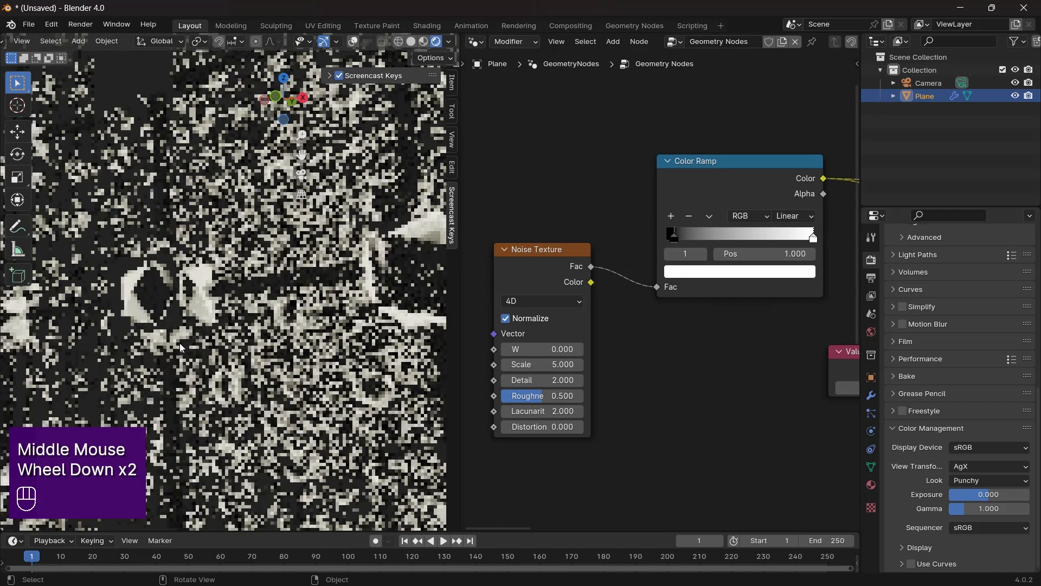
- Show the lattice in solid shading and move the Color Ramp's black stop to position 0.485
{"action": "left_click", "coordinate": [410, 43]}
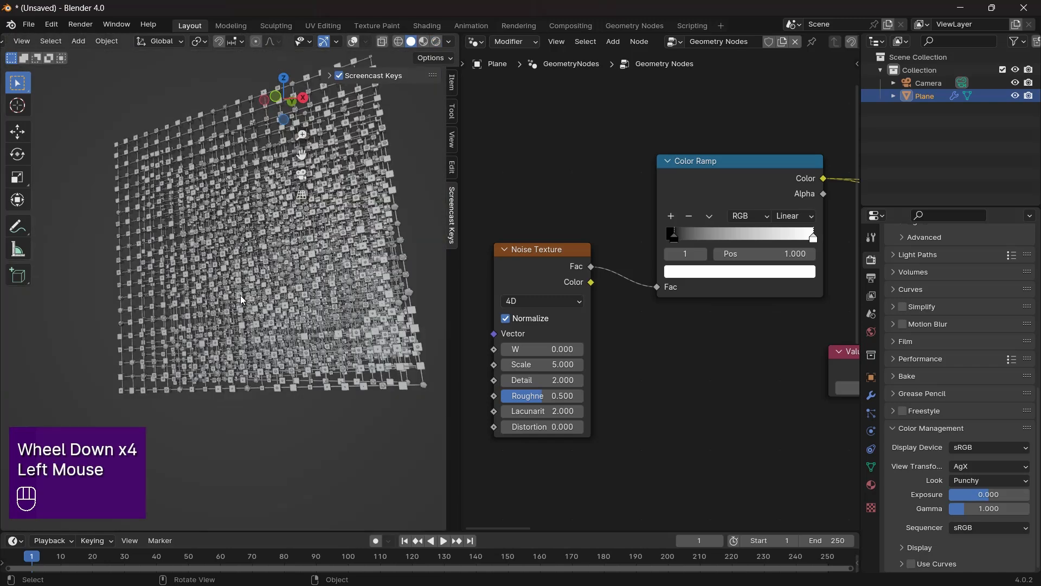
{"action": "scroll", "coordinate": [239, 298], "scroll_direction": "up", "scroll_amount": 2}
{"action": "scroll", "coordinate": [239, 299], "scroll_direction": "down", "scroll_amount": 1}
{"action": "left_click_drag", "start_coordinate": [673, 237], "coordinate": [747, 242]}
{"action": "scroll", "coordinate": [232, 365], "scroll_direction": "down", "scroll_amount": 2}
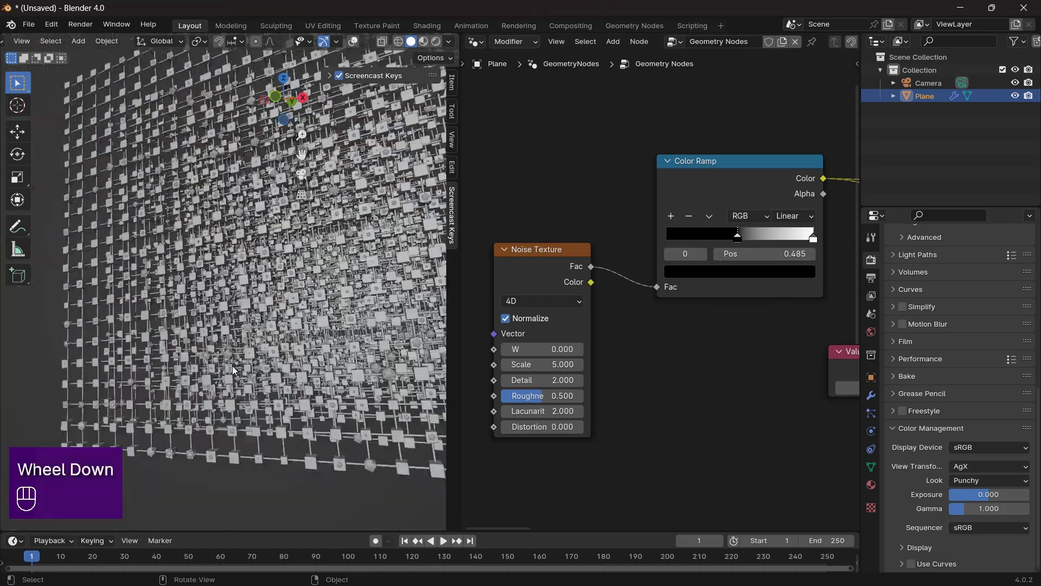
- Move the Color Ramp's black stop slightly back and its white stop to 0.387, right beside the black one
{"action": "middle_click_drag", "start_coordinate": [227, 367], "coordinate": [261, 355]}
{"action": "scroll", "coordinate": [278, 327], "scroll_direction": "up", "scroll_amount": 1}
{"action": "middle_click_drag", "start_coordinate": [352, 313], "coordinate": [325, 326], "text": "shift"}
{"action": "mouse_move", "coordinate": [737, 237]}
{"action": "left_mouse_down"}
{"action": "mouse_move", "coordinate": [705, 238]}
{"action": "mouse_move", "coordinate": [729, 239]}
{"action": "left_mouse_up"}
{"action": "left_click_drag", "start_coordinate": [808, 239], "coordinate": [722, 253]}
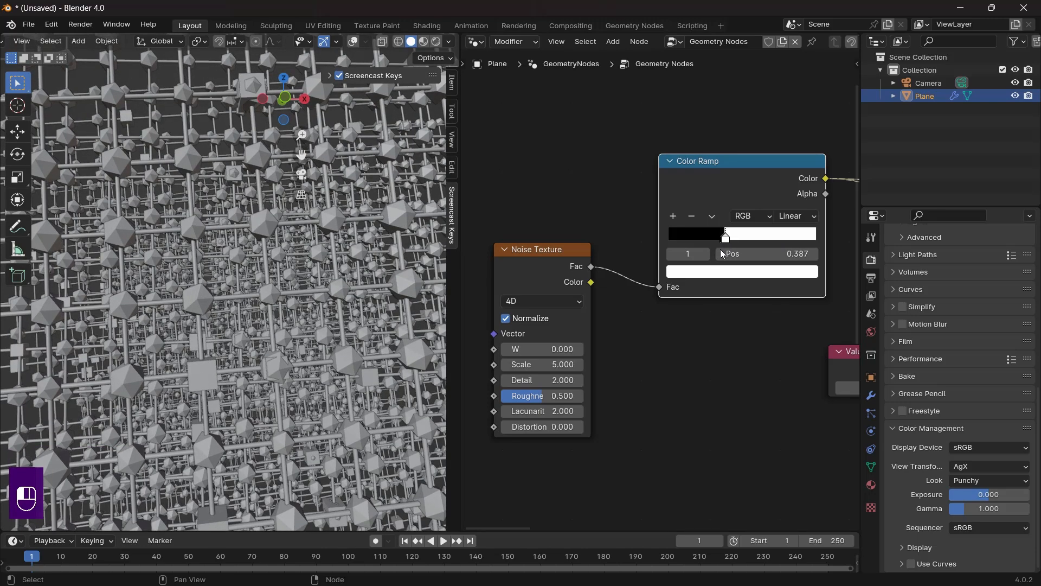
- Return the viewport to rendered shading and show the cube material's shader nodes in the node editor
{"action": "middle_click_drag", "start_coordinate": [299, 279], "coordinate": [335, 333], "text": "shift"}
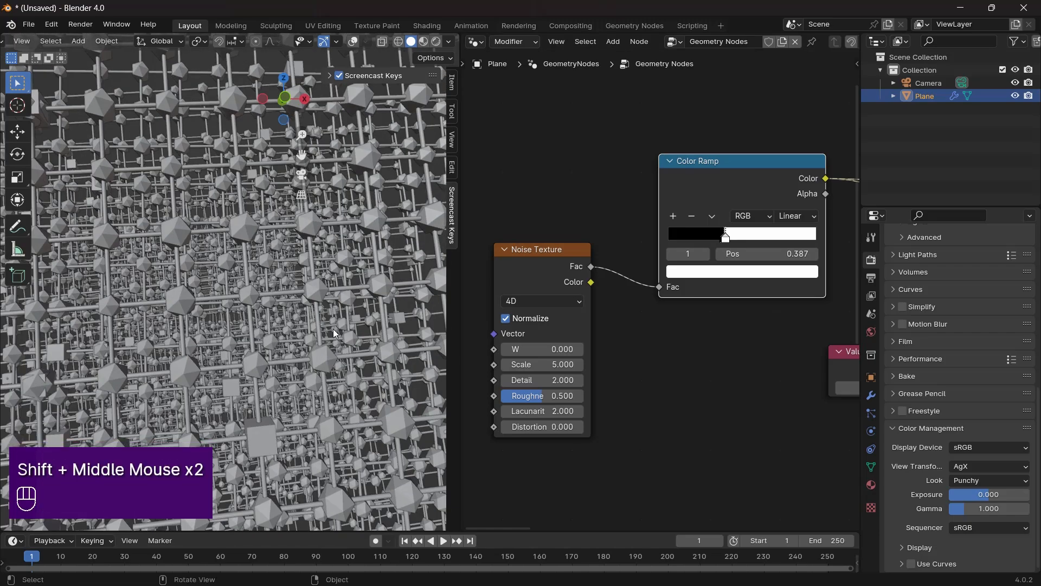
{"action": "left_click", "coordinate": [436, 41]}
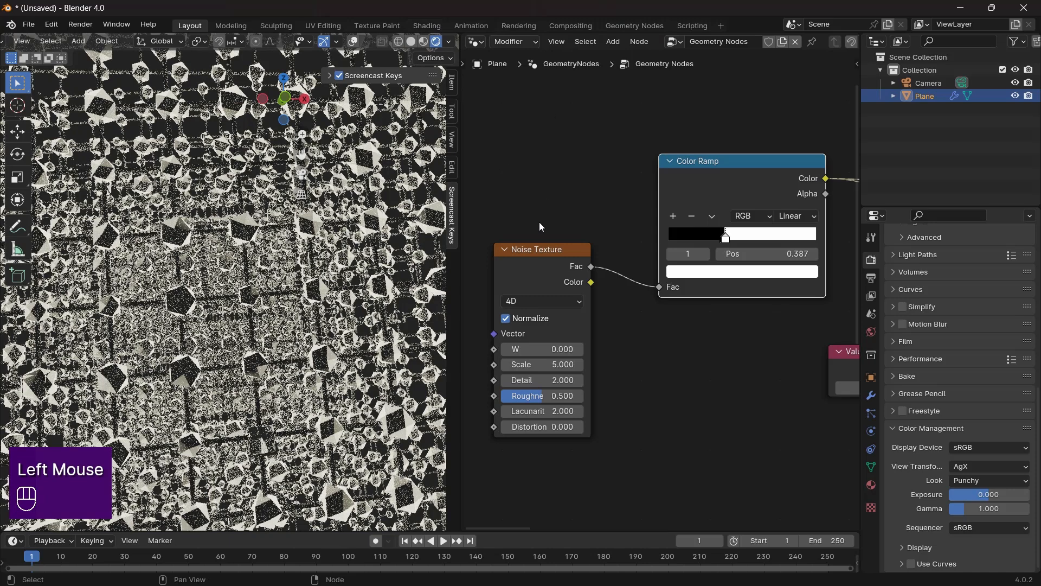
{"action": "left_click", "coordinate": [476, 42]}
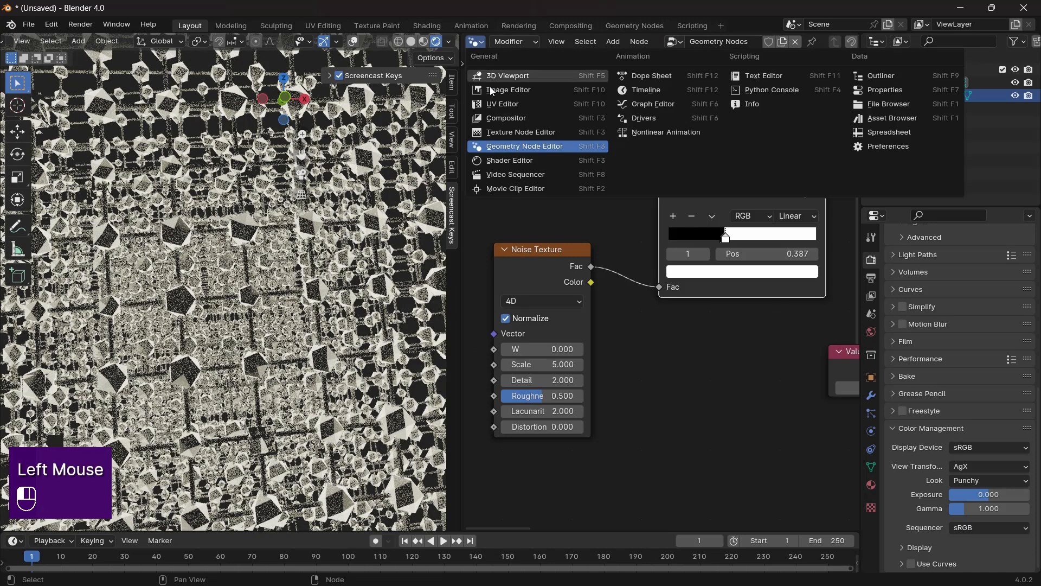
{"action": "left_click", "coordinate": [501, 162]}
- Set the Fac of the cube material's Mix Shader to 0.000
{"action": "middle_click_drag", "start_coordinate": [357, 253], "coordinate": [321, 359], "text": "shift"}
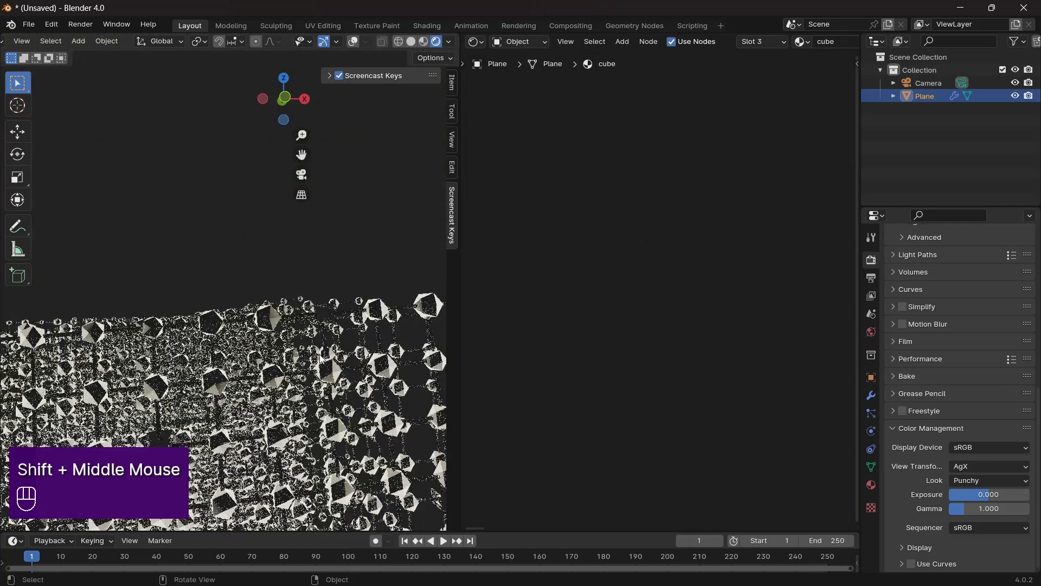
{"action": "middle_click_drag", "start_coordinate": [248, 388], "coordinate": [239, 355], "text": "shift"}
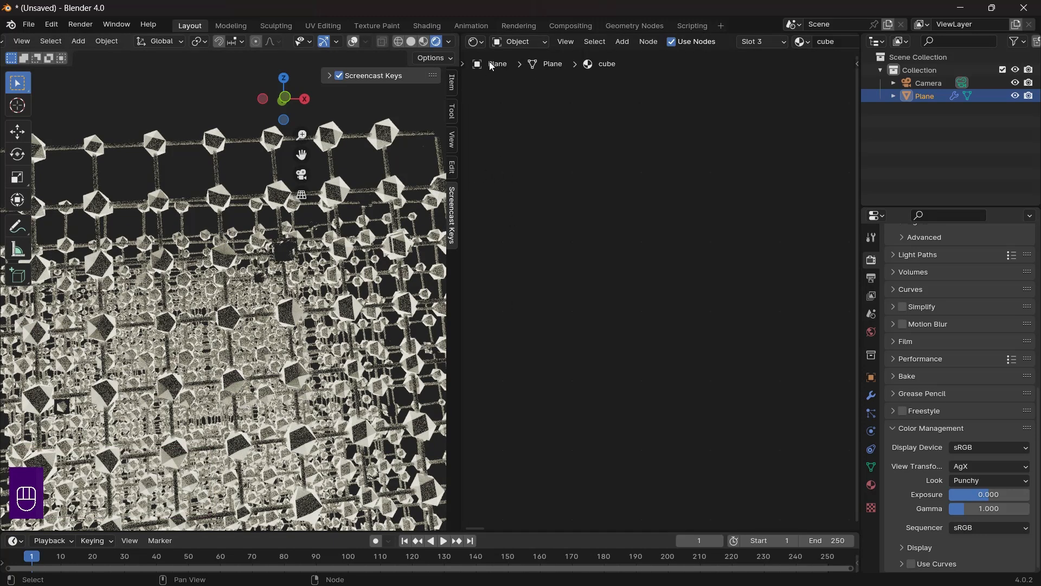
{"action": "scroll", "coordinate": [759, 303], "scroll_direction": "down", "scroll_amount": 2}
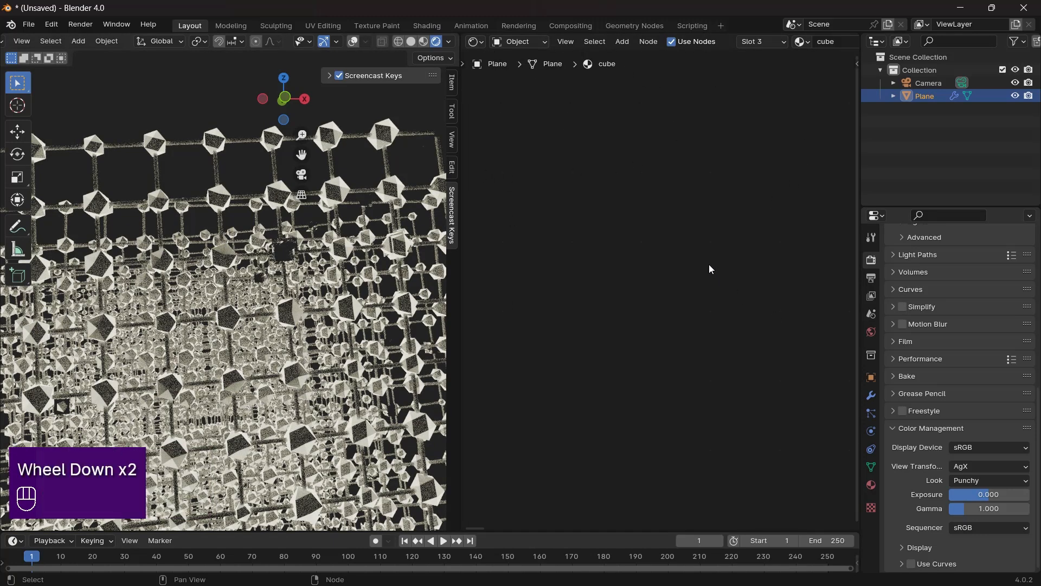
{"action": "middle_click_drag", "start_coordinate": [708, 264], "coordinate": [656, 252]}
{"action": "scroll", "coordinate": [308, 341], "scroll_direction": "down", "scroll_amount": 3}
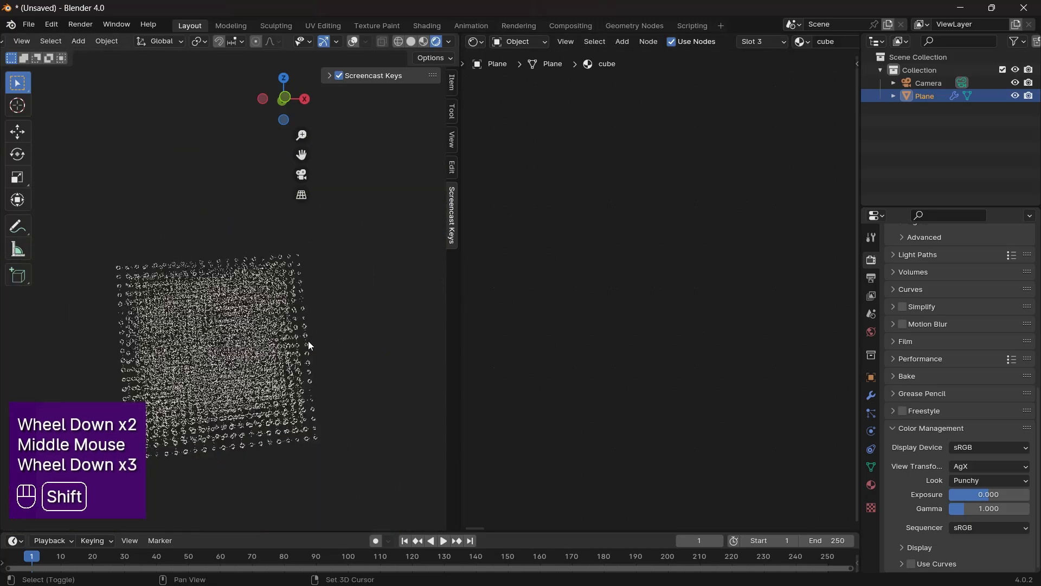
{"action": "scroll", "coordinate": [308, 341], "scroll_direction": "up", "scroll_amount": 1, "text": "shift"}
{"action": "middle_click_drag", "start_coordinate": [308, 340], "coordinate": [316, 314], "text": "shift"}
{"action": "scroll", "coordinate": [318, 283], "scroll_direction": "up", "scroll_amount": 3}
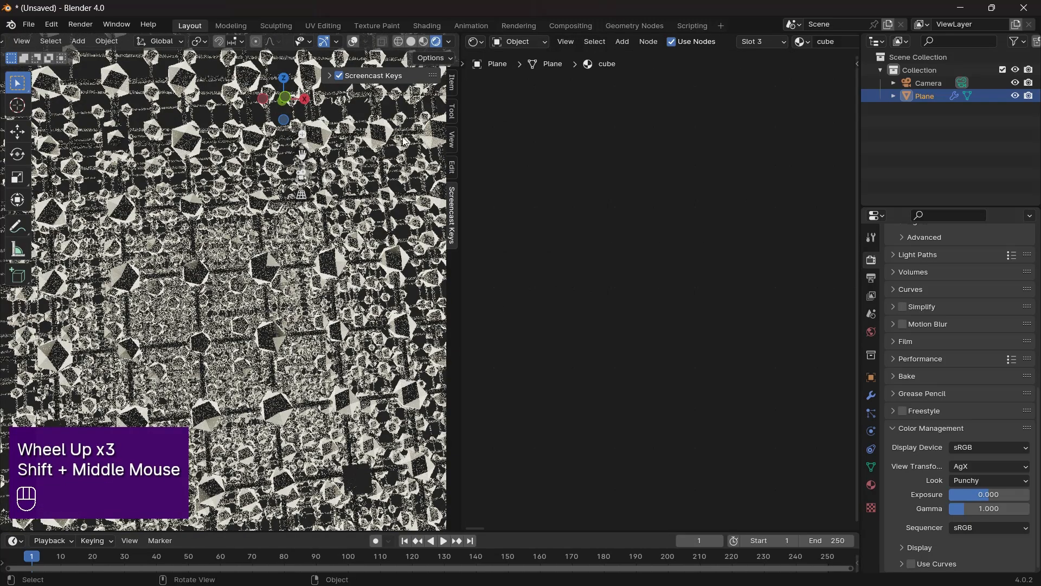
{"action": "scroll", "coordinate": [613, 179], "scroll_direction": "down", "scroll_amount": 5}
{"action": "scroll", "coordinate": [610, 217], "scroll_direction": "up", "scroll_amount": 1}
{"action": "middle_click_drag", "start_coordinate": [610, 222], "coordinate": [602, 265]}
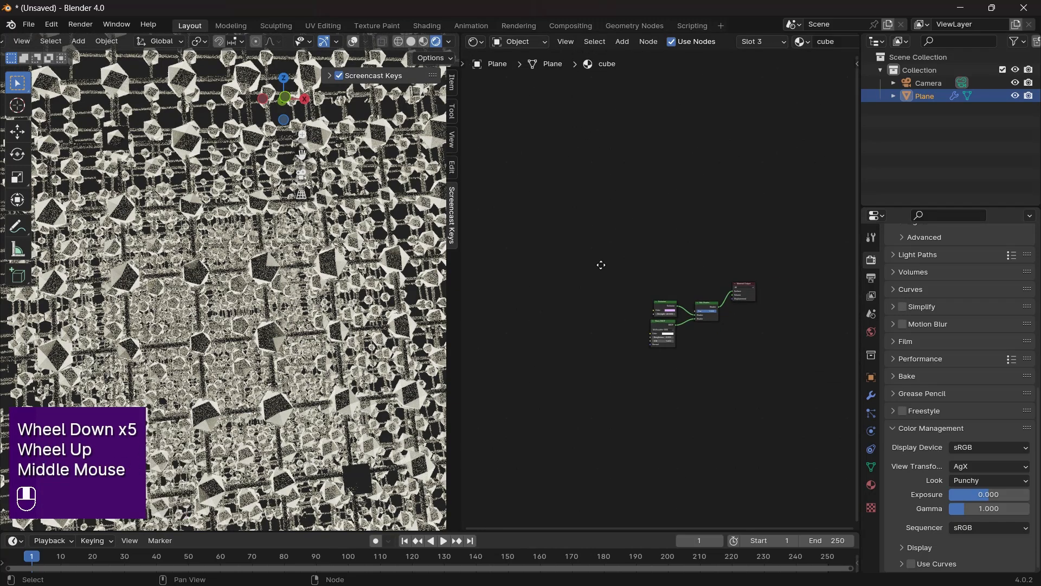
{"action": "scroll", "coordinate": [646, 296], "scroll_direction": "down", "scroll_amount": 1}
{"action": "scroll", "coordinate": [688, 319], "scroll_direction": "up", "scroll_amount": 6}
{"action": "middle_click_drag", "start_coordinate": [805, 356], "coordinate": [707, 323]}
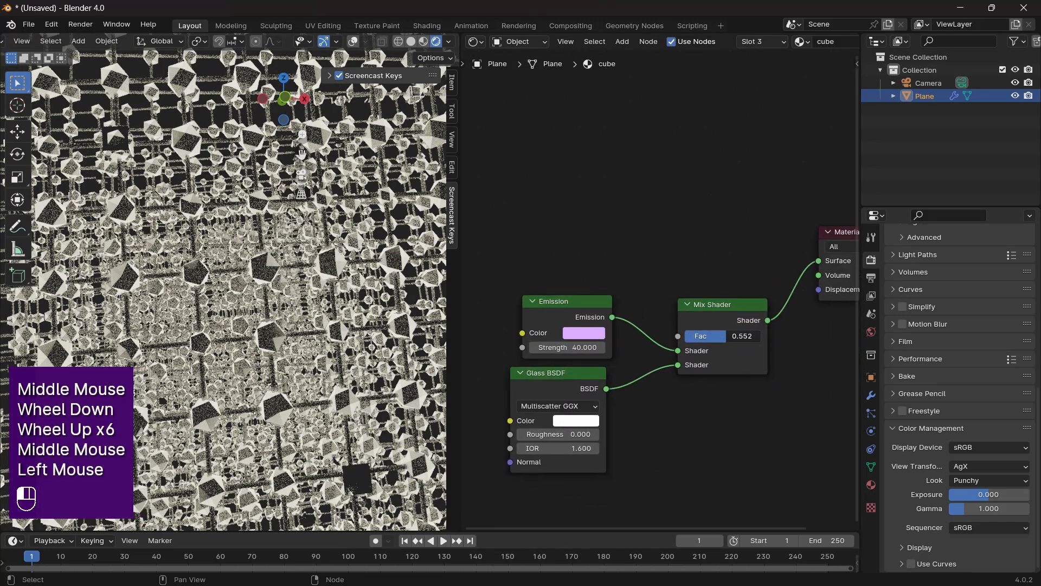
{"action": "left_click_drag", "start_coordinate": [727, 337], "coordinate": [682, 337]}
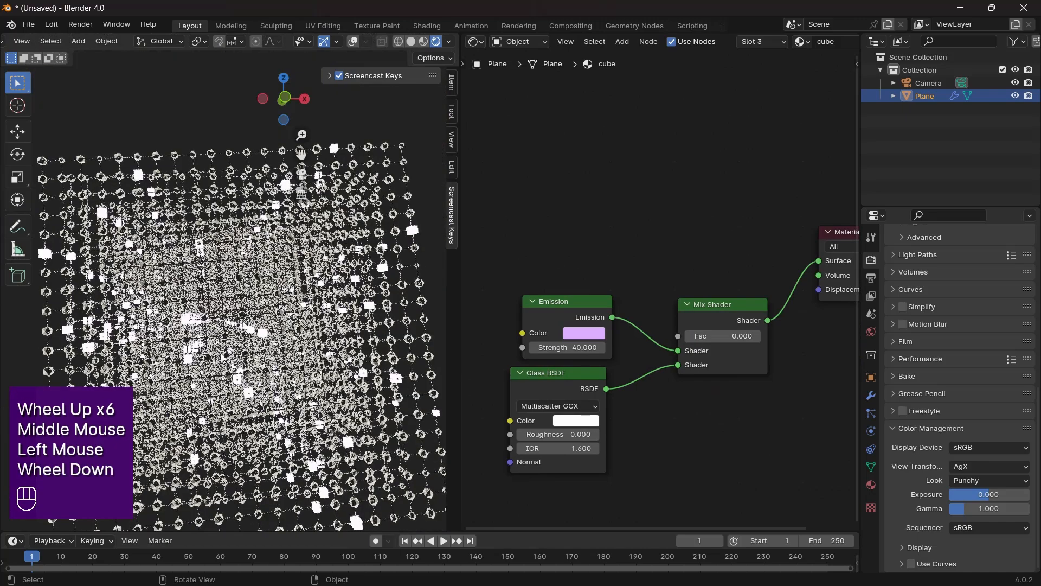
- Look through the camera and limit the viewport render to a region around the camera frame
{"action": "key", "text": "KP_0"}
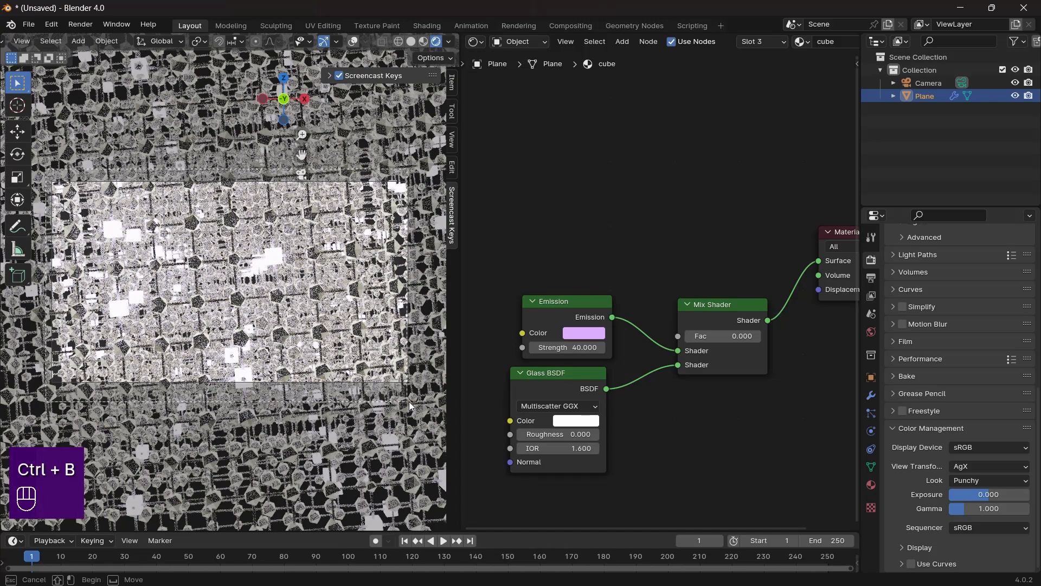
{"action": "left_click_drag", "start_coordinate": [409, 401], "coordinate": [401, 400]}
{"action": "scroll", "coordinate": [308, 300], "scroll_direction": "up", "scroll_amount": 2}
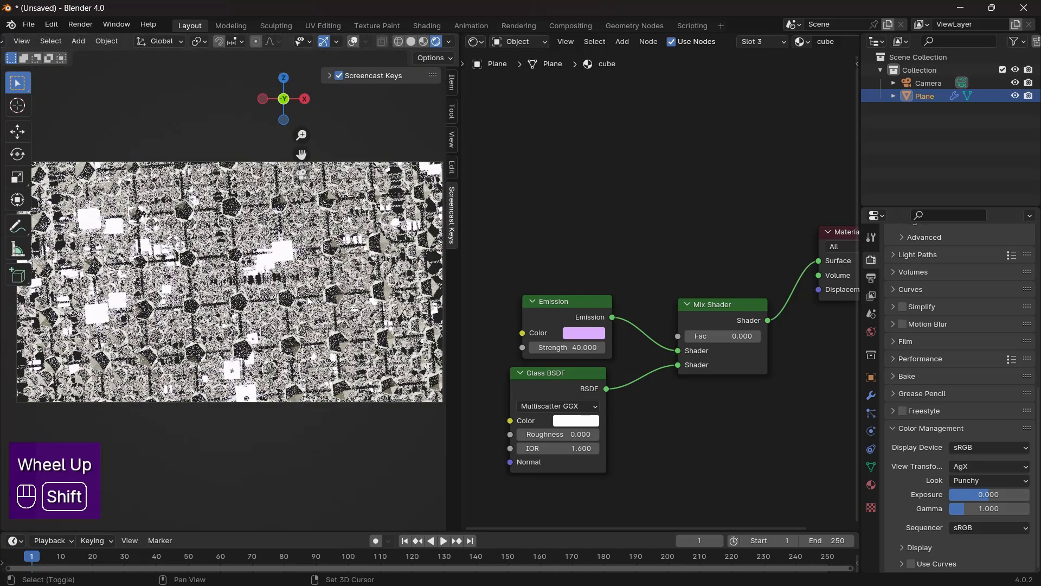
{"action": "middle_click_drag", "start_coordinate": [308, 301], "coordinate": [284, 313], "text": "shift"}
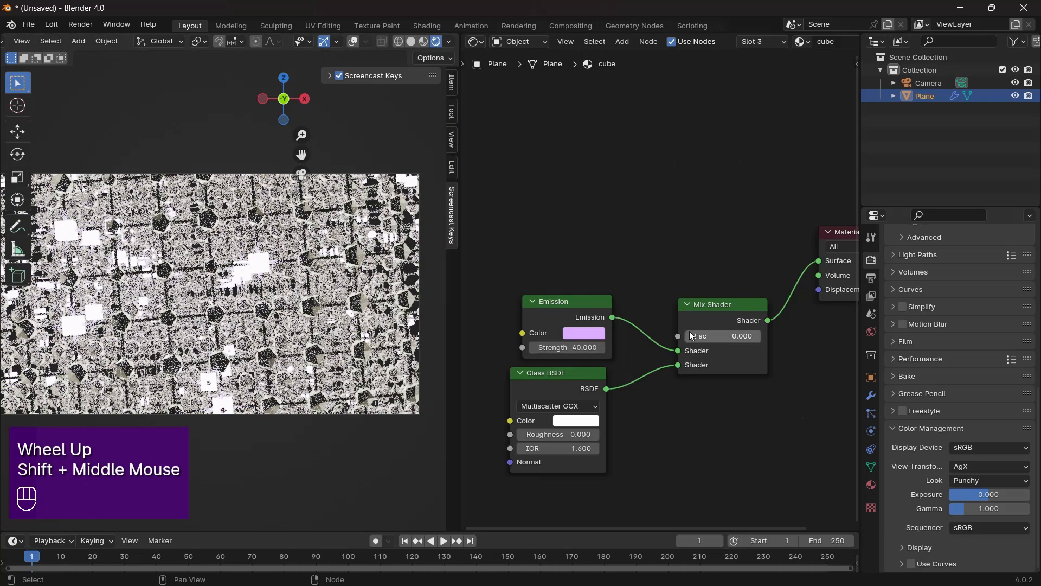
- Set the Emission strength to 0.330 and add a Layer Weight node ahead of the Emission and Glass shaders
{"action": "mouse_move", "coordinate": [579, 348]}
{"action": "left_mouse_down"}
{"action": "mouse_move", "coordinate": [559, 348]}
{"action": "mouse_move", "coordinate": [585, 348]}
{"action": "mouse_move", "coordinate": [573, 349]}
{"action": "left_mouse_up"}
{"action": "left_click_drag", "start_coordinate": [723, 314], "coordinate": [705, 247]}
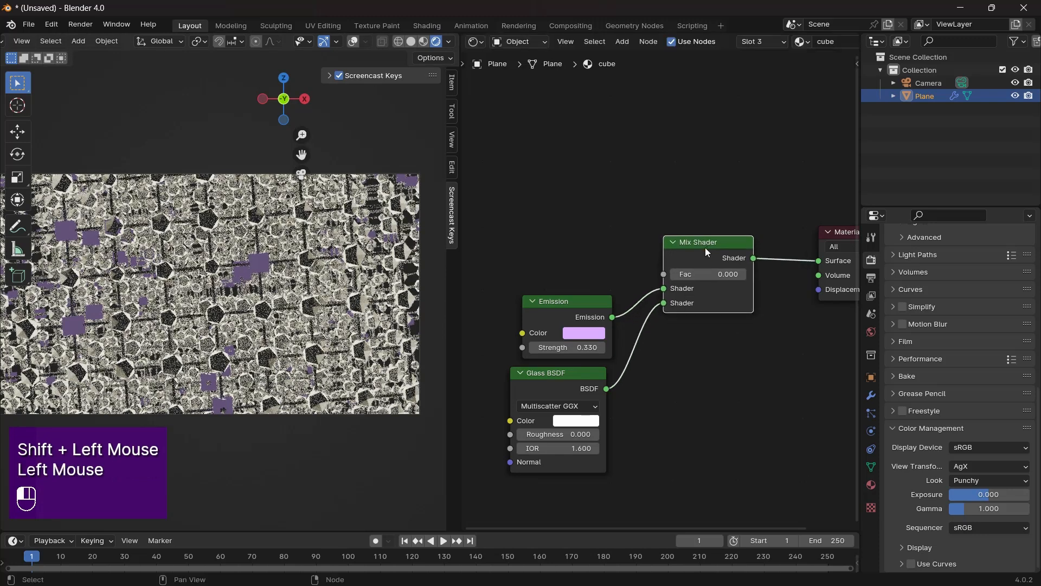
{"action": "middle_click_drag", "start_coordinate": [705, 247], "coordinate": [790, 241]}
{"action": "key", "text": "shift+a"}
{"action": "left_click", "coordinate": [623, 255]}
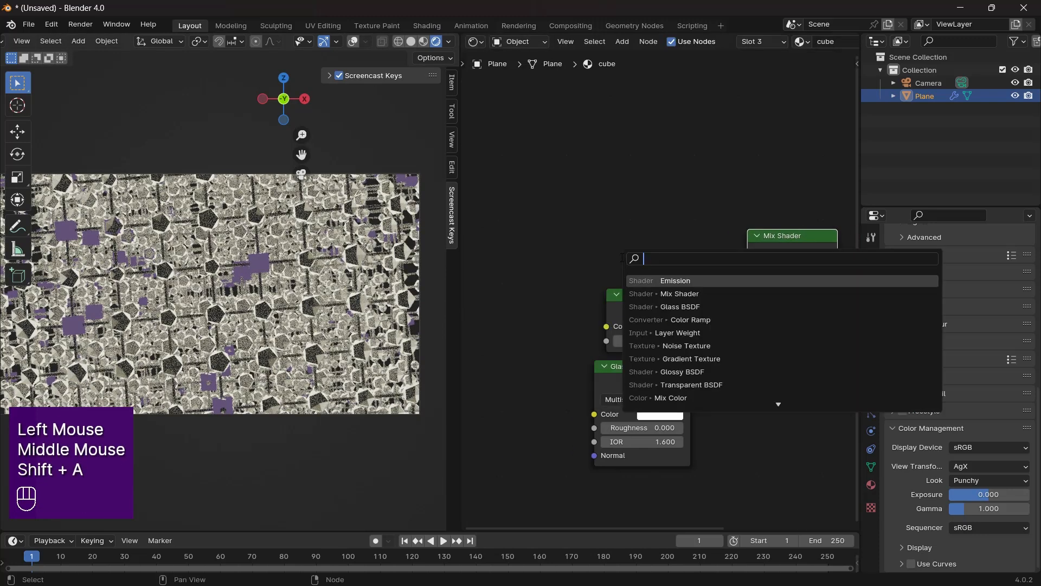
{"action": "type", "text": "layer"}
{"action": "key", "text": "Return"}
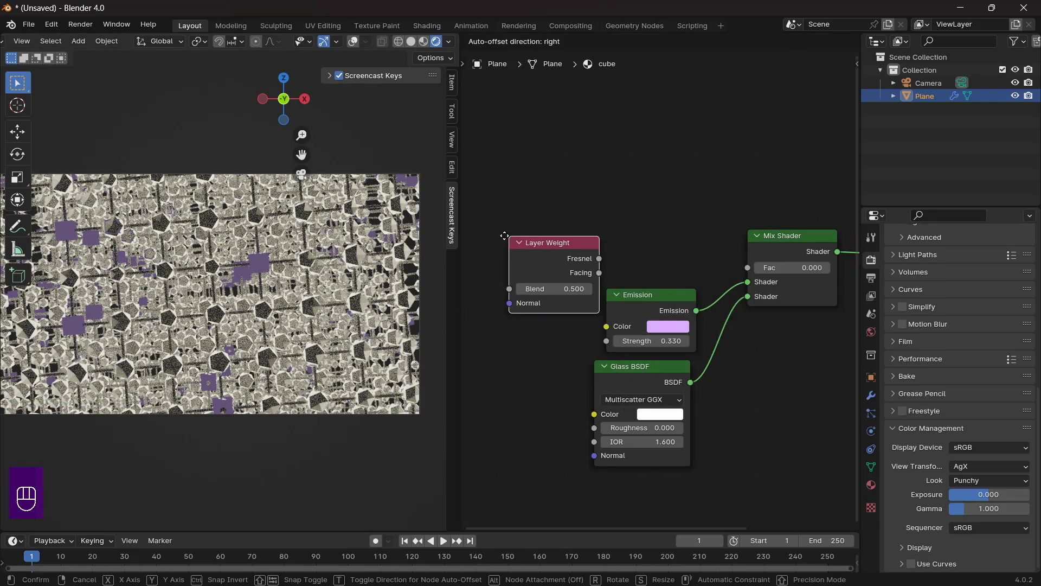
{"action": "left_click", "coordinate": [475, 234]}
- Add a Color Ramp node above the Emission shader, between the Layer Weight and Mix Shader nodes
{"action": "key", "text": "shift+a"}
{"action": "left_click", "coordinate": [597, 222]}
{"action": "type", "text": "c"}
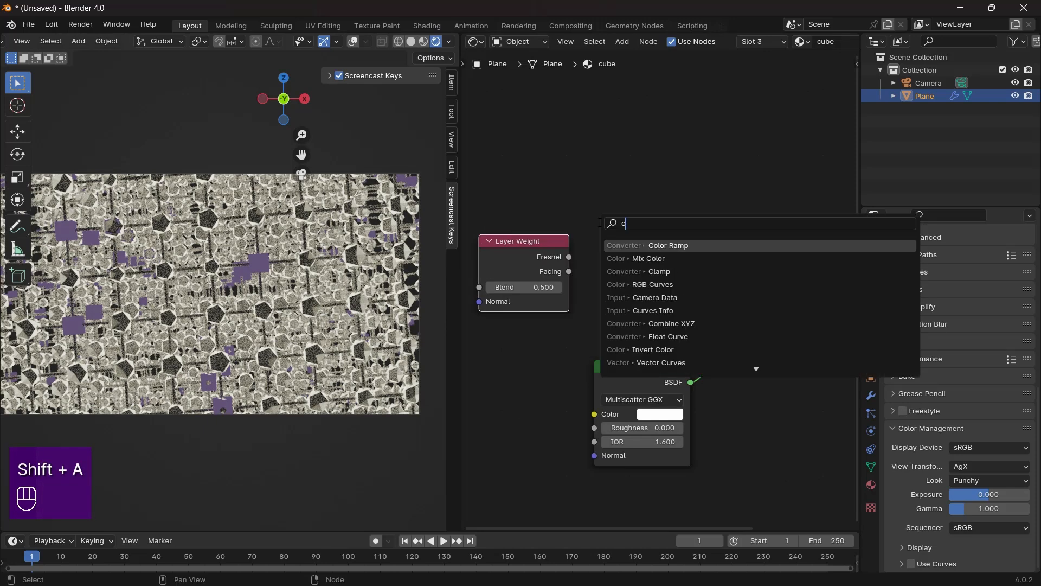
{"action": "type", "text": "ol;"}
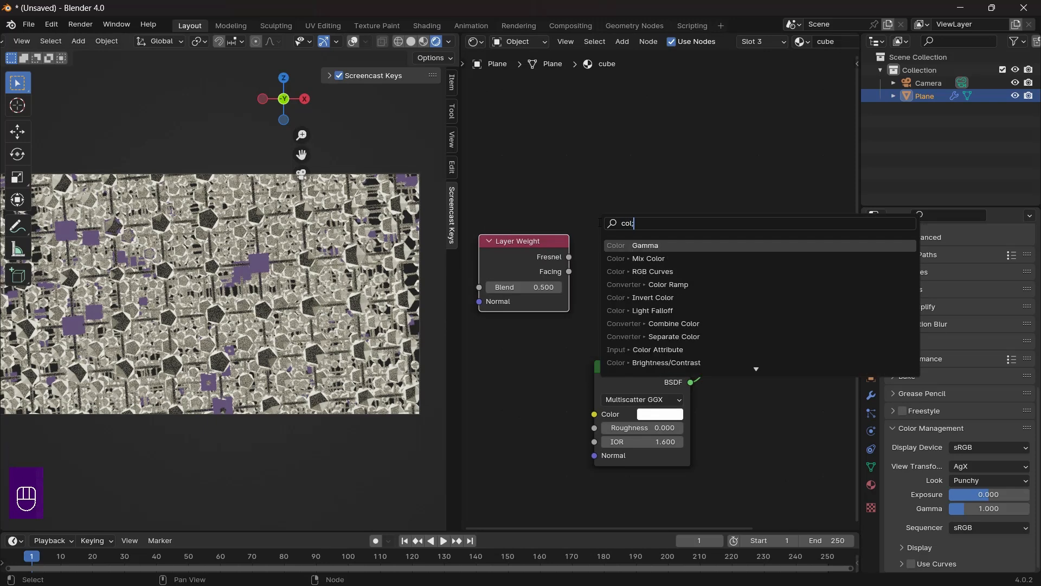
{"action": "key", "text": "BackSpace"}
{"action": "type", "text": "or"}
{"action": "key", "text": "Down"}
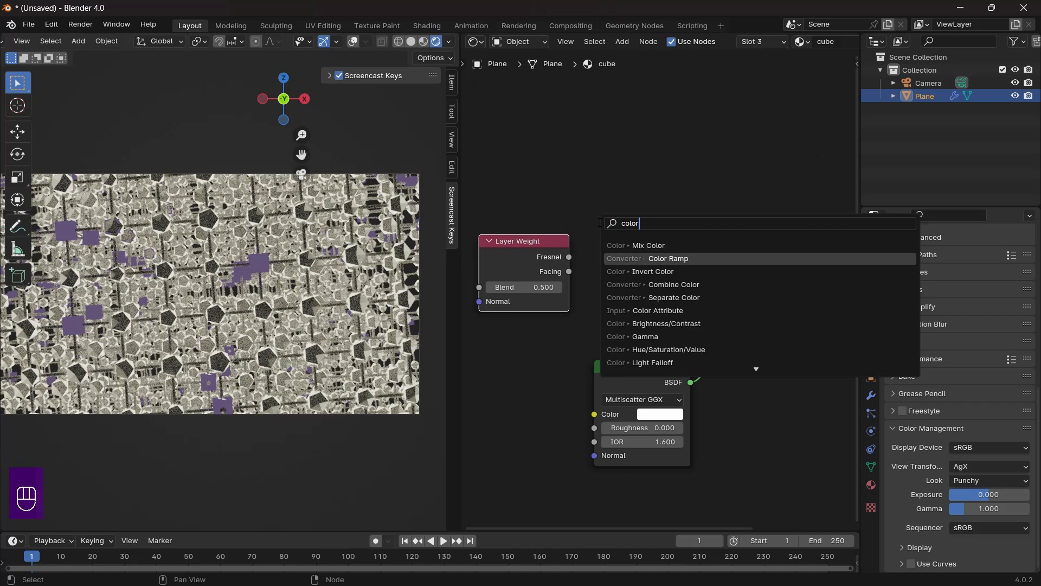
{"action": "key", "text": "Return"}
{"action": "left_click", "coordinate": [585, 127]}
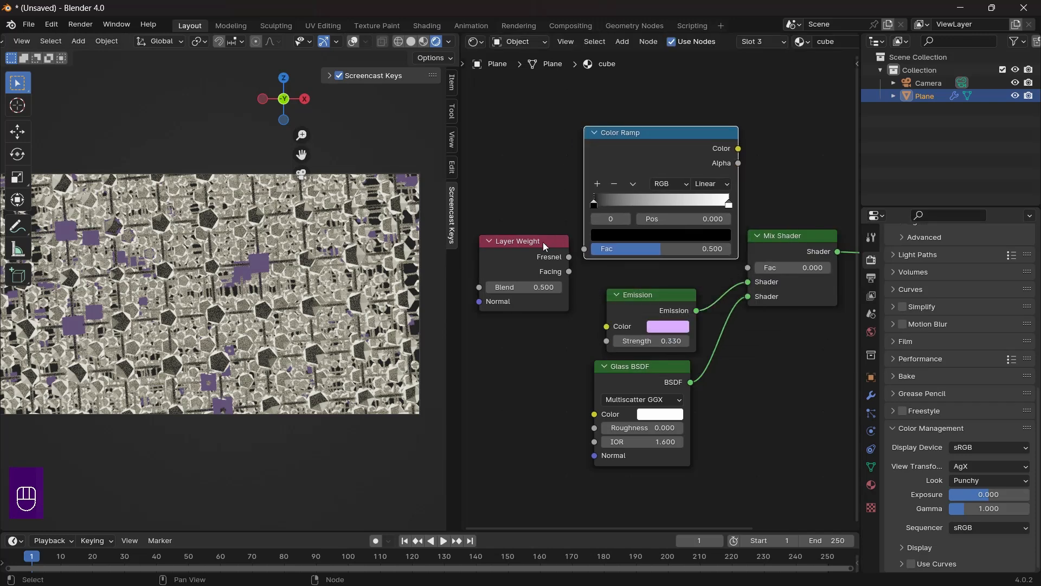
- Link the Layer Weight's Facing output to the Color Ramp's Fac, and the ramp's Color to the Mix Shader's Fac
{"action": "left_click_drag", "start_coordinate": [510, 284], "coordinate": [591, 243]}
{"action": "left_click_drag", "start_coordinate": [653, 147], "coordinate": [587, 165]}
{"action": "left_click_drag", "start_coordinate": [746, 269], "coordinate": [746, 268]}
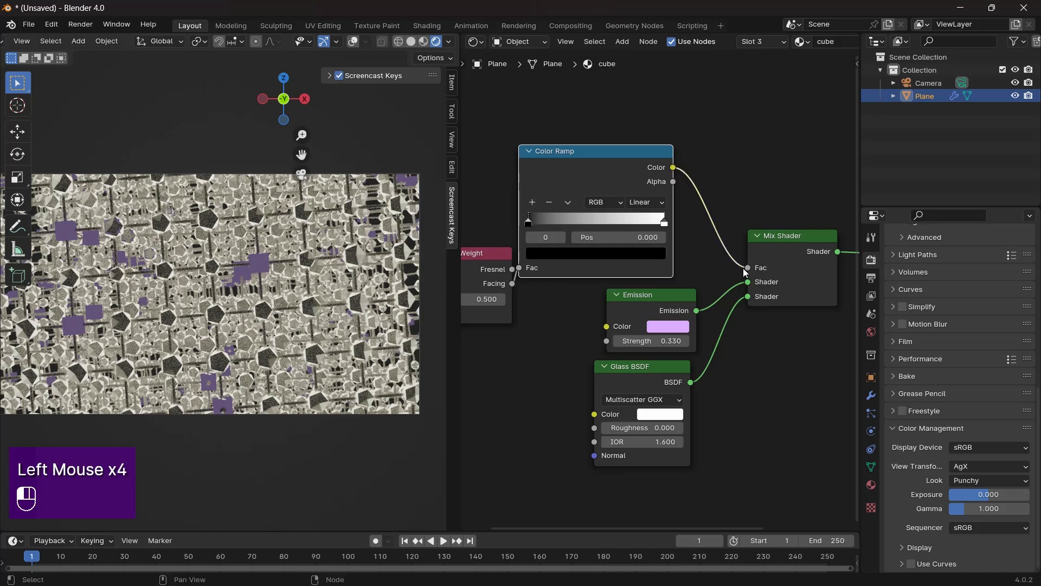
- Move the Color Ramp's black stop to 0.350 and set the Emission strength to 3.330
{"action": "scroll", "coordinate": [659, 272], "scroll_direction": "up", "scroll_amount": 2}
{"action": "middle_click_drag", "start_coordinate": [516, 217], "coordinate": [611, 239]}
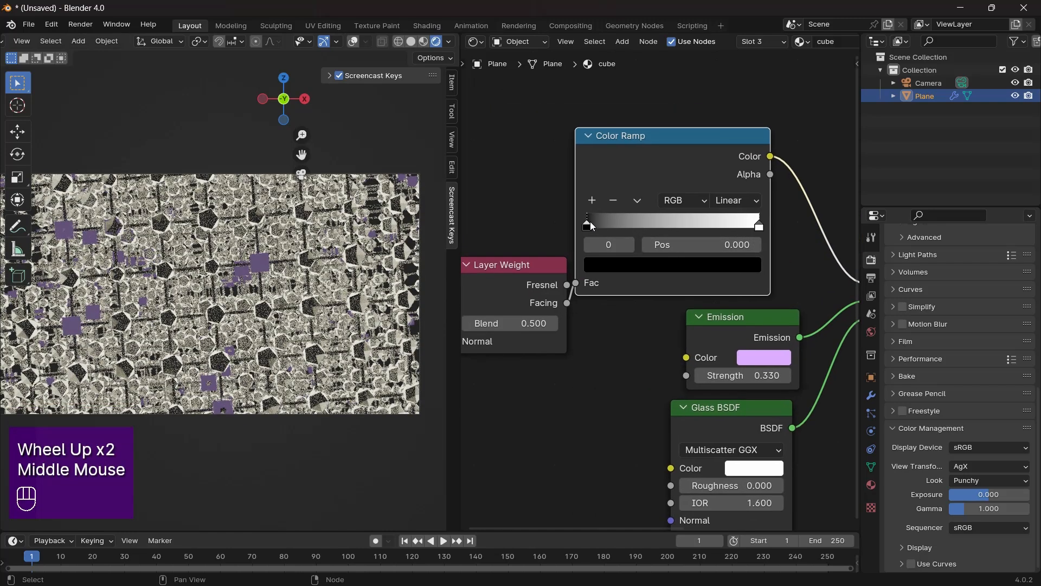
{"action": "left_click_drag", "start_coordinate": [594, 223], "coordinate": [653, 234]}
{"action": "mouse_move", "coordinate": [744, 376]}
{"action": "left_mouse_down"}
{"action": "mouse_move", "coordinate": [802, 375]}
{"action": "mouse_move", "coordinate": [765, 375]}
{"action": "left_mouse_up"}
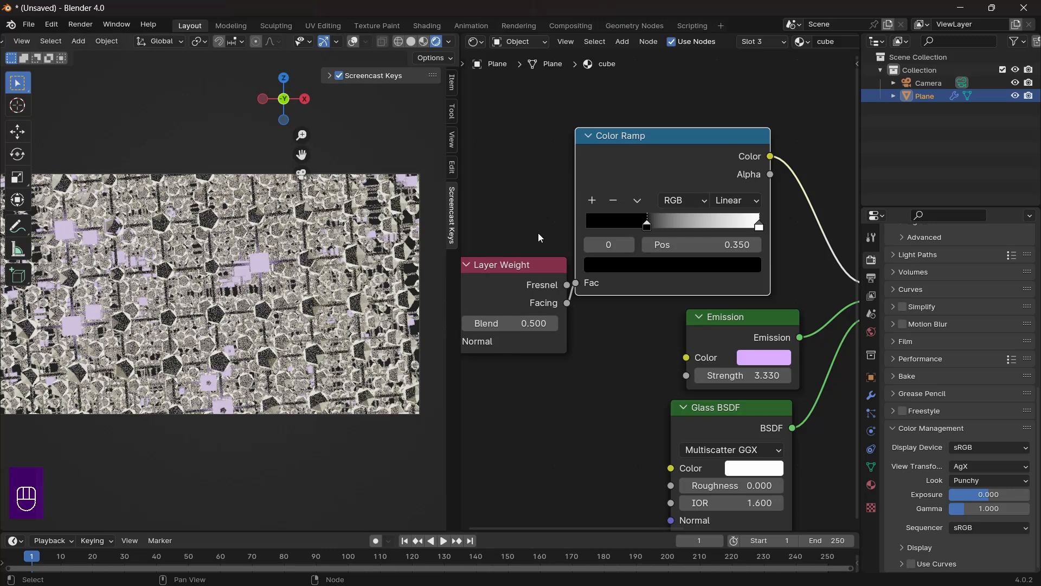
- Align the Glass BSDF node under the Emission shader and set its Roughness to 0.089
{"action": "scroll", "coordinate": [669, 273], "scroll_direction": "up", "scroll_amount": 1}
{"action": "middle_click_drag", "start_coordinate": [689, 379], "coordinate": [632, 342]}
{"action": "middle_click_drag", "start_coordinate": [682, 449], "coordinate": [623, 409]}
{"action": "middle_click_drag", "start_coordinate": [664, 381], "coordinate": [608, 408]}
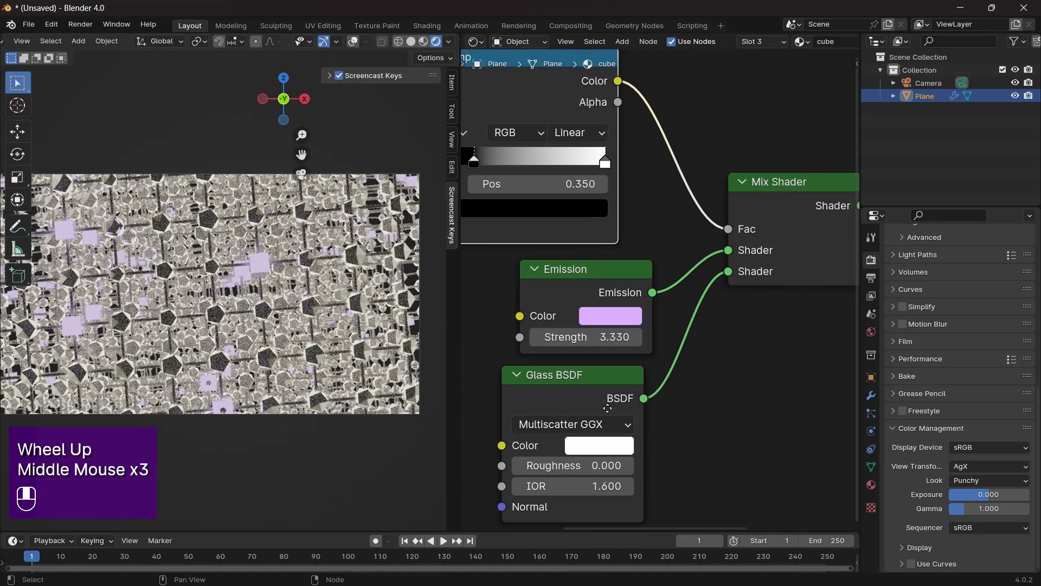
{"action": "left_click_drag", "start_coordinate": [597, 398], "coordinate": [615, 391]}
{"action": "left_click_drag", "start_coordinate": [565, 460], "coordinate": [576, 460]}
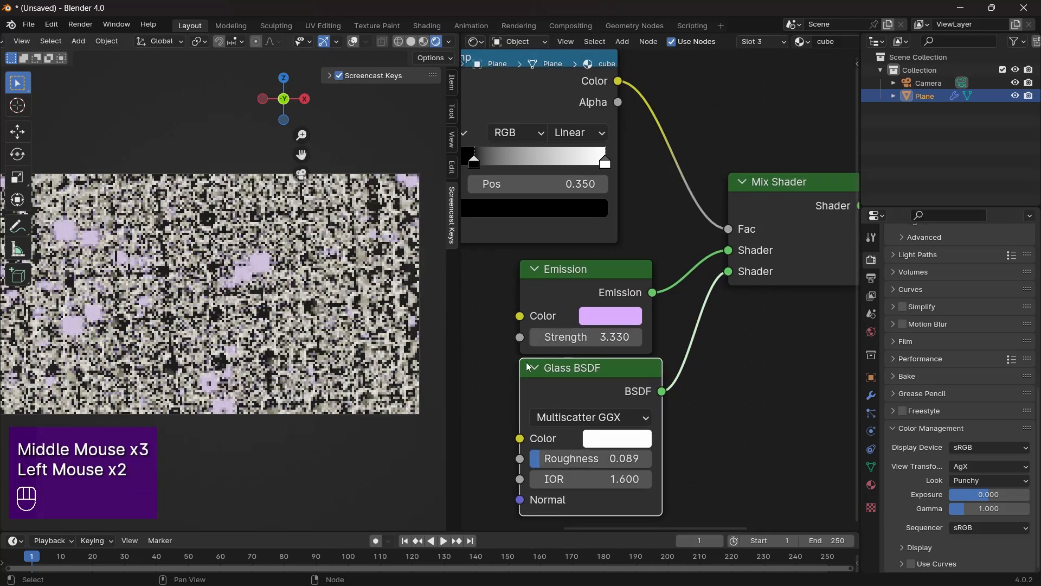
- Move the black stop of the cube material's Color Ramp back toward the start of the gradient
{"action": "middle_click_drag", "start_coordinate": [529, 367], "coordinate": [557, 456]}
{"action": "left_click_drag", "start_coordinate": [498, 249], "coordinate": [431, 255]}
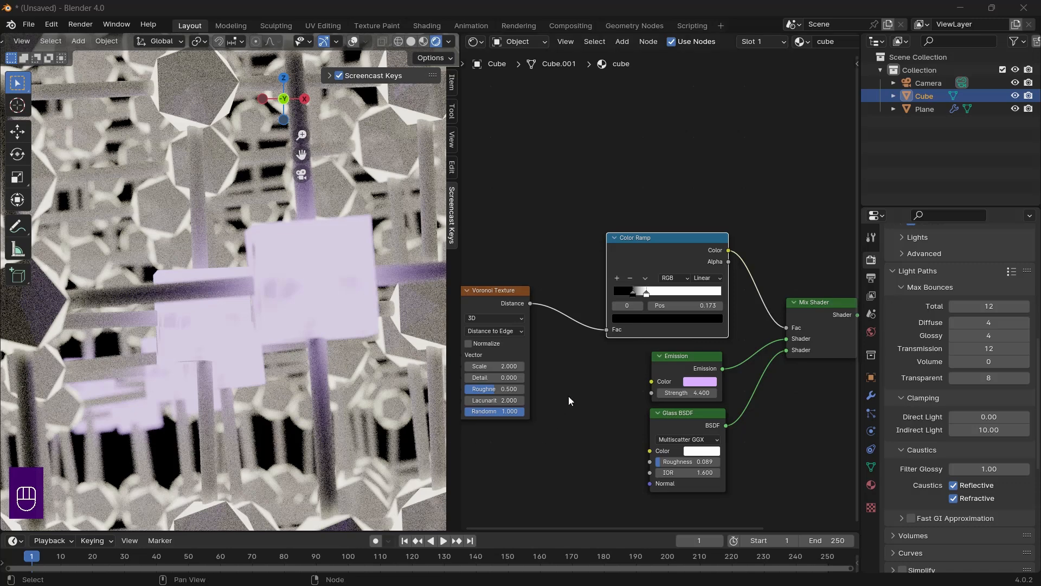
- Delete the Voronoi Texture feeding the cube material's Color Ramp and add a new Voronoi Texture node in its place
{"action": "scroll", "coordinate": [620, 243], "scroll_direction": "up", "scroll_amount": 2}
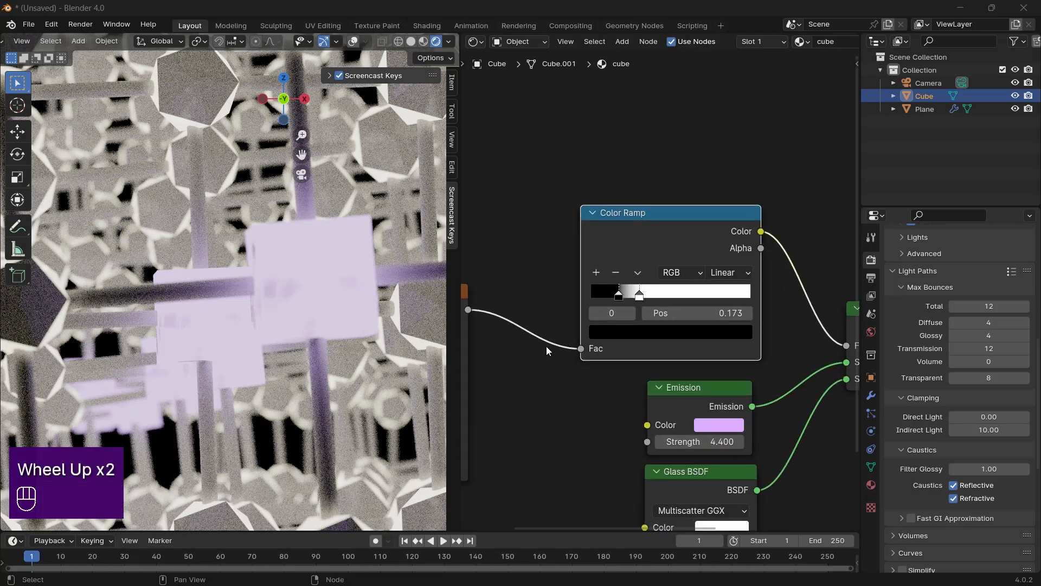
{"action": "middle_click_drag", "start_coordinate": [546, 346], "coordinate": [623, 340]}
{"action": "left_click", "coordinate": [527, 320]}
{"action": "key", "text": "x"}
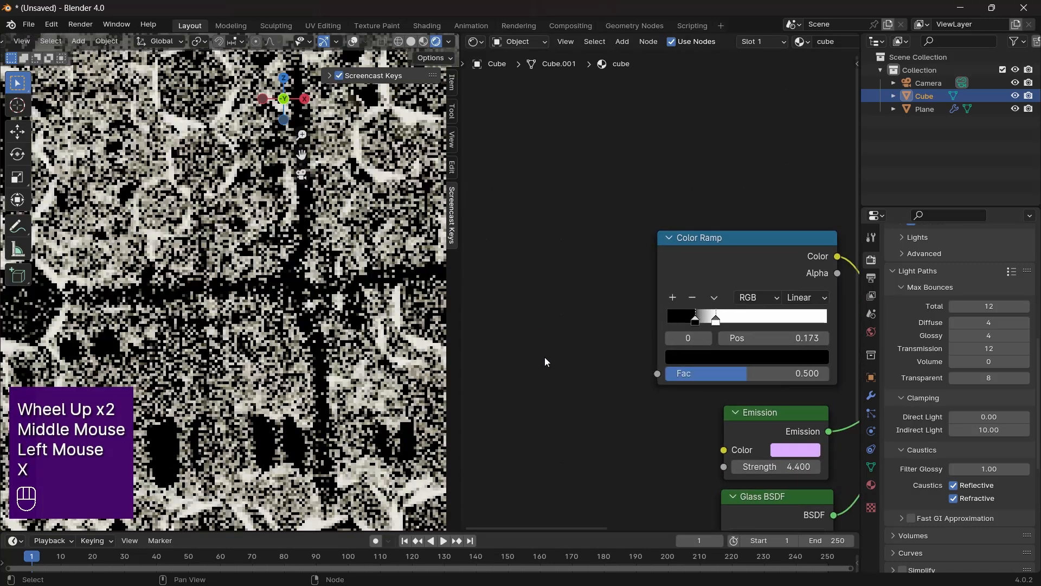
{"action": "middle_click_drag", "start_coordinate": [545, 357], "coordinate": [571, 336], "text": "shift"}
{"action": "key", "text": "shift+a"}
{"action": "type", "text": "v"}
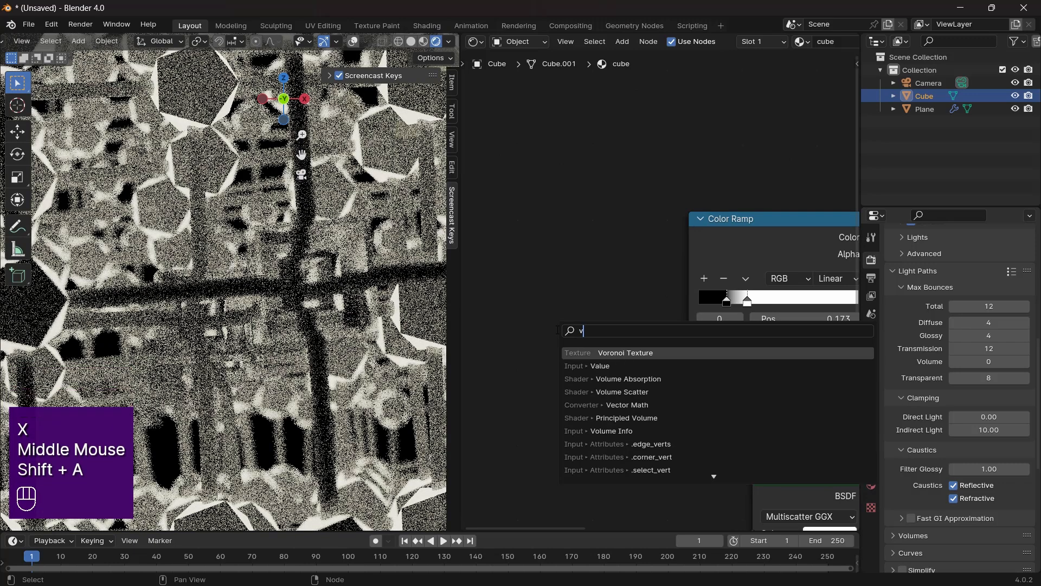
{"action": "type", "text": "or"}
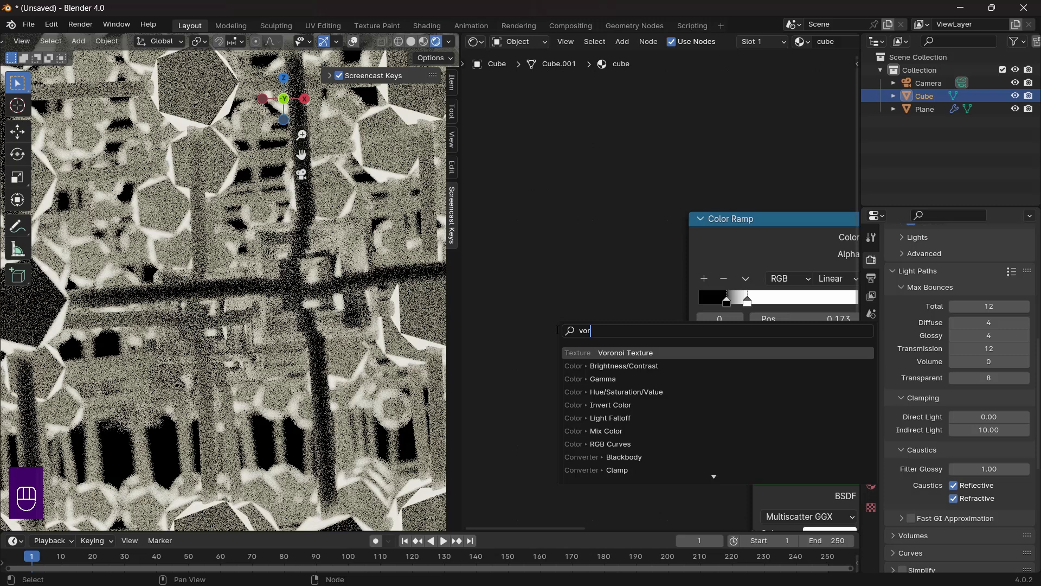
{"action": "key", "text": "Return"}
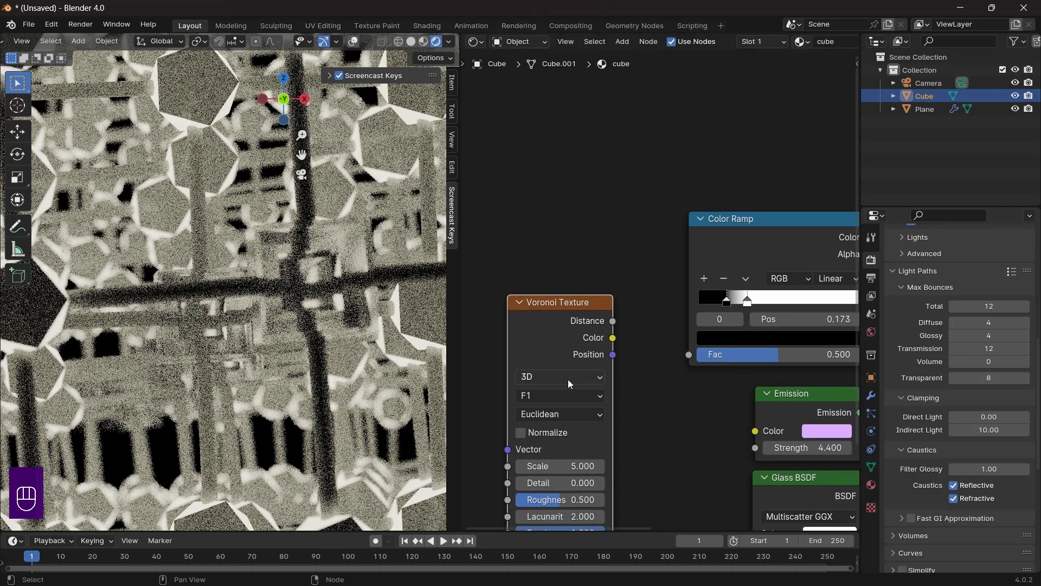
- Set the new Voronoi Texture to Distance to Edge and link its Distance output to the Color Ramp's Fac
{"action": "left_click", "coordinate": [571, 391]}
{"action": "left_click", "coordinate": [574, 483]}
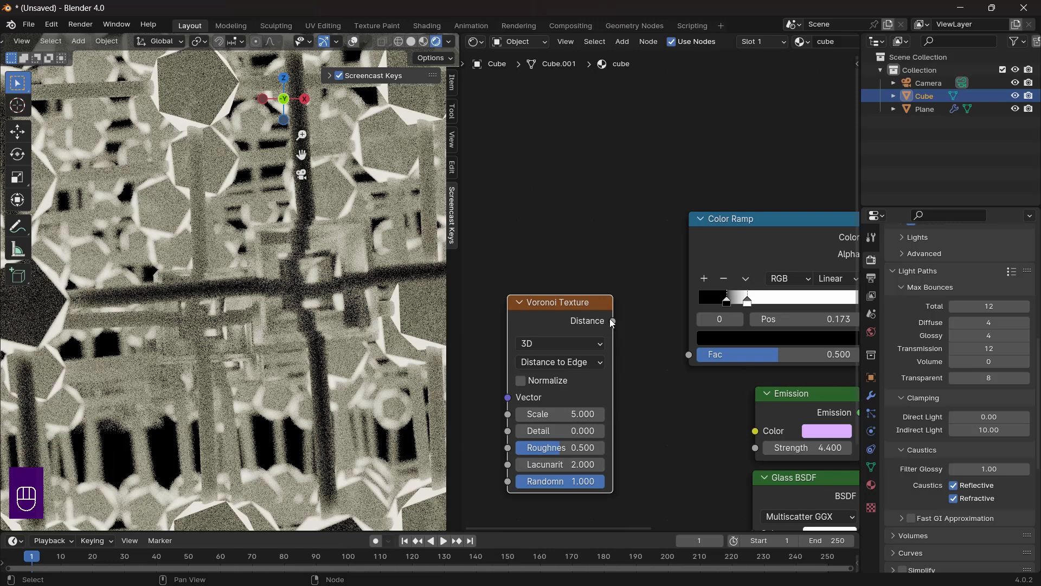
{"action": "left_click_drag", "start_coordinate": [612, 321], "coordinate": [689, 354]}
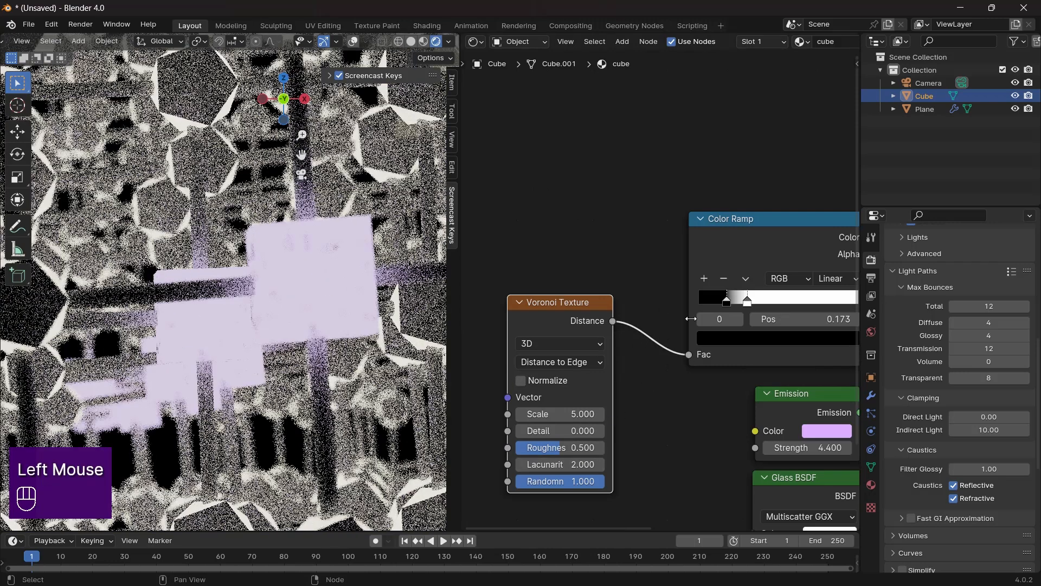
- Move the Color Ramp's black stop to the start of the gradient and its white stop to 0.023
{"action": "scroll", "coordinate": [751, 307], "scroll_direction": "up", "scroll_amount": 5}
{"action": "left_click_drag", "start_coordinate": [777, 308], "coordinate": [749, 316]}
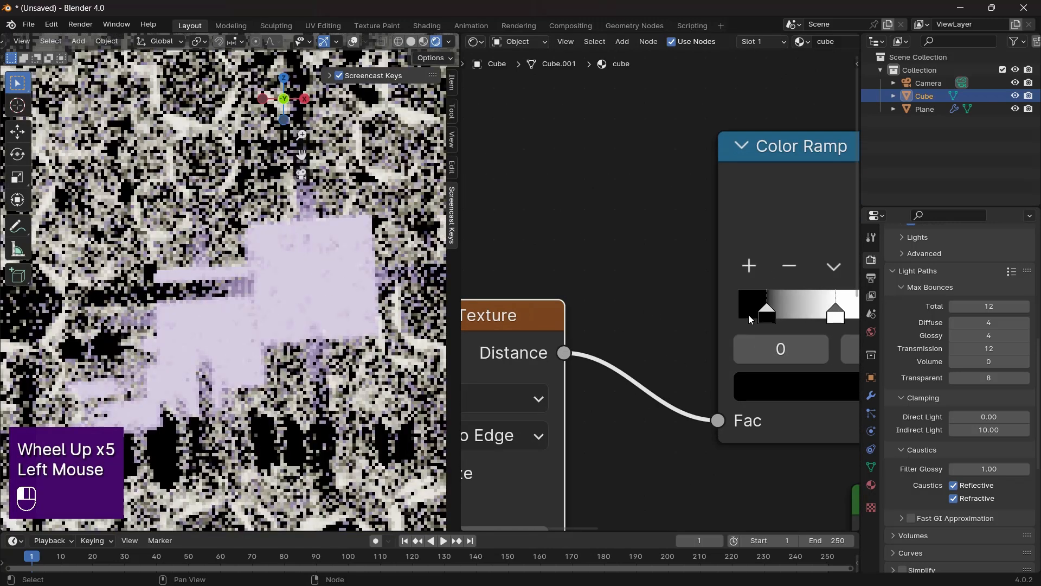
{"action": "middle_click_drag", "start_coordinate": [750, 319], "coordinate": [674, 343]}
{"action": "left_click_drag", "start_coordinate": [759, 347], "coordinate": [665, 348]}
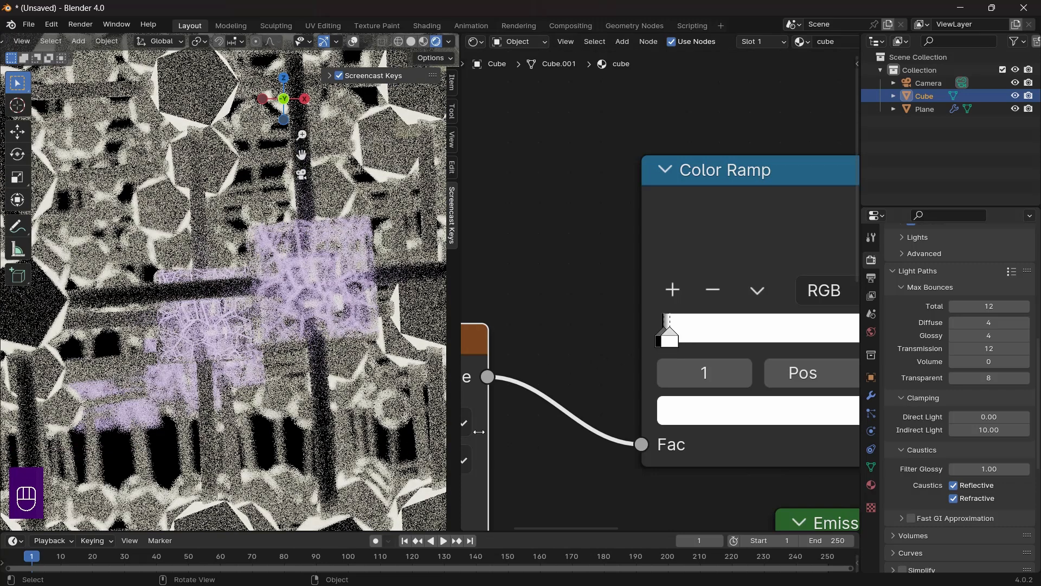
- Shift the Emission and Glass BSDF nodes slightly farther away from the Mix Shader, keeping them stacked
{"action": "middle_click_drag", "start_coordinate": [666, 437], "coordinate": [554, 414]}
{"action": "middle_click_drag", "start_coordinate": [812, 429], "coordinate": [701, 392]}
{"action": "scroll", "coordinate": [663, 376], "scroll_direction": "down", "scroll_amount": 2}
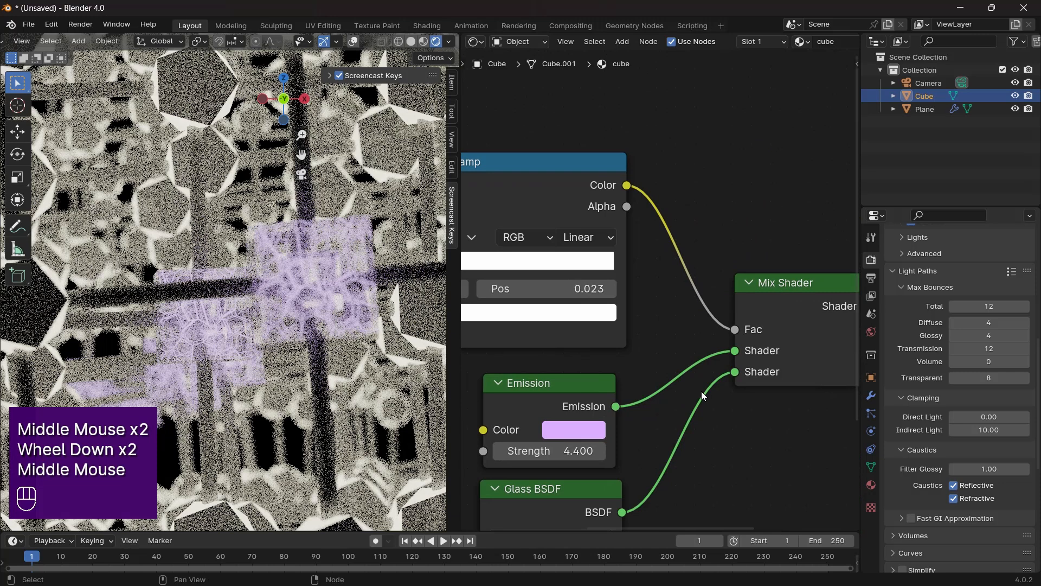
{"action": "left_click_drag", "start_coordinate": [529, 417], "coordinate": [513, 417]}
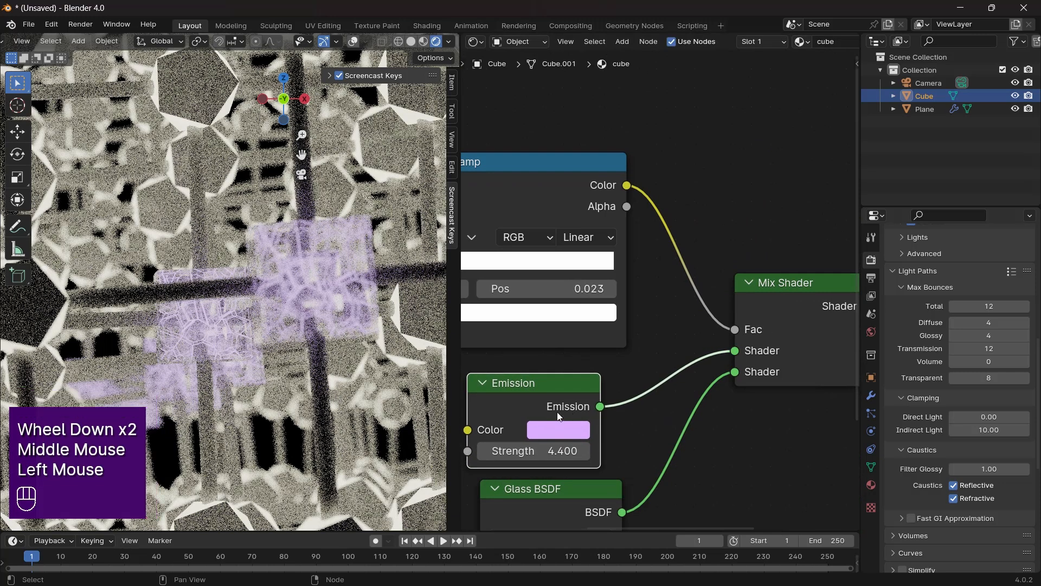
{"action": "middle_click_drag", "start_coordinate": [620, 481], "coordinate": [562, 439]}
{"action": "left_click_drag", "start_coordinate": [562, 439], "coordinate": [545, 442]}
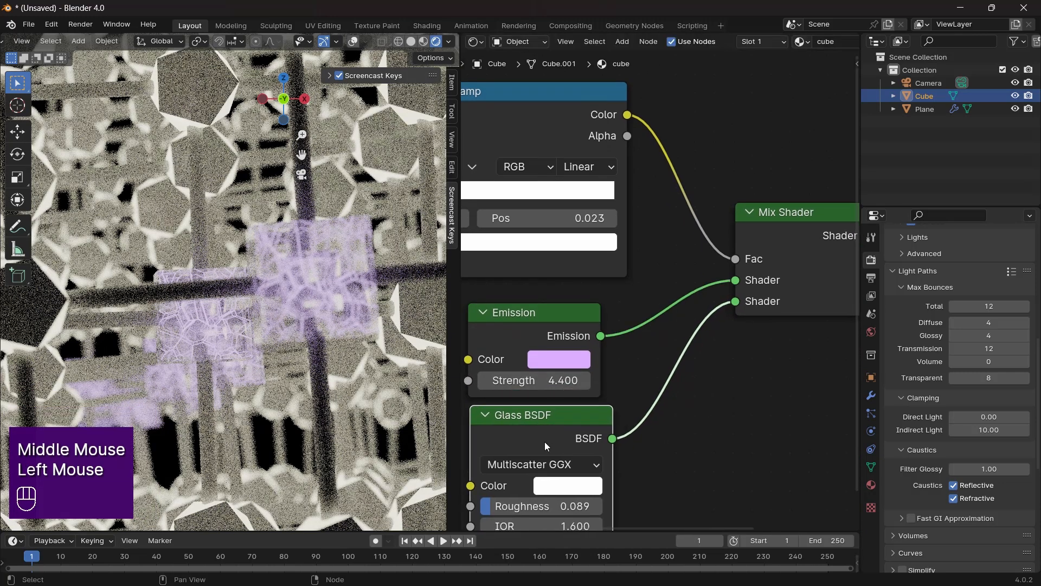
- Try a high Roughness of 0.682 on the Glass BSDF, and finally set it to 0.070
{"action": "scroll", "coordinate": [545, 442], "scroll_direction": "up", "scroll_amount": 2}
{"action": "middle_click_drag", "start_coordinate": [545, 442], "coordinate": [676, 339]}
{"action": "scroll", "coordinate": [684, 403], "scroll_direction": "down", "scroll_amount": 1}
{"action": "scroll", "coordinate": [681, 370], "scroll_direction": "up", "scroll_amount": 1}
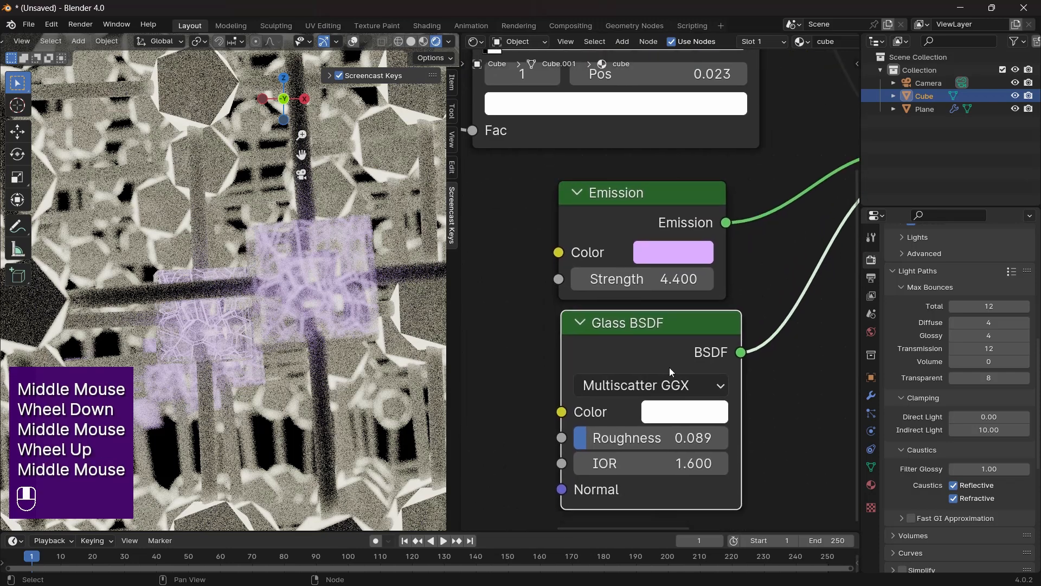
{"action": "left_click_drag", "start_coordinate": [640, 438], "coordinate": [668, 444]}
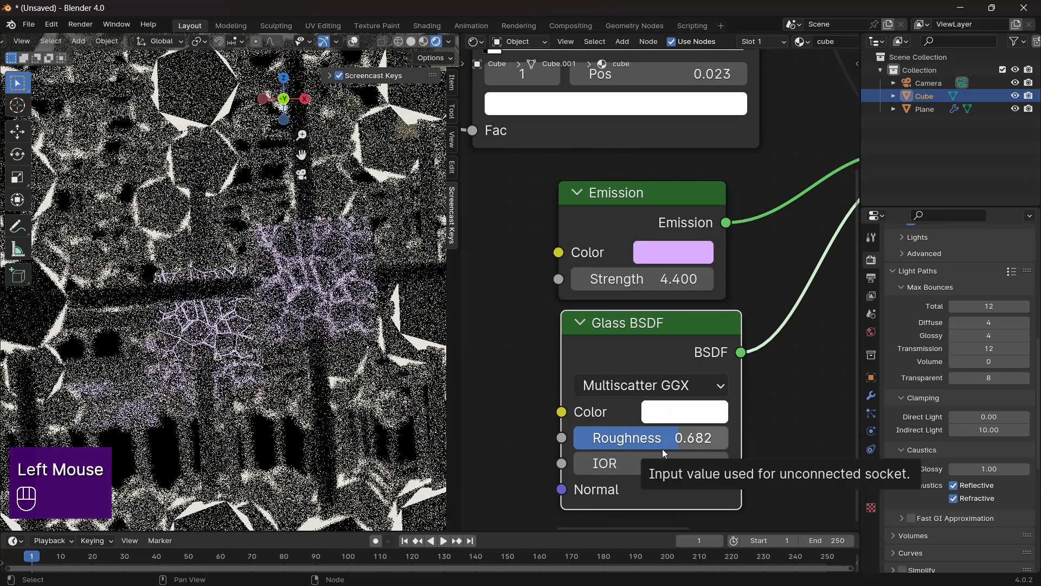
{"action": "left_click_drag", "start_coordinate": [659, 438], "coordinate": [557, 438]}
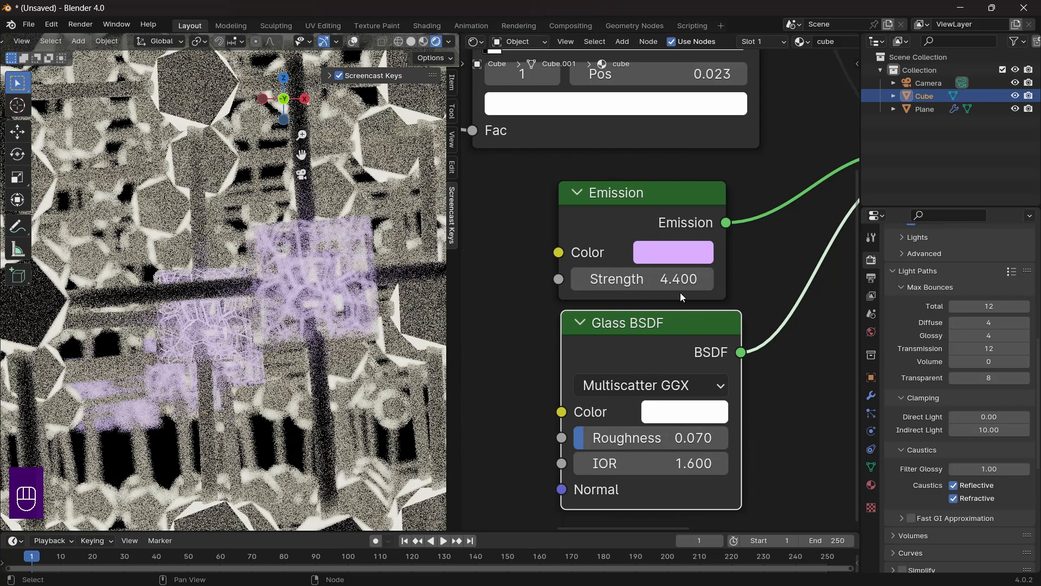
- Set the cube material's Emission strength to 10 and check the glow across the whole lattice
{"action": "scroll", "coordinate": [667, 271], "scroll_direction": "down", "scroll_amount": 2}
{"action": "left_click", "coordinate": [653, 284]}
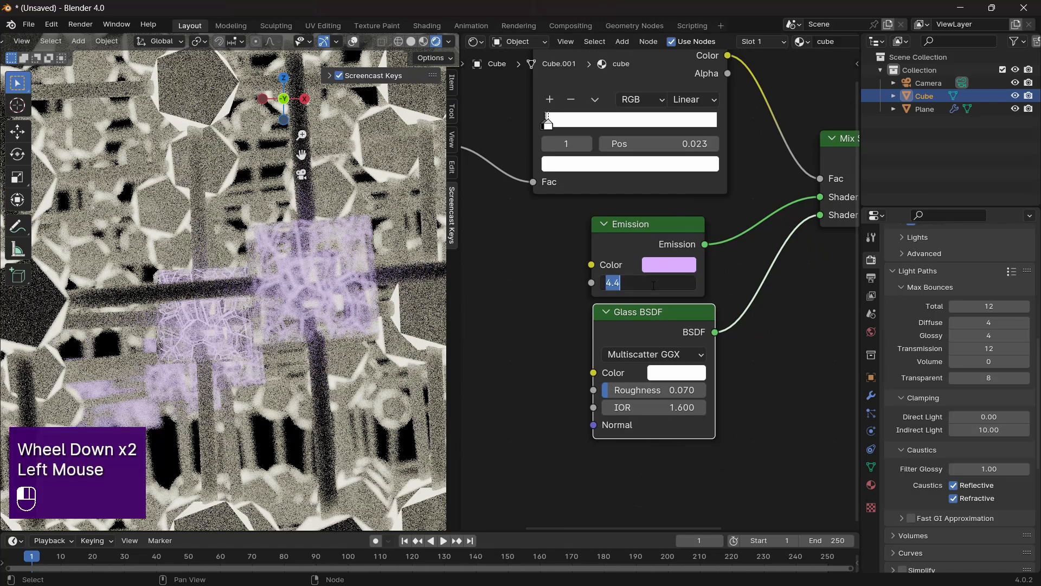
{"action": "type", "text": "10"}
{"action": "key", "text": "Return"}
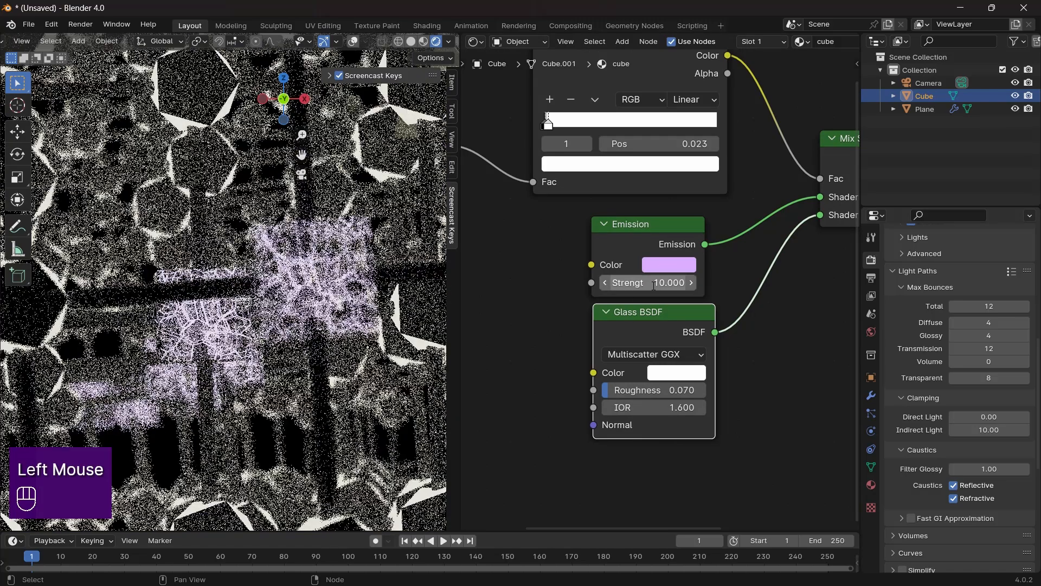
{"action": "scroll", "coordinate": [232, 340], "scroll_direction": "down", "scroll_amount": 3}
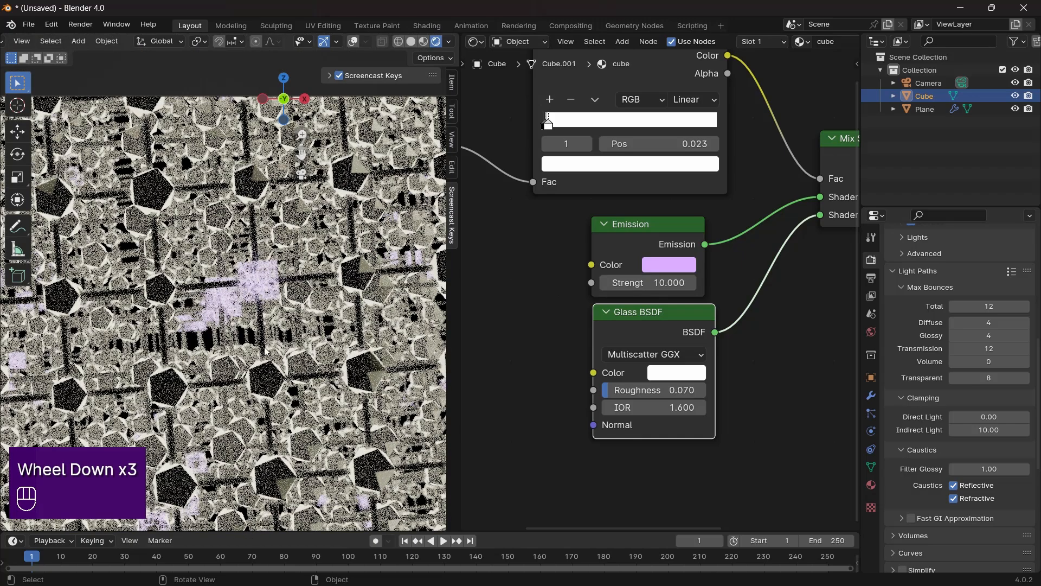
{"action": "scroll", "coordinate": [253, 281], "scroll_direction": "down", "scroll_amount": 1}
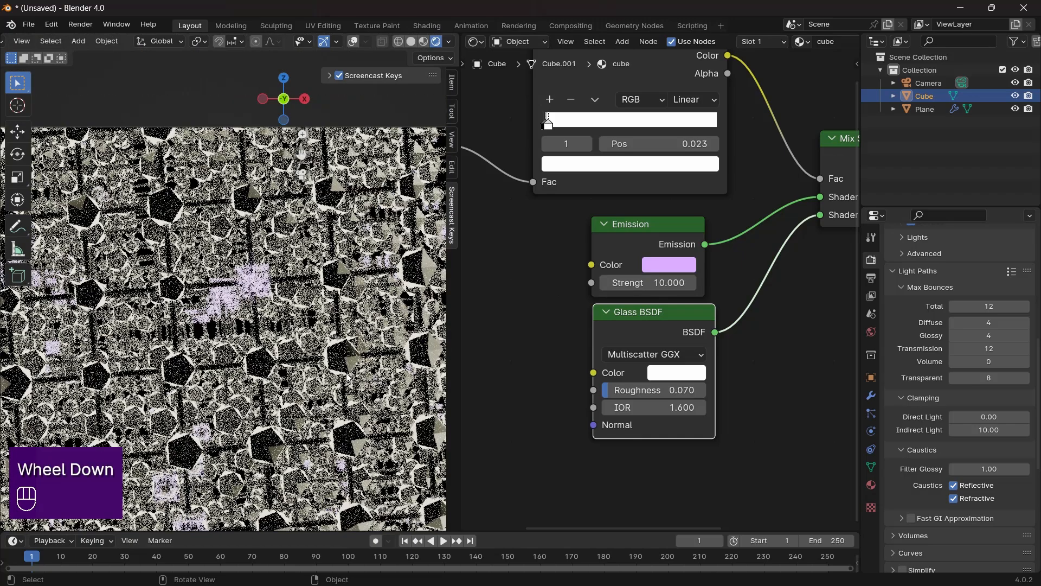
{"action": "scroll", "coordinate": [692, 219], "scroll_direction": "down", "scroll_amount": 2}
{"action": "middle_click_drag", "start_coordinate": [692, 219], "coordinate": [631, 266]}
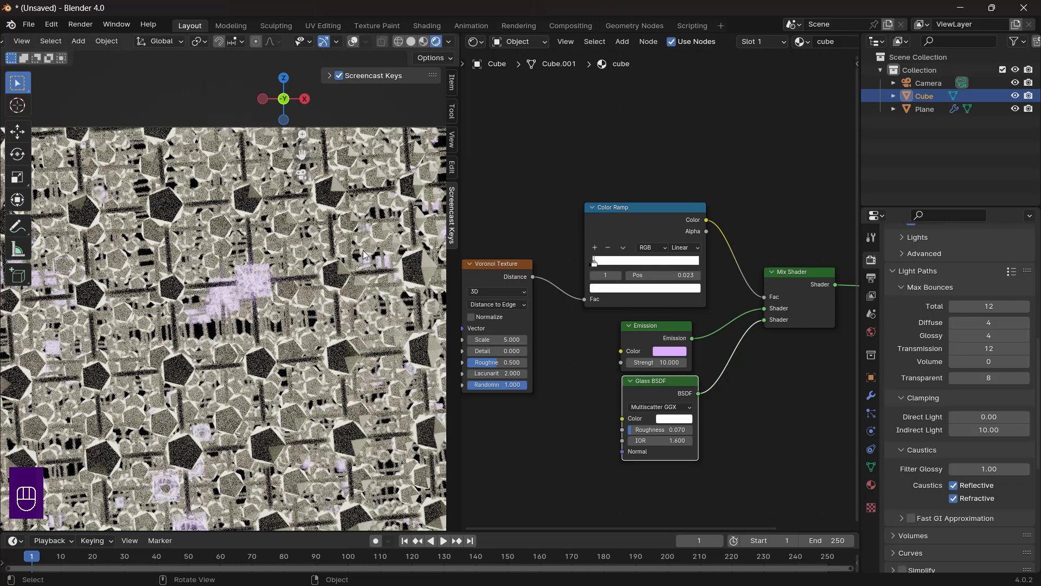
{"action": "scroll", "coordinate": [268, 302], "scroll_direction": "up", "scroll_amount": 2}
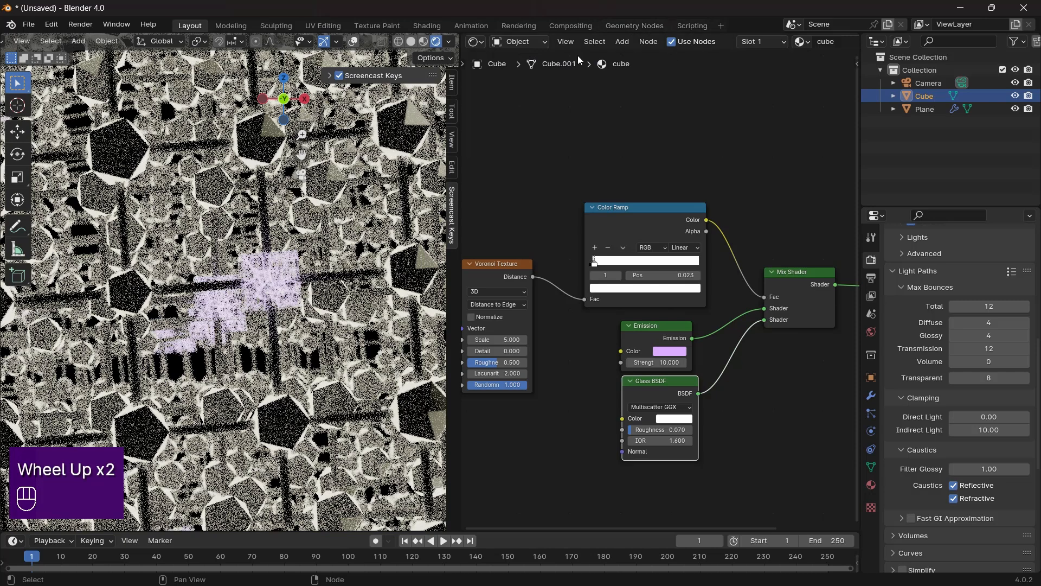
- Open the grid material and set its Principled BSDF to Metallic 1.000 and Roughness 0.015
{"action": "left_click", "coordinate": [801, 42]}
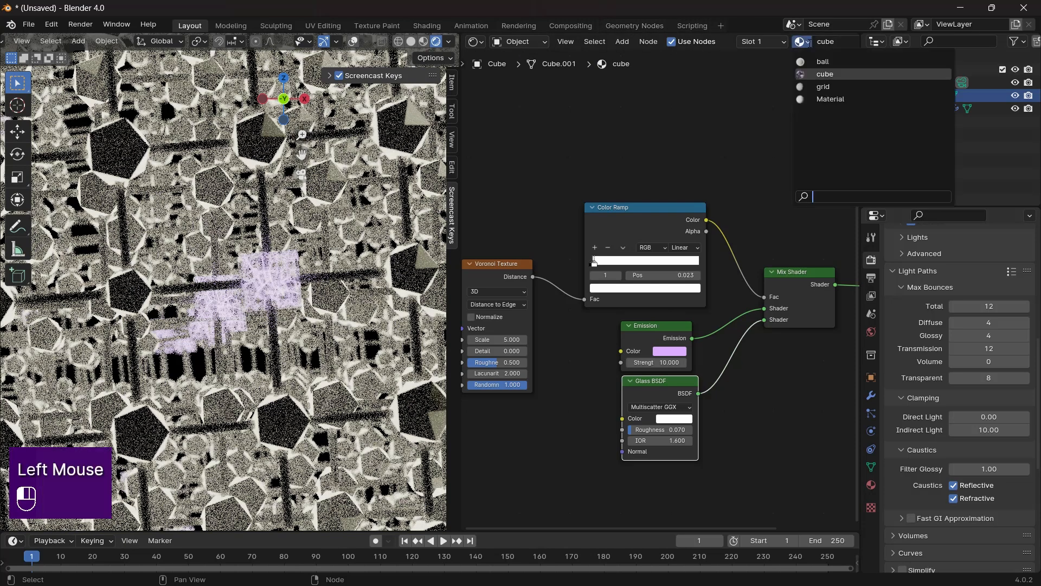
{"action": "left_click", "coordinate": [822, 88]}
{"action": "middle_click_drag", "start_coordinate": [731, 267], "coordinate": [593, 273]}
{"action": "scroll", "coordinate": [594, 272], "scroll_direction": "up", "scroll_amount": 1}
{"action": "scroll", "coordinate": [613, 278], "scroll_direction": "up", "scroll_amount": 1}
{"action": "scroll", "coordinate": [613, 278], "scroll_direction": "down", "scroll_amount": 1}
{"action": "scroll", "coordinate": [613, 277], "scroll_direction": "up", "scroll_amount": 1}
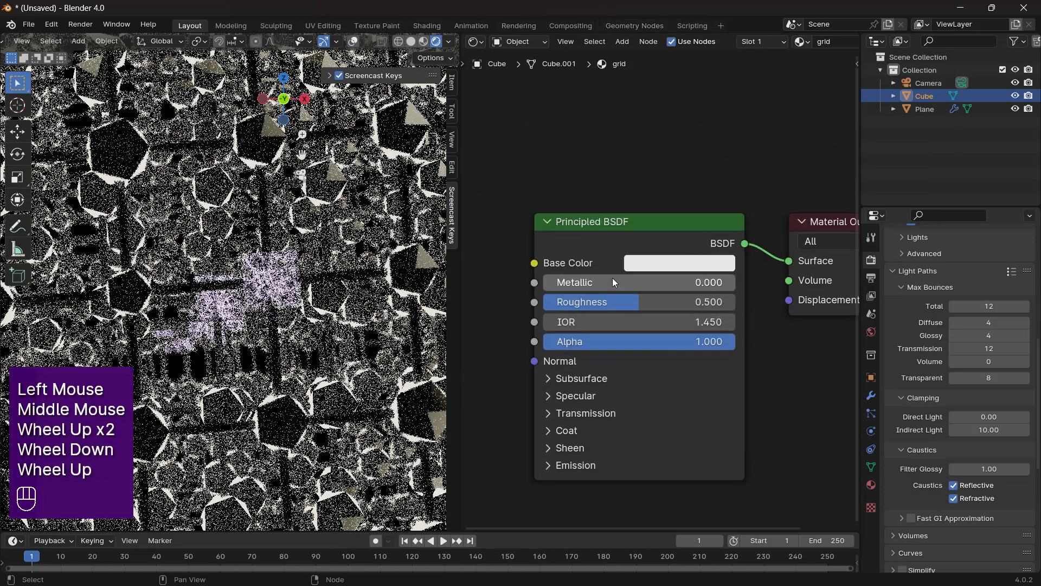
{"action": "left_click", "coordinate": [613, 278]}
{"action": "left_click_drag", "start_coordinate": [613, 278], "coordinate": [735, 279]}
{"action": "scroll", "coordinate": [629, 301], "scroll_direction": "up", "scroll_amount": 2}
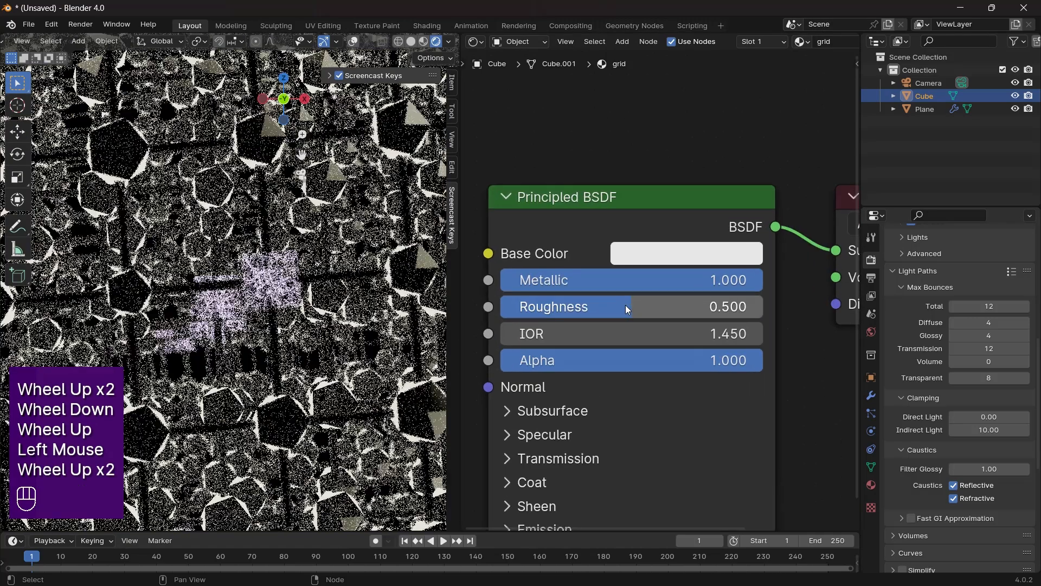
{"action": "left_click", "coordinate": [626, 305]}
{"action": "left_click_drag", "start_coordinate": [625, 305], "coordinate": [504, 305]}
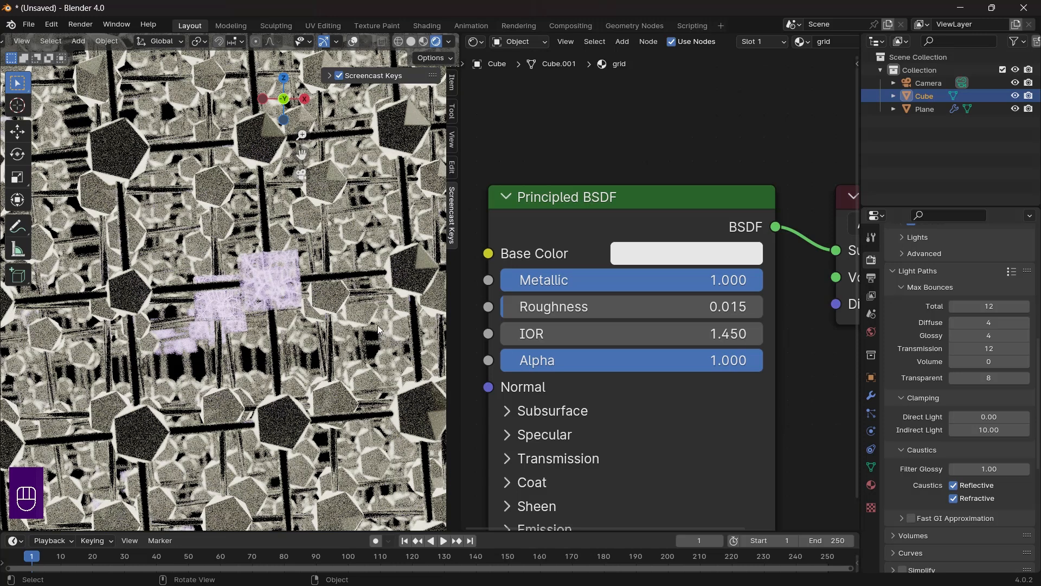
- Switch the node area to the Geometry Node Editor and select the lattice plane to show its node tree
{"action": "left_click", "coordinate": [476, 42]}
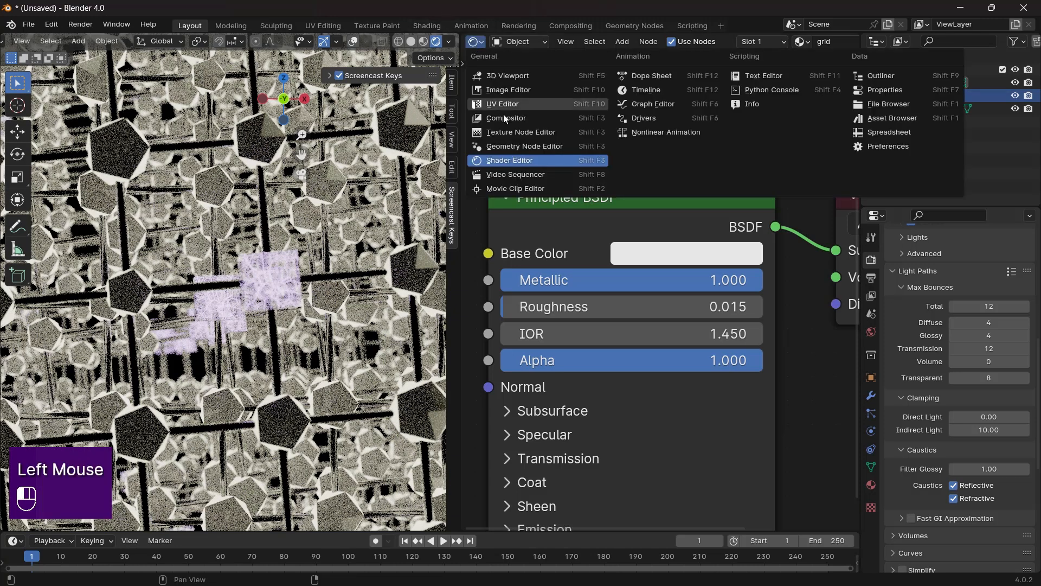
{"action": "left_click", "coordinate": [525, 147]}
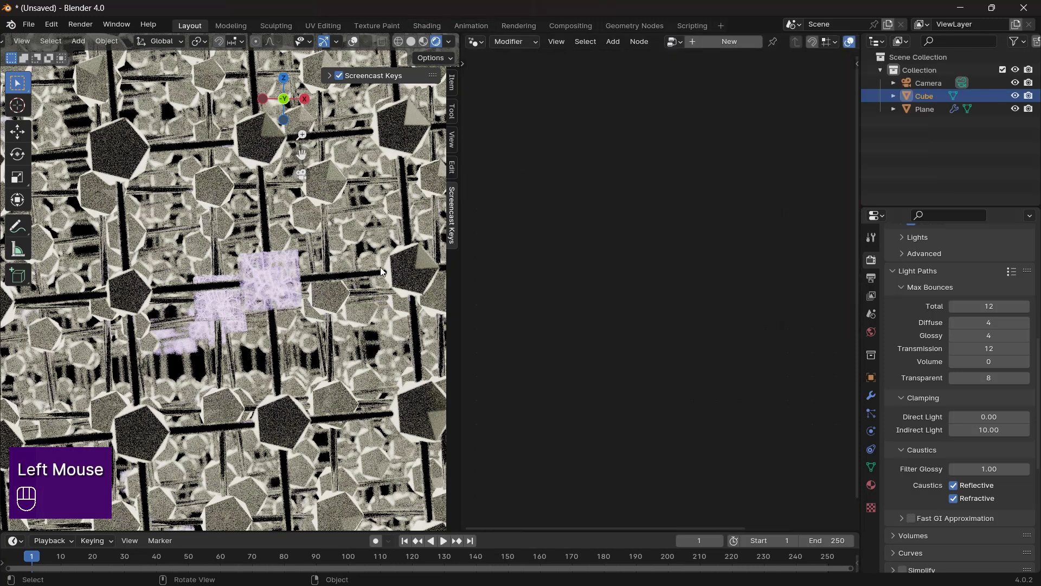
{"action": "left_click", "coordinate": [405, 256]}
{"action": "scroll", "coordinate": [642, 251], "scroll_direction": "down", "scroll_amount": 7}
{"action": "middle_click_drag", "start_coordinate": [569, 332], "coordinate": [715, 298]}
- Set the Subdivisions of the Ico Sphere used for the balls to 4
{"action": "scroll", "coordinate": [650, 287], "scroll_direction": "up", "scroll_amount": 2}
{"action": "scroll", "coordinate": [620, 304], "scroll_direction": "down", "scroll_amount": 1}
{"action": "scroll", "coordinate": [620, 304], "scroll_direction": "up", "scroll_amount": 2}
{"action": "scroll", "coordinate": [591, 316], "scroll_direction": "up", "scroll_amount": 1}
{"action": "scroll", "coordinate": [580, 366], "scroll_direction": "up", "scroll_amount": 1}
{"action": "scroll", "coordinate": [716, 298], "scroll_direction": "up", "scroll_amount": 2}
{"action": "left_click", "coordinate": [578, 366]}
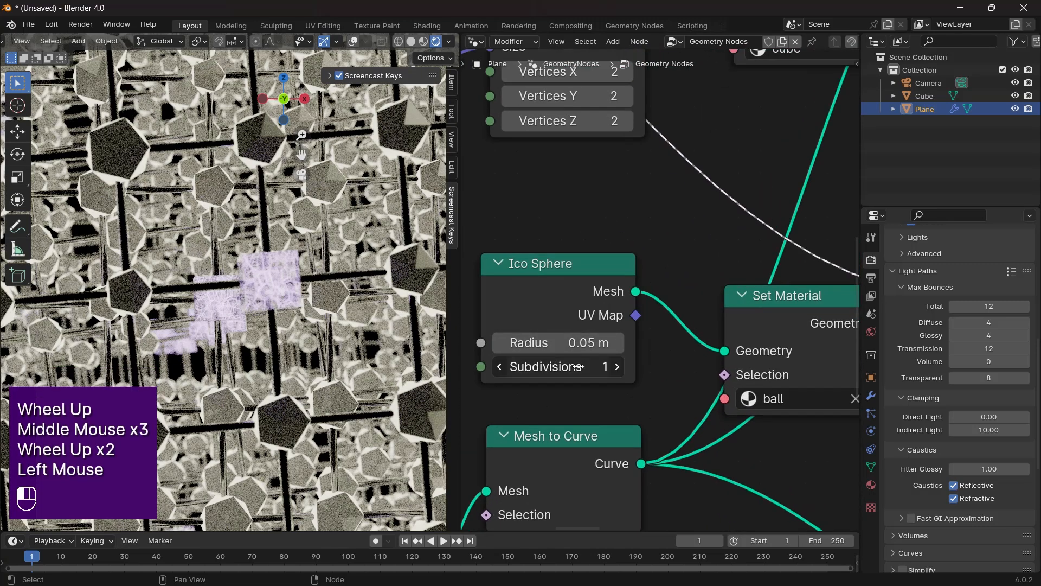
{"action": "key", "text": "Return"}
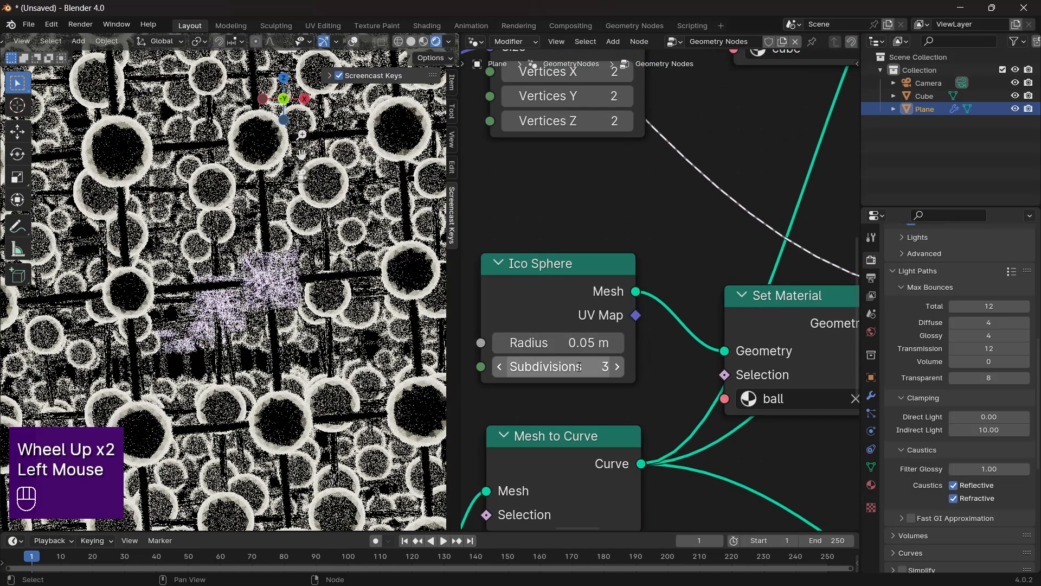
{"action": "left_click", "coordinate": [579, 367]}
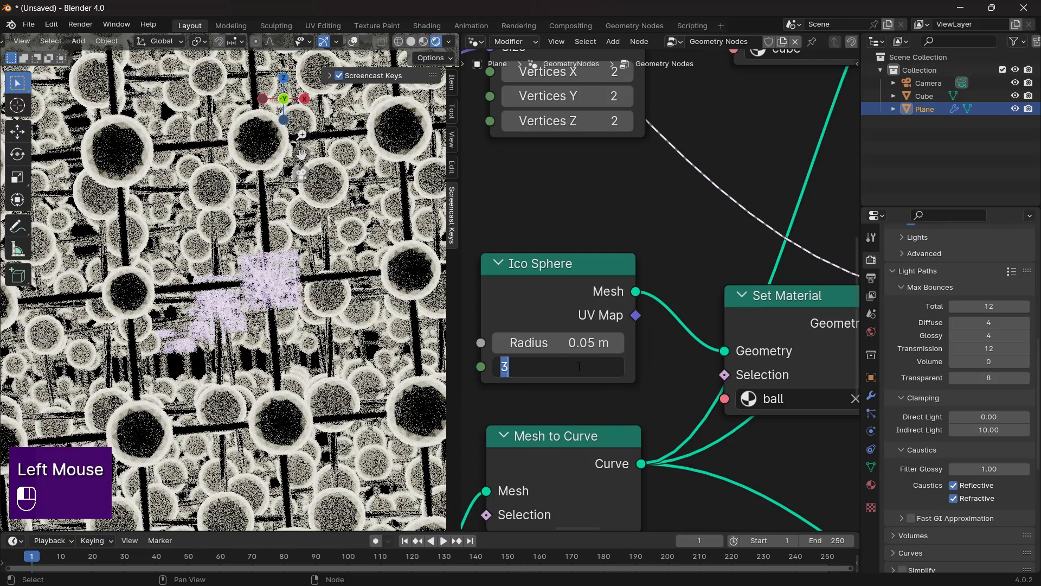
{"action": "type", "text": "4"}
{"action": "key", "text": "Return"}
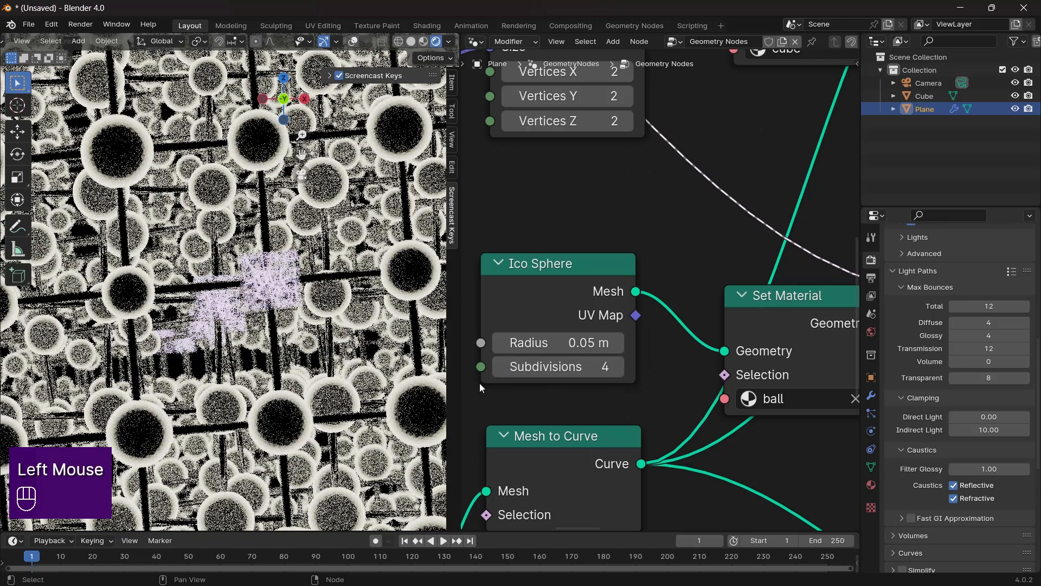
- Review the whole lattice render and trace its geometry node tree from the Color Ramp and Value nodes to the Group Output
{"action": "scroll", "coordinate": [244, 442], "scroll_direction": "down", "scroll_amount": 4}
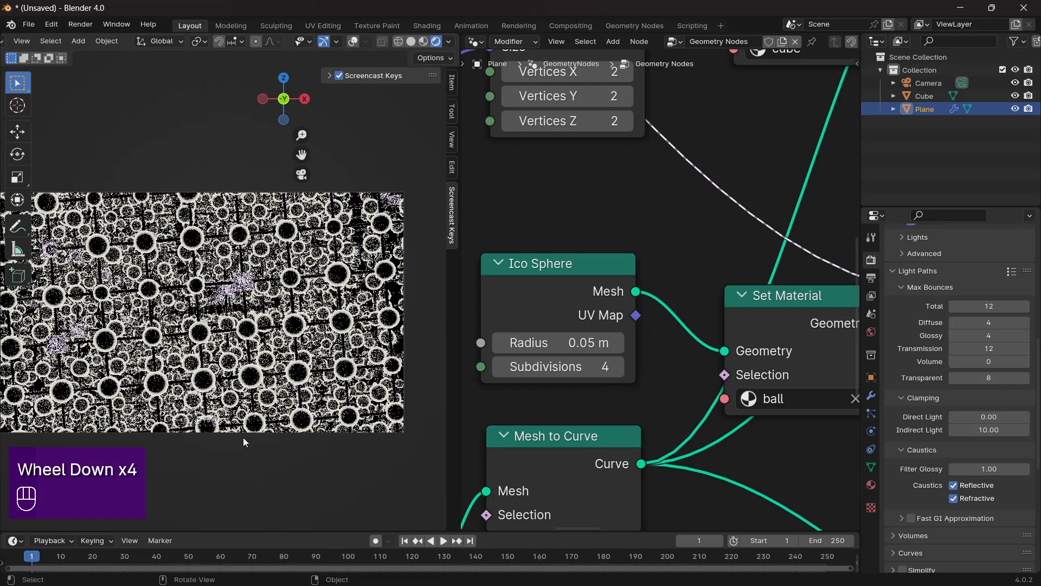
{"action": "scroll", "coordinate": [243, 360], "scroll_direction": "down", "scroll_amount": 1}
{"action": "middle_click_drag", "start_coordinate": [582, 243], "coordinate": [683, 267]}
{"action": "scroll", "coordinate": [623, 265], "scroll_direction": "down", "scroll_amount": 3}
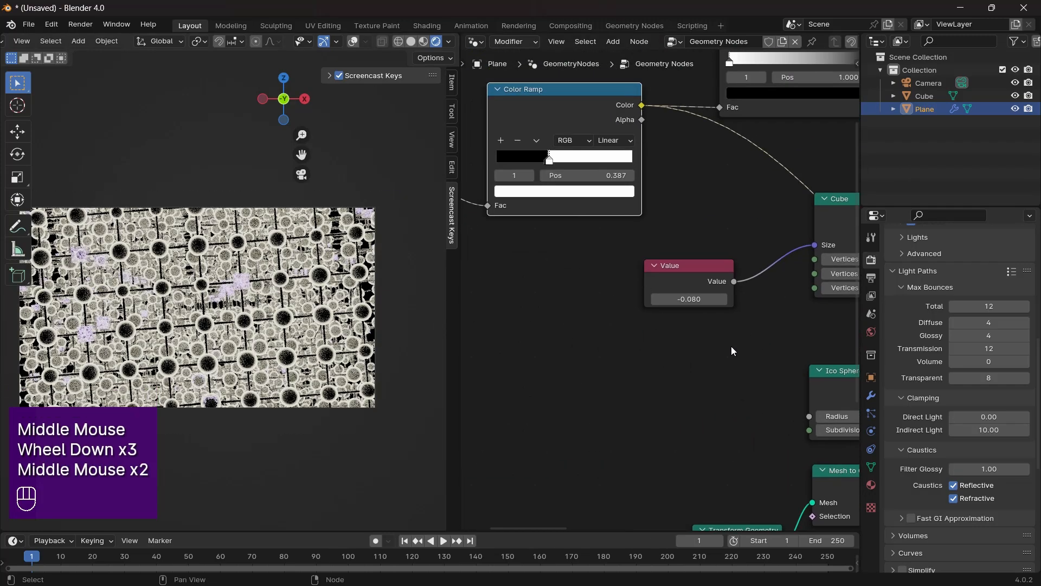
{"action": "scroll", "coordinate": [730, 348], "scroll_direction": "down", "scroll_amount": 2}
{"action": "middle_click_drag", "start_coordinate": [689, 355], "coordinate": [532, 272]}
{"action": "middle_click_drag", "start_coordinate": [724, 420], "coordinate": [593, 374]}
{"action": "scroll", "coordinate": [592, 375], "scroll_direction": "down", "scroll_amount": 1}
{"action": "middle_click_drag", "start_coordinate": [781, 363], "coordinate": [585, 359]}
{"action": "middle_click_drag", "start_coordinate": [692, 299], "coordinate": [499, 390]}
{"action": "middle_click_drag", "start_coordinate": [759, 342], "coordinate": [658, 365]}
{"action": "scroll", "coordinate": [658, 363], "scroll_direction": "down", "scroll_amount": 3}
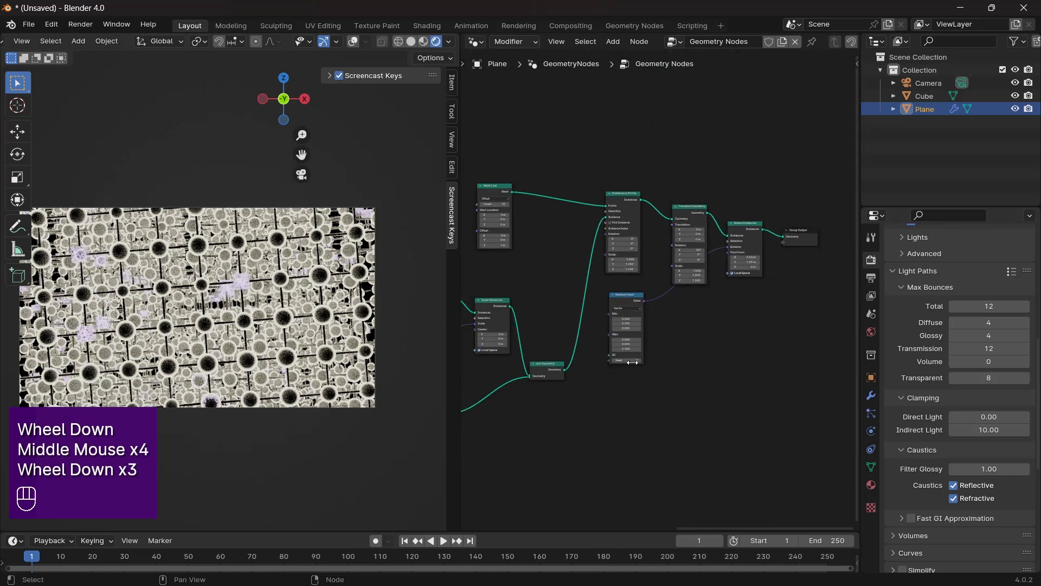
{"action": "scroll", "coordinate": [632, 362], "scroll_direction": "down", "scroll_amount": 2}
{"action": "middle_click_drag", "start_coordinate": [602, 386], "coordinate": [547, 375]}
{"action": "middle_click_drag", "start_coordinate": [651, 352], "coordinate": [696, 284]}
{"action": "scroll", "coordinate": [551, 382], "scroll_direction": "up", "scroll_amount": 2}
{"action": "scroll", "coordinate": [552, 382], "scroll_direction": "up", "scroll_amount": 1}
{"action": "scroll", "coordinate": [589, 370], "scroll_direction": "up", "scroll_amount": 1}
{"action": "scroll", "coordinate": [586, 269], "scroll_direction": "up", "scroll_amount": 3}
{"action": "scroll", "coordinate": [640, 269], "scroll_direction": "up", "scroll_amount": 5}
{"action": "scroll", "coordinate": [539, 335], "scroll_direction": "down", "scroll_amount": 2}
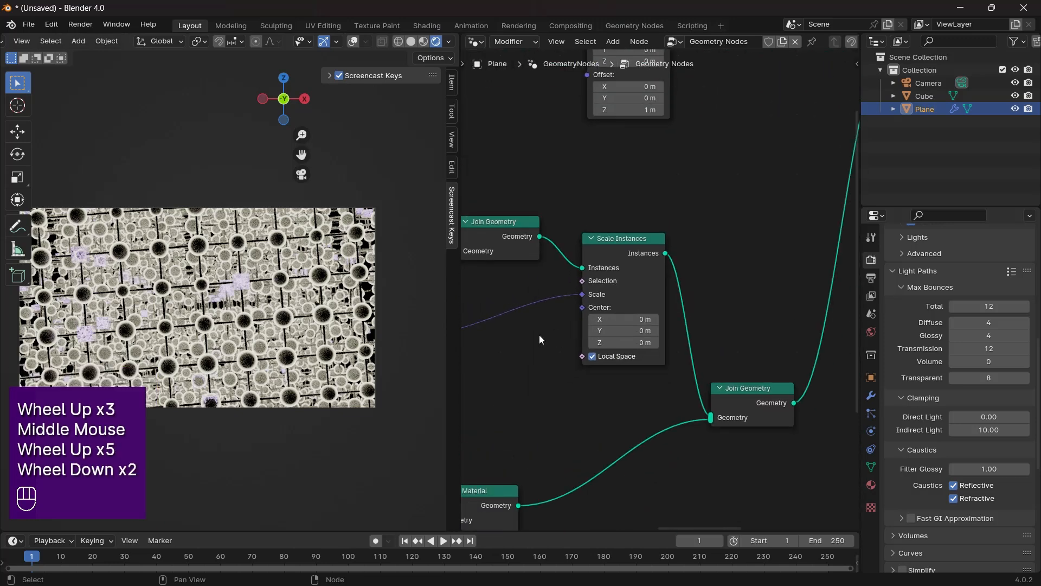
- Move the Combine XYZ and Random Value nodes into the free space beside the Instance on Points nodes
{"action": "middle_click_drag", "start_coordinate": [539, 334], "coordinate": [672, 293]}
{"action": "middle_click_drag", "start_coordinate": [570, 353], "coordinate": [644, 324]}
{"action": "middle_click_drag", "start_coordinate": [599, 288], "coordinate": [672, 310]}
{"action": "left_click_drag", "start_coordinate": [672, 310], "coordinate": [803, 311]}
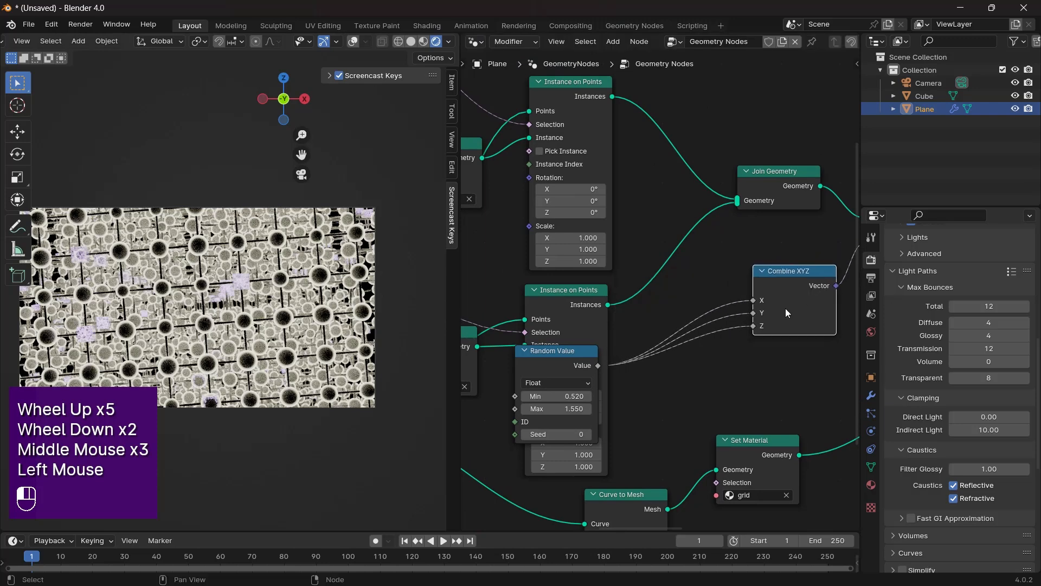
{"action": "left_click_drag", "start_coordinate": [571, 362], "coordinate": [687, 341]}
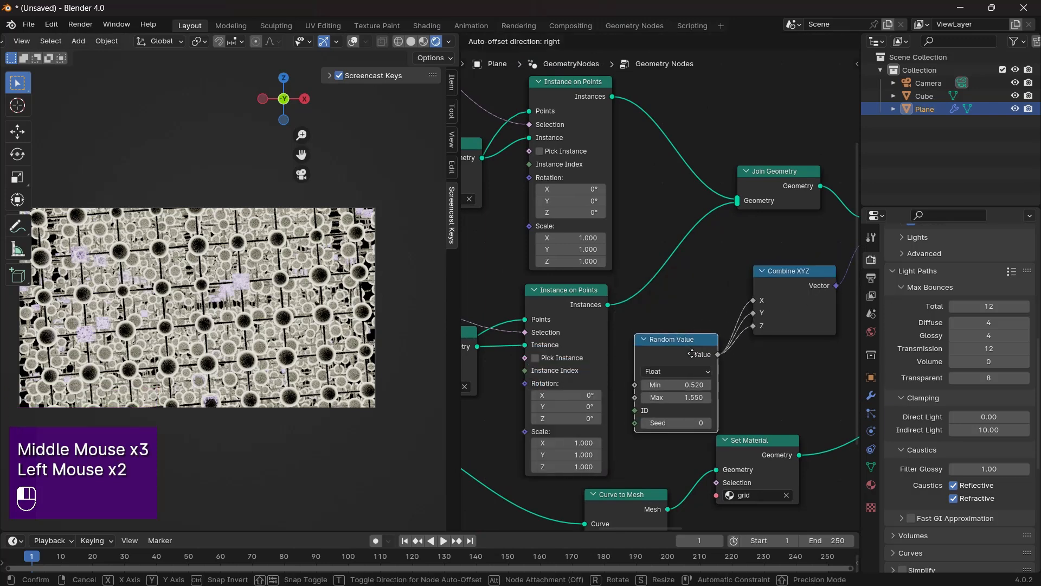
{"action": "middle_click_drag", "start_coordinate": [687, 341], "coordinate": [650, 340]}
- Set the Random Value node that drives the instance scale to Min 0.300 and Max 1.050
{"action": "scroll", "coordinate": [688, 376], "scroll_direction": "up", "scroll_amount": 2}
{"action": "middle_click_drag", "start_coordinate": [688, 375], "coordinate": [716, 352]}
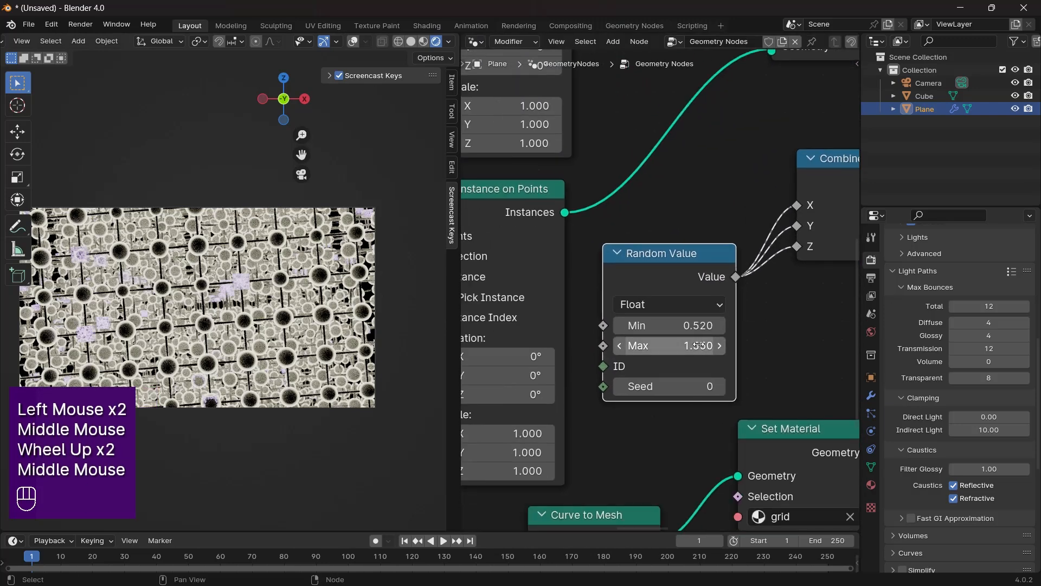
{"action": "left_click_drag", "start_coordinate": [698, 346], "coordinate": [647, 326], "text": "shift"}
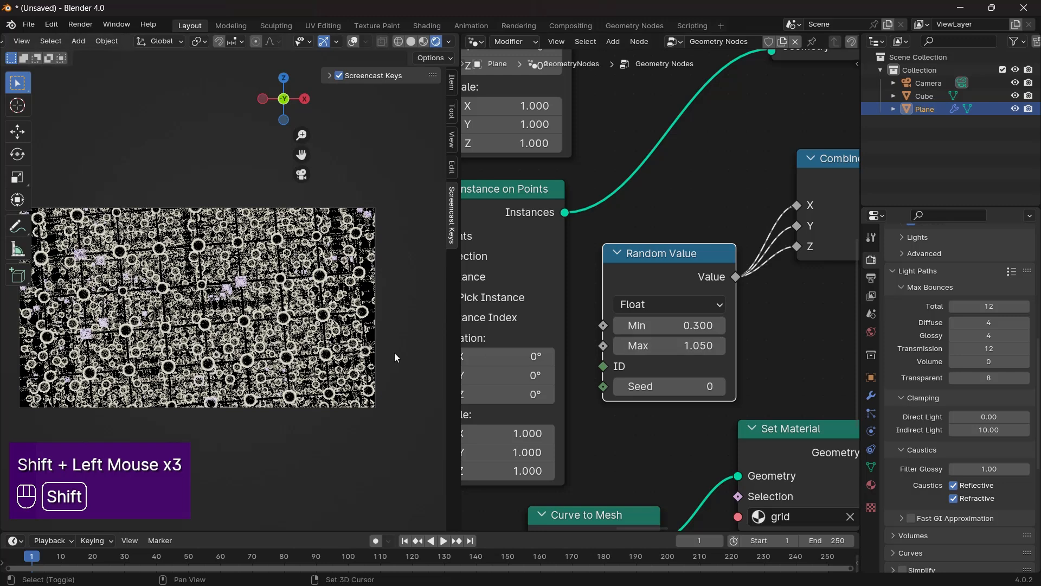
- Shift both stops of the Color Ramp fed by the Noise Texture toward white, placing the white stop at 0.462
{"action": "scroll", "coordinate": [572, 227], "scroll_direction": "down", "scroll_amount": 5}
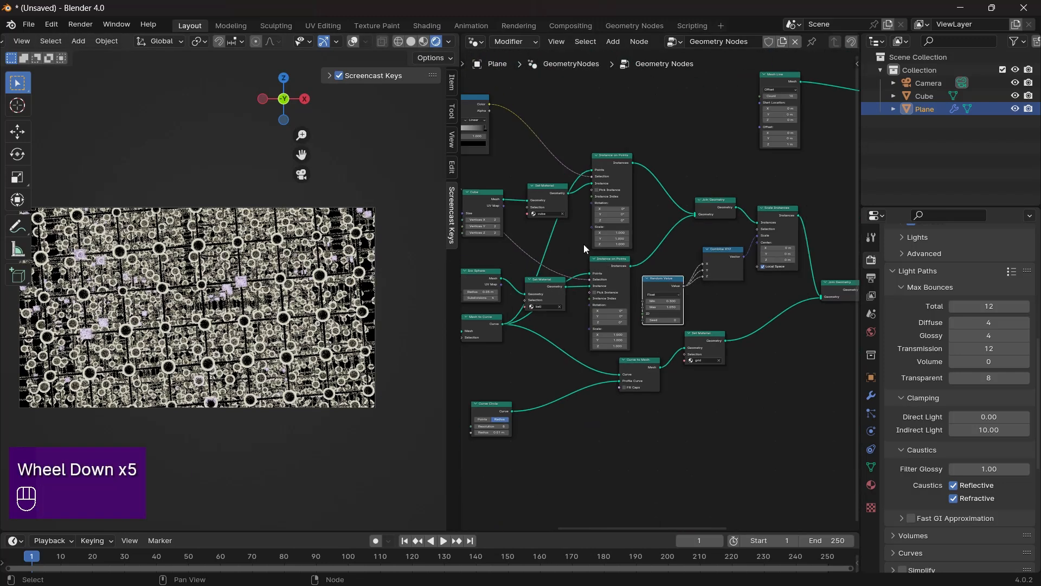
{"action": "middle_click_drag", "start_coordinate": [584, 244], "coordinate": [744, 317]}
{"action": "scroll", "coordinate": [683, 279], "scroll_direction": "up", "scroll_amount": 7}
{"action": "scroll", "coordinate": [687, 274], "scroll_direction": "up", "scroll_amount": 3}
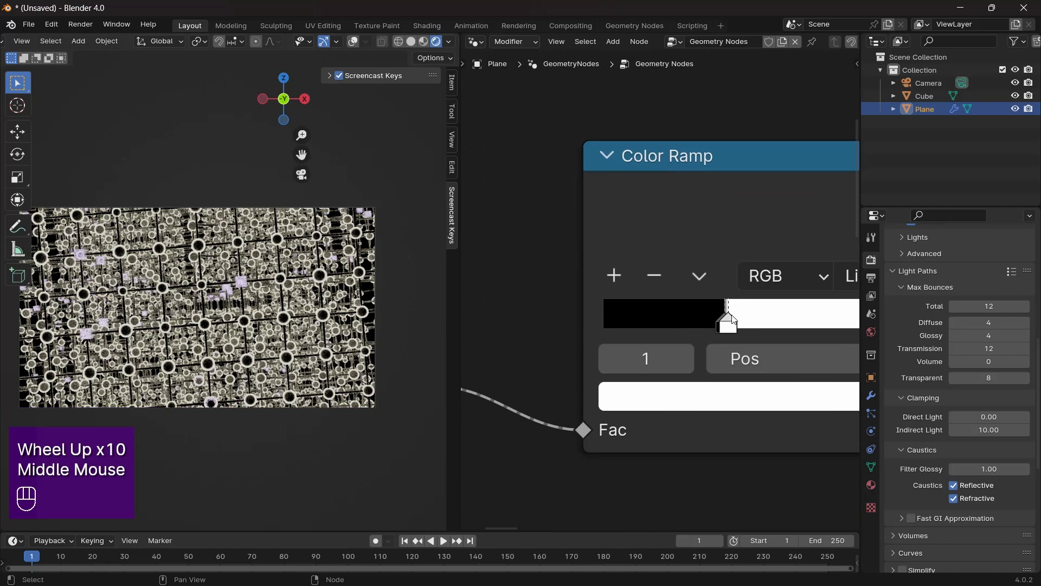
{"action": "left_click_drag", "start_coordinate": [733, 324], "coordinate": [789, 317]}
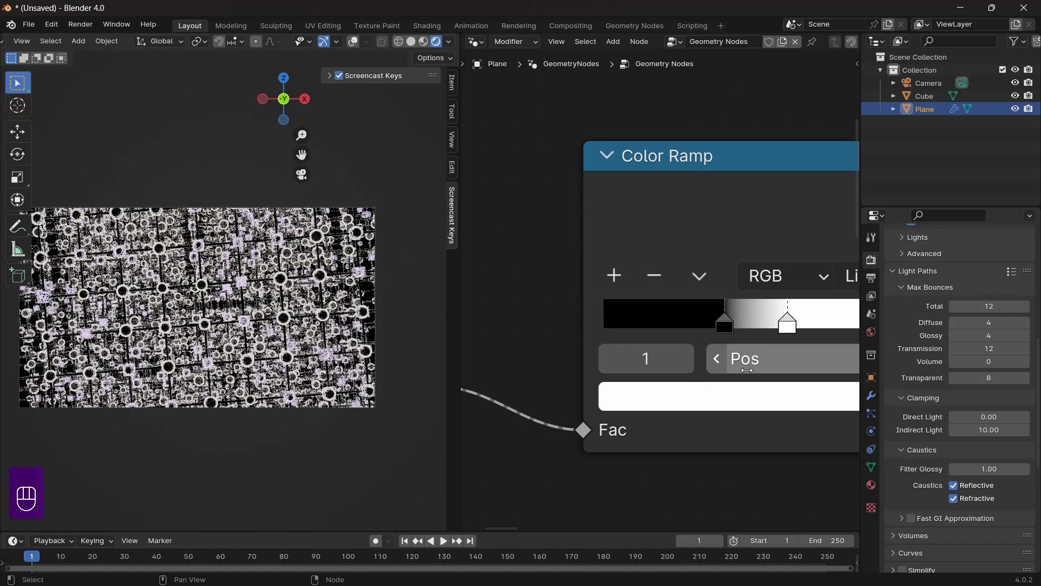
{"action": "left_click_drag", "start_coordinate": [725, 324], "coordinate": [751, 345]}
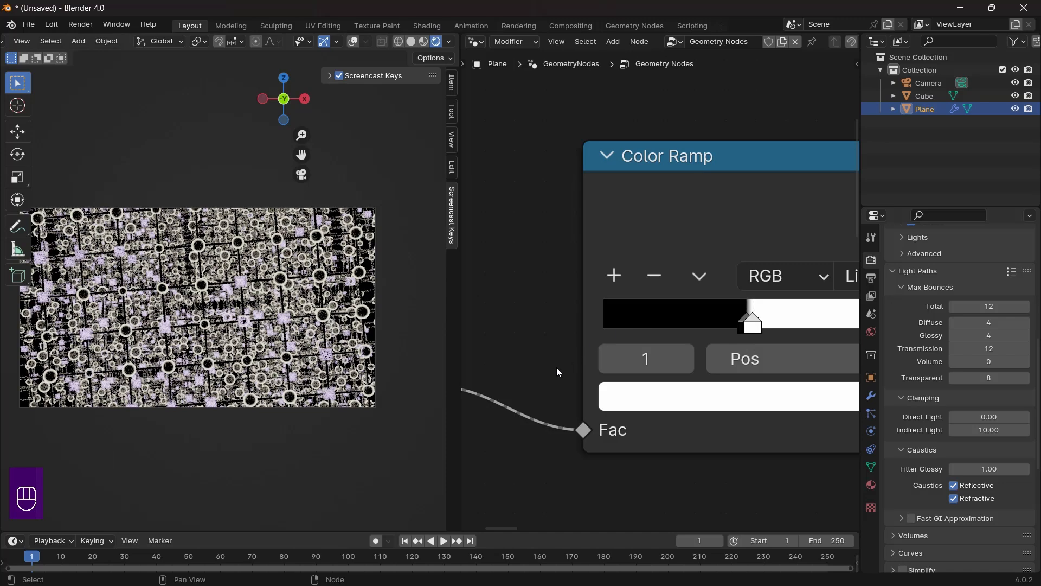
{"action": "scroll", "coordinate": [174, 246], "scroll_direction": "up", "scroll_amount": 2}
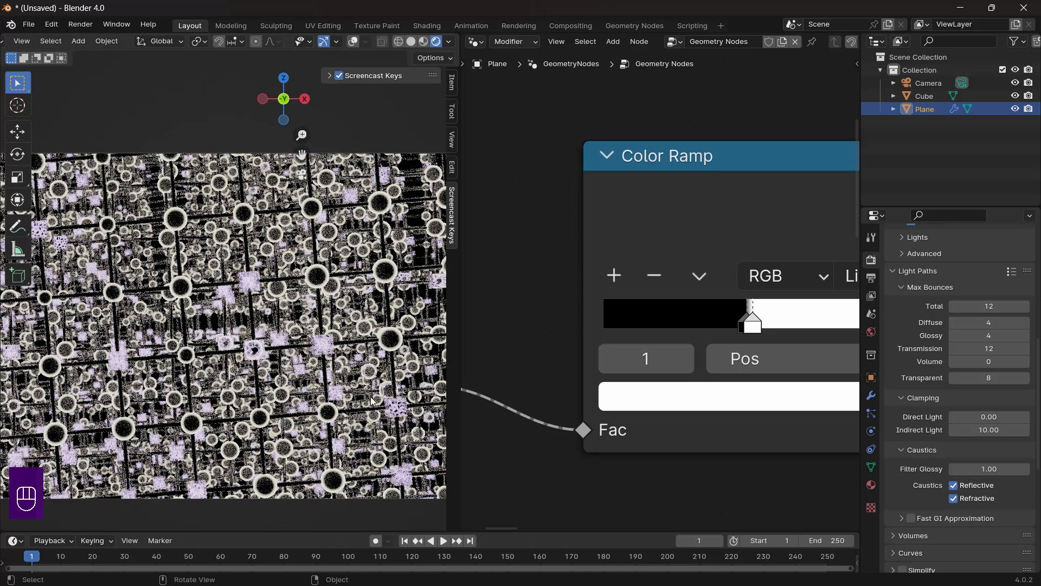
- Switch the node area to the Shader Editor to show the cube material's nodes
{"action": "scroll", "coordinate": [650, 287], "scroll_direction": "down", "scroll_amount": 4}
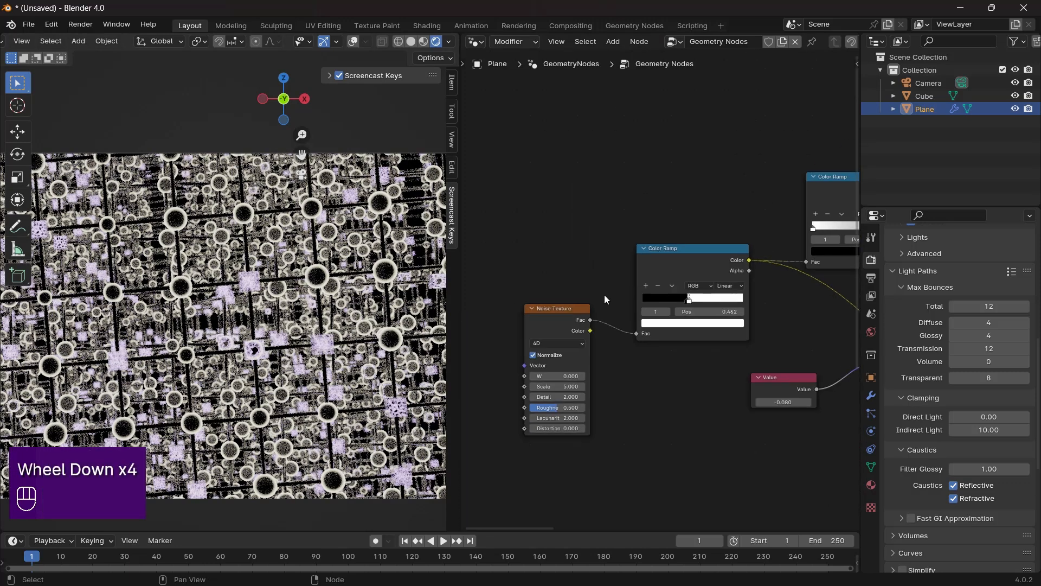
{"action": "left_click", "coordinate": [476, 41]}
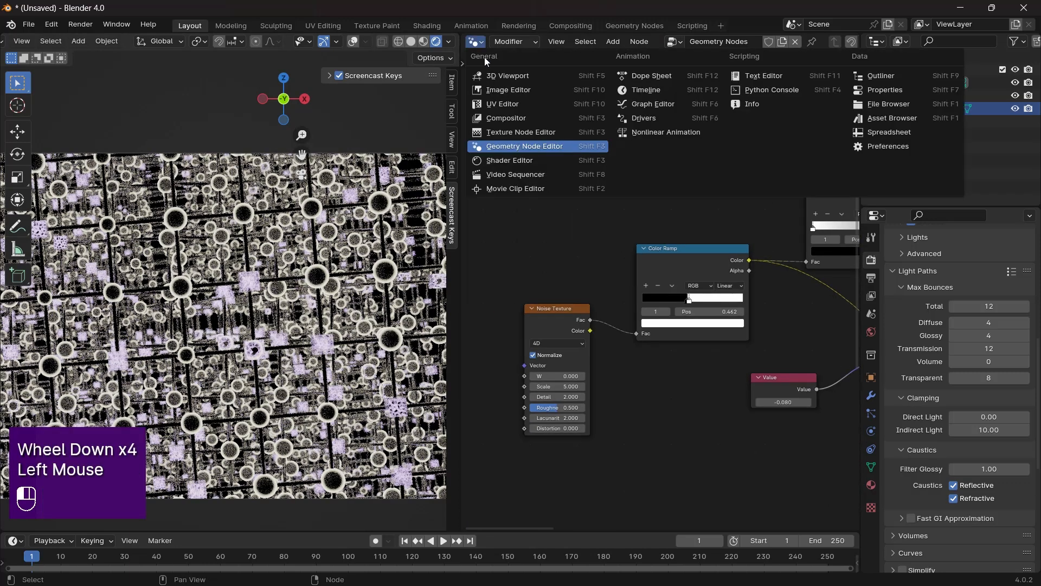
{"action": "left_click", "coordinate": [517, 160]}
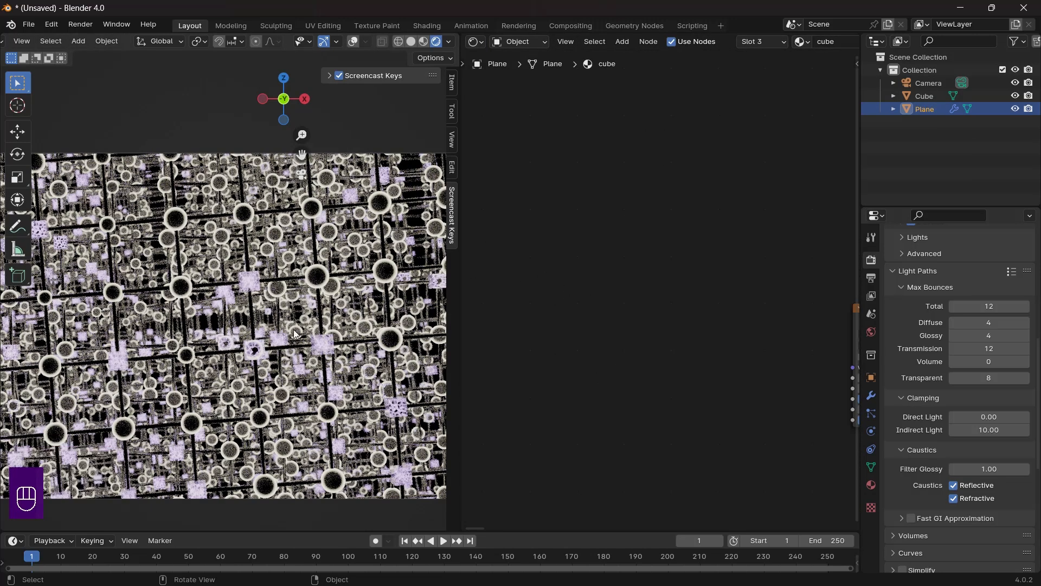
{"action": "scroll", "coordinate": [711, 201], "scroll_direction": "down", "scroll_amount": 4}
{"action": "middle_click_drag", "start_coordinate": [712, 200], "coordinate": [601, 271]}
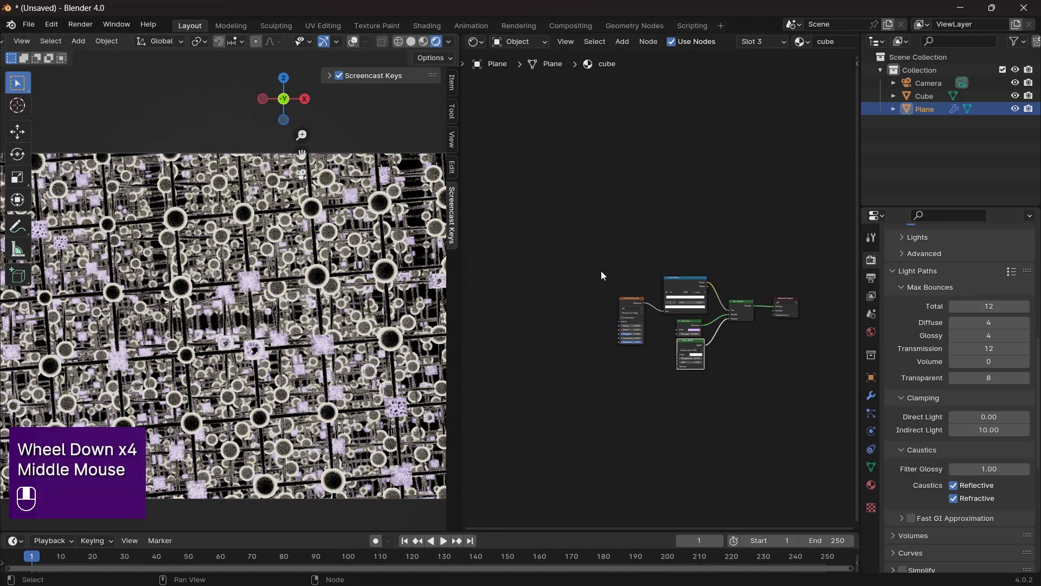
{"action": "scroll", "coordinate": [601, 271], "scroll_direction": "up", "scroll_amount": 4}
{"action": "middle_click_drag", "start_coordinate": [649, 336], "coordinate": [667, 322]}
{"action": "scroll", "coordinate": [615, 303], "scroll_direction": "up", "scroll_amount": 2}
{"action": "scroll", "coordinate": [634, 347], "scroll_direction": "up", "scroll_amount": 2}
- Try Voronoi Texture Scale values of 4.730 and 2.640 in the cube material while viewing a cube up close
{"action": "left_click", "coordinate": [607, 342], "text": "shift"}
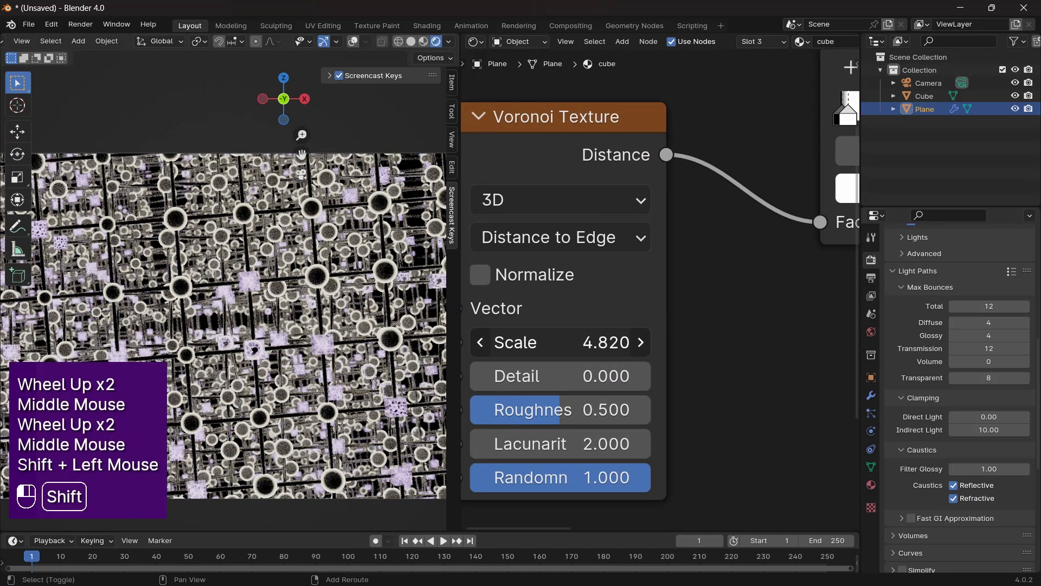
{"action": "left_click_drag", "start_coordinate": [607, 342], "coordinate": [597, 343], "text": "shift"}
{"action": "scroll", "coordinate": [333, 337], "scroll_direction": "up", "scroll_amount": 3}
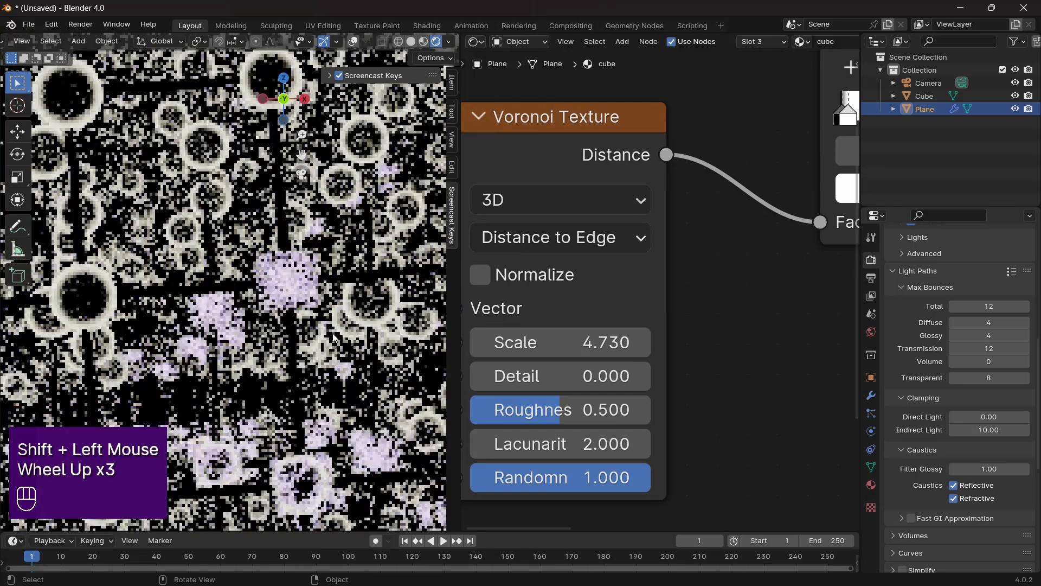
{"action": "scroll", "coordinate": [333, 338], "scroll_direction": "up", "scroll_amount": 4}
{"action": "middle_click_drag", "start_coordinate": [331, 332], "coordinate": [329, 310], "text": "shift"}
{"action": "scroll", "coordinate": [320, 295], "scroll_direction": "up", "scroll_amount": 1}
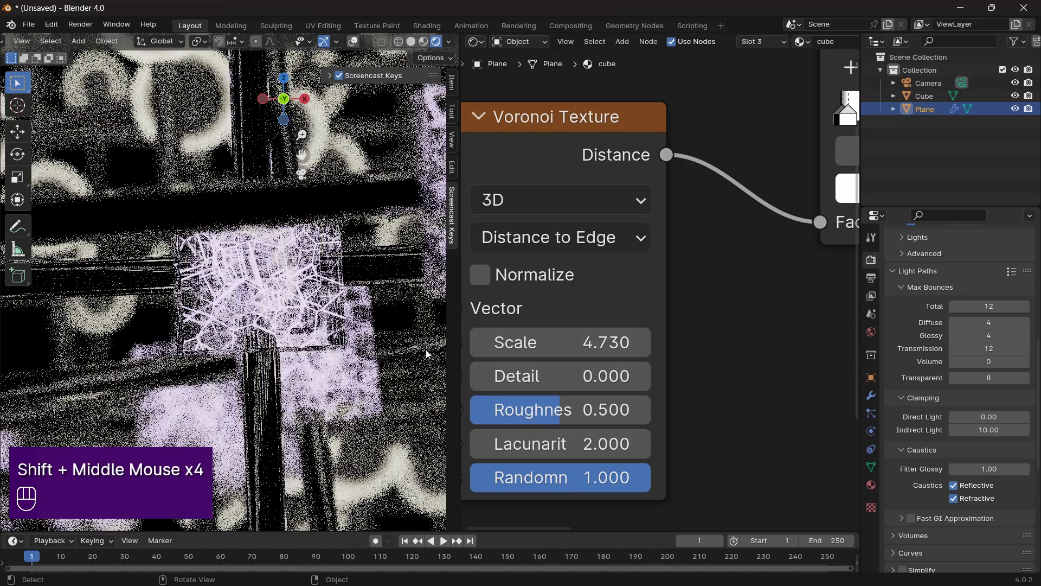
{"action": "left_click_drag", "start_coordinate": [548, 340], "coordinate": [538, 343], "text": "shift"}
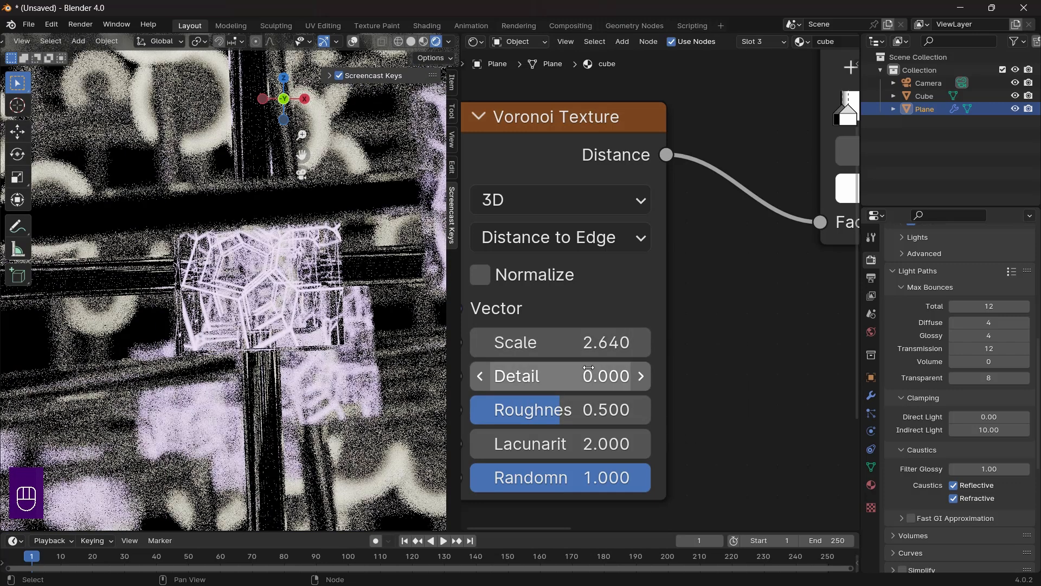
- Set the Scale of the cube material's Voronoi Texture to 1
{"action": "left_click", "coordinate": [587, 340]}
{"action": "type", "text": "1"}
{"action": "key", "text": "Return"}
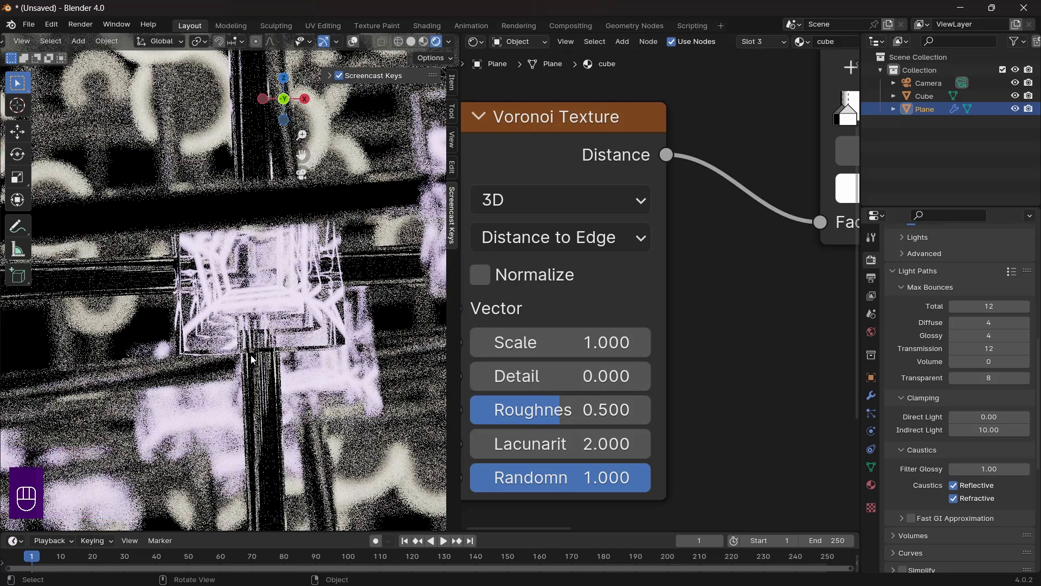
{"action": "scroll", "coordinate": [269, 301], "scroll_direction": "down", "scroll_amount": 5}
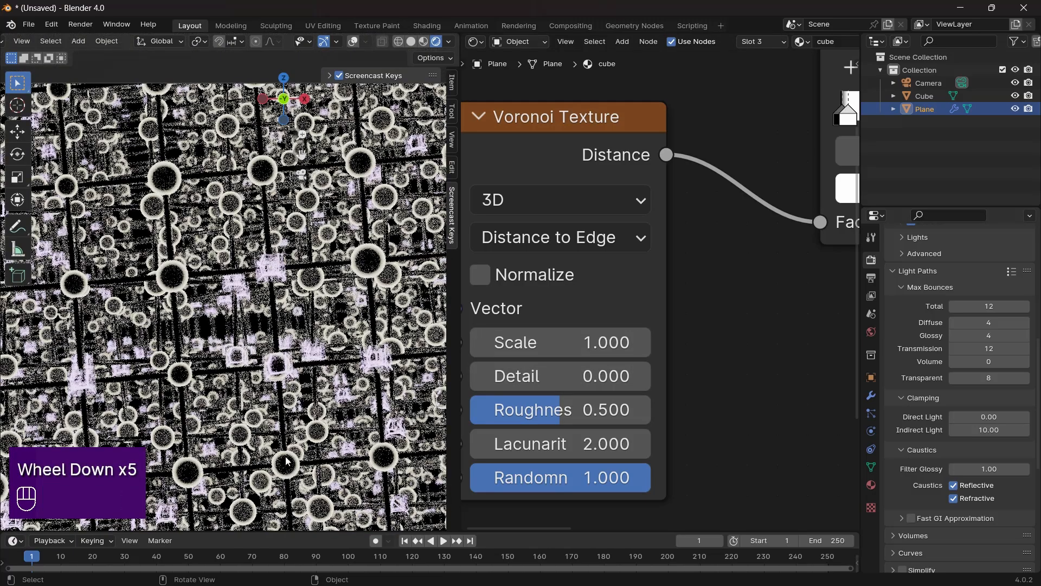
{"action": "scroll", "coordinate": [270, 358], "scroll_direction": "down", "scroll_amount": 2}
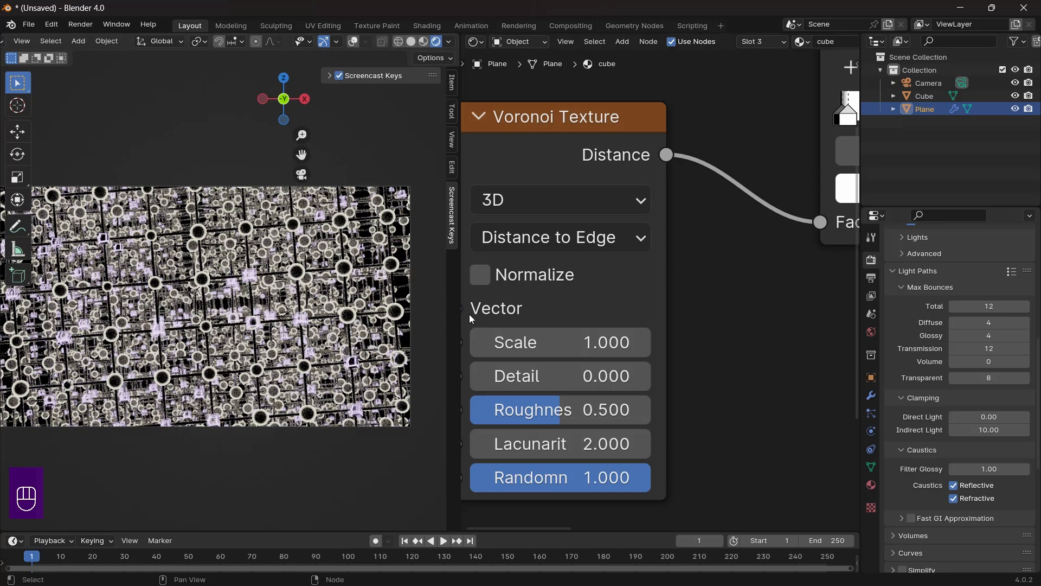
- Copy the cube material's Voronoi Texture, Color Ramp, Emission, Glass BSDF and Mix Shader nodes
{"action": "scroll", "coordinate": [650, 272], "scroll_direction": "down", "scroll_amount": 4}
{"action": "middle_click_drag", "start_coordinate": [776, 190], "coordinate": [708, 212]}
{"action": "middle_click_drag", "start_coordinate": [754, 163], "coordinate": [705, 167]}
{"action": "middle_click_drag", "start_coordinate": [727, 126], "coordinate": [629, 136]}
{"action": "middle_click_drag", "start_coordinate": [786, 159], "coordinate": [665, 169]}
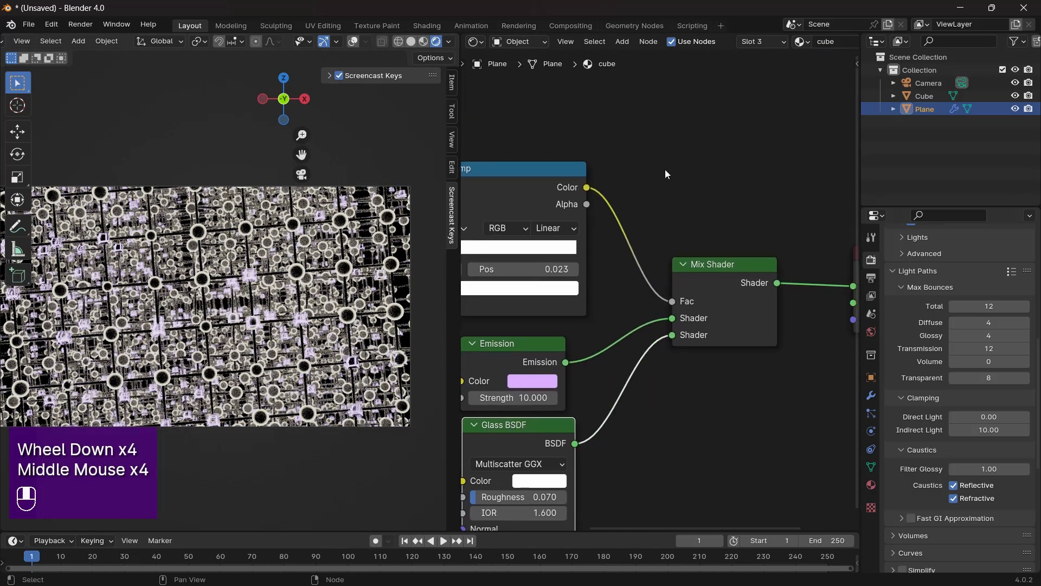
{"action": "scroll", "coordinate": [678, 179], "scroll_direction": "down", "scroll_amount": 5}
{"action": "middle_click_drag", "start_coordinate": [650, 232], "coordinate": [693, 227]}
{"action": "left_click_drag", "start_coordinate": [532, 210], "coordinate": [747, 406]}
{"action": "key", "text": "ctrl+c"}
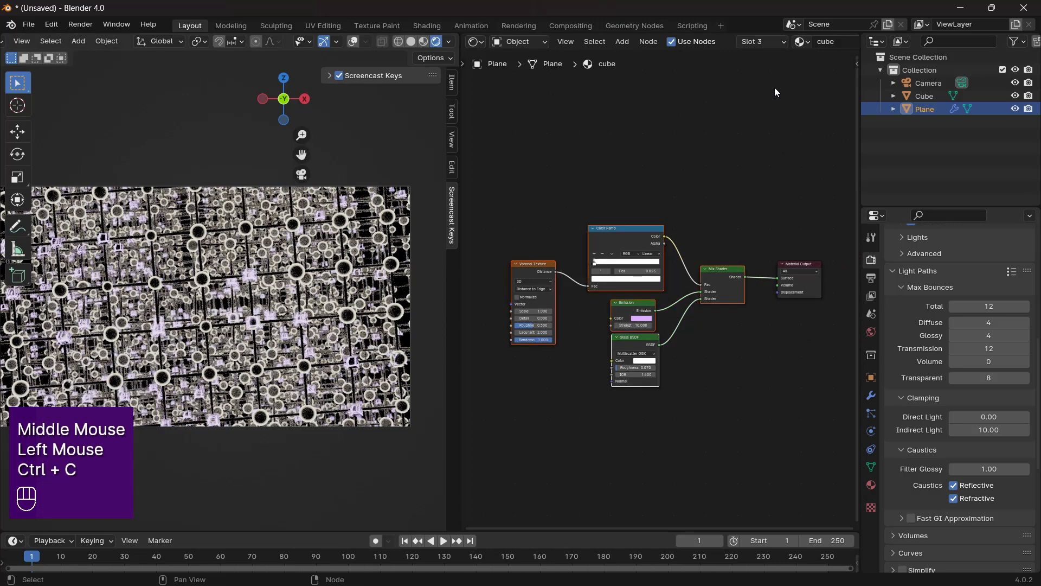
- Switch to the ball material and paste the copied nodes into it
{"action": "left_click", "coordinate": [802, 42]}
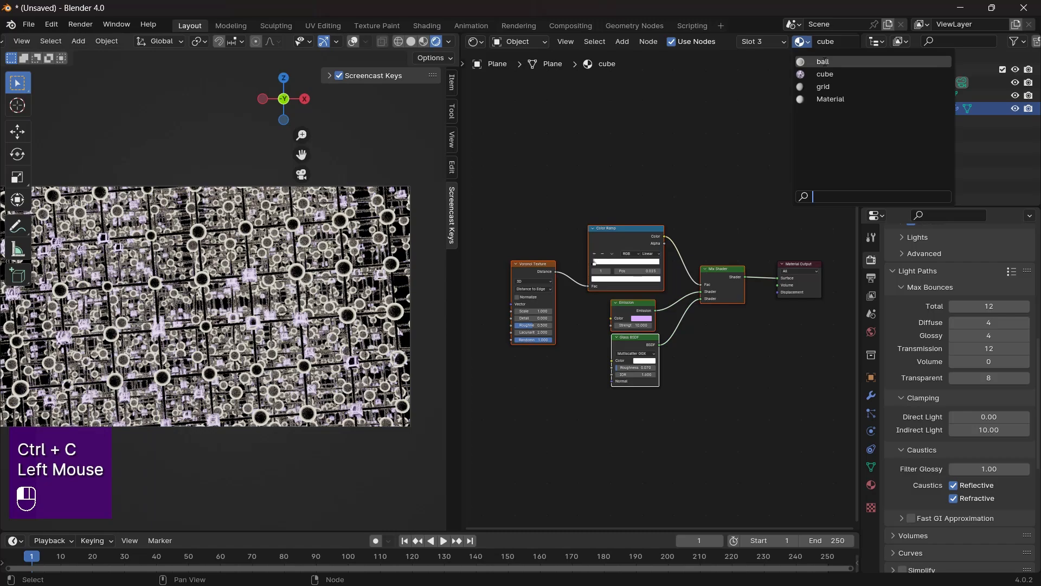
{"action": "left_click", "coordinate": [823, 61]}
{"action": "scroll", "coordinate": [603, 312], "scroll_direction": "up", "scroll_amount": 2}
{"action": "scroll", "coordinate": [604, 242], "scroll_direction": "down", "scroll_amount": 2}
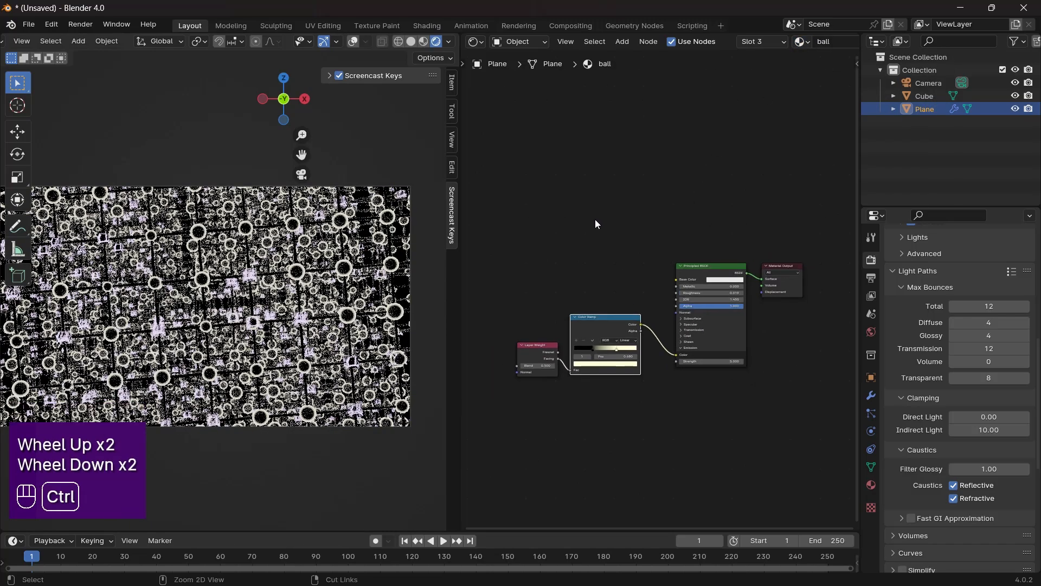
{"action": "key", "text": "ctrl+v"}
- Connect the pasted Mix Shader to the Material Output's Surface and move the old Principled BSDF, Color Ramp and Layer Weight nodes below
{"action": "left_click_drag", "start_coordinate": [701, 194], "coordinate": [720, 347]}
{"action": "left_click_drag", "start_coordinate": [598, 345], "coordinate": [595, 379]}
{"action": "left_click_drag", "start_coordinate": [550, 345], "coordinate": [533, 378]}
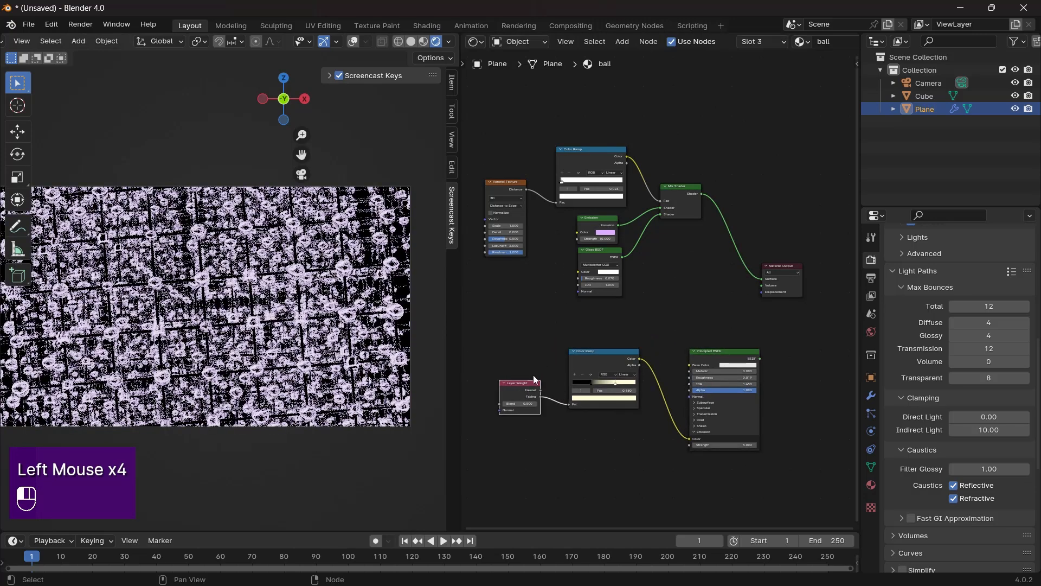
- Change the ball material's Emission color to light cyan and inspect the balls up close
{"action": "scroll", "coordinate": [539, 271], "scroll_direction": "up", "scroll_amount": 6}
{"action": "left_click", "coordinate": [534, 145]}
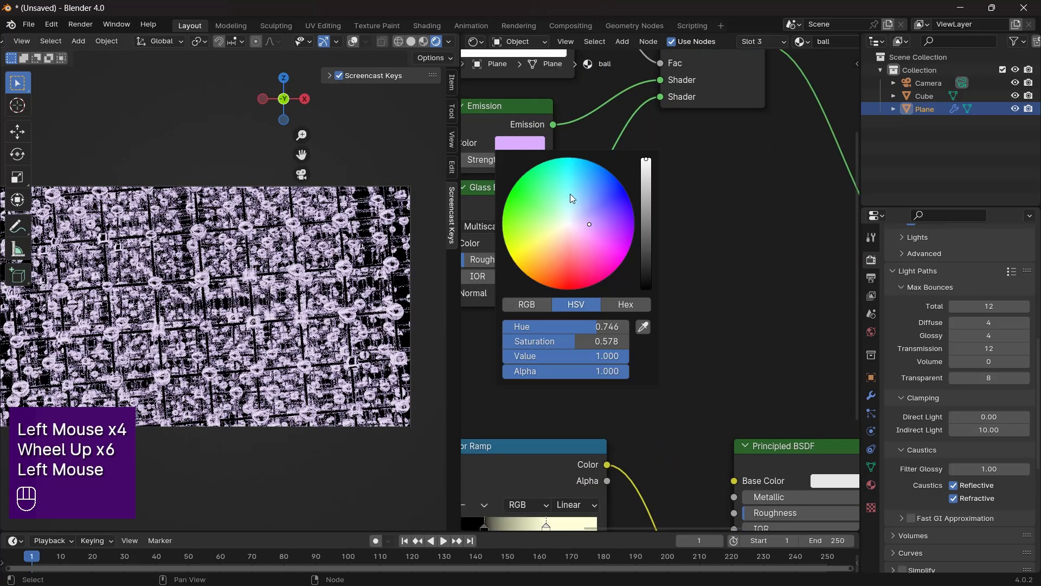
{"action": "left_click", "coordinate": [571, 208]}
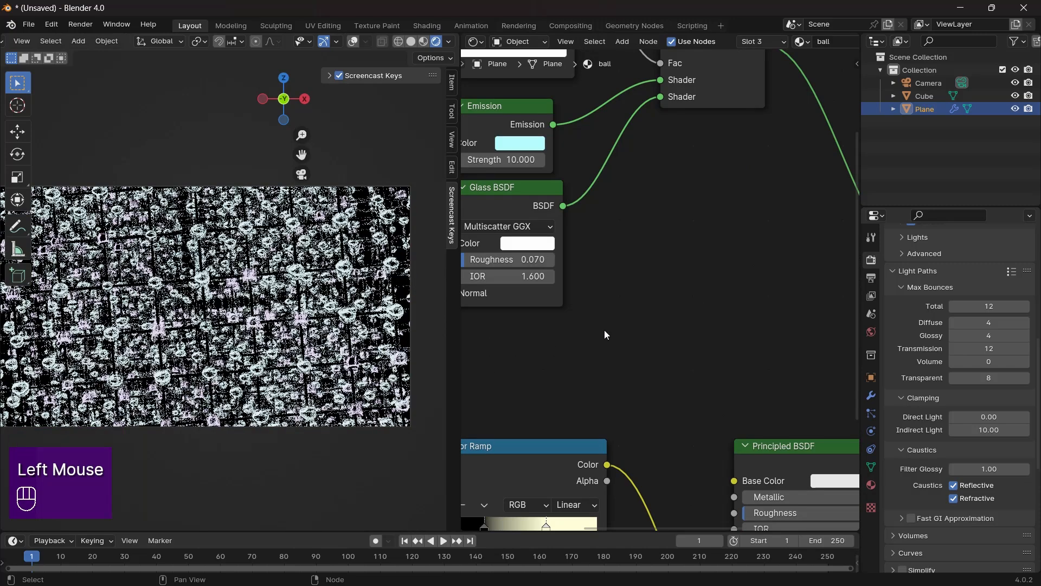
{"action": "scroll", "coordinate": [321, 285], "scroll_direction": "up", "scroll_amount": 3}
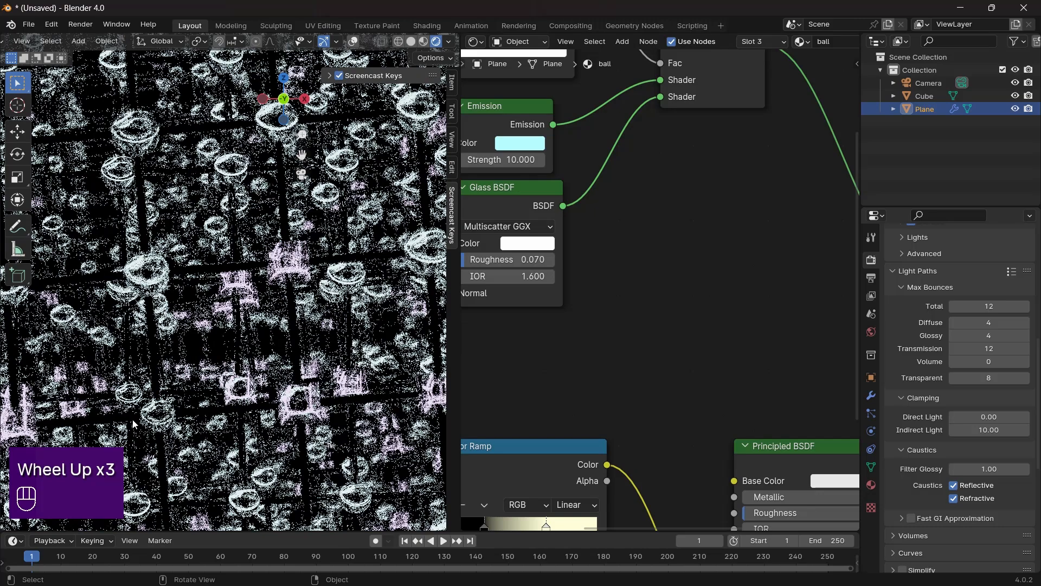
{"action": "scroll", "coordinate": [134, 423], "scroll_direction": "up", "scroll_amount": 2}
{"action": "middle_click_drag", "start_coordinate": [135, 423], "coordinate": [205, 352], "text": "shift"}
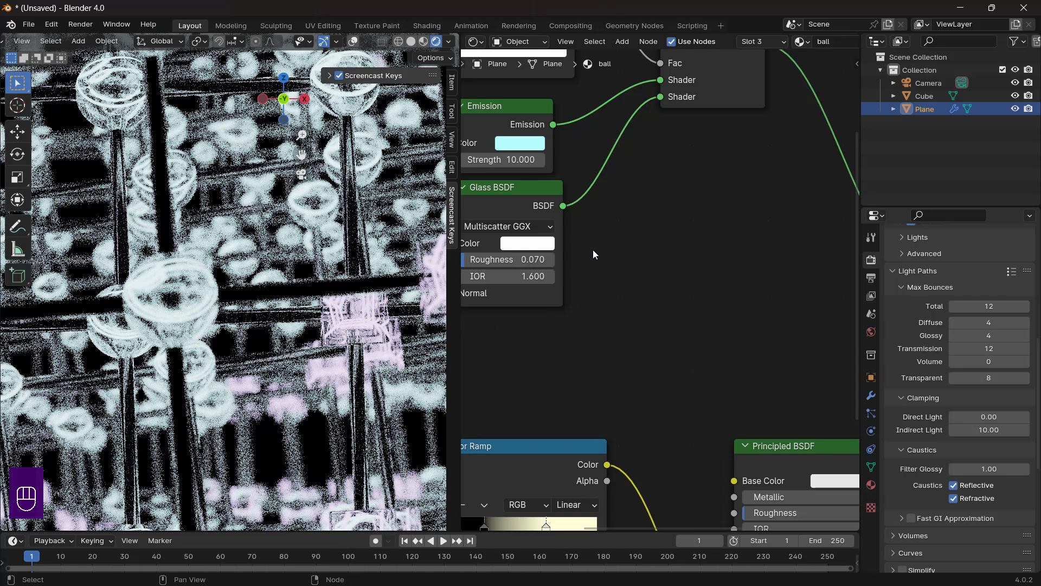
- Try an Emission Strength of 1 for the ball material
{"action": "middle_click_drag", "start_coordinate": [593, 254], "coordinate": [640, 282]}
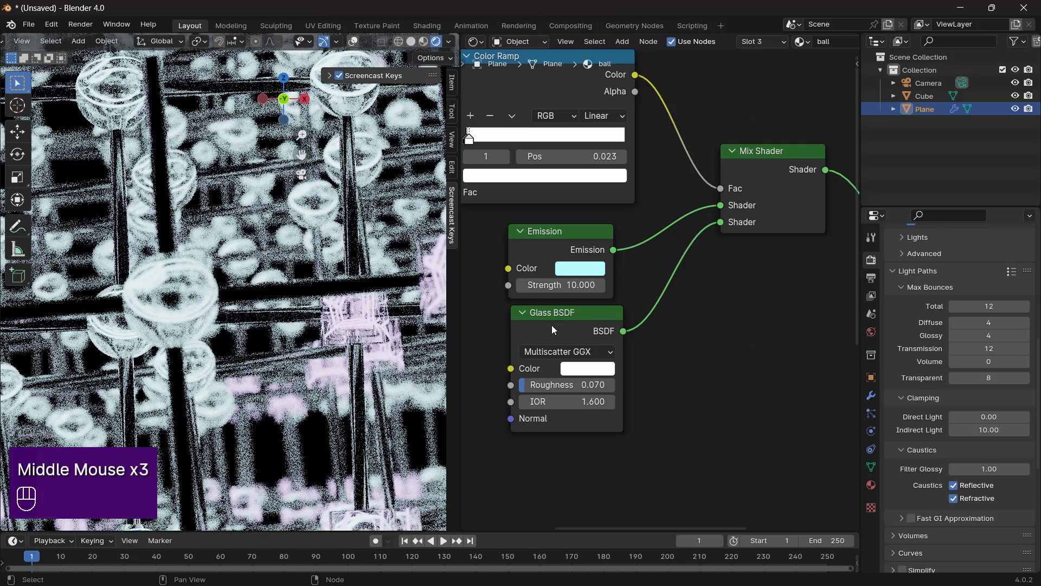
{"action": "left_click", "coordinate": [580, 285]}
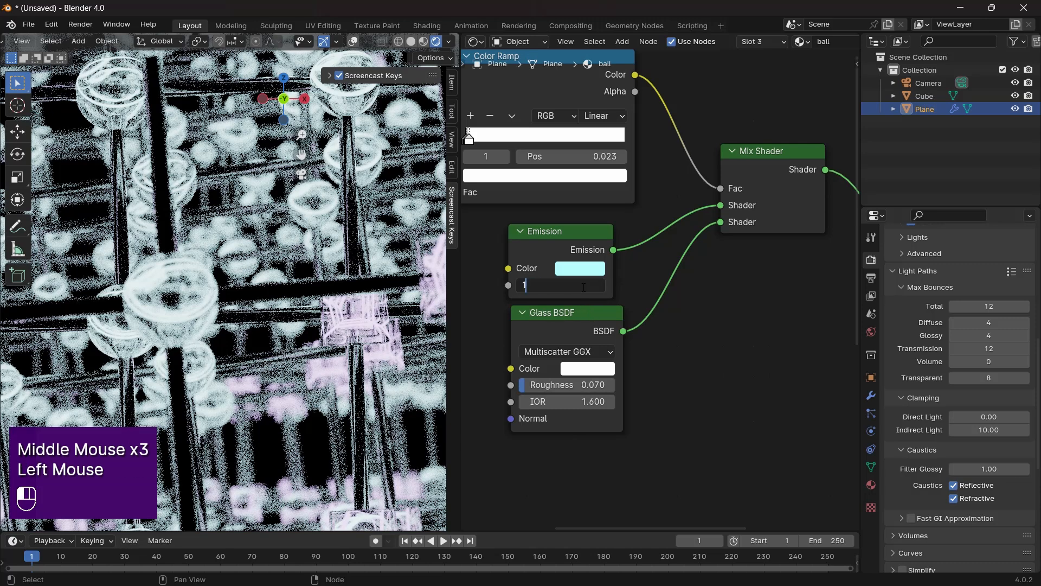
{"action": "type", "text": "1"}
{"action": "key", "text": "Return"}
{"action": "scroll", "coordinate": [298, 322], "scroll_direction": "down", "scroll_amount": 2}
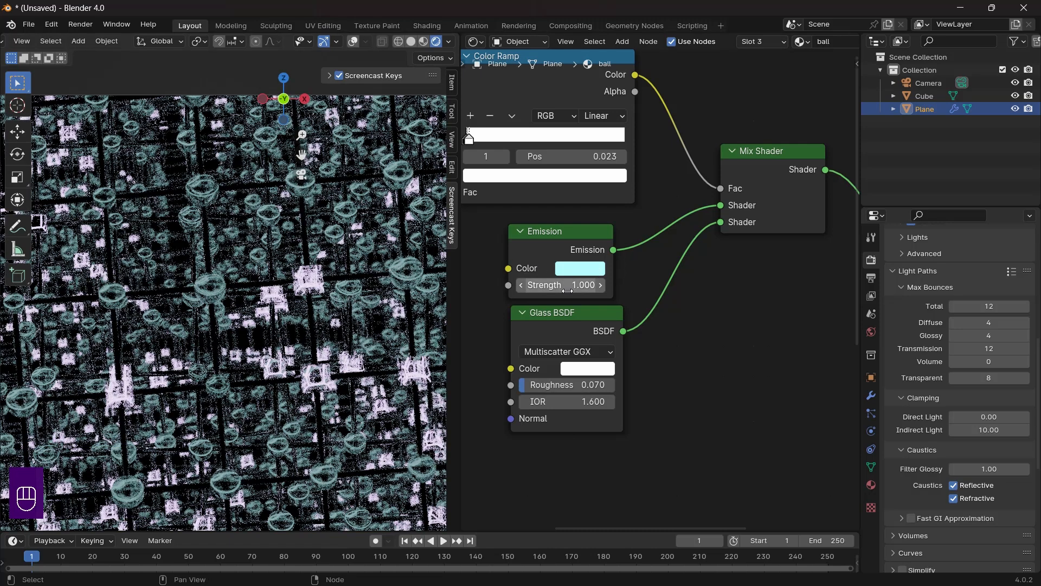
- Set the Emission Strength of the ball material to 3.150
{"action": "scroll", "coordinate": [570, 291], "scroll_direction": "up", "scroll_amount": 3}
{"action": "middle_click_drag", "start_coordinate": [570, 291], "coordinate": [619, 315]}
{"action": "scroll", "coordinate": [613, 275], "scroll_direction": "up", "scroll_amount": 2}
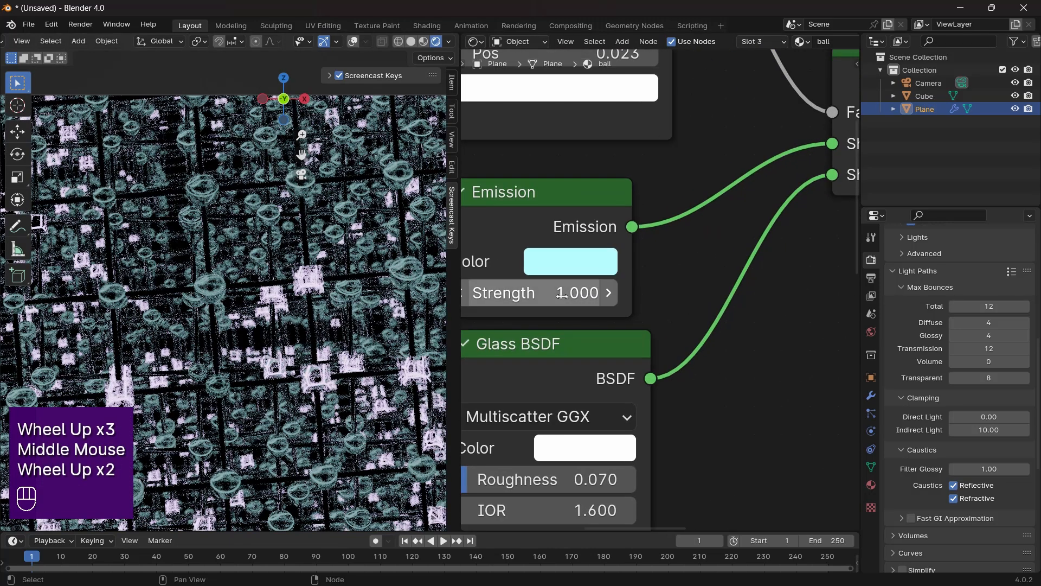
{"action": "left_click_drag", "start_coordinate": [542, 293], "coordinate": [672, 293], "text": "shift"}
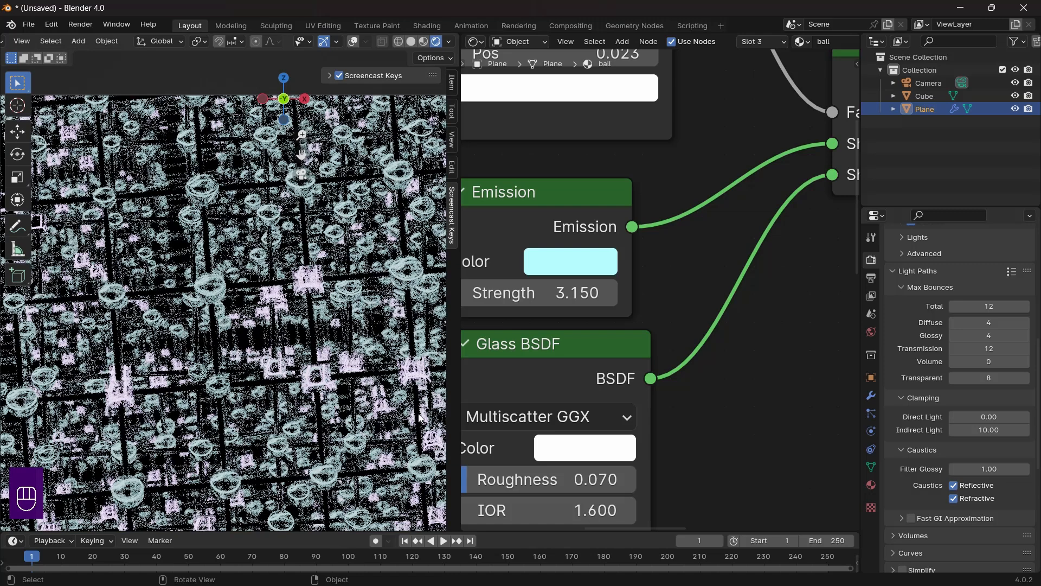
{"action": "scroll", "coordinate": [635, 303], "scroll_direction": "down", "scroll_amount": 6}
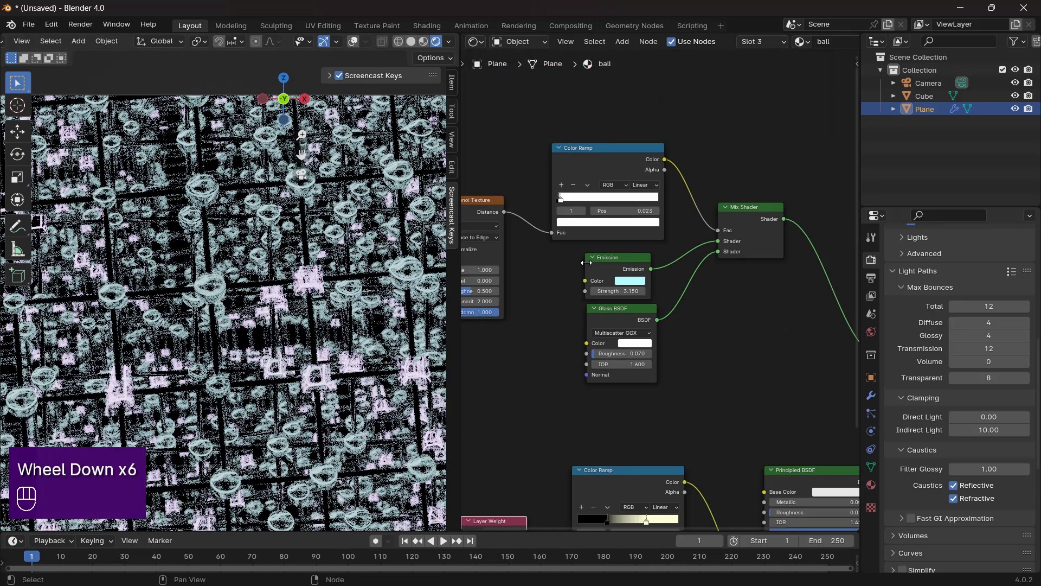
- Add Texture Coordinate and Mapping nodes to the ball material's Voronoi Texture and set the Mapping's Y rotation to 27.2°
{"action": "scroll", "coordinate": [564, 290], "scroll_direction": "up", "scroll_amount": 1}
{"action": "scroll", "coordinate": [575, 293], "scroll_direction": "down", "scroll_amount": 1}
{"action": "middle_click_drag", "start_coordinate": [543, 282], "coordinate": [564, 207]}
{"action": "scroll", "coordinate": [564, 207], "scroll_direction": "up", "scroll_amount": 2}
{"action": "left_click", "coordinate": [565, 196]}
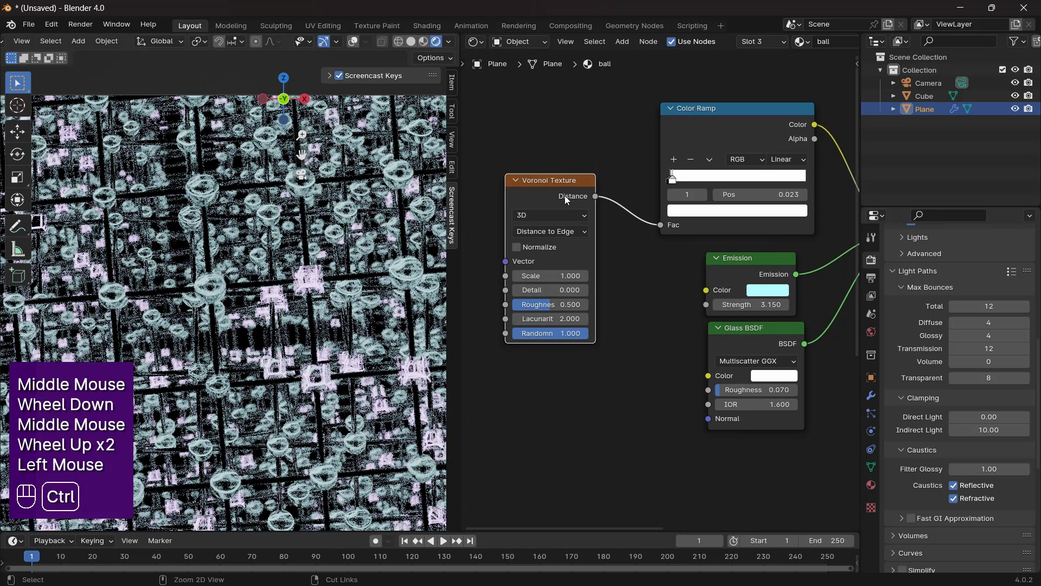
{"action": "key", "text": "ctrl+t"}
{"action": "middle_click_drag", "start_coordinate": [526, 302], "coordinate": [675, 302]}
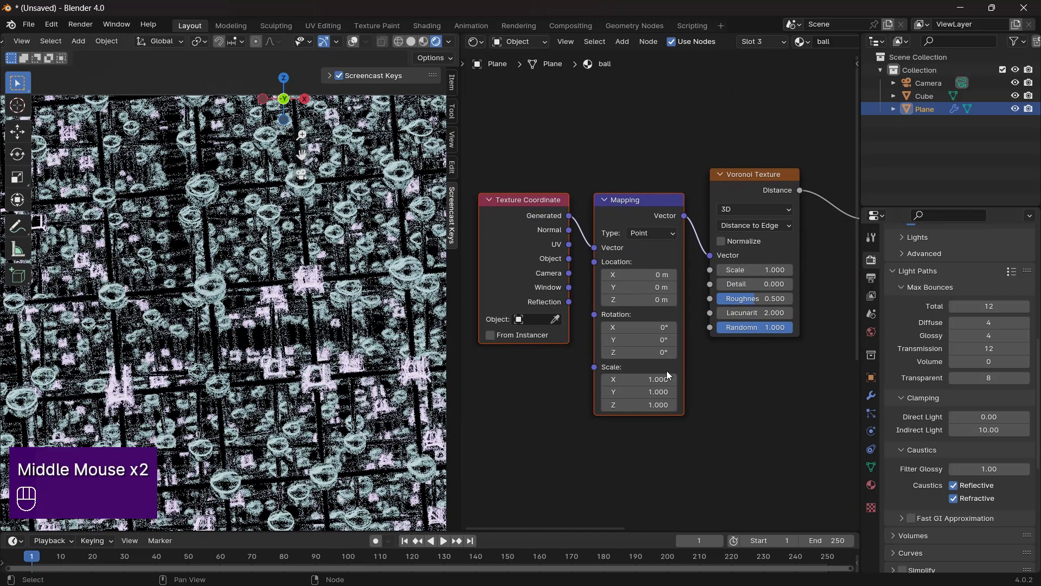
{"action": "left_click_drag", "start_coordinate": [649, 339], "coordinate": [663, 340]}
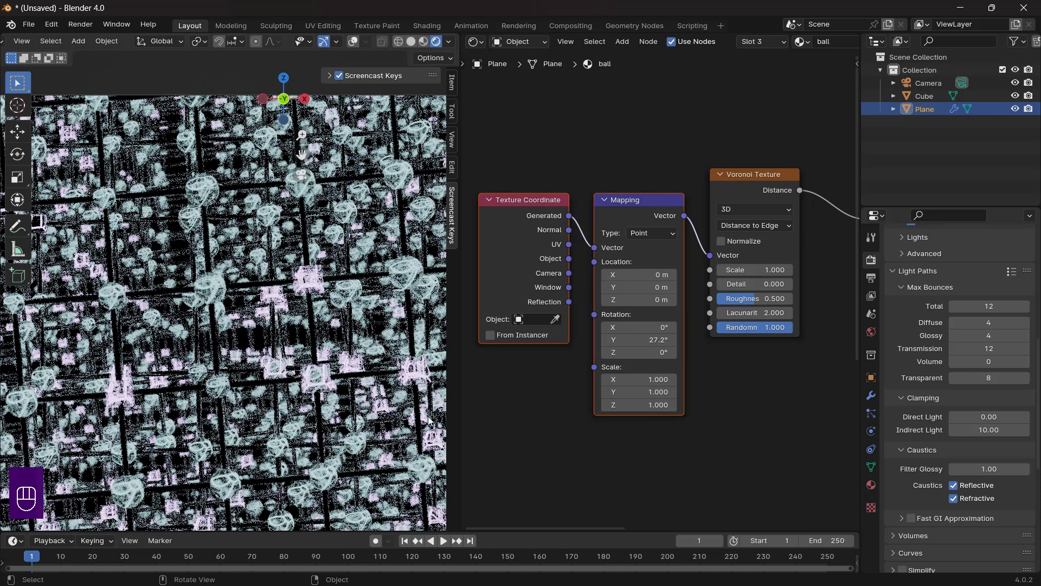
- Shift the selected stop of the ball material's Color Ramp to position 0.011
{"action": "scroll", "coordinate": [639, 351], "scroll_direction": "down", "scroll_amount": 2}
{"action": "scroll", "coordinate": [638, 351], "scroll_direction": "down", "scroll_amount": 1}
{"action": "middle_click_drag", "start_coordinate": [720, 334], "coordinate": [566, 330]}
{"action": "middle_click_drag", "start_coordinate": [611, 305], "coordinate": [466, 392]}
{"action": "scroll", "coordinate": [508, 332], "scroll_direction": "up", "scroll_amount": 3}
{"action": "scroll", "coordinate": [636, 316], "scroll_direction": "up", "scroll_amount": 2}
{"action": "mouse_move", "coordinate": [508, 332]}
{"action": "middle_mouse_down"}
{"action": "mouse_move", "coordinate": [694, 327]}
{"action": "mouse_move", "coordinate": [645, 360]}
{"action": "middle_mouse_up"}
{"action": "scroll", "coordinate": [635, 320], "scroll_direction": "up", "scroll_amount": 6}
{"action": "scroll", "coordinate": [630, 368], "scroll_direction": "up", "scroll_amount": 2}
{"action": "left_click_drag", "start_coordinate": [629, 369], "coordinate": [612, 374]}
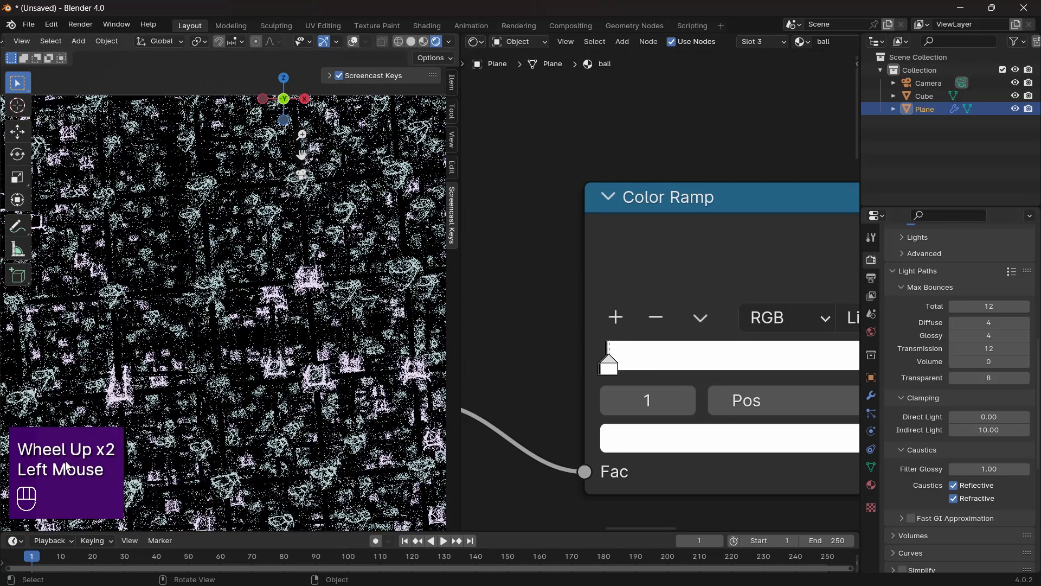
- Set the Emission Strength of the ball material to 5
{"action": "middle_click_drag", "start_coordinate": [642, 408], "coordinate": [567, 275]}
{"action": "middle_click_drag", "start_coordinate": [706, 410], "coordinate": [636, 338]}
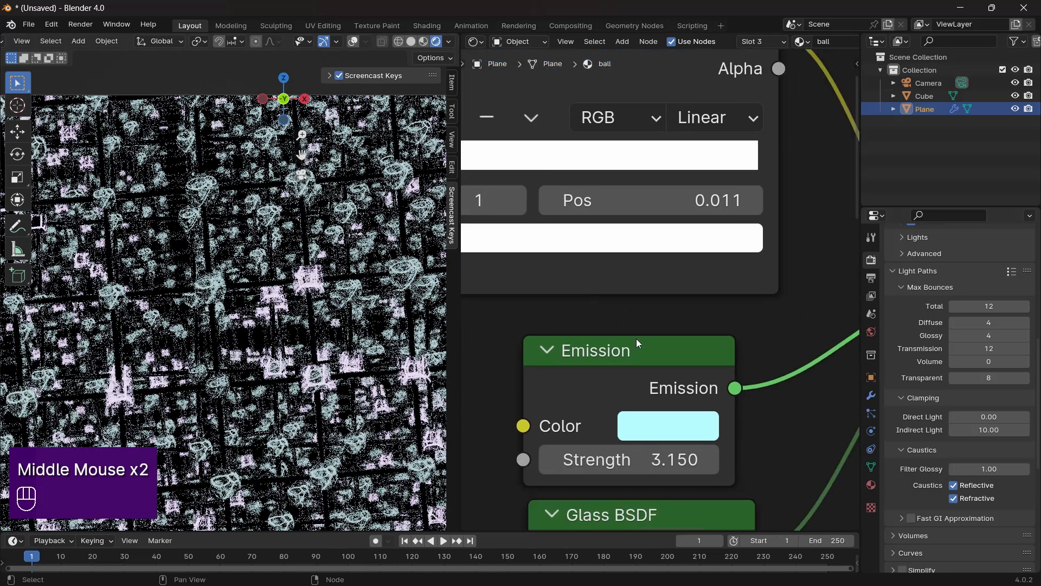
{"action": "middle_click_drag", "start_coordinate": [656, 452], "coordinate": [586, 364]}
{"action": "left_click", "coordinate": [586, 363]}
{"action": "type", "text": "5"}
{"action": "key", "text": "Return"}
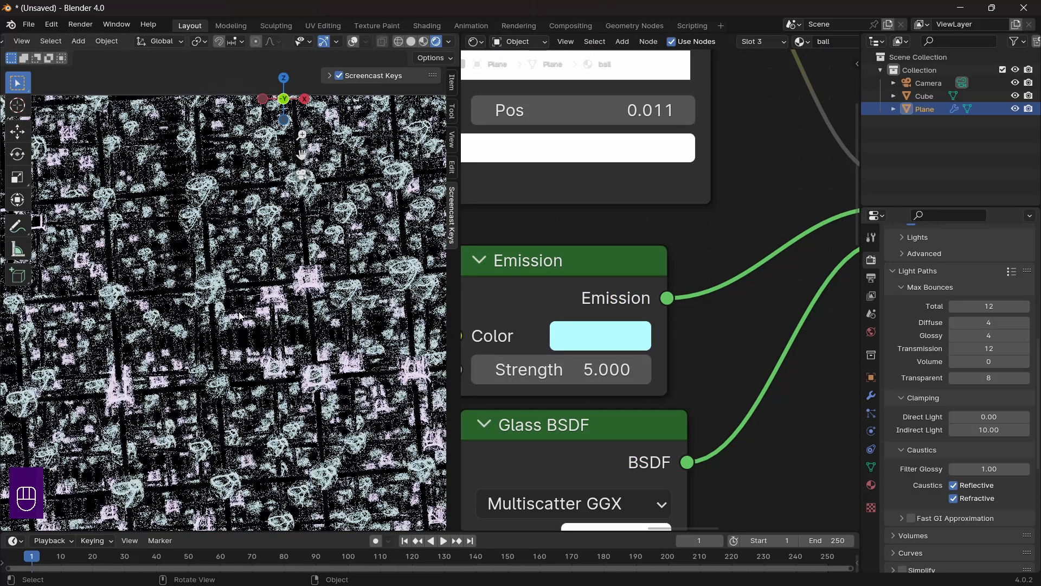
- Try reddish and blue Emission colors on the ball material, settling on a slightly more saturated light cyan
{"action": "scroll", "coordinate": [242, 314], "scroll_direction": "down", "scroll_amount": 2}
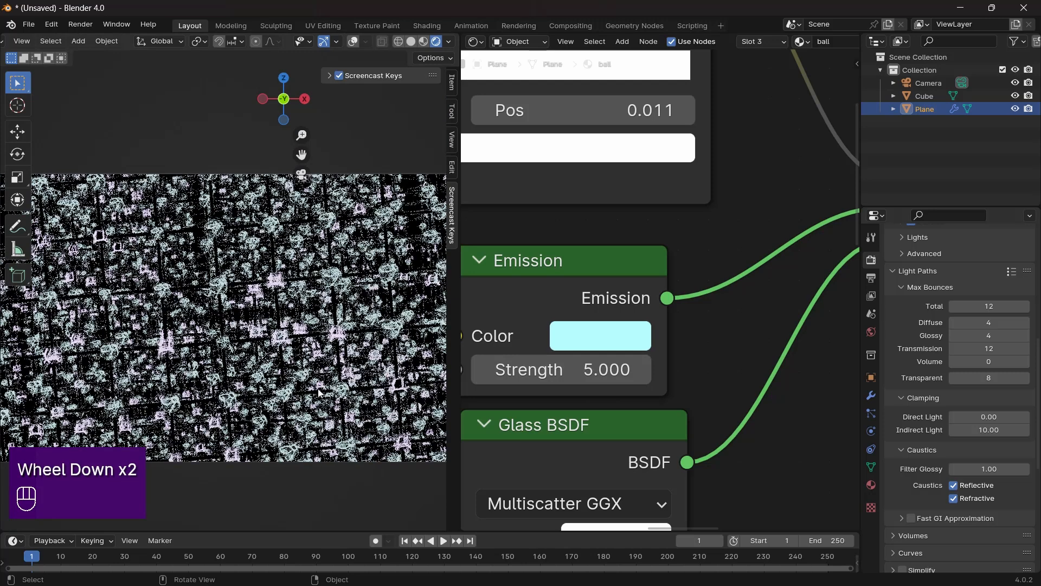
{"action": "left_click", "coordinate": [607, 335]}
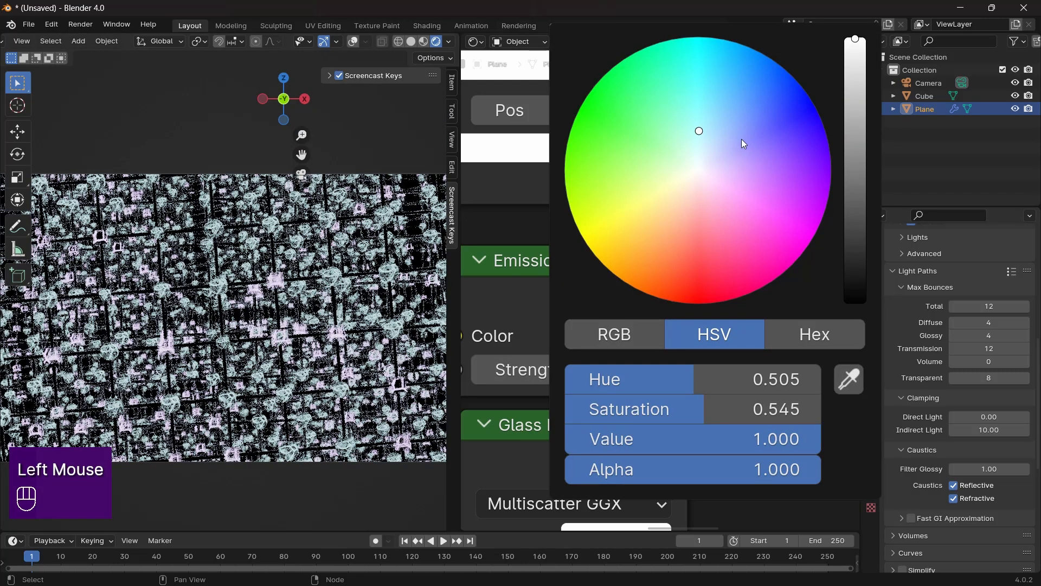
{"action": "left_click", "coordinate": [698, 207]}
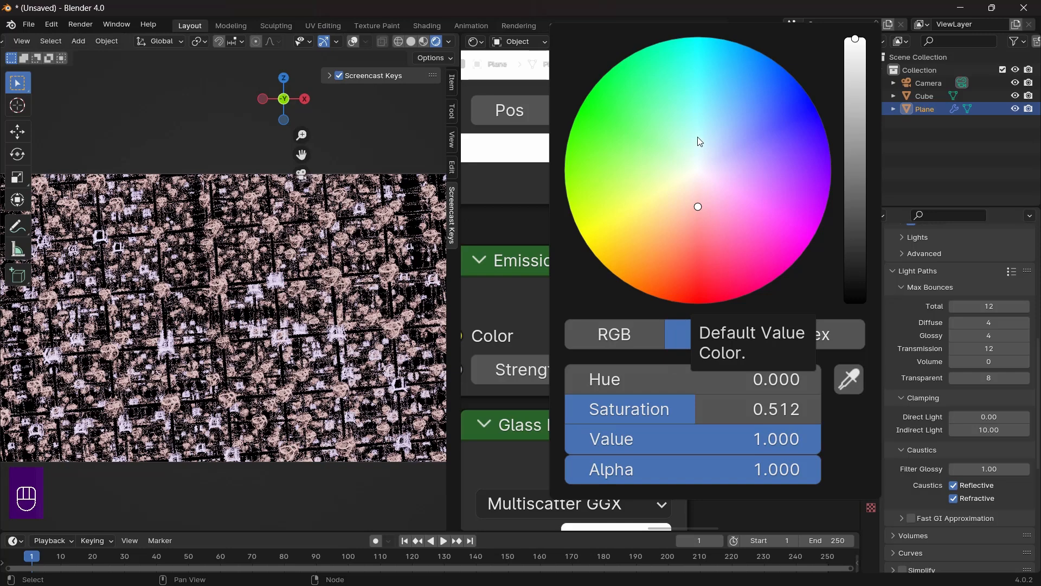
{"action": "left_click", "coordinate": [699, 137]}
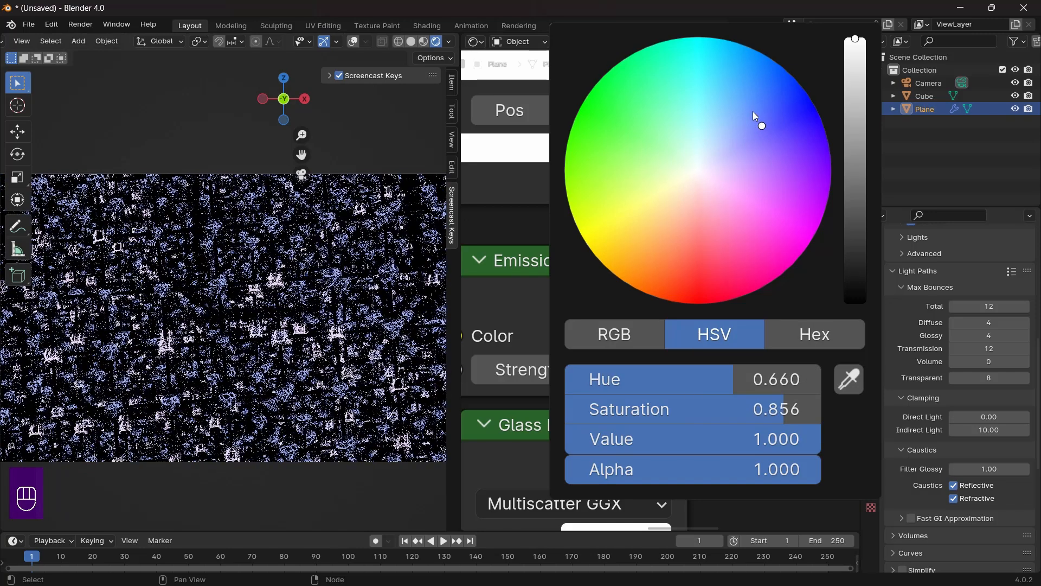
{"action": "left_click", "coordinate": [705, 133]}
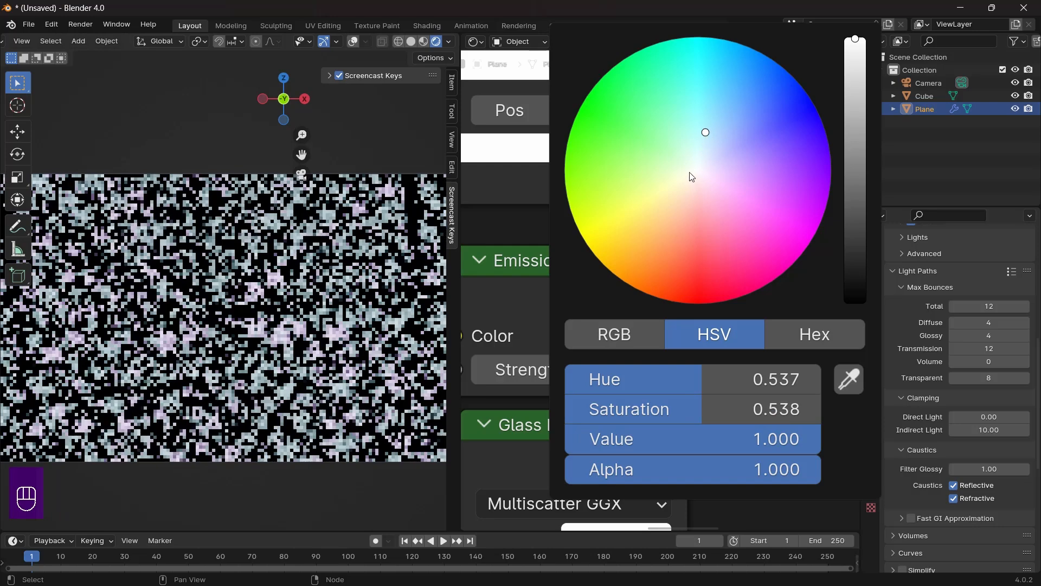
{"action": "left_click", "coordinate": [700, 133]}
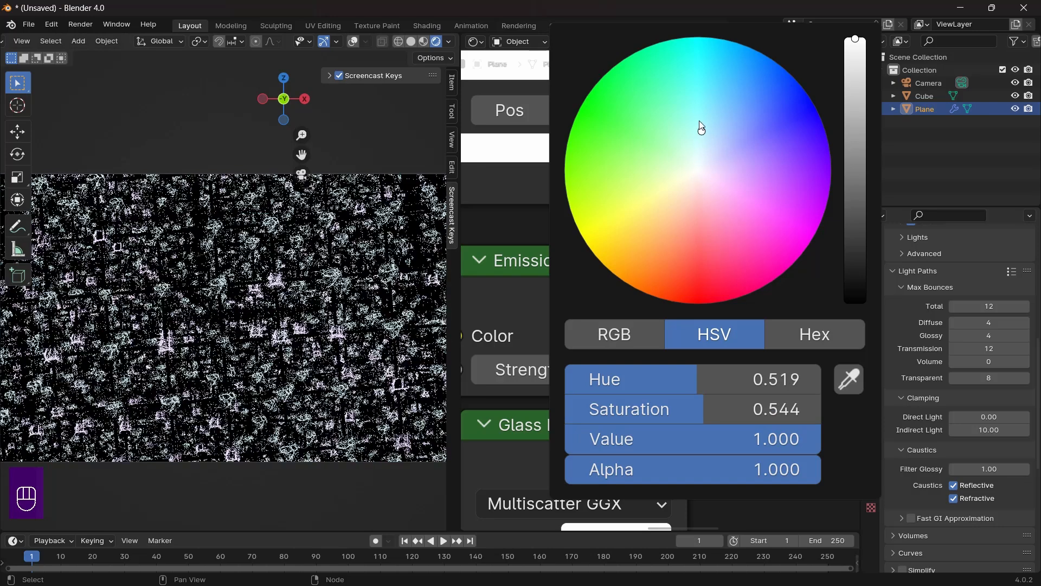
{"action": "left_click", "coordinate": [700, 122]}
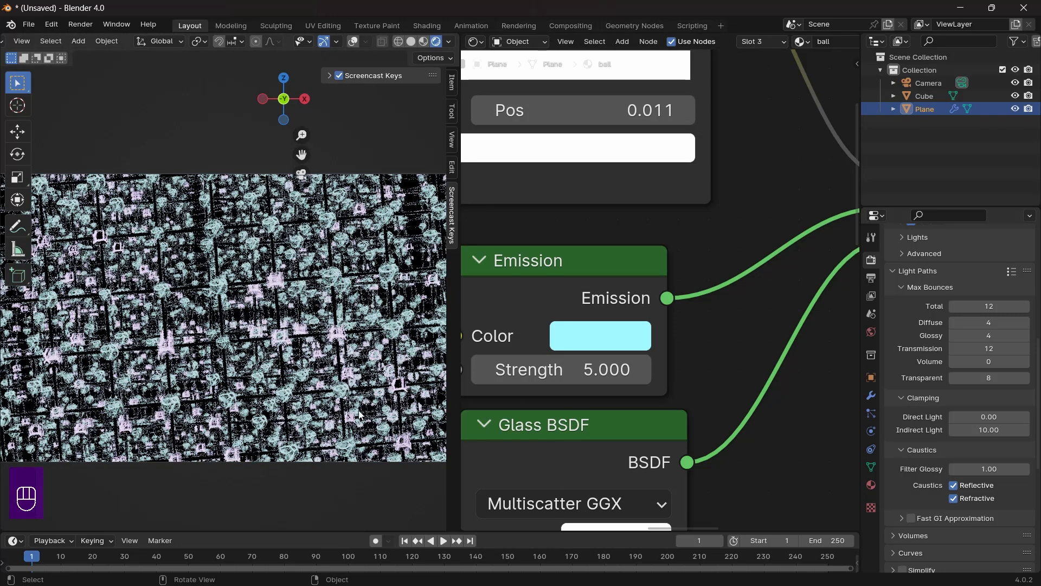
- Select the camera and pick its depth-of-field distance from the lattice, repeating the pick at a second spot
{"action": "right_click", "coordinate": [227, 312]}
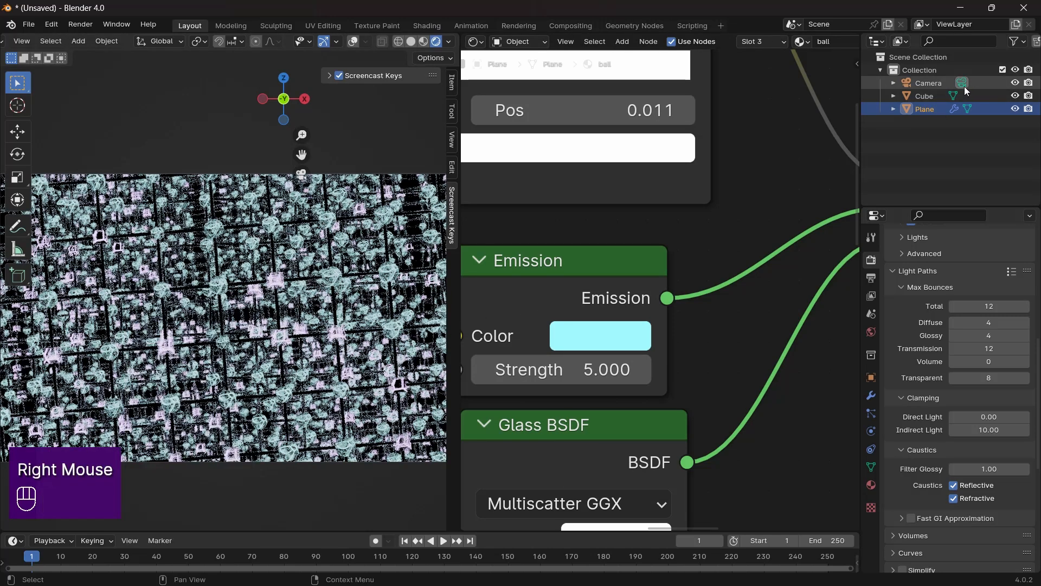
{"action": "left_click", "coordinate": [931, 85]}
{"action": "right_click", "coordinate": [197, 311]}
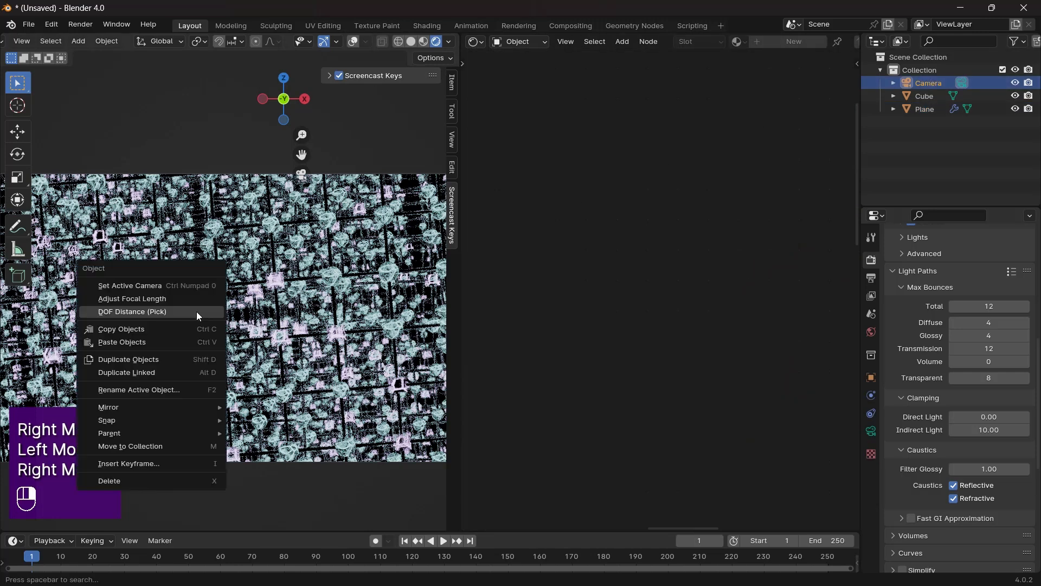
{"action": "left_click", "coordinate": [186, 311]}
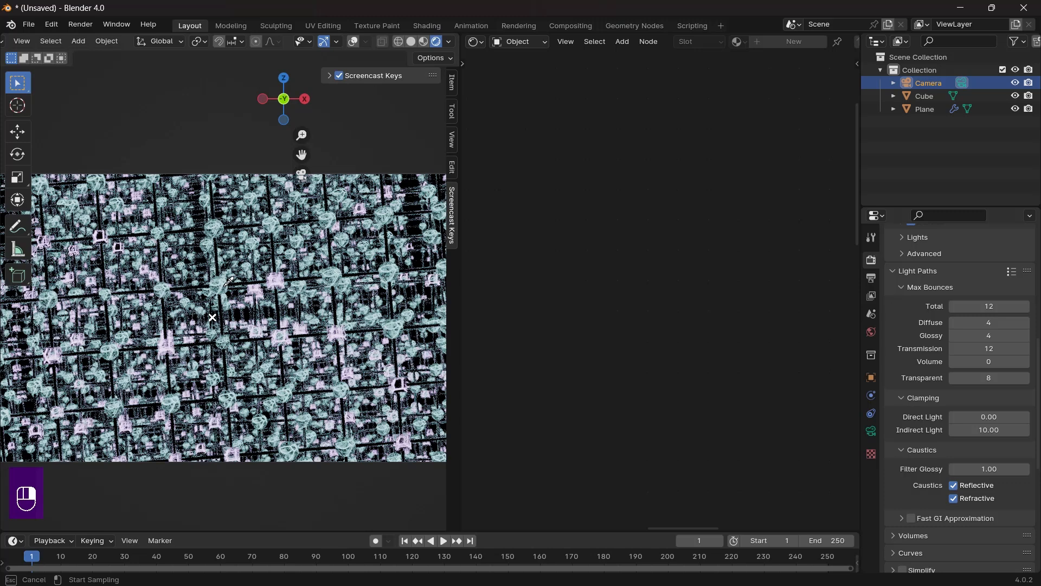
{"action": "left_click", "coordinate": [129, 332]}
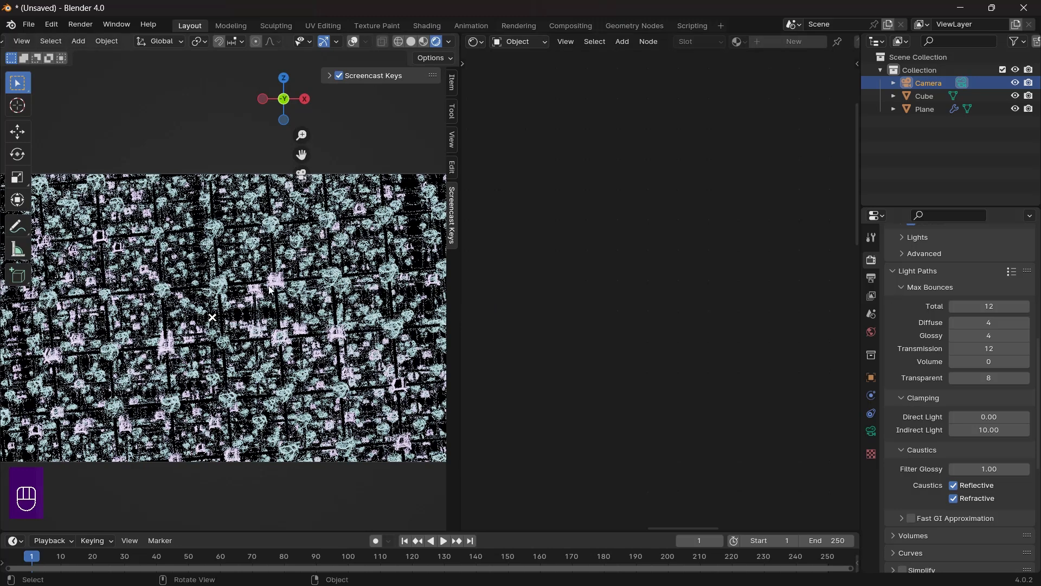
{"action": "right_click", "coordinate": [242, 269]}
{"action": "left_click", "coordinate": [235, 271]}
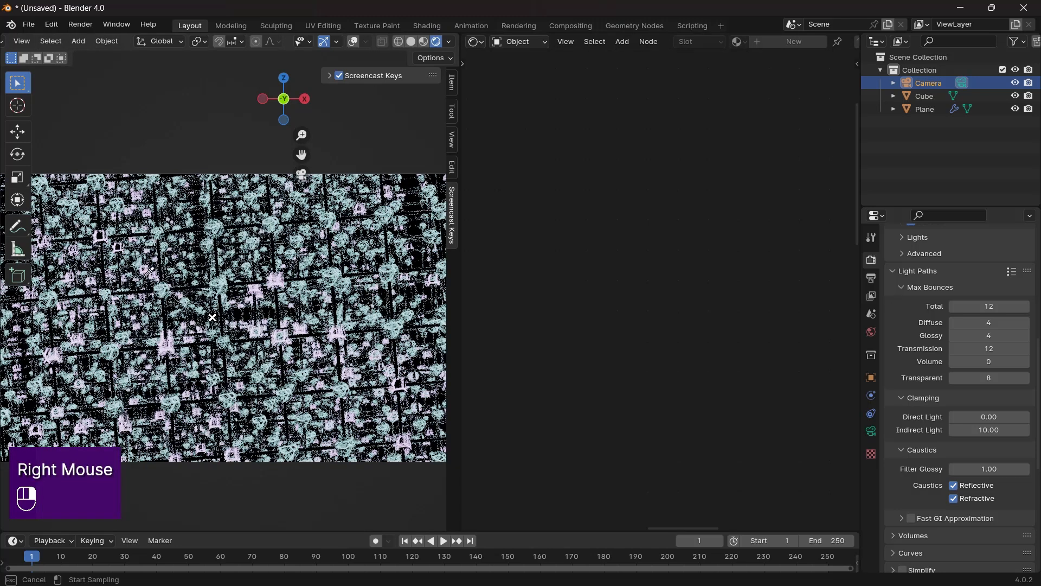
{"action": "left_click", "coordinate": [127, 287]}
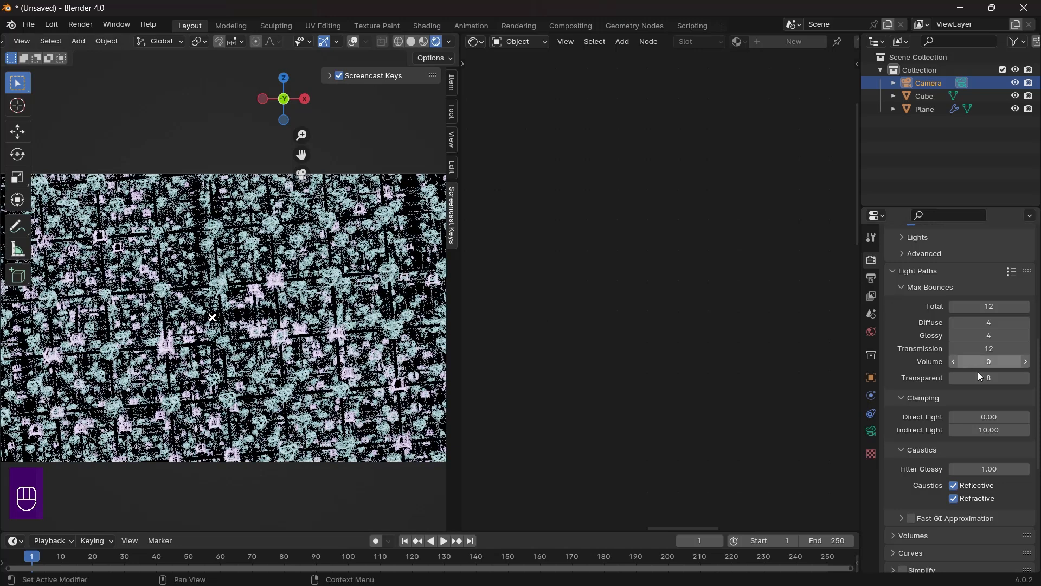
- Set the camera's depth-of-field aperture to 16 Blades and F-Stop 1.5 after trying 0.1 and 0.5
{"action": "left_click", "coordinate": [871, 431]}
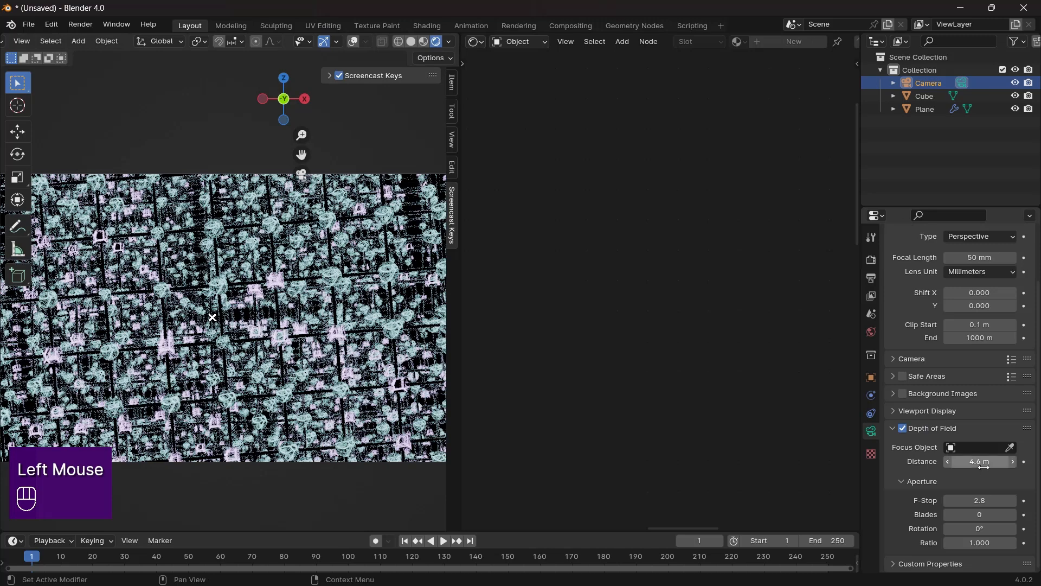
{"action": "left_click_drag", "start_coordinate": [981, 500], "coordinate": [946, 500]}
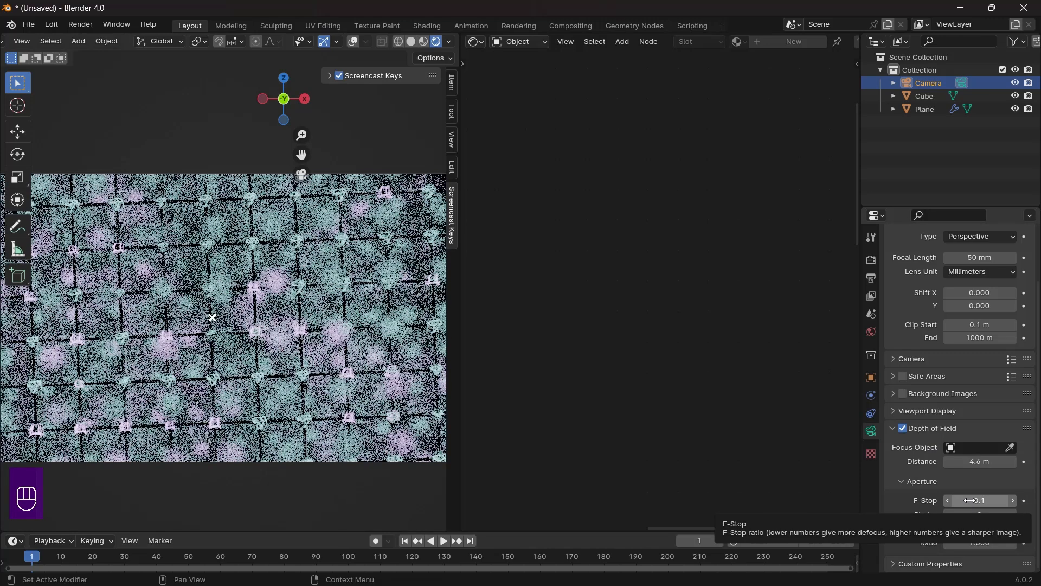
{"action": "left_click_drag", "start_coordinate": [970, 517], "coordinate": [994, 499], "text": "shift"}
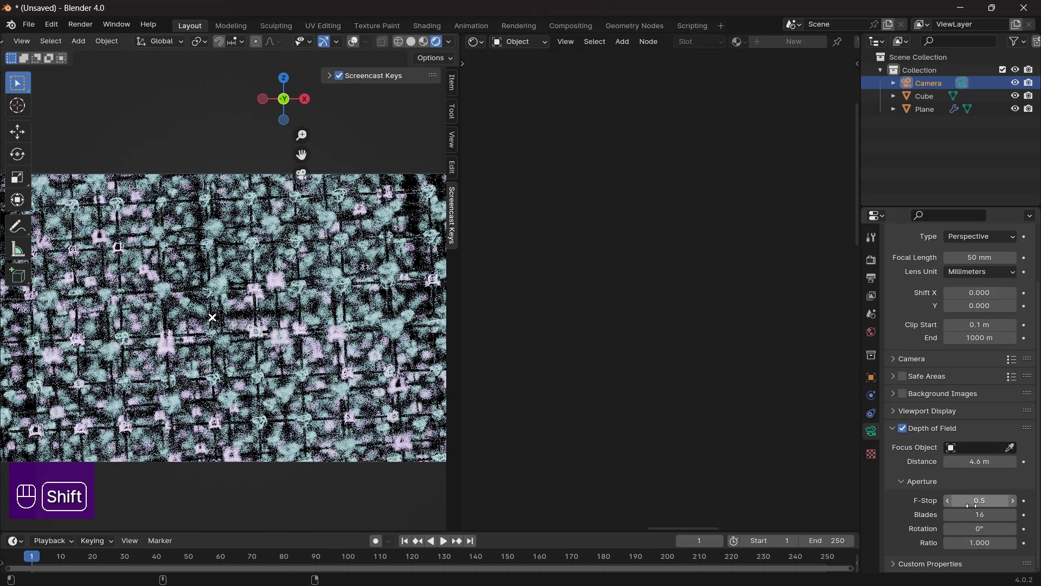
{"action": "left_click_drag", "start_coordinate": [980, 499], "coordinate": [1017, 499], "text": "shift"}
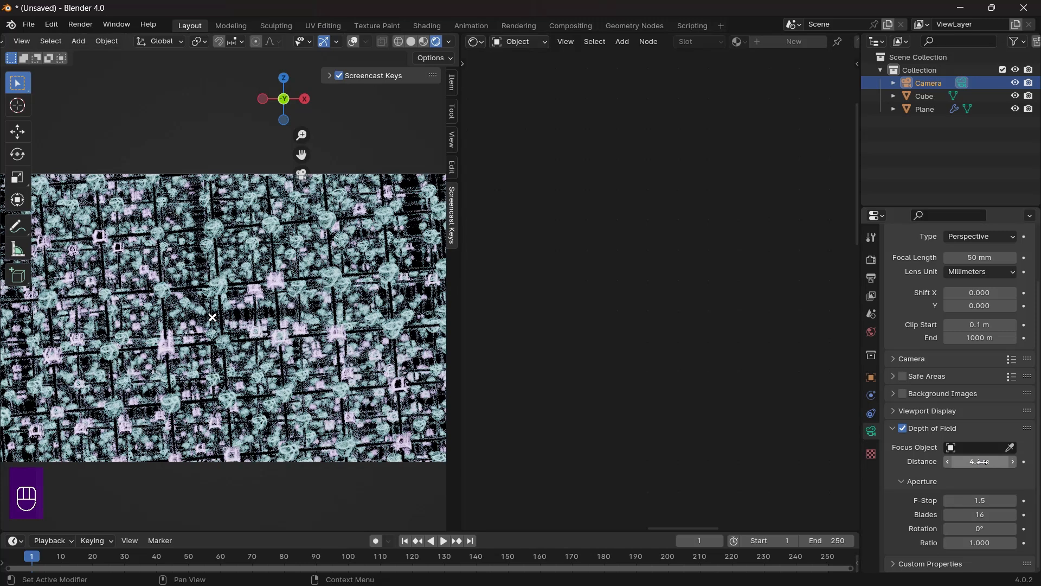
{"action": "key", "text": "shift"}
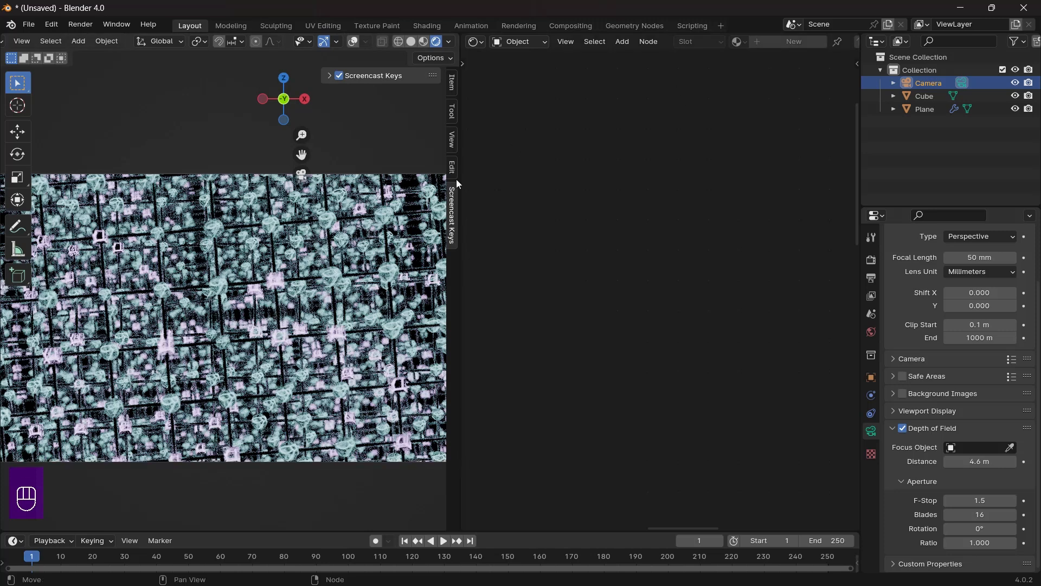
- Select the lattice plane, switch the shader editor to the grid material and set its Principled BSDF Metallic to 0
{"action": "left_click", "coordinate": [310, 317]}
{"action": "scroll", "coordinate": [705, 70], "scroll_direction": "down", "scroll_amount": 5}
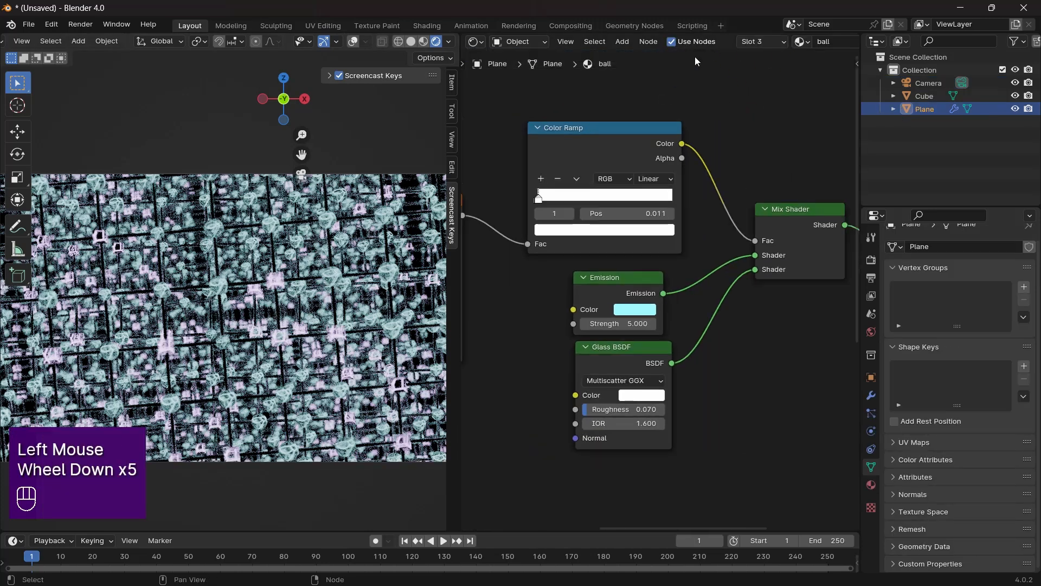
{"action": "left_click", "coordinate": [801, 41]}
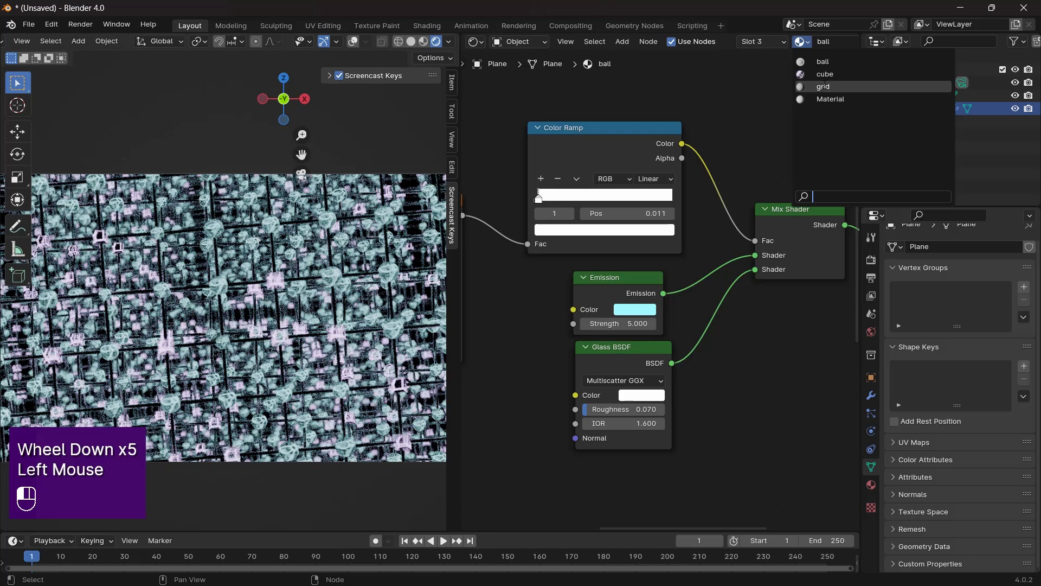
{"action": "left_click", "coordinate": [830, 81]}
{"action": "scroll", "coordinate": [658, 357], "scroll_direction": "up", "scroll_amount": 1}
{"action": "middle_click_drag", "start_coordinate": [724, 328], "coordinate": [633, 327]}
{"action": "scroll", "coordinate": [634, 327], "scroll_direction": "up", "scroll_amount": 3}
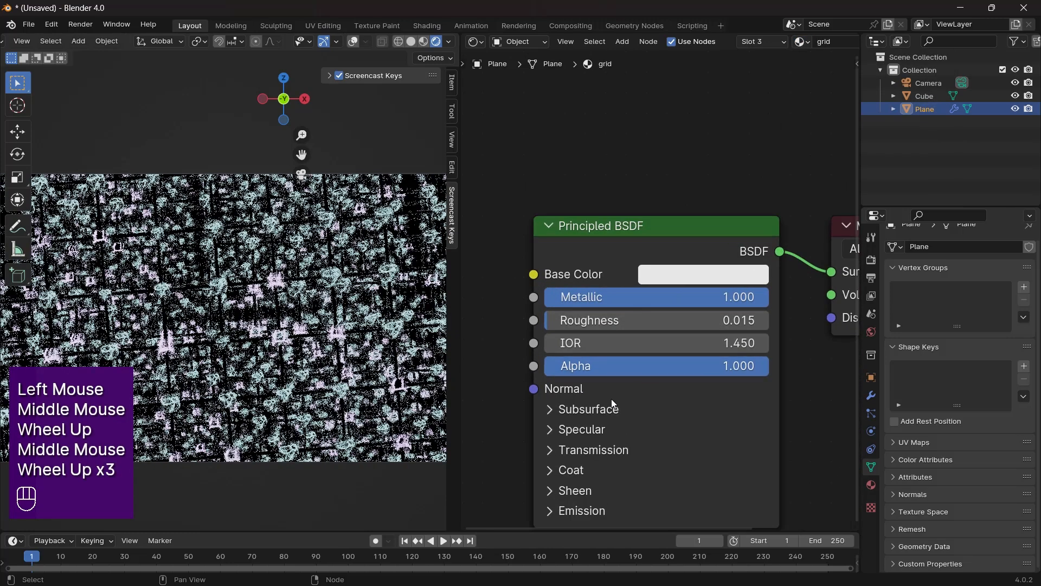
{"action": "left_click", "coordinate": [687, 344]}
{"action": "left_click_drag", "start_coordinate": [694, 297], "coordinate": [466, 297]}
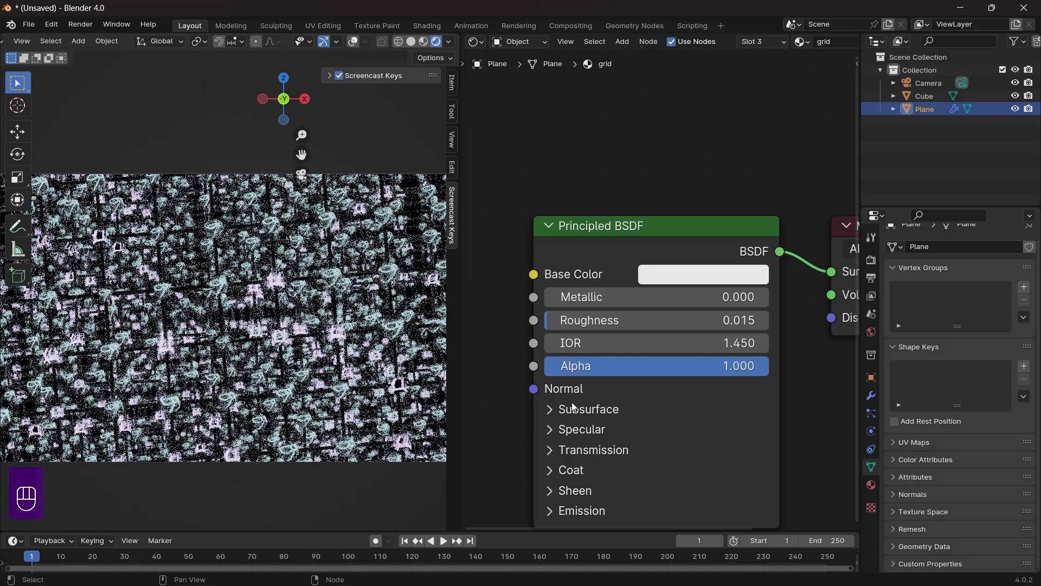
- Set the grid material's Transmission Weight to 0.977 and expand its Coat settings
{"action": "left_click", "coordinate": [578, 451]}
{"action": "scroll", "coordinate": [691, 428], "scroll_direction": "down", "scroll_amount": 1}
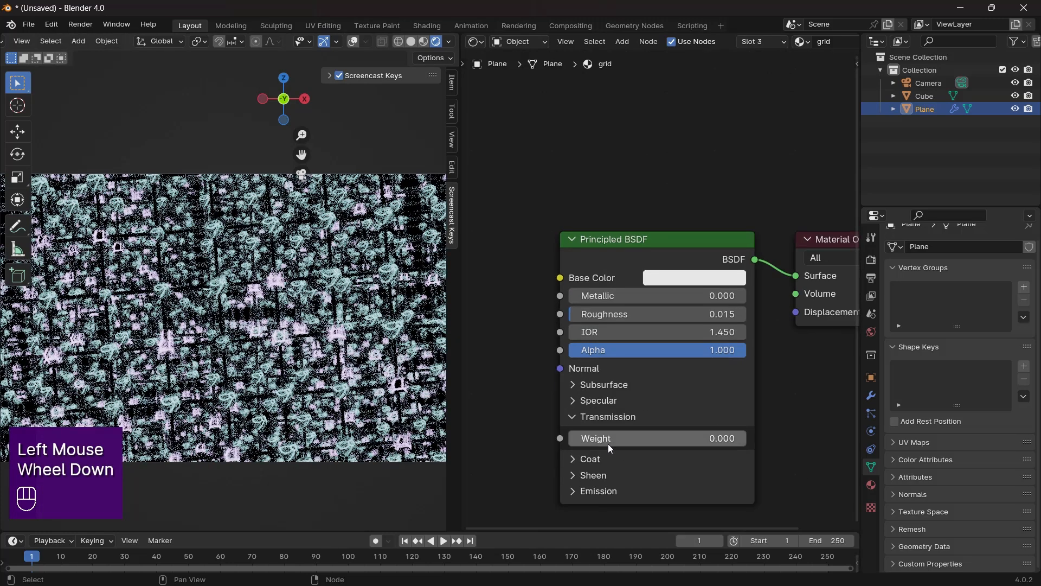
{"action": "left_click_drag", "start_coordinate": [607, 440], "coordinate": [803, 440]}
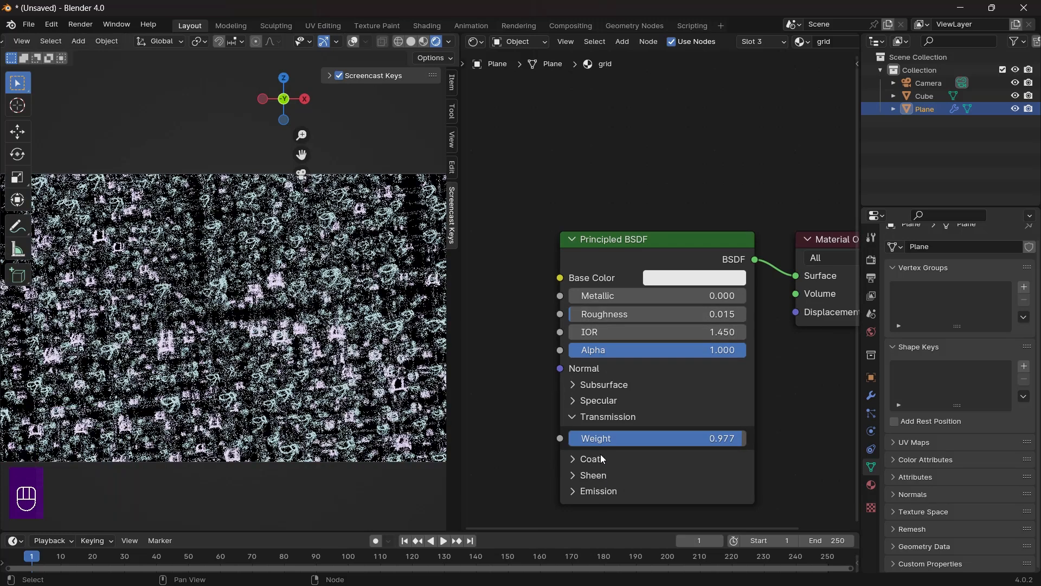
{"action": "left_click", "coordinate": [598, 452]}
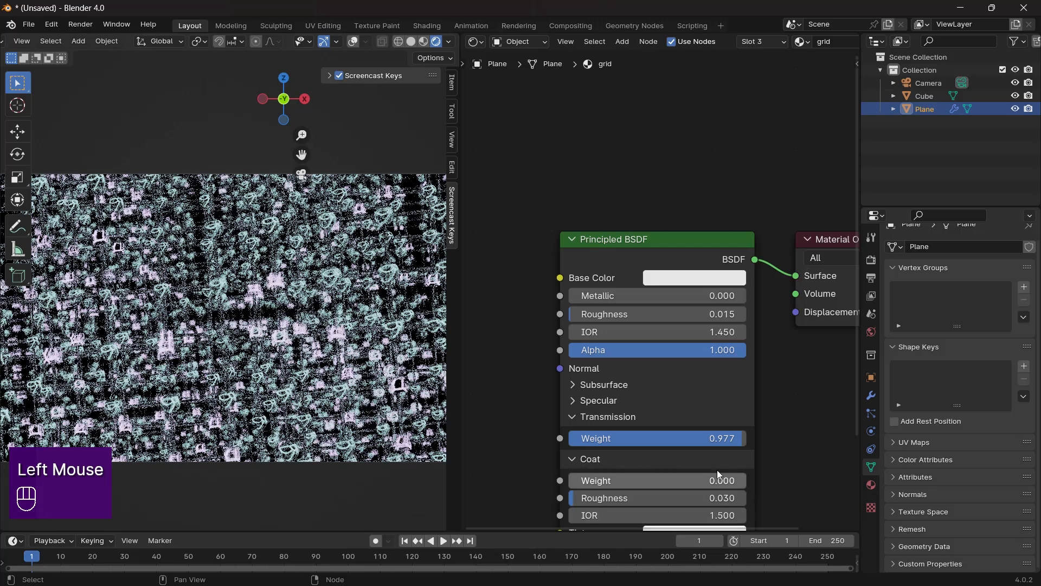
- Try a dark gray Base Color with Value 0.143 on the grid material, then set it to light gray
{"action": "left_click", "coordinate": [695, 278]}
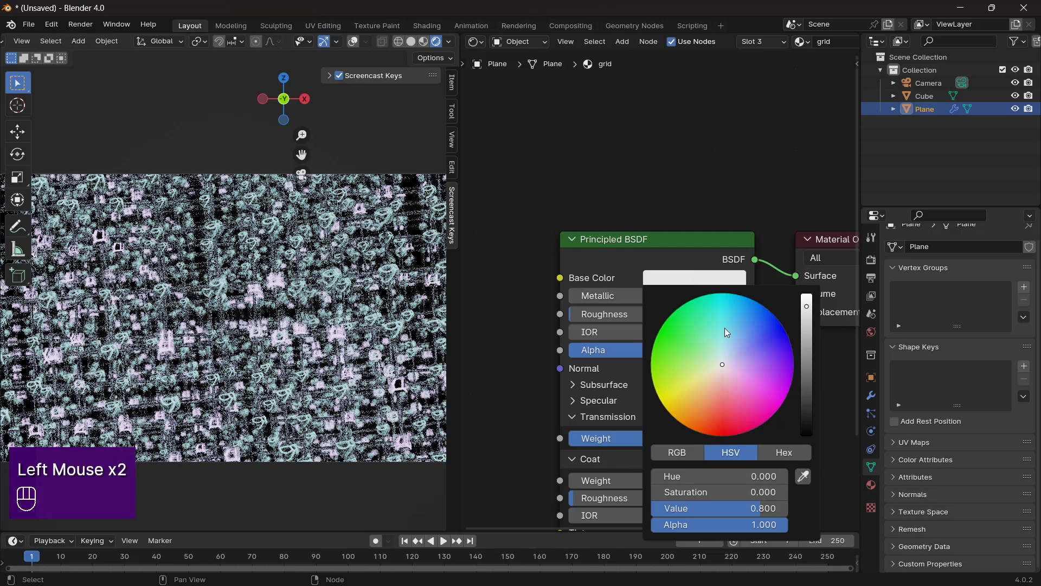
{"action": "left_click", "coordinate": [809, 382]}
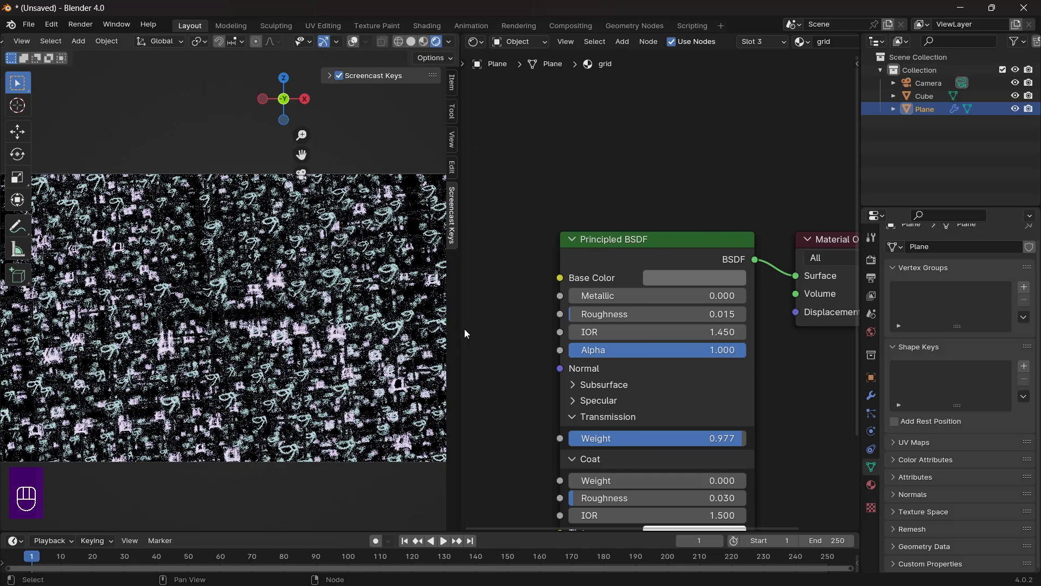
{"action": "left_click", "coordinate": [731, 279]}
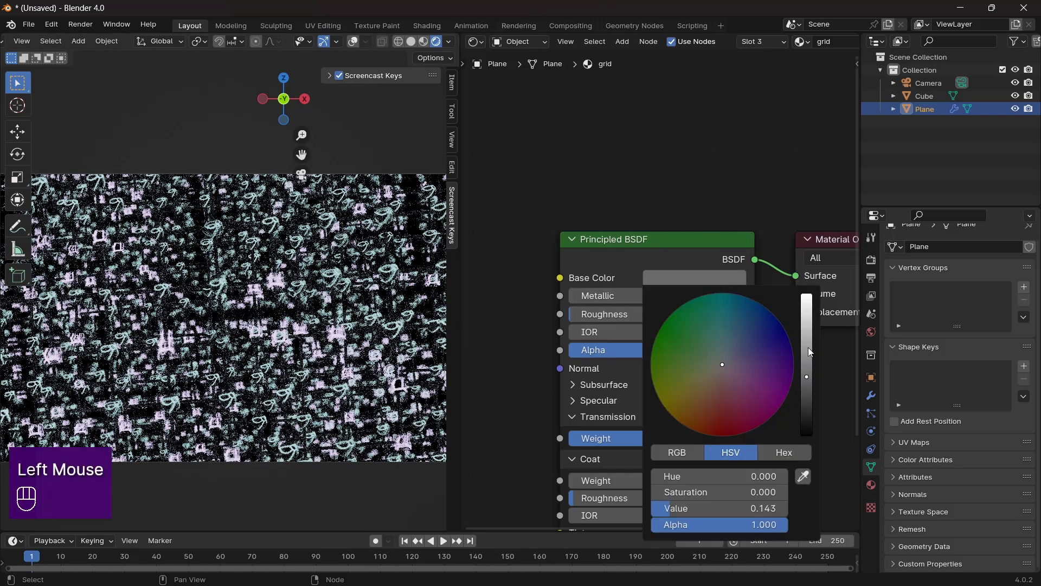
{"action": "left_click", "coordinate": [803, 323]}
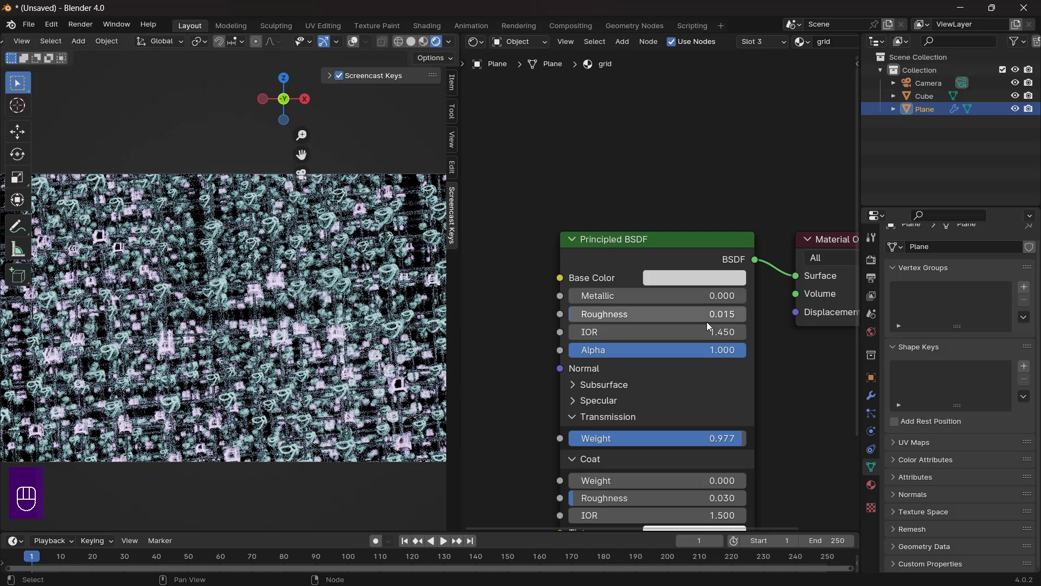
- Set the grid material's Principled BSDF to Metallic 1 and Transmission Weight 0
{"action": "left_click_drag", "start_coordinate": [600, 295], "coordinate": [705, 296]}
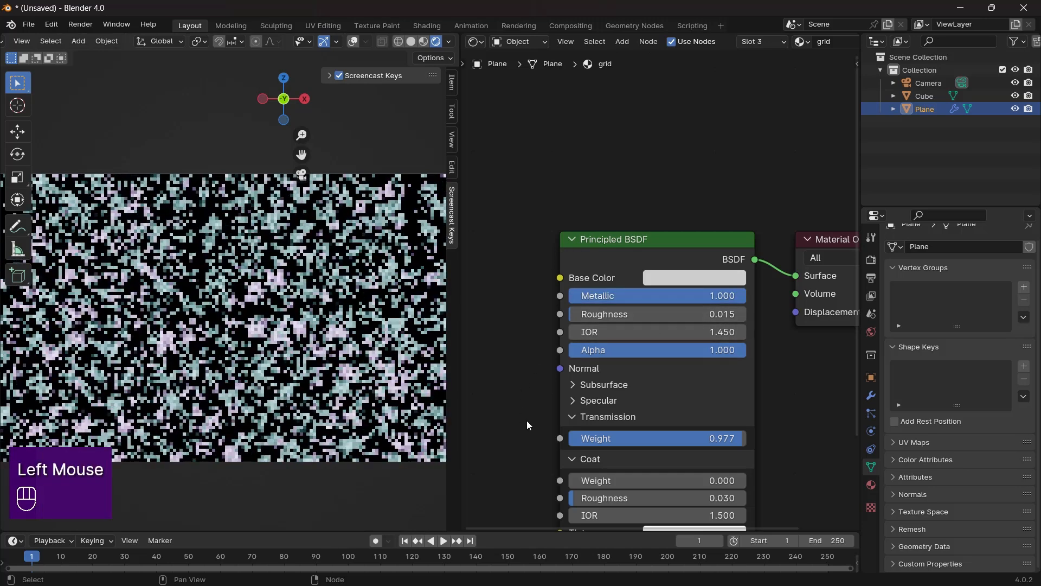
{"action": "left_click_drag", "start_coordinate": [633, 438], "coordinate": [542, 438]}
{"action": "middle_click_drag", "start_coordinate": [671, 430], "coordinate": [653, 359]}
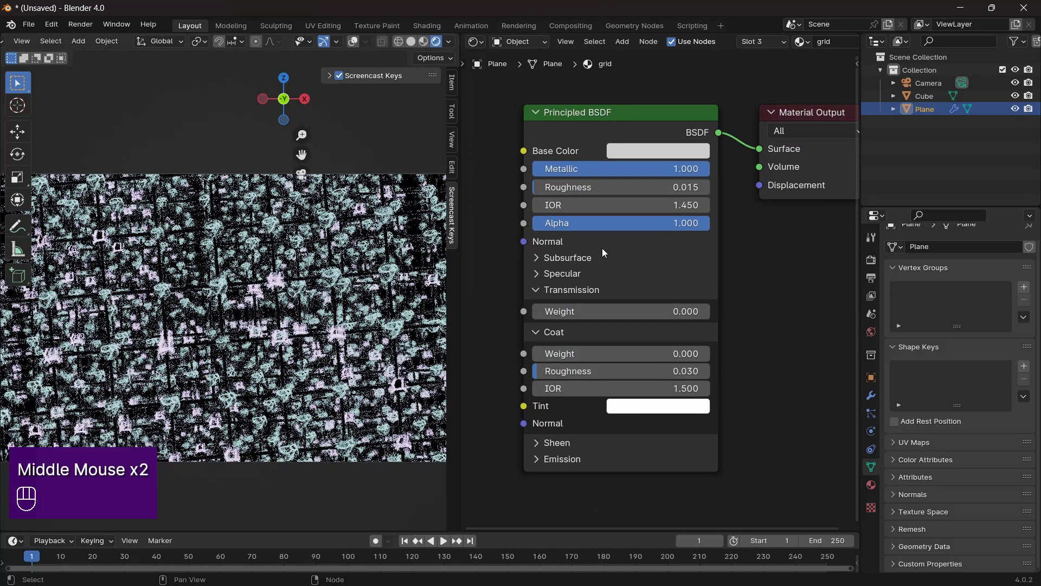
{"action": "middle_click_drag", "start_coordinate": [629, 279], "coordinate": [629, 352]}
- Tint the grid material's Base Color pale cyan with Hue 0.477 and Saturation 0.116 after trying yellow-green, and check the enlarged rendered viewport
{"action": "left_click", "coordinate": [678, 223]}
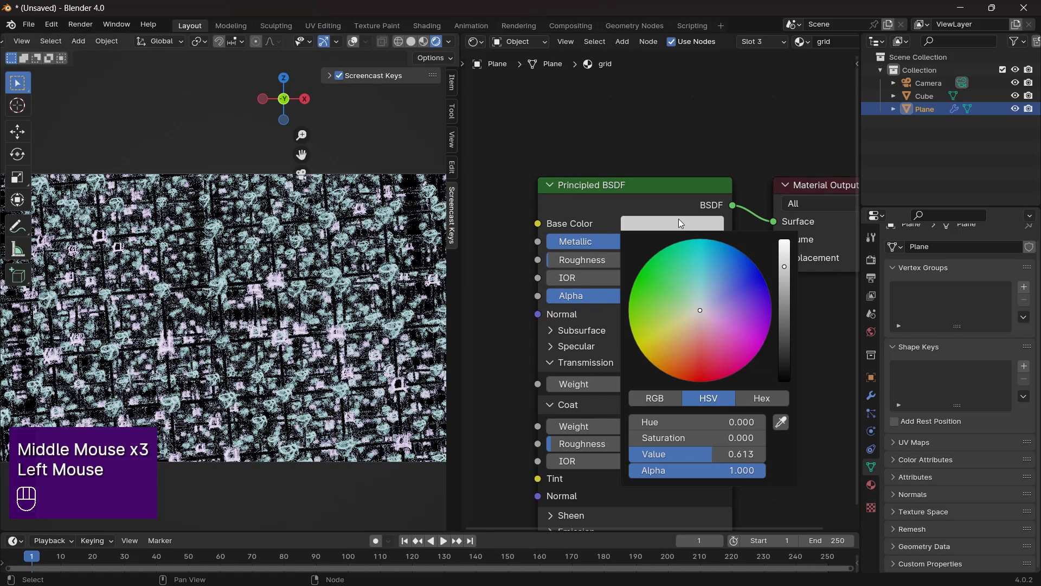
{"action": "left_click", "coordinate": [671, 320]}
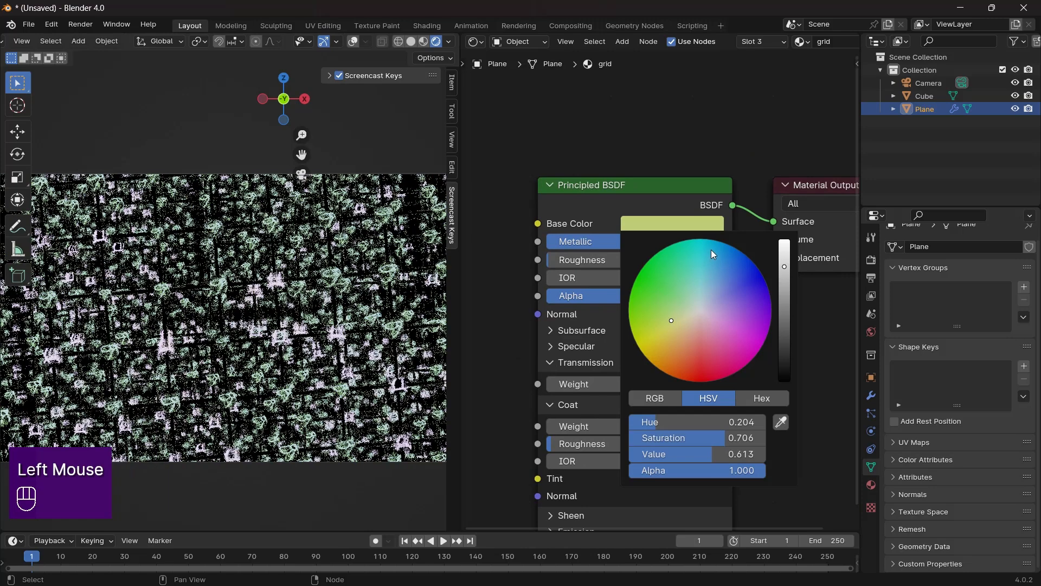
{"action": "left_click", "coordinate": [699, 309]}
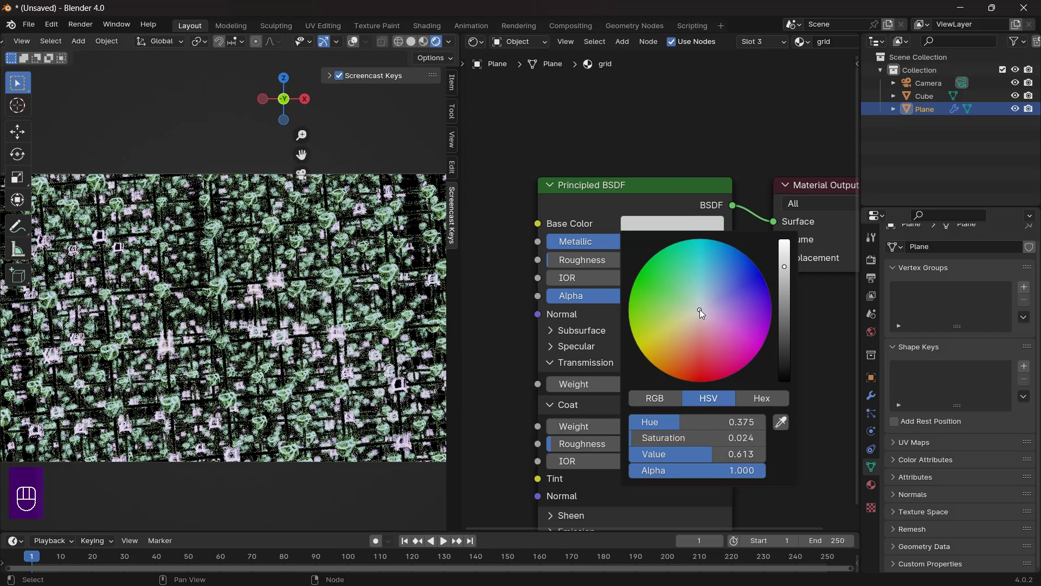
{"action": "left_click", "coordinate": [700, 302]}
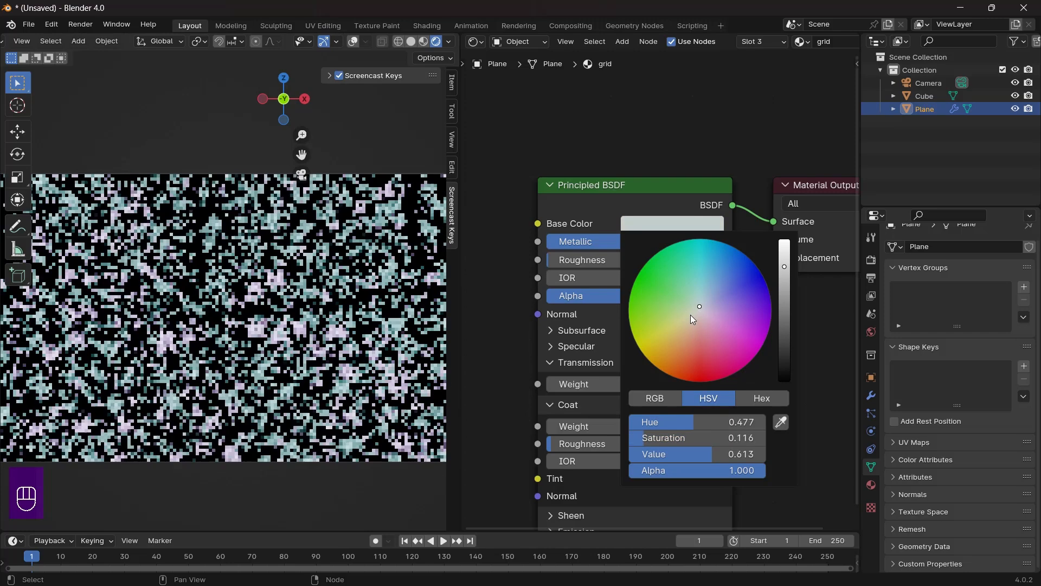
{"action": "left_click", "coordinate": [743, 148]}
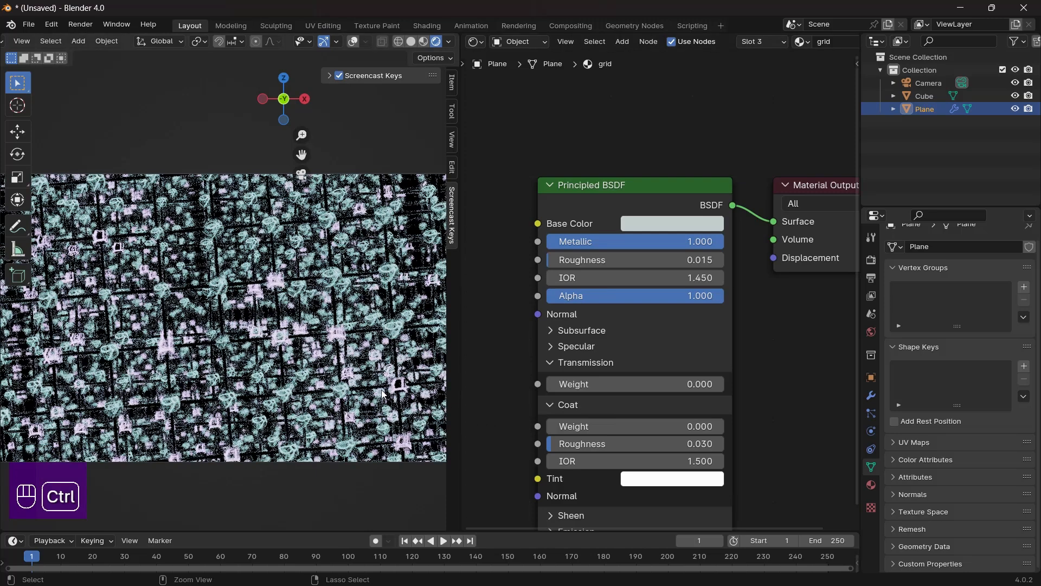
{"action": "key", "text": "ctrl+space"}
{"action": "scroll", "coordinate": [590, 326], "scroll_direction": "down", "scroll_amount": 1}
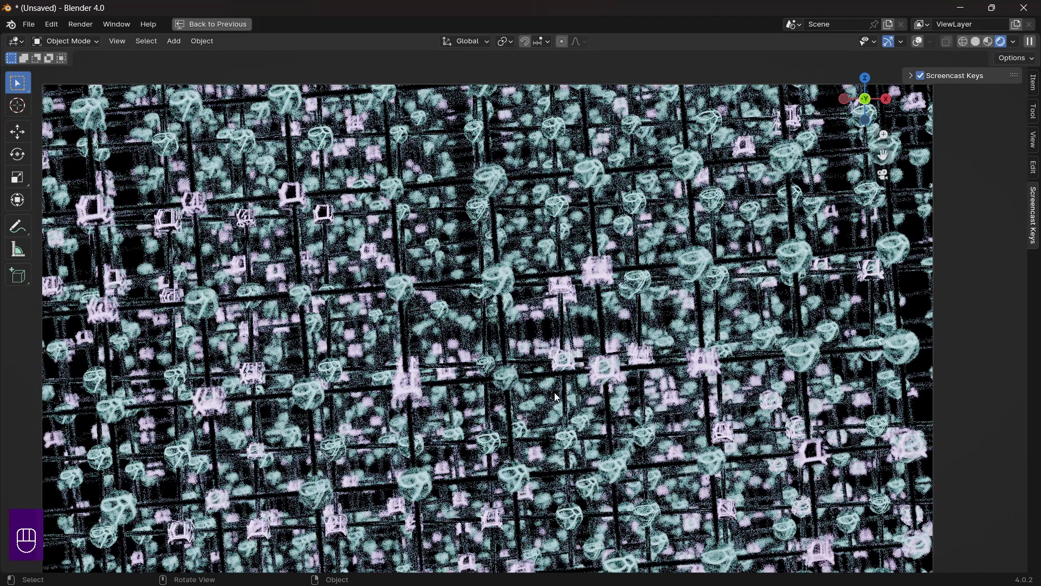
{"action": "key", "text": "ctrl+space"}
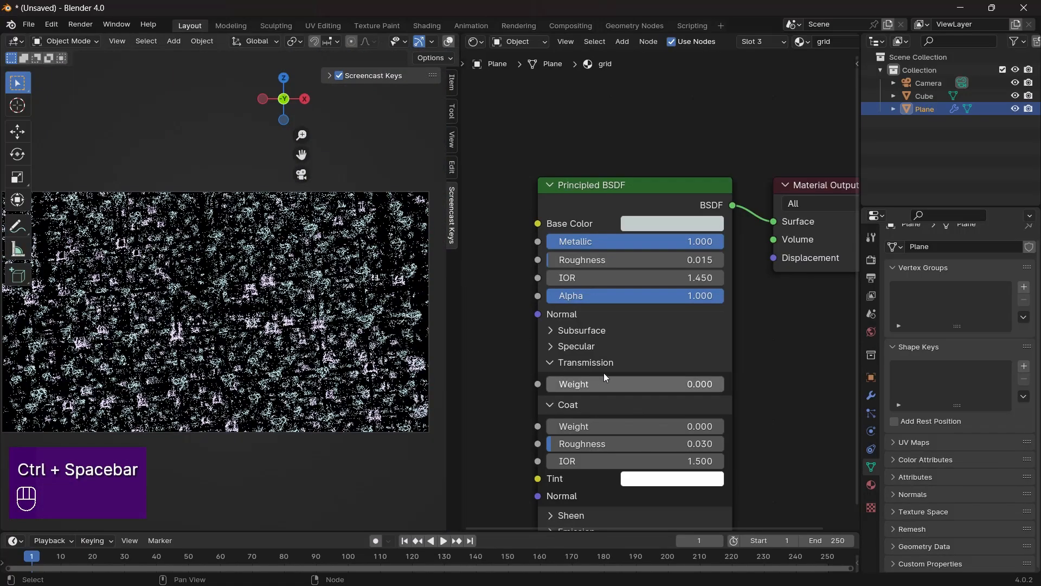
- Save the project in the Downloads folder as abstract_001
{"action": "key", "text": "ctrl+s"}
{"action": "scroll", "coordinate": [651, 391], "scroll_direction": "down", "scroll_amount": 2}
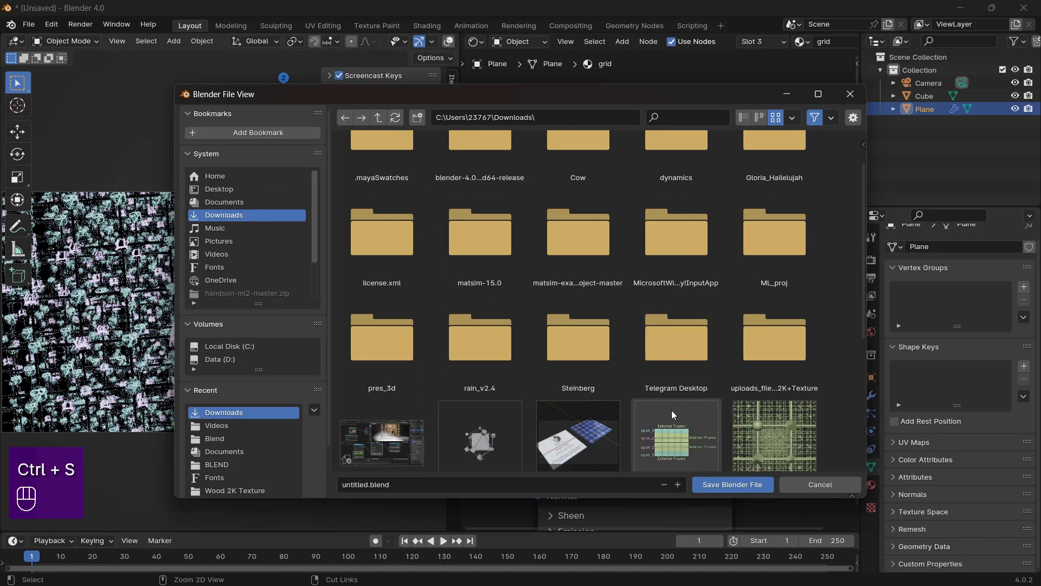
{"action": "left_click", "coordinate": [424, 484]}
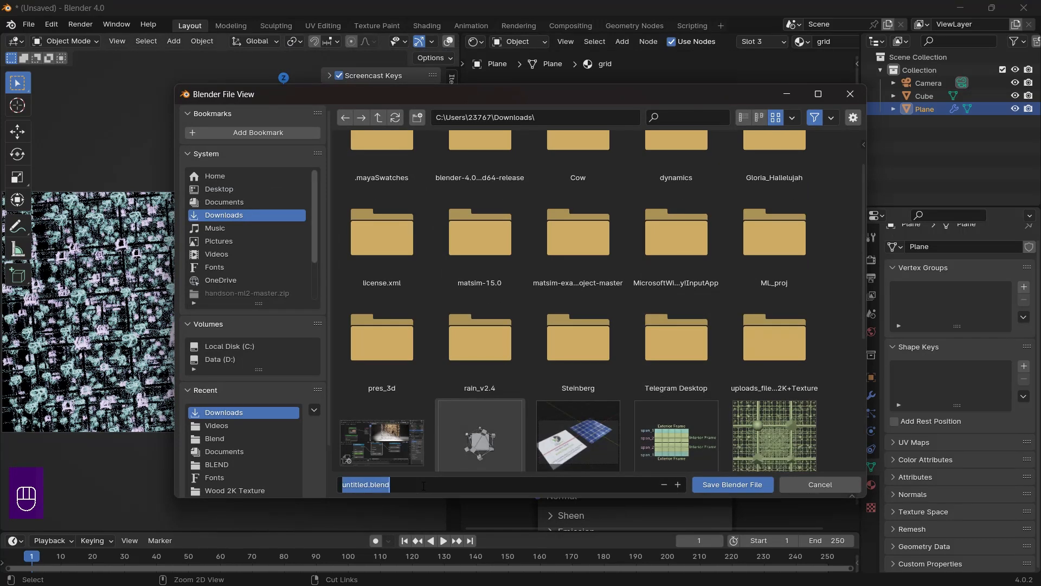
{"action": "type", "text": "abstract_001"}
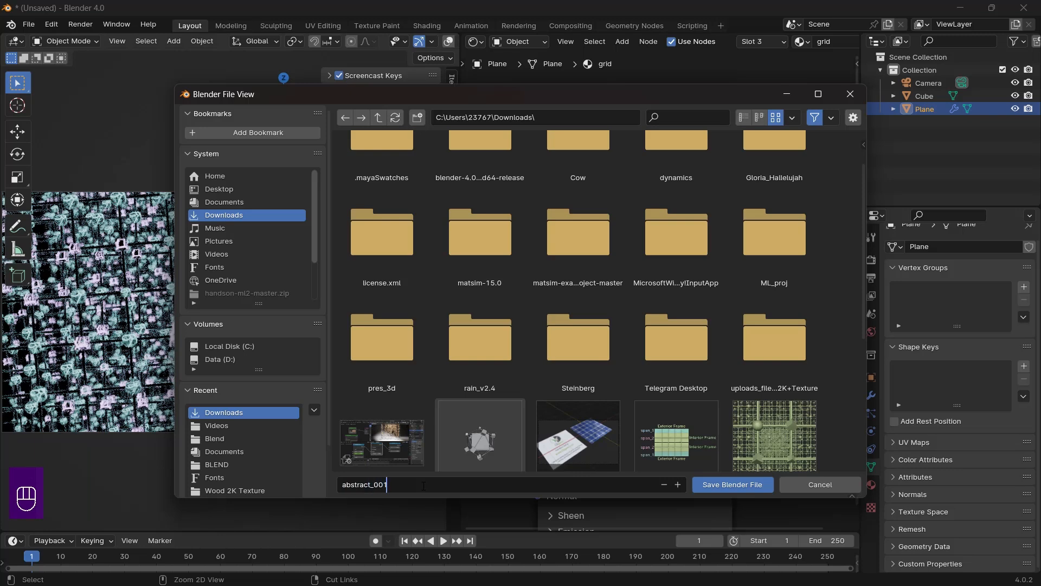
{"action": "key", "text": "Return"}
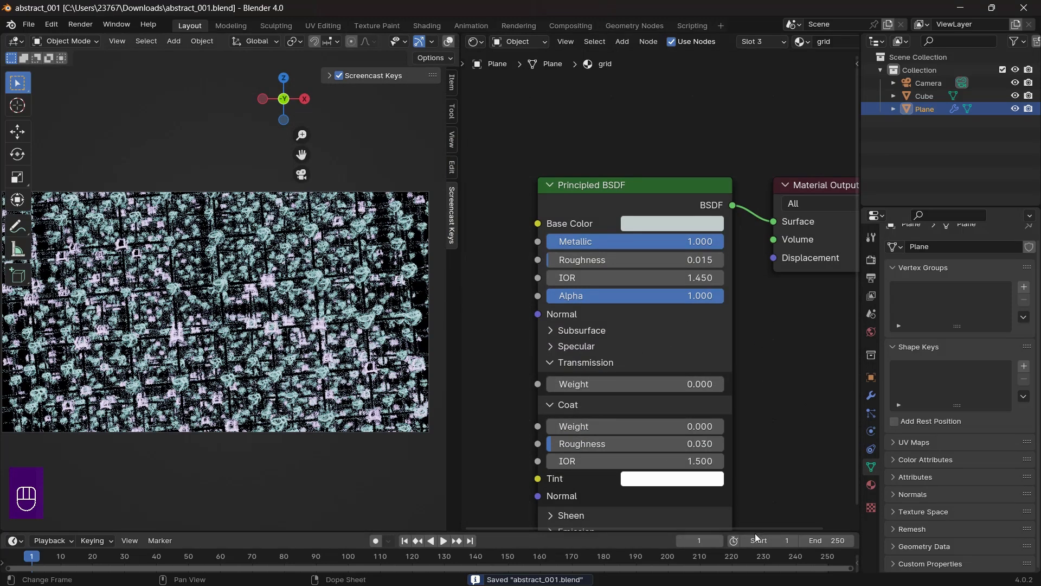
- Set the Cycles render Max Samples to 16 and render the image
{"action": "left_click", "coordinate": [871, 260]}
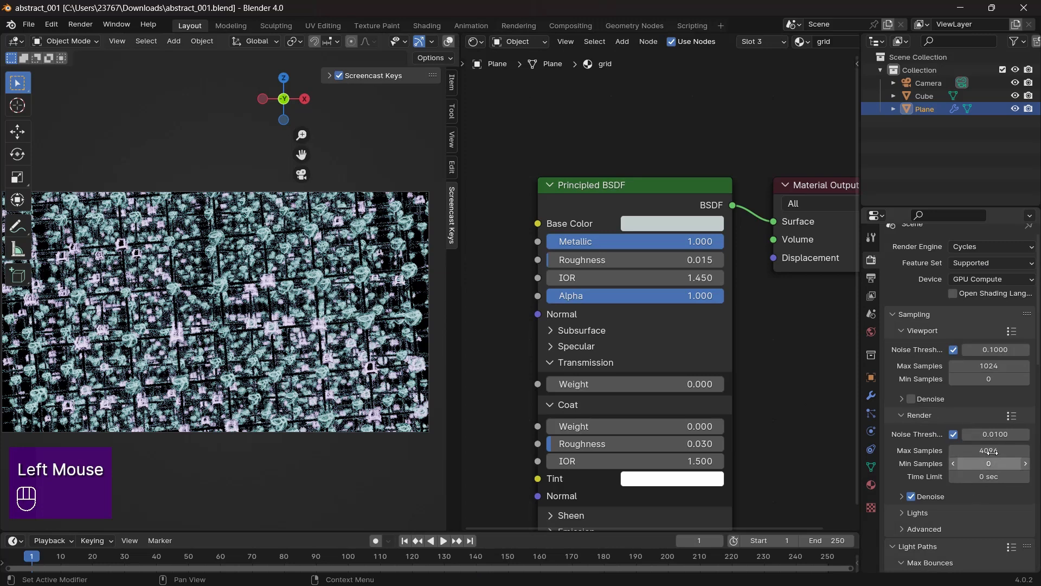
{"action": "double_click", "coordinate": [984, 450]}
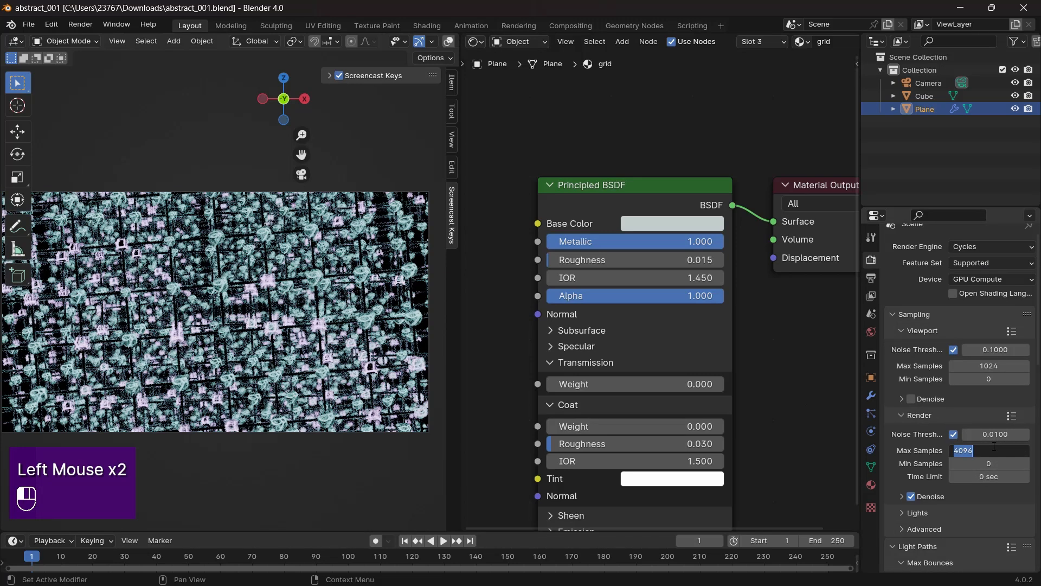
{"action": "type", "text": "16"}
{"action": "key", "text": "Return"}
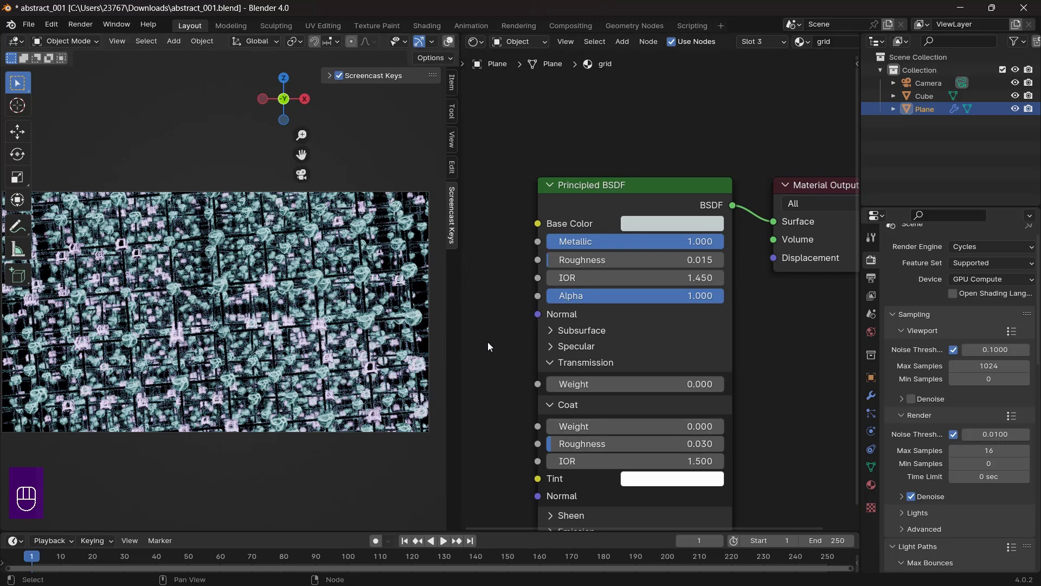
{"action": "key", "text": "F12"}
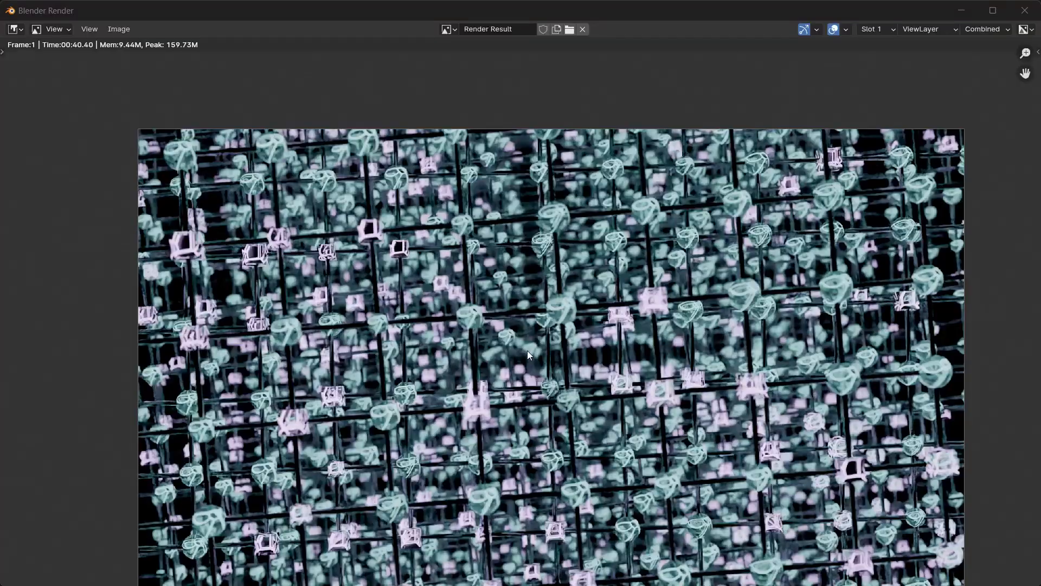
- Examine the rendered lattice's detail and depth-of-field blur up close and over the full frame, and minimize the render window
{"action": "middle_click_drag", "start_coordinate": [566, 367], "coordinate": [572, 330]}
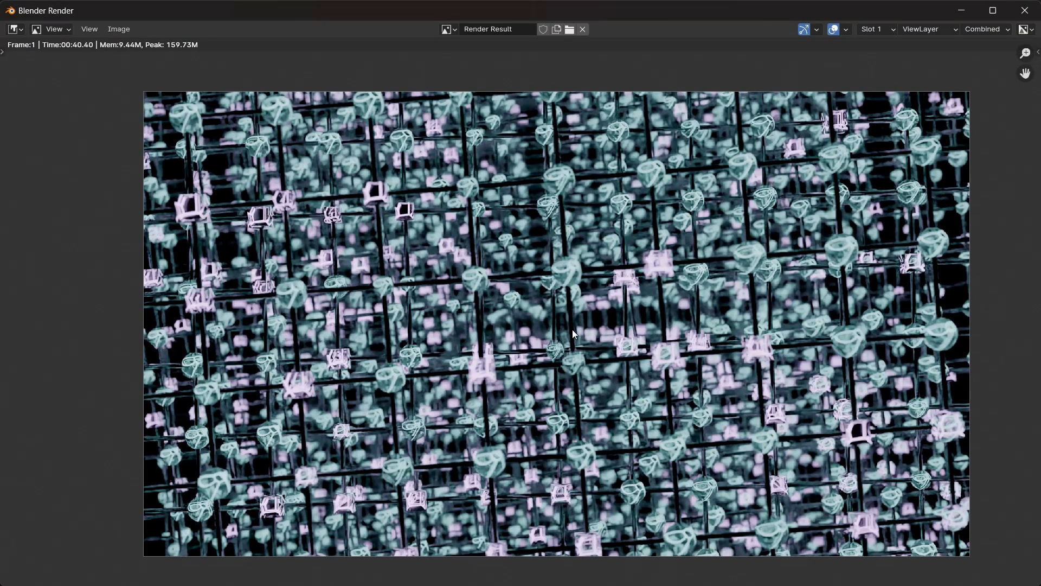
{"action": "scroll", "coordinate": [493, 291], "scroll_direction": "up", "scroll_amount": 4}
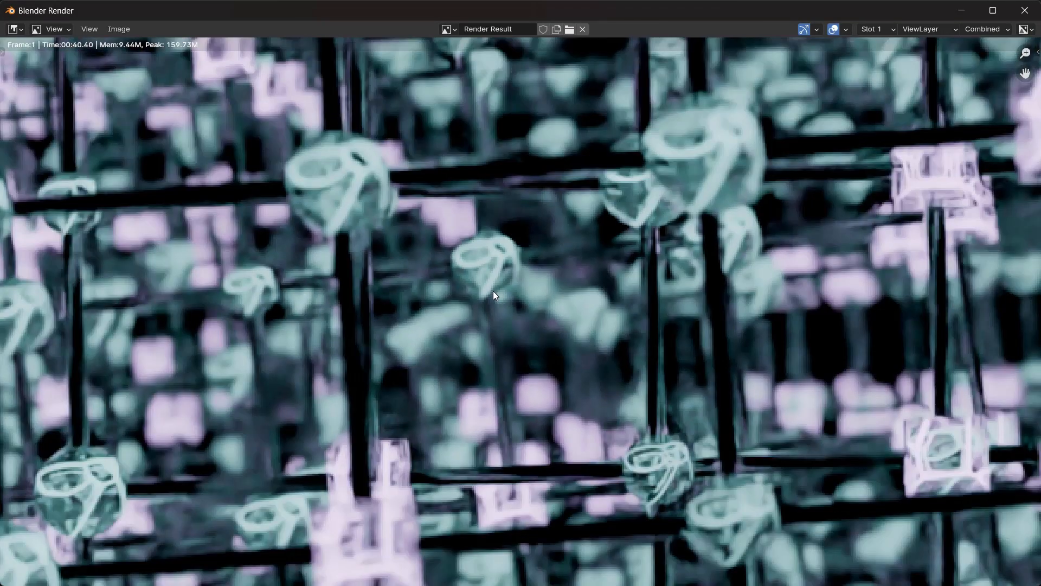
{"action": "scroll", "coordinate": [492, 291], "scroll_direction": "down", "scroll_amount": 2}
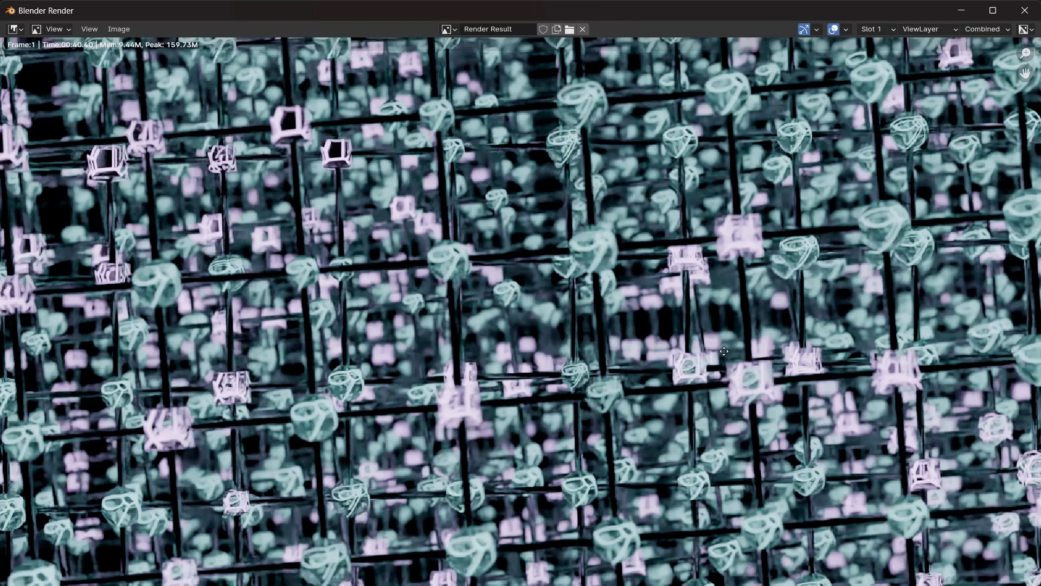
{"action": "middle_click_drag", "start_coordinate": [724, 351], "coordinate": [681, 346]}
{"action": "scroll", "coordinate": [672, 347], "scroll_direction": "down", "scroll_amount": 3}
{"action": "scroll", "coordinate": [659, 348], "scroll_direction": "up", "scroll_amount": 1}
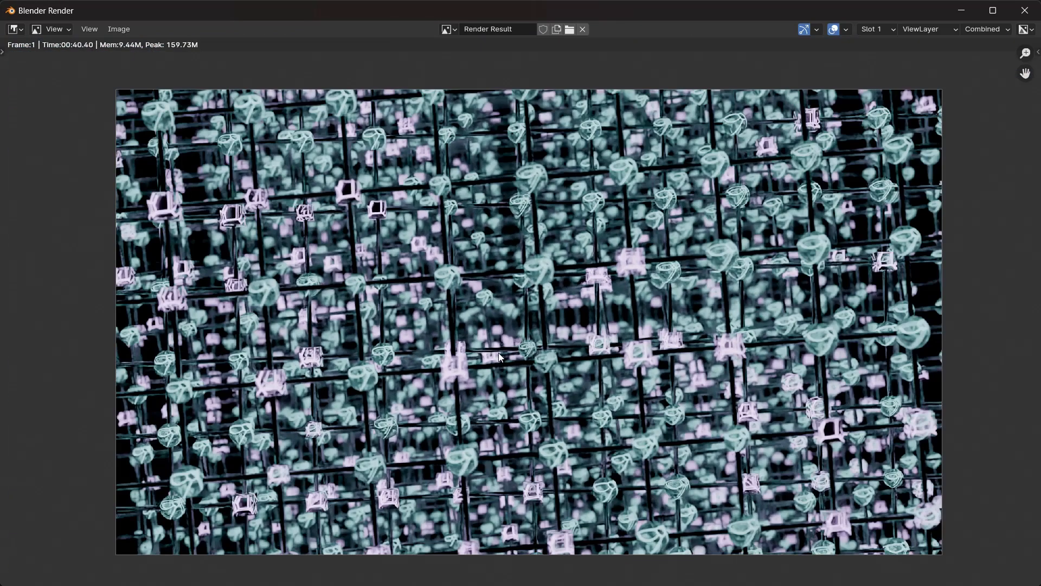
{"action": "left_click", "coordinate": [966, 11]}
- Enable compositing nodes for the scene and space the Render Layers and Composite nodes apart
{"action": "left_click", "coordinate": [634, 27]}
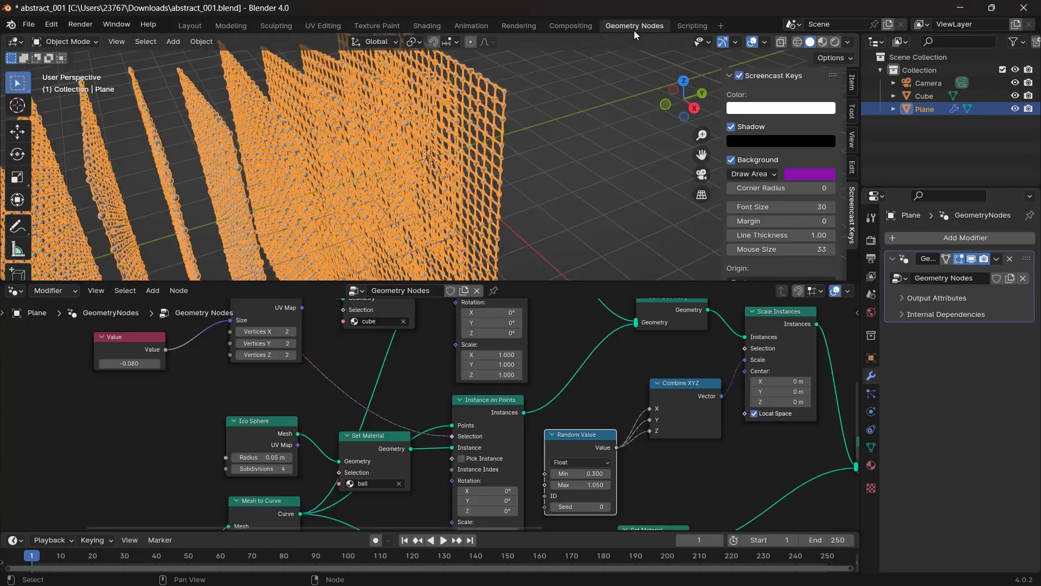
{"action": "left_click", "coordinate": [560, 27]}
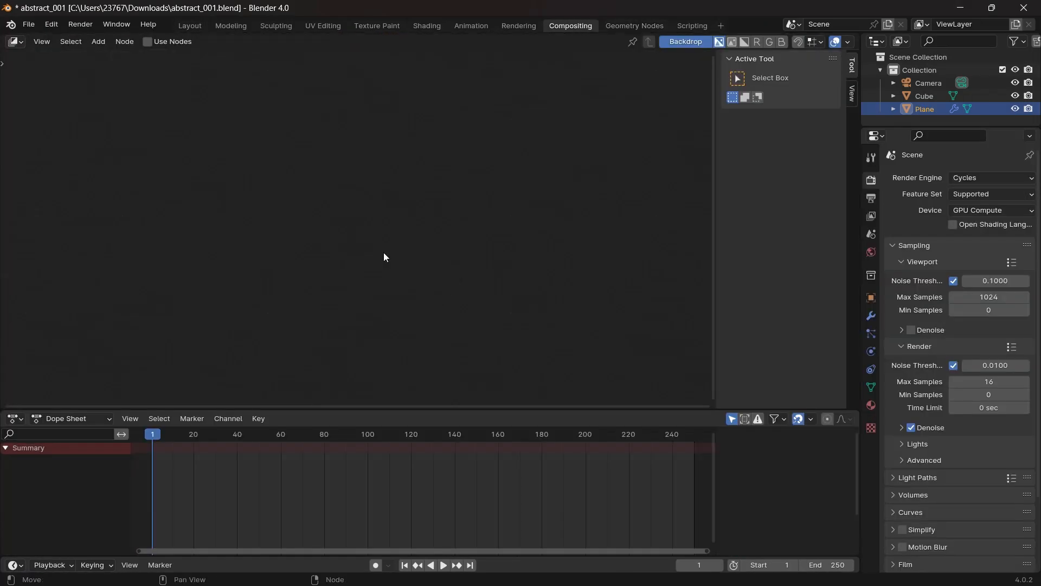
{"action": "left_click", "coordinate": [152, 43]}
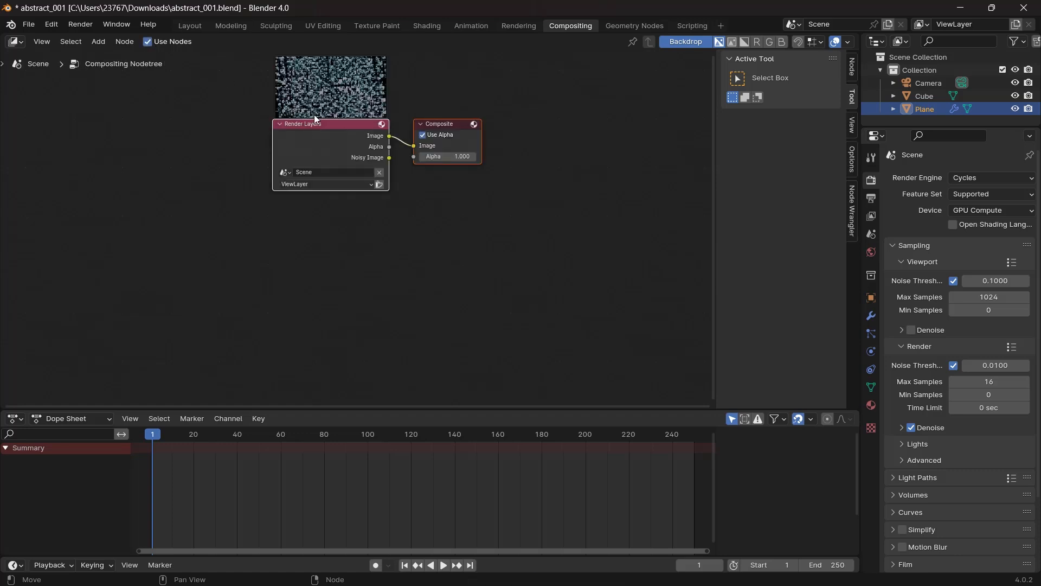
{"action": "key", "text": "Home"}
{"action": "scroll", "coordinate": [460, 253], "scroll_direction": "up", "scroll_amount": 1}
{"action": "left_click_drag", "start_coordinate": [460, 253], "coordinate": [313, 247]}
{"action": "left_click", "coordinate": [466, 323]}
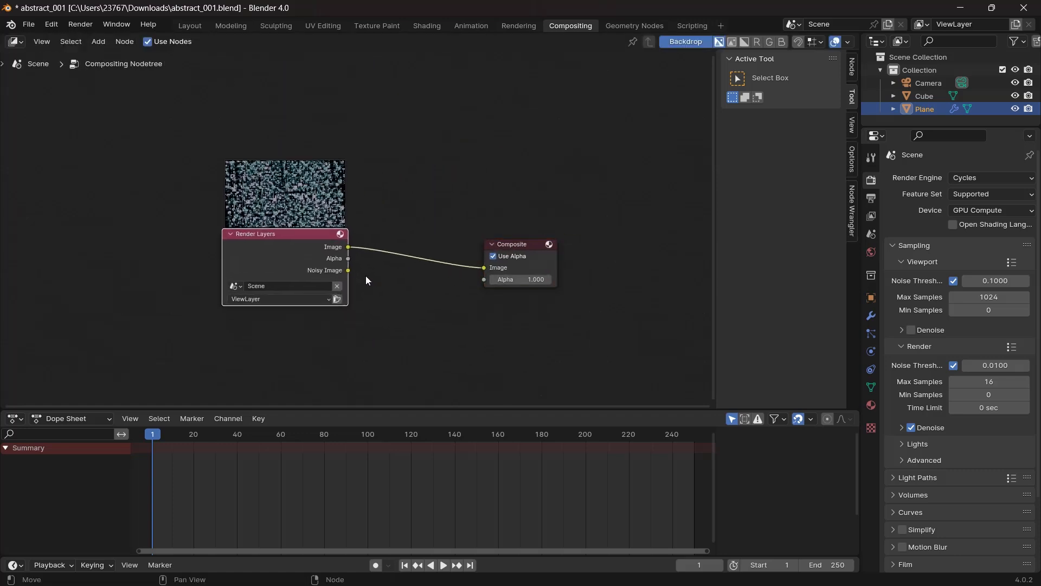
- Add a Viewer node for the Render Layers below the Composite node and feed it the Noisy Image output
{"action": "left_click", "coordinate": [325, 263], "text": "ctrl+shift"}
{"action": "left_click_drag", "start_coordinate": [434, 245], "coordinate": [545, 307]}
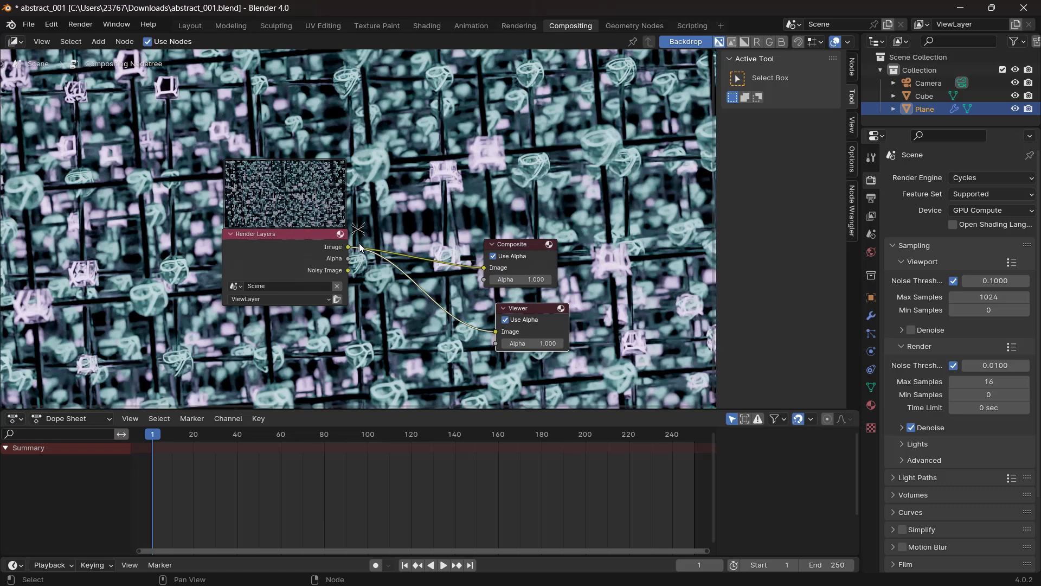
{"action": "left_click_drag", "start_coordinate": [349, 271], "coordinate": [494, 334]}
{"action": "middle_click_drag", "start_coordinate": [330, 302], "coordinate": [402, 313]}
{"action": "left_click_drag", "start_coordinate": [357, 267], "coordinate": [272, 304]}
{"action": "middle_click_drag", "start_coordinate": [447, 301], "coordinate": [438, 268]}
- Insert a Mix node before the Viewer, connect the Render Layers' Image output to its second input and set Fac to 0.703
{"action": "key", "text": "shift+a"}
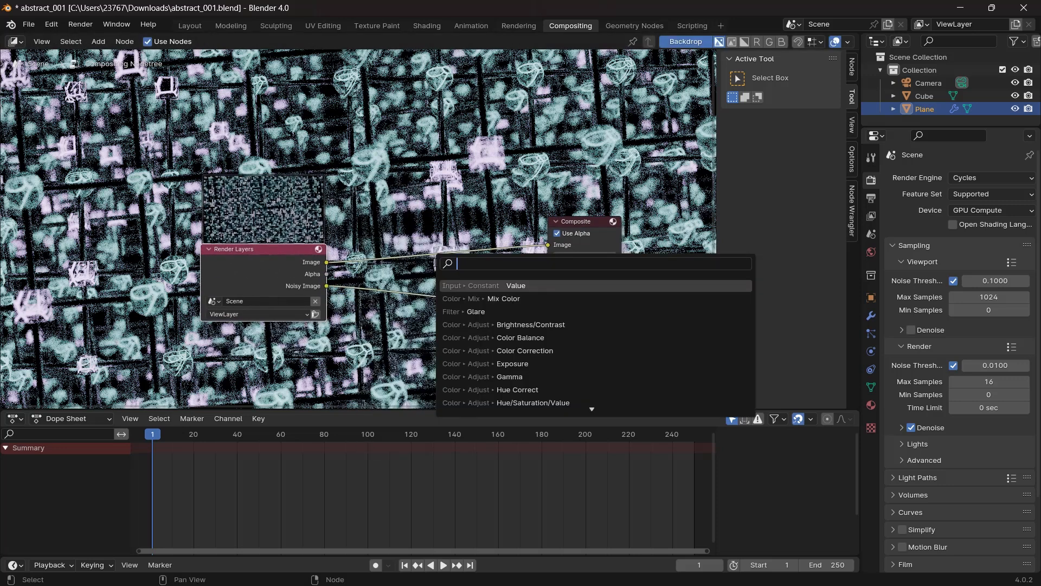
{"action": "type", "text": "mix"}
{"action": "key", "text": "Return"}
{"action": "left_click", "coordinate": [435, 263]}
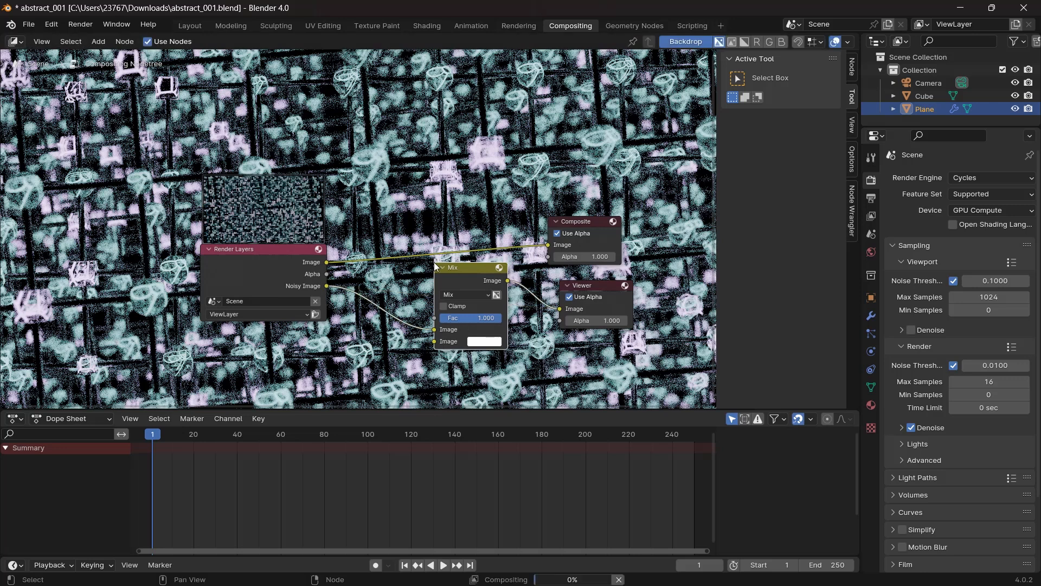
{"action": "left_click_drag", "start_coordinate": [325, 262], "coordinate": [435, 341]}
{"action": "scroll", "coordinate": [534, 310], "scroll_direction": "up", "scroll_amount": 2}
{"action": "left_click_drag", "start_coordinate": [542, 353], "coordinate": [520, 354]}
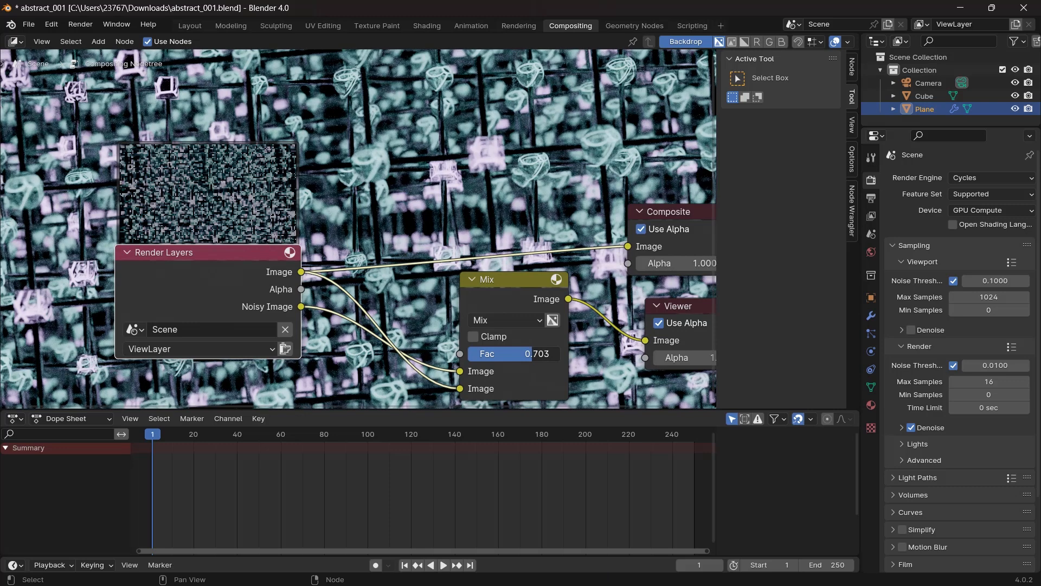
- Move the Viewer and Mix nodes apart to make room between them
{"action": "middle_click_drag", "start_coordinate": [607, 299], "coordinate": [467, 281]}
{"action": "left_click", "coordinate": [565, 306]}
{"action": "left_click", "coordinate": [565, 305]}
{"action": "left_click_drag", "start_coordinate": [353, 283], "coordinate": [308, 309]}
{"action": "middle_click_drag", "start_coordinate": [446, 298], "coordinate": [425, 278]}
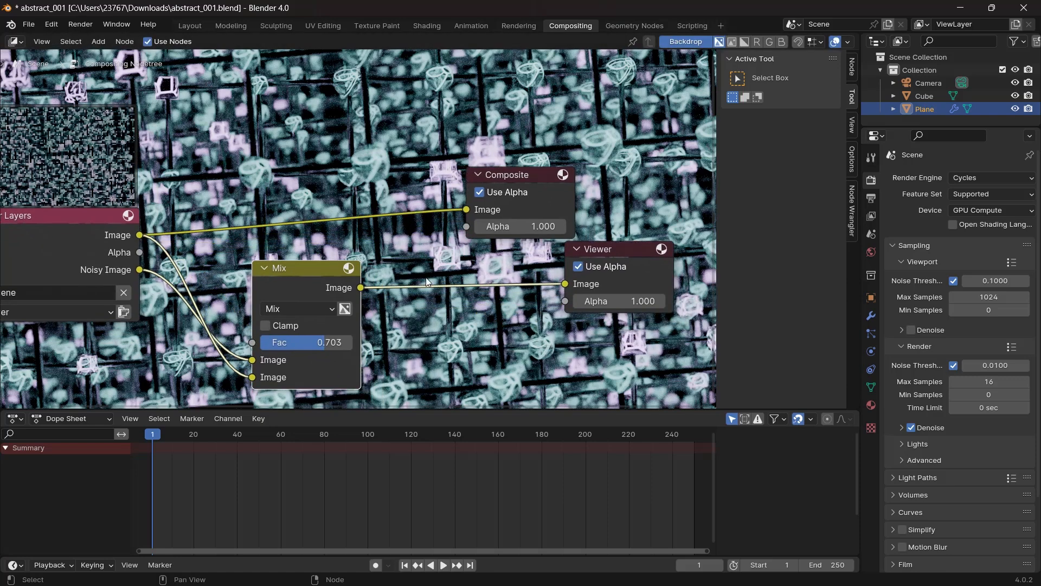
- Insert a Glare node between the Mix and Viewer nodes
{"action": "key", "text": "shift+a"}
{"action": "left_click", "coordinate": [479, 277]}
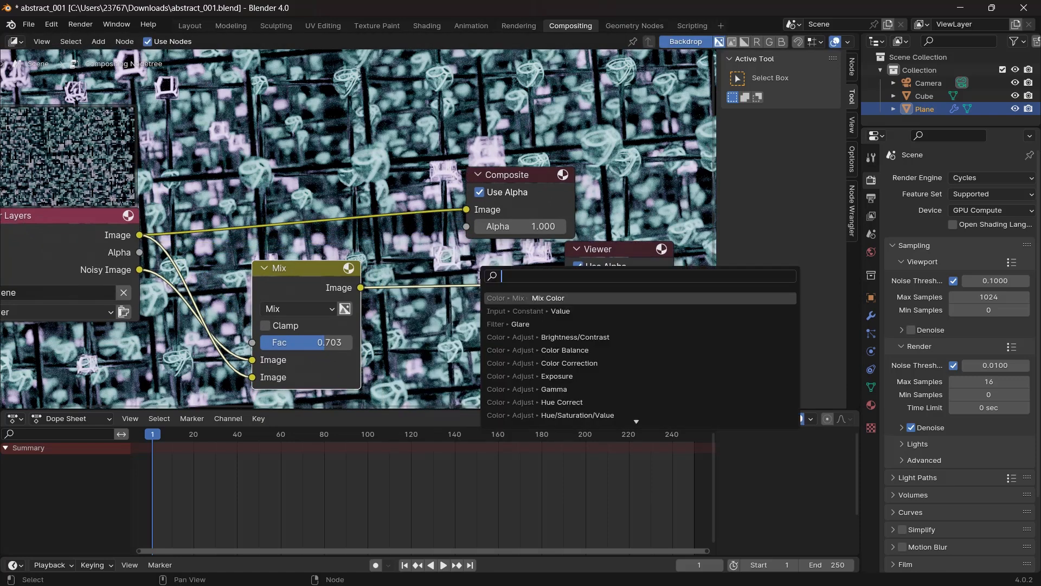
{"action": "type", "text": "glare"}
{"action": "key", "text": "Return"}
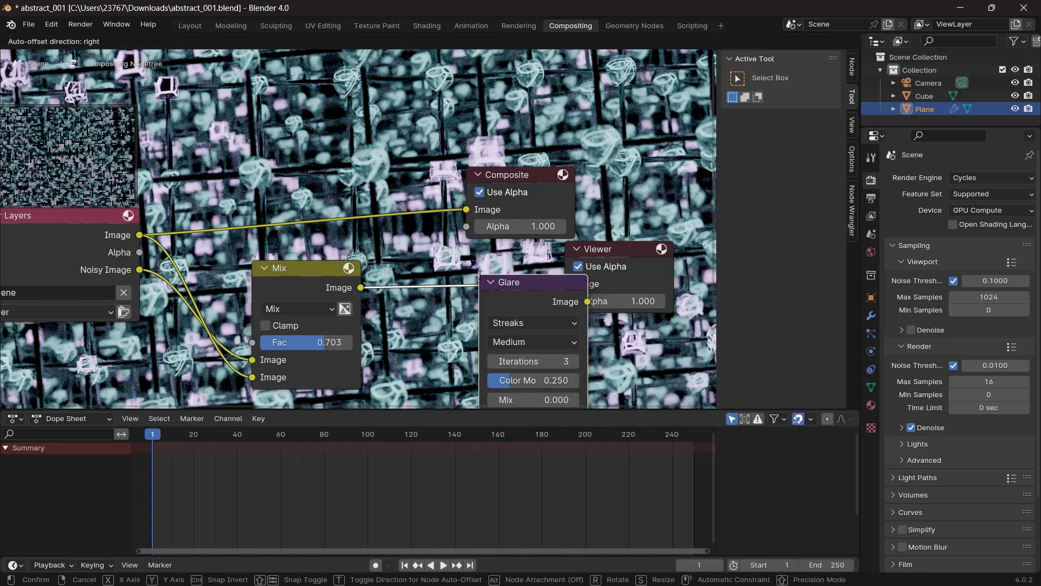
{"action": "left_click", "coordinate": [424, 265]}
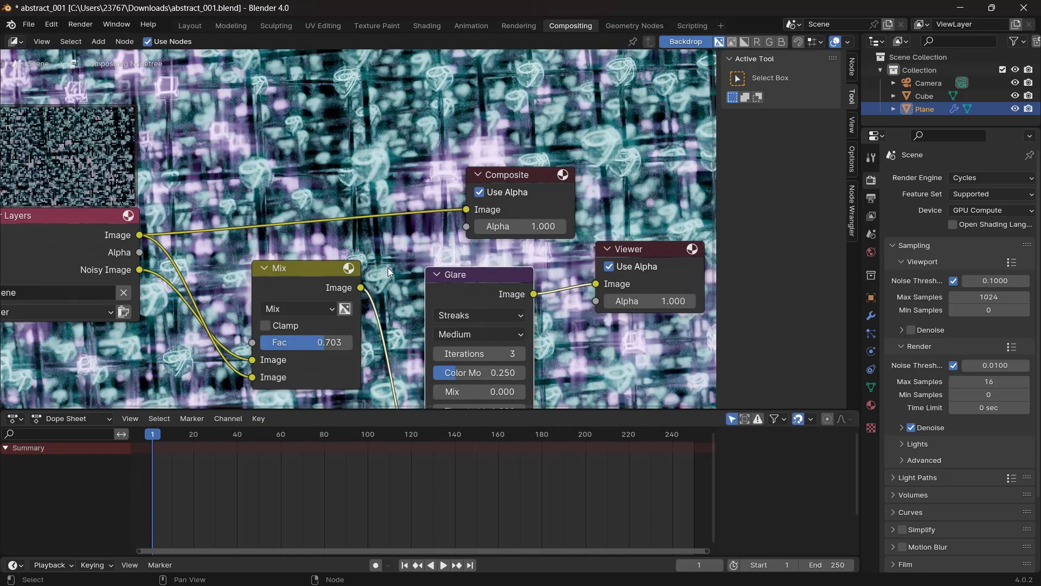
{"action": "middle_click_drag", "start_coordinate": [491, 282], "coordinate": [497, 201]}
{"action": "scroll", "coordinate": [494, 209], "scroll_direction": "up", "scroll_amount": 3}
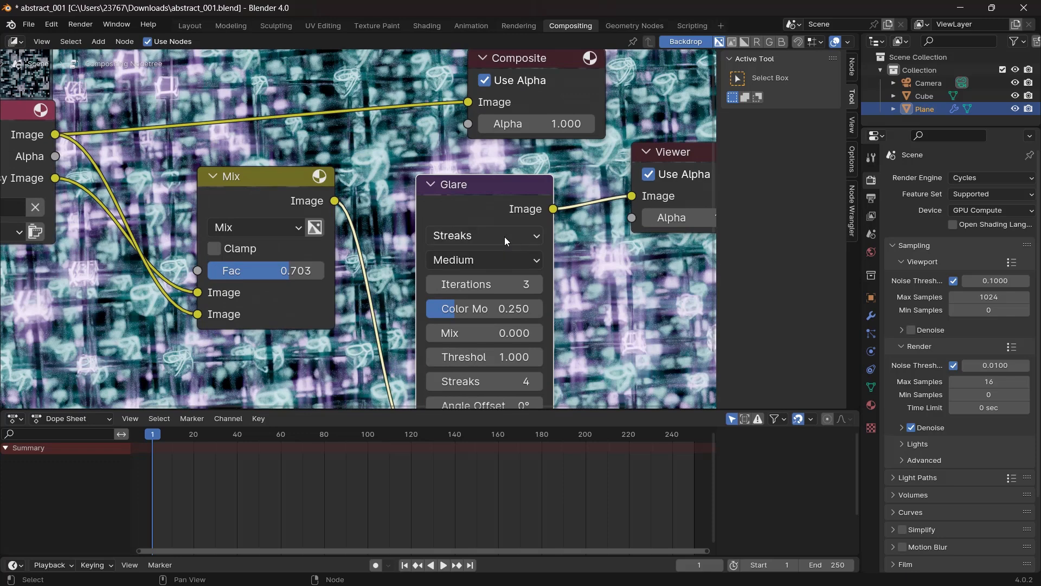
{"action": "scroll", "coordinate": [533, 313], "scroll_direction": "up", "scroll_amount": 1}
{"action": "mouse_move", "coordinate": [526, 319]}
{"action": "middle_mouse_down"}
{"action": "mouse_move", "coordinate": [527, 264]}
{"action": "mouse_move", "coordinate": [447, 334]}
{"action": "middle_mouse_up"}
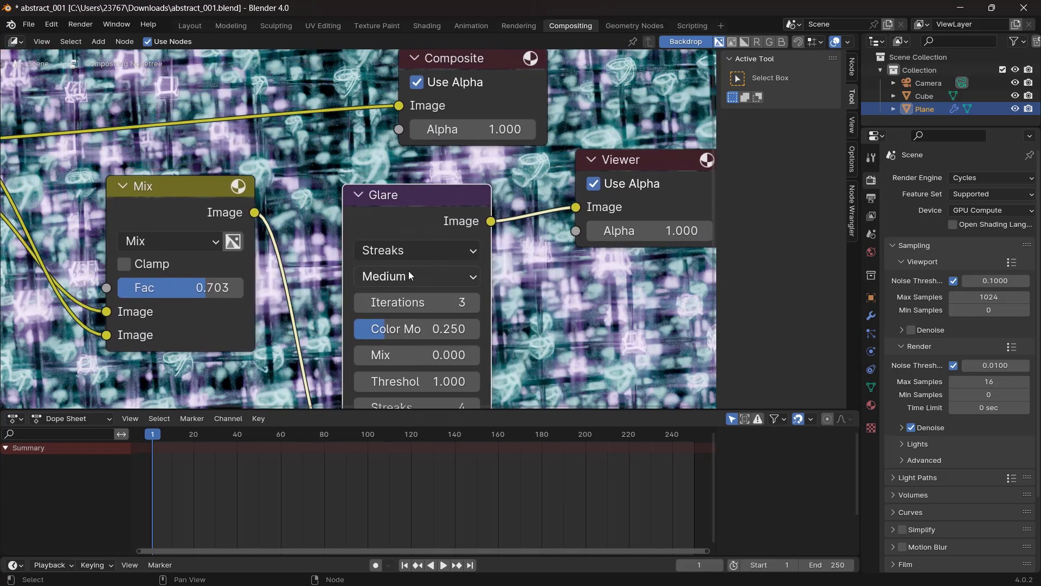
- Switch the Glare node's type to Fog Glow and shift the Viewer node slightly farther away from it
{"action": "left_click", "coordinate": [428, 252]}
{"action": "left_click", "coordinate": [423, 343]}
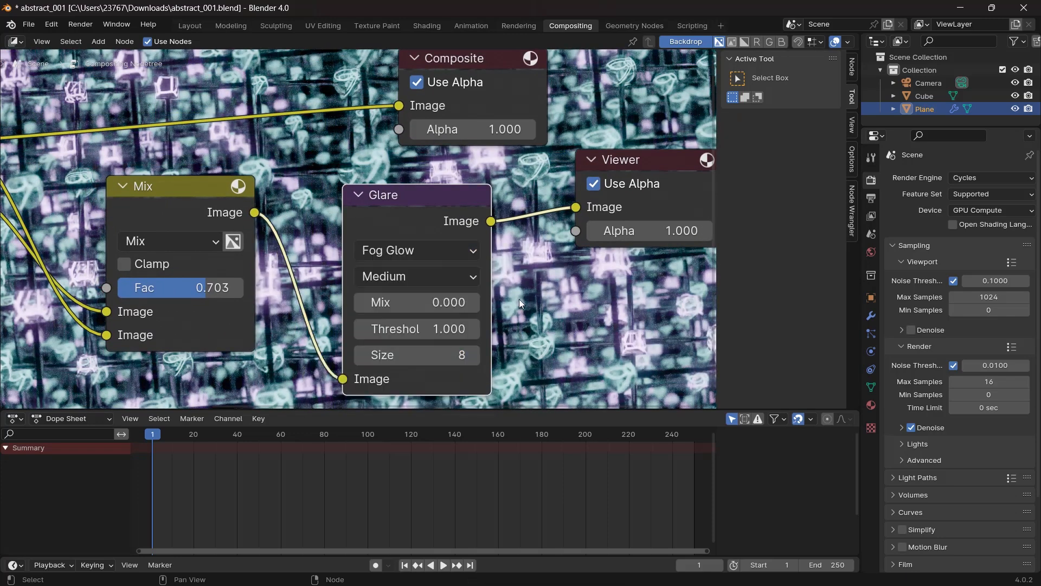
{"action": "middle_click_drag", "start_coordinate": [559, 294], "coordinate": [461, 399]}
{"action": "left_click_drag", "start_coordinate": [496, 274], "coordinate": [524, 272]}
- Move the Composite node above the Viewer node and feed it the Glare node's Image output
{"action": "left_click", "coordinate": [331, 194]}
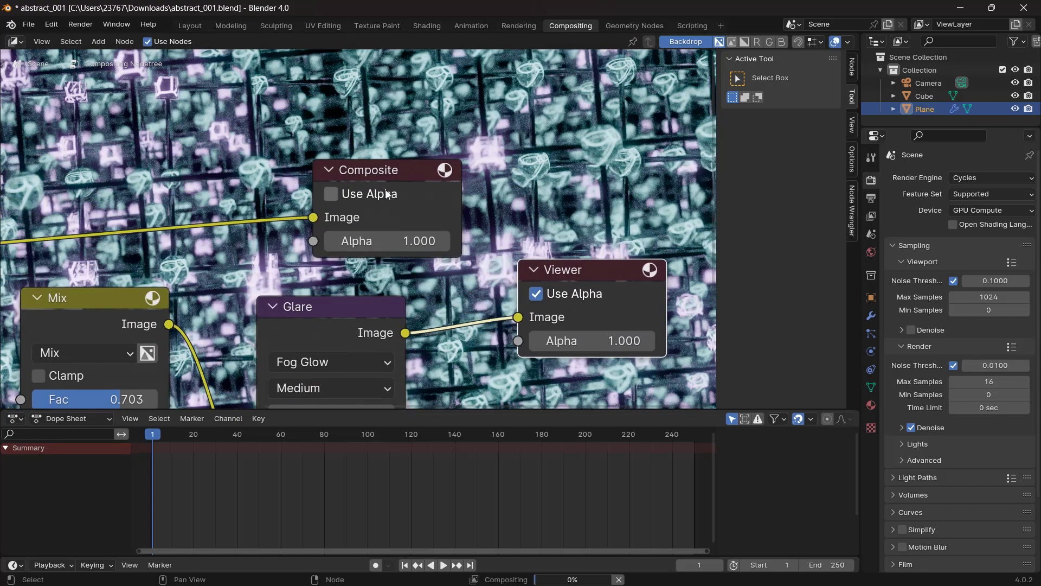
{"action": "left_click", "coordinate": [331, 193]}
{"action": "left_click_drag", "start_coordinate": [398, 178], "coordinate": [591, 148]}
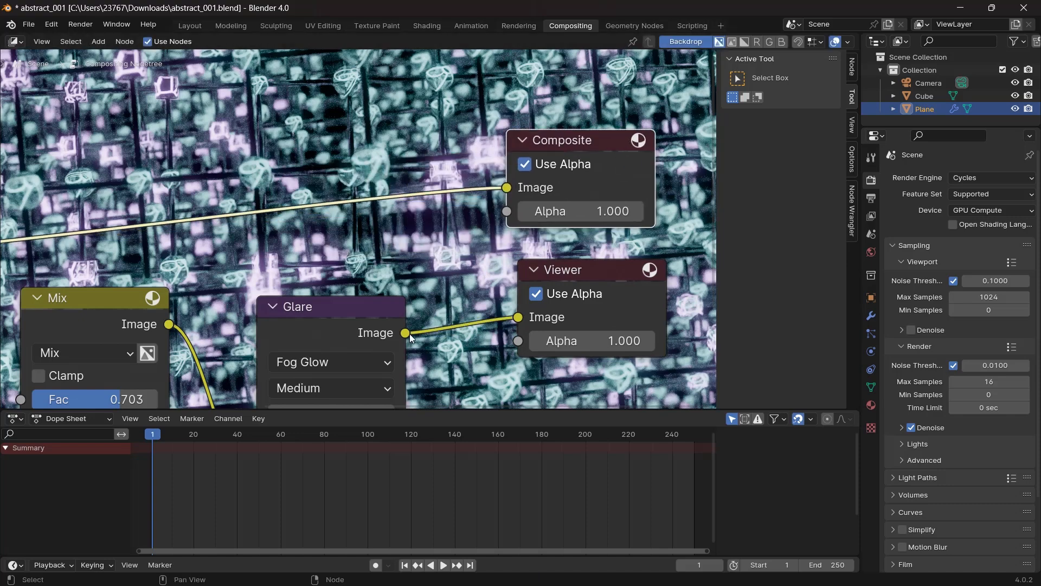
{"action": "left_click_drag", "start_coordinate": [406, 334], "coordinate": [507, 187]}
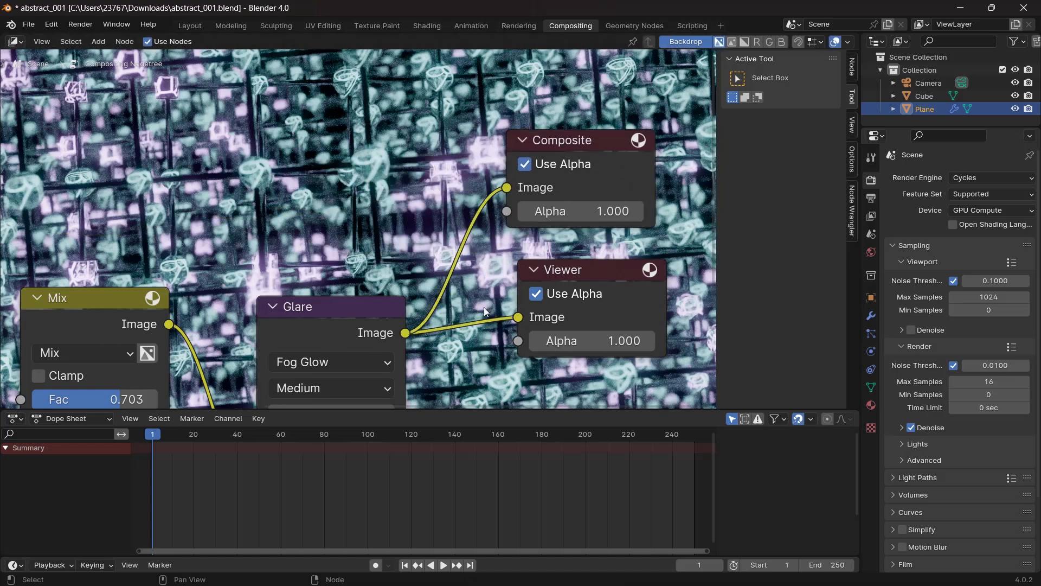
{"action": "left_click", "coordinate": [585, 295]}
{"action": "left_click", "coordinate": [567, 300]}
- Show the composited render result and examine the glow on the cubes, balls and grid bars up close
{"action": "key", "text": "F11"}
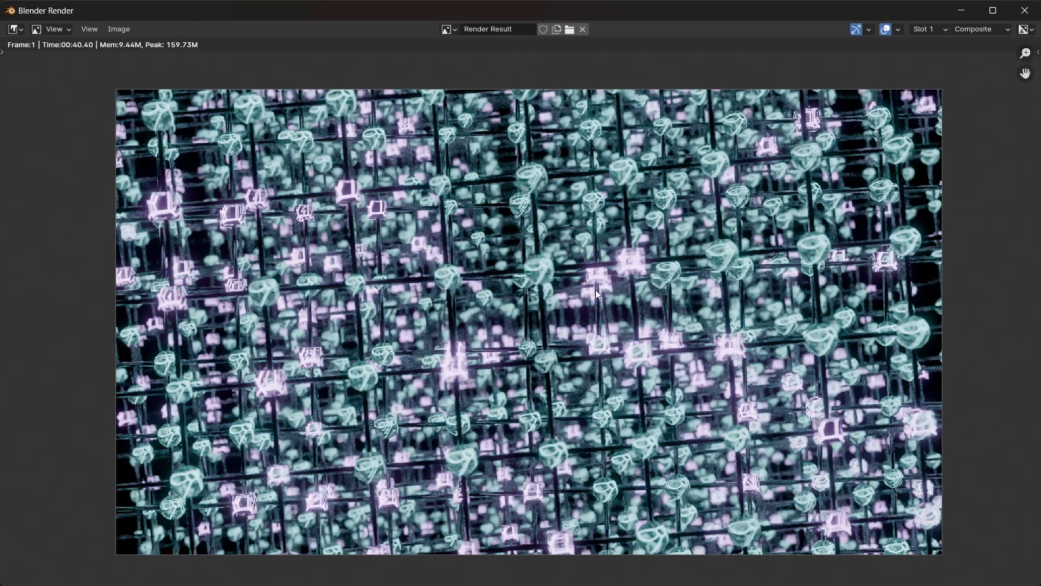
{"action": "middle_click_drag", "start_coordinate": [625, 330], "coordinate": [622, 343]}
{"action": "scroll", "coordinate": [603, 352], "scroll_direction": "up", "scroll_amount": 2}
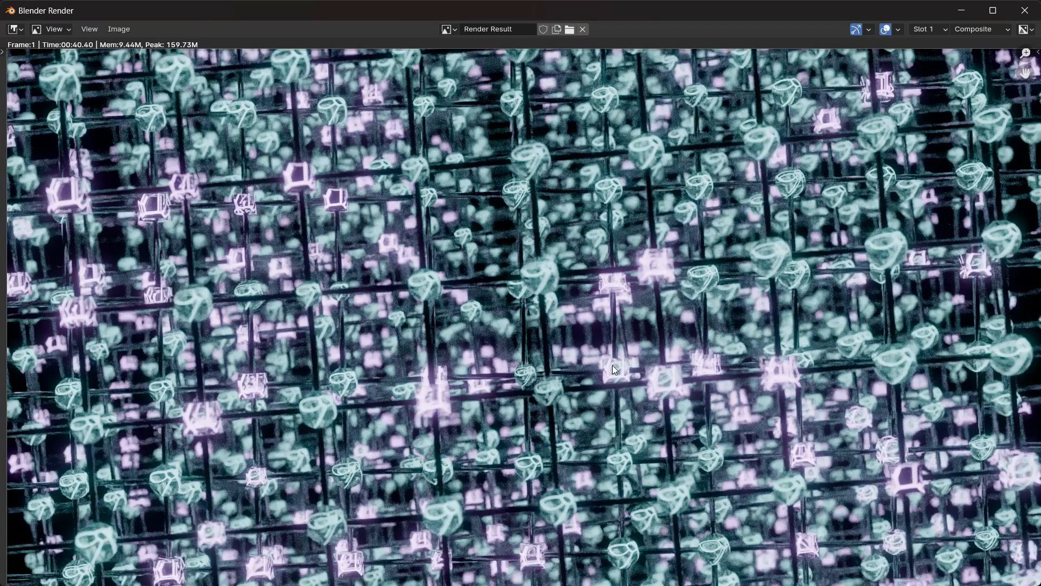
{"action": "scroll", "coordinate": [532, 336], "scroll_direction": "up", "scroll_amount": 2}
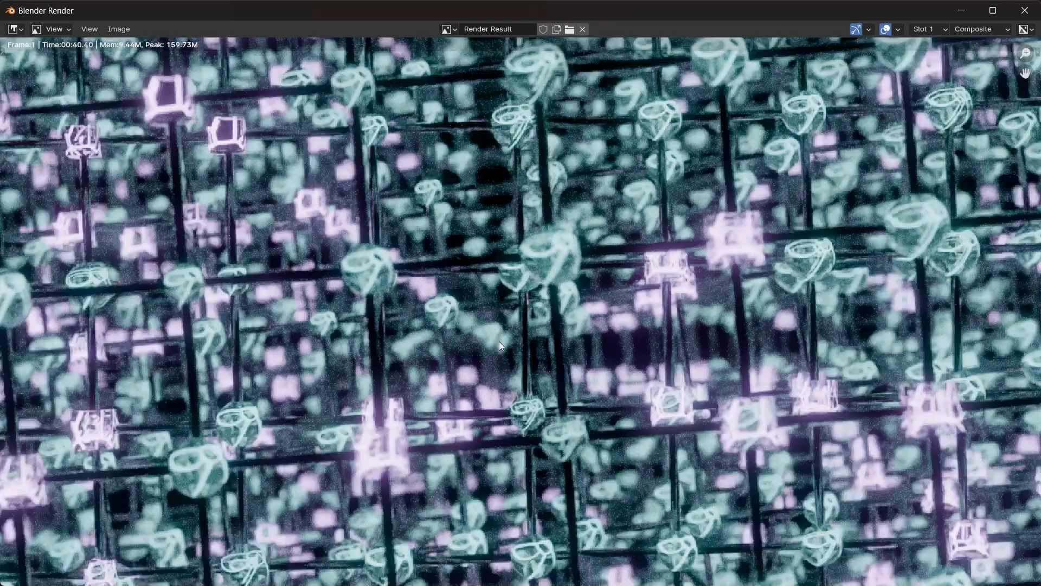
{"action": "middle_click_drag", "start_coordinate": [499, 342], "coordinate": [494, 383]}
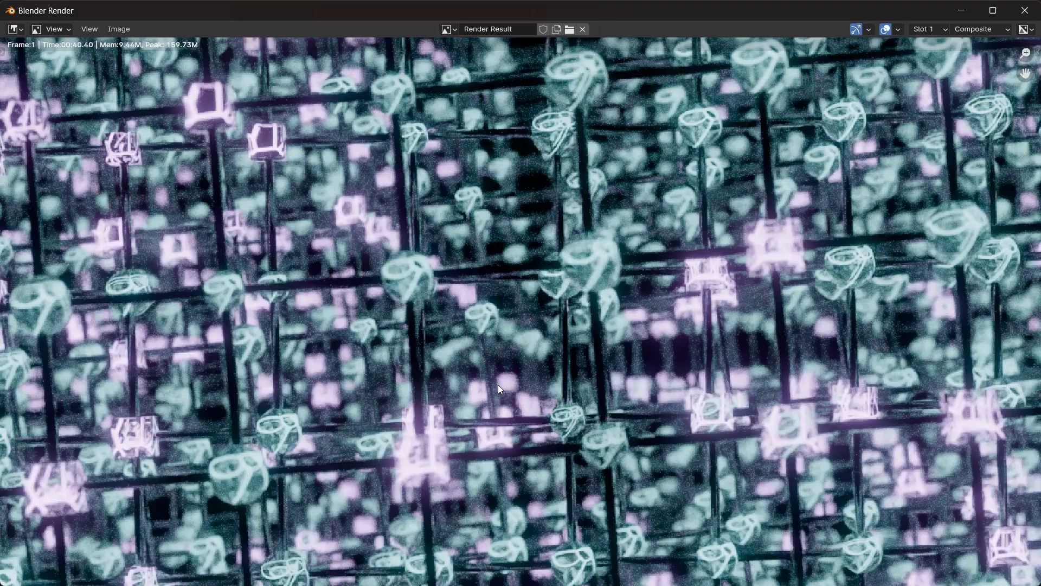
{"action": "scroll", "coordinate": [468, 339], "scroll_direction": "down", "scroll_amount": 4}
{"action": "scroll", "coordinate": [502, 337], "scroll_direction": "up", "scroll_amount": 3}
{"action": "middle_click_drag", "start_coordinate": [548, 359], "coordinate": [538, 357]}
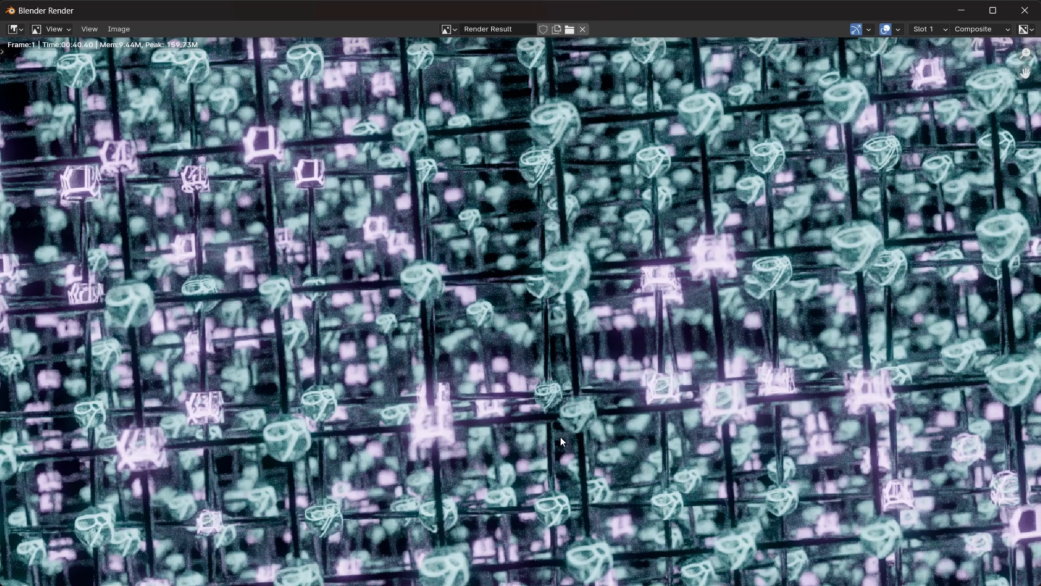
{"action": "scroll", "coordinate": [546, 356], "scroll_direction": "down", "scroll_amount": 1}
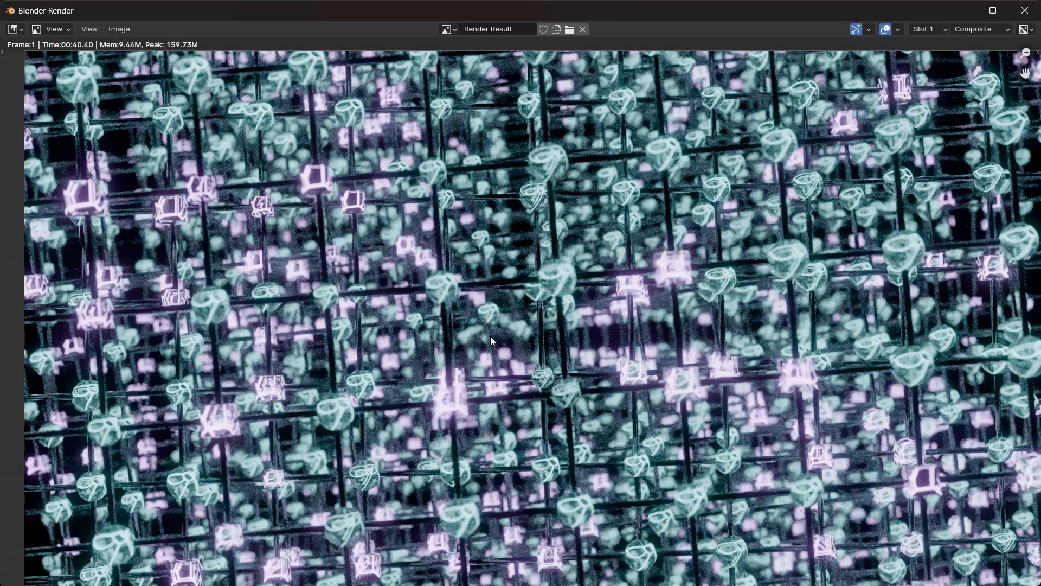
{"action": "scroll", "coordinate": [518, 320], "scroll_direction": "up", "scroll_amount": 4}
{"action": "scroll", "coordinate": [520, 327], "scroll_direction": "down", "scroll_amount": 3}
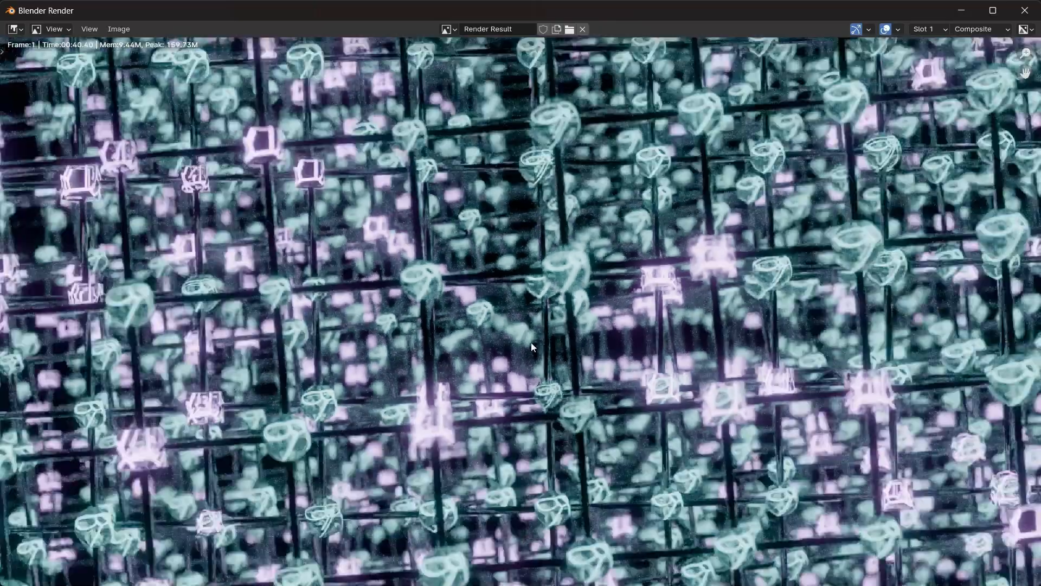
{"action": "middle_click_drag", "start_coordinate": [532, 347], "coordinate": [405, 336]}
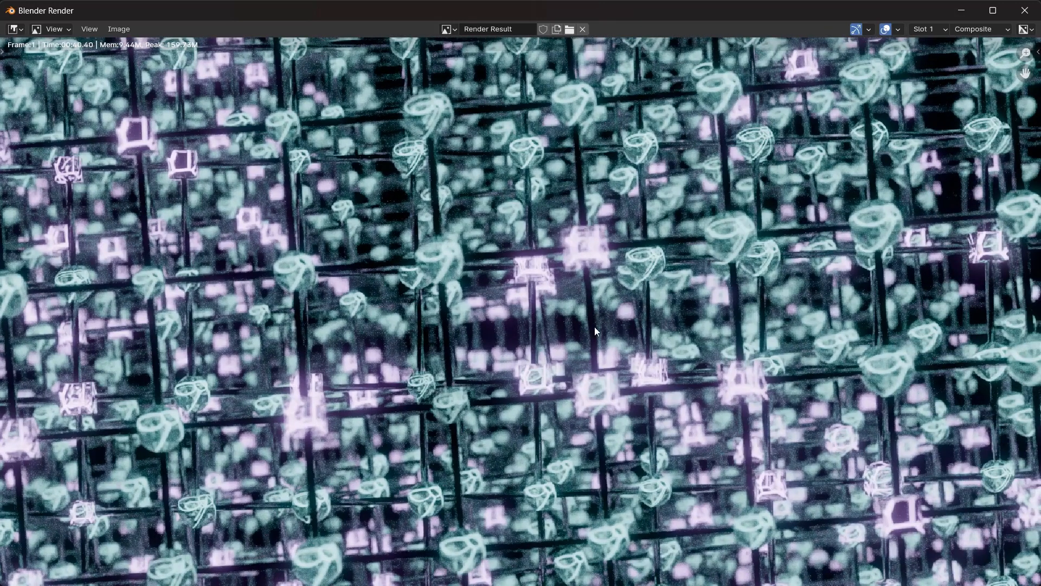
{"action": "middle_click_drag", "start_coordinate": [594, 326], "coordinate": [584, 341]}
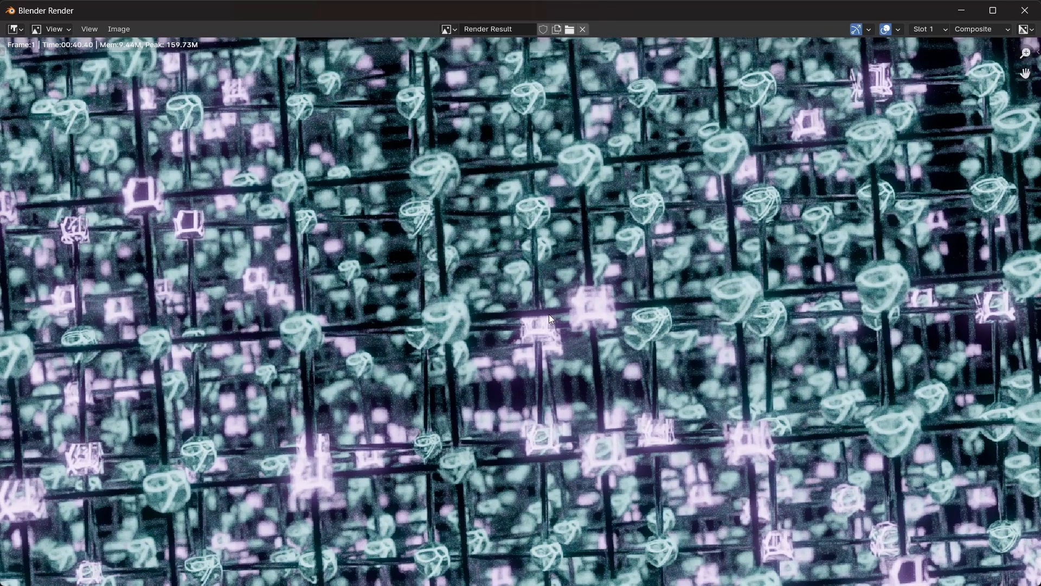